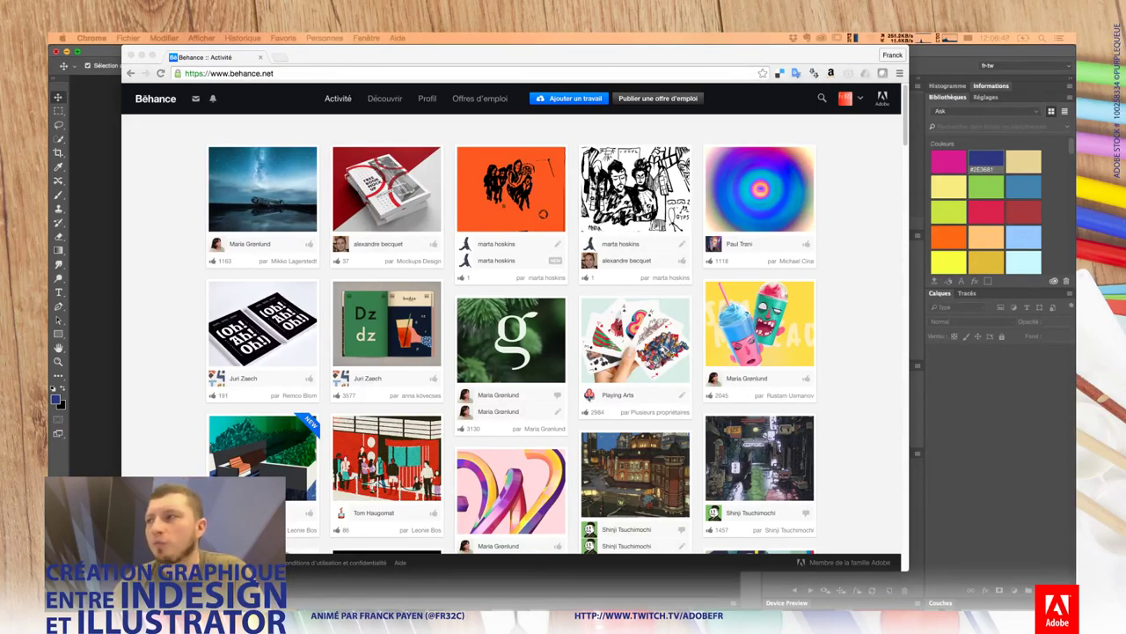
Step: Bring the Behance window forward and show the Creative Cloud Communauté feed of Behance projects
click(276, 73)
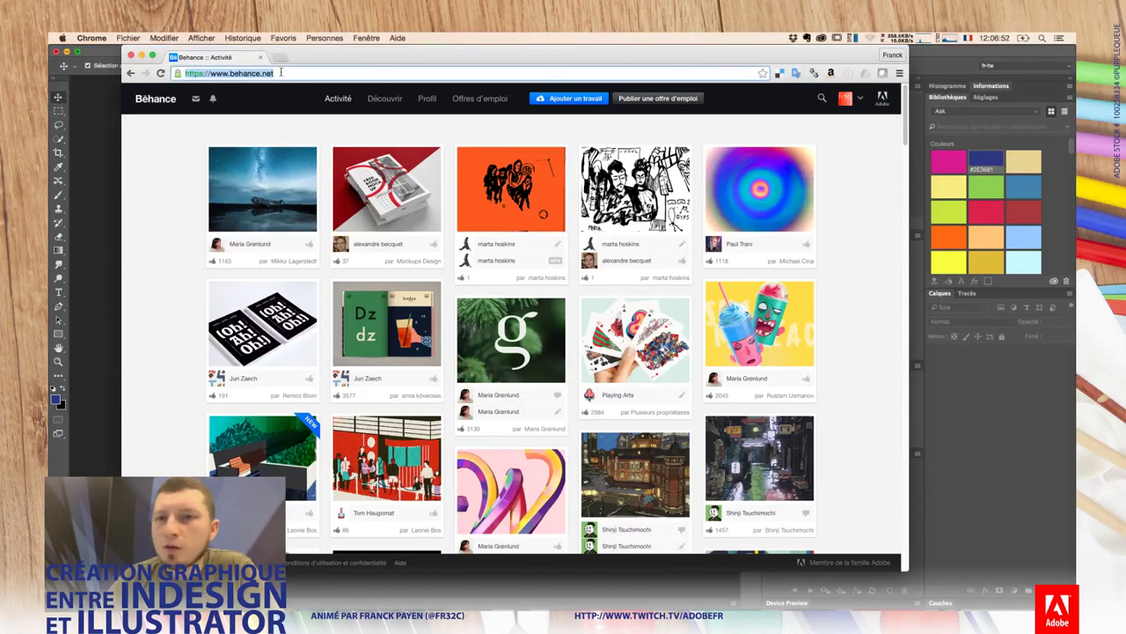
click(822, 39)
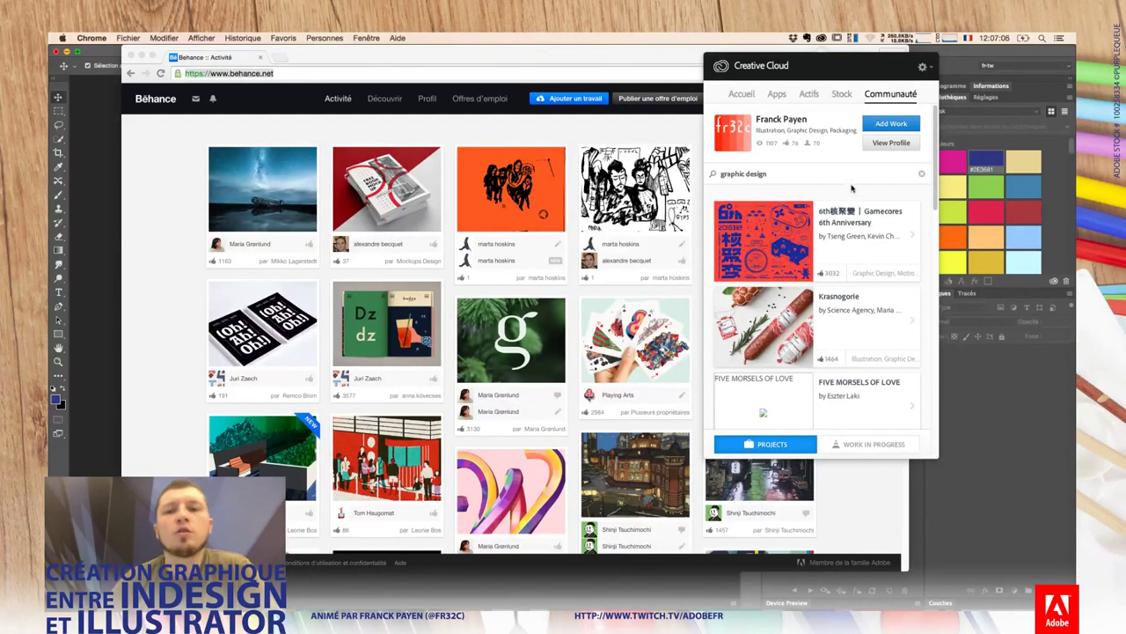
Step: Scroll through the 'graphic design' community results, then clear the search
scroll(934, 194, down, 2)
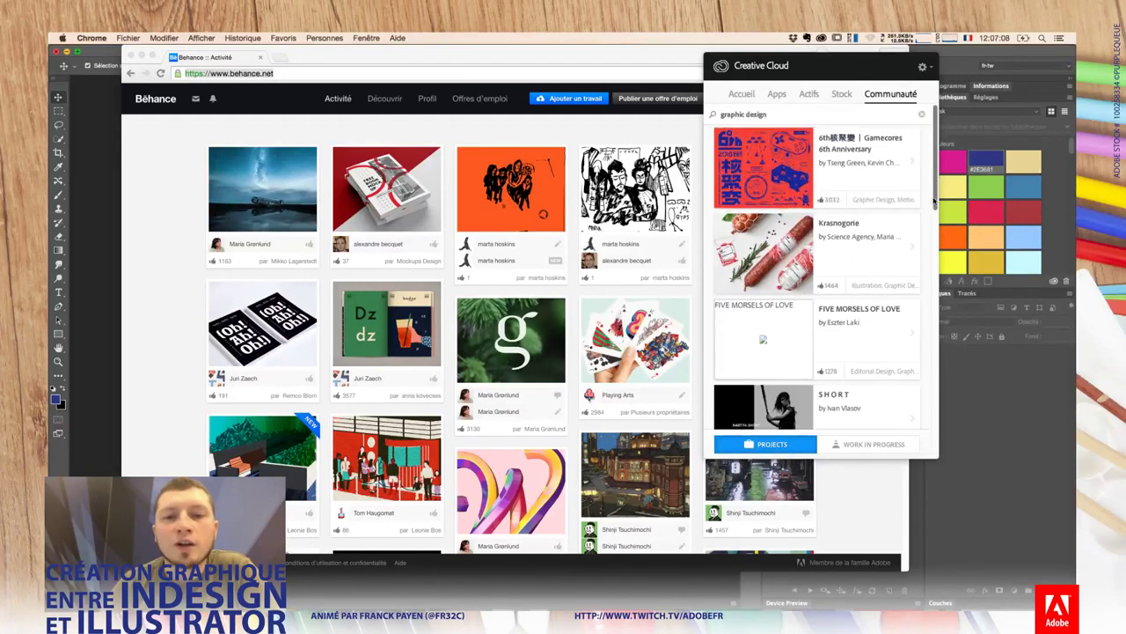
scroll(932, 209, down, 2)
scroll(933, 230, down, 2)
scroll(926, 278, down, 2)
scroll(921, 303, down, 3)
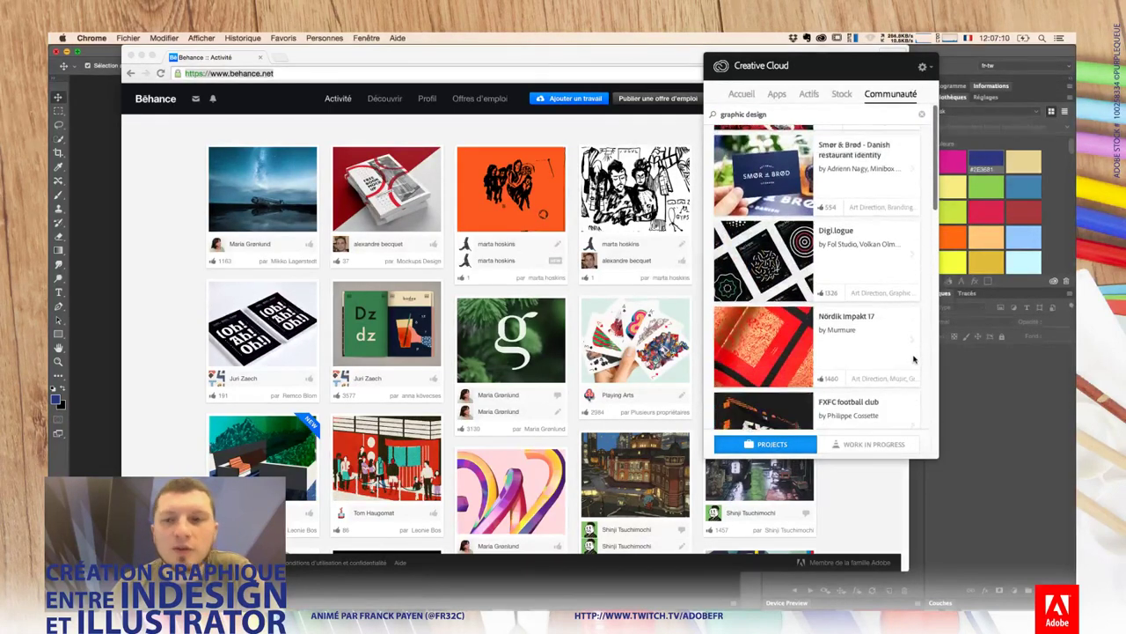
scroll(919, 228, up, 10)
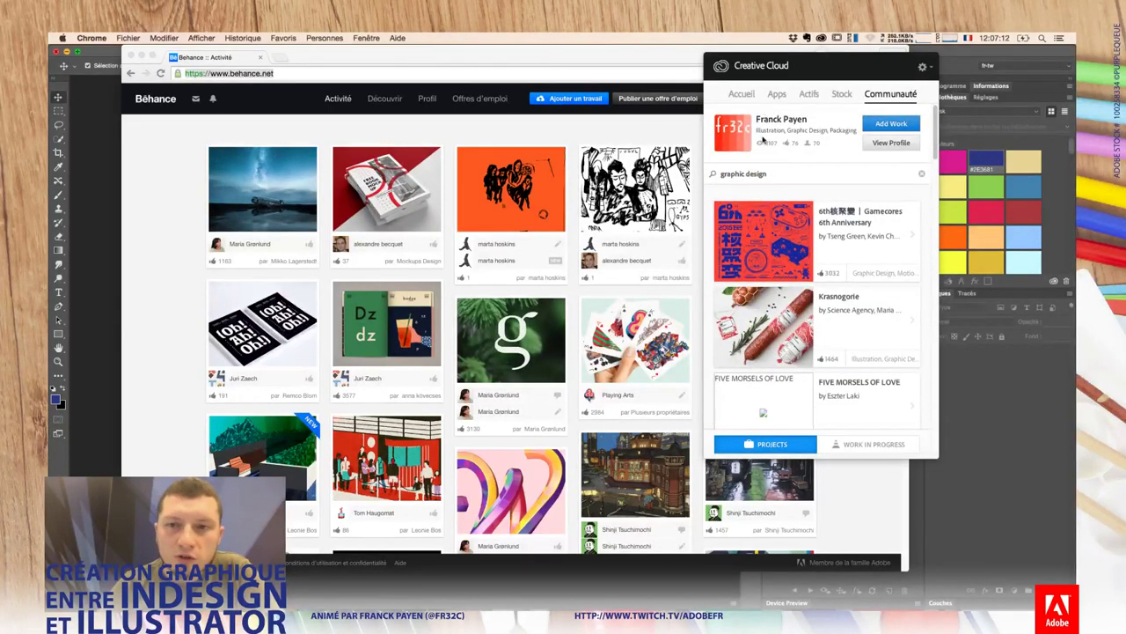
click(921, 174)
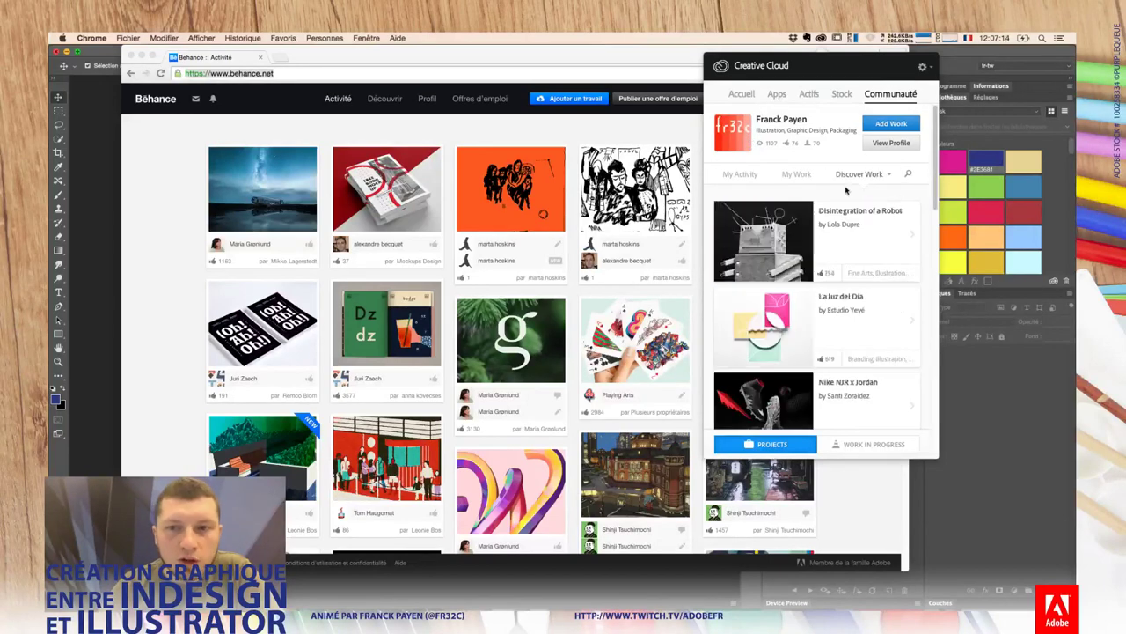
Step: Review My Work and My Activity, then close the Creative Cloud panel
click(796, 174)
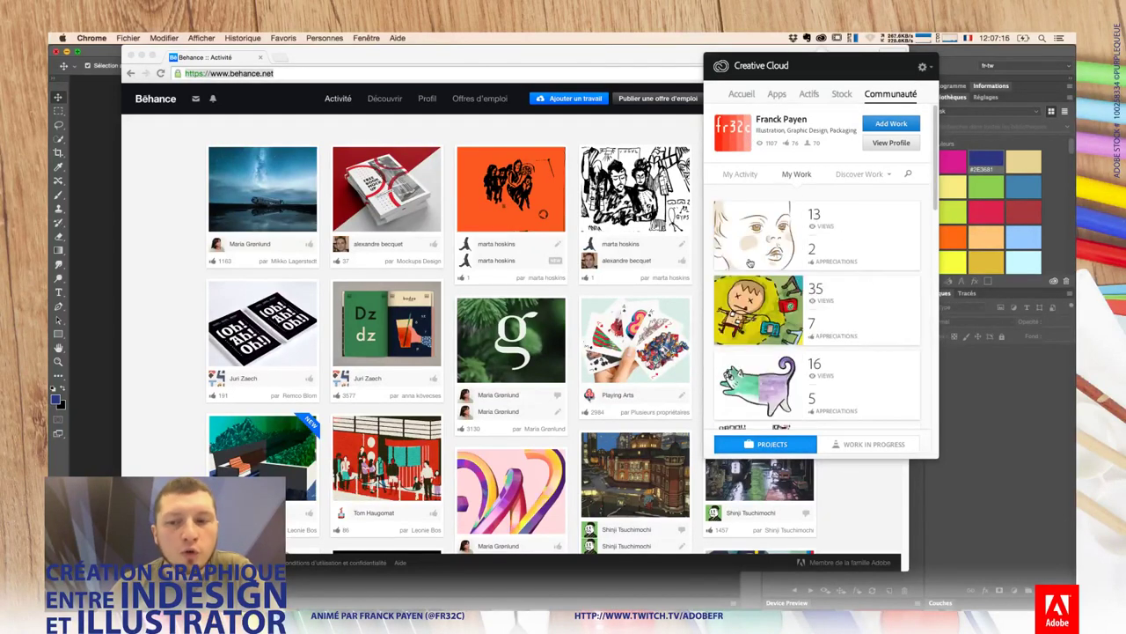
scroll(921, 230, down, 5)
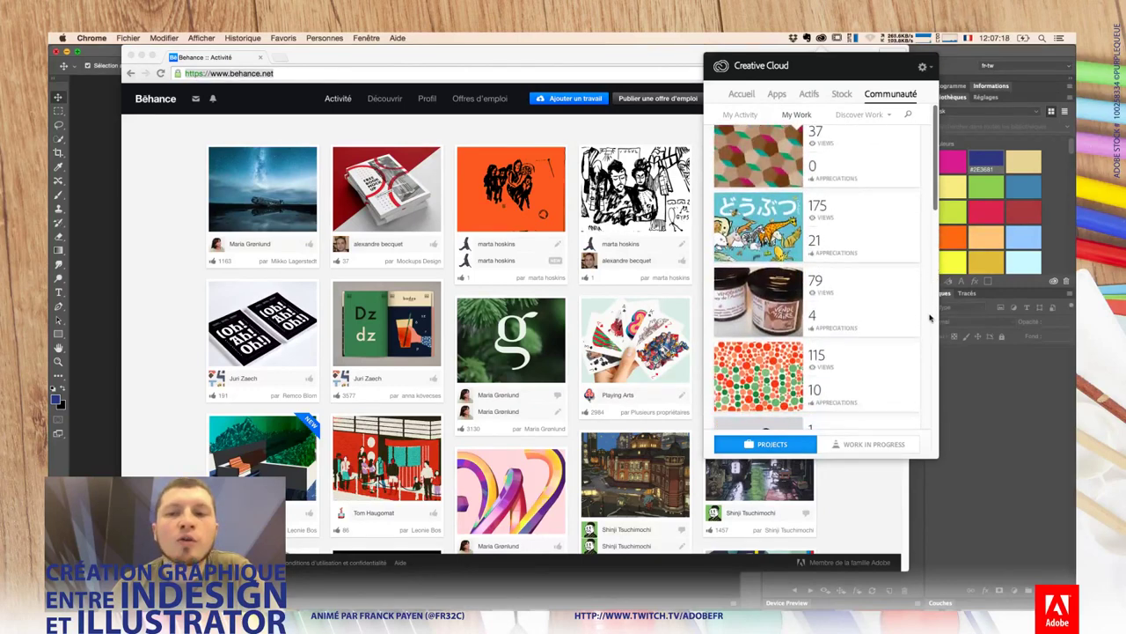
scroll(926, 272, up, 5)
click(740, 174)
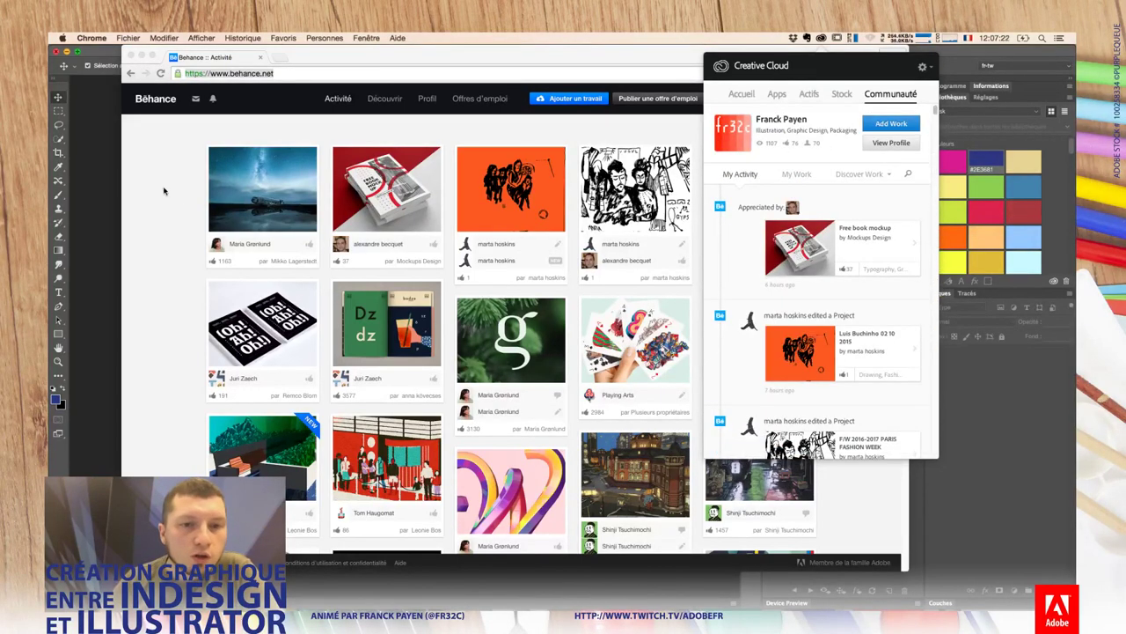
click(173, 224)
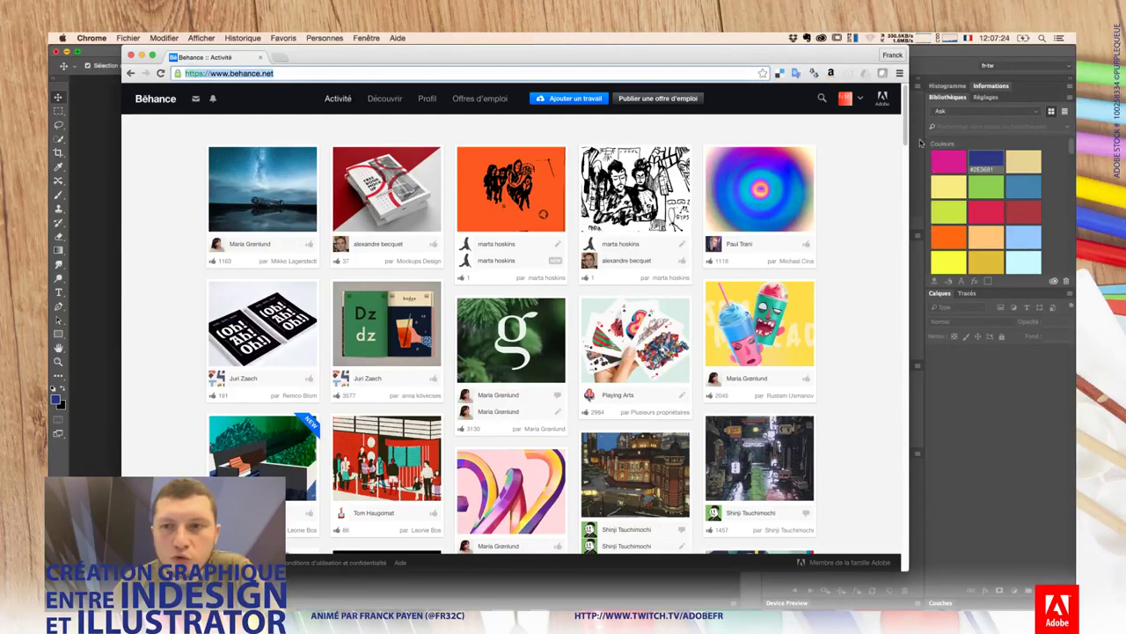
Step: Show Découvrir projects filtered to the Graphisme discipline, ranked most appreciated
drag(906, 129, 876, 295)
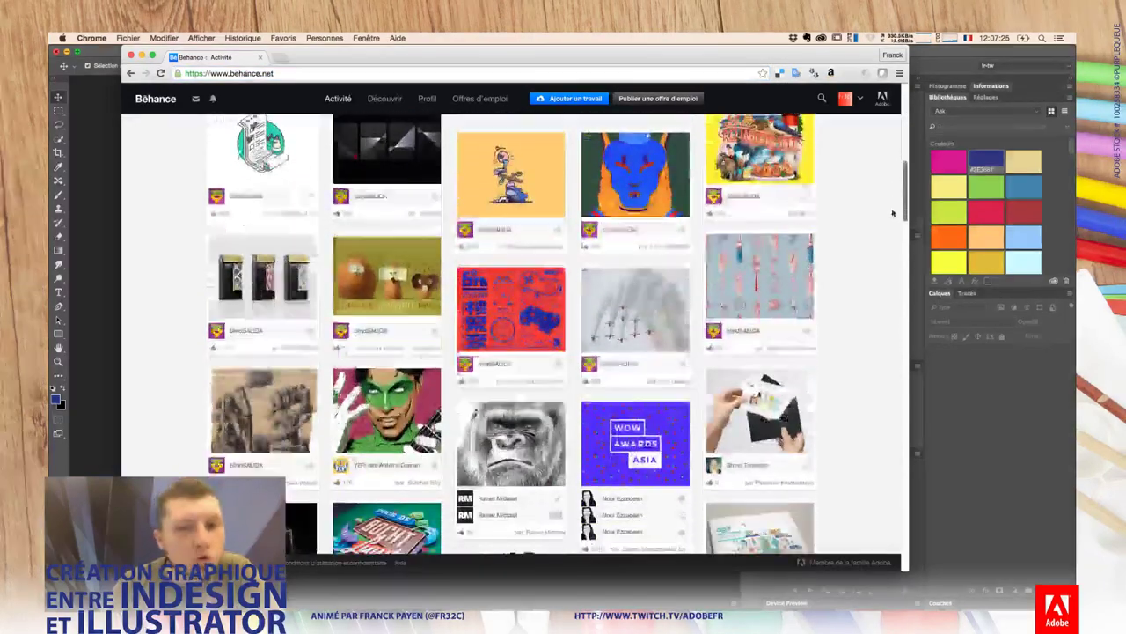
scroll(875, 294, up, 15)
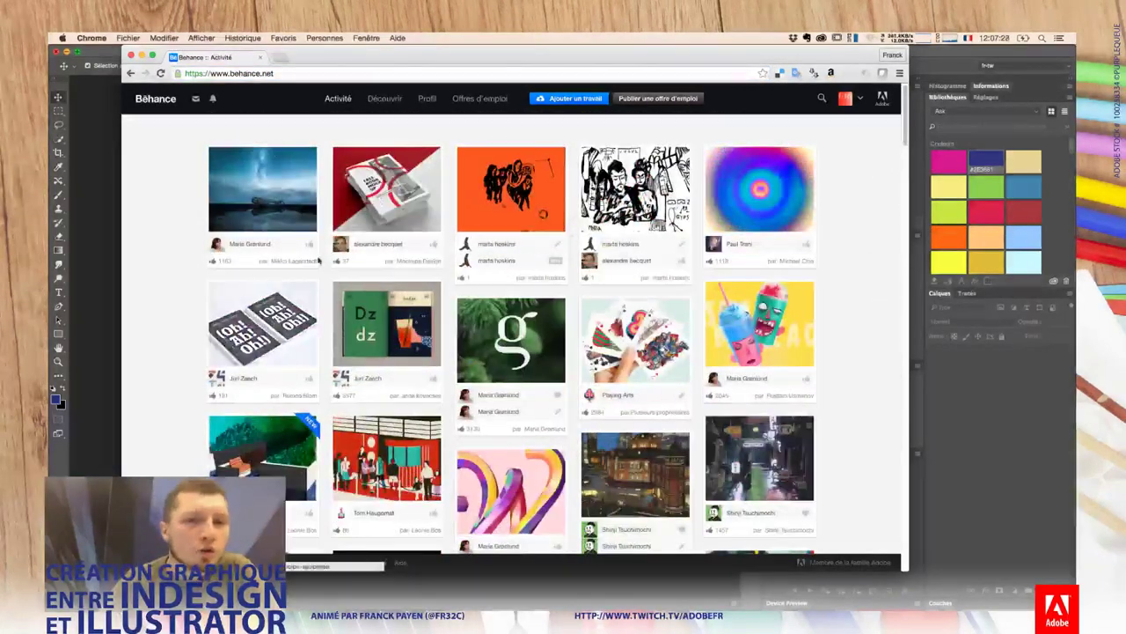
click(388, 89)
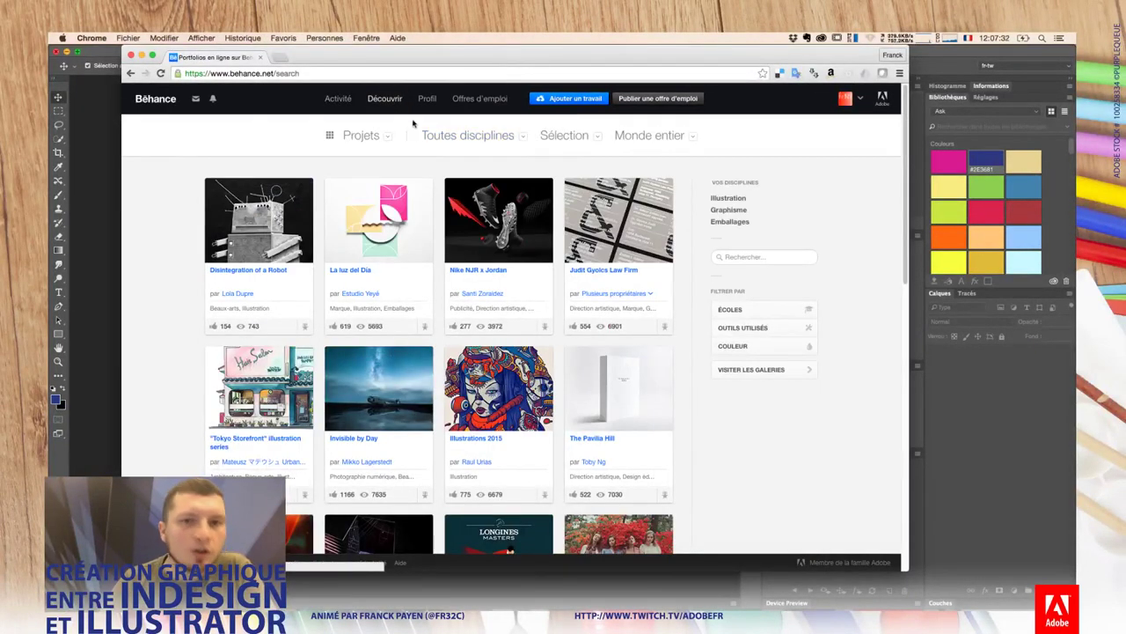
click(387, 138)
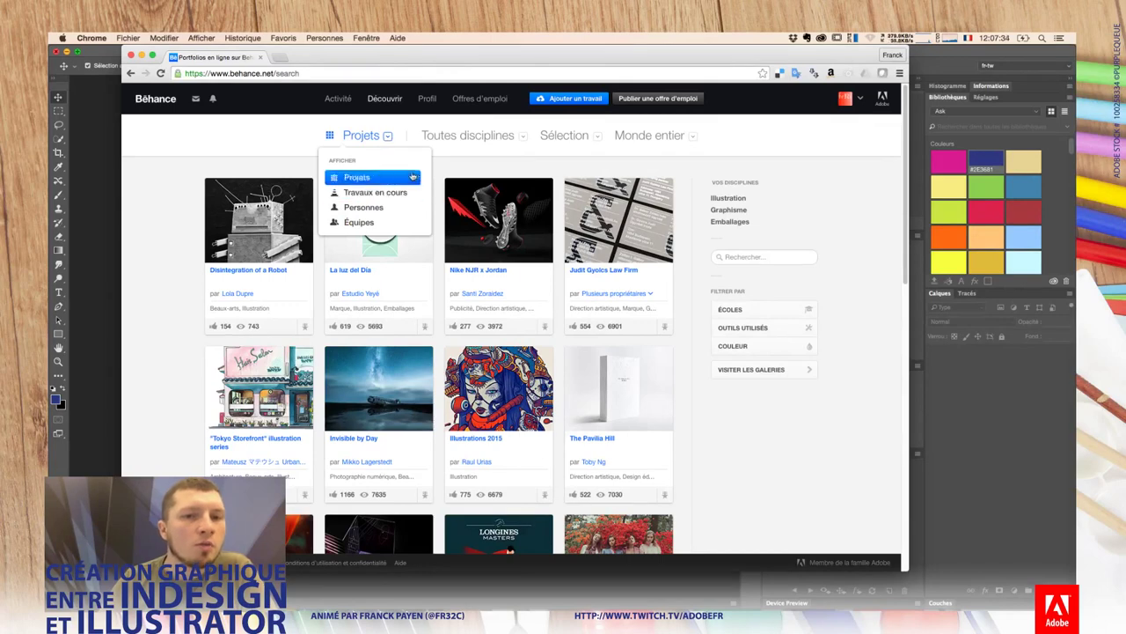
click(514, 141)
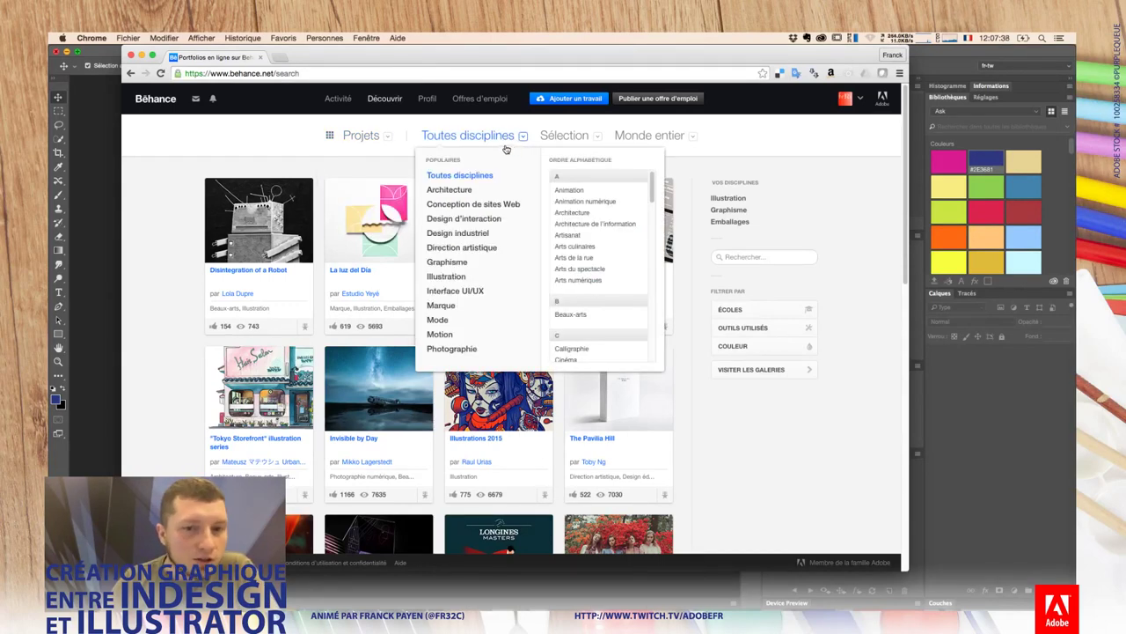
click(466, 262)
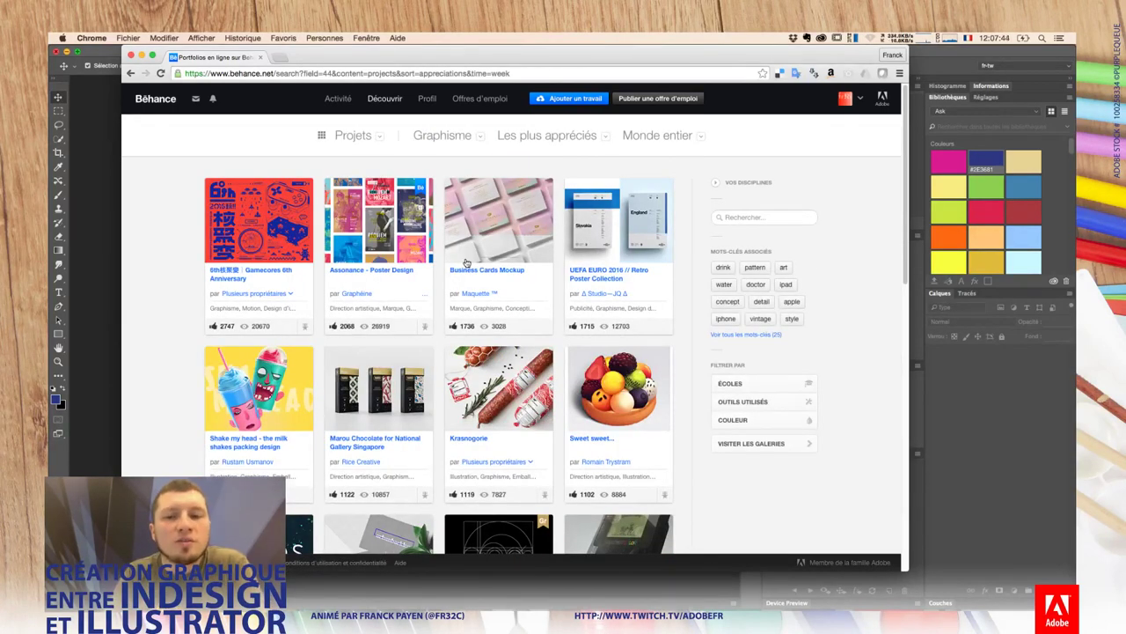
Step: Set the Outils utilisés filter to Adobe InDesign
click(763, 408)
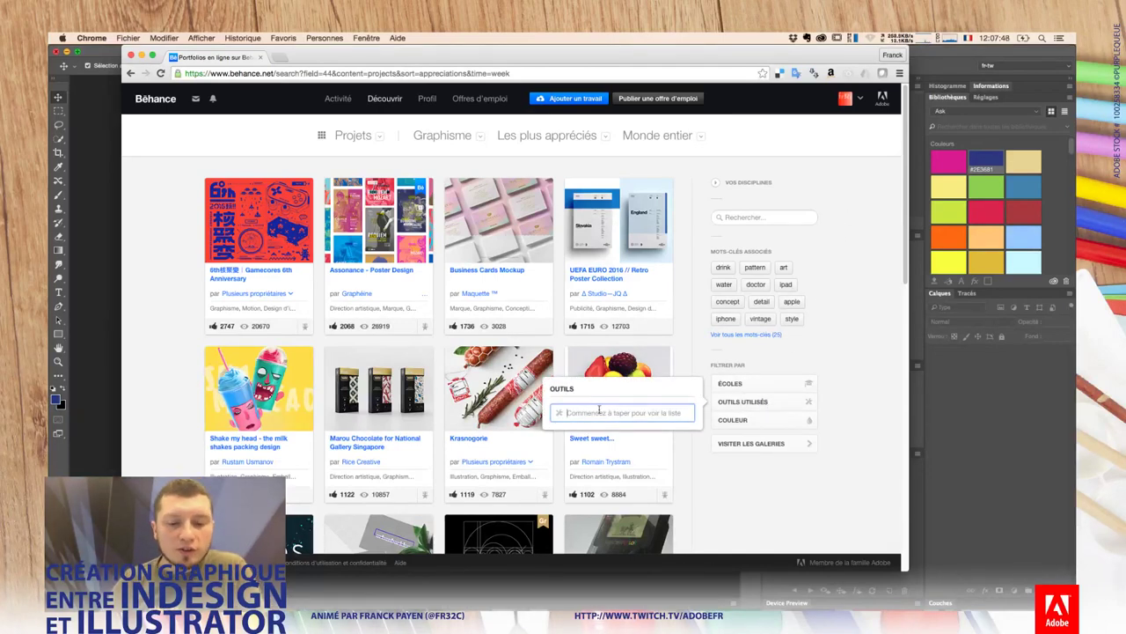
text(inde)
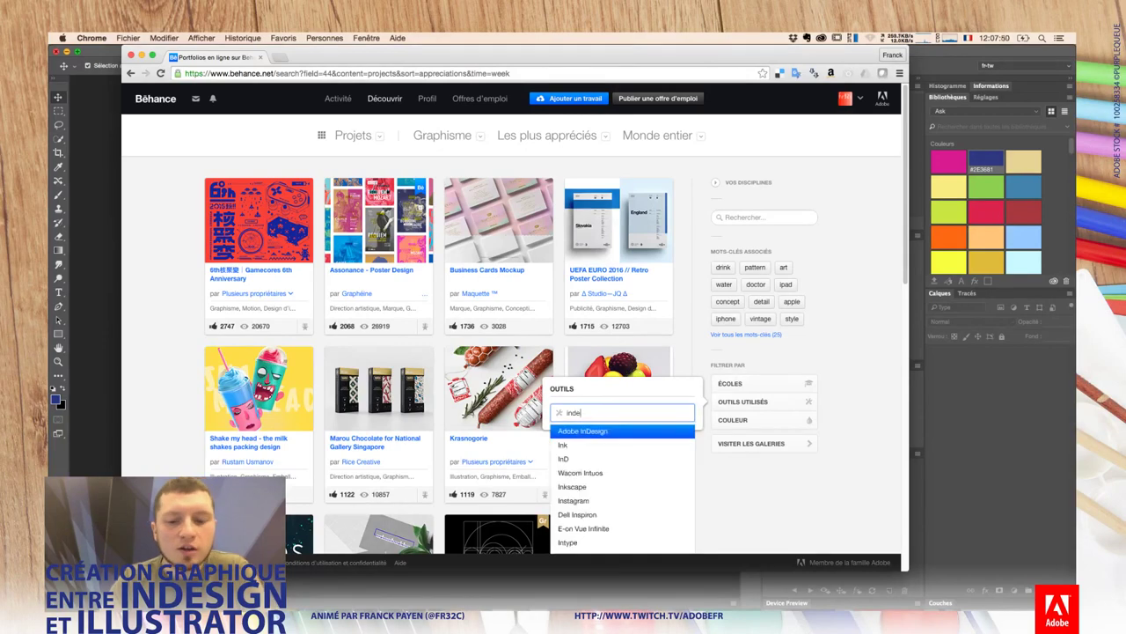
key(Return)
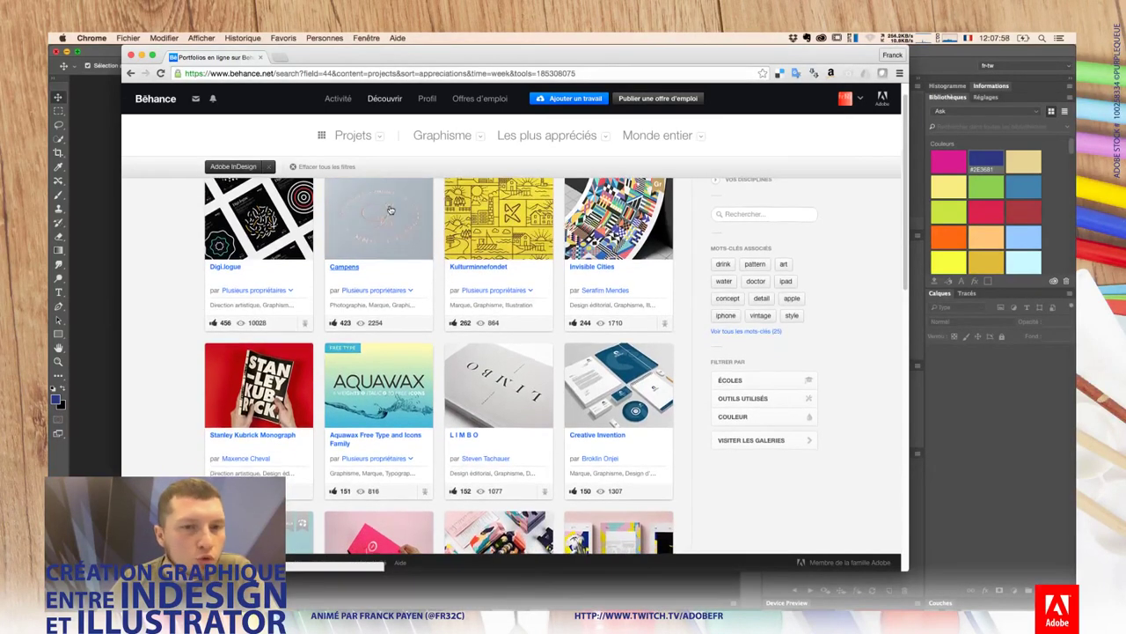
Step: Scroll down through the InDesign Graphisme project results
scroll(387, 264, down, 3)
scroll(739, 370, down, 2)
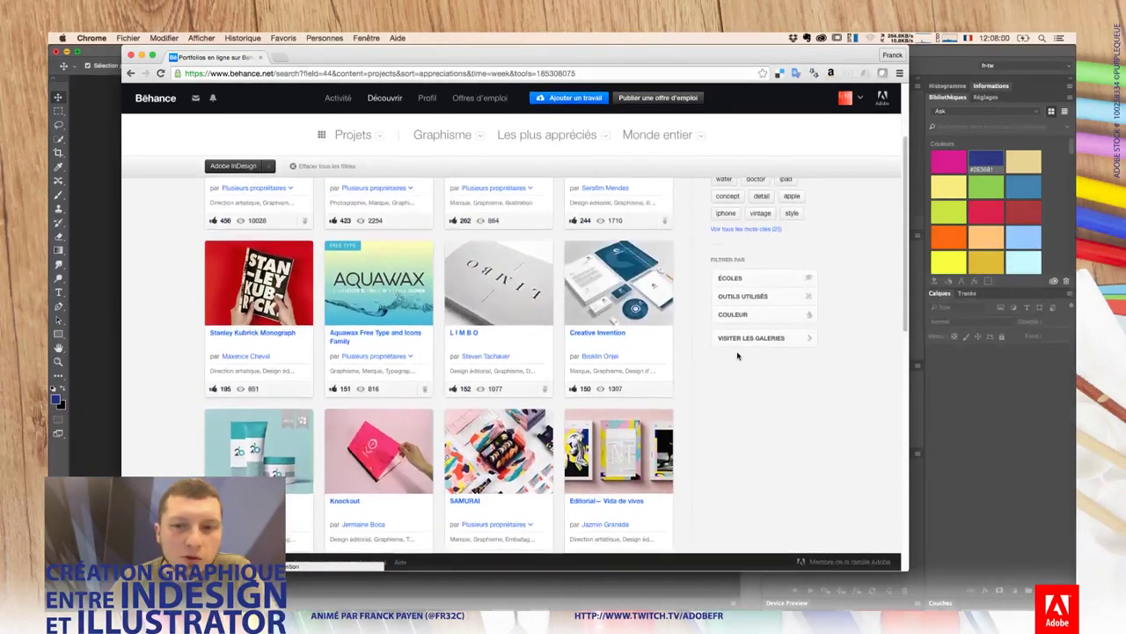
scroll(662, 333, down, 1)
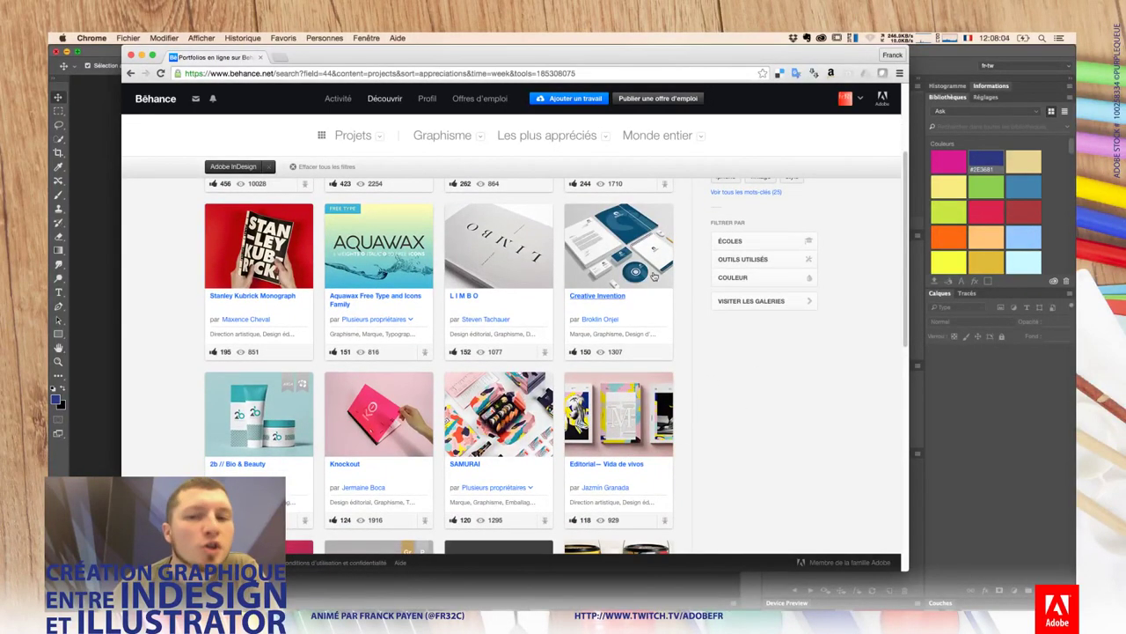
scroll(761, 343, down, 5)
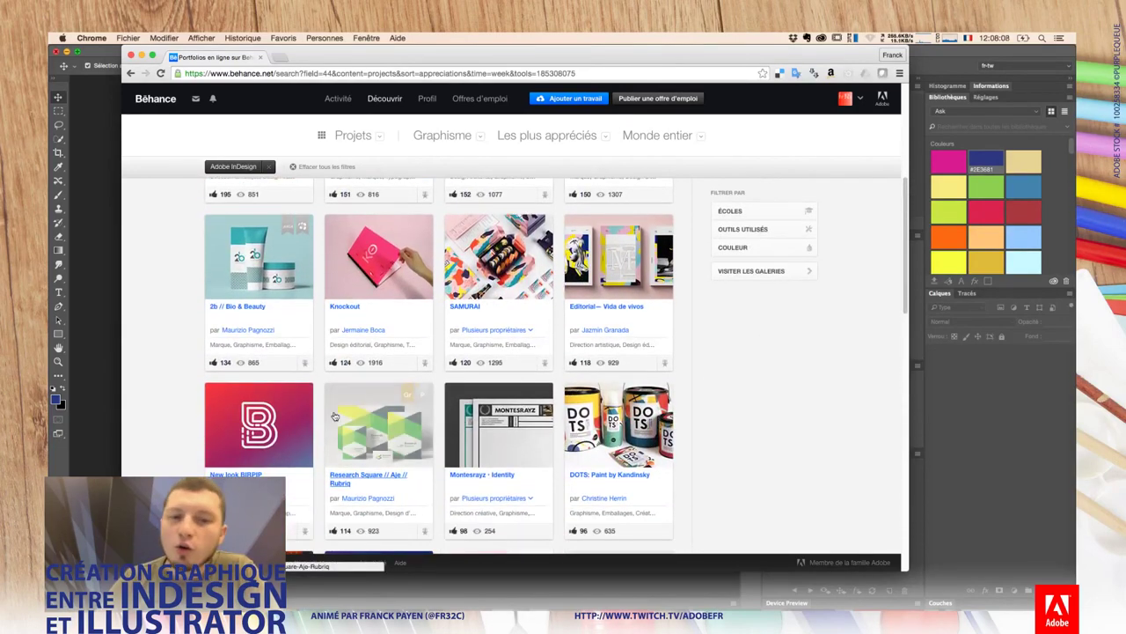
scroll(395, 450, down, 5)
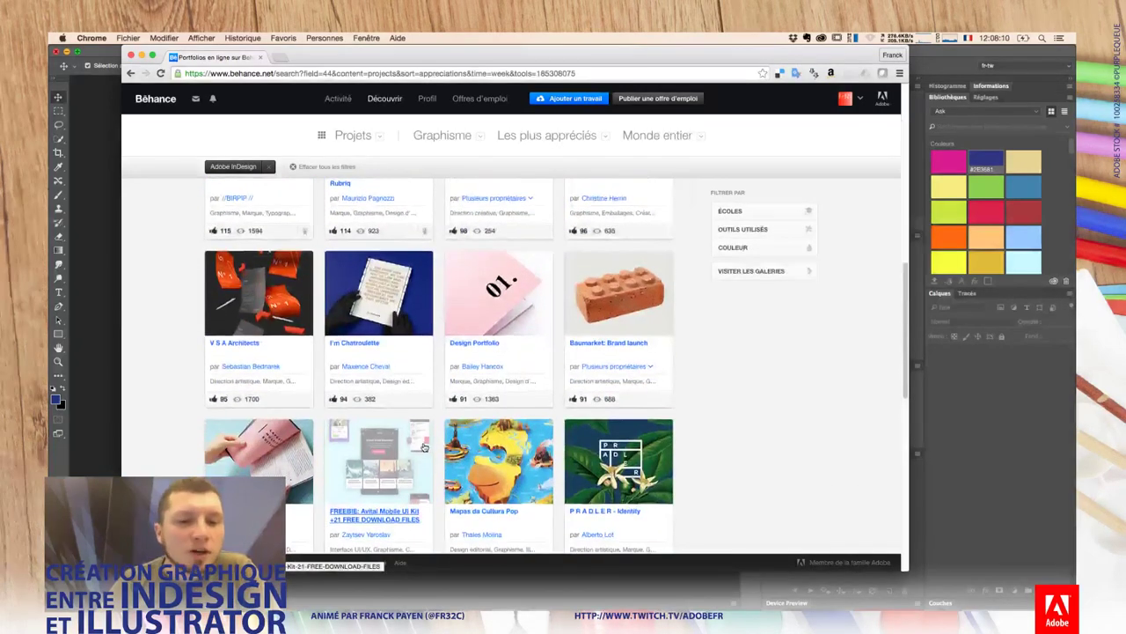
scroll(740, 469, down, 2)
scroll(740, 469, down, 3)
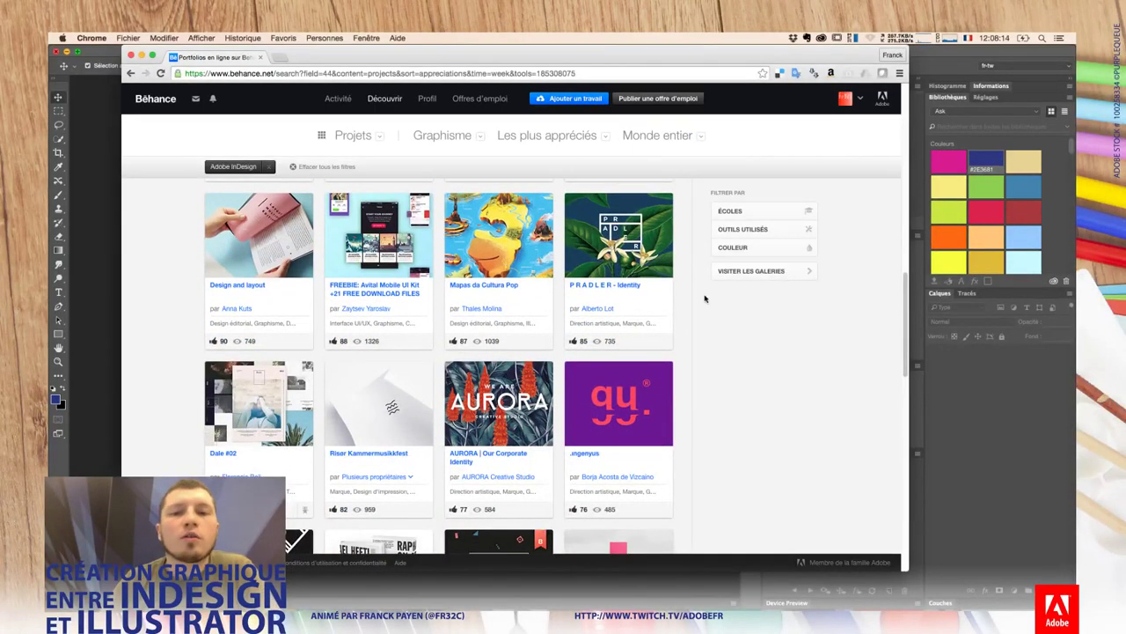
scroll(732, 387, down, 2)
scroll(732, 388, down, 2)
scroll(748, 391, down, 3)
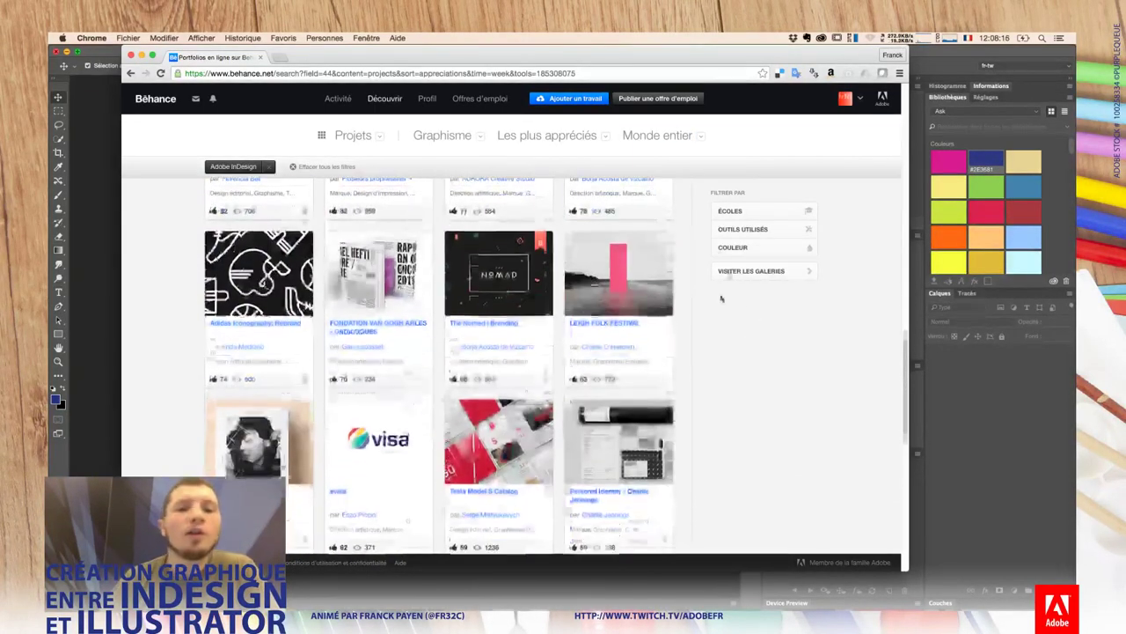
scroll(763, 399, down, 2)
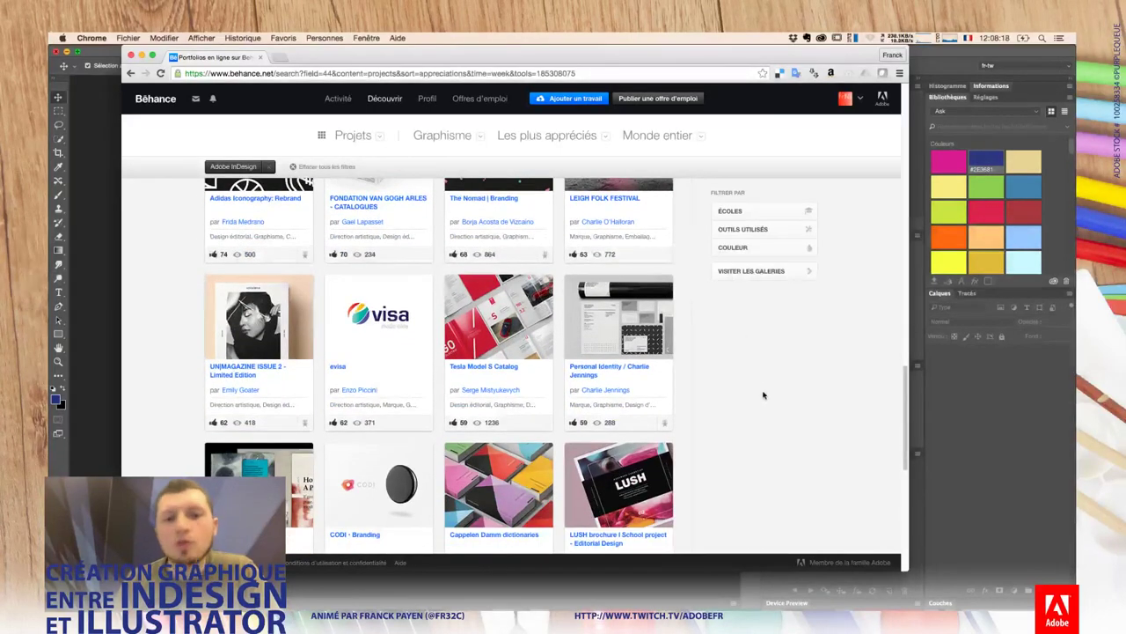
scroll(739, 406, down, 2)
scroll(804, 403, down, 1)
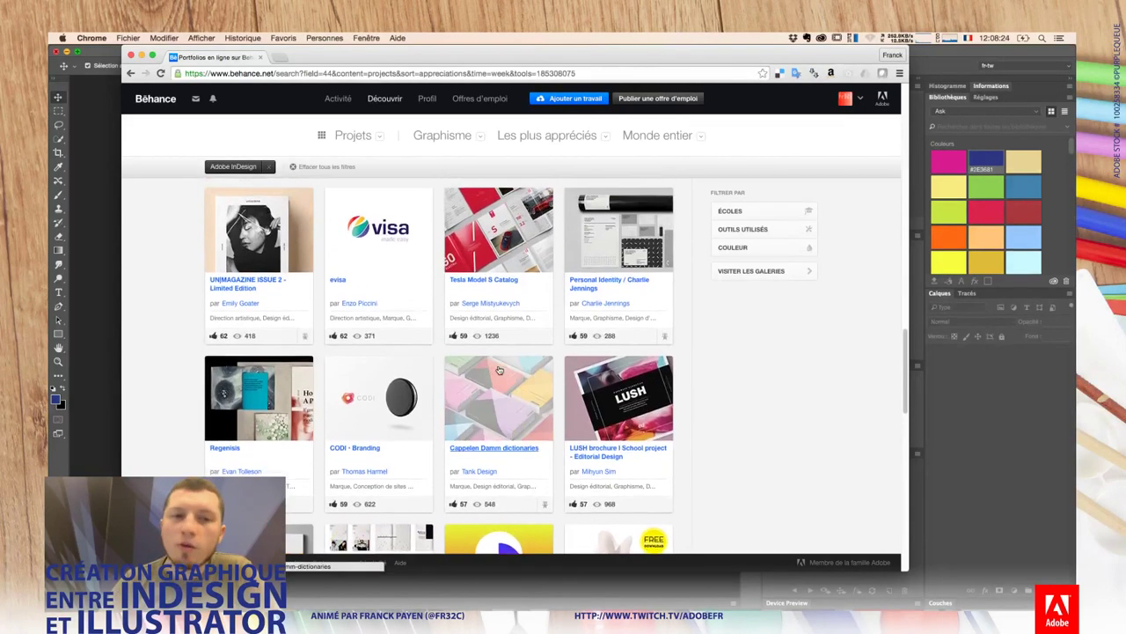
scroll(779, 455, down, 5)
scroll(779, 455, down, 2)
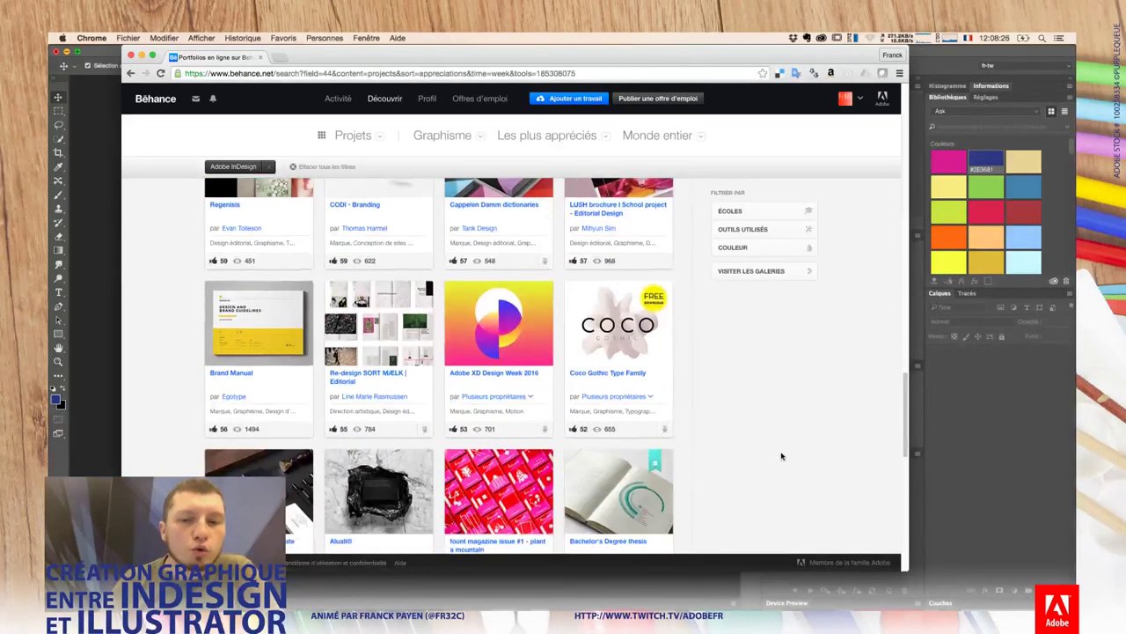
scroll(779, 455, down, 4)
scroll(779, 455, down, 4)
scroll(778, 454, down, 1)
scroll(777, 449, down, 2)
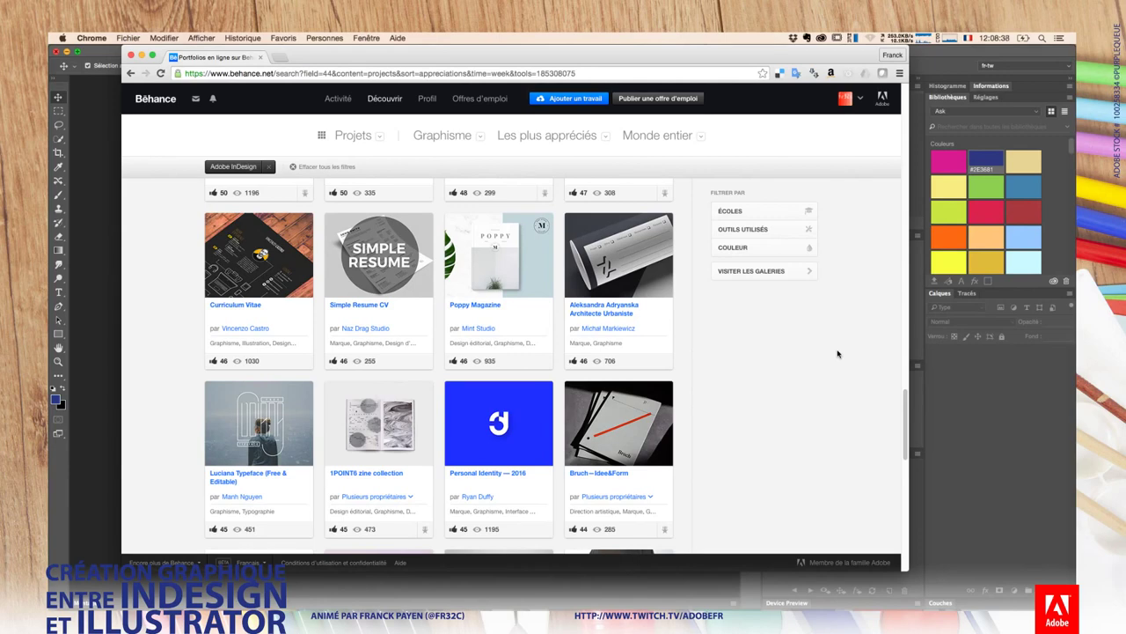
Step: Set the location filter to France, city Paris, and apply it
click(703, 138)
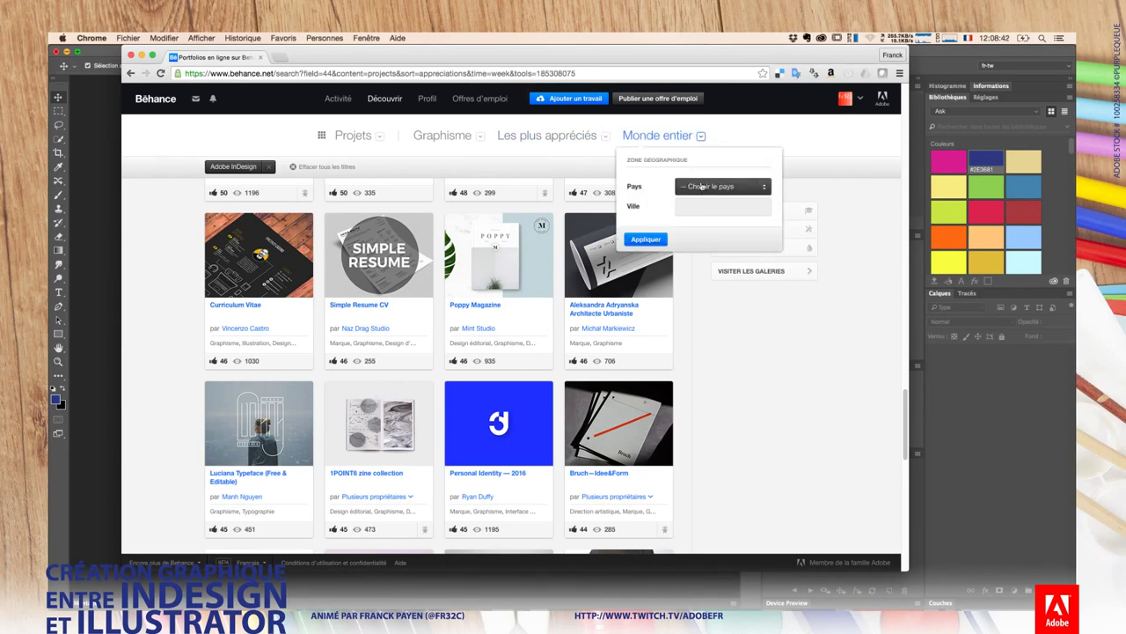
click(702, 185)
scroll(700, 264, down, 10)
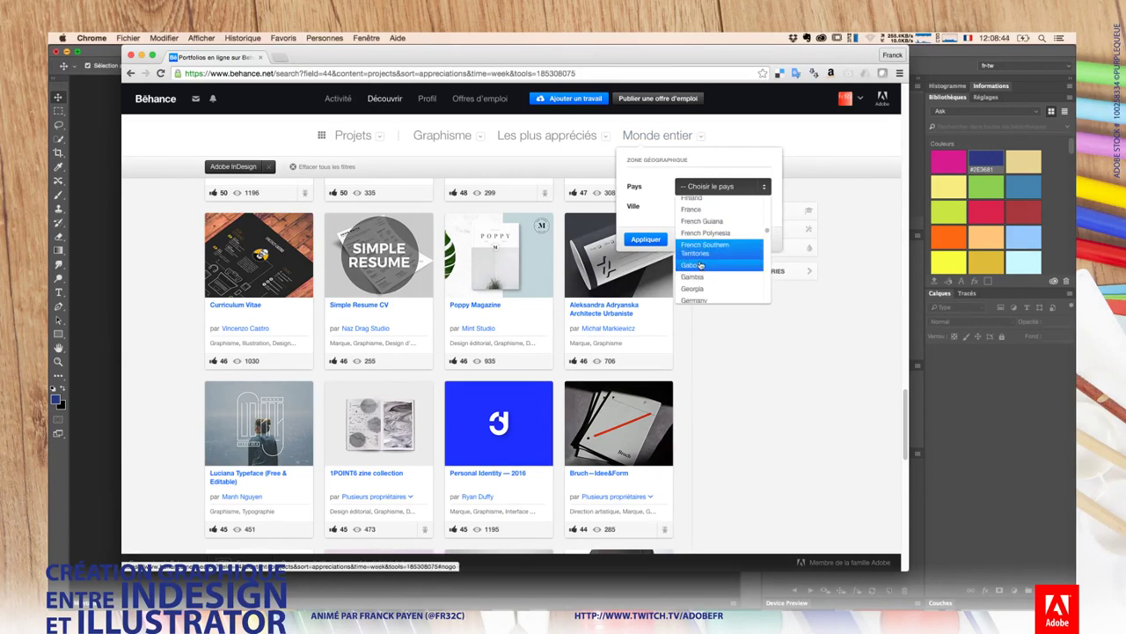
click(700, 209)
click(699, 209)
text(paris)
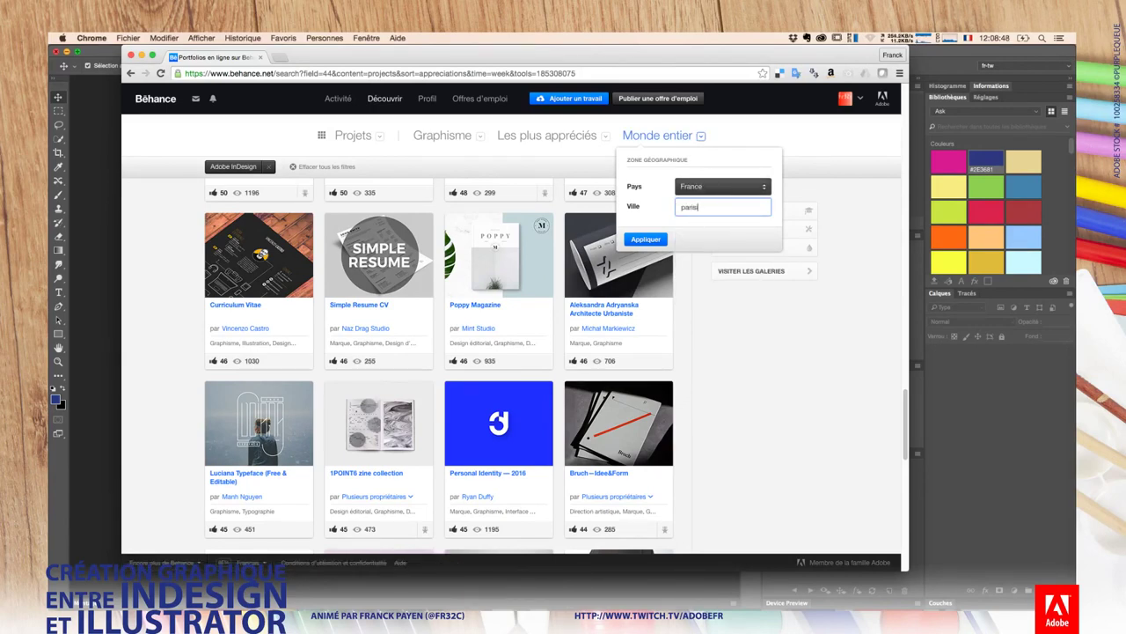
text(ien)
key(BackSpace)
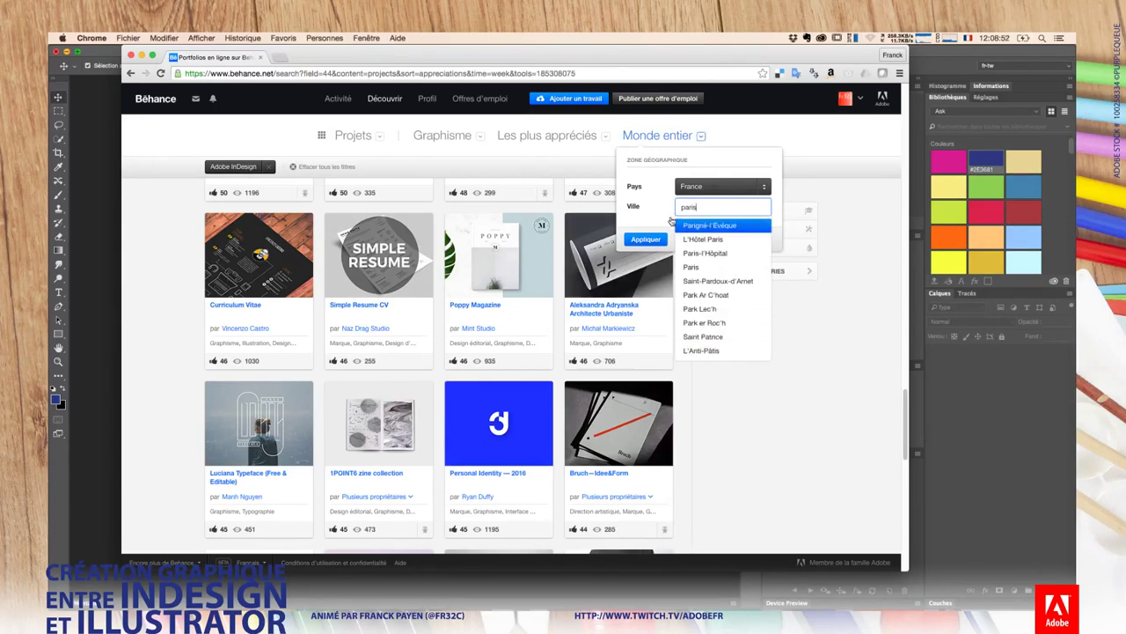
click(651, 239)
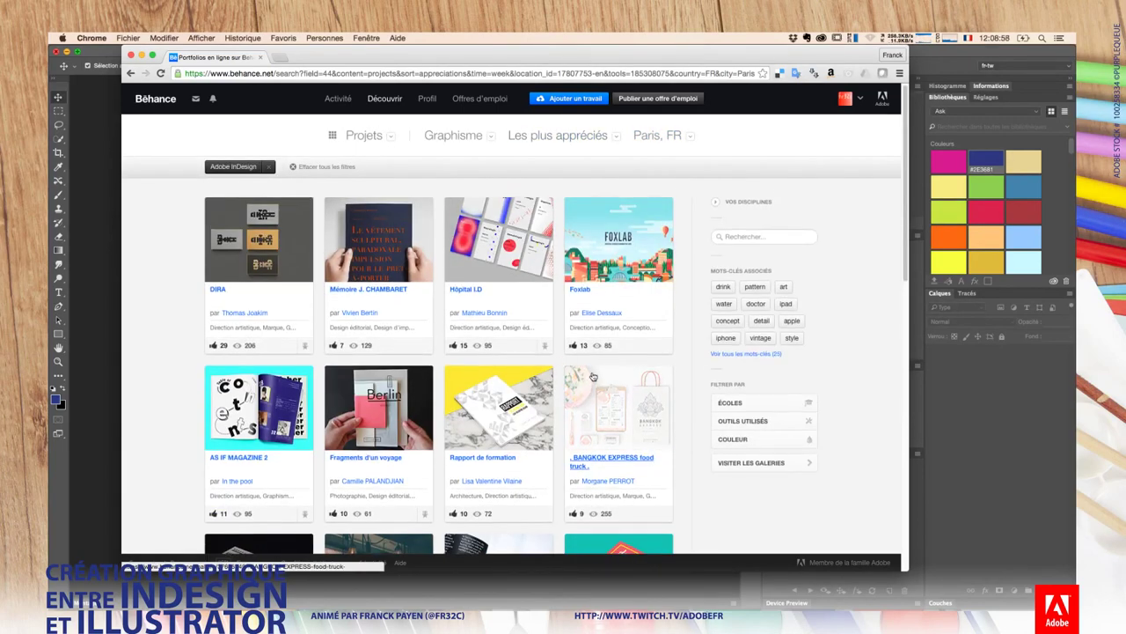
Step: Scroll through the InDesign projects from Paris
scroll(674, 444, down, 2)
scroll(687, 436, down, 4)
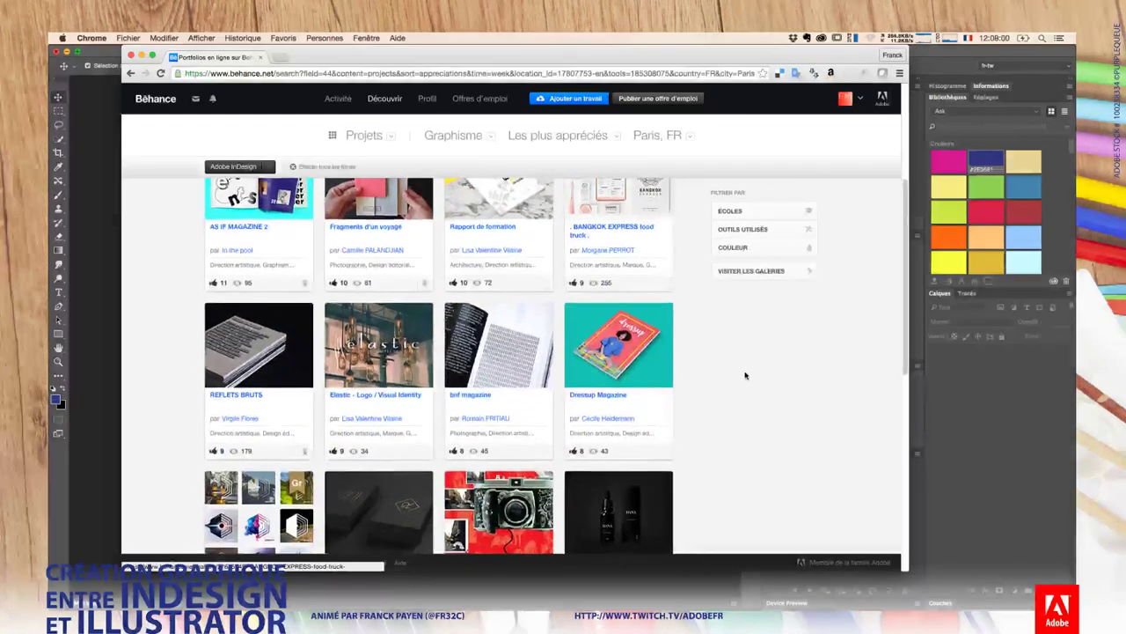
scroll(746, 380, down, 3)
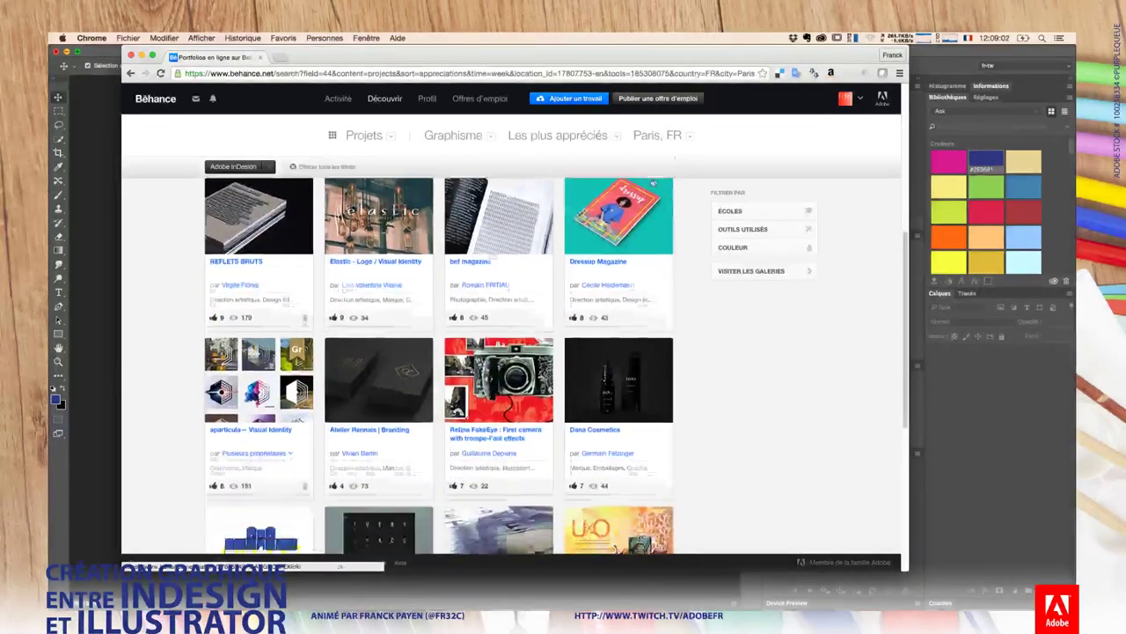
scroll(731, 405, down, 7)
scroll(721, 413, down, 4)
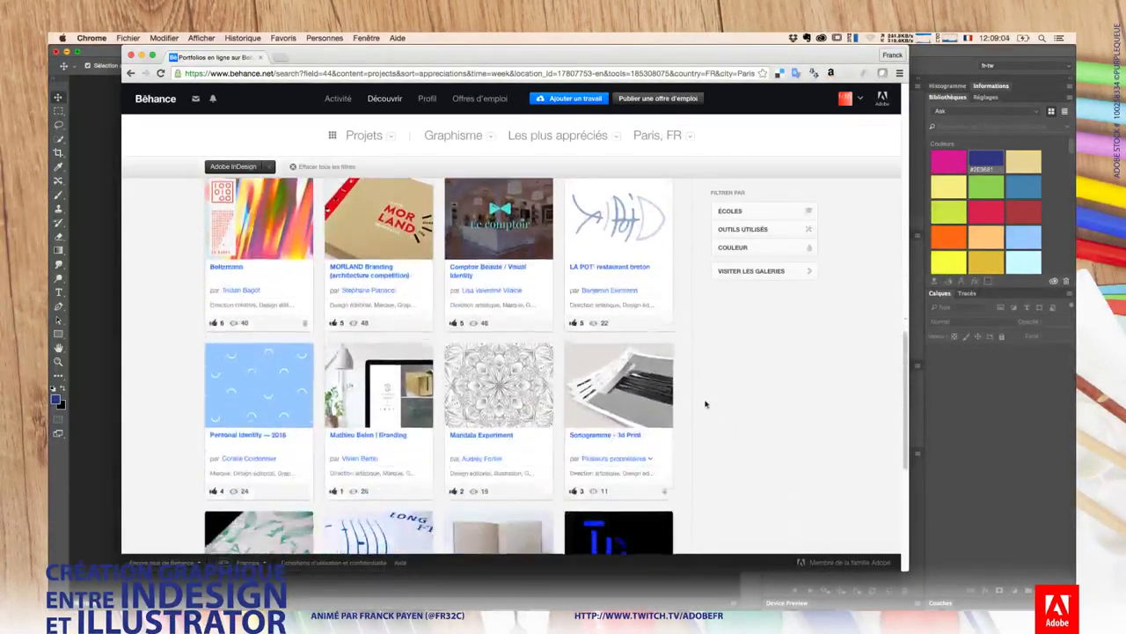
scroll(774, 431, down, 3)
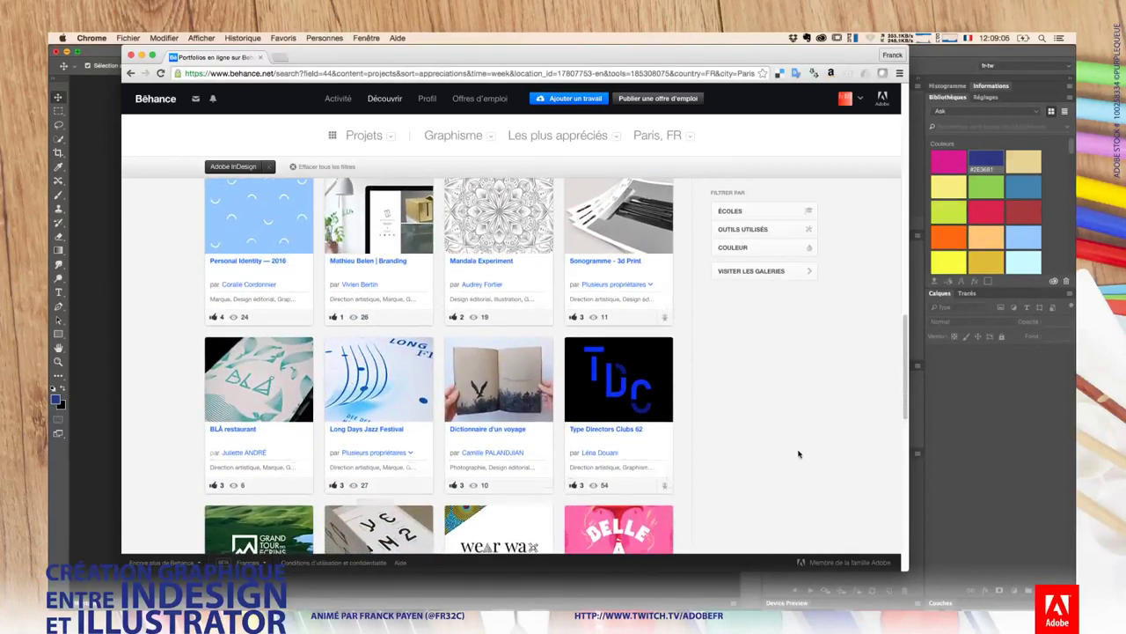
scroll(783, 445, down, 4)
scroll(769, 435, down, 4)
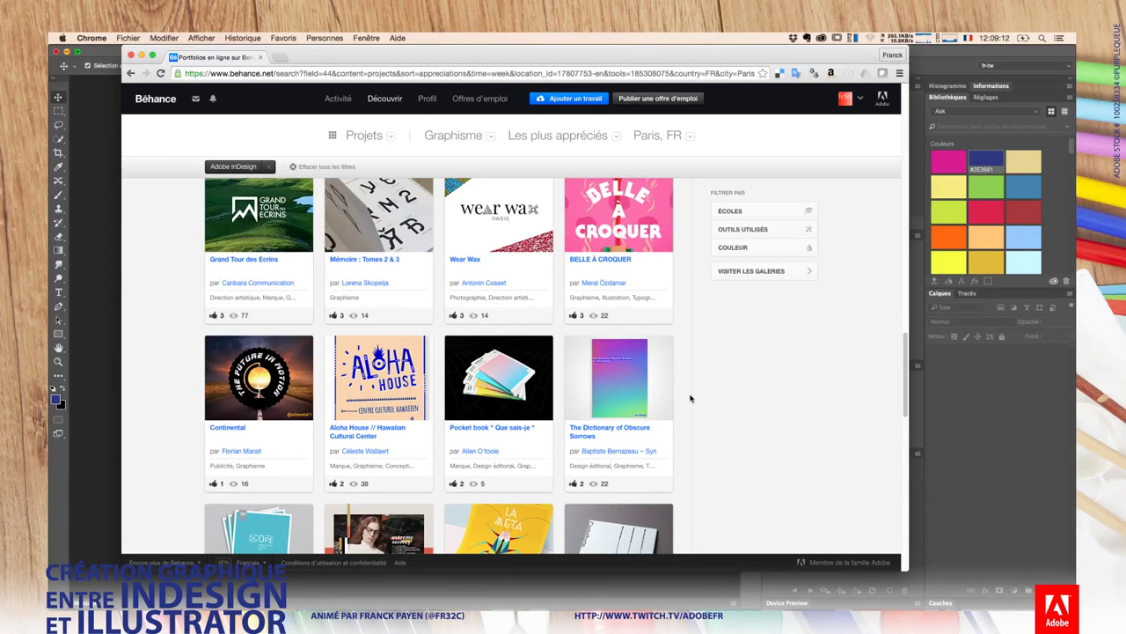
scroll(709, 325, down, 5)
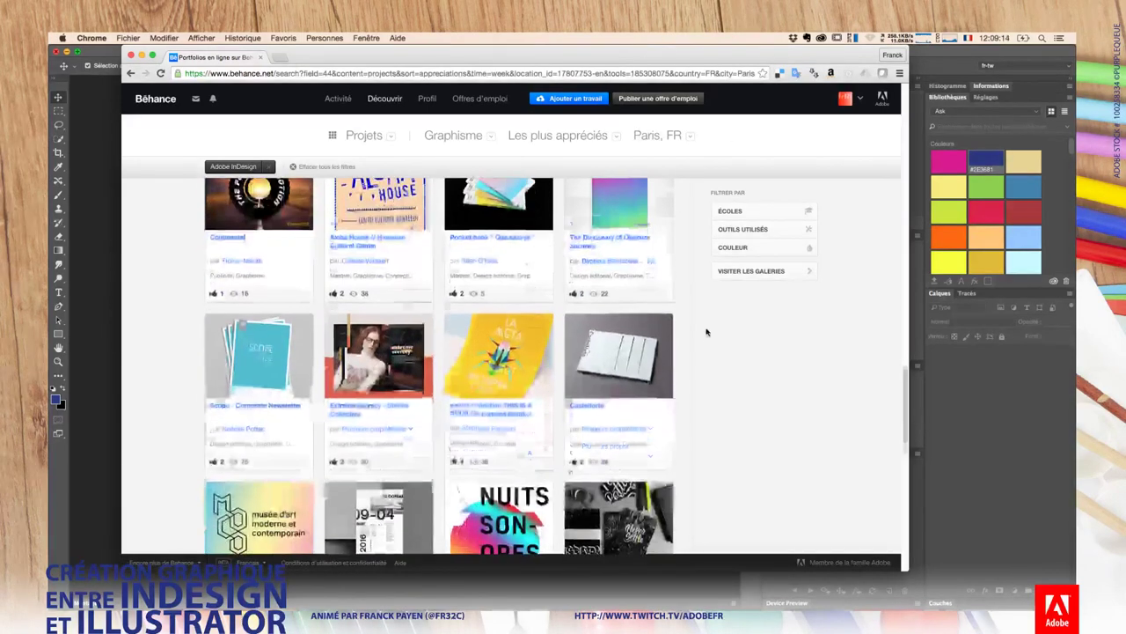
scroll(712, 331, down, 3)
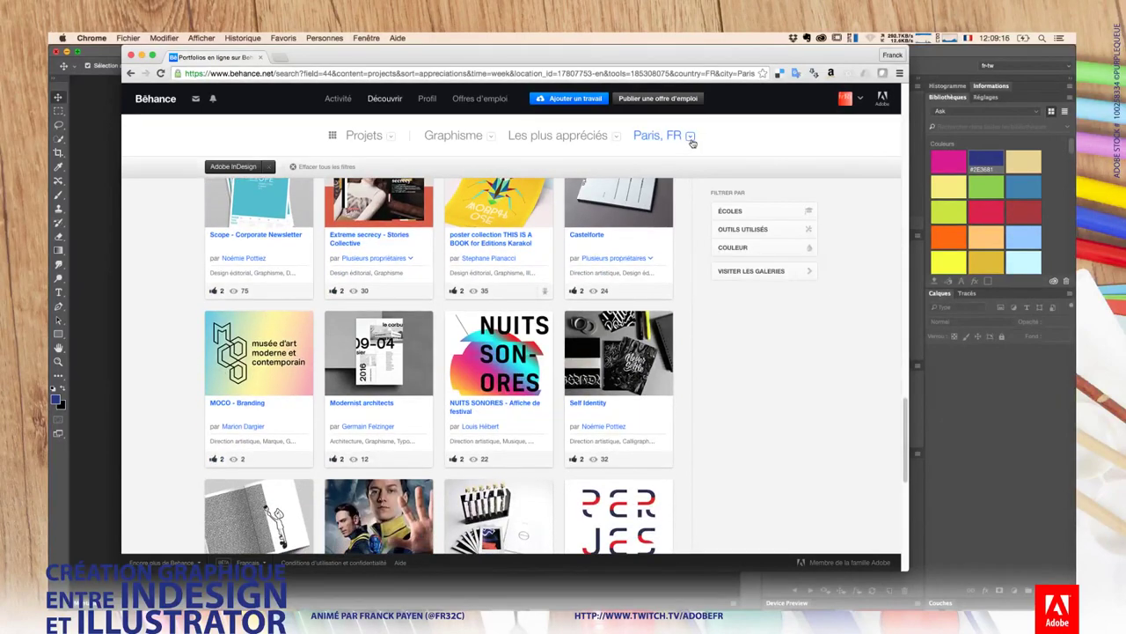
Step: Clear the location filter back to Monde entier and switch to the Evernote session notes
click(691, 136)
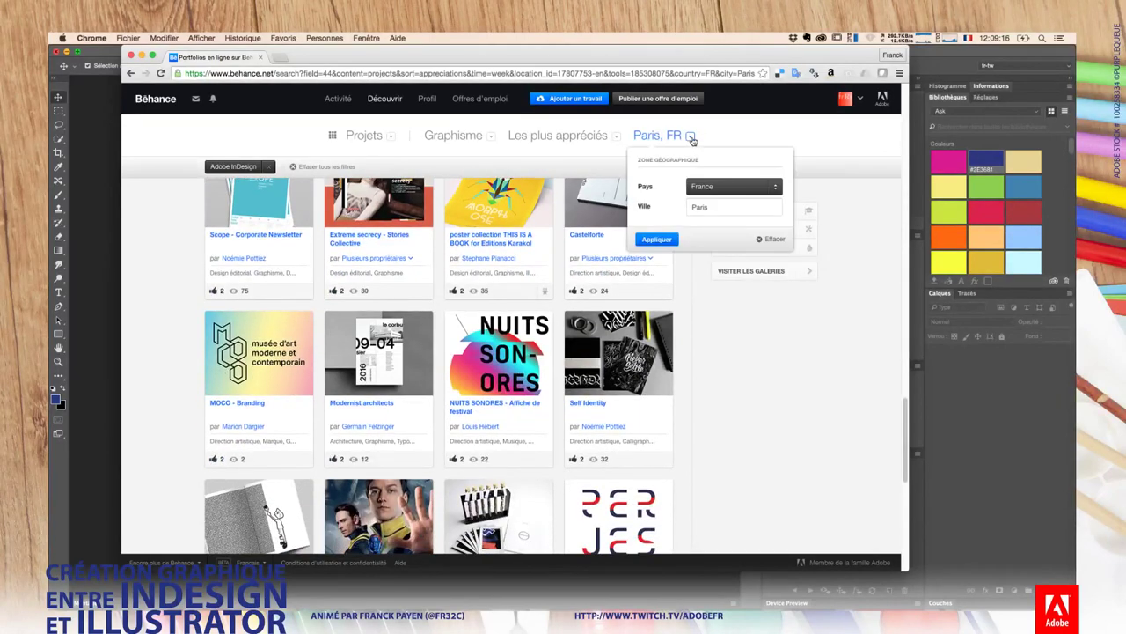
click(773, 239)
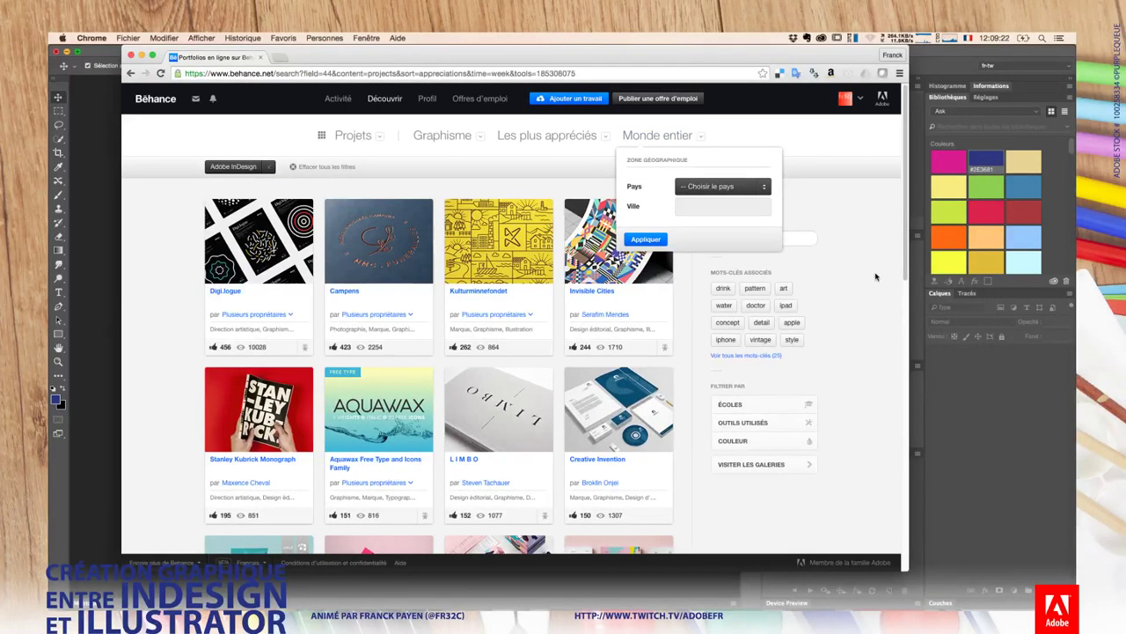
scroll(869, 280, down, 2)
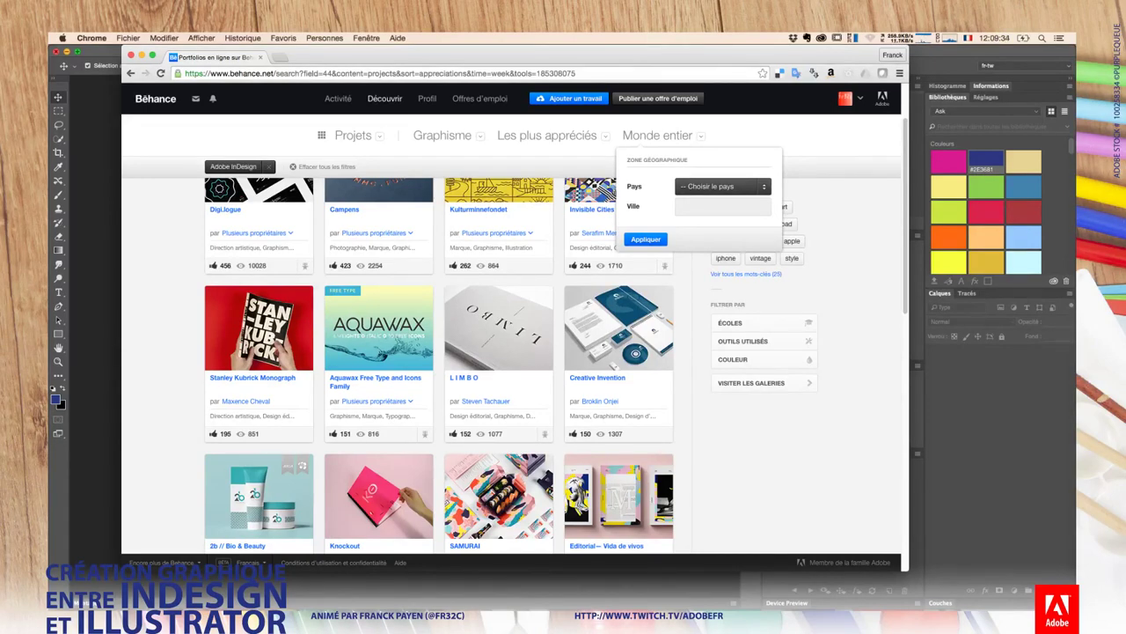
key(super+Tab)
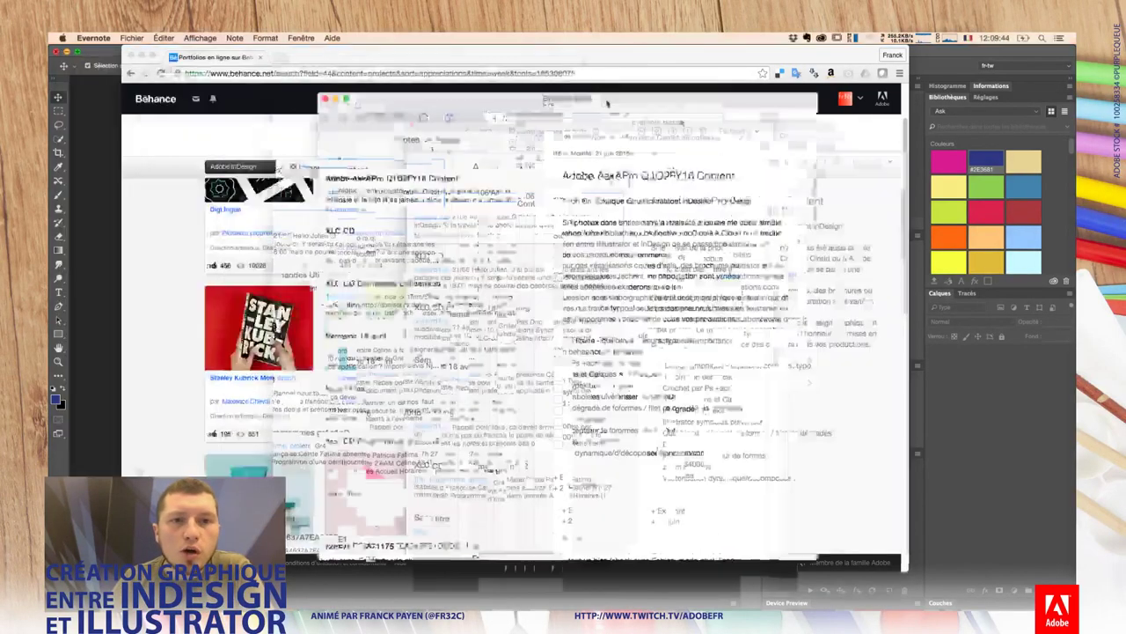
Step: Close the Evernote notes window and drag the mushroom JPEG onto Photoshop
drag(346, 80, 783, 209)
click(793, 212)
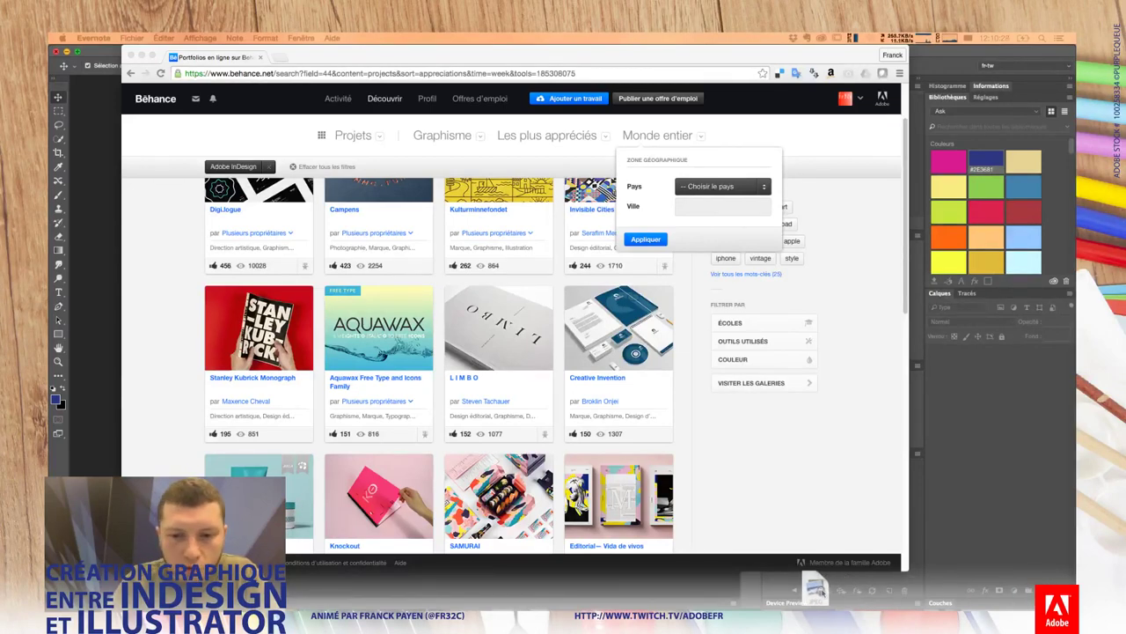
drag(1047, 580, 703, 585)
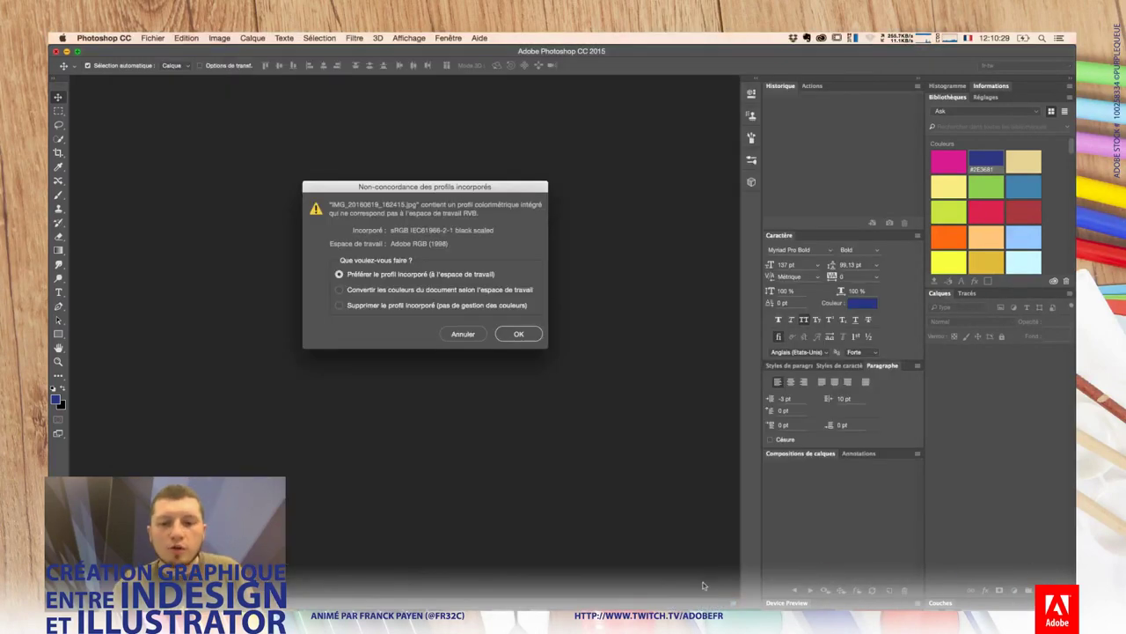
Step: Open the mushroom photo with 'Préférer le profil incorporé' kept, then open the Filtre menu
click(533, 334)
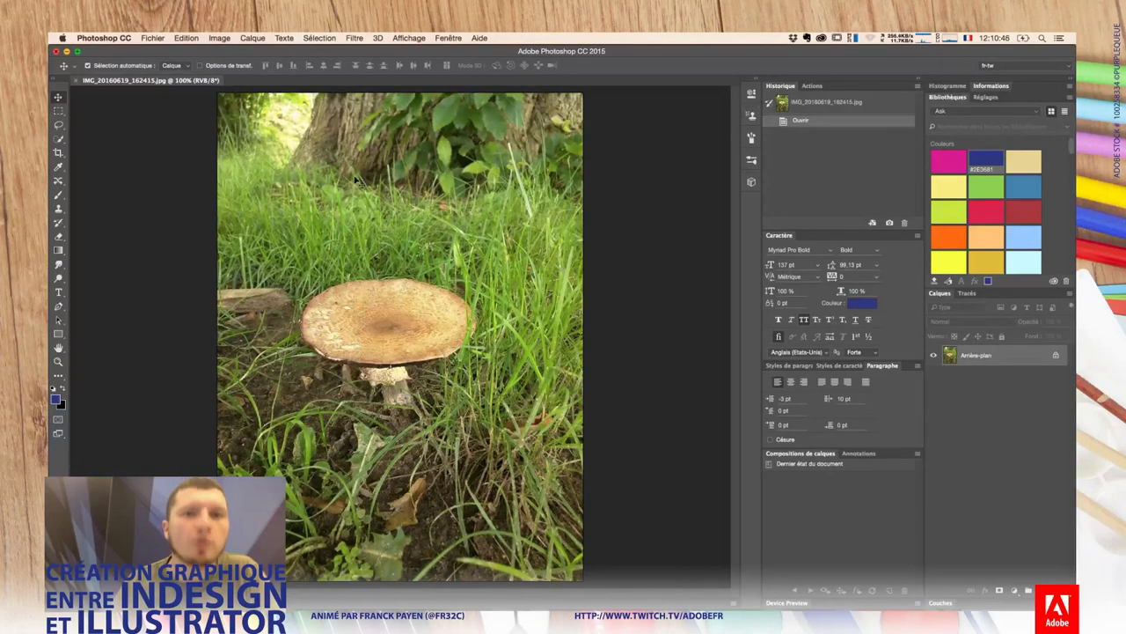
click(355, 38)
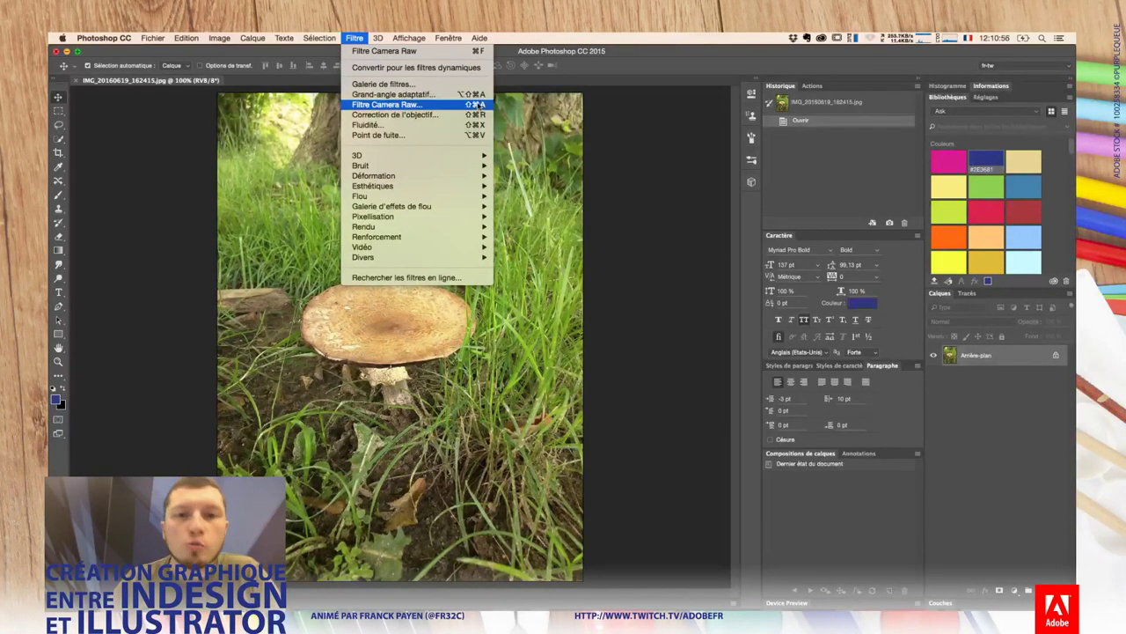
Step: In Camera Raw, set Auto white balance, exposure -0.08, contrast +65, and lower highlights
click(476, 105)
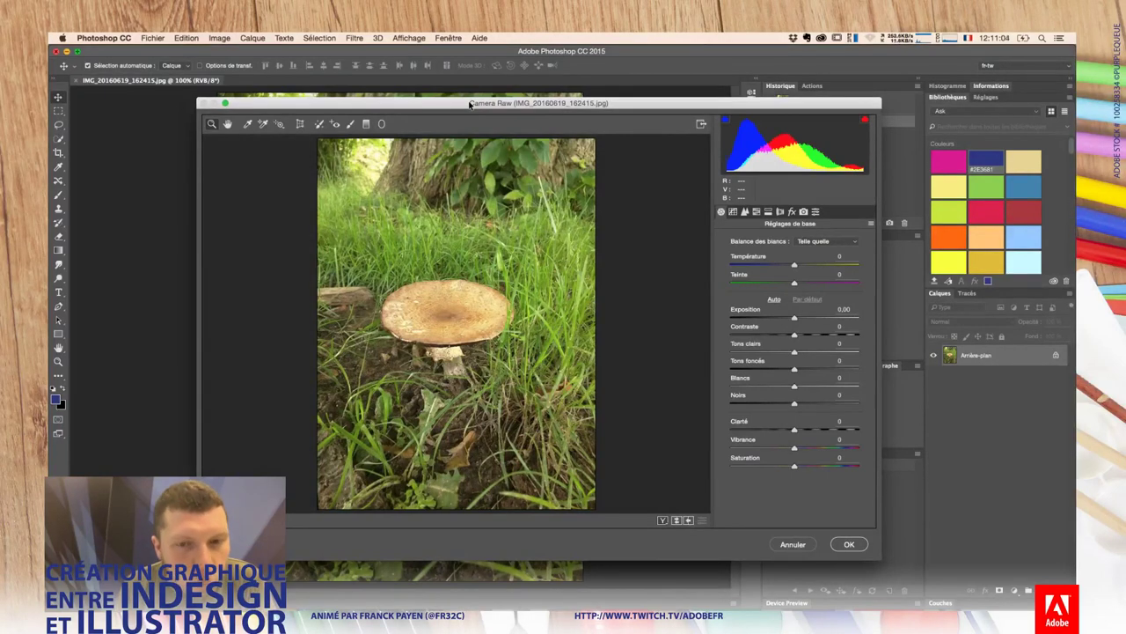
click(811, 243)
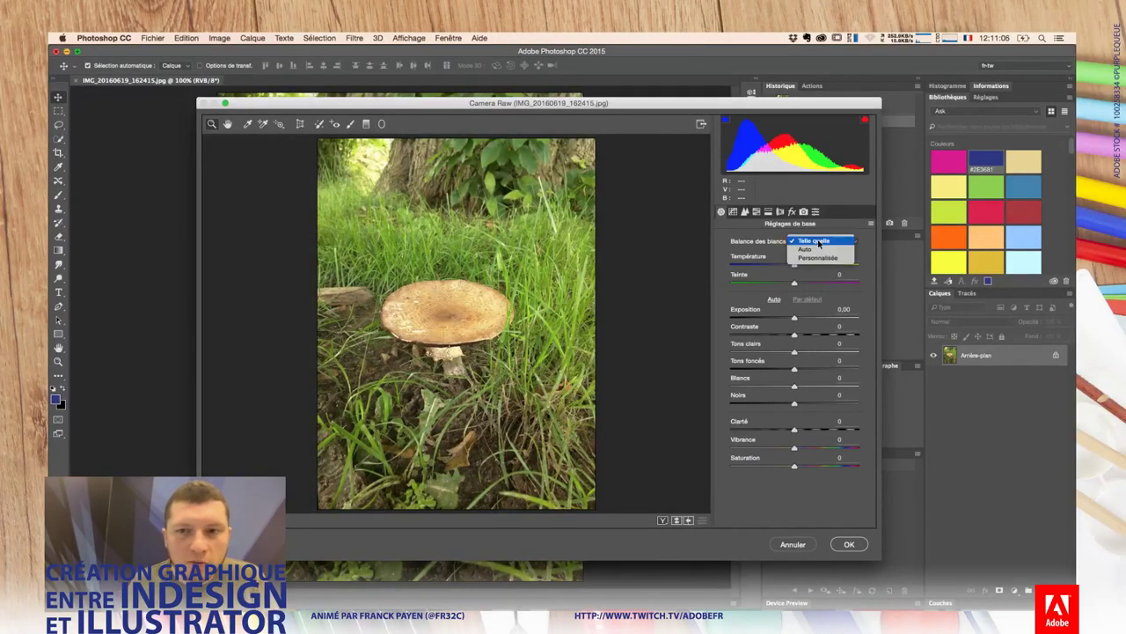
click(816, 251)
click(775, 300)
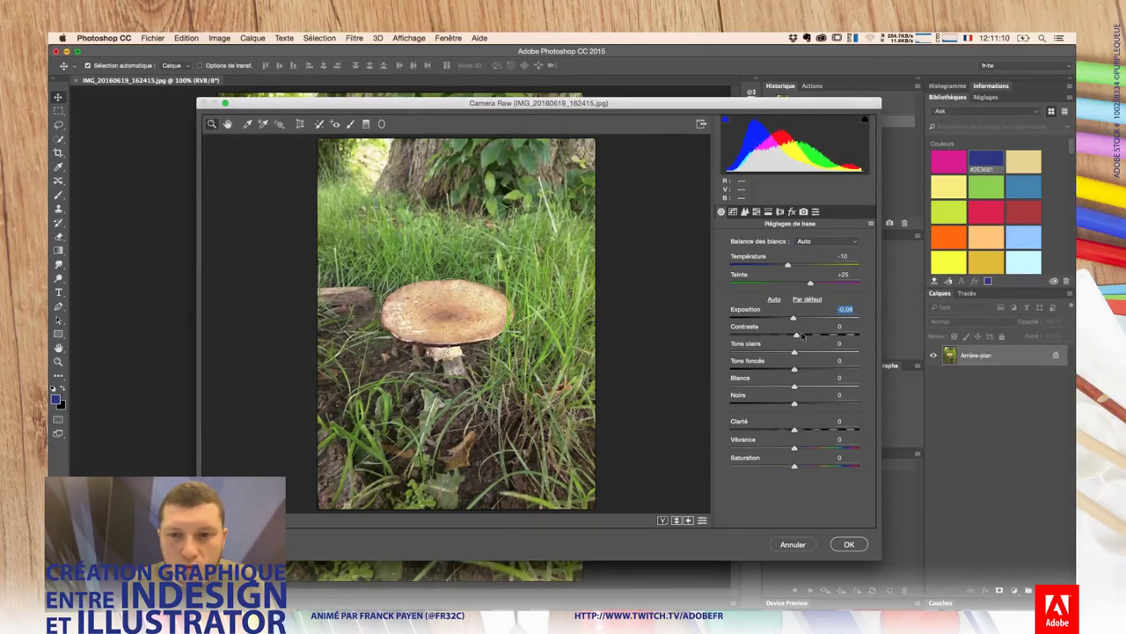
drag(794, 334, 837, 335)
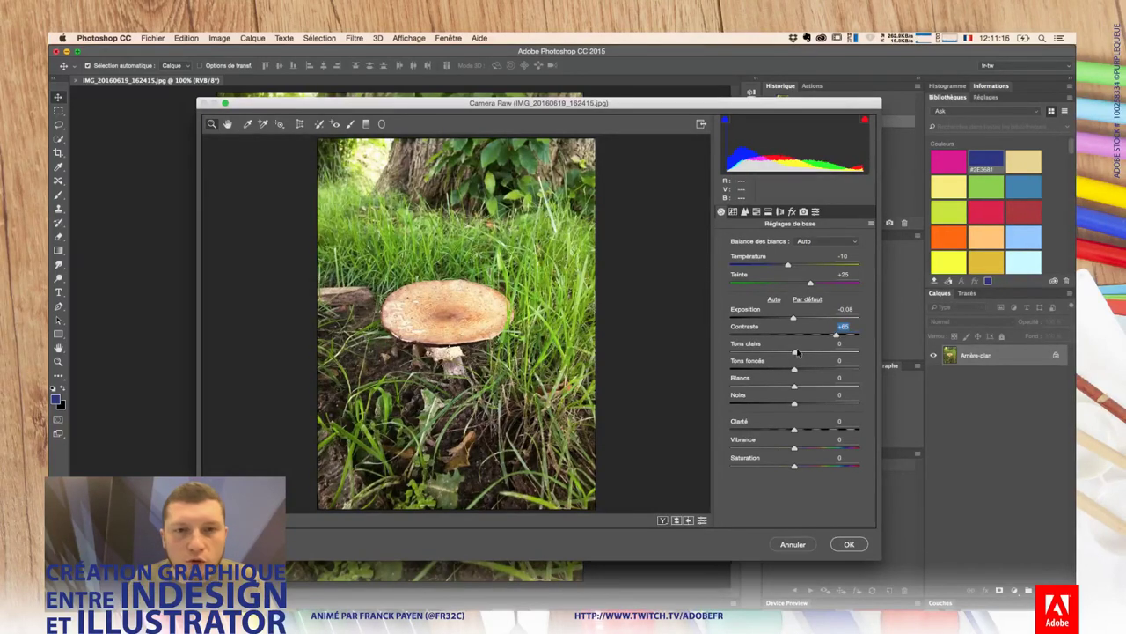
mouse_move(796, 352)
mouse_down()
mouse_move(880, 355)
mouse_move(718, 365)
mouse_up()
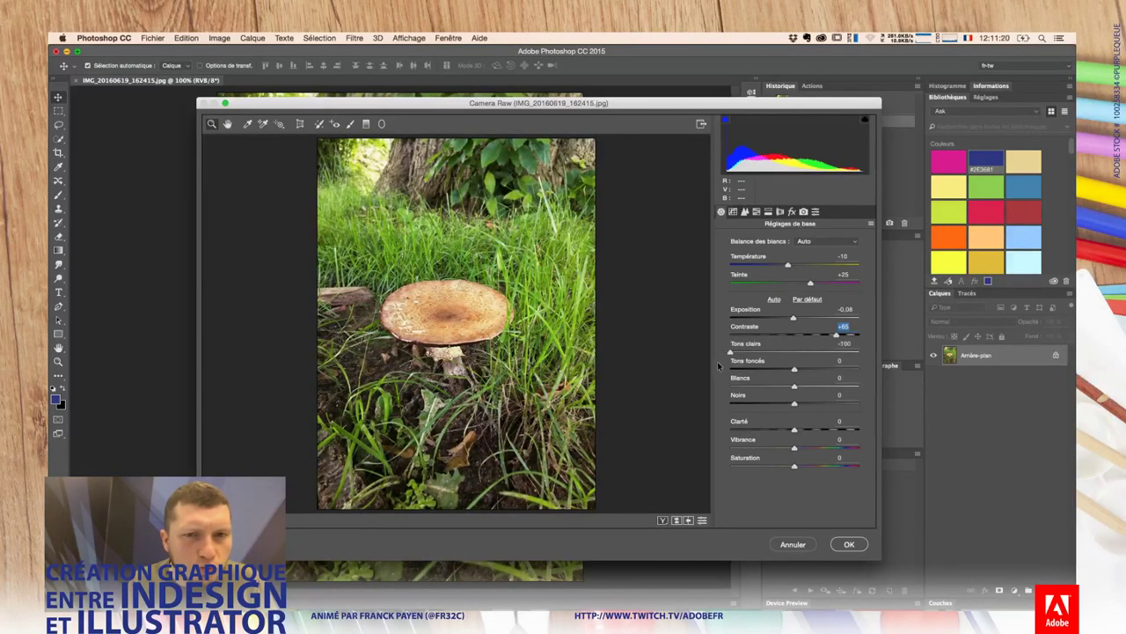
key(Tab)
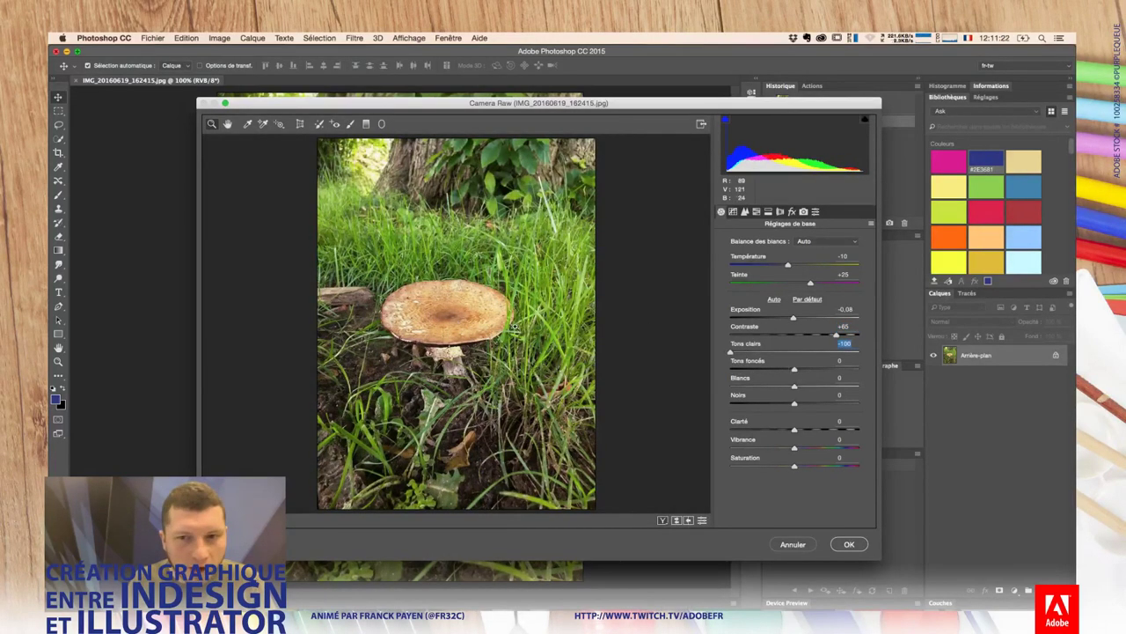
Step: Set shadows -100, highlights -84, whites +53, deepen blacks, and add +20 vibrance
drag(795, 371, 680, 361)
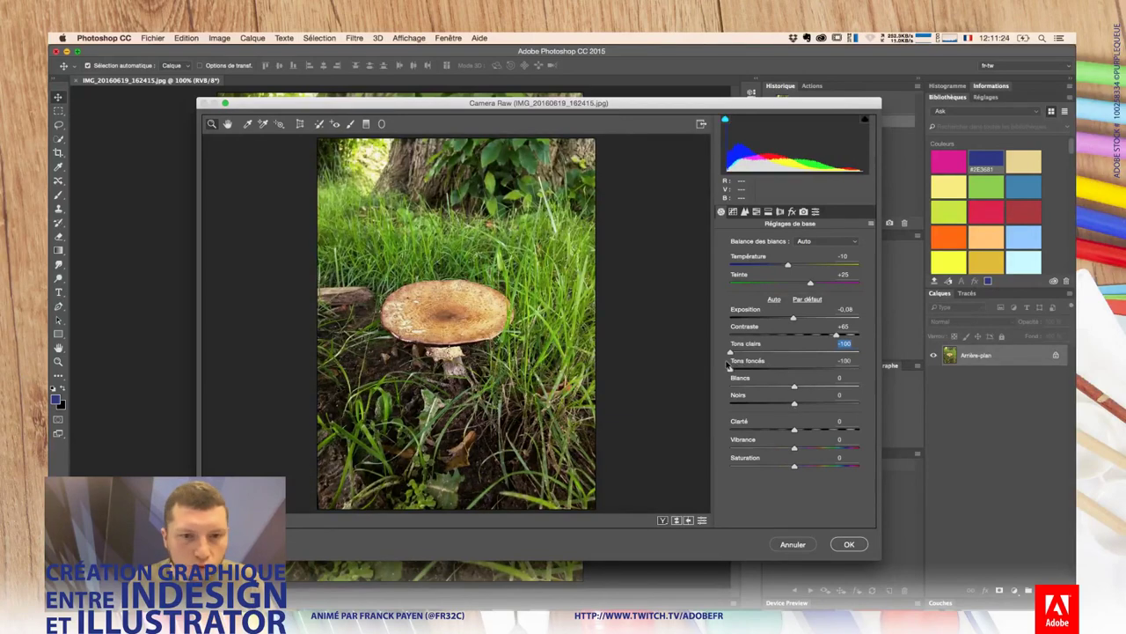
mouse_move(754, 373)
mouse_down()
mouse_move(862, 377)
mouse_move(707, 371)
mouse_up()
key(Tab)
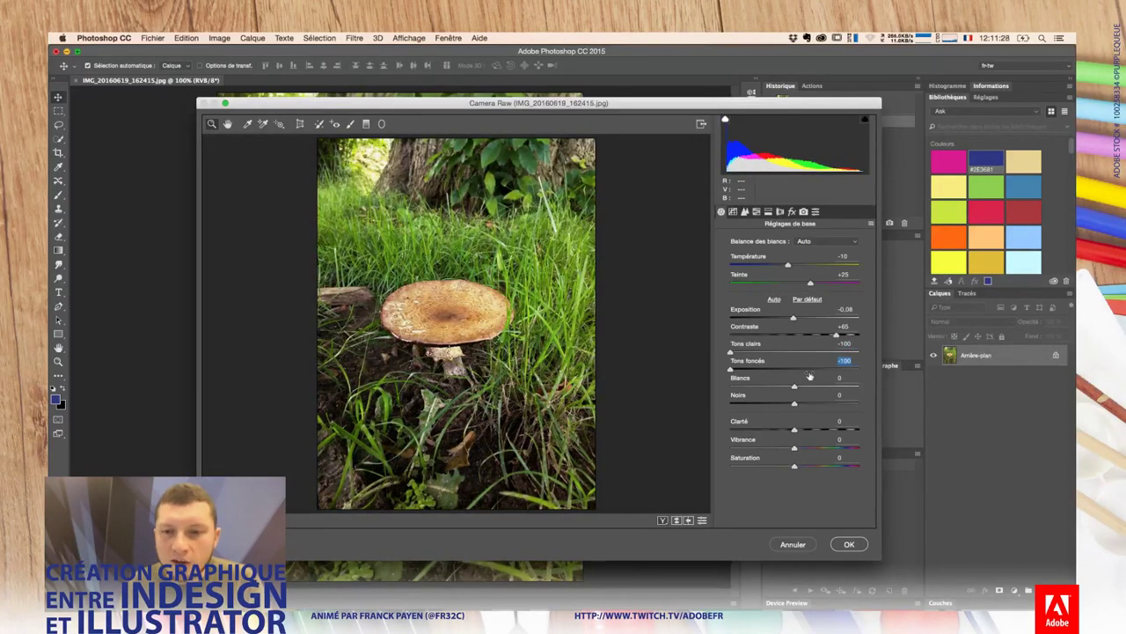
click(740, 351)
mouse_move(794, 386)
mouse_down()
mouse_move(753, 387)
mouse_move(826, 387)
mouse_up()
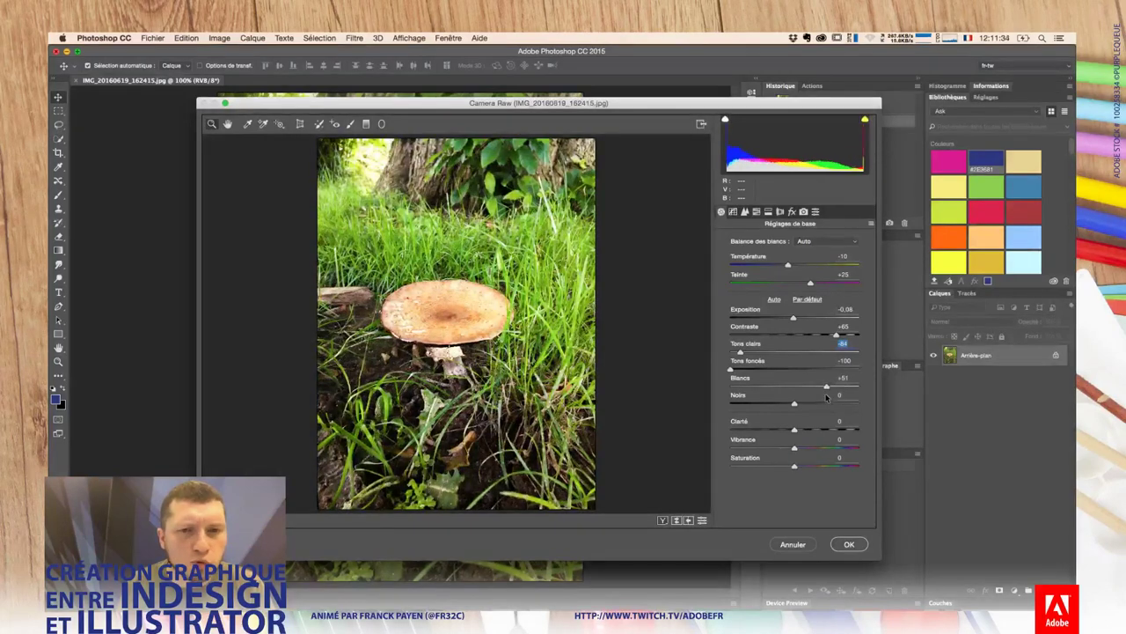
click(789, 378)
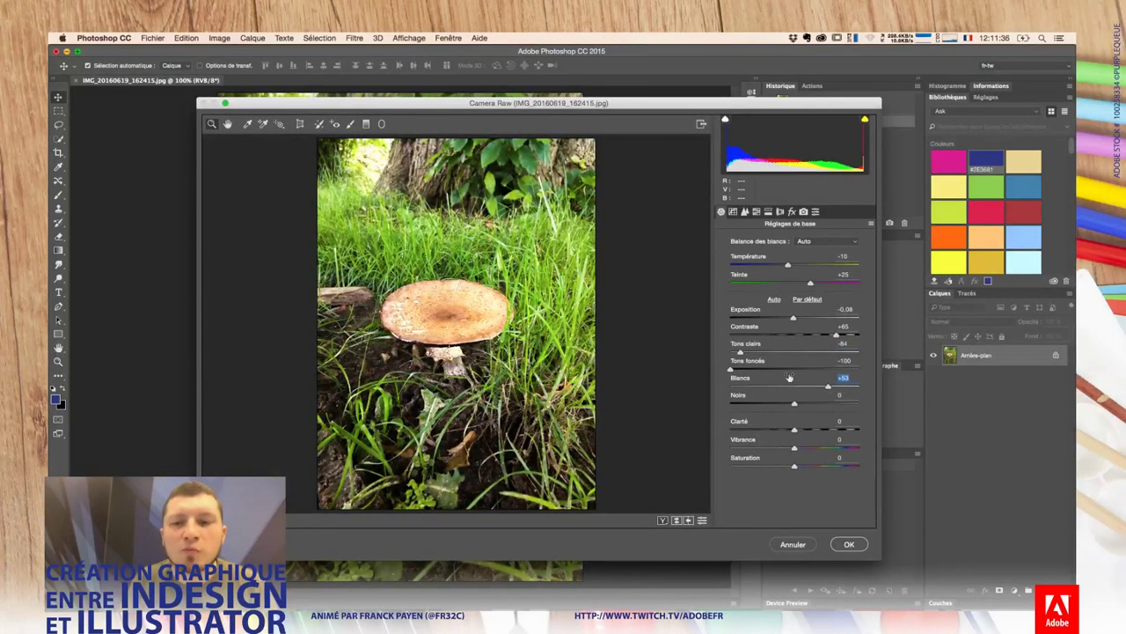
drag(799, 408, 791, 408)
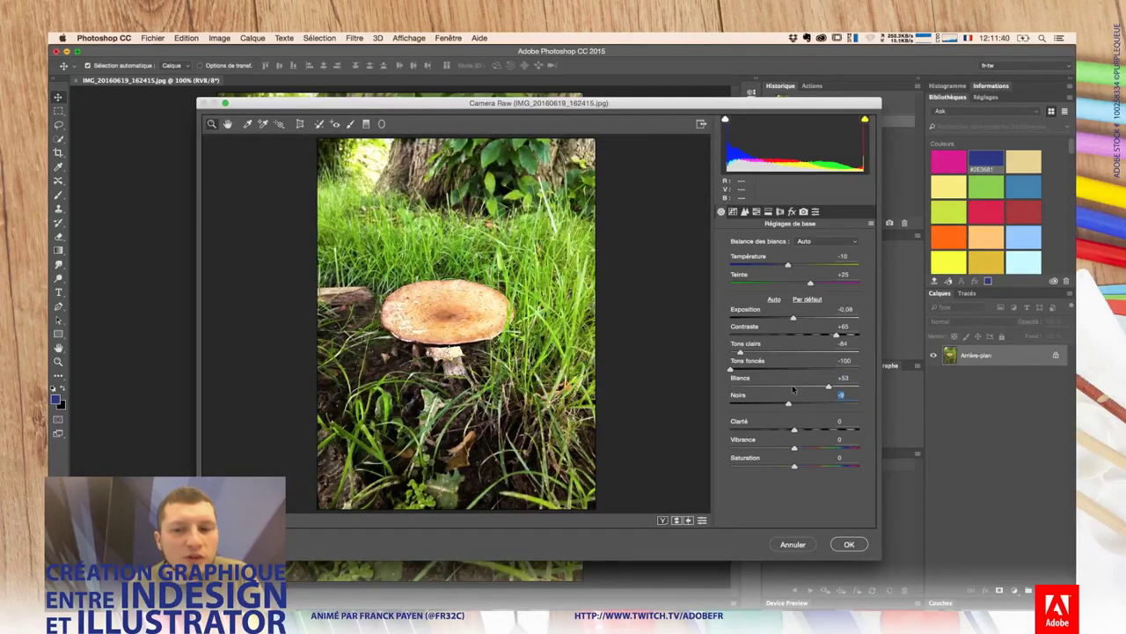
mouse_move(794, 447)
mouse_down()
mouse_move(822, 447)
mouse_move(782, 467)
mouse_move(796, 466)
mouse_up()
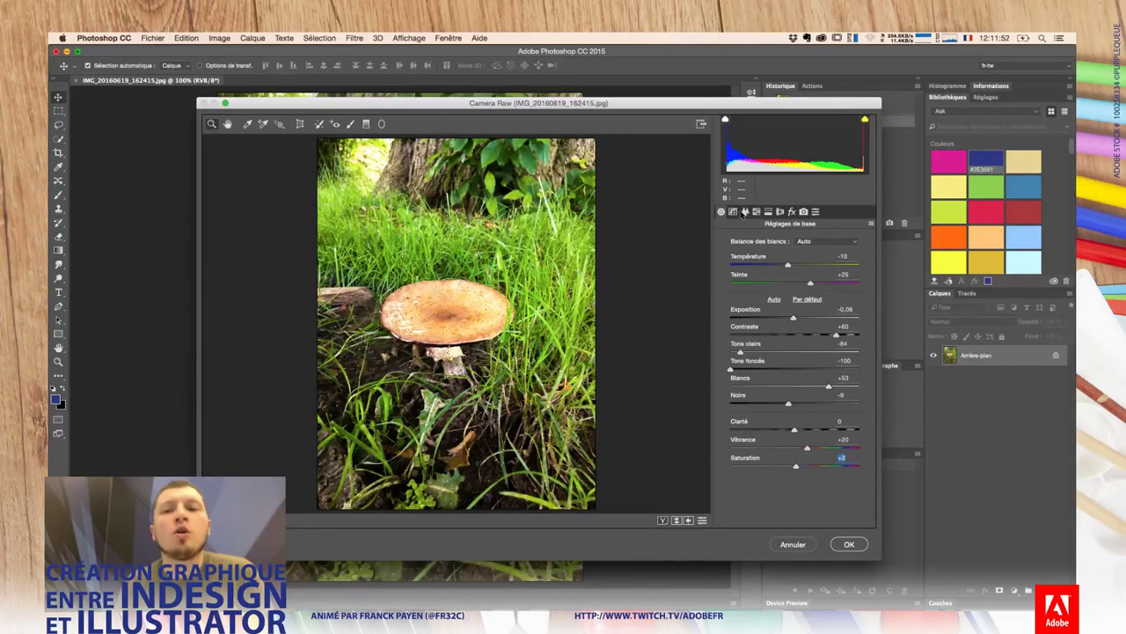
Step: Add a -48 post-crop vignette in Effets to darken the photo's edges
click(733, 212)
click(746, 213)
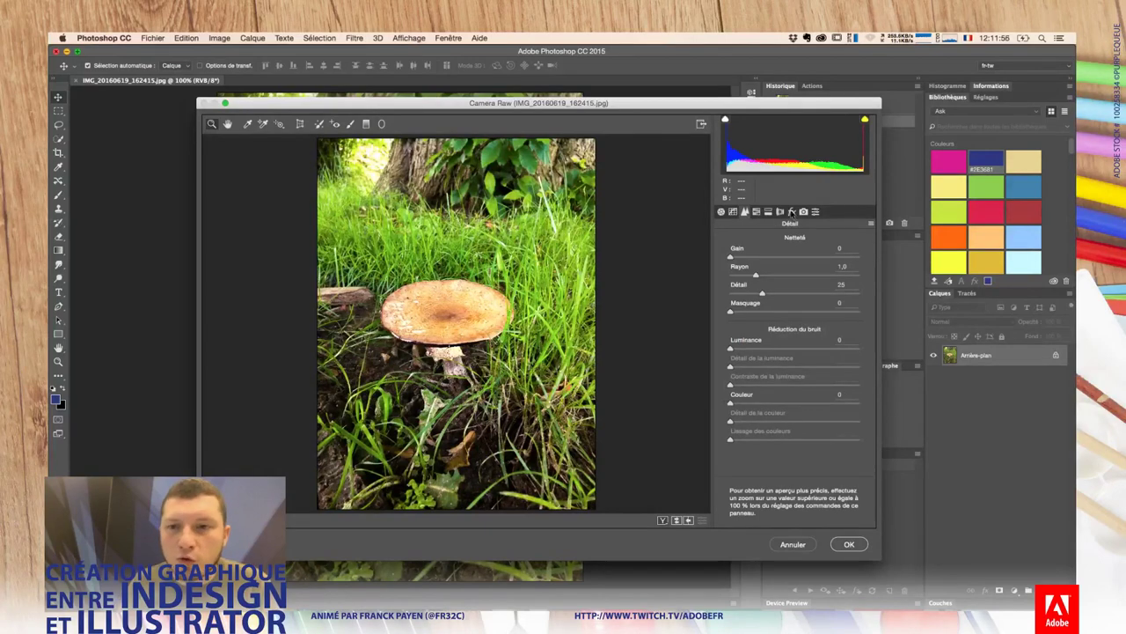
click(780, 212)
click(768, 212)
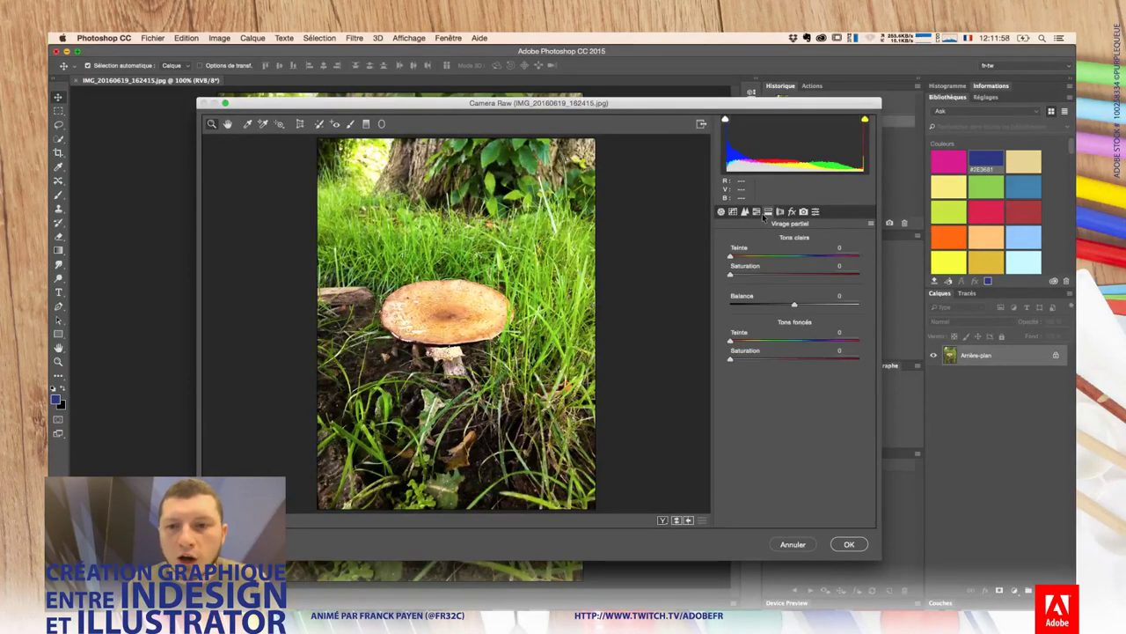
click(779, 212)
click(768, 212)
click(779, 212)
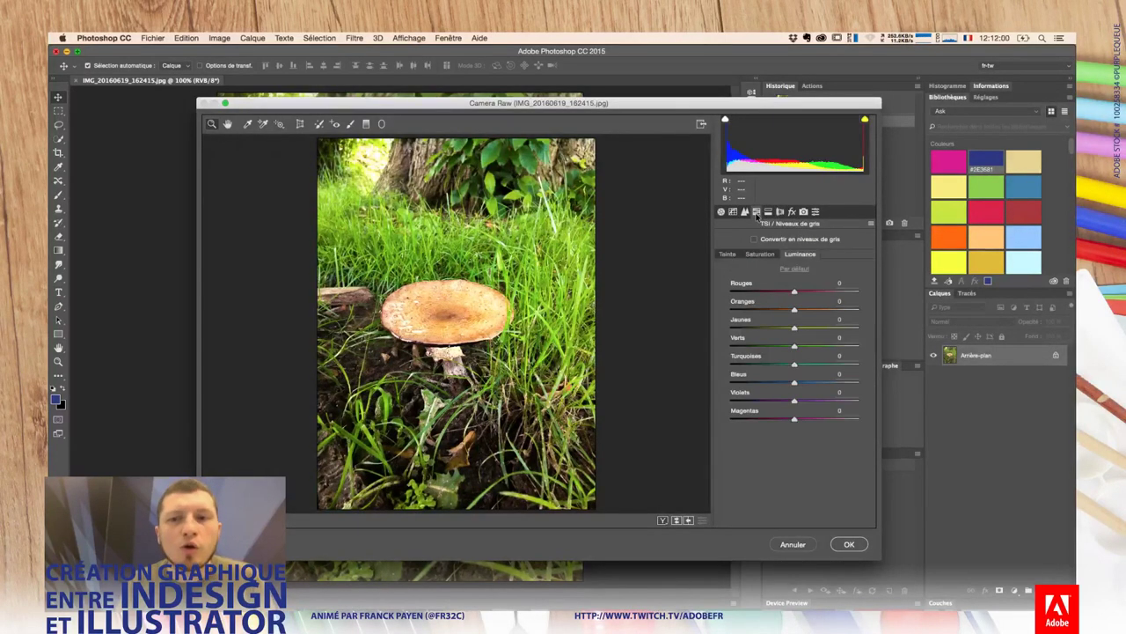
click(791, 212)
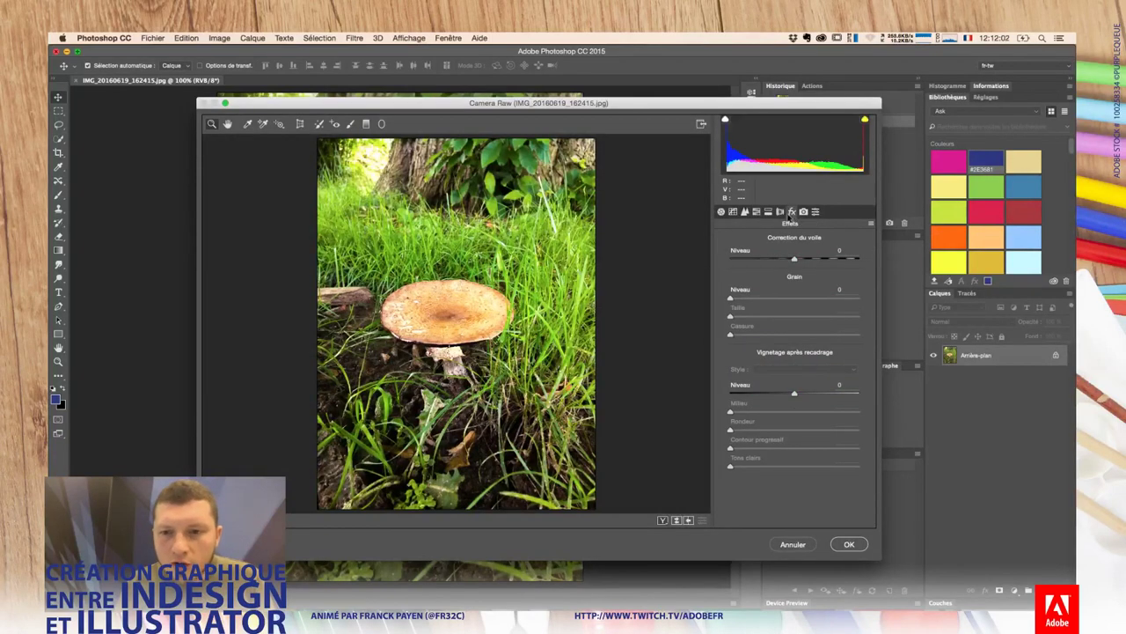
drag(795, 393, 763, 390)
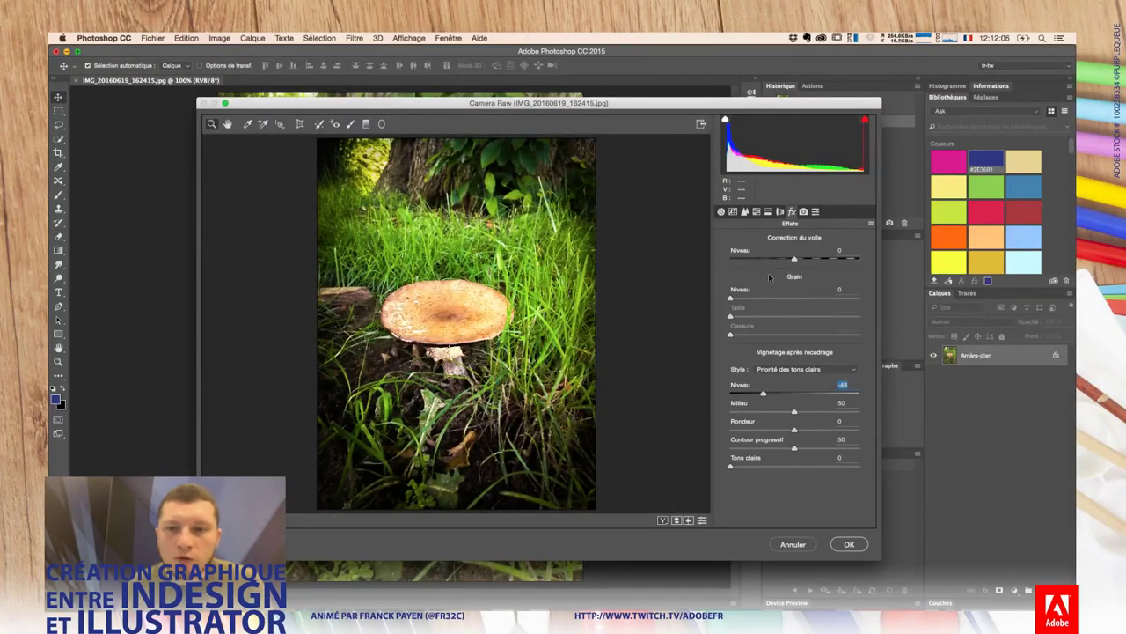
Step: Use HSL Luminance to darken the orange-yellow cap and brighten the green grass
click(756, 212)
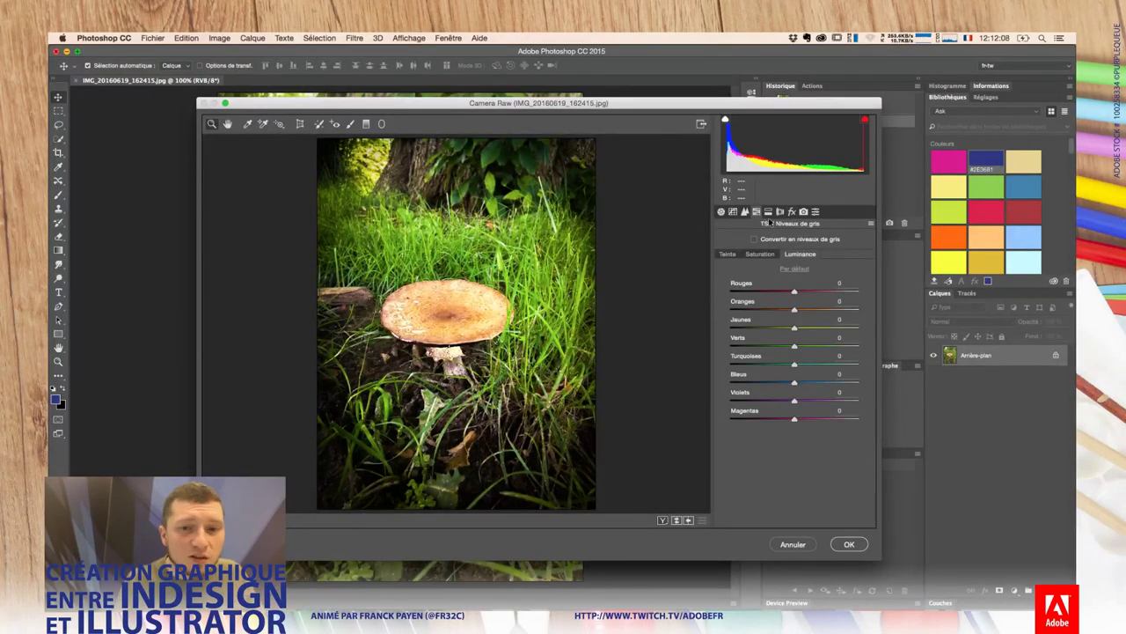
click(796, 254)
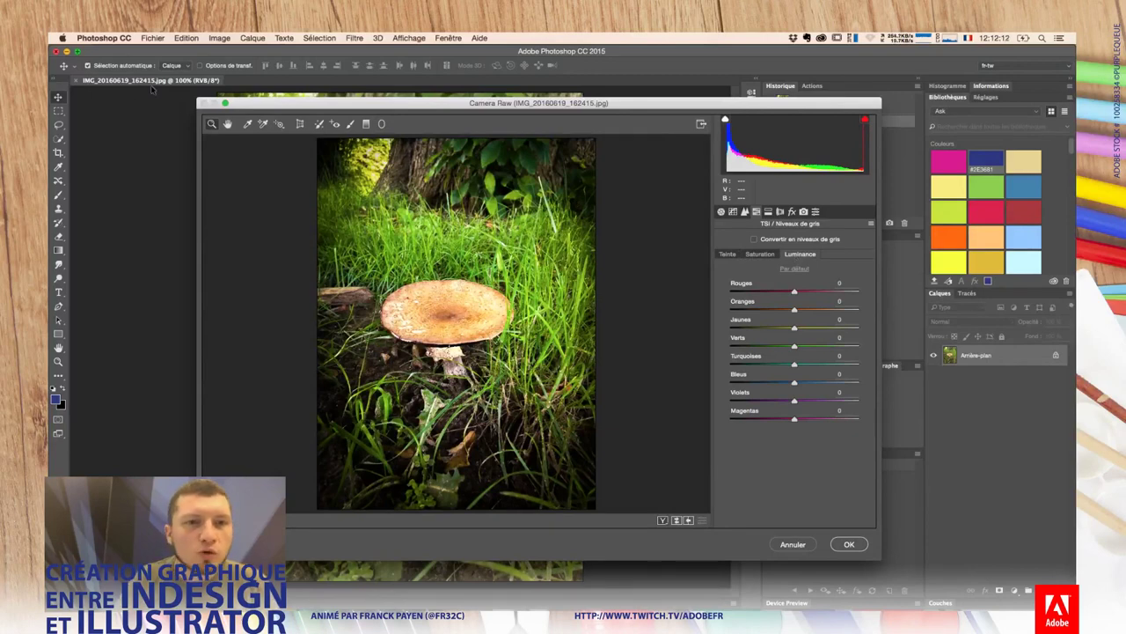
click(280, 125)
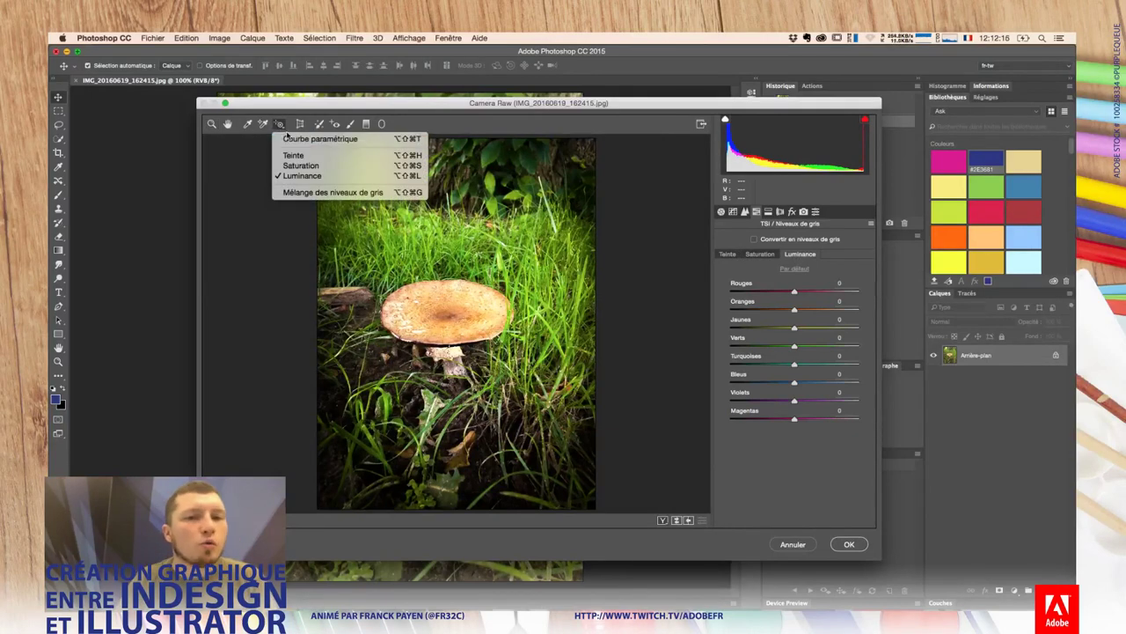
click(302, 175)
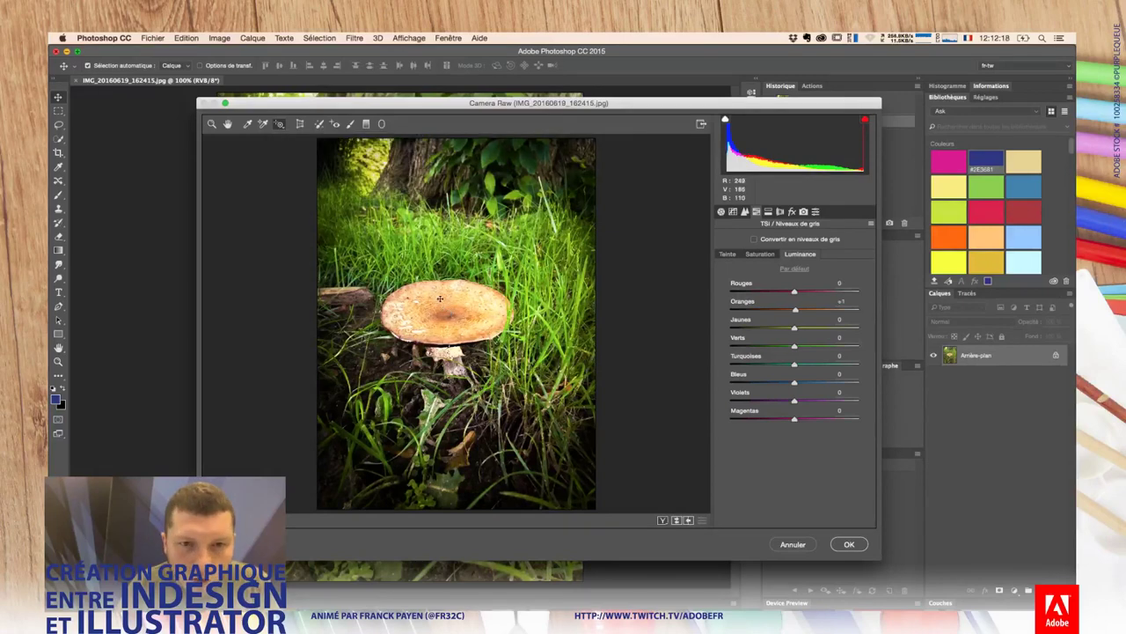
drag(440, 299, 439, 310)
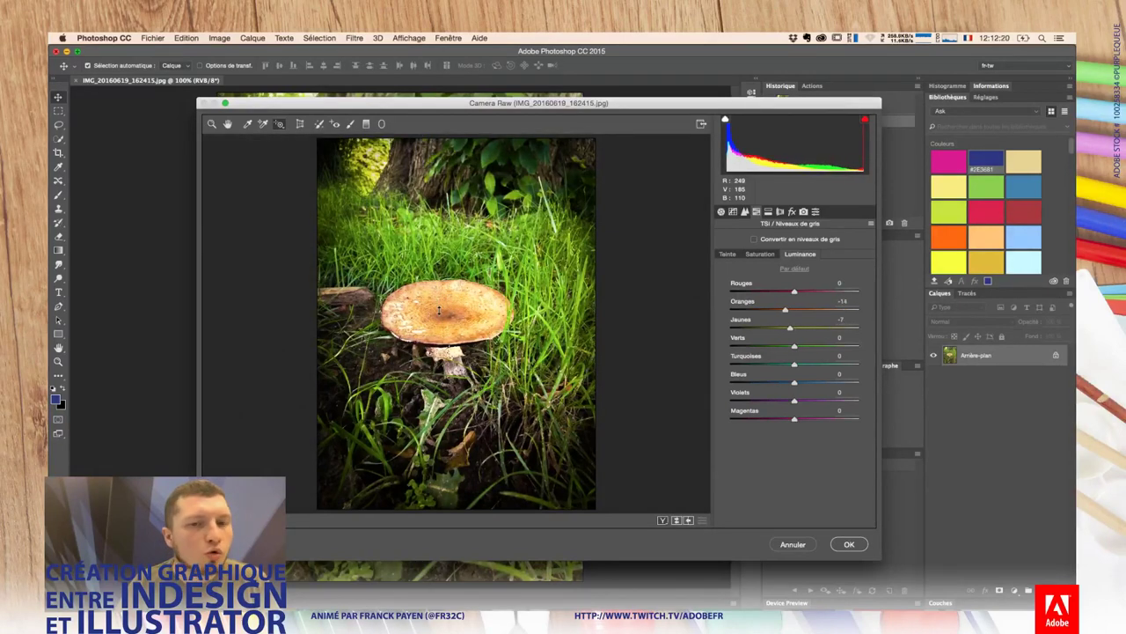
mouse_move(435, 239)
mouse_down()
mouse_move(427, 226)
mouse_move(462, 288)
mouse_up()
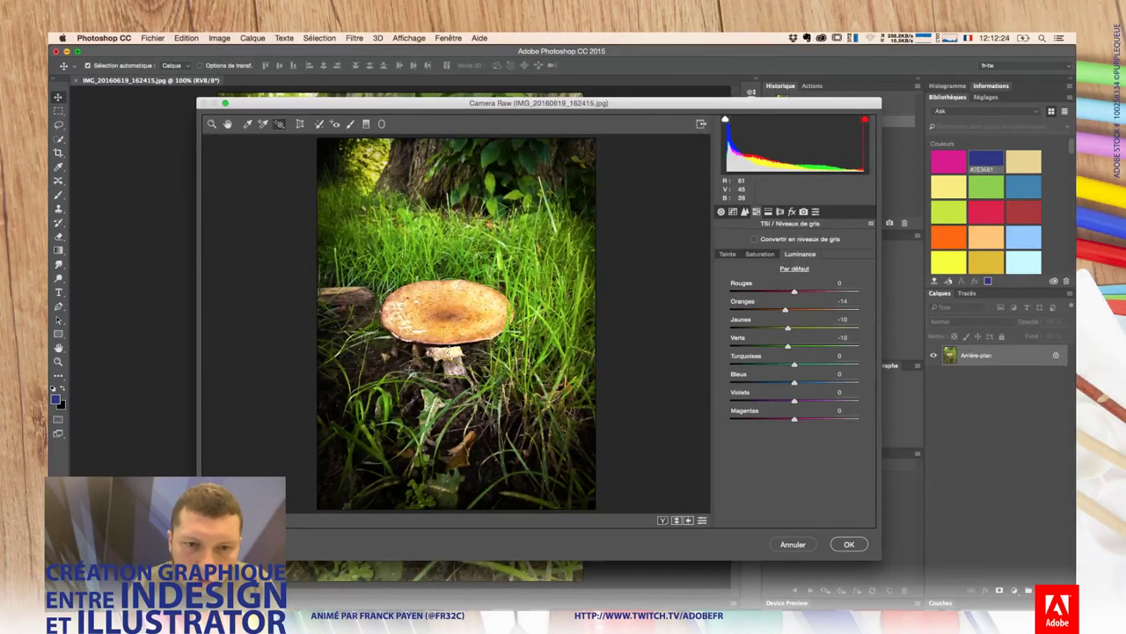
drag(412, 373, 398, 376)
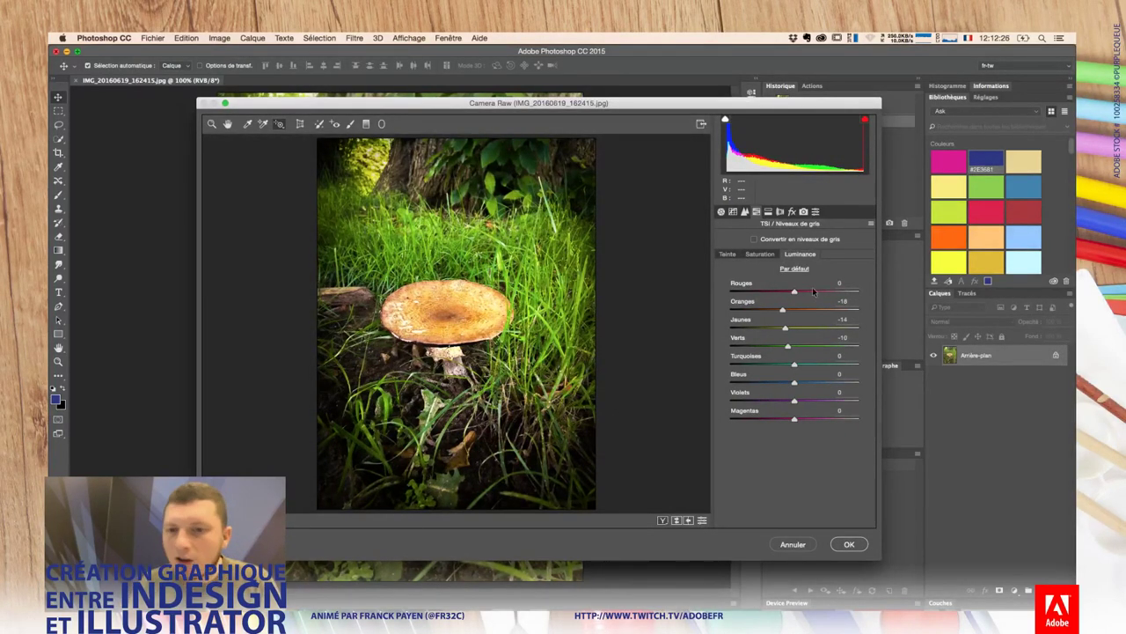
Step: Boost saturation of Oranges (+7) and Jaunes (+34), comparing against the original
click(760, 254)
drag(453, 314, 464, 279)
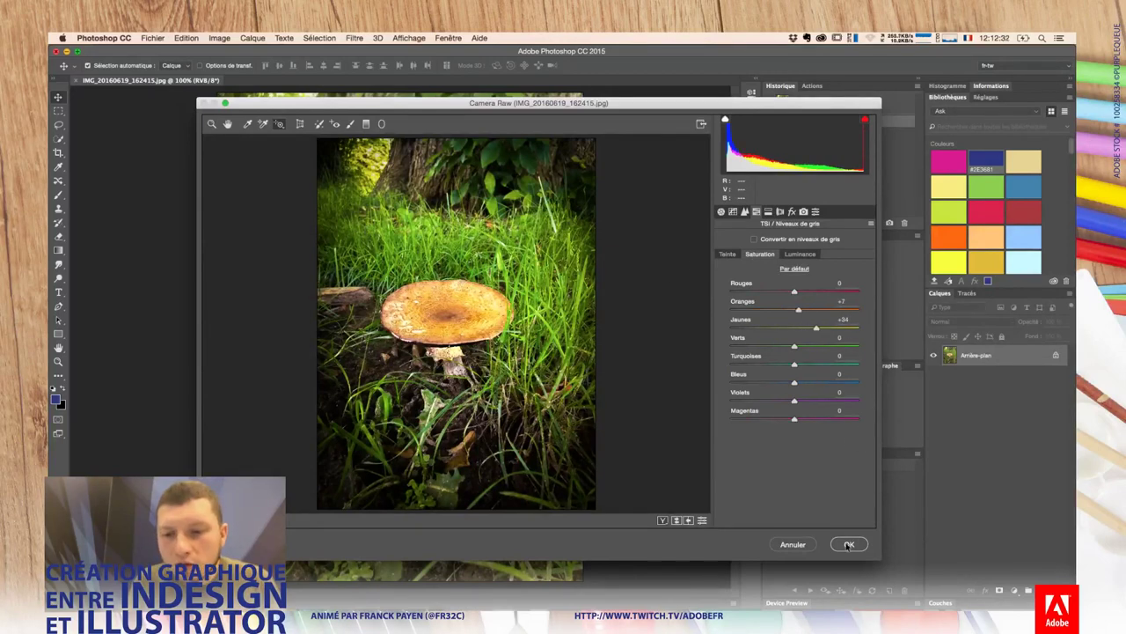
click(659, 521)
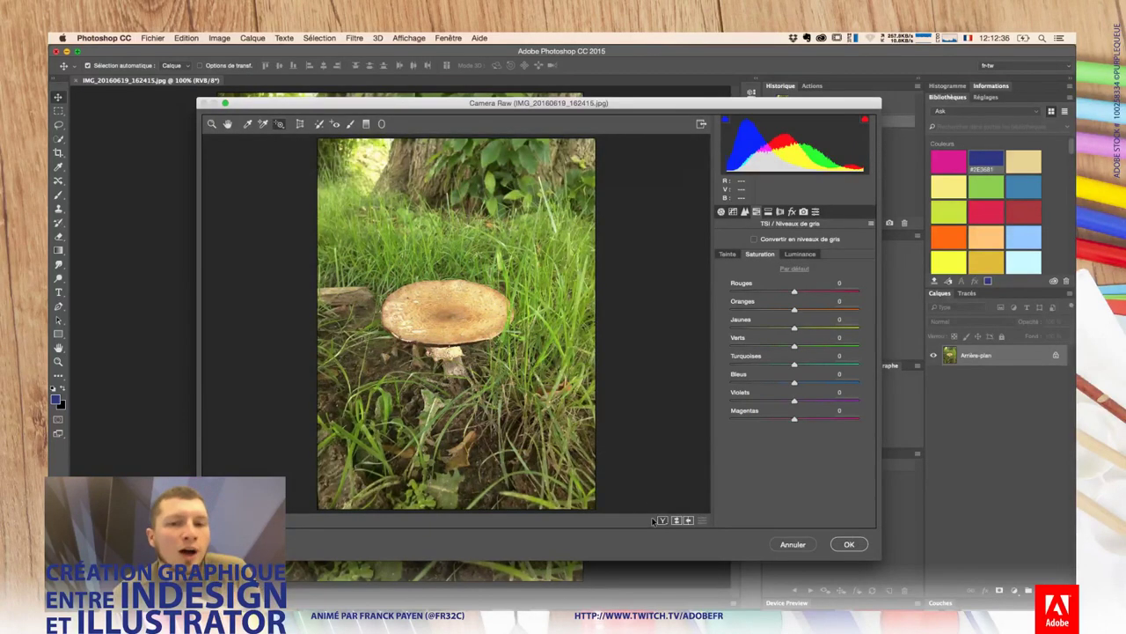
click(659, 521)
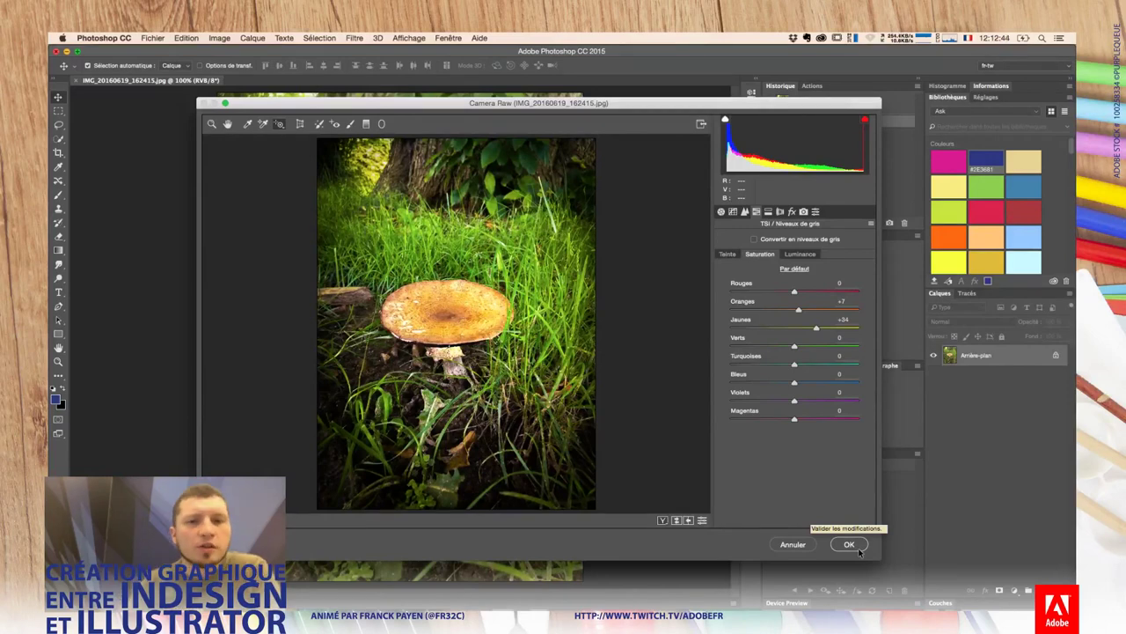
click(745, 211)
Step: Confirm the Camera Raw filter with OK and add the edited photo as a graphic to the Ask library
click(732, 211)
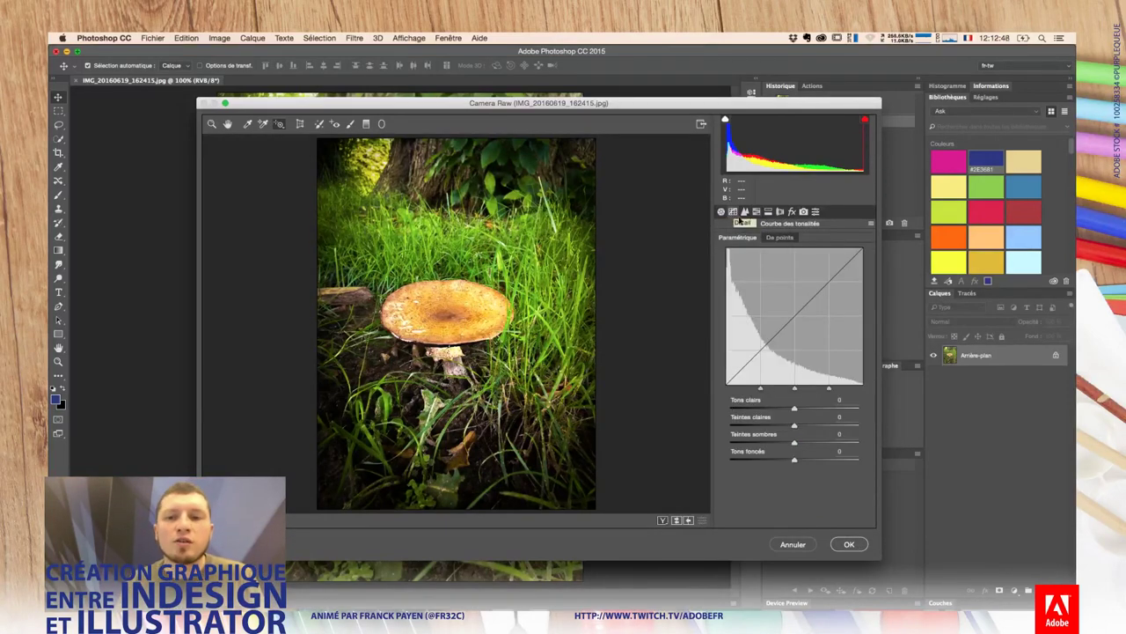
click(721, 211)
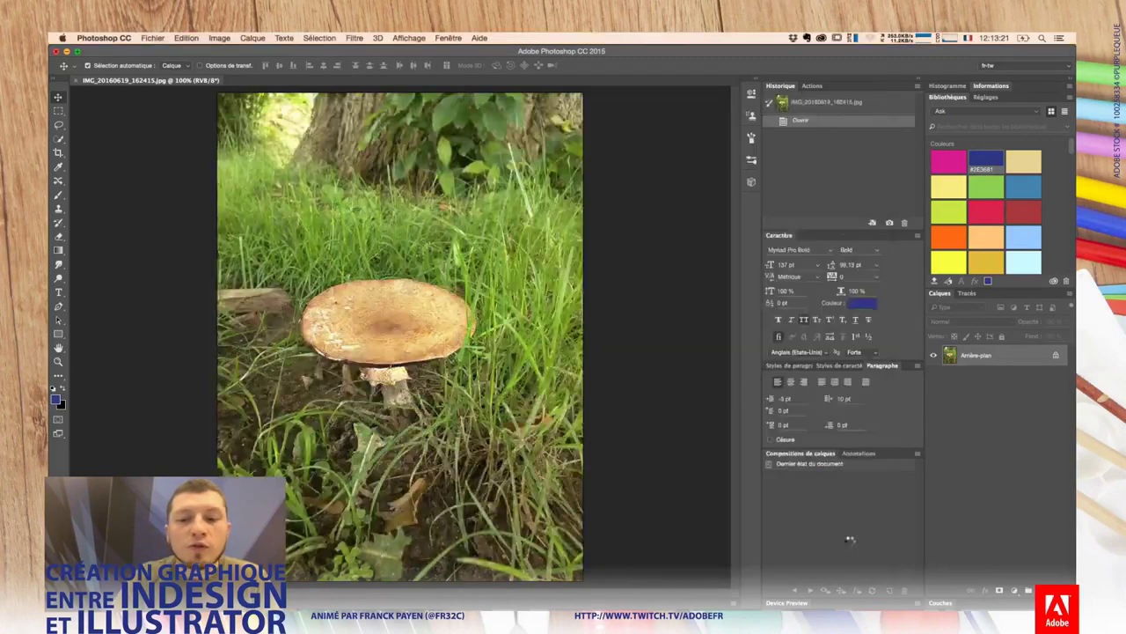
click(850, 544)
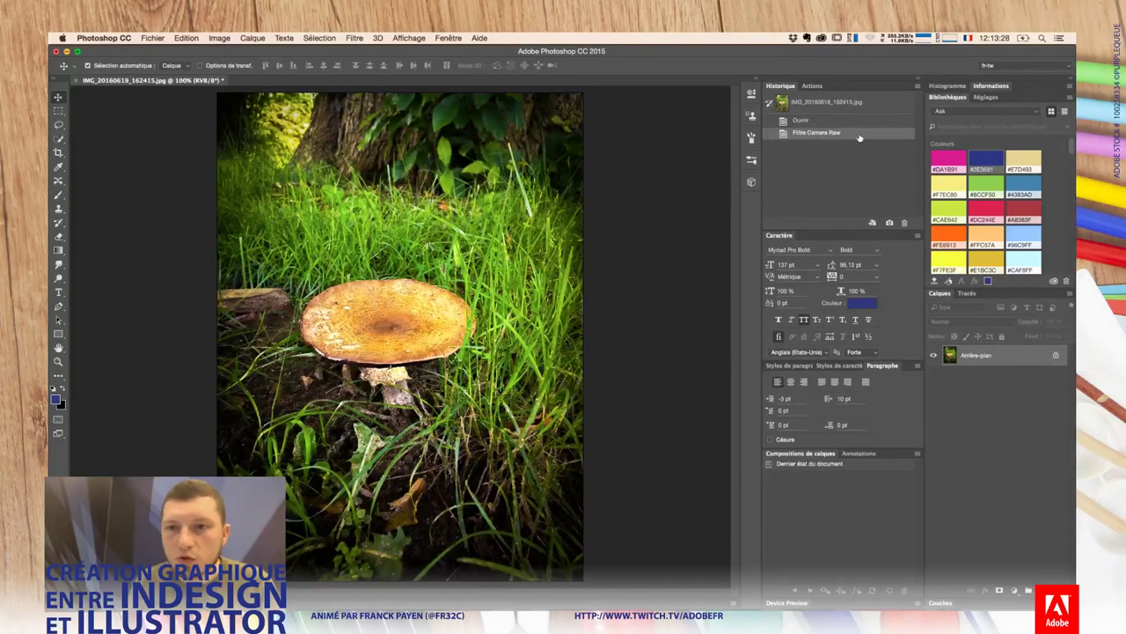
mouse_move(985, 211)
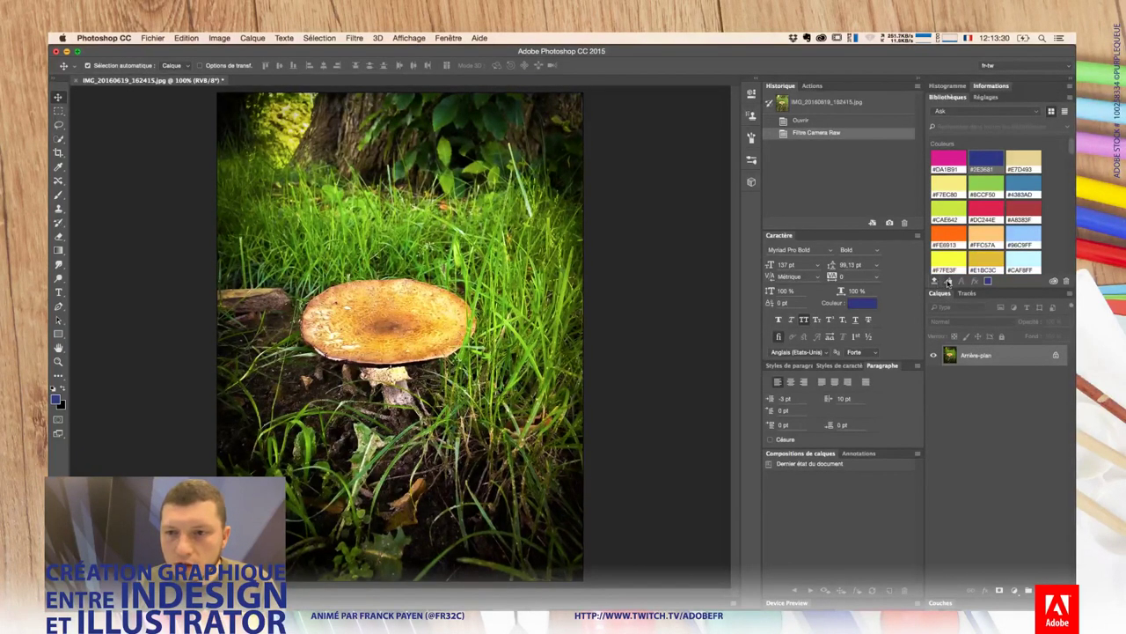
click(948, 283)
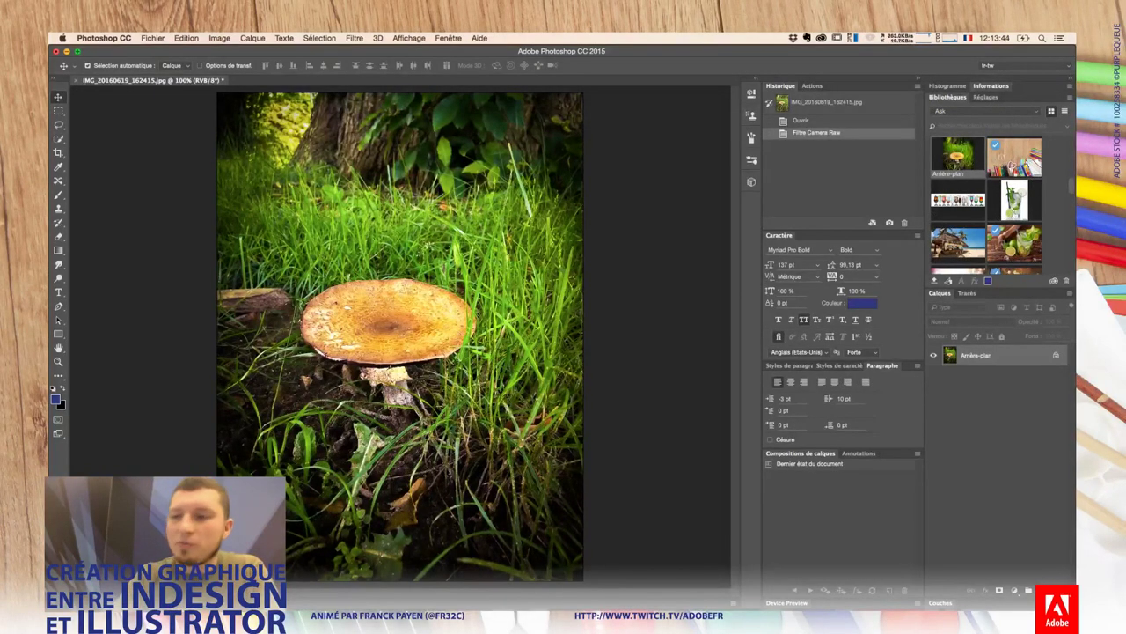
Step: Switch from InDesign to Illustrator's start screen showing the document presets
key(super+Tab)
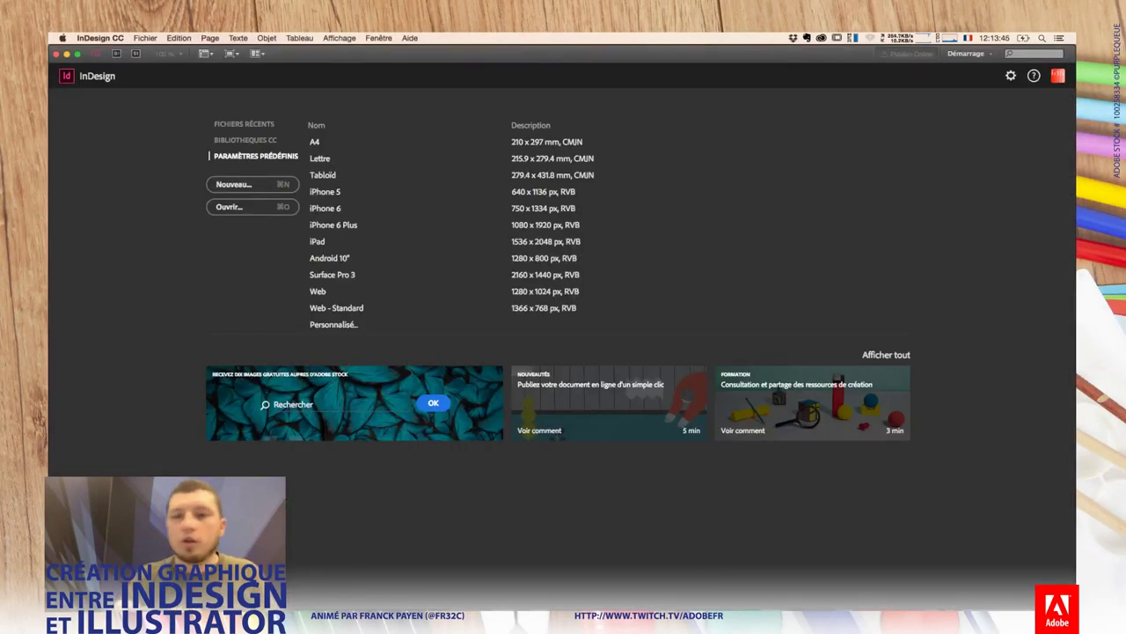
key(super+Tab)
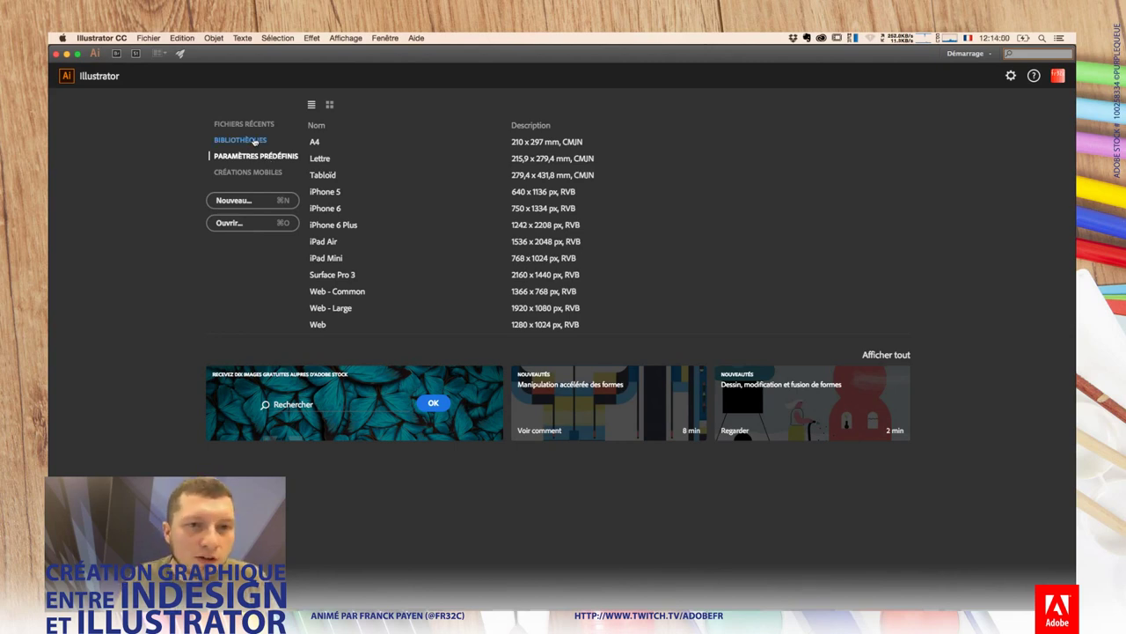
Step: Browse the Ask library's mushroom image, then create a new blank A4 document from the presets
click(254, 143)
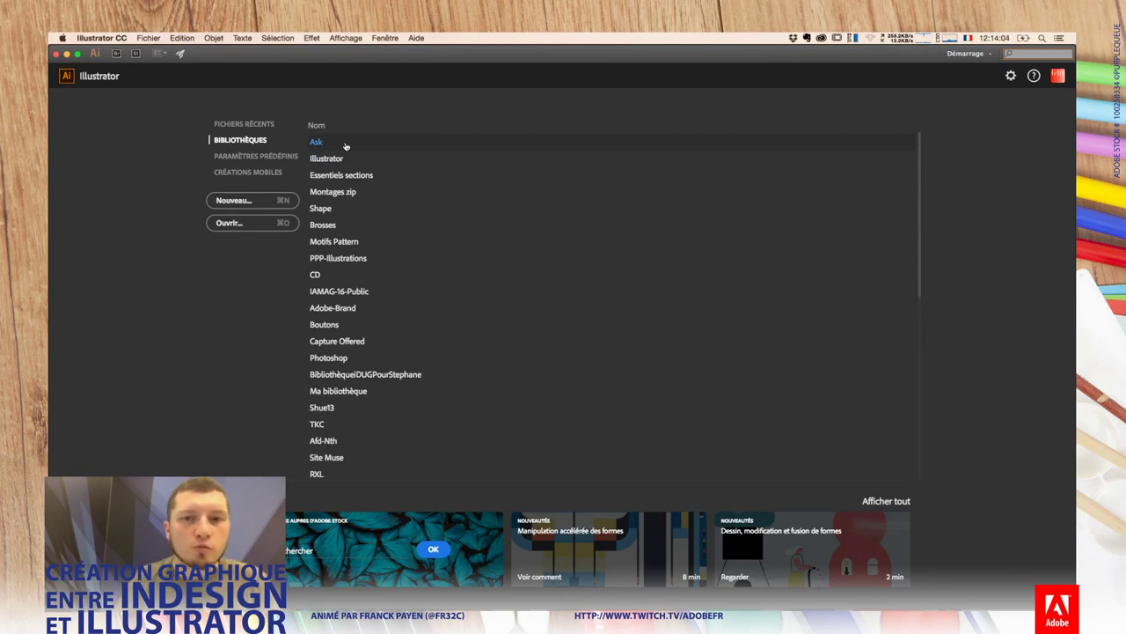
click(344, 146)
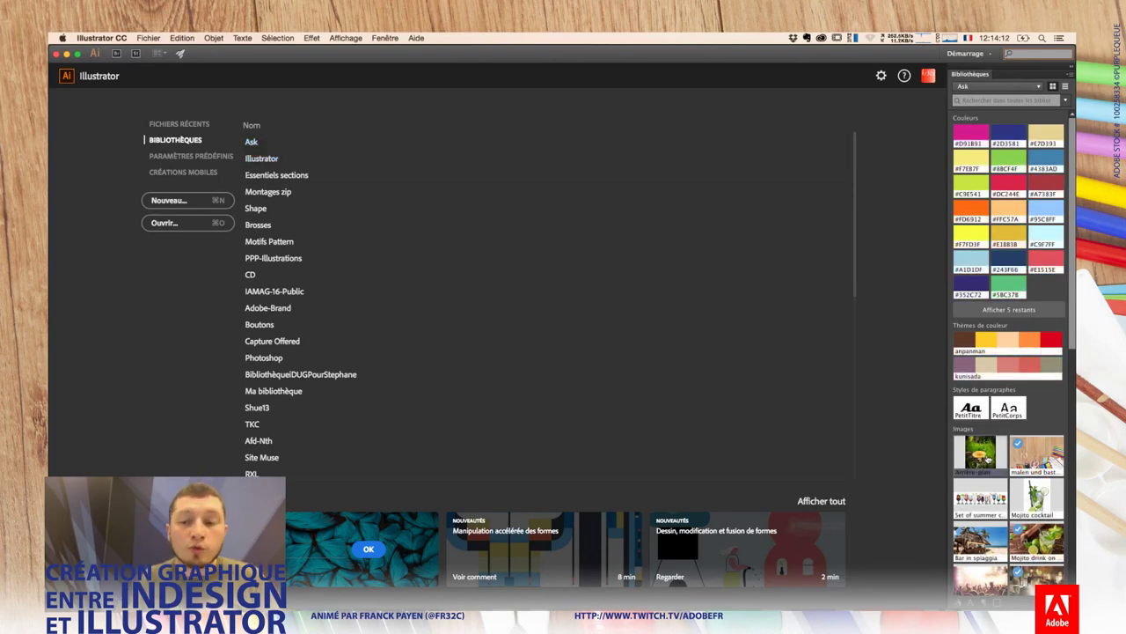
double_click(991, 453)
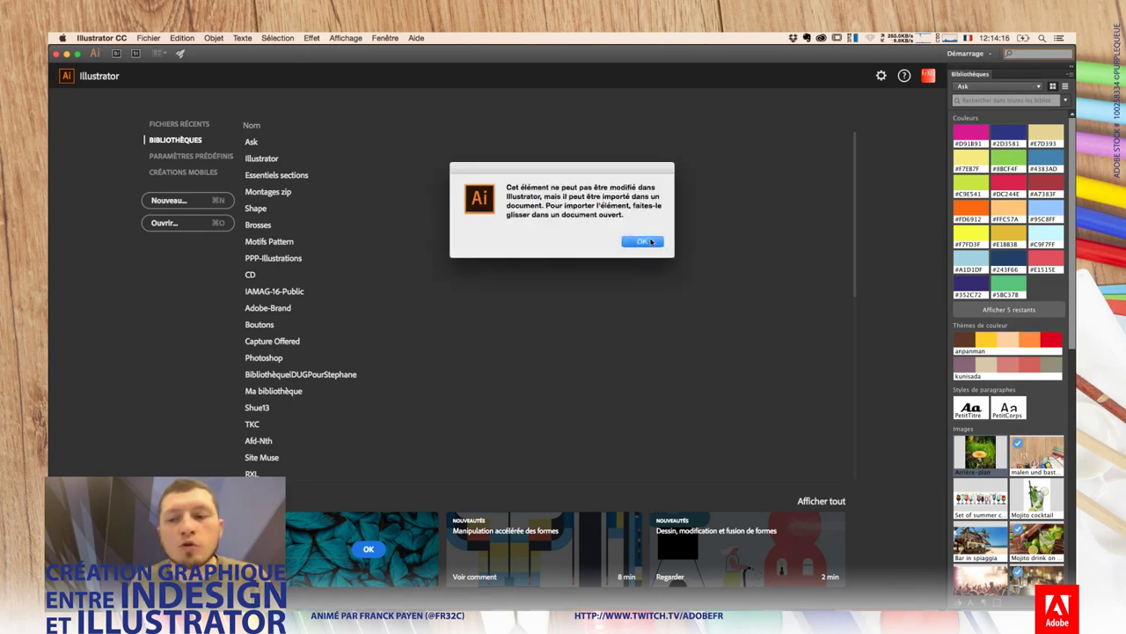
click(650, 242)
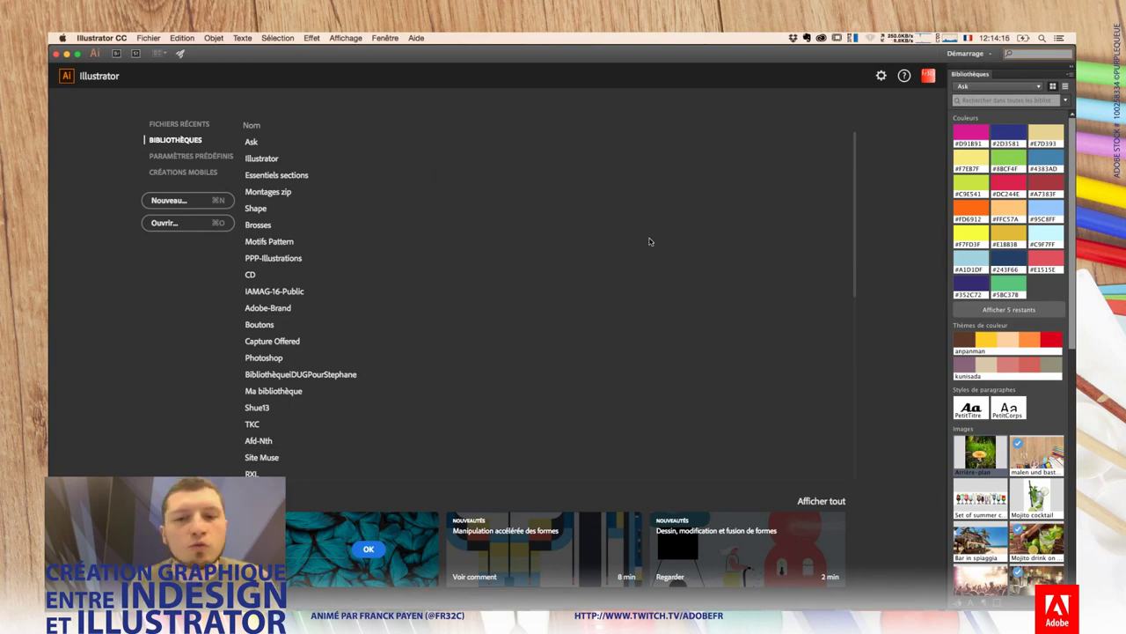
click(176, 157)
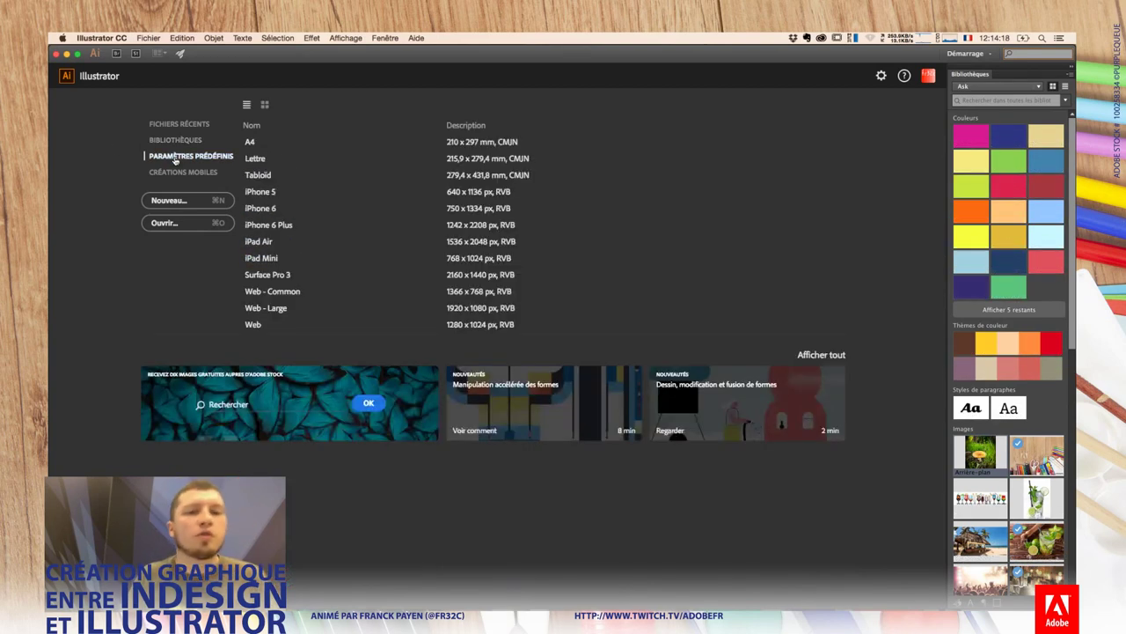
click(255, 142)
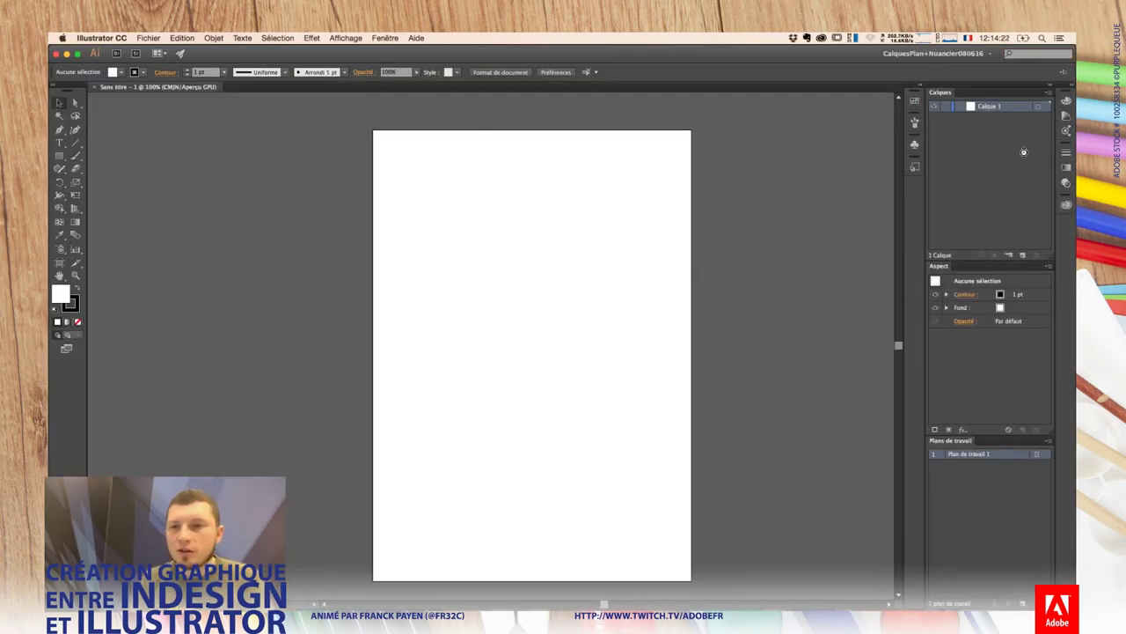
Step: Rename the library's Arrière-plan image to Champignon and drag it onto the A4 artboard
click(1066, 204)
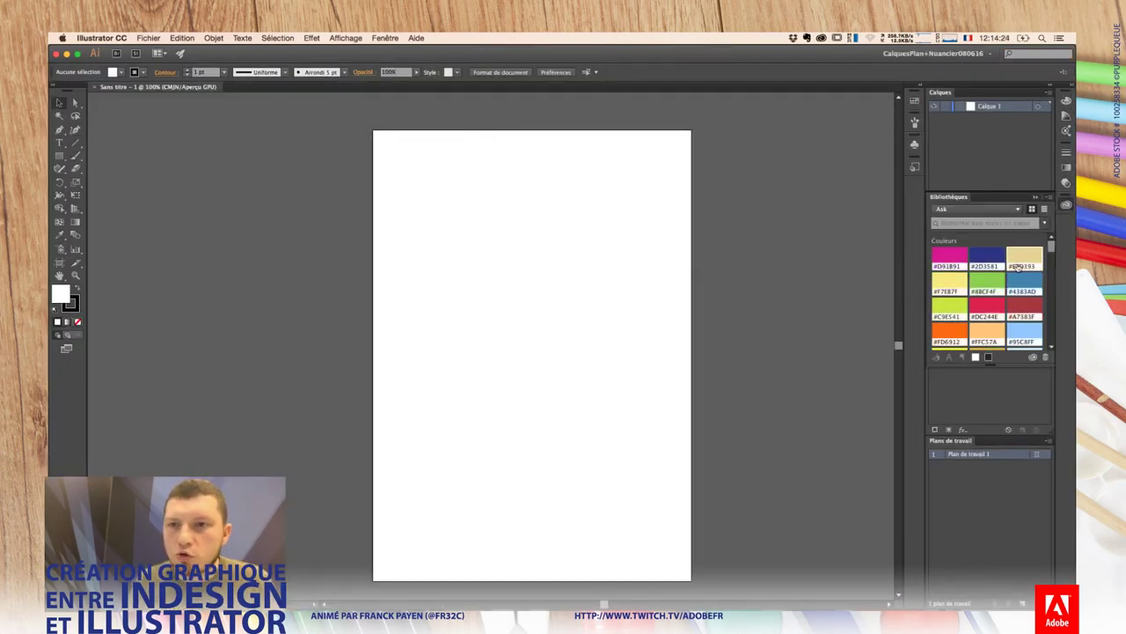
scroll(1054, 350, down, 3)
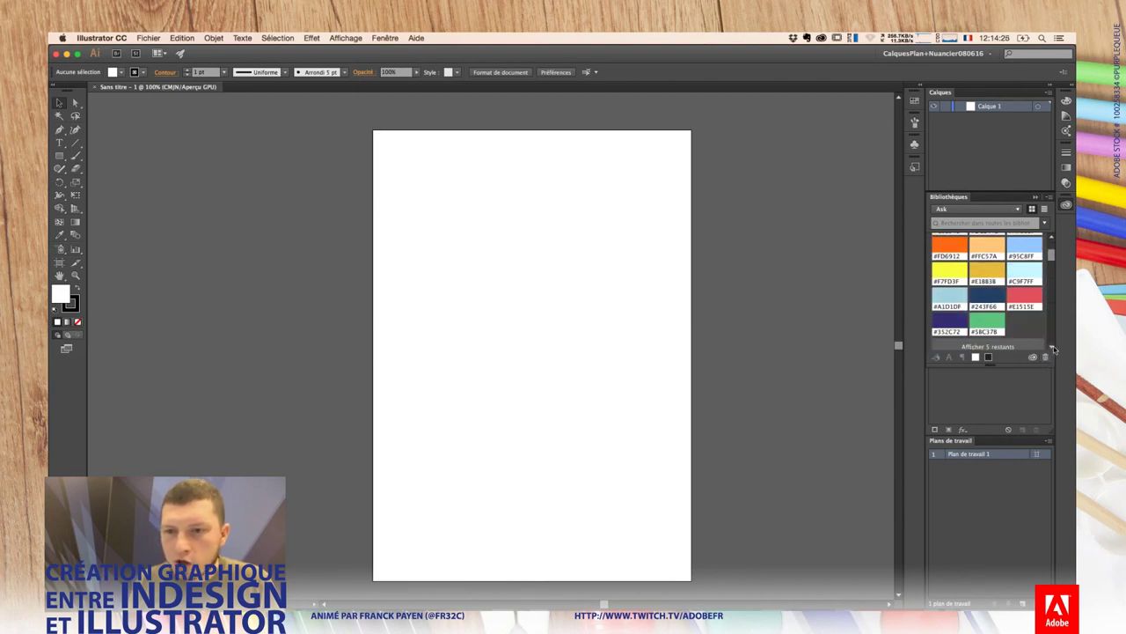
scroll(1054, 350, down, 2)
scroll(1054, 350, down, 2)
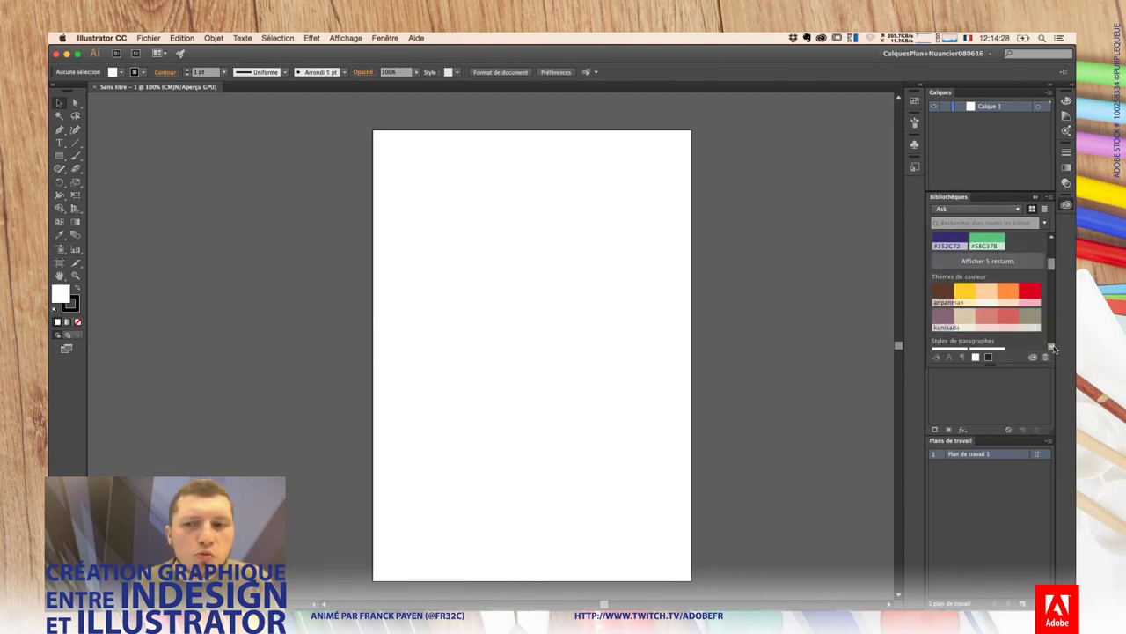
scroll(1054, 350, down, 2)
scroll(1054, 351, down, 1)
scroll(1055, 350, down, 1)
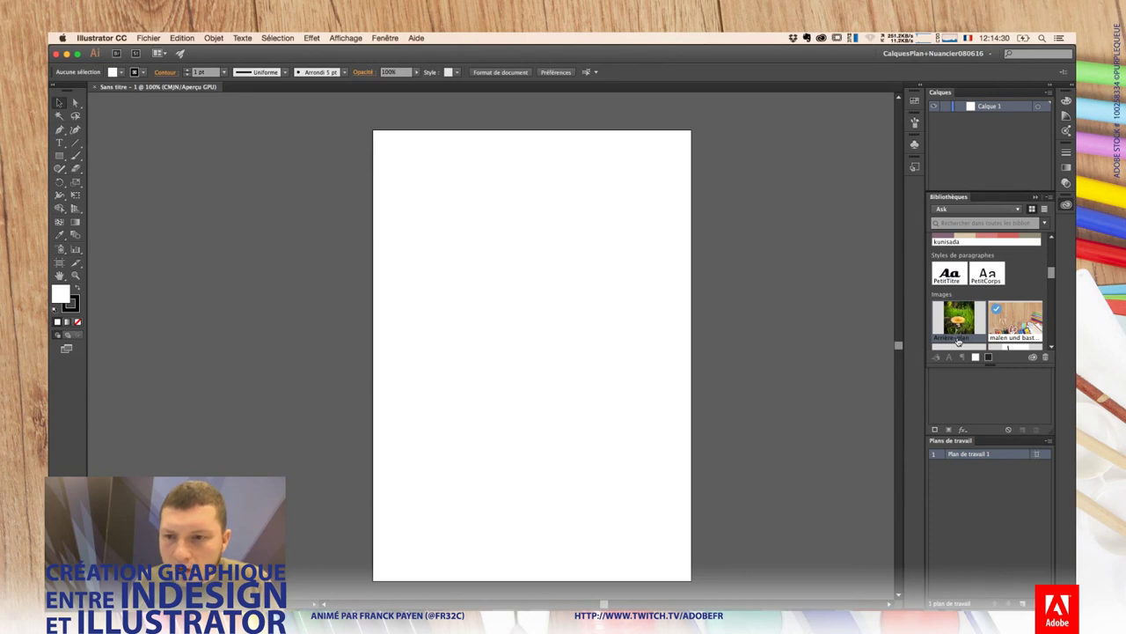
mouse_move(958, 318)
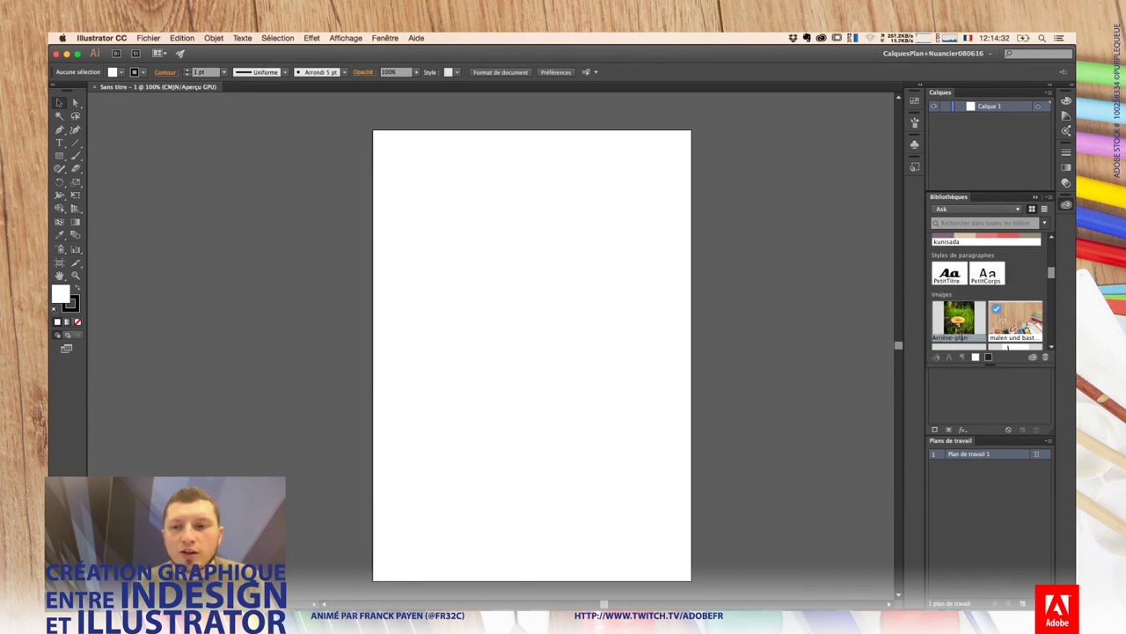
text(Champignon)
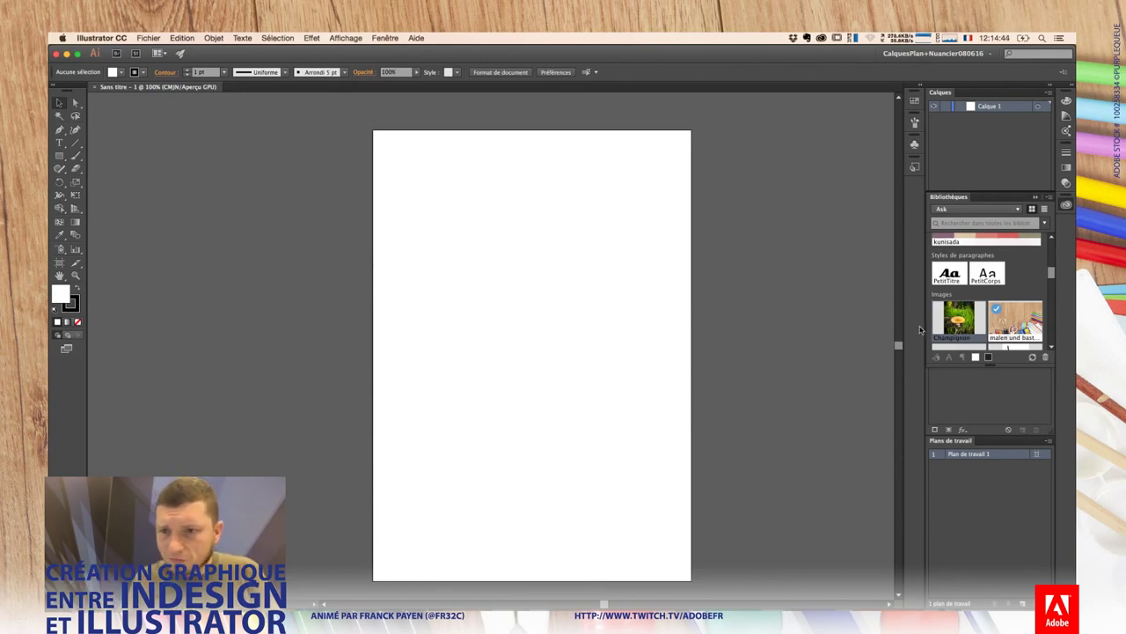
drag(974, 329, 460, 187)
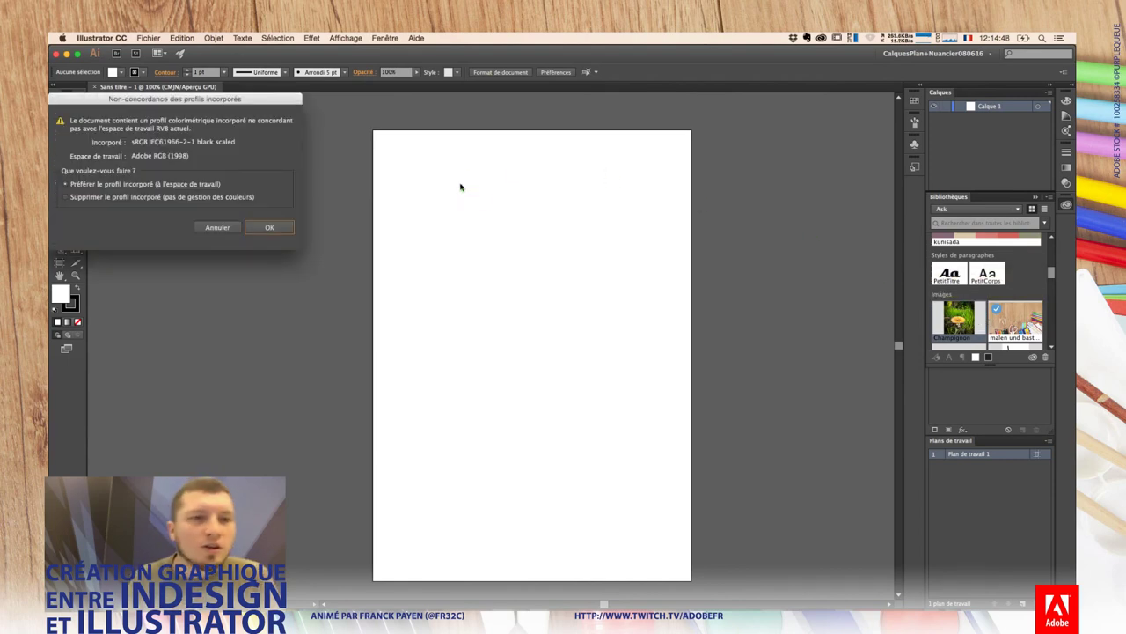
Step: Keep the photo's embedded sRGB profile and position the Champignon photo over the A4 artboard
click(269, 228)
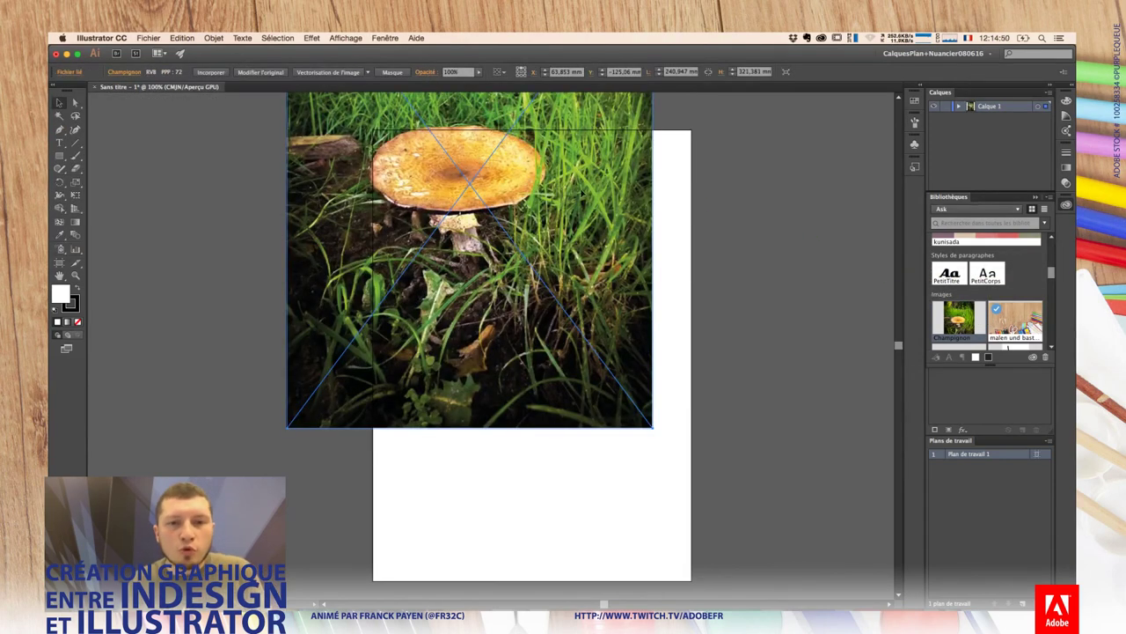
mouse_move(621, 312)
mouse_down()
mouse_move(610, 314)
mouse_move(658, 305)
mouse_up()
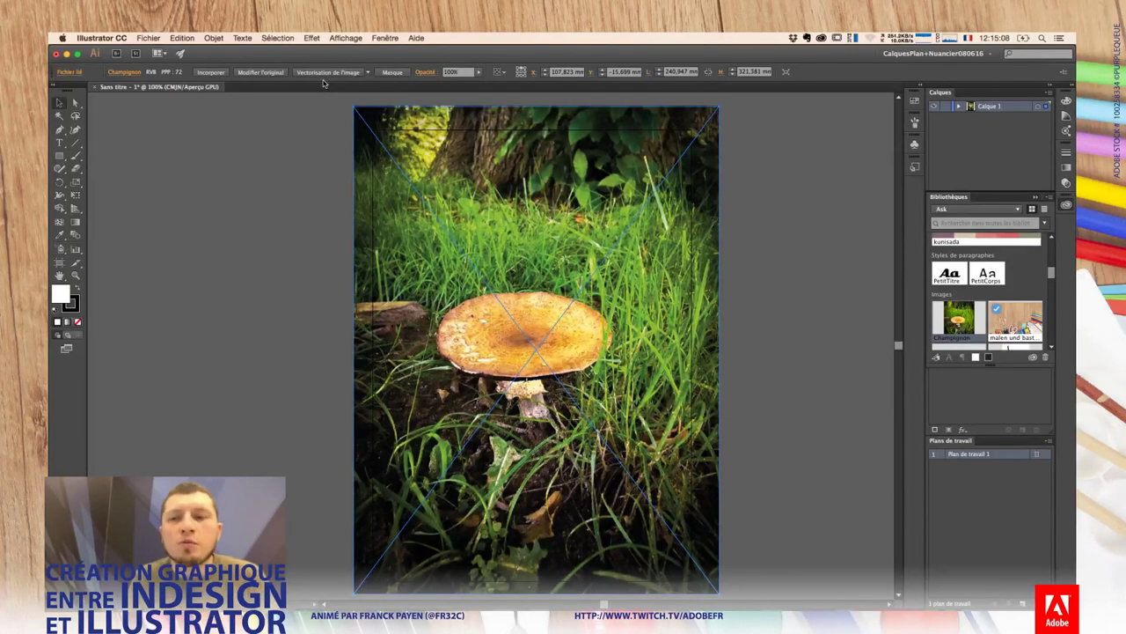
click(1066, 206)
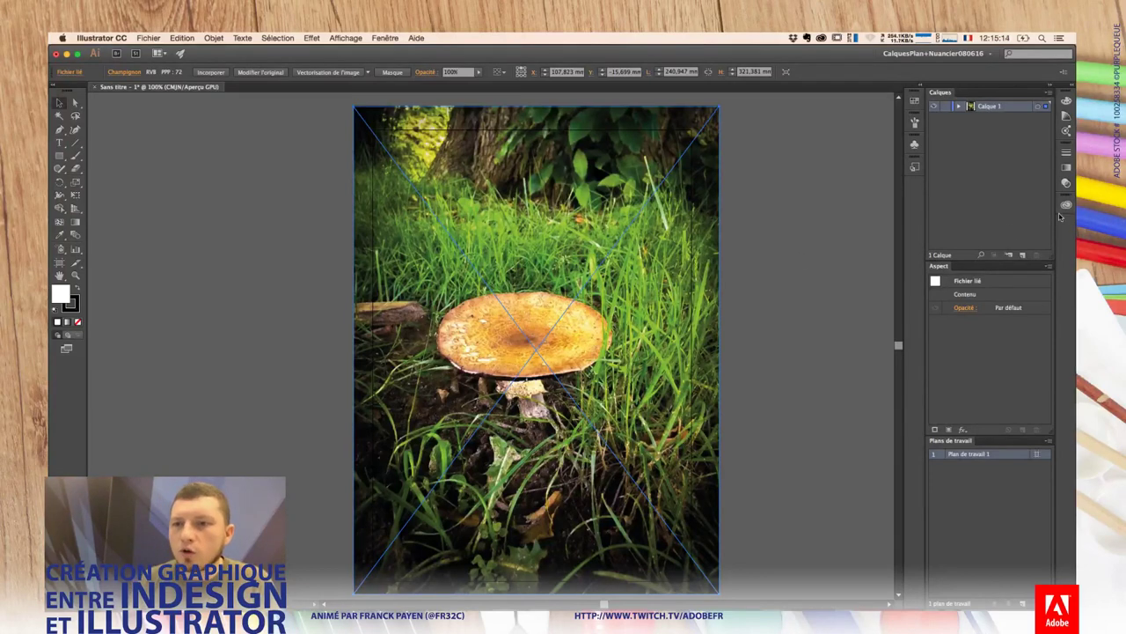
click(1066, 205)
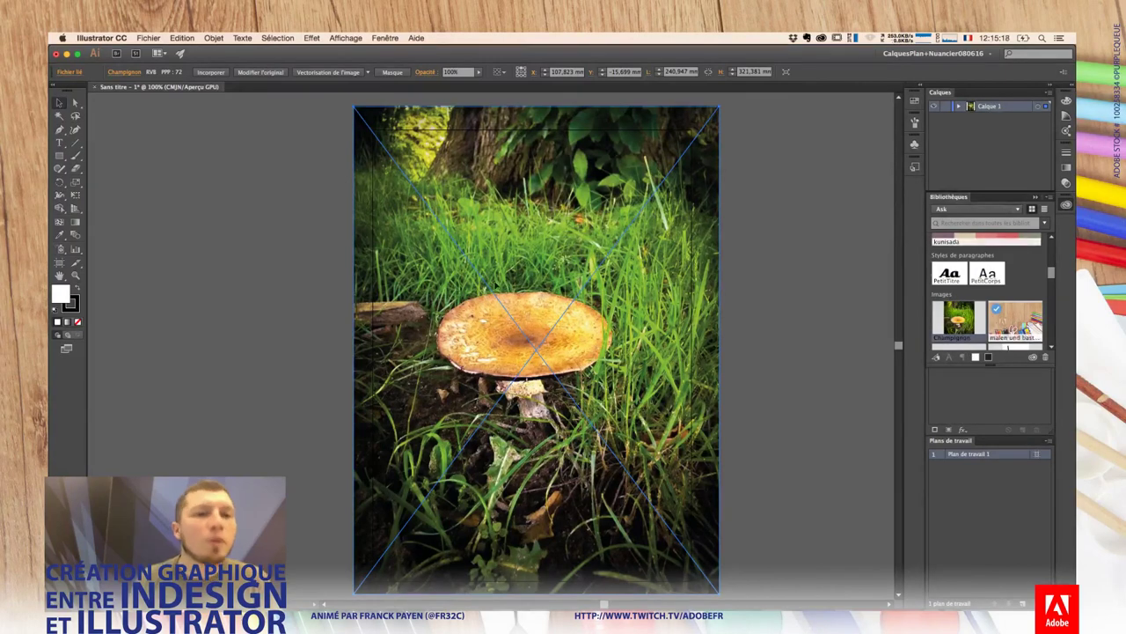
click(1035, 198)
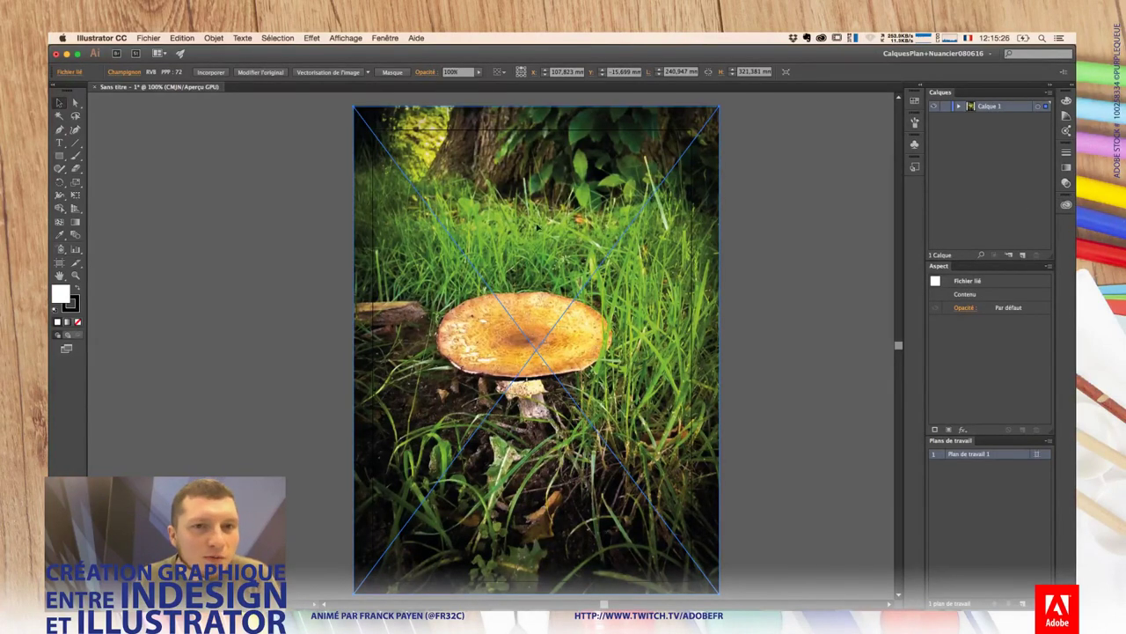
click(368, 74)
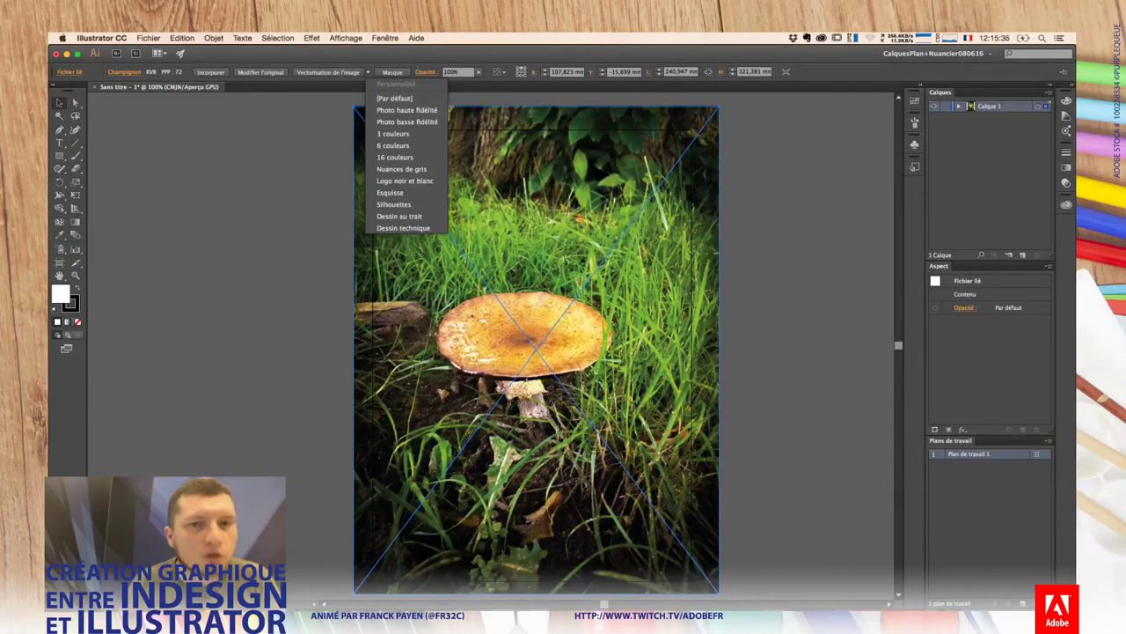
Step: Add a clipping mask and crop the photo's top, bottom, right and left edges
click(376, 59)
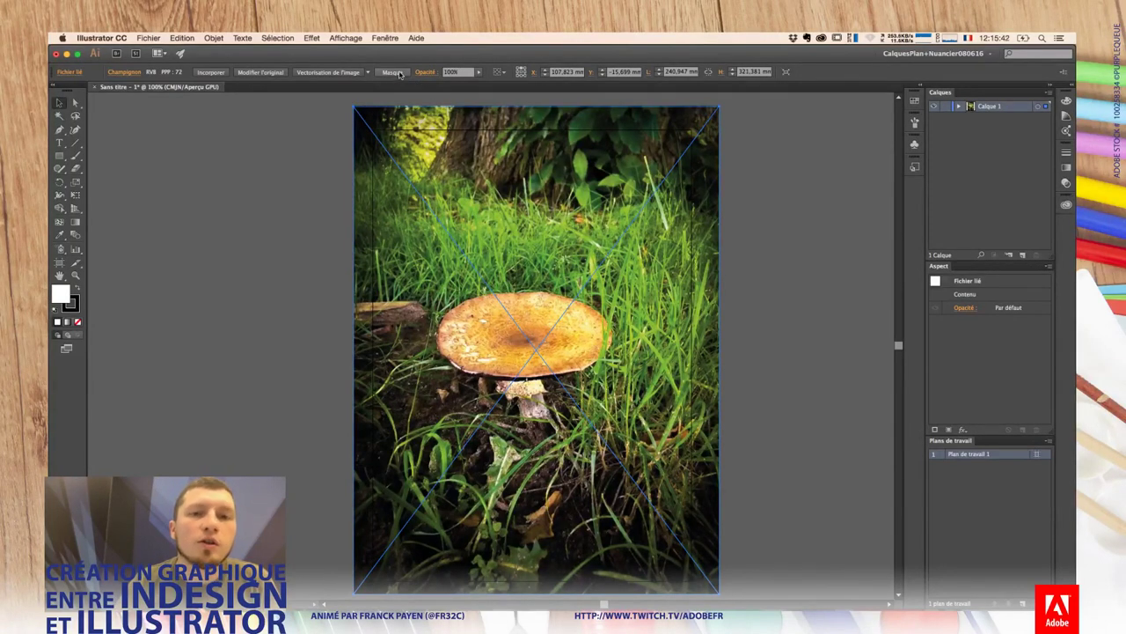
click(398, 74)
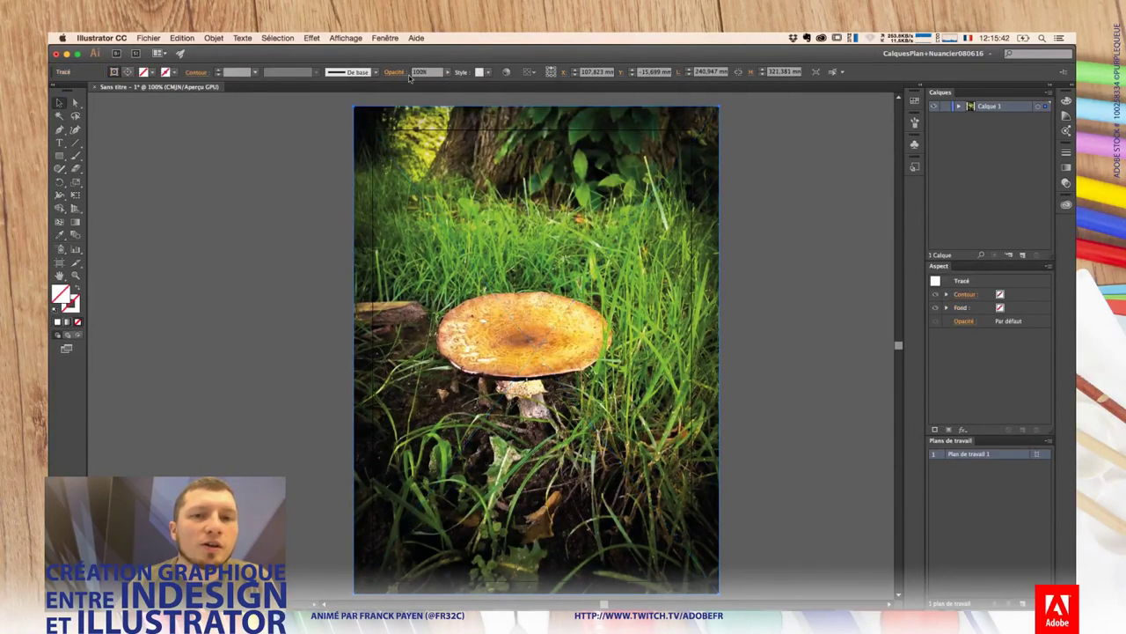
click(543, 107)
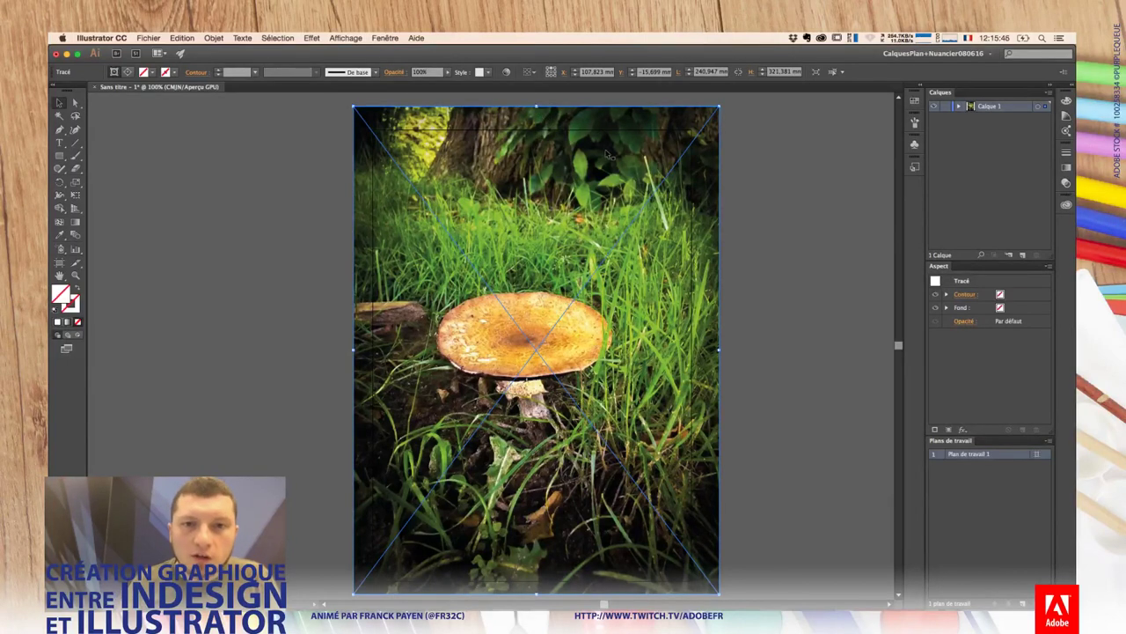
drag(536, 106, 536, 236)
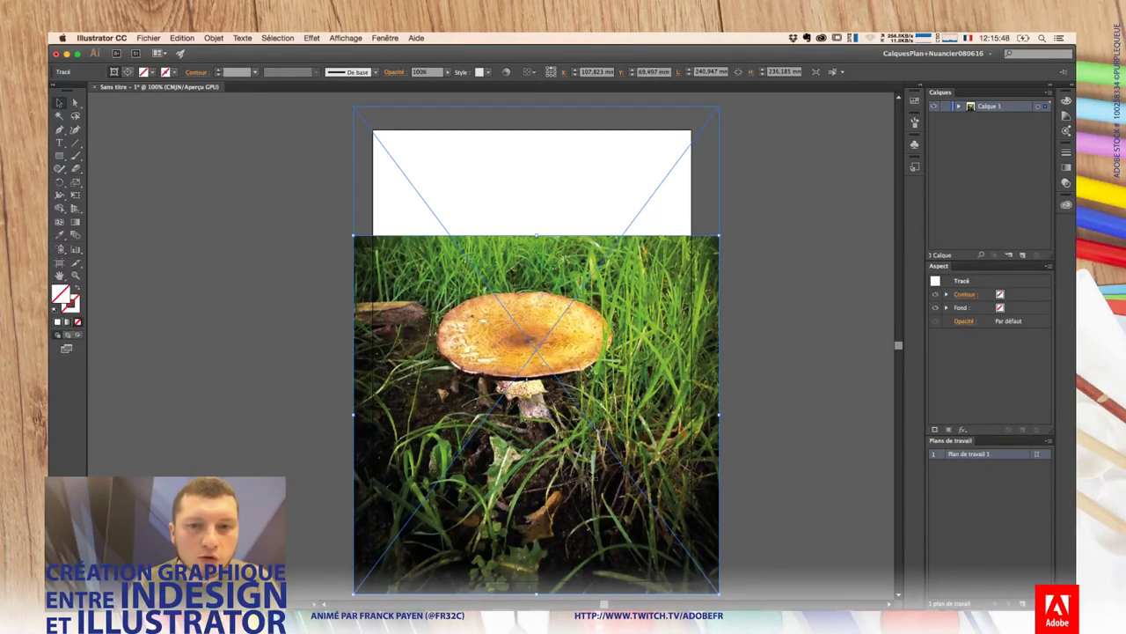
drag(535, 595, 535, 458)
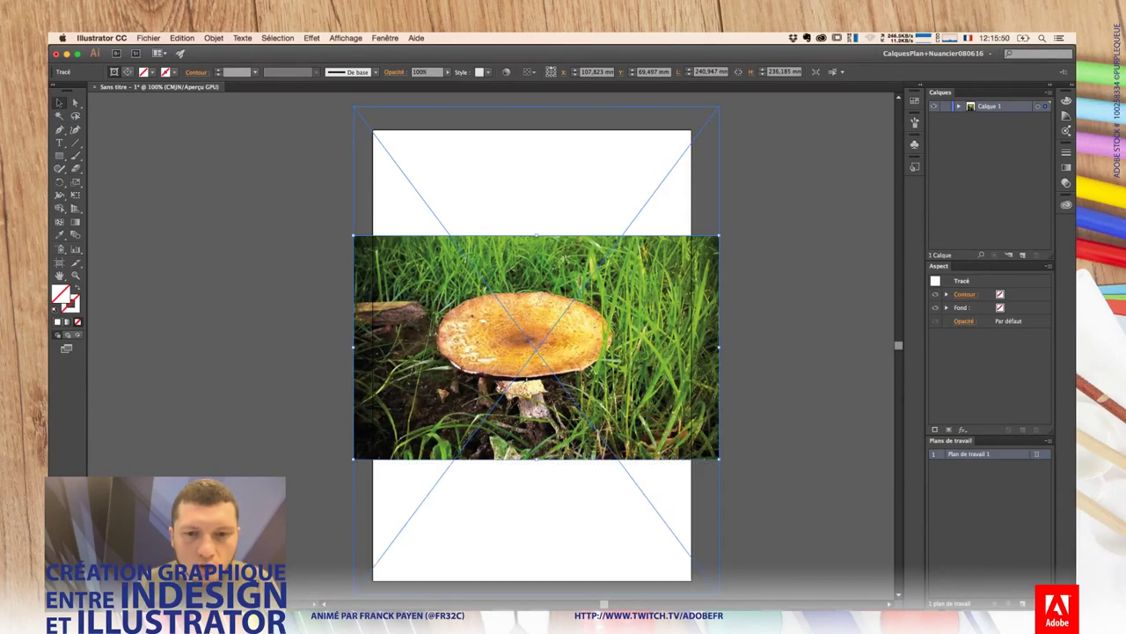
drag(719, 350, 637, 349)
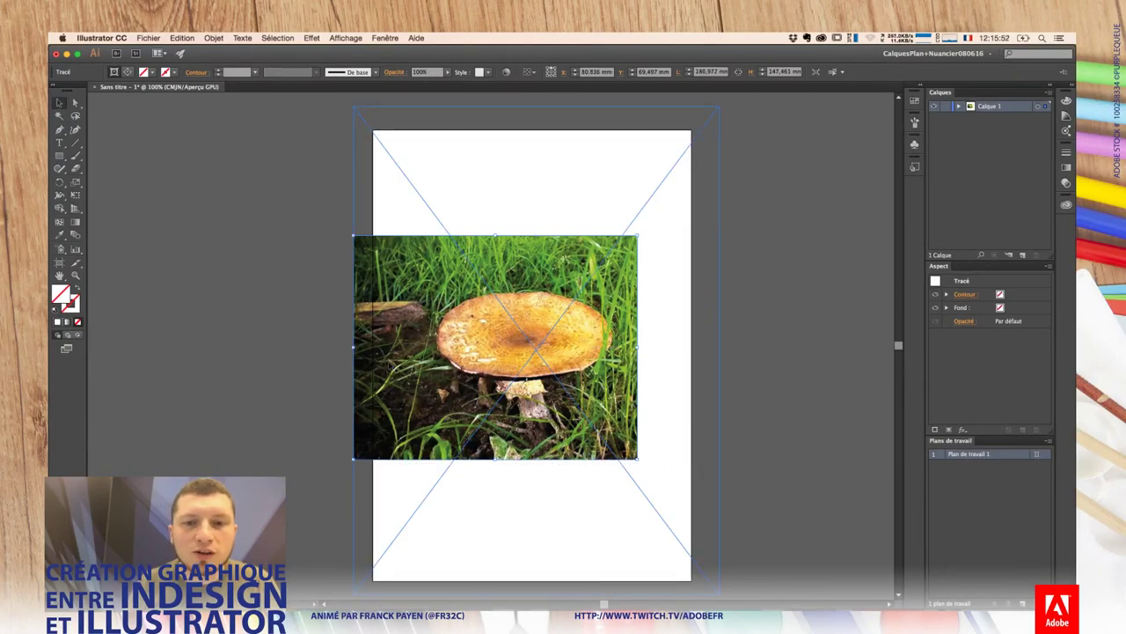
drag(360, 355, 399, 355)
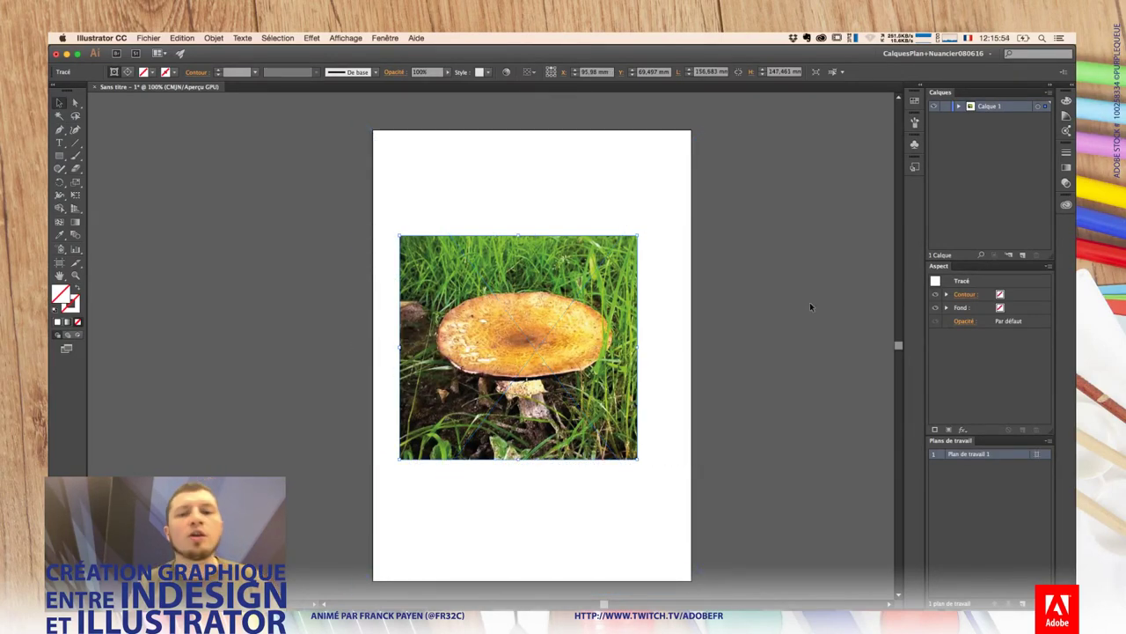
Step: Isolate the cropped mushroom group and select the photo inside it
click(780, 287)
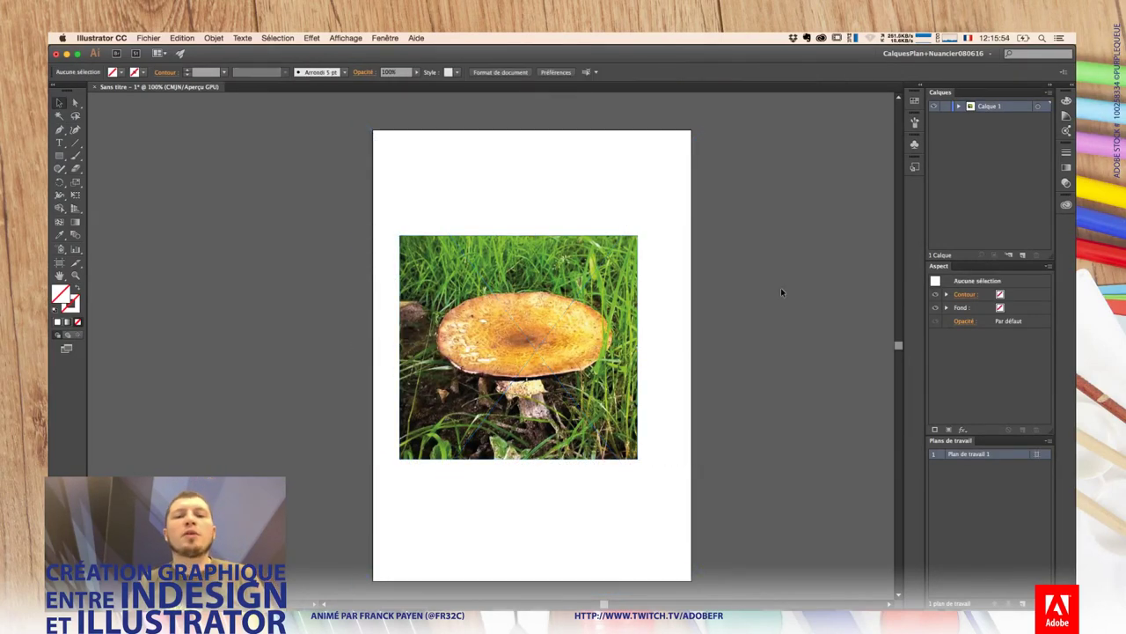
click(533, 330)
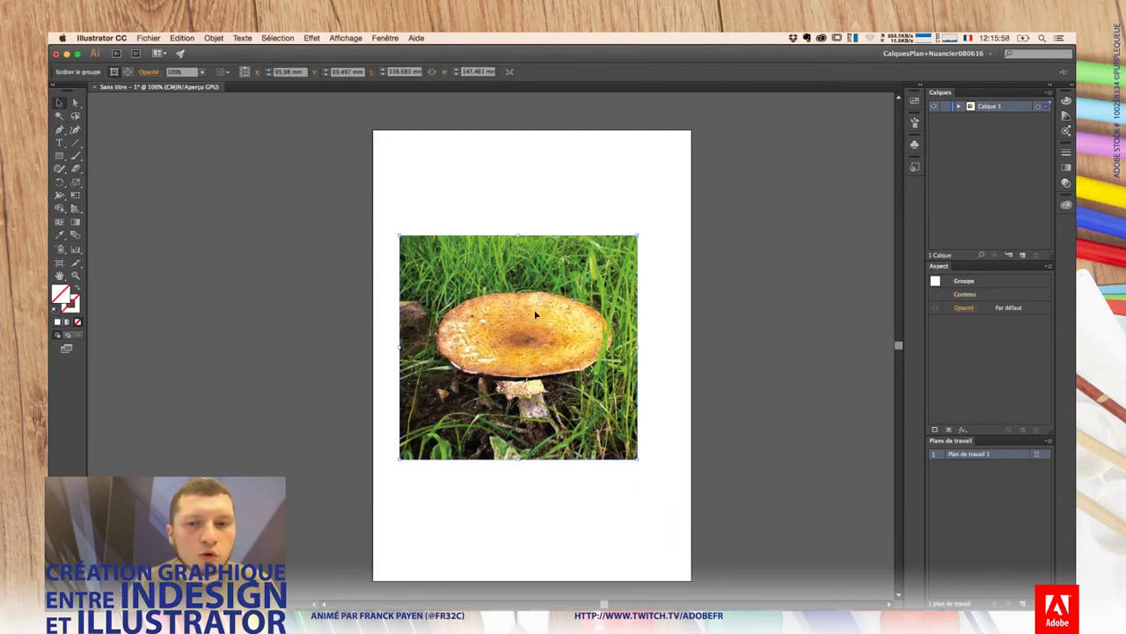
double_click(535, 314)
click(540, 293)
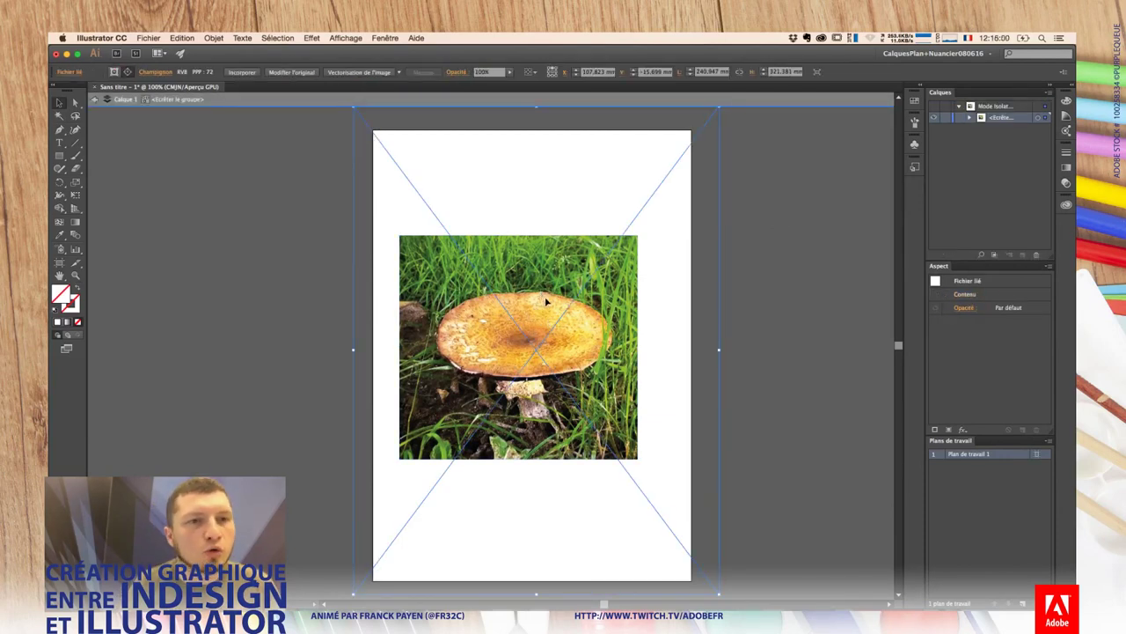
Step: Trace the cropped photo with the Photo basse fidélité preset and zoom in to 200%
click(399, 73)
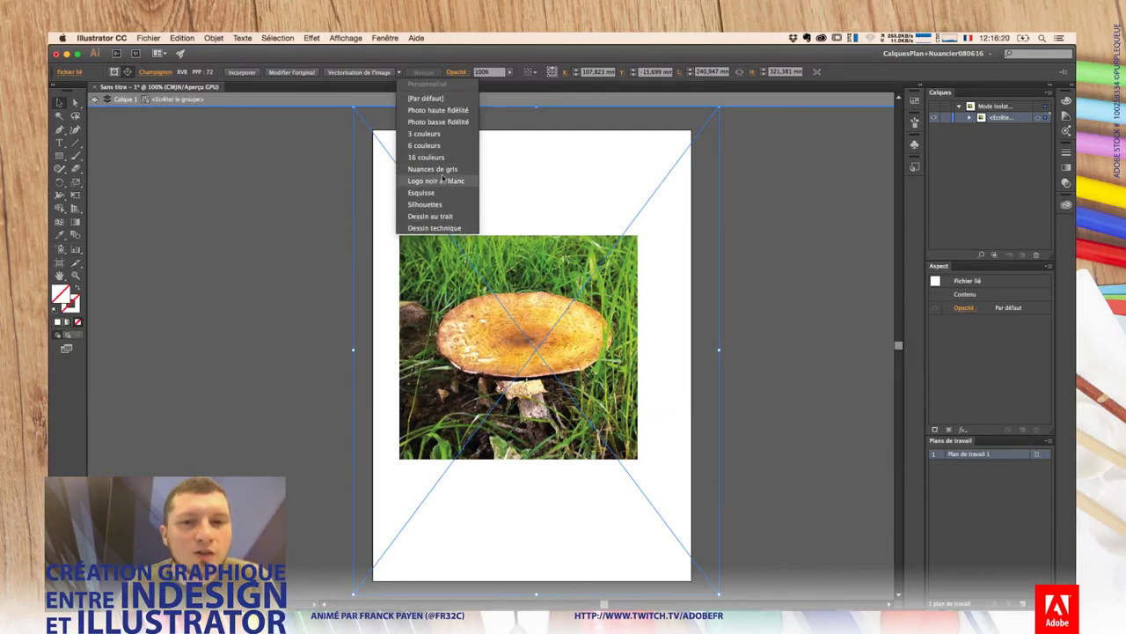
click(452, 123)
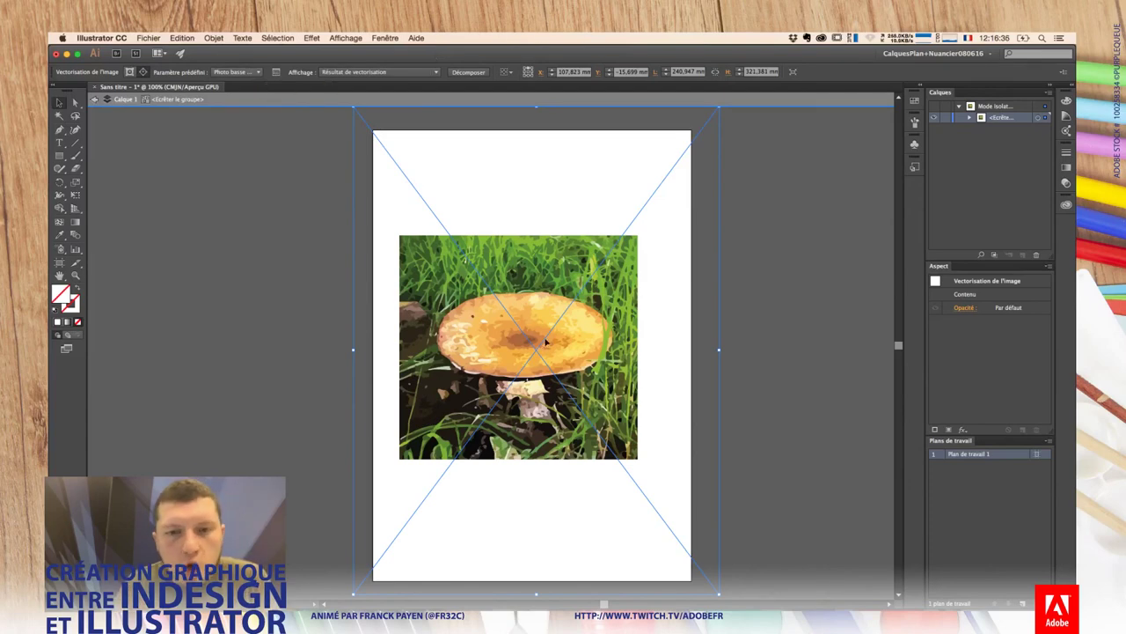
key(ctrl+plus)
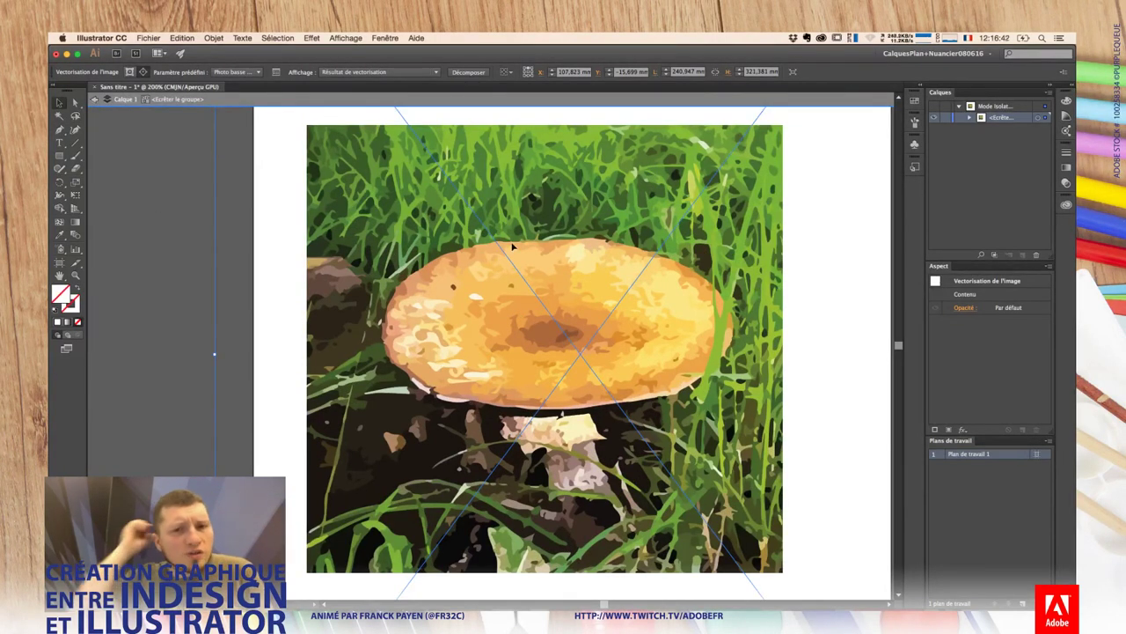
Step: Open the Image Trace panel beside the artwork, keeping the Photo basse fidélité preset
click(276, 72)
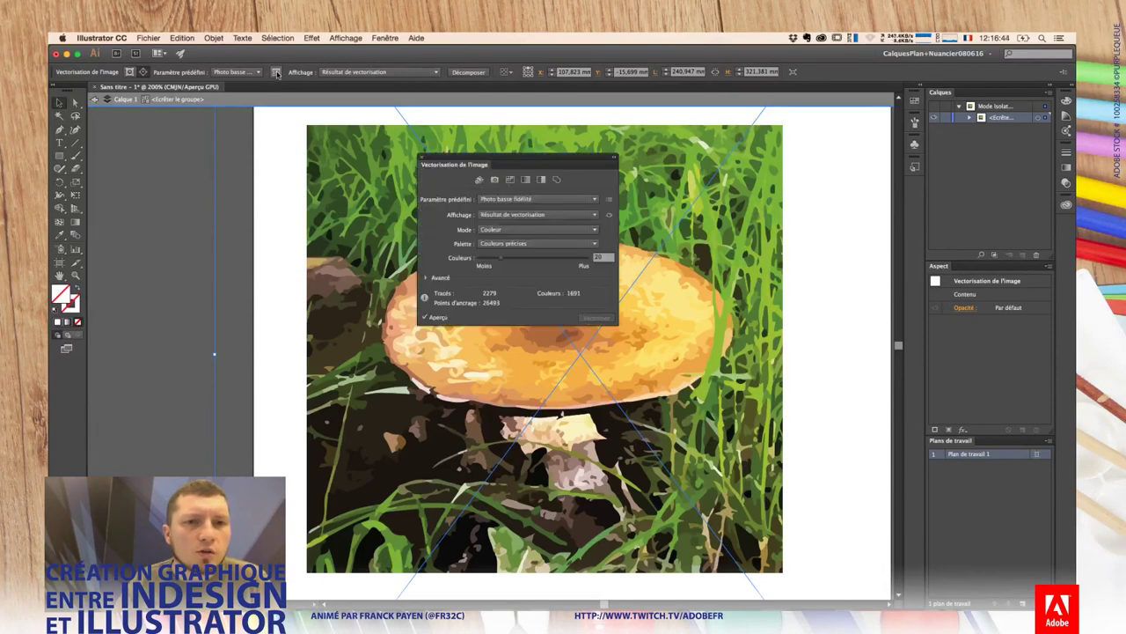
mouse_move(516, 160)
mouse_down()
mouse_move(167, 151)
mouse_move(179, 146)
mouse_up()
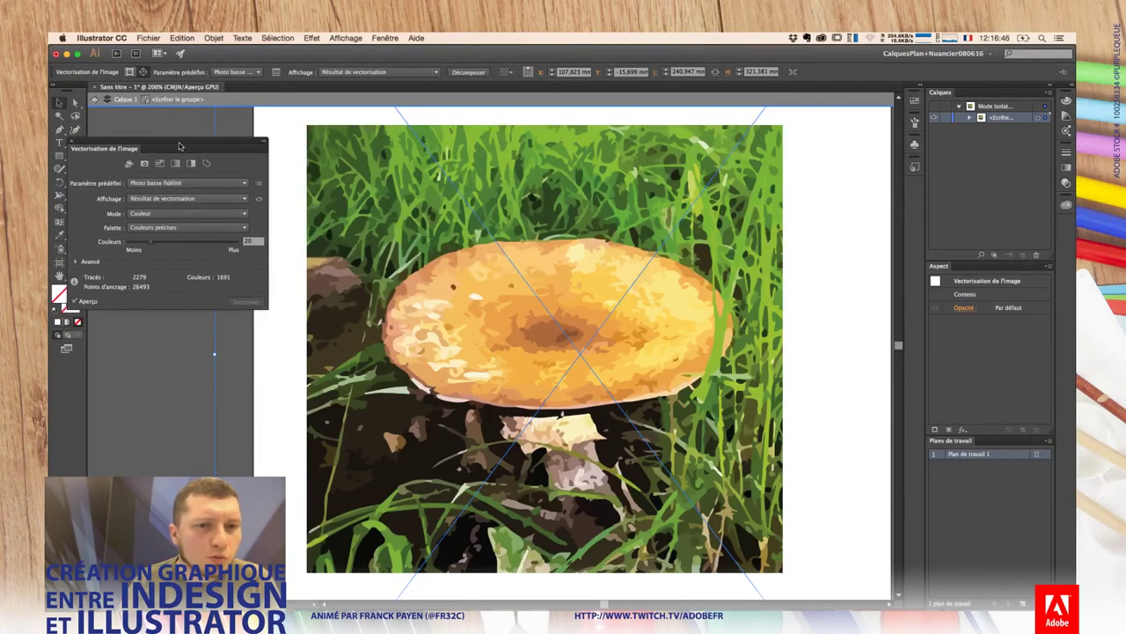
click(204, 183)
click(200, 228)
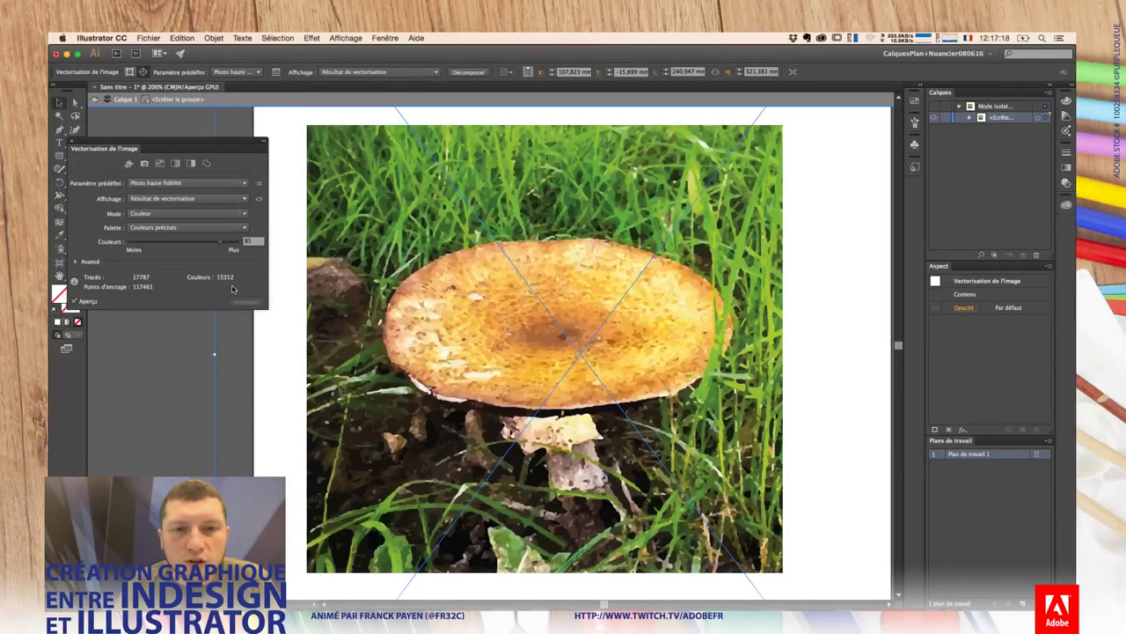
Step: Set path fidelity to 96% under Advanced and drag the Colors slider down to 0
click(75, 262)
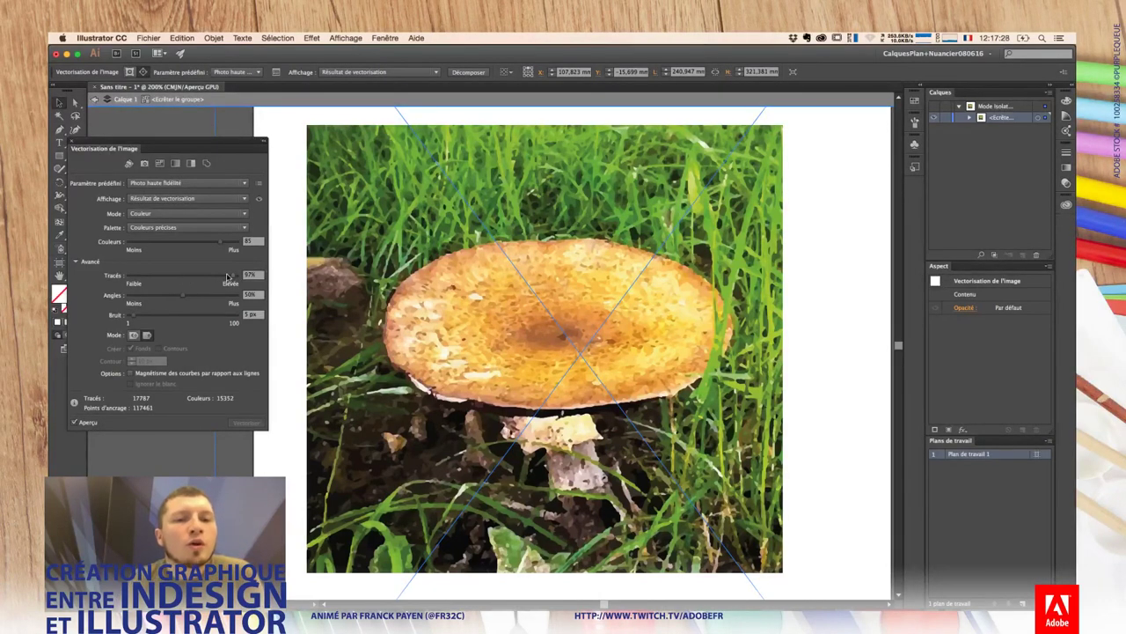
click(227, 277)
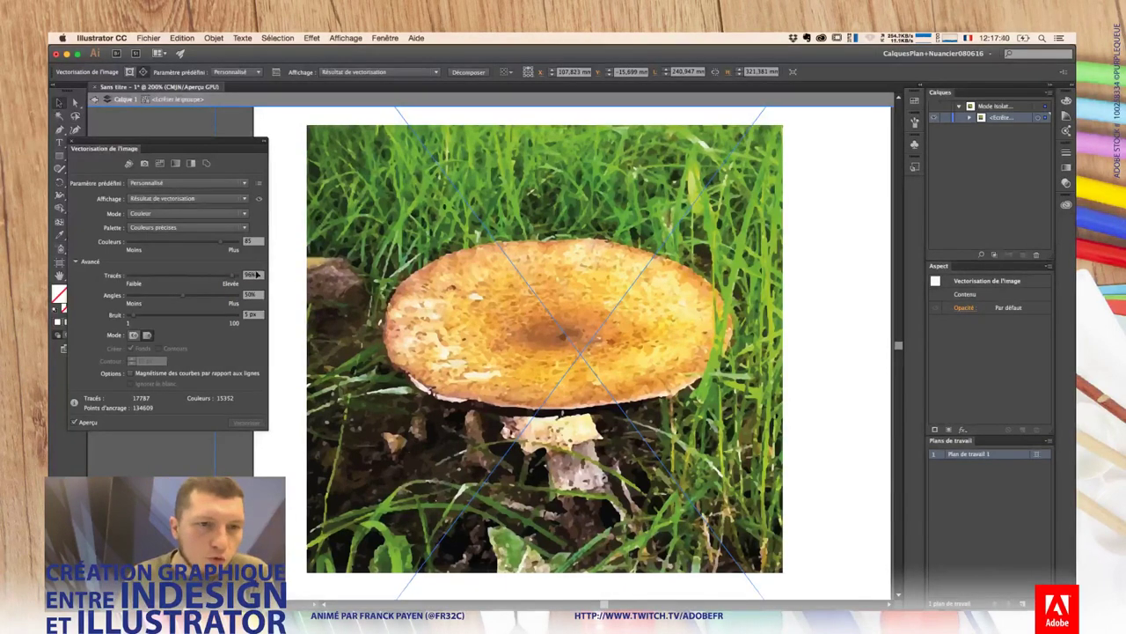
drag(219, 241, 132, 242)
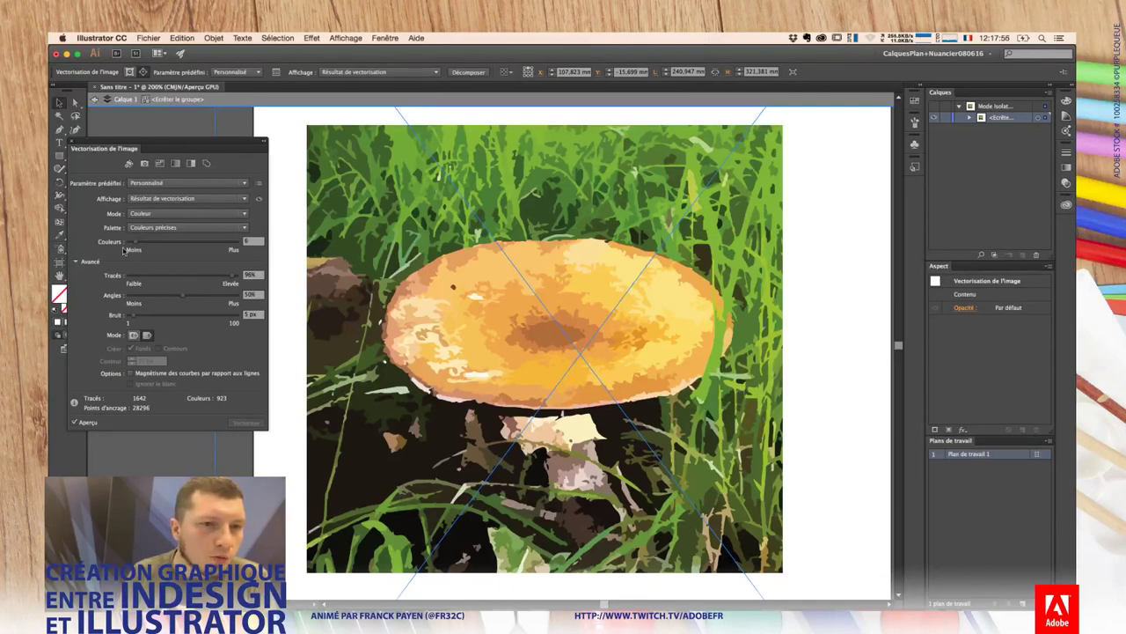
drag(133, 244, 121, 234)
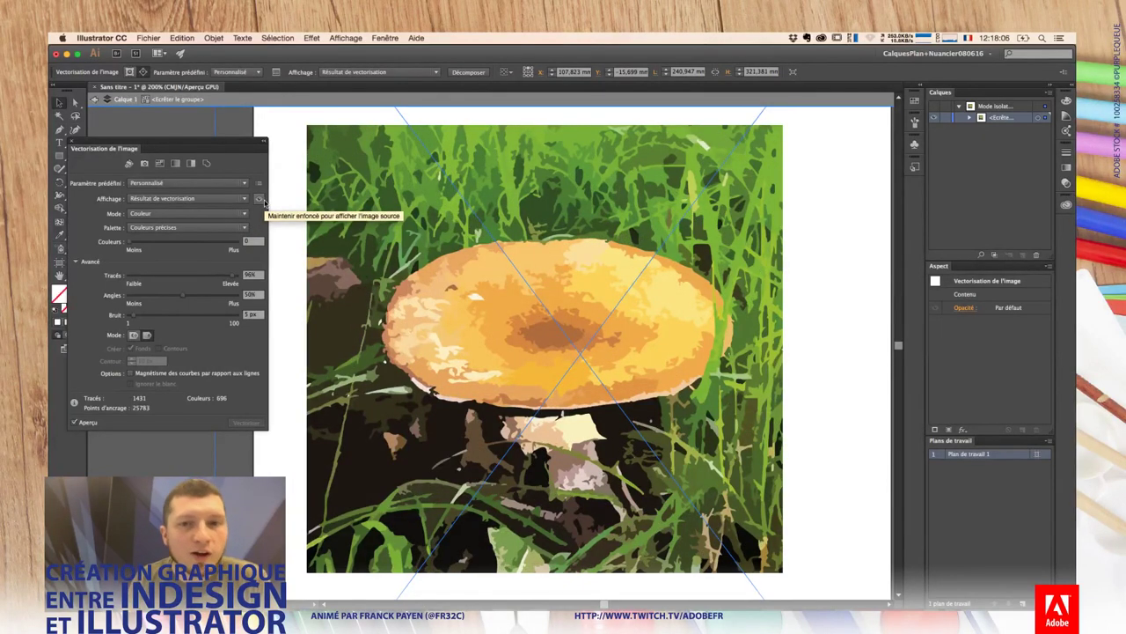
Step: Switch the trace palette to Couleurs réduites and retrace the mushroom with 12 colours
click(168, 227)
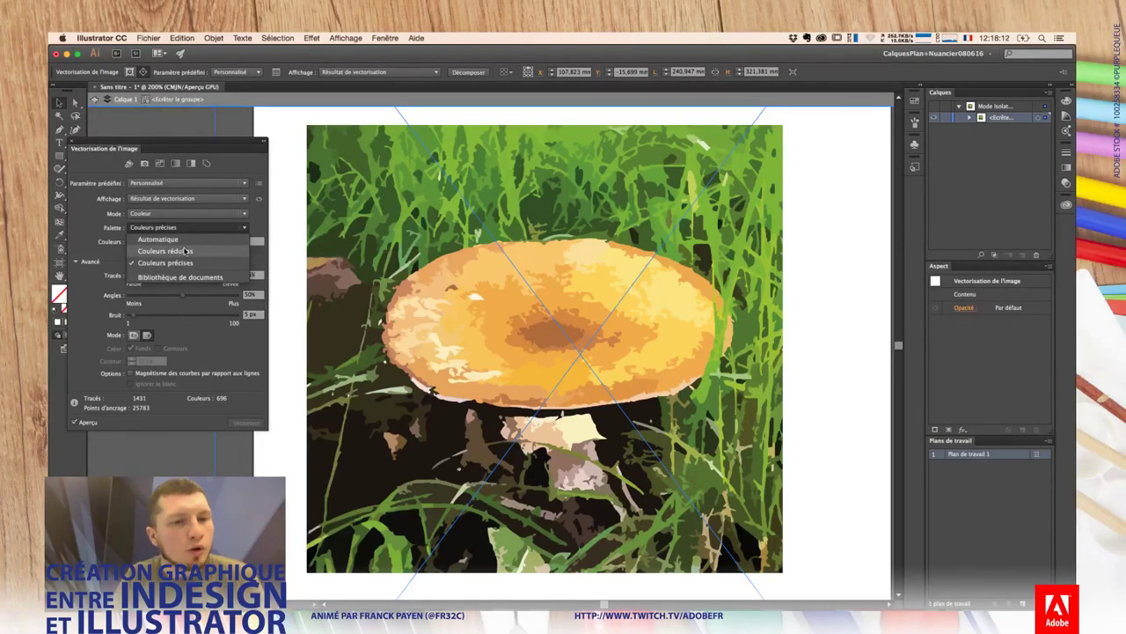
key(Escape)
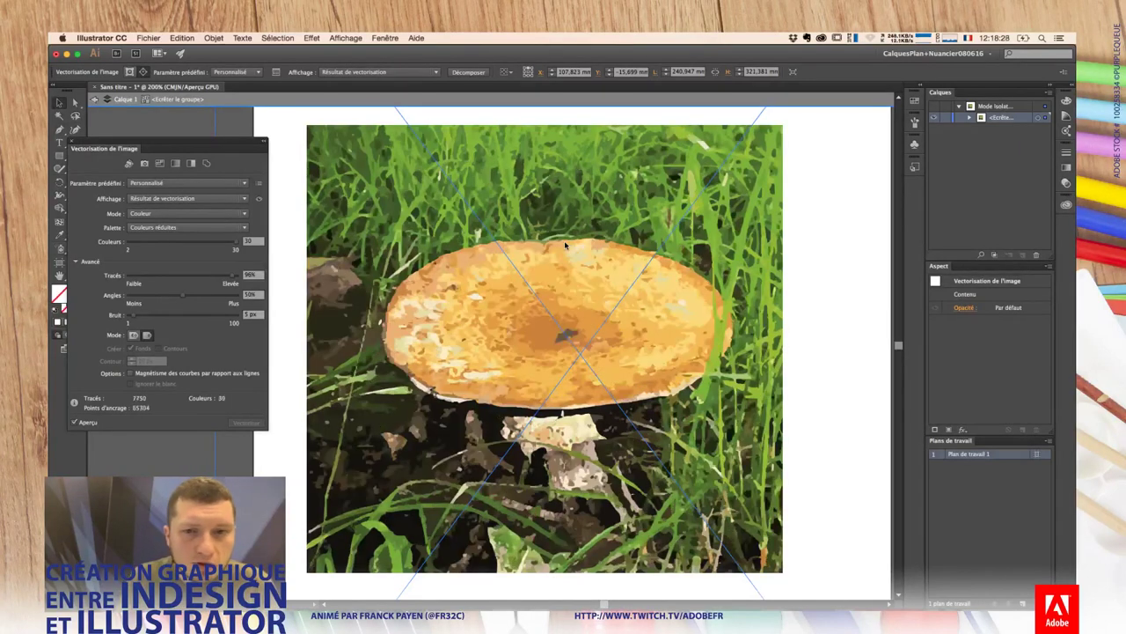
drag(243, 246, 149, 251)
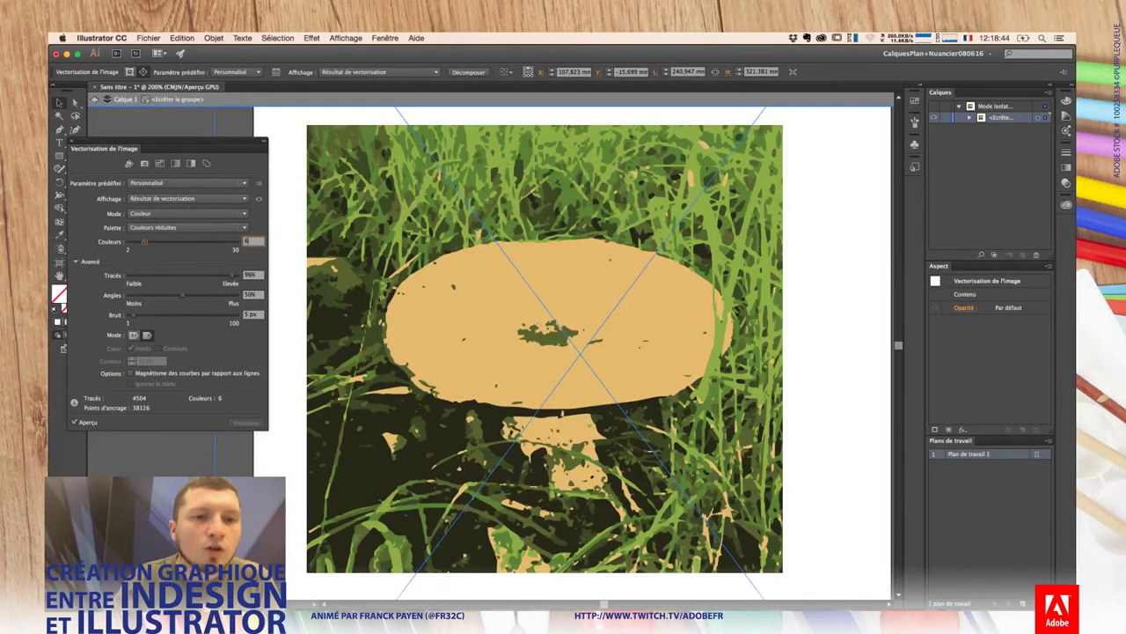
text(7)
key(Return)
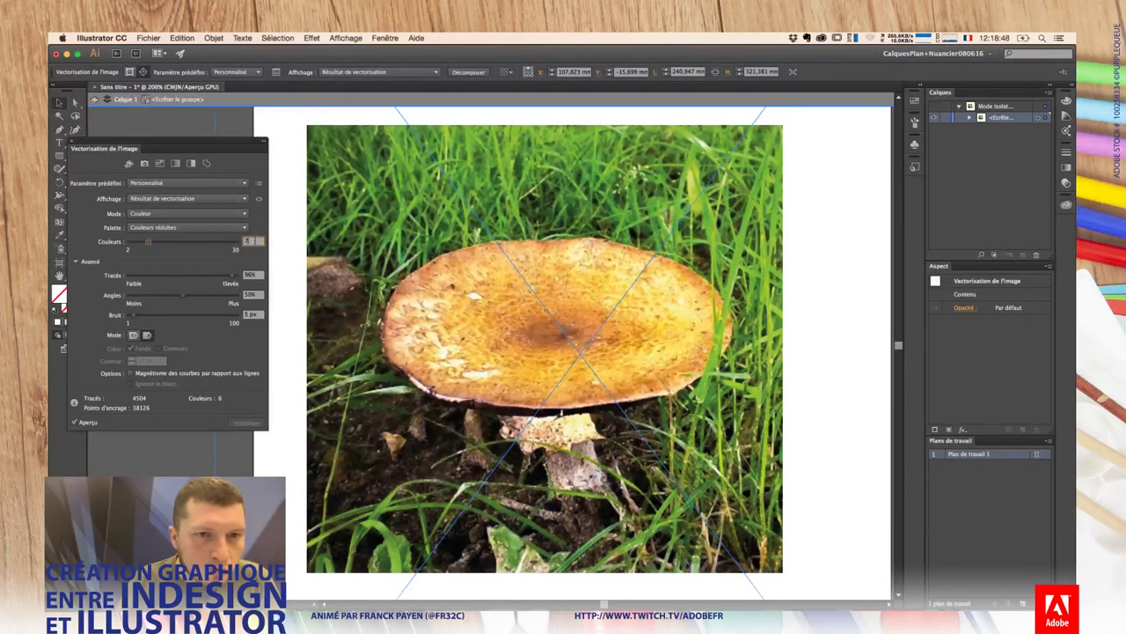
text(7)
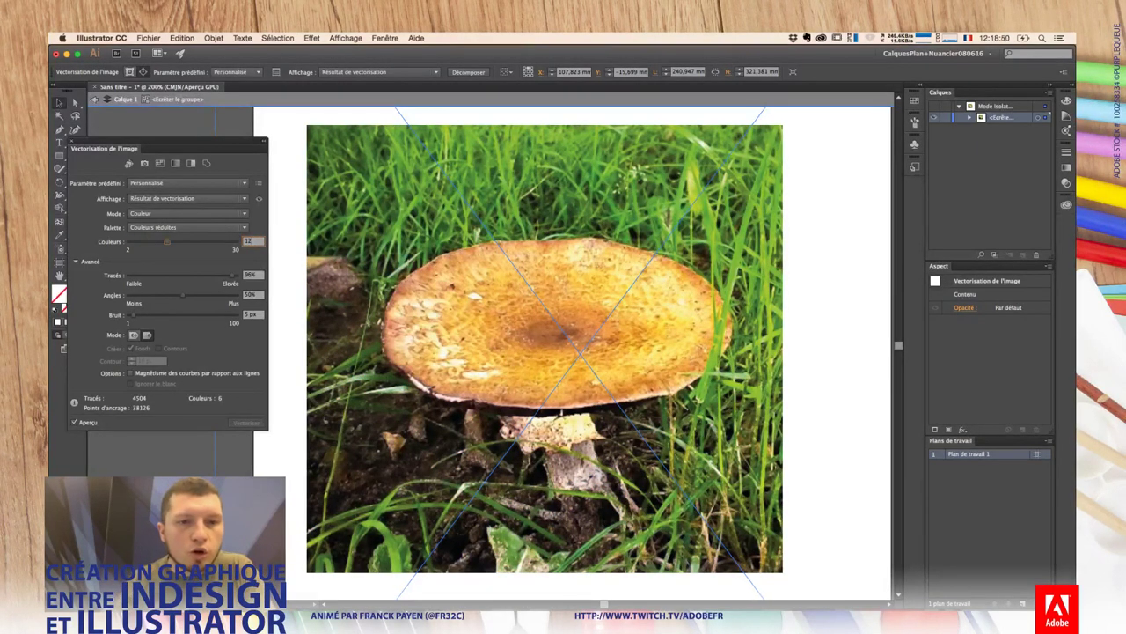
key(Return)
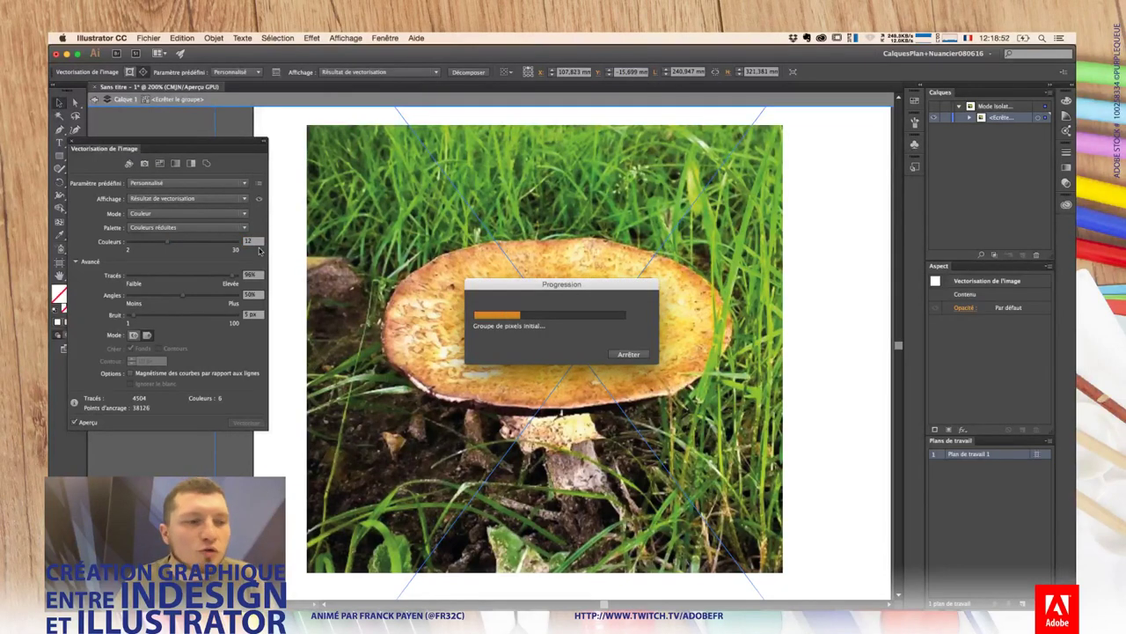
Step: Open the Typekit site in Chrome from Creative Cloud's Actifs > Polices list
click(821, 38)
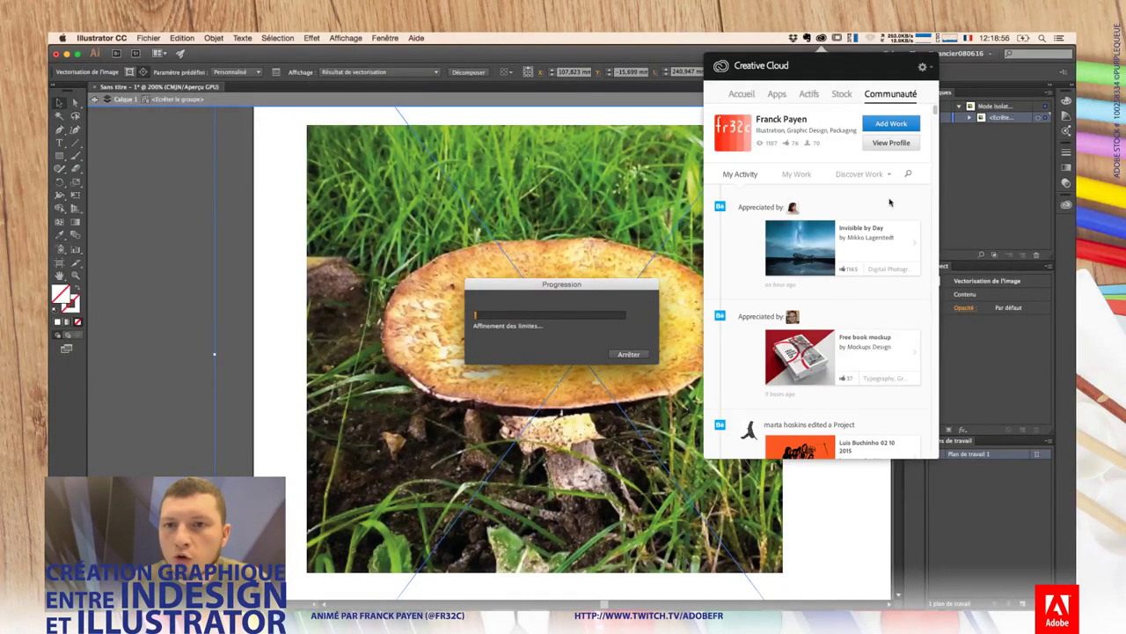
click(806, 94)
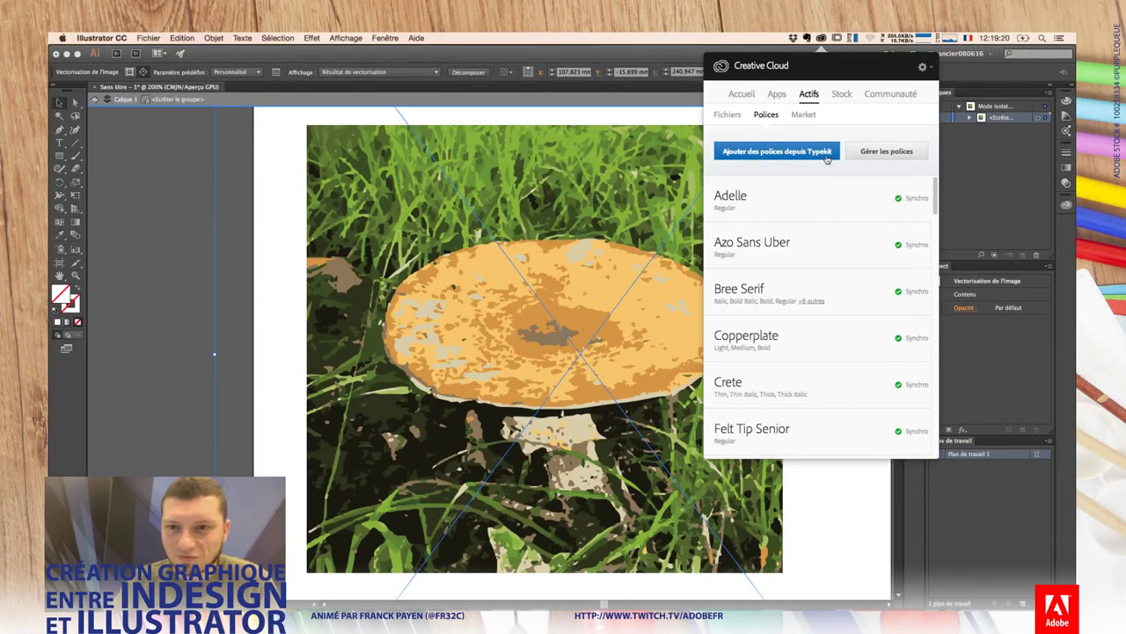
click(827, 156)
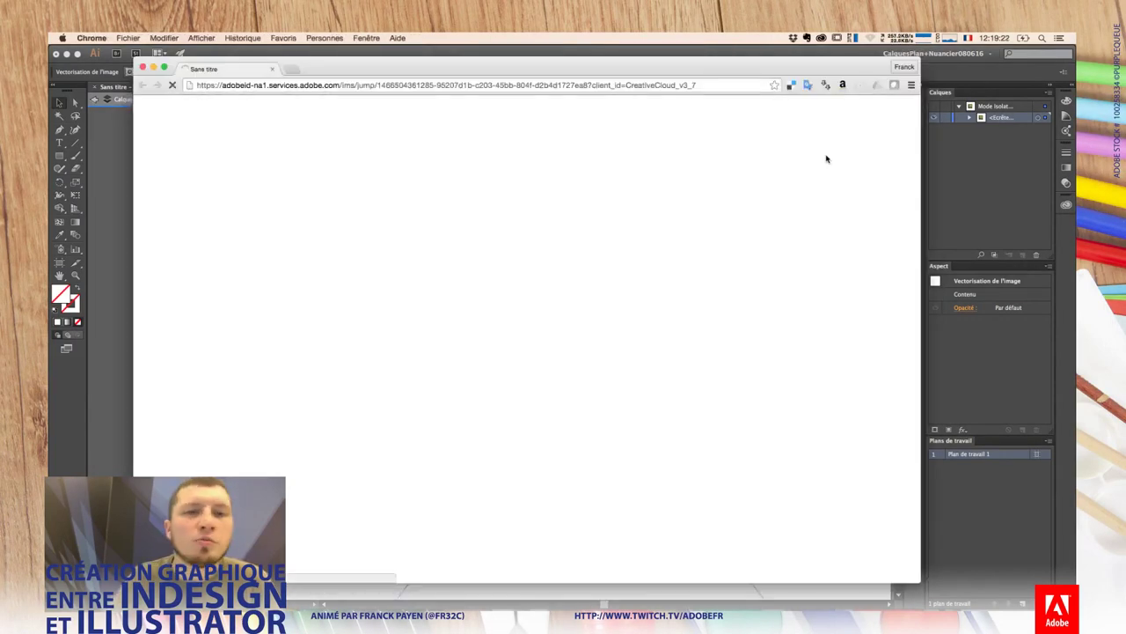
Step: Resize and reposition the Typekit browser window, then include web-available fonts
drag(919, 178, 528, 207)
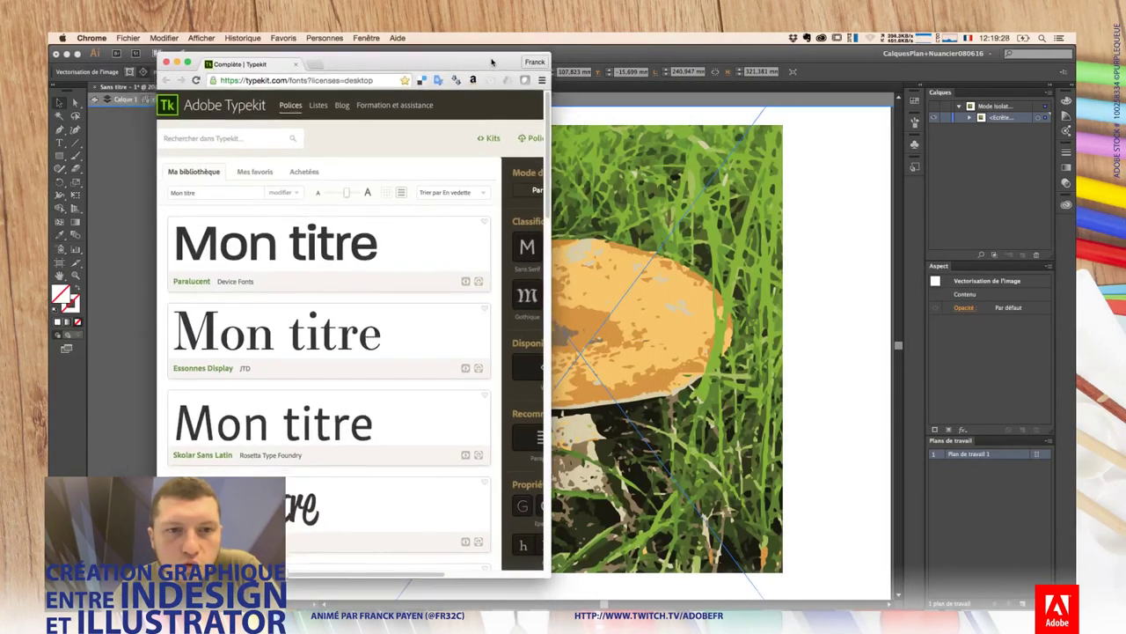
drag(475, 68, 437, 57)
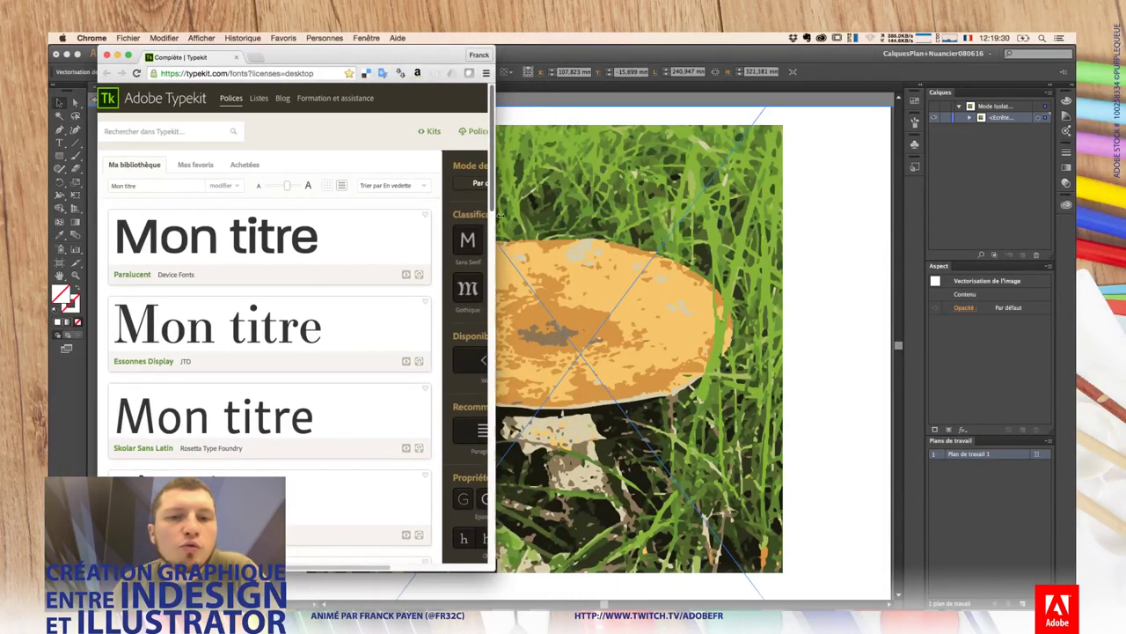
drag(493, 218, 688, 256)
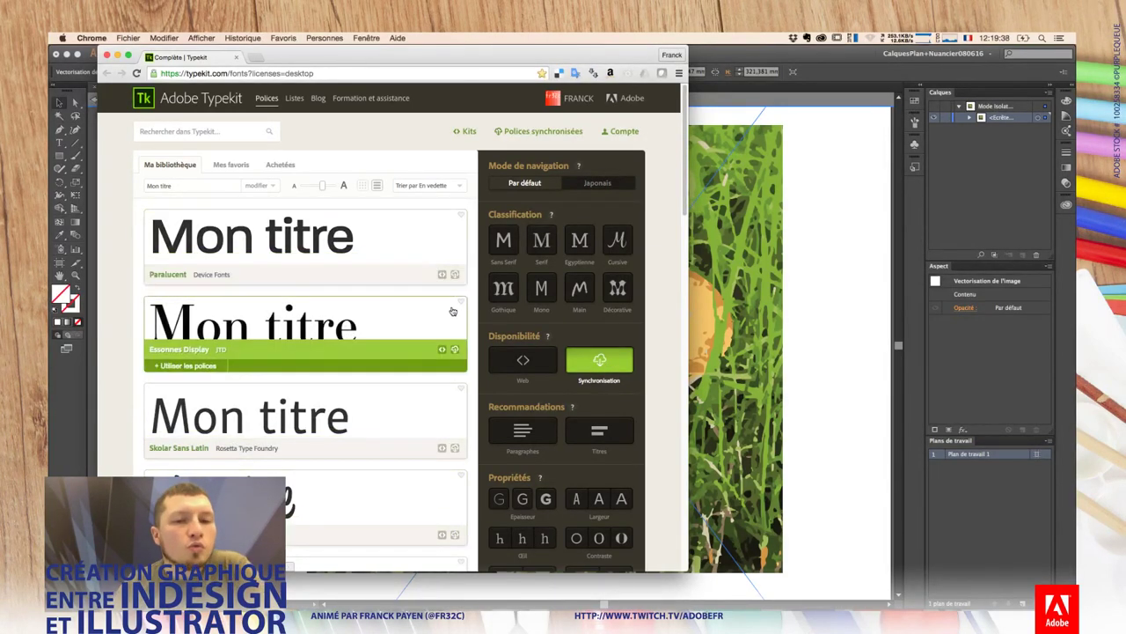
mouse_move(322, 421)
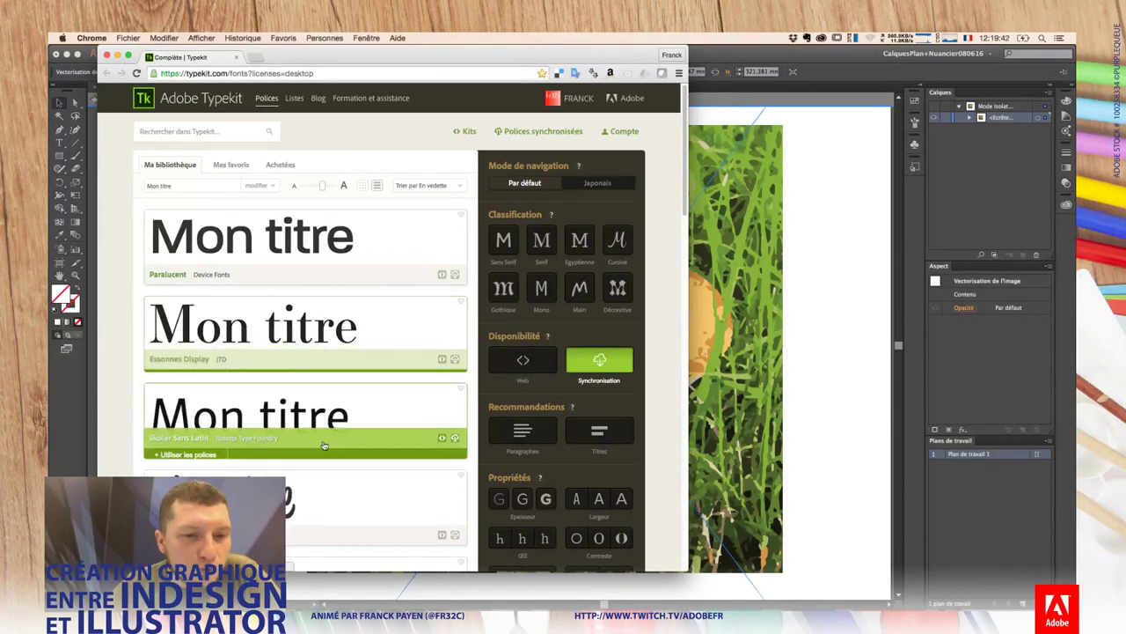
scroll(581, 238, down, 2)
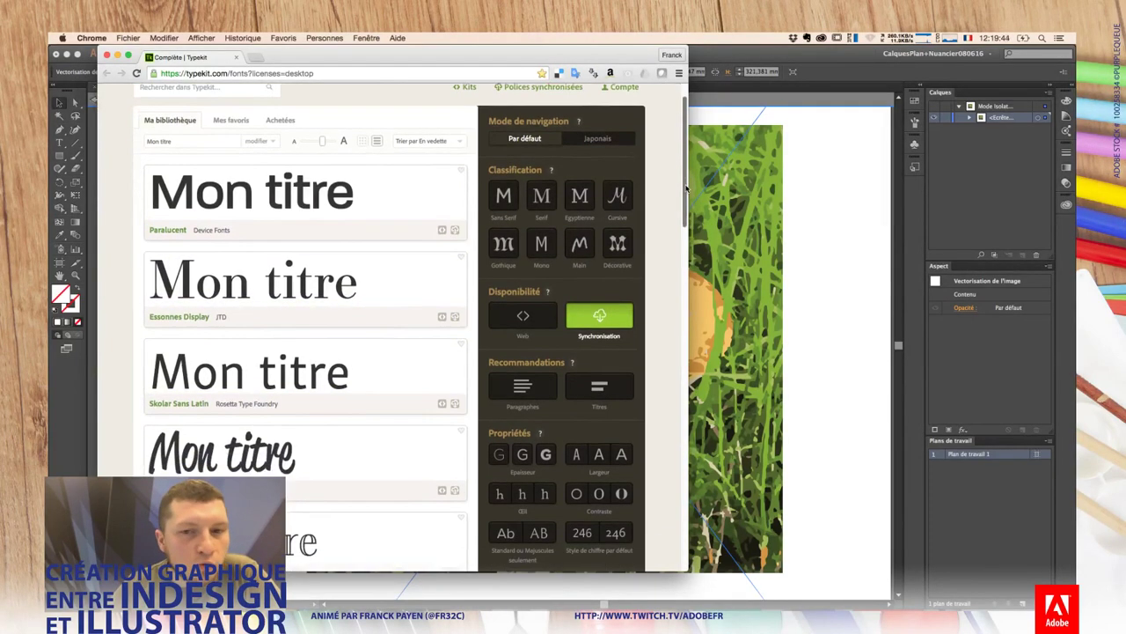
click(522, 291)
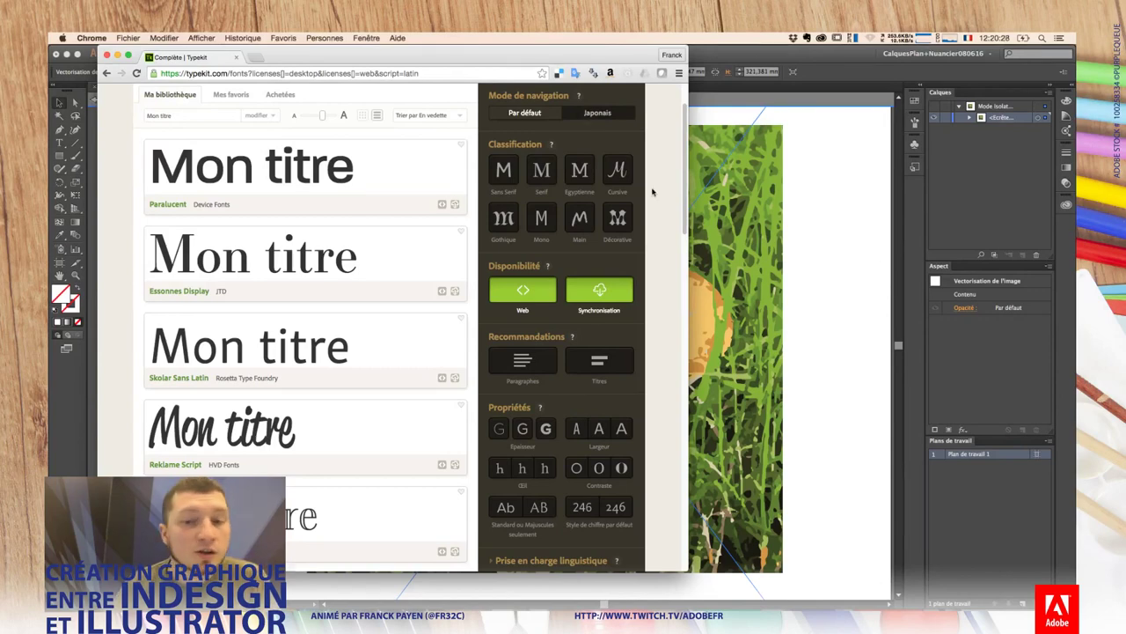
Step: Filter Typekit to bold, condensed serif families with a tall x-height, leaving contrast unfiltered
scroll(686, 106, up, 2)
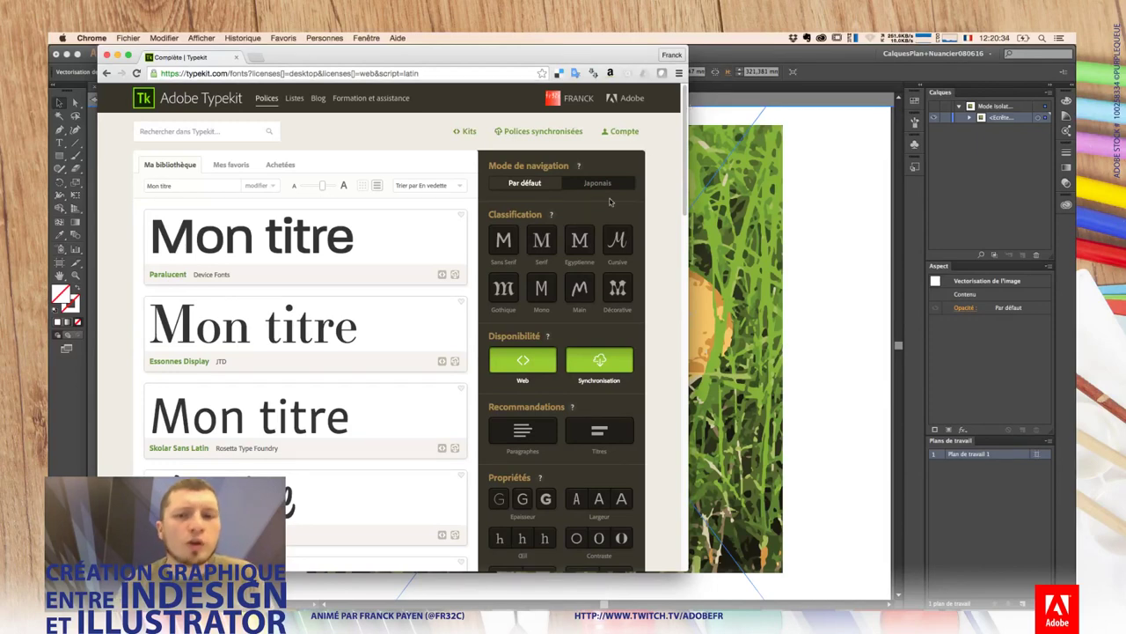
click(539, 246)
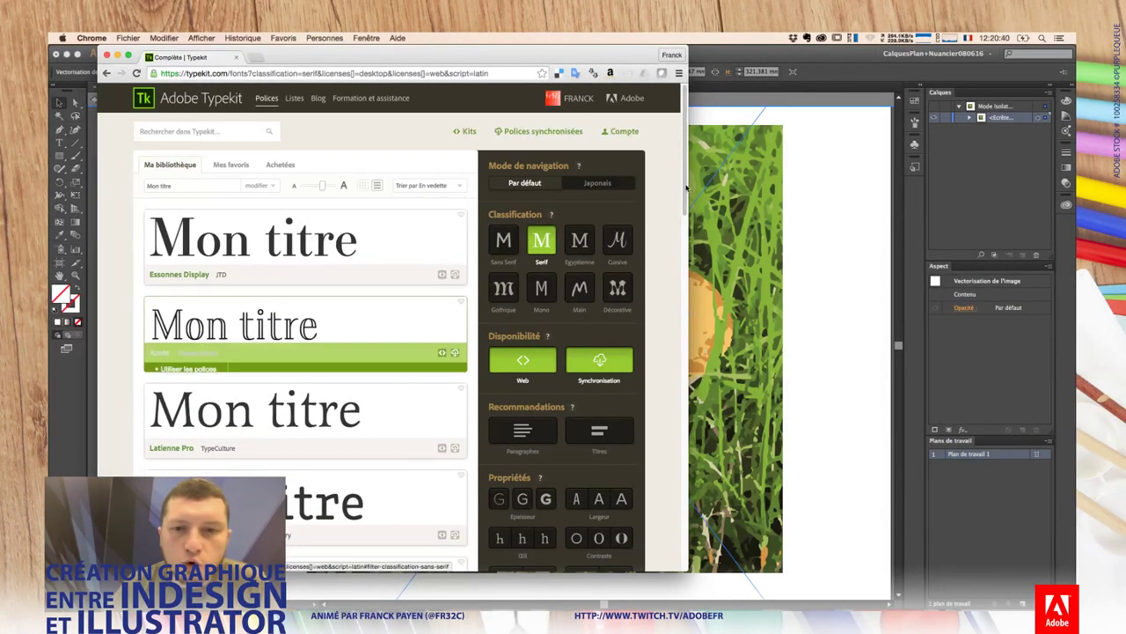
scroll(687, 211, down, 3)
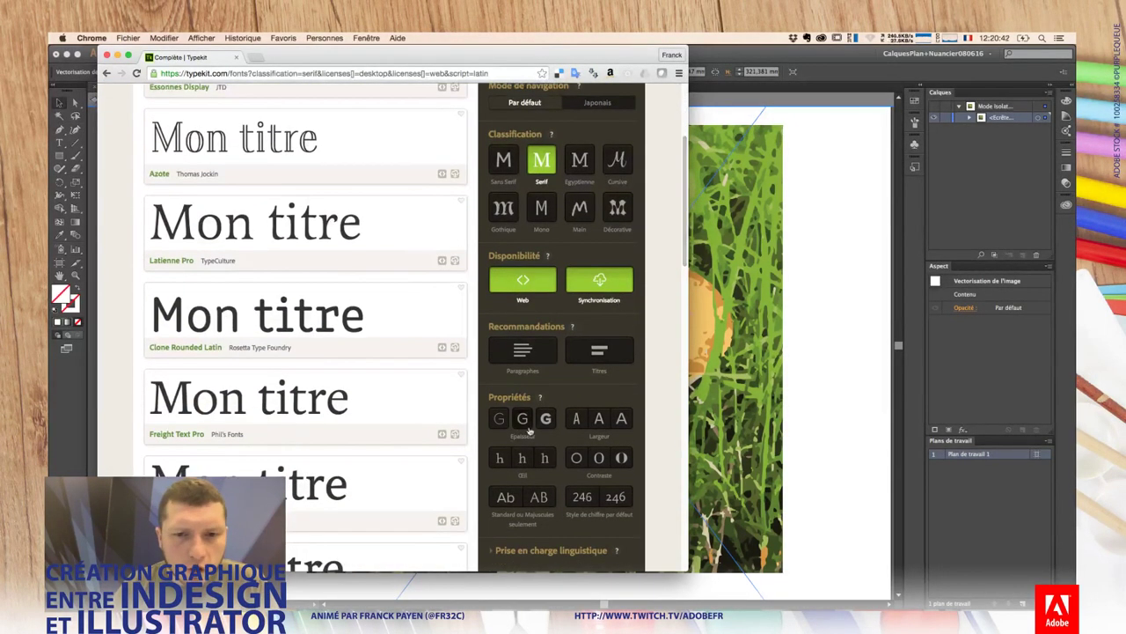
click(546, 419)
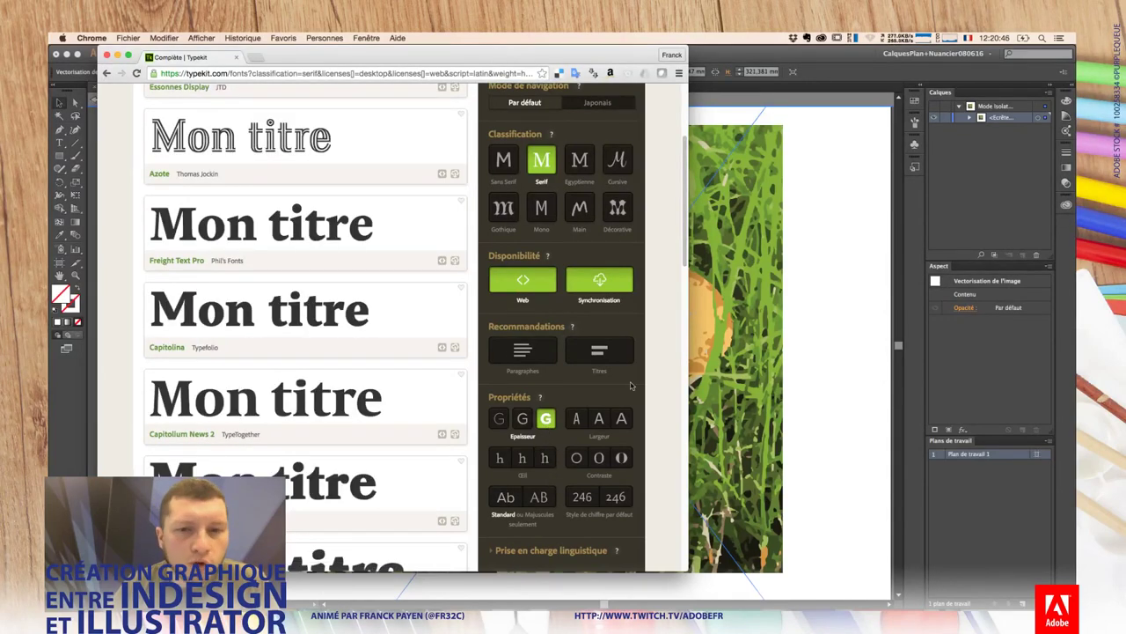
click(577, 419)
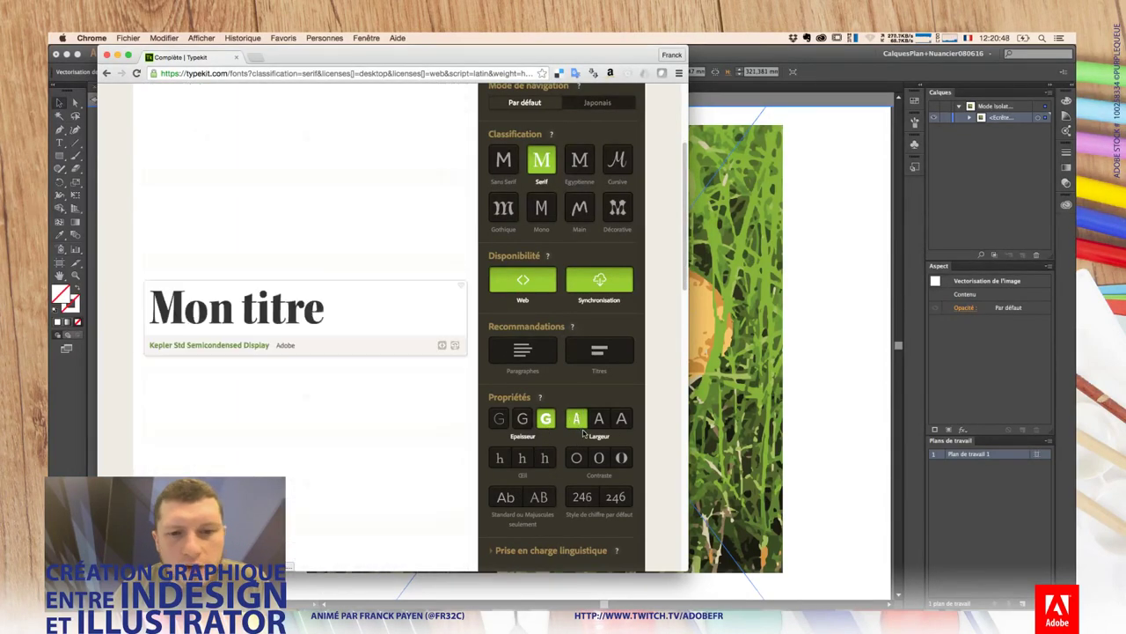
scroll(679, 287, up, 2)
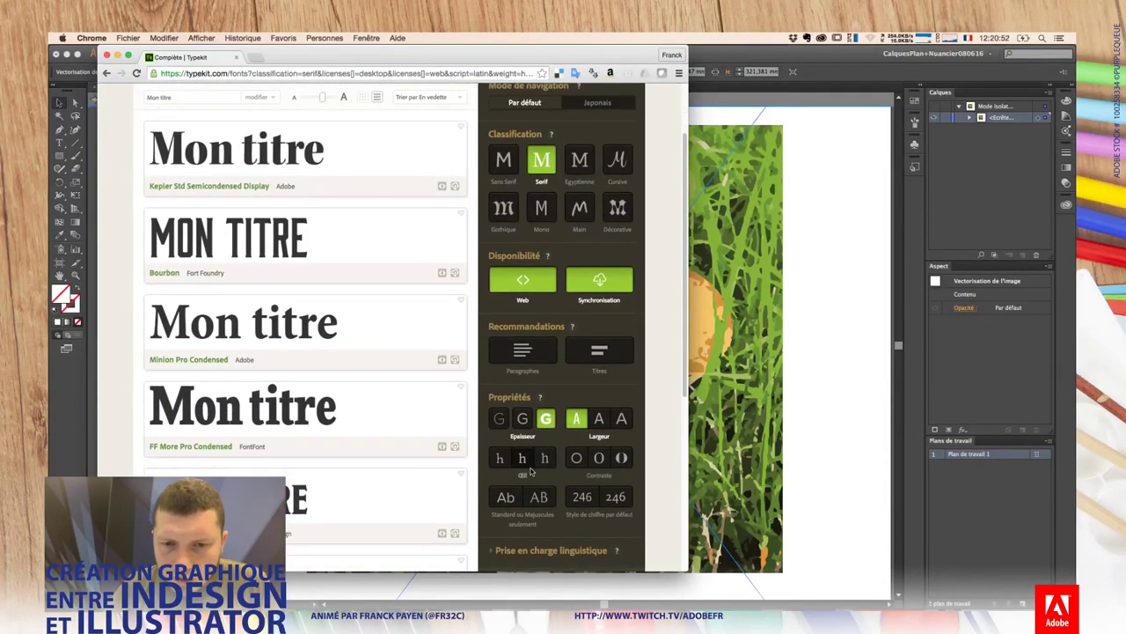
click(545, 459)
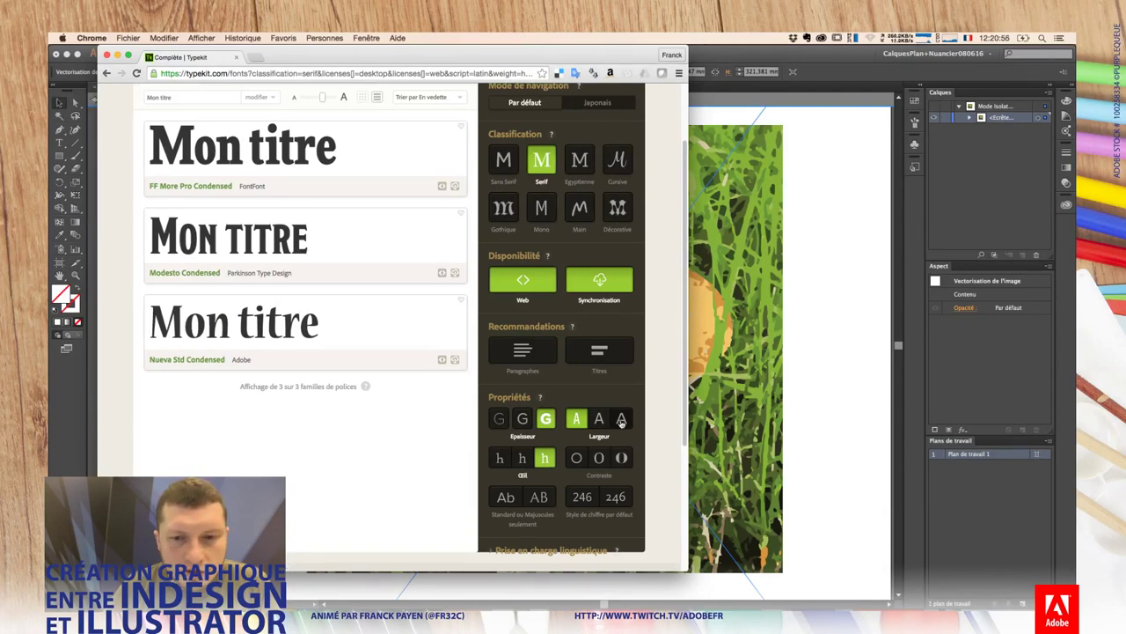
click(576, 457)
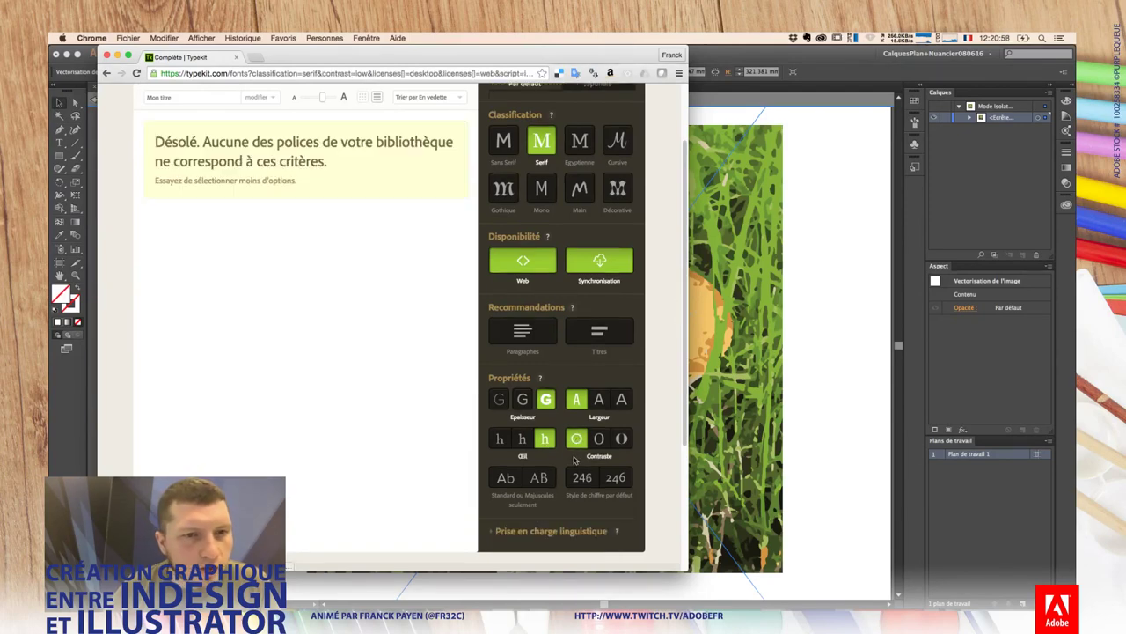
click(575, 447)
click(621, 444)
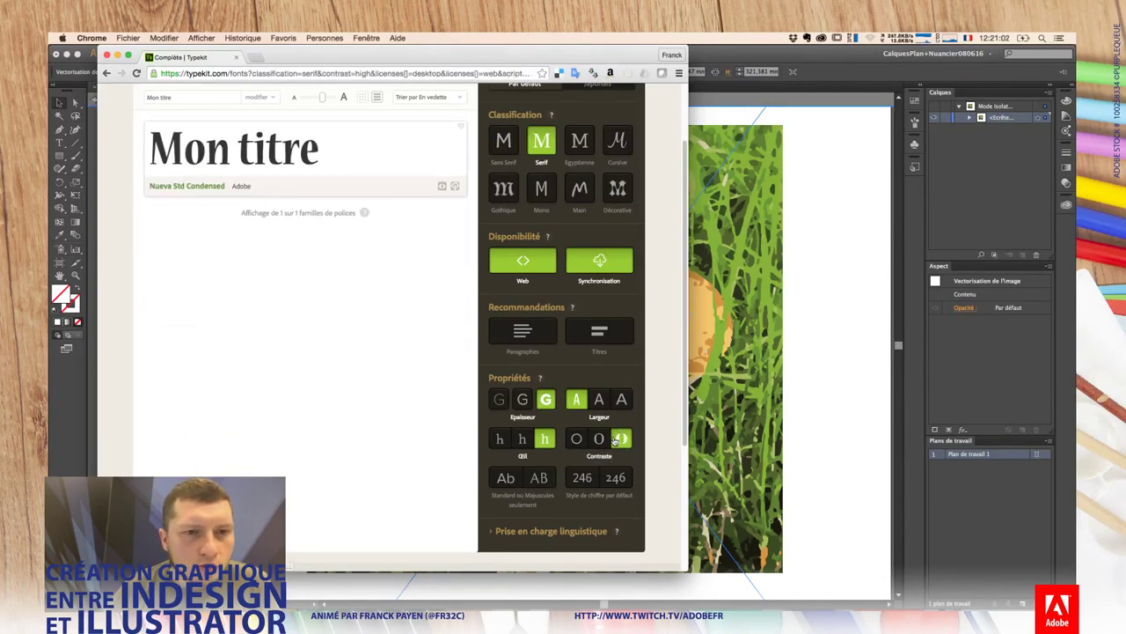
click(615, 438)
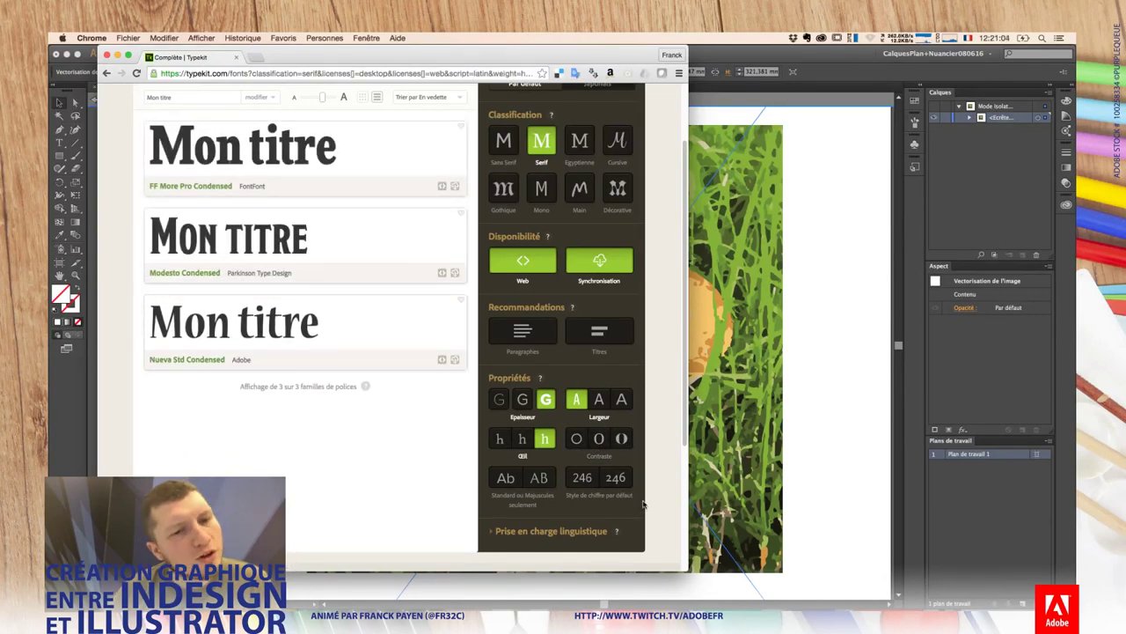
scroll(669, 303, up, 3)
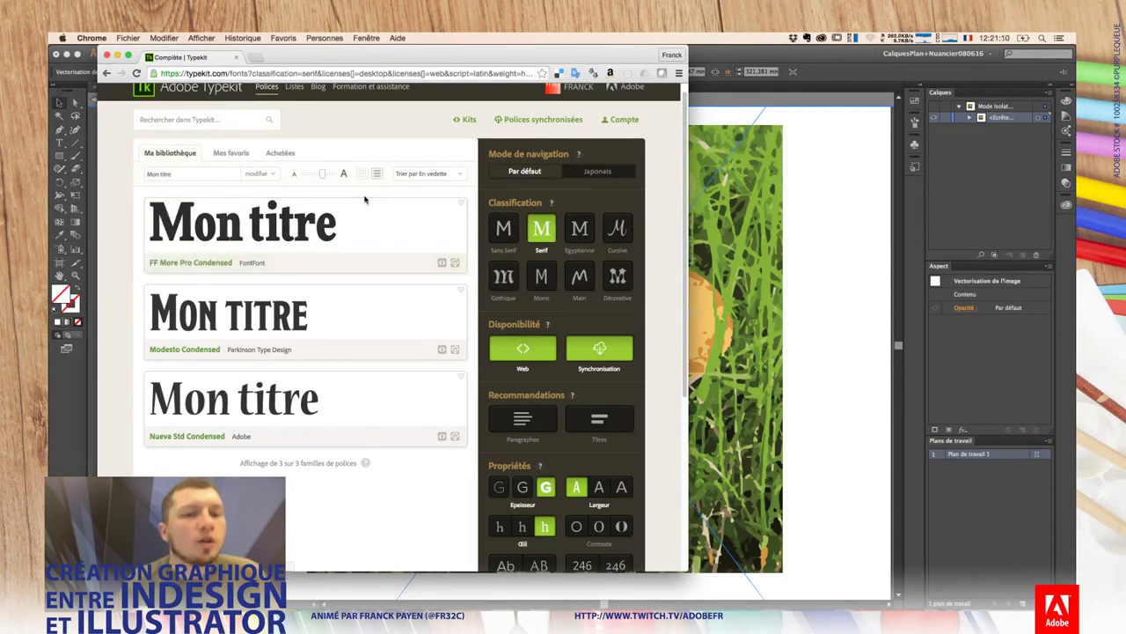
mouse_move(305, 157)
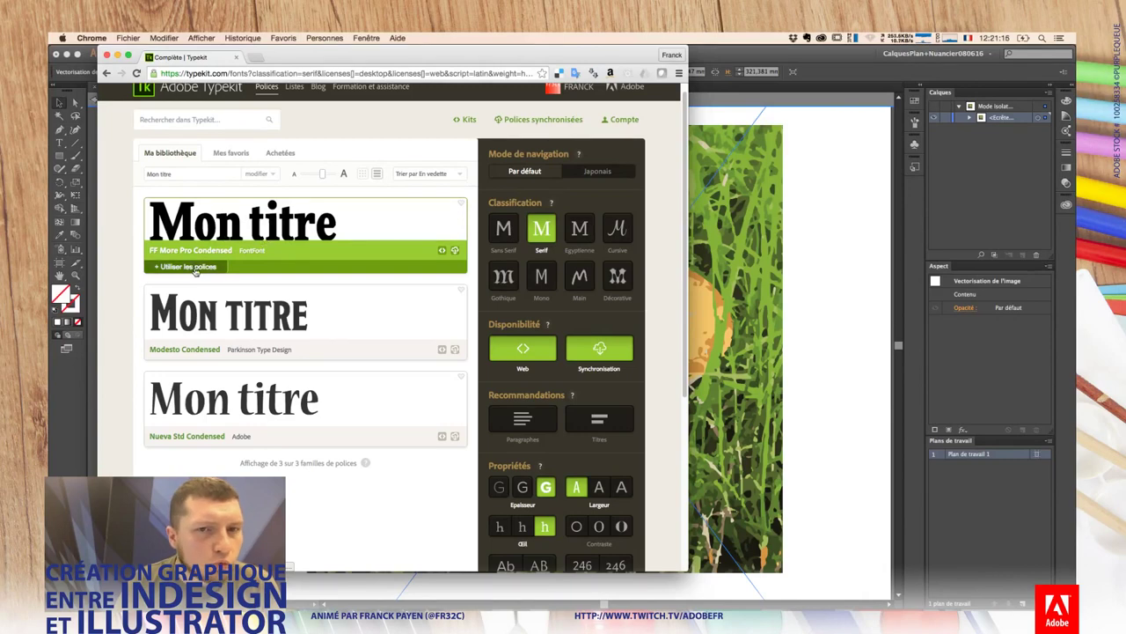
Step: Sync FF More Pro Condensed Book, Book Italic, Black and Black Italic from Typekit
click(199, 268)
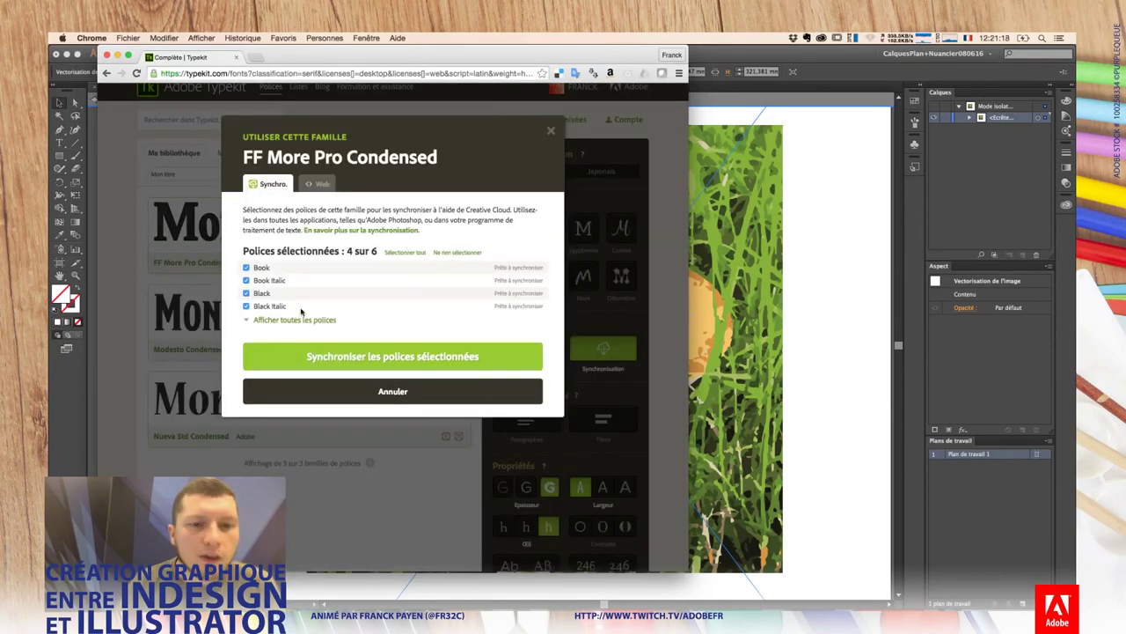
click(269, 322)
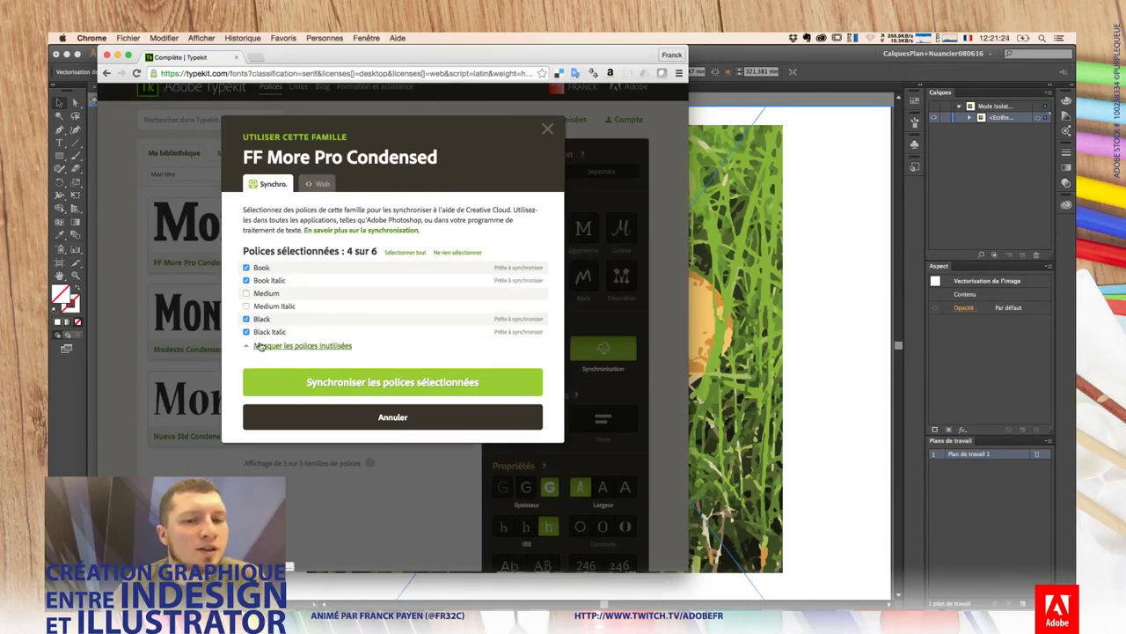
click(361, 378)
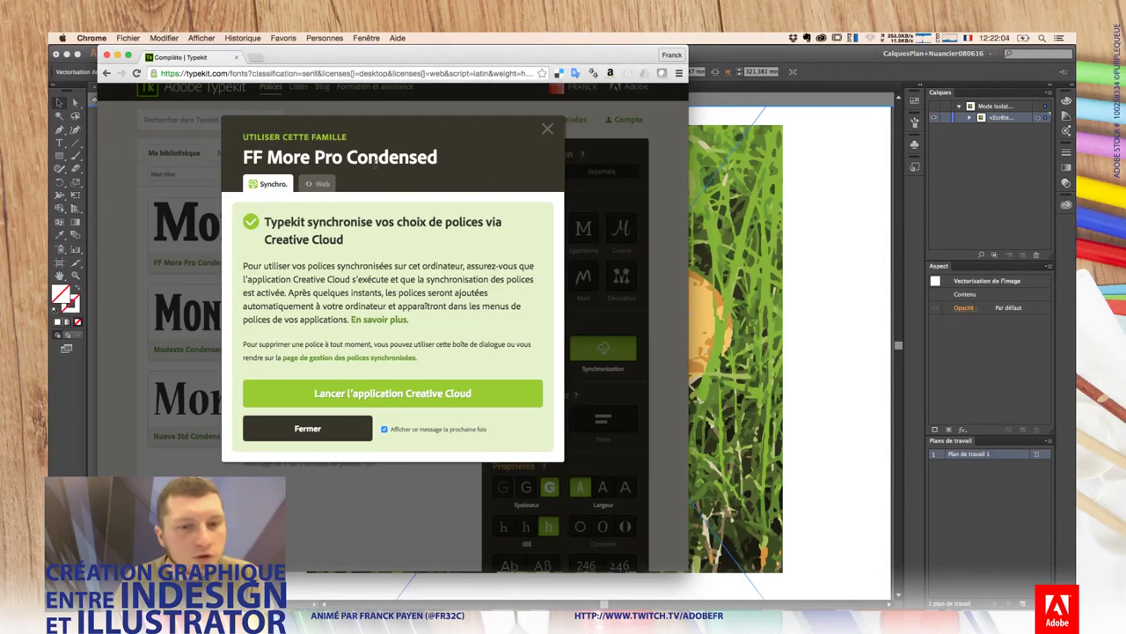
click(547, 130)
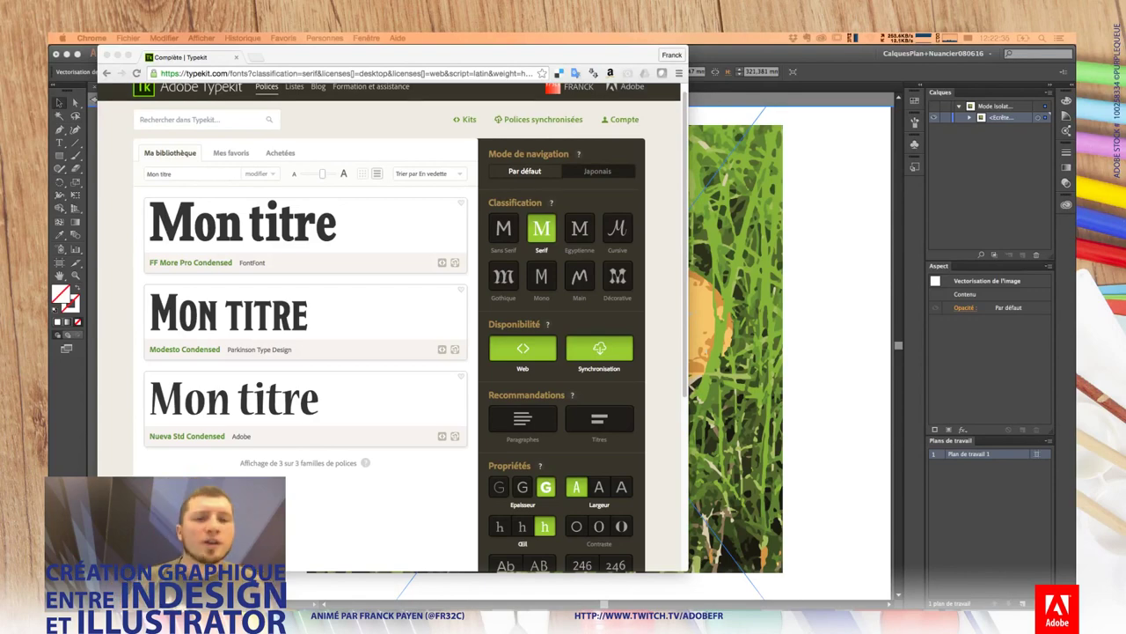
Step: Filter the Typekit results to Français-supporting families, then return to Illustrator
click(695, 208)
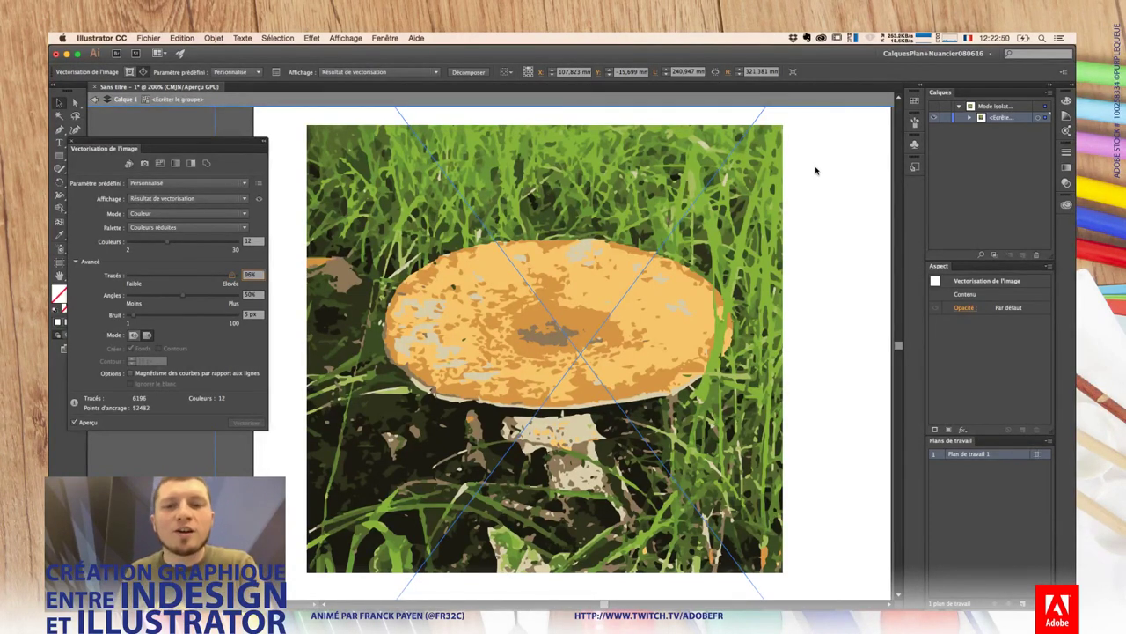
key(super+Tab)
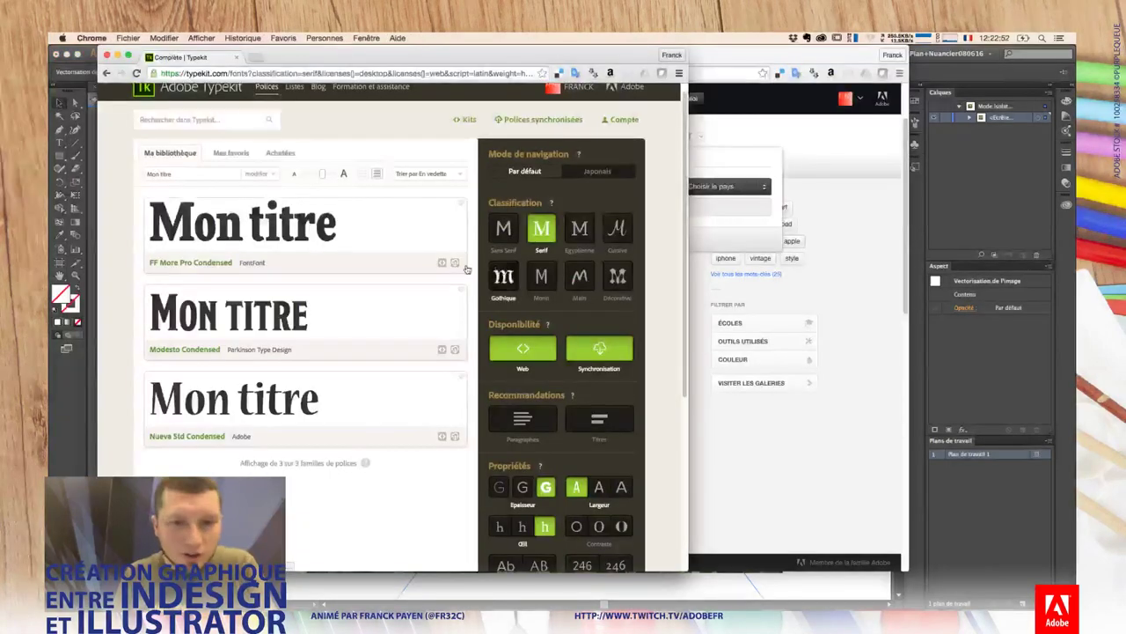
scroll(548, 361, down, 5)
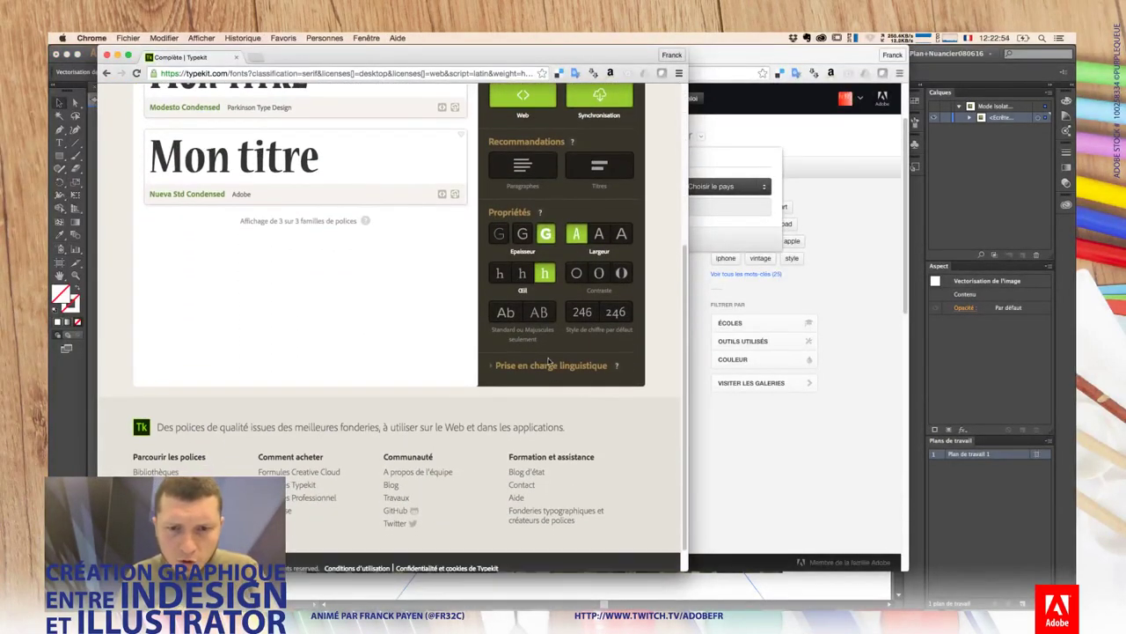
click(497, 367)
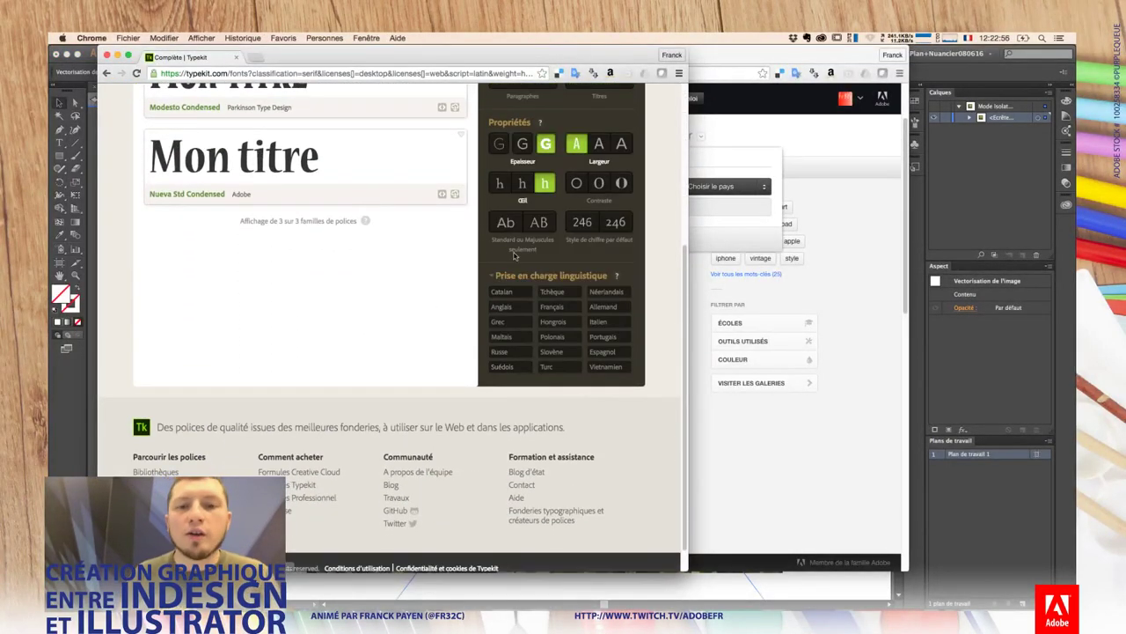
click(552, 306)
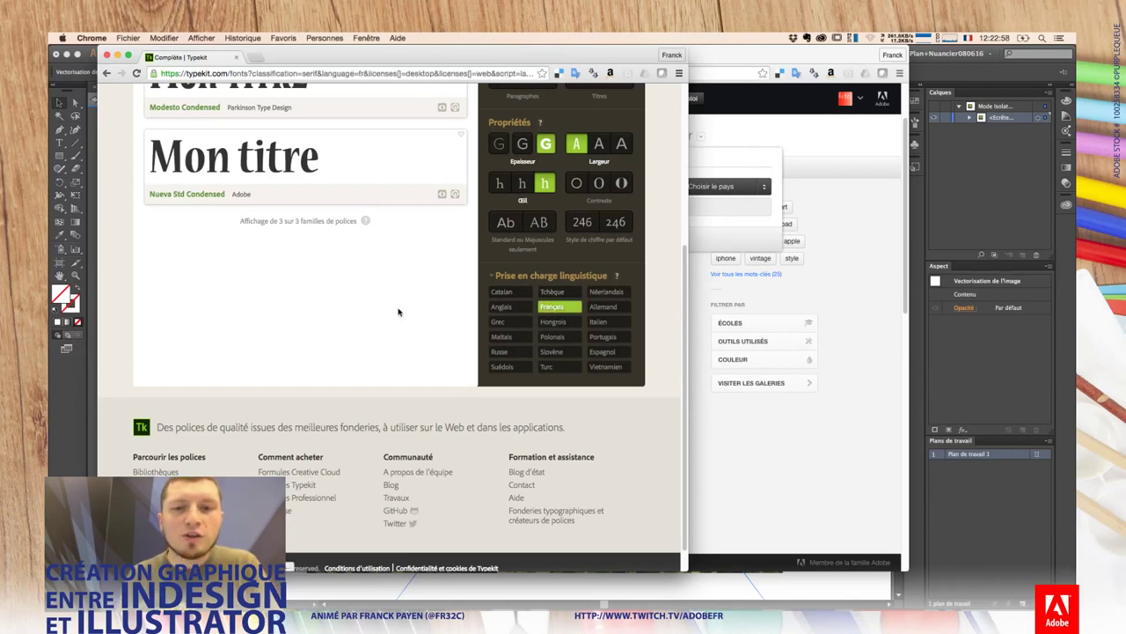
scroll(400, 316, up, 3)
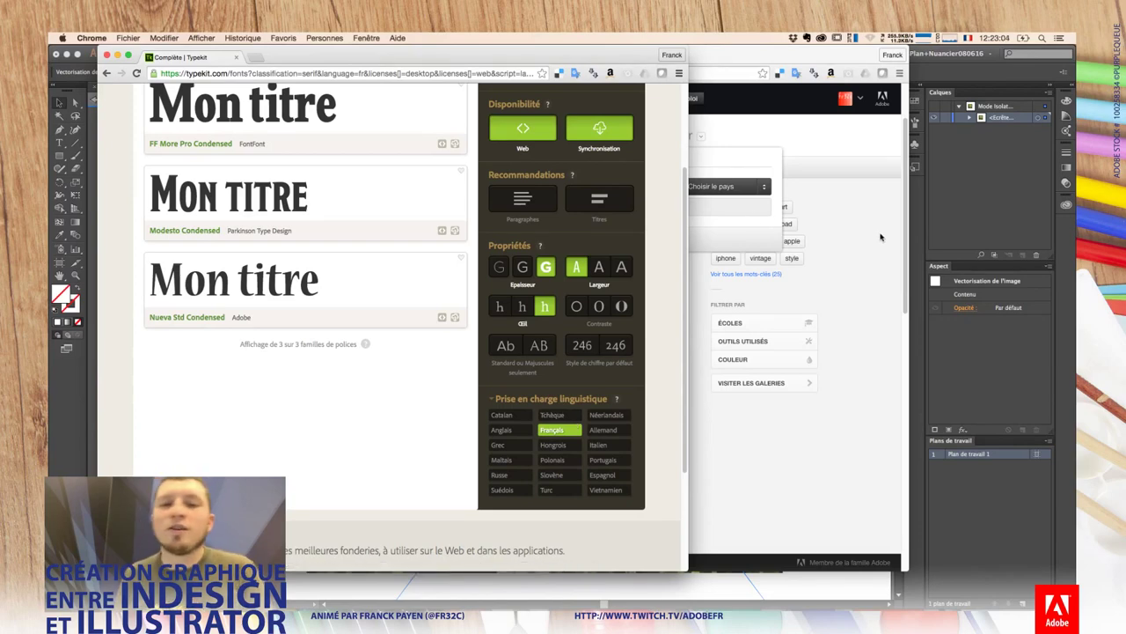
click(988, 209)
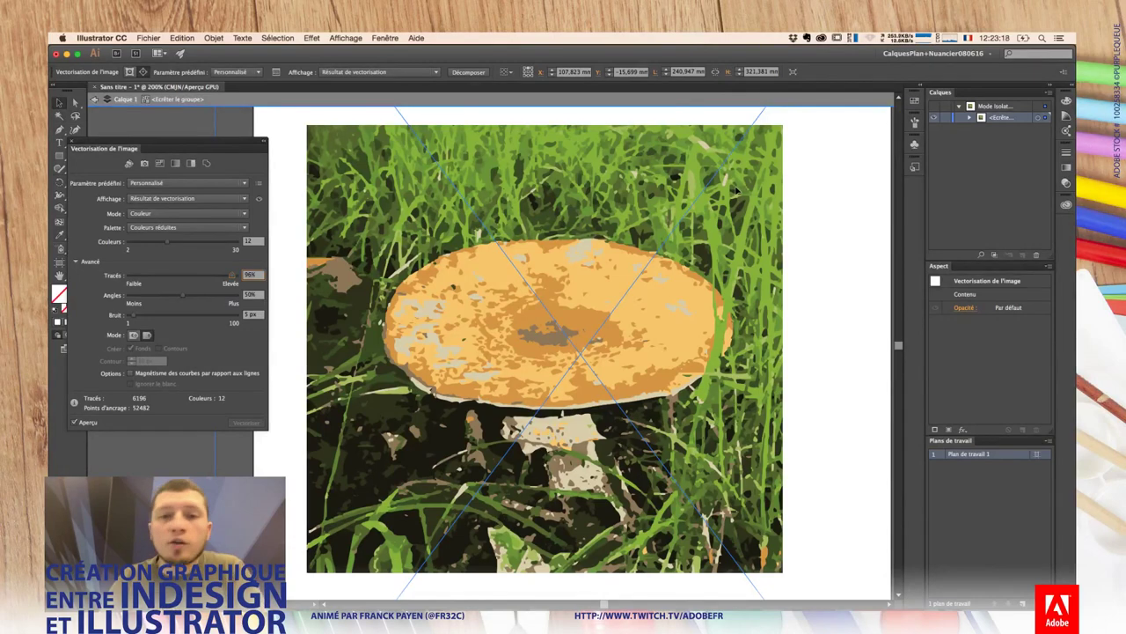
Step: Exit the traced group's isolation, close Image Trace, zoom out to 150% and pick the Type tool
click(94, 98)
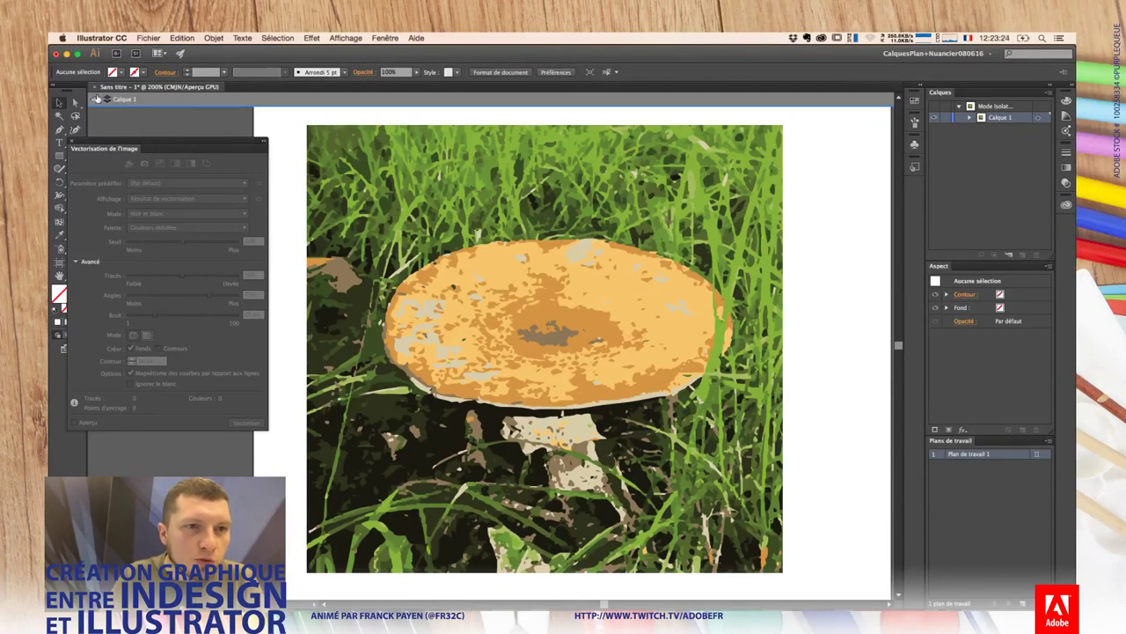
click(97, 99)
click(72, 141)
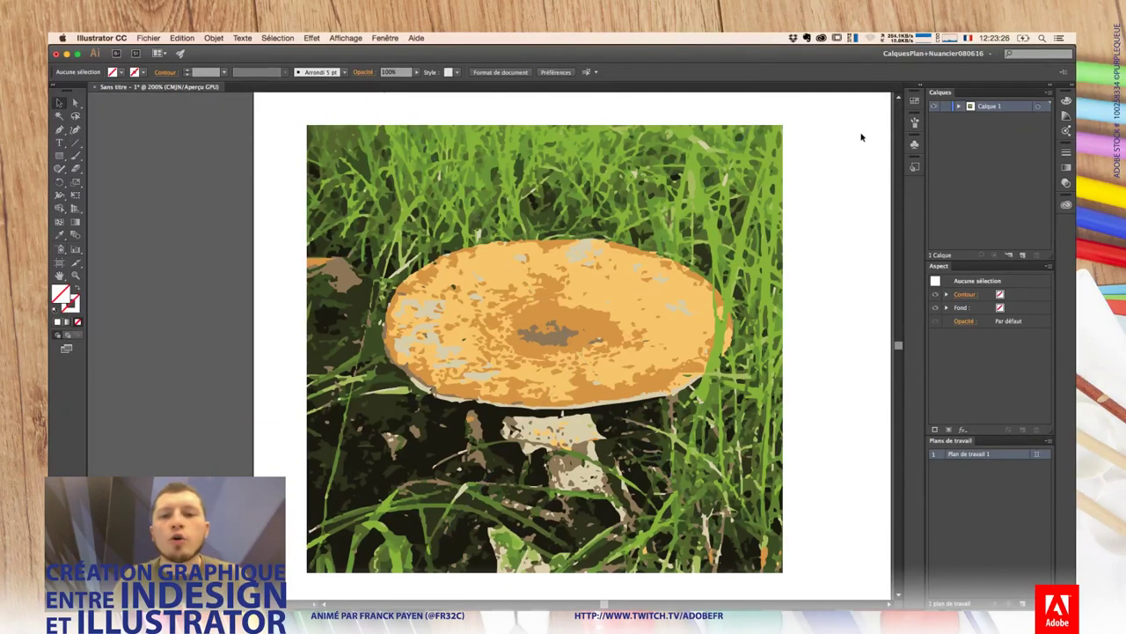
key(super+minus)
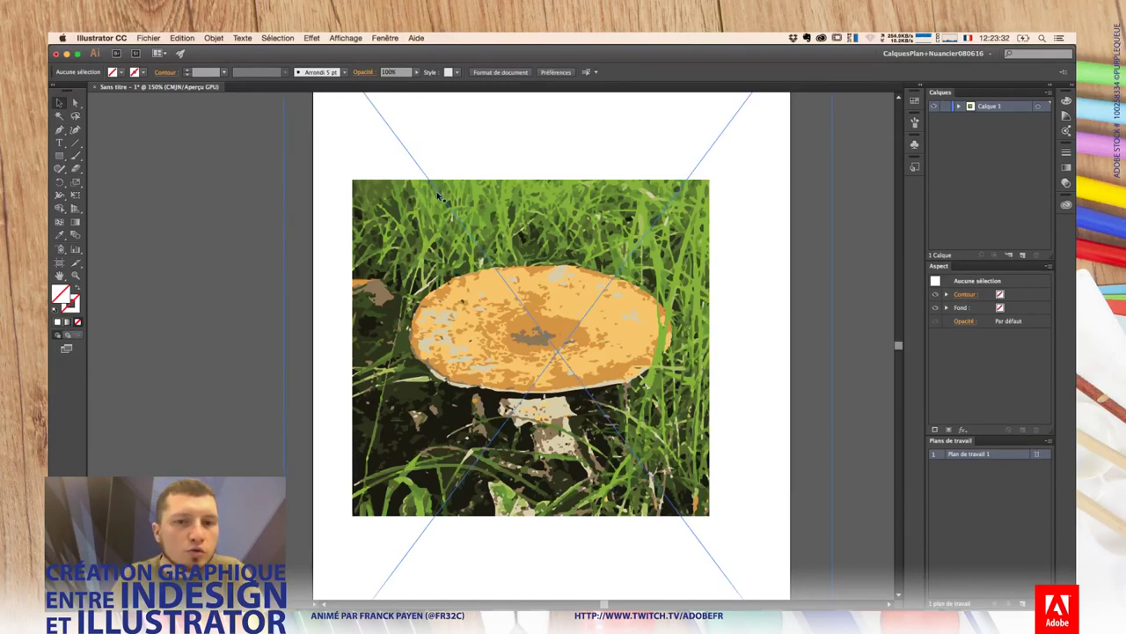
click(58, 143)
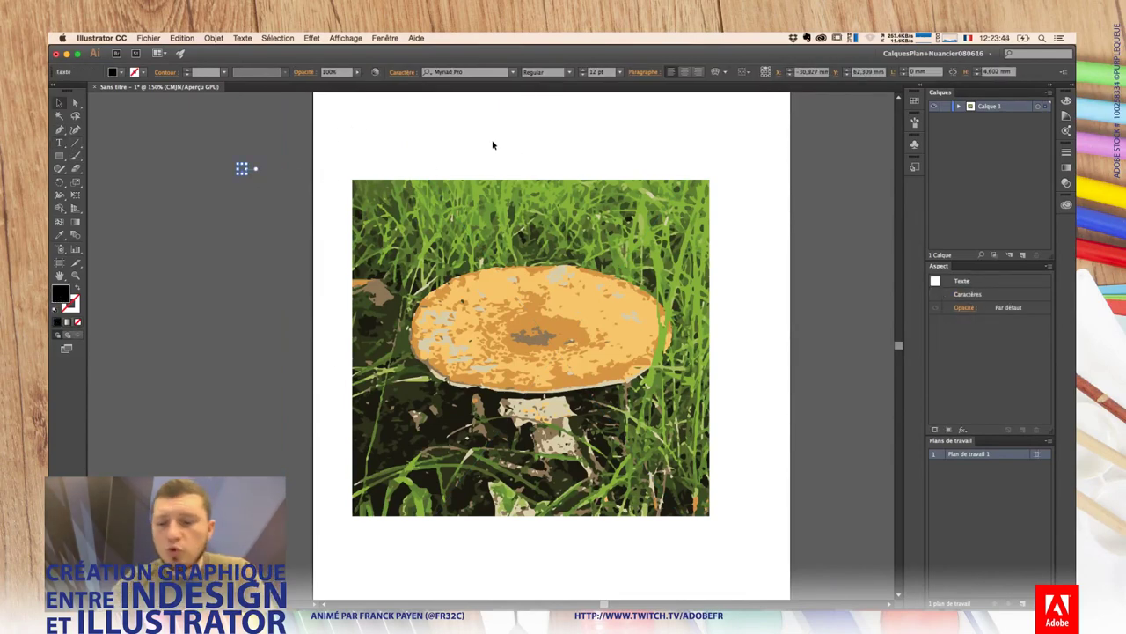
Step: Type the title 'Mon Texte' at 60 pt above the mushroom and nudge it slightly right
key(v)
key(t)
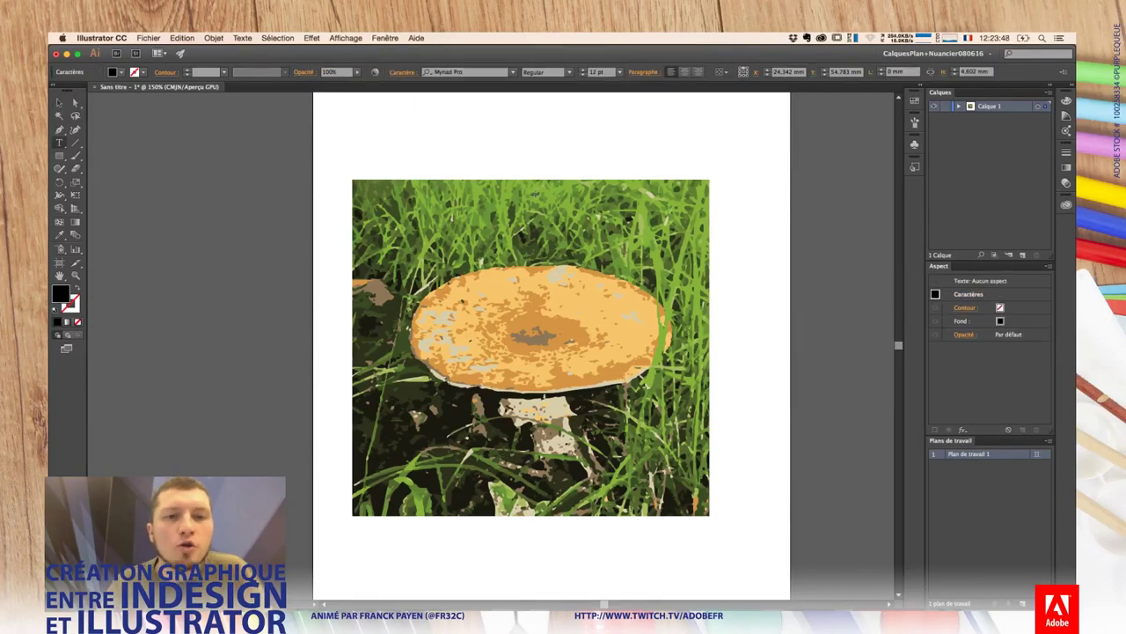
text(30)
key(Return)
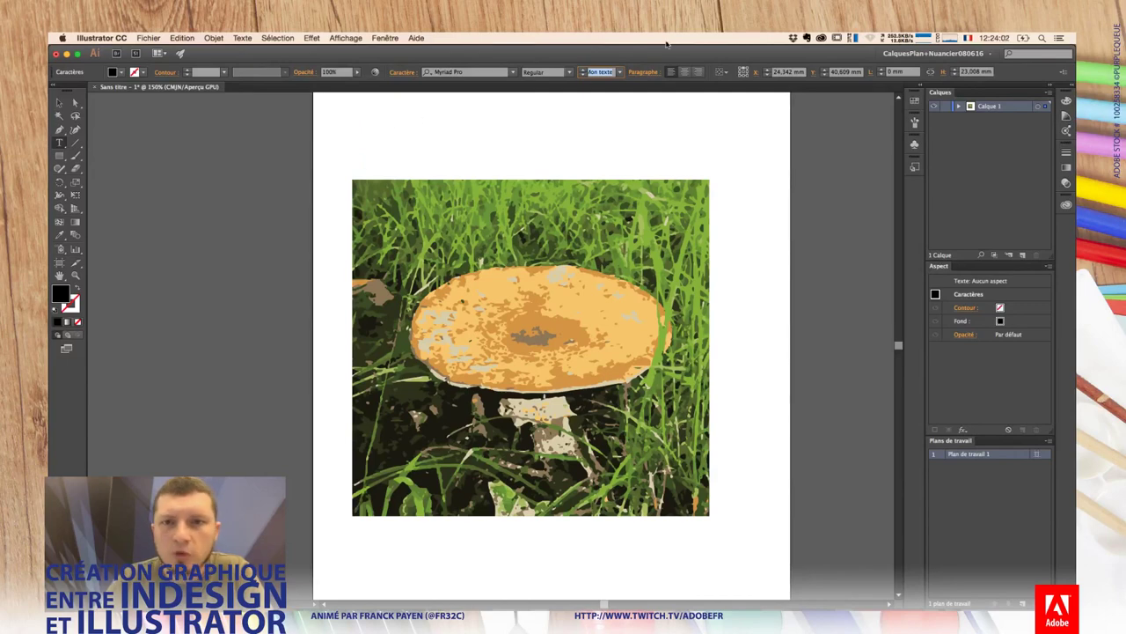
text(60)
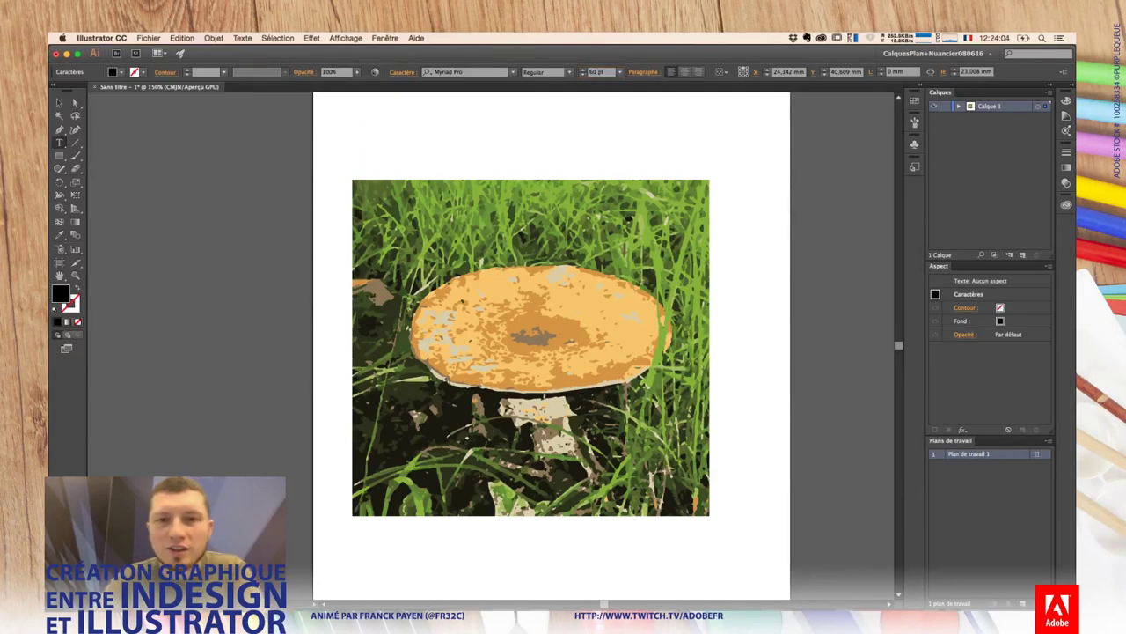
key(Return)
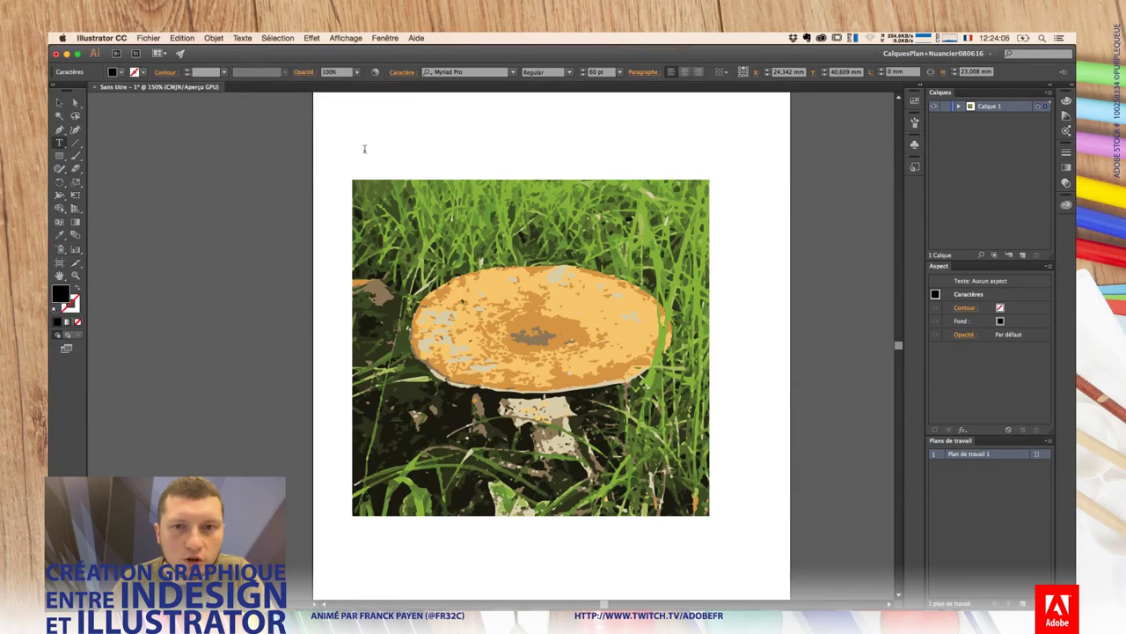
text(Mo)
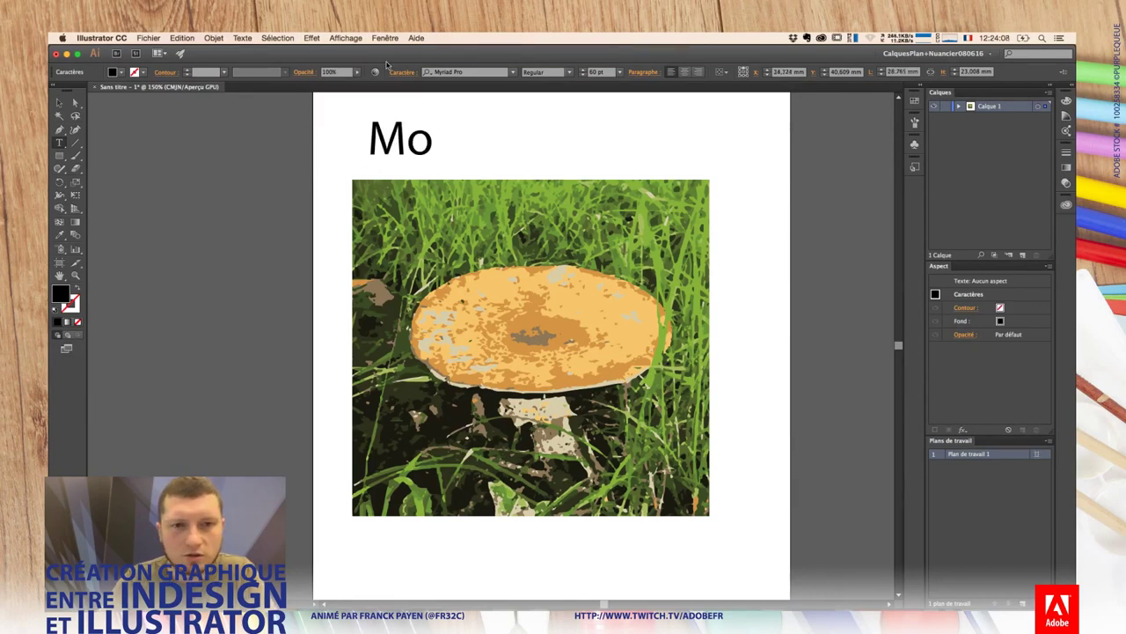
text(n Texte)
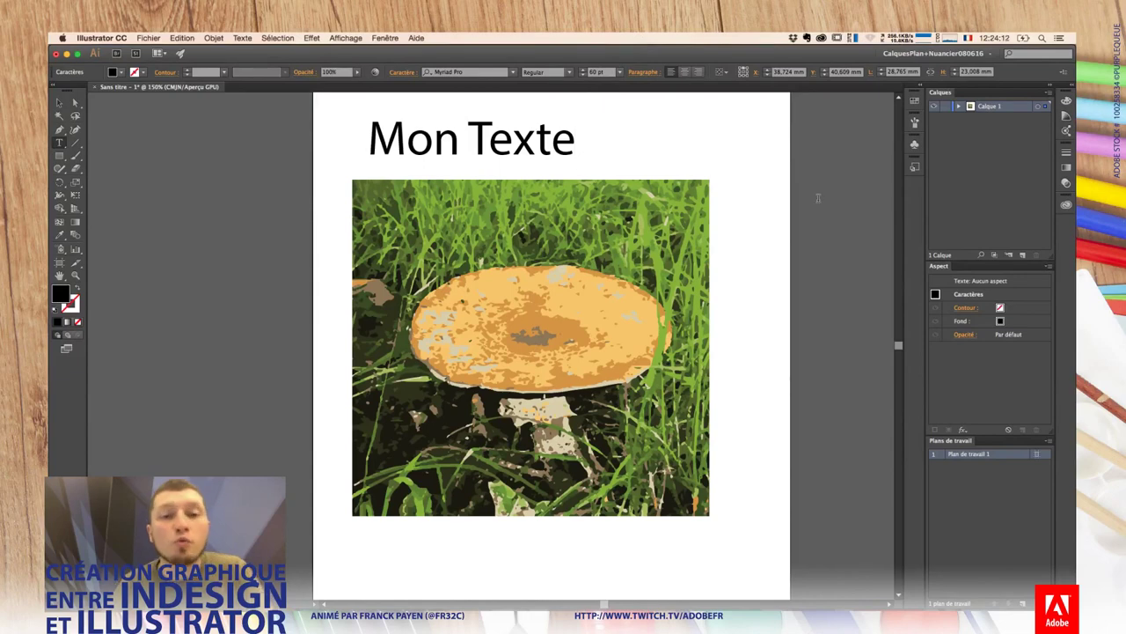
key(Escape)
drag(543, 152, 556, 151)
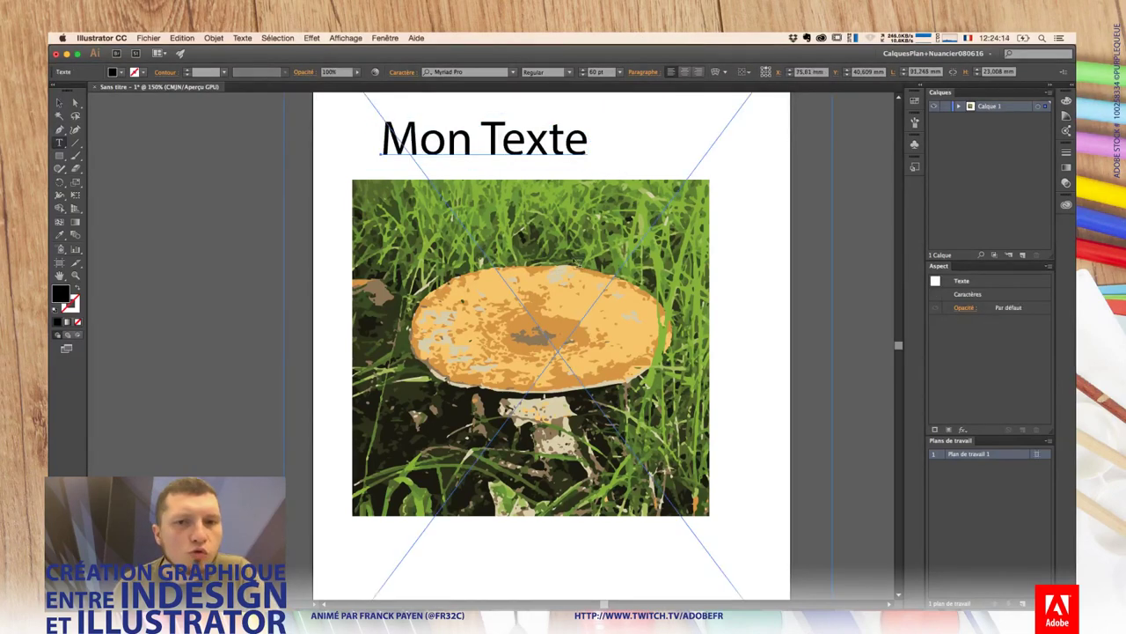
Step: Open the font list for the title
click(513, 72)
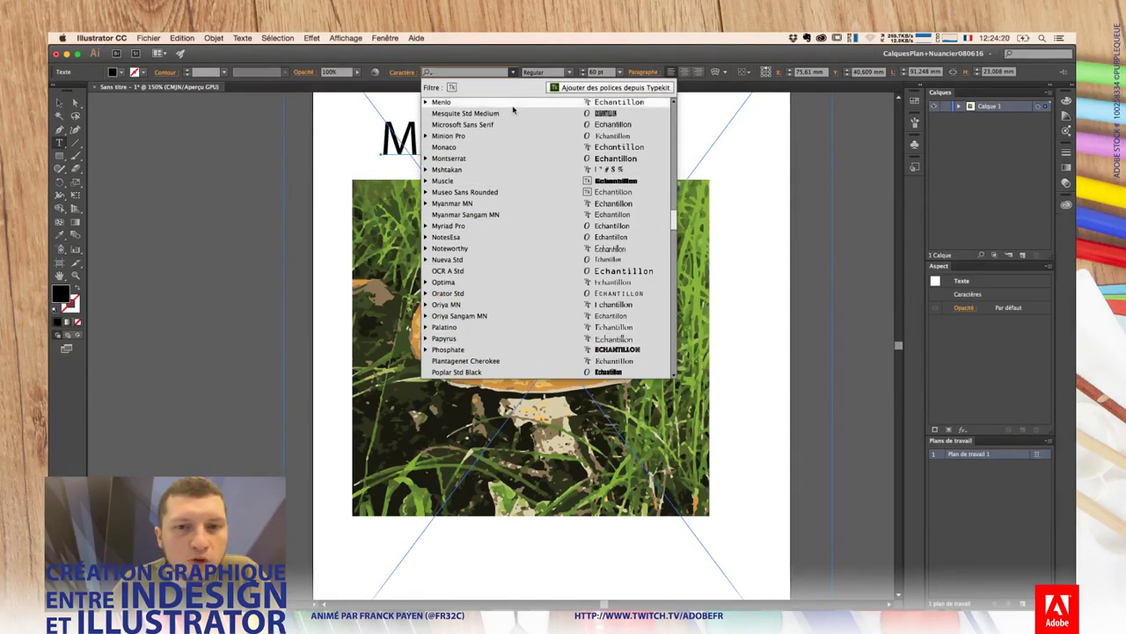
Step: Set the title in the Typekit font More Pro, Cond Black weight
click(451, 88)
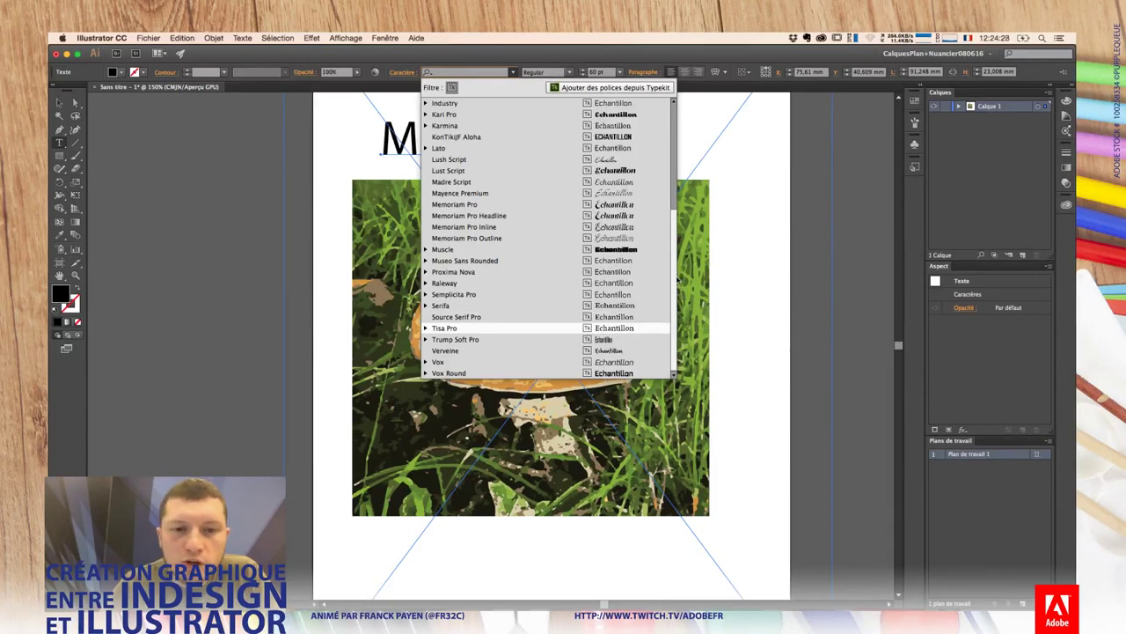
scroll(678, 279, up, 2)
scroll(680, 255, up, 3)
scroll(682, 229, up, 4)
scroll(684, 207, up, 3)
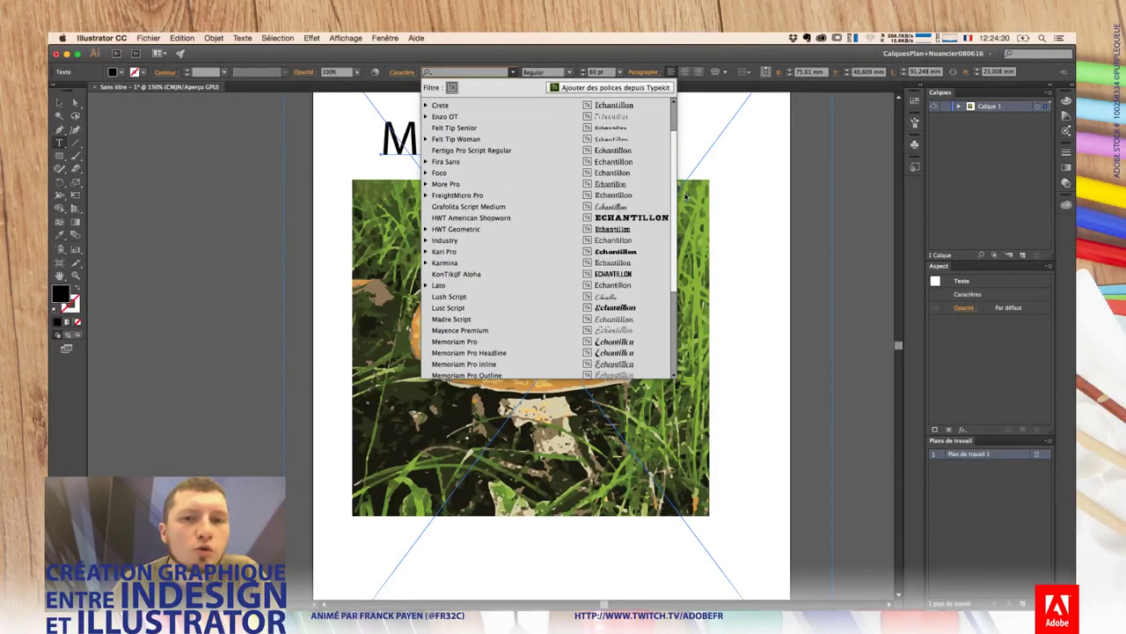
click(495, 184)
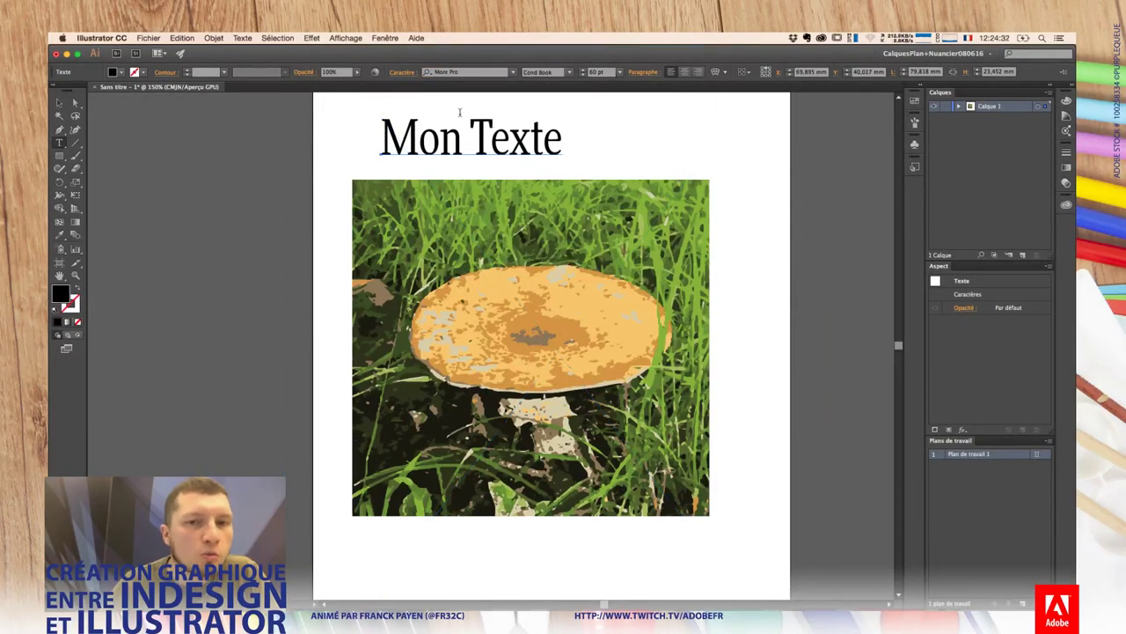
click(569, 72)
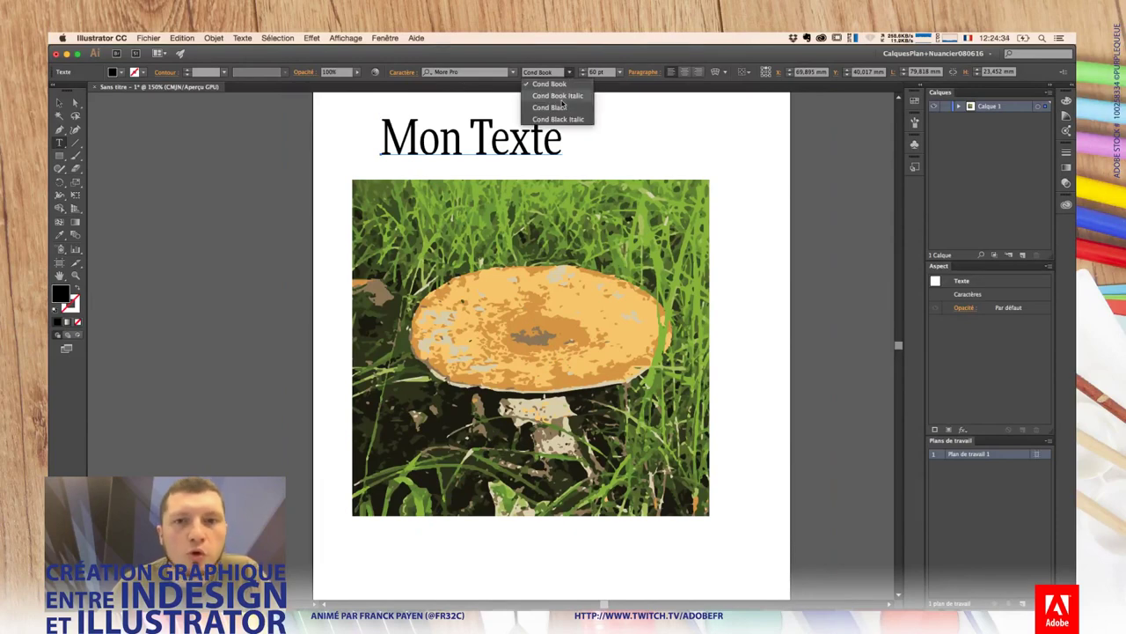
click(568, 111)
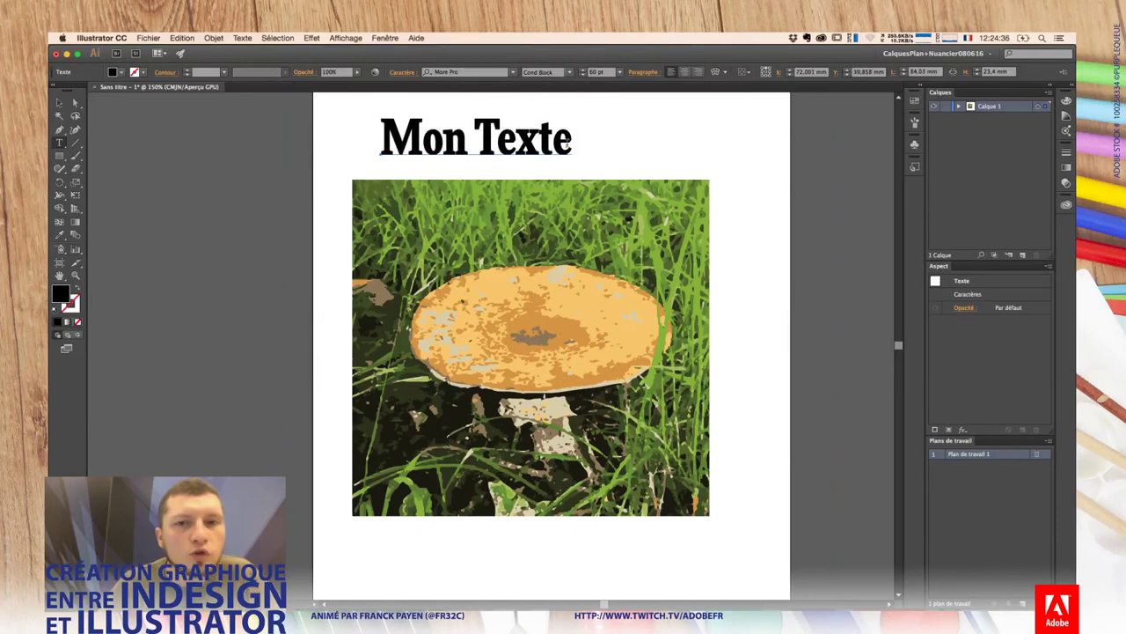
Step: Move the title onto the mushroom picture and scale it to about 100 pt
super+click(514, 136)
drag(514, 106, 509, 204)
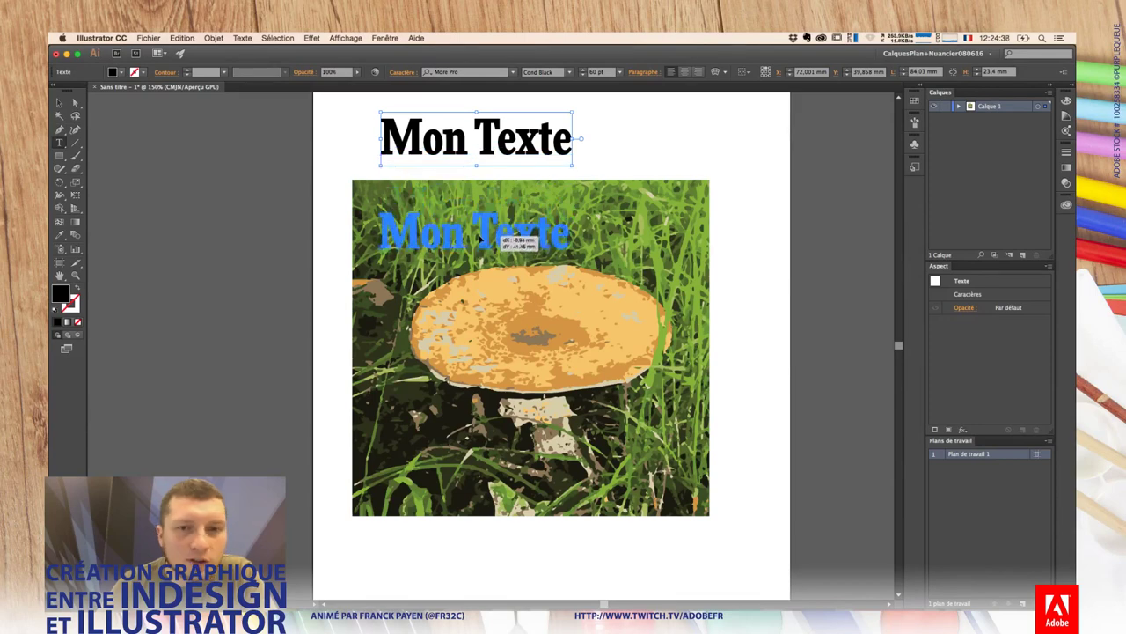
key(s)
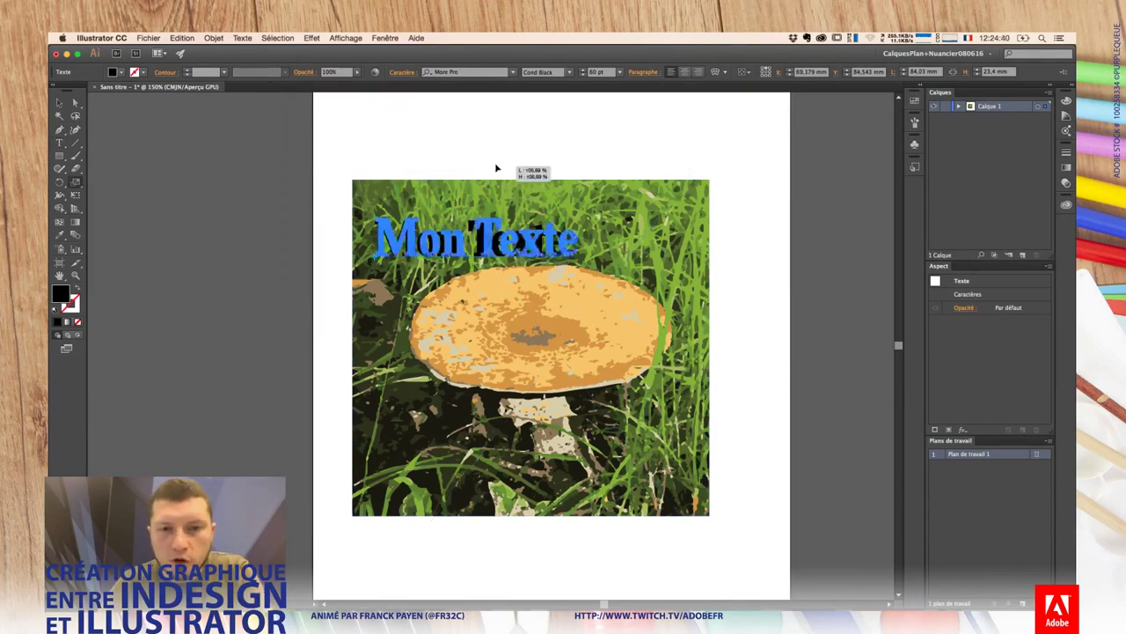
drag(495, 166, 555, 118)
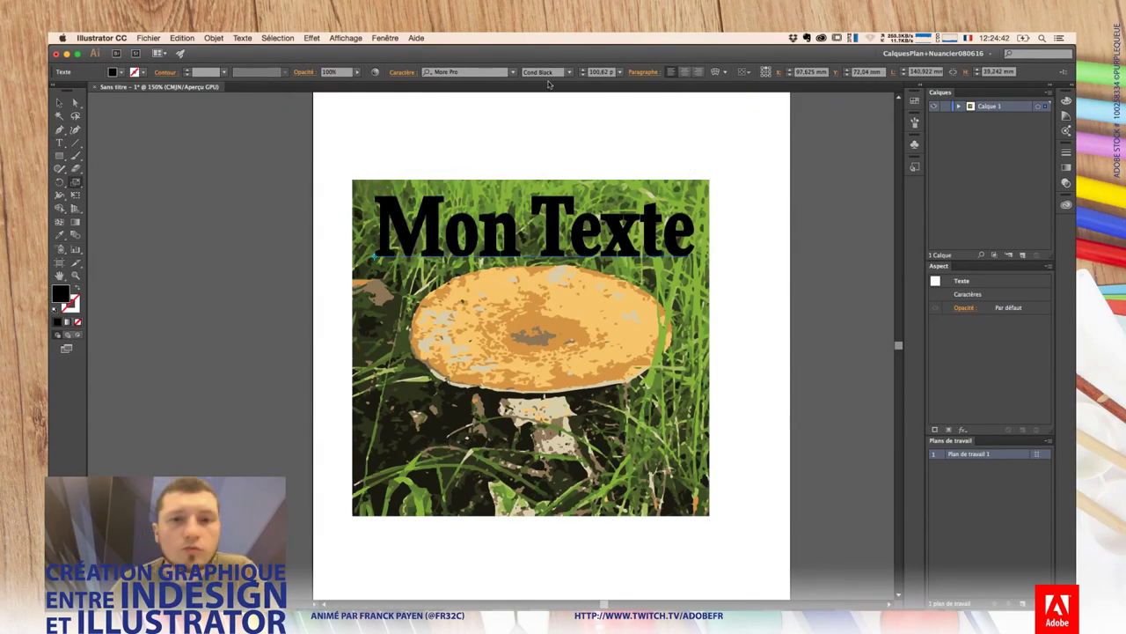
Step: Make the title white, try Foco Black, and shrink it to fit the picture
click(121, 73)
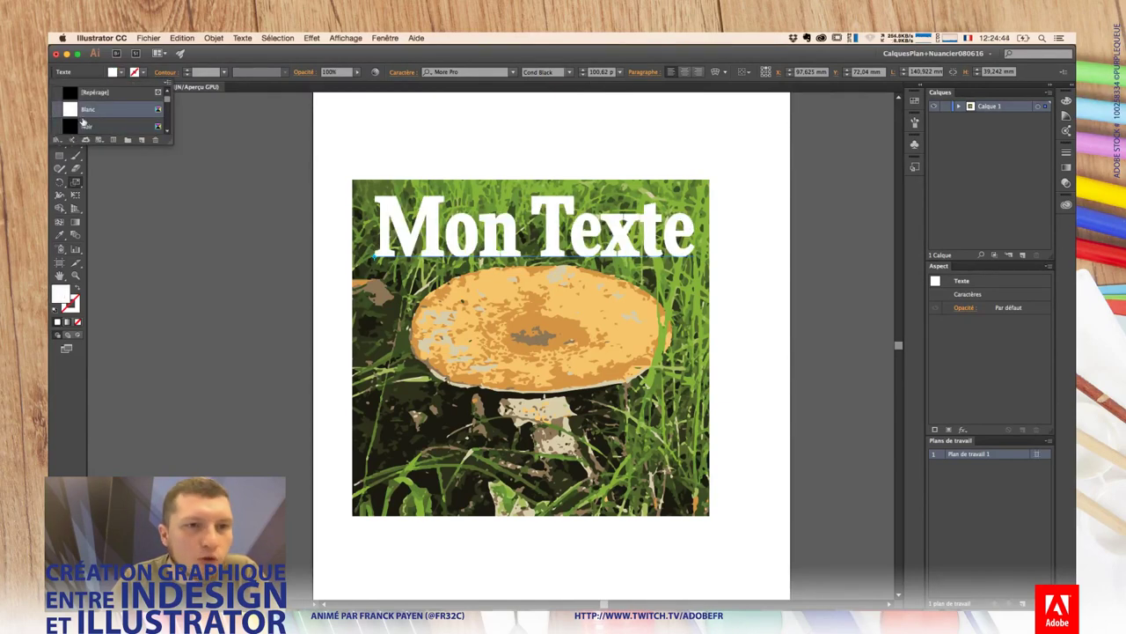
click(84, 109)
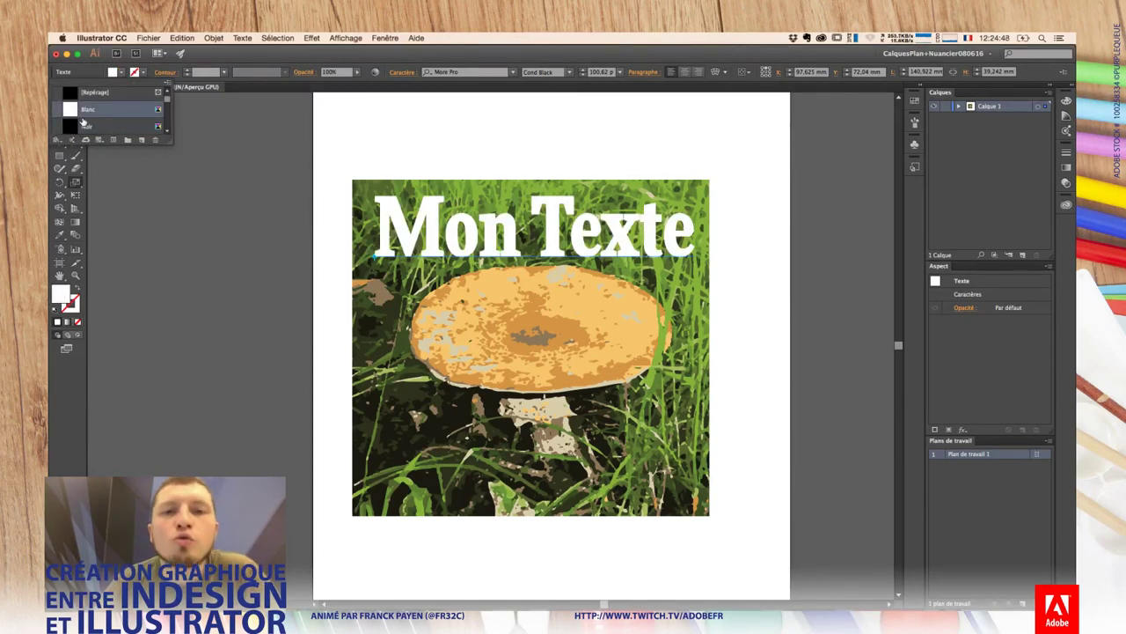
click(511, 74)
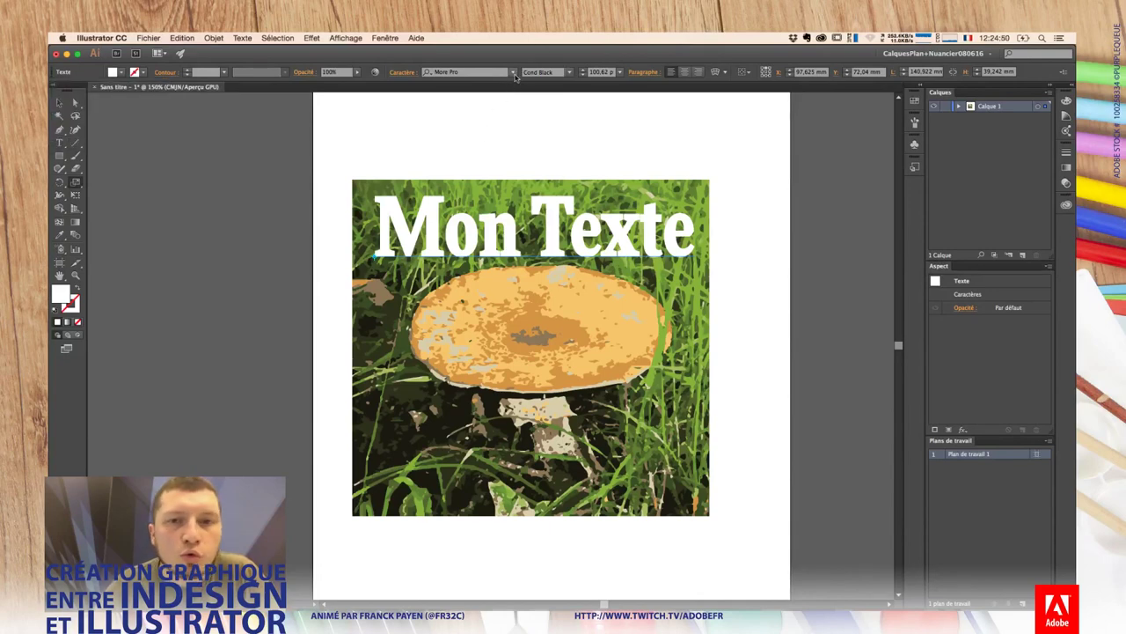
click(514, 74)
click(461, 176)
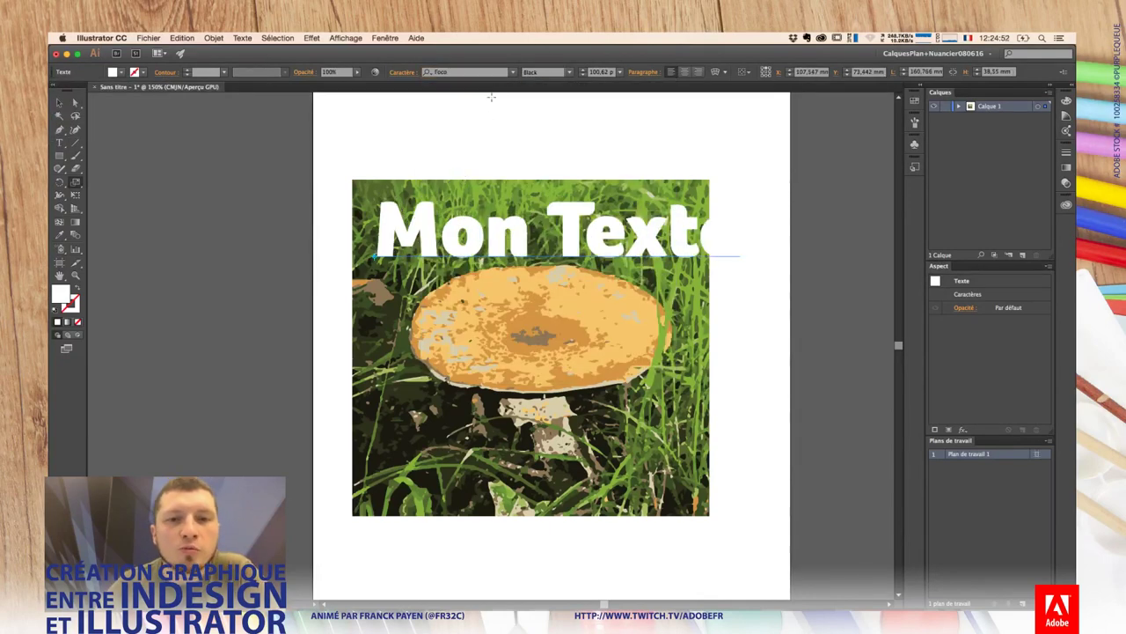
drag(591, 171, 549, 163)
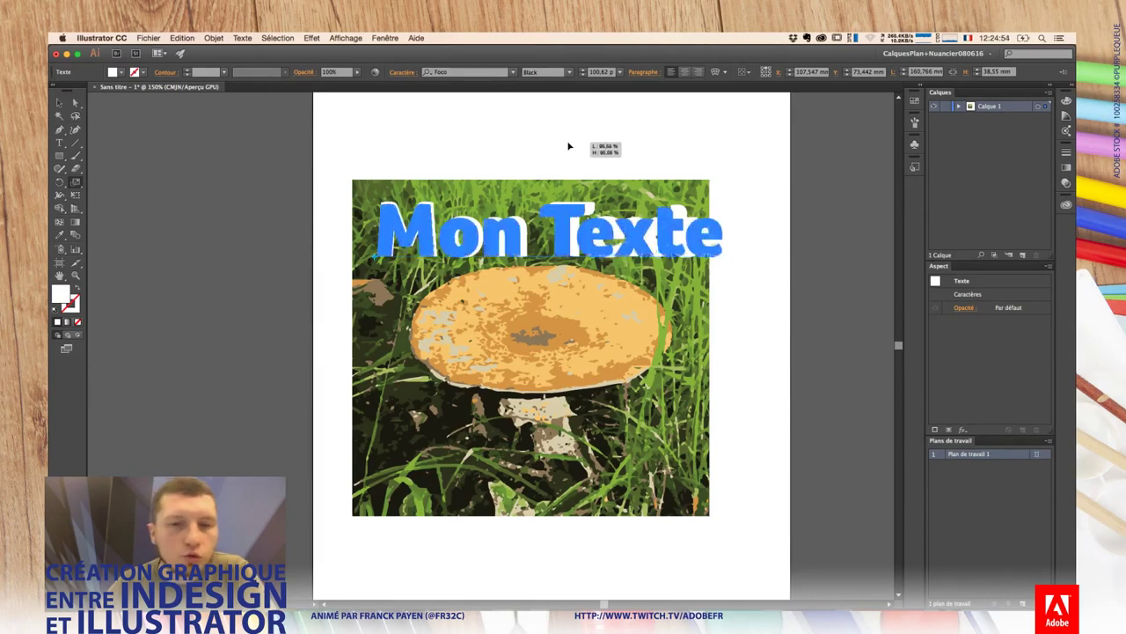
Step: Search fonts for 'Min' and preview alternatives, settling on FreightMicro Pro
click(514, 72)
key(Escape)
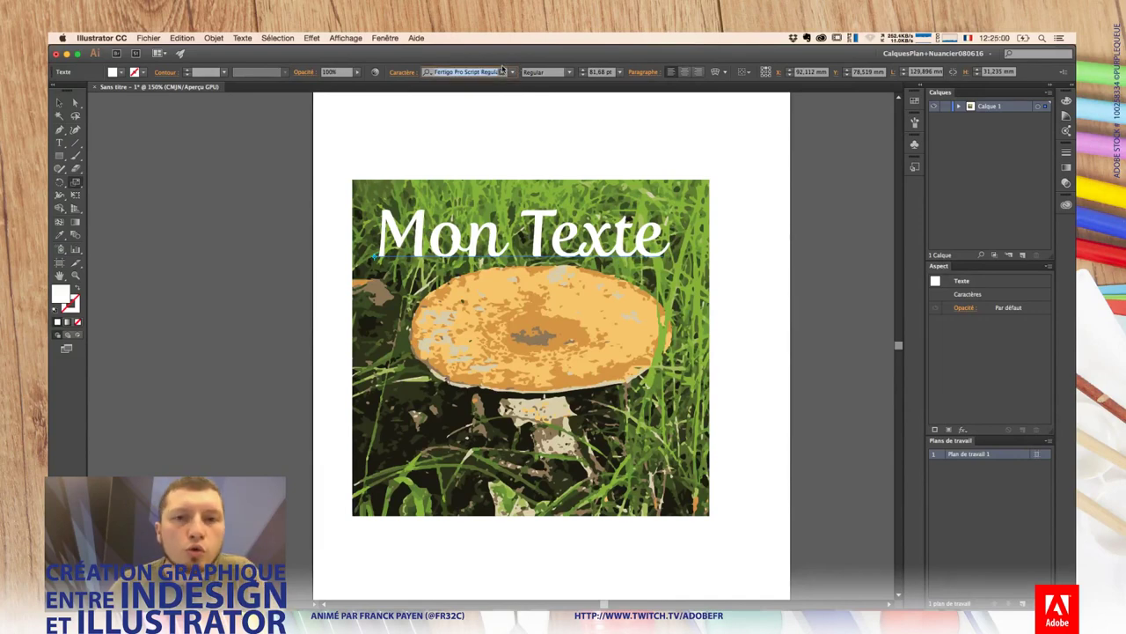
text(Mi)
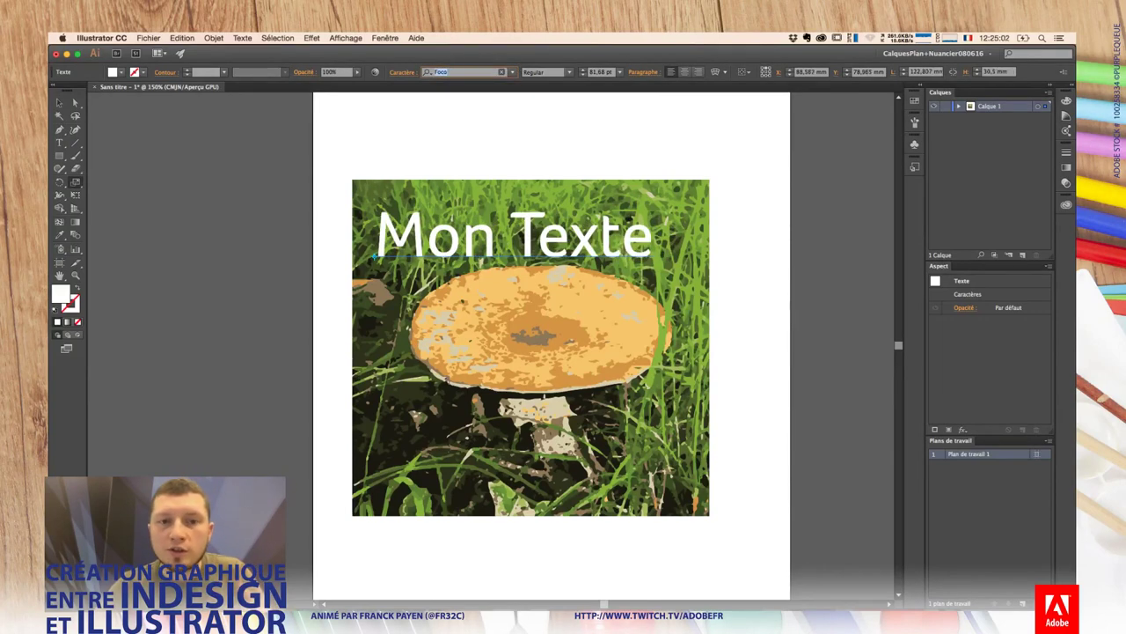
text(n)
key(Up)
key(Up)
key(Up)
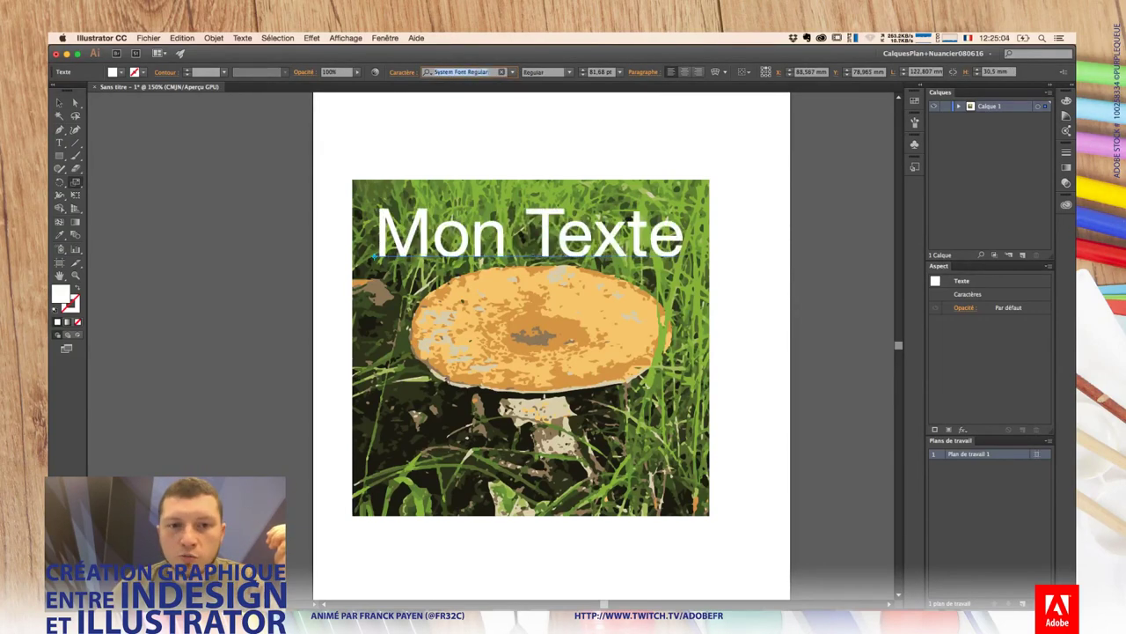
key(Up)
key(Up)
key(Up)
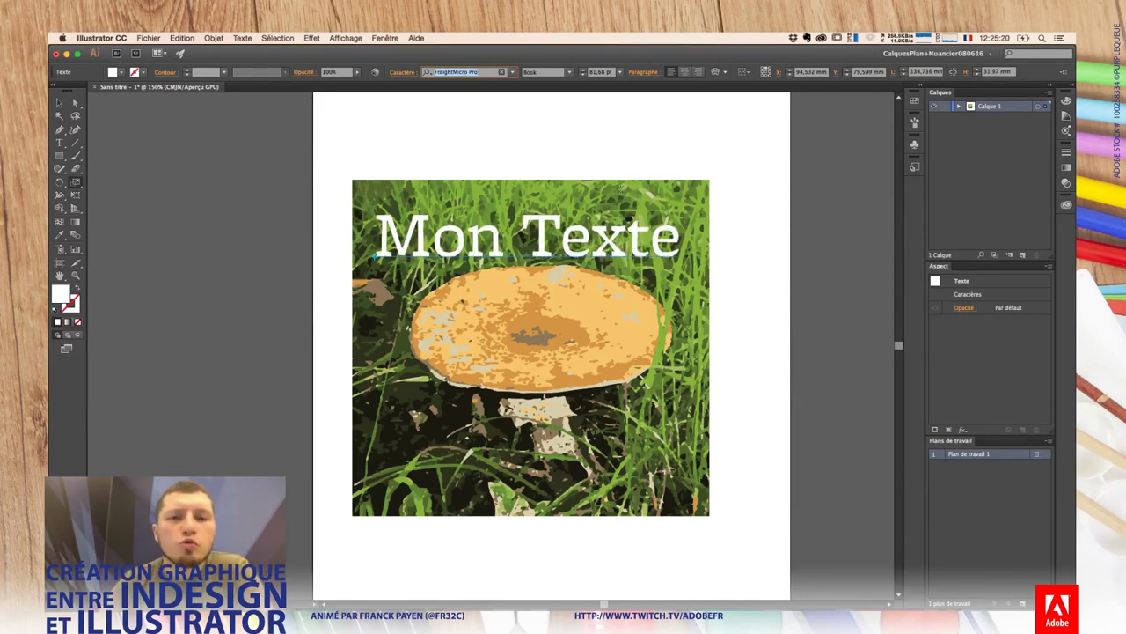
key(Escape)
Step: Move the title higher on the picture and reselect it
click(836, 322)
scroll(779, 329, down, 3)
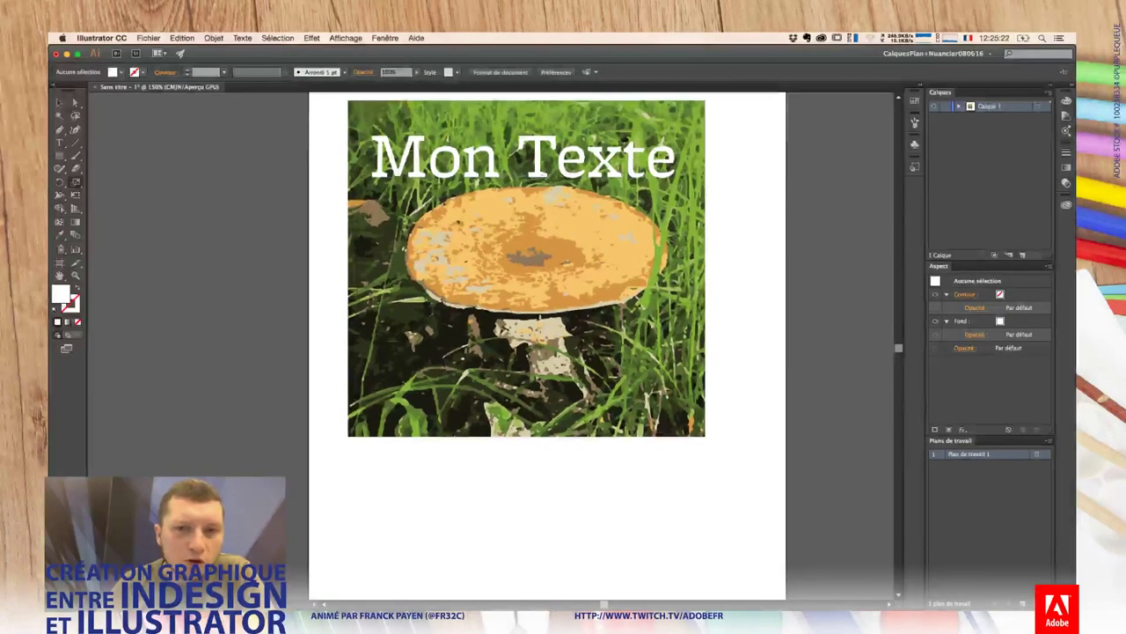
drag(566, 166, 566, 139)
scroll(771, 211, up, 3)
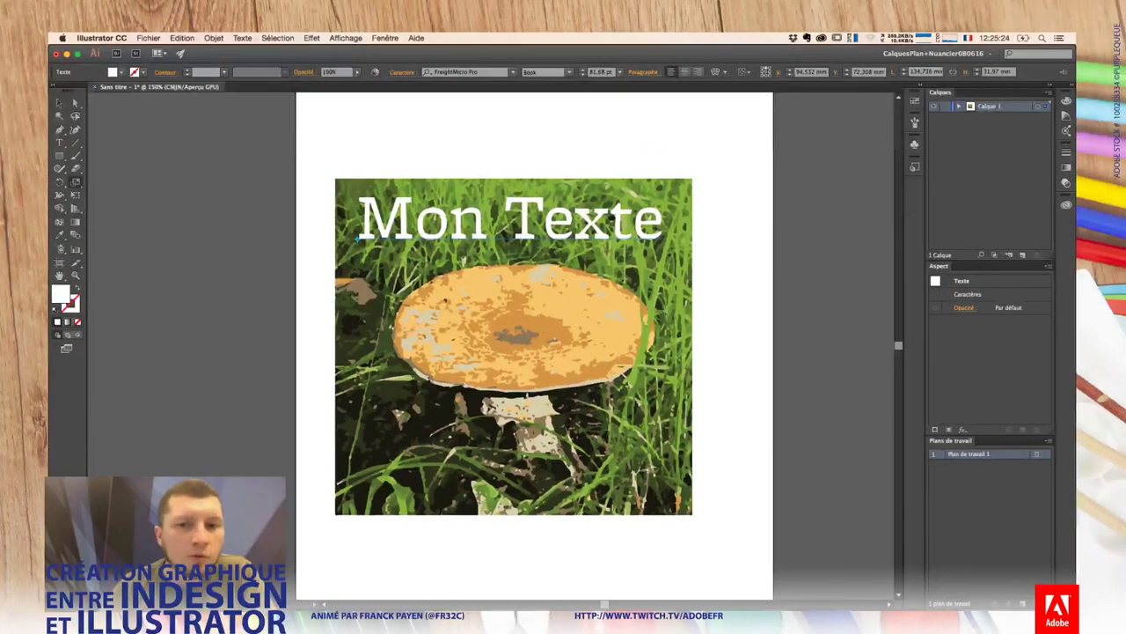
click(607, 115)
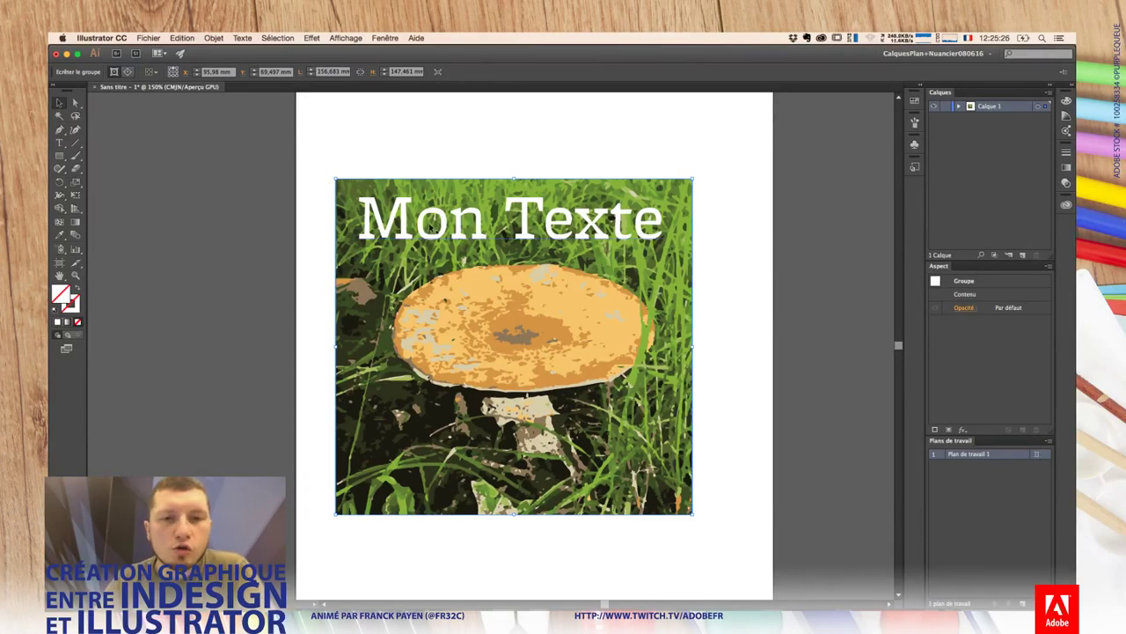
click(444, 227)
Step: Justify the title and set it to All Caps
click(641, 73)
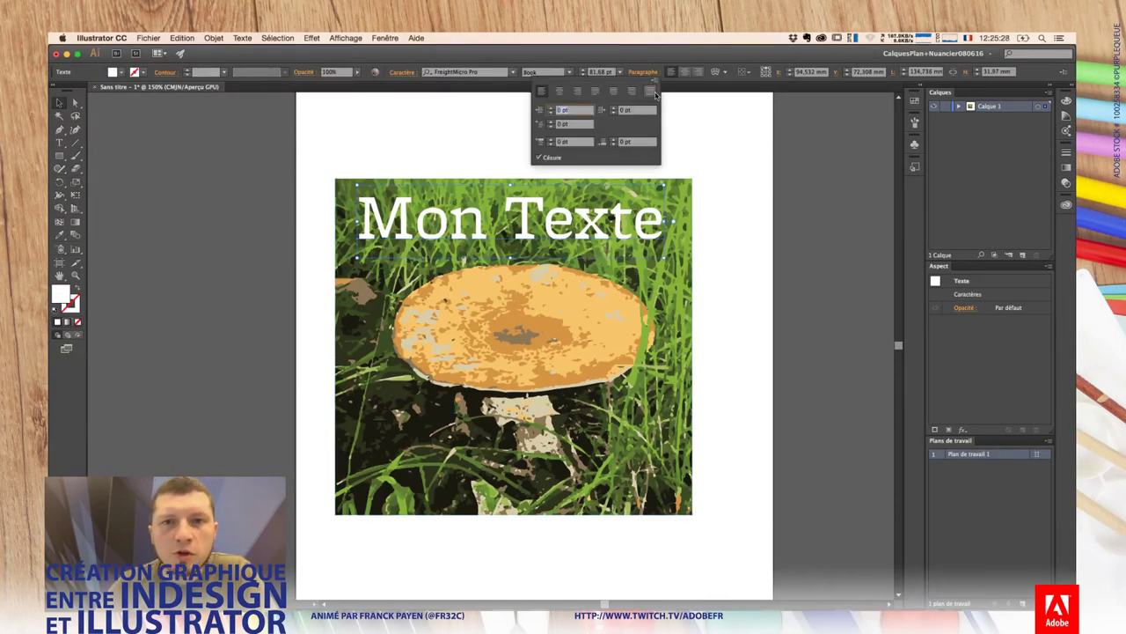
click(645, 74)
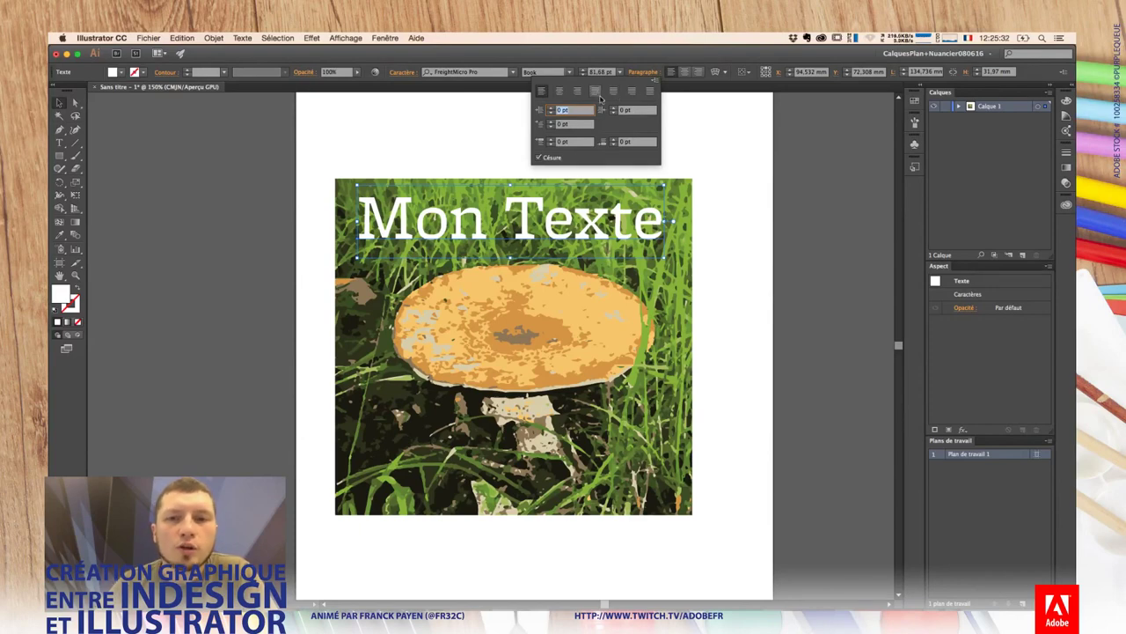
click(596, 91)
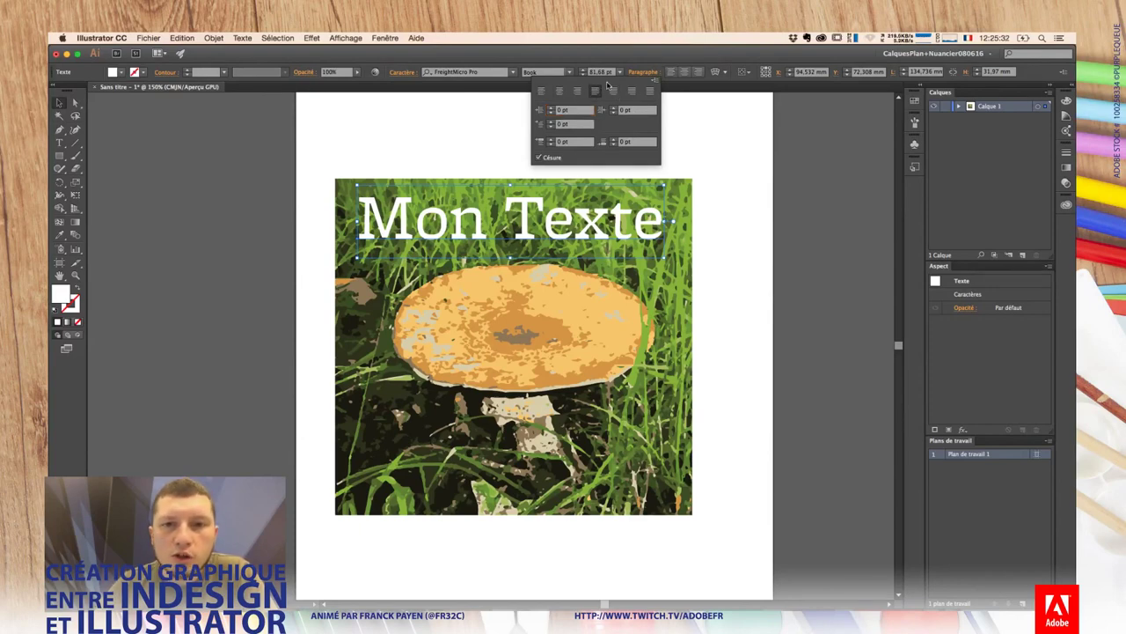
click(402, 73)
click(298, 199)
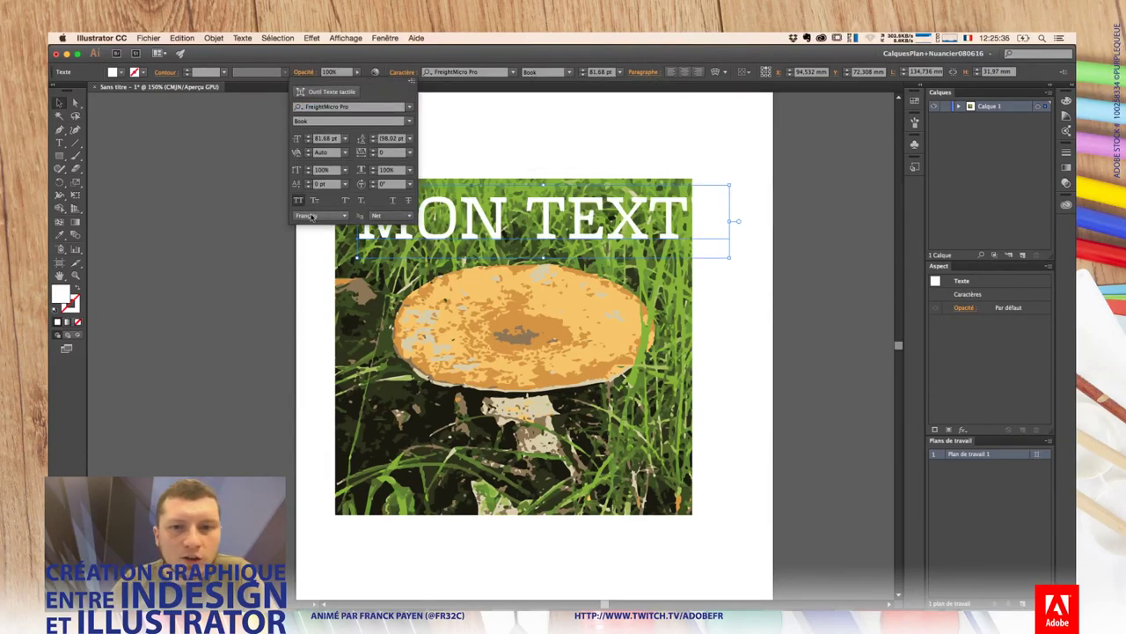
click(401, 61)
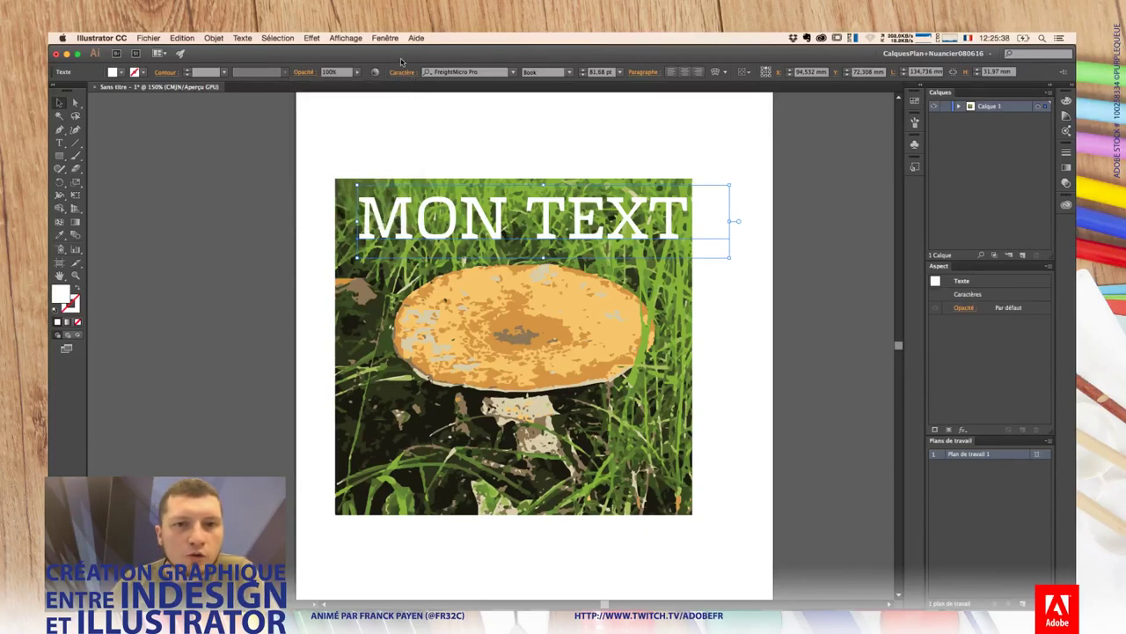
Step: Set the title font to Vox Round Bold
click(485, 70)
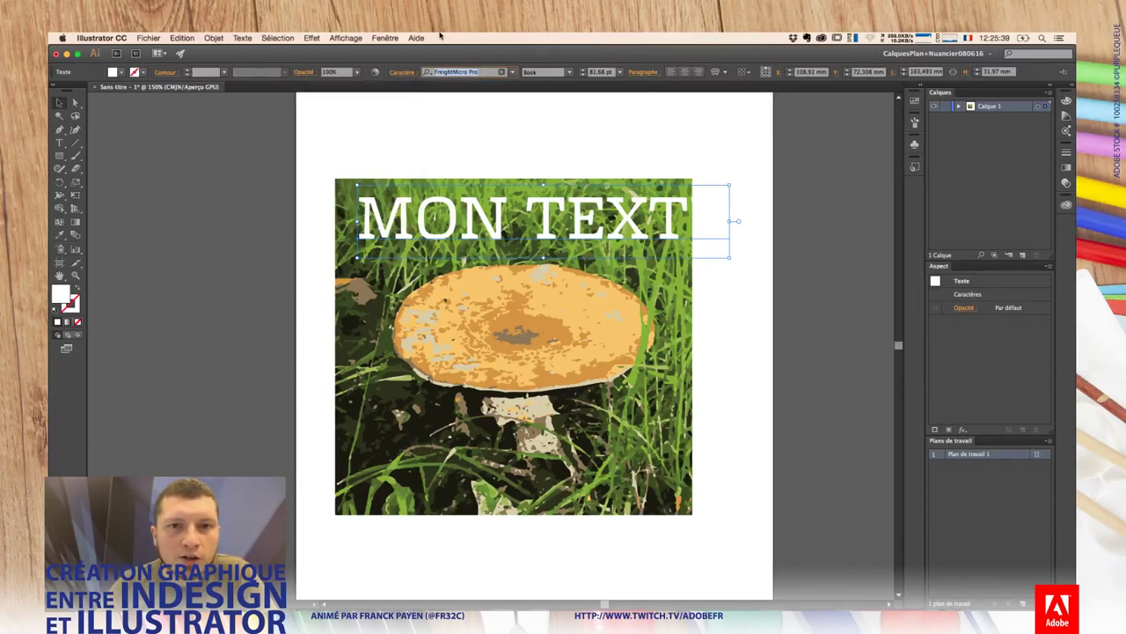
click(510, 71)
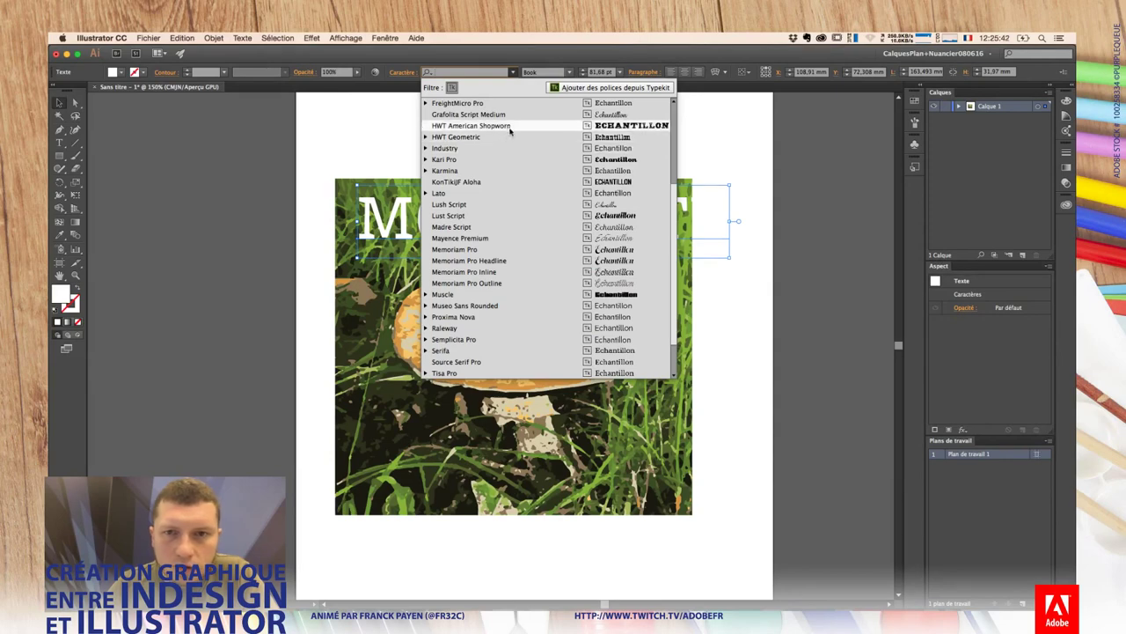
scroll(510, 129, up, 2)
scroll(512, 149, up, 3)
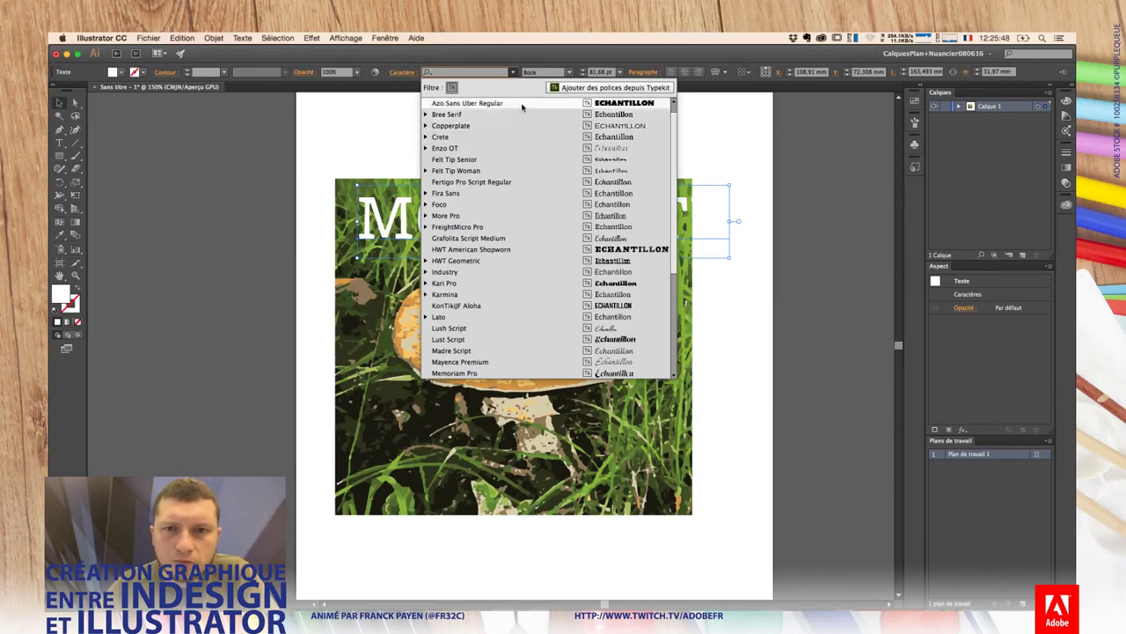
scroll(520, 299, down, 5)
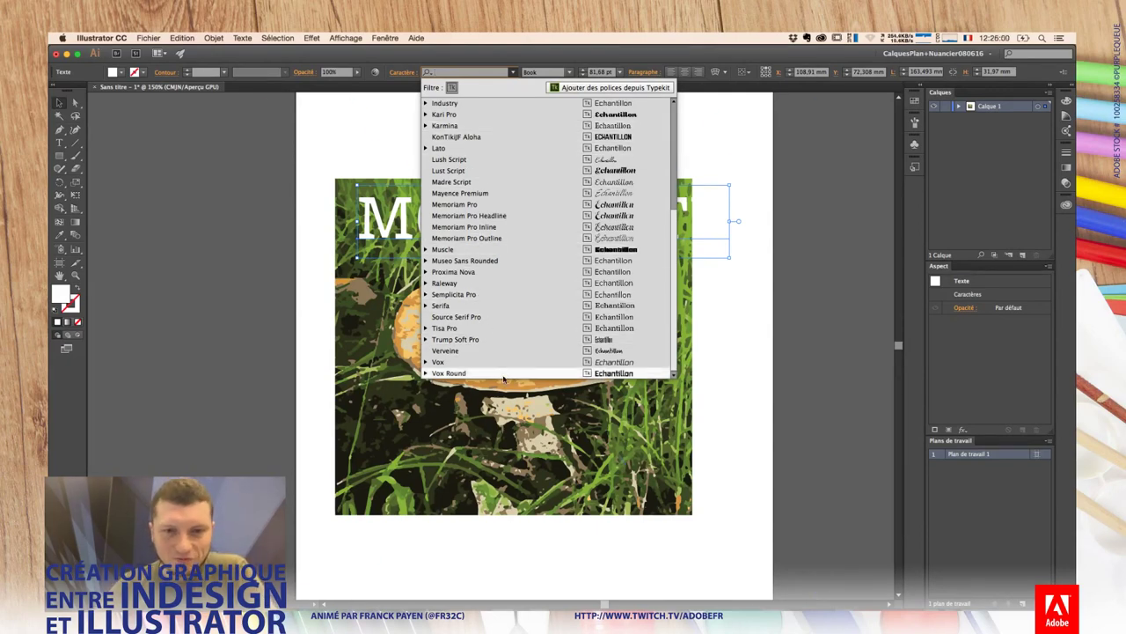
click(503, 375)
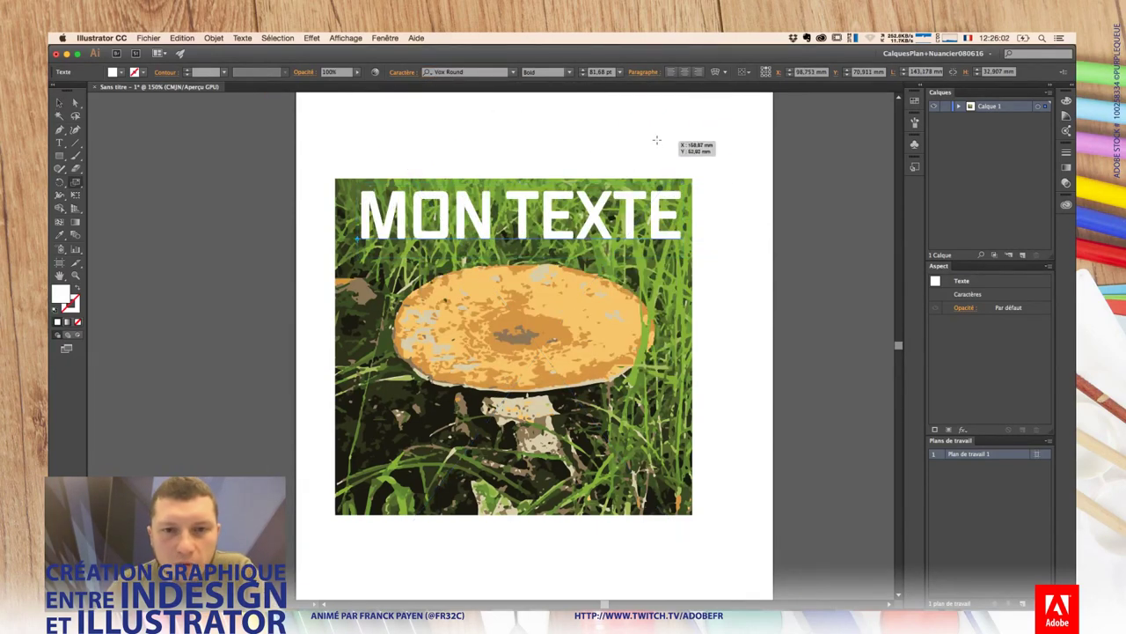
Step: Scale the title to 93.13 pt across the picture and activate the Touch Type tool
mouse_move(656, 139)
mouse_down()
mouse_move(649, 206)
mouse_move(601, 211)
mouse_up()
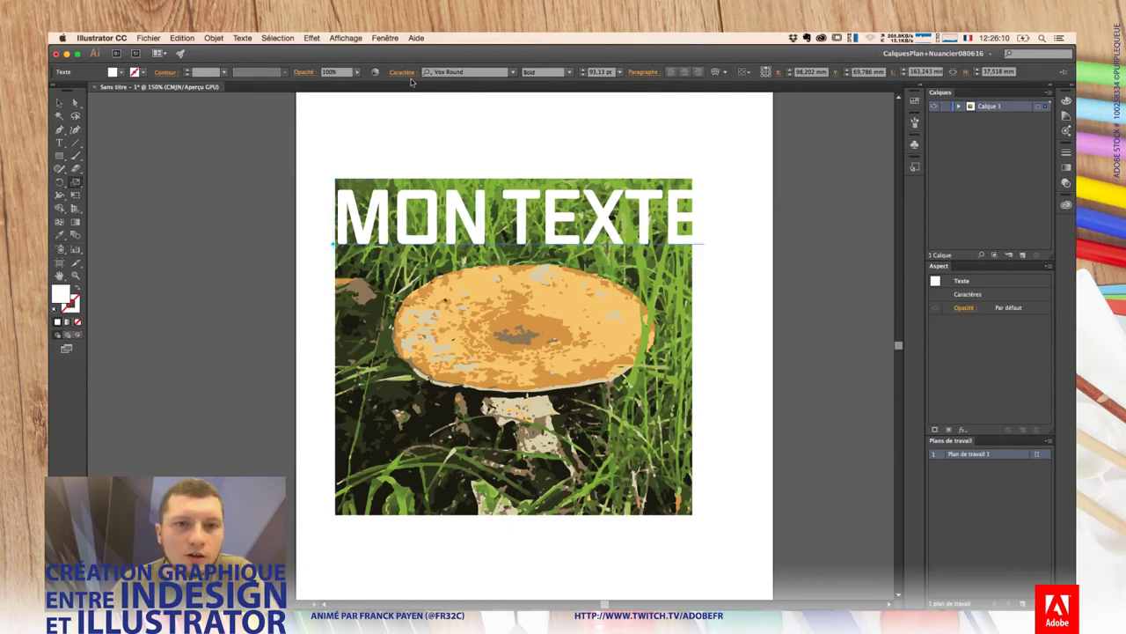
click(402, 72)
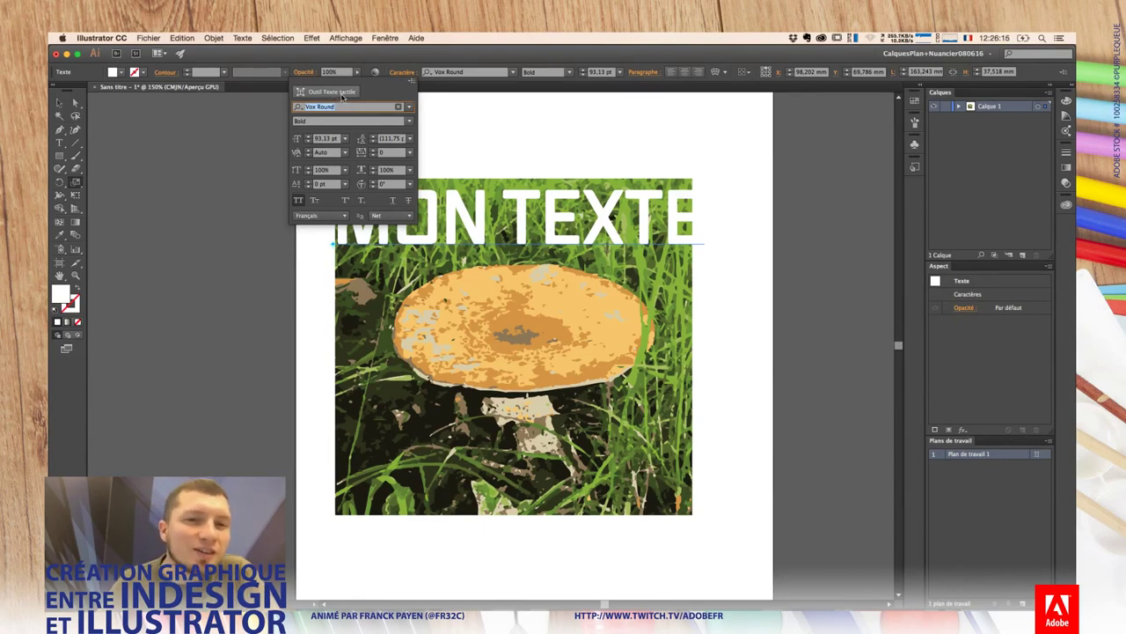
click(348, 96)
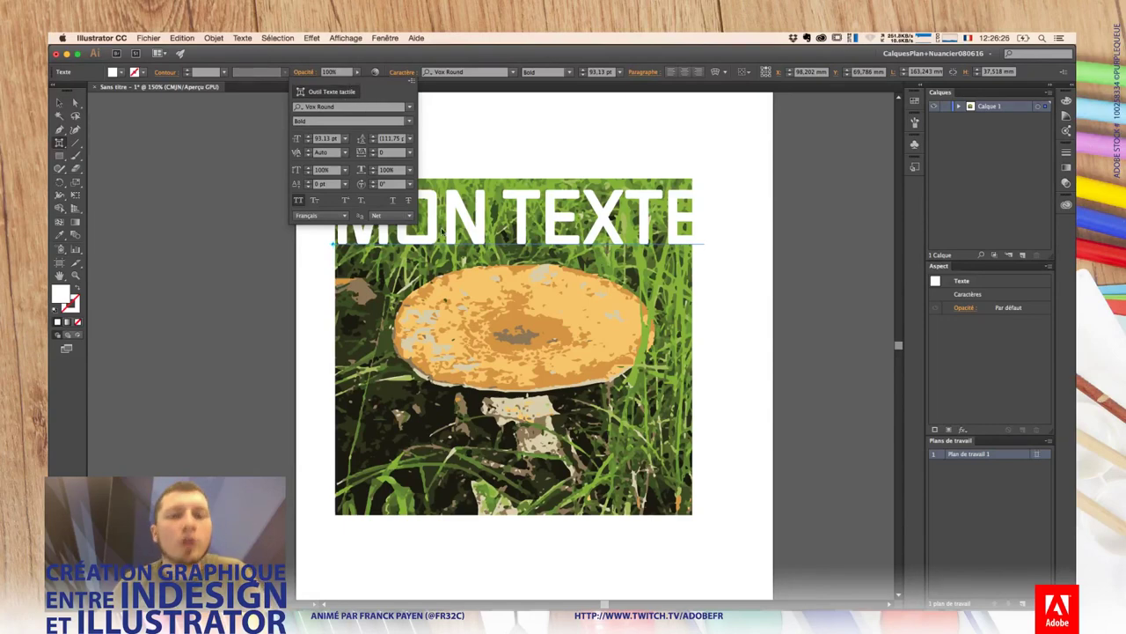
click(399, 60)
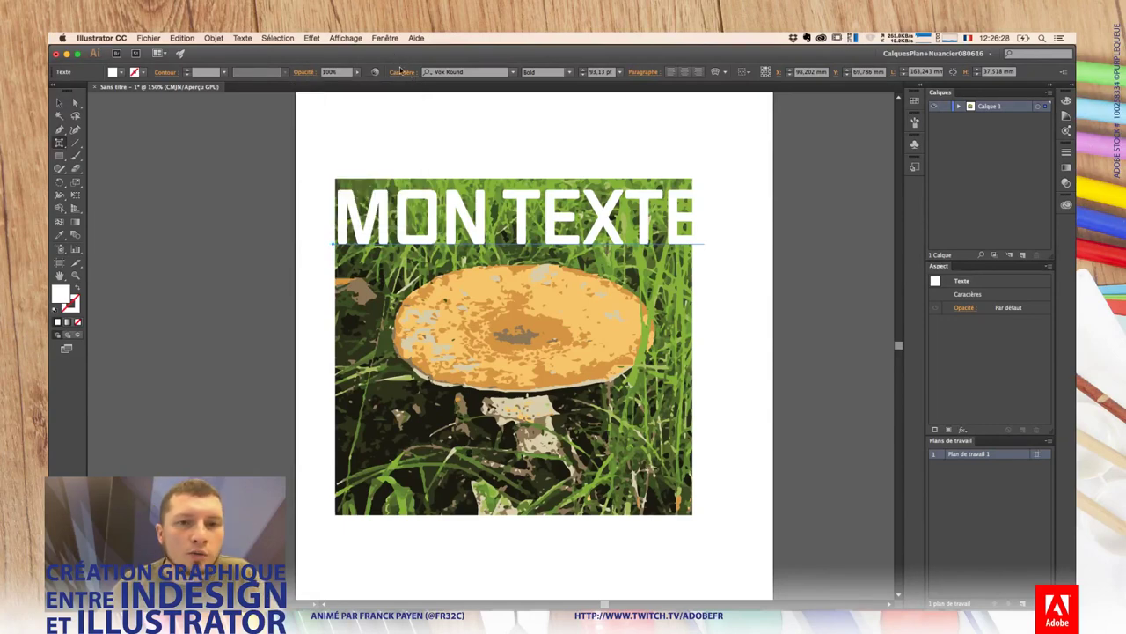
Step: Lower the O and N of MON and raise the T of TEXTE above the line
triple_click(403, 211)
mouse_move(401, 207)
mouse_down()
mouse_move(425, 219)
mouse_move(469, 212)
mouse_up()
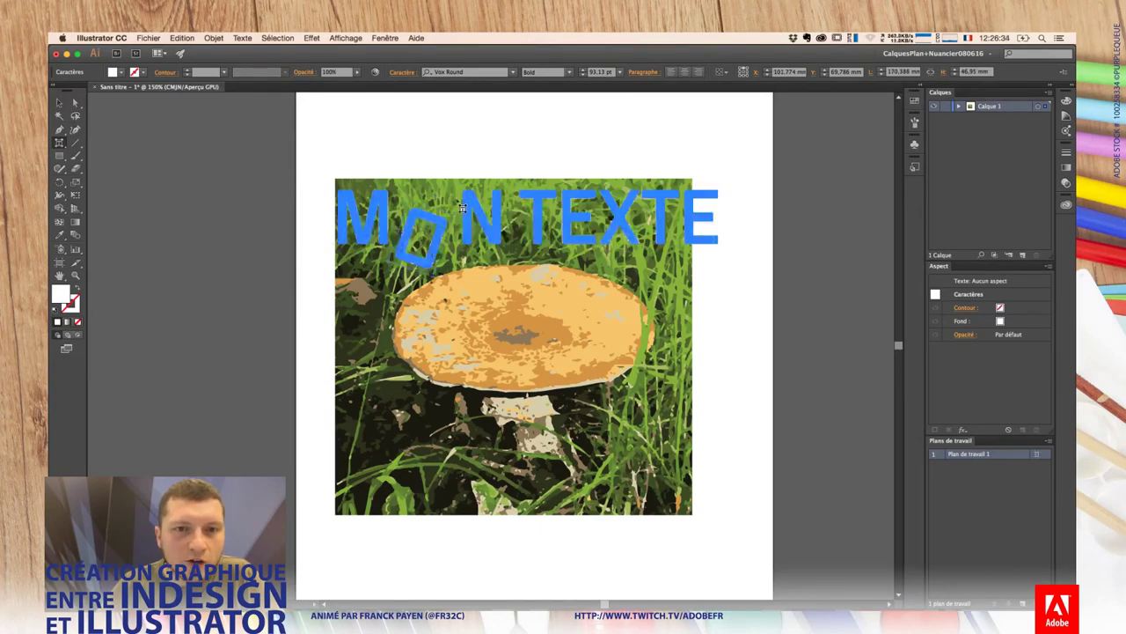
mouse_move(466, 212)
mouse_down()
mouse_move(403, 212)
mouse_move(454, 235)
mouse_up()
click(439, 204)
click(504, 205)
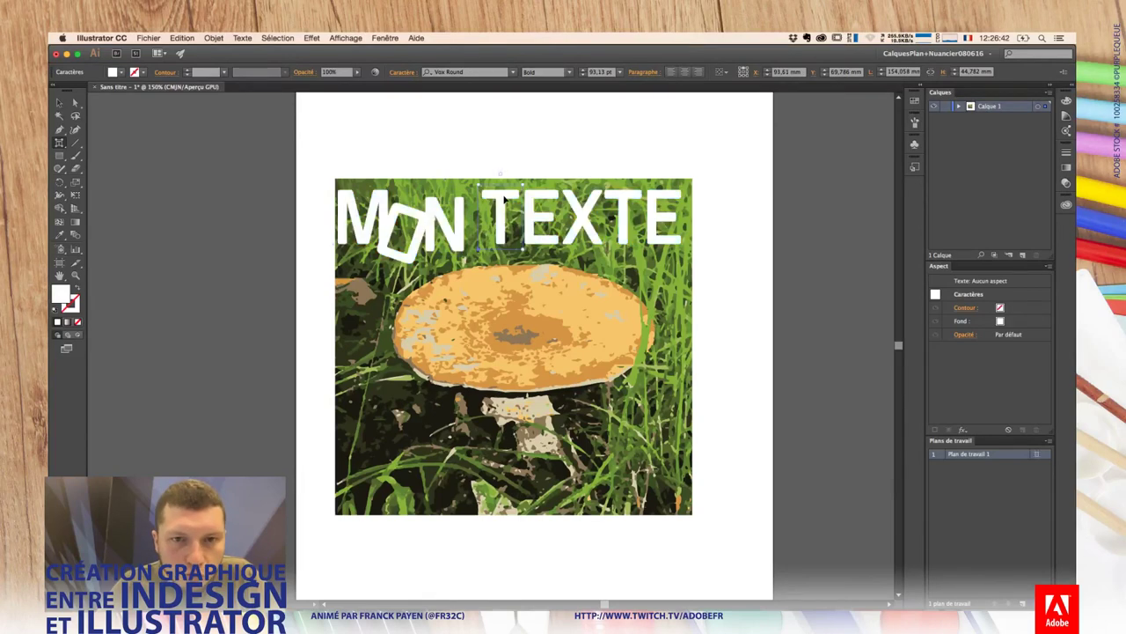
mouse_move(485, 201)
mouse_down()
mouse_move(592, 220)
mouse_move(604, 211)
mouse_up()
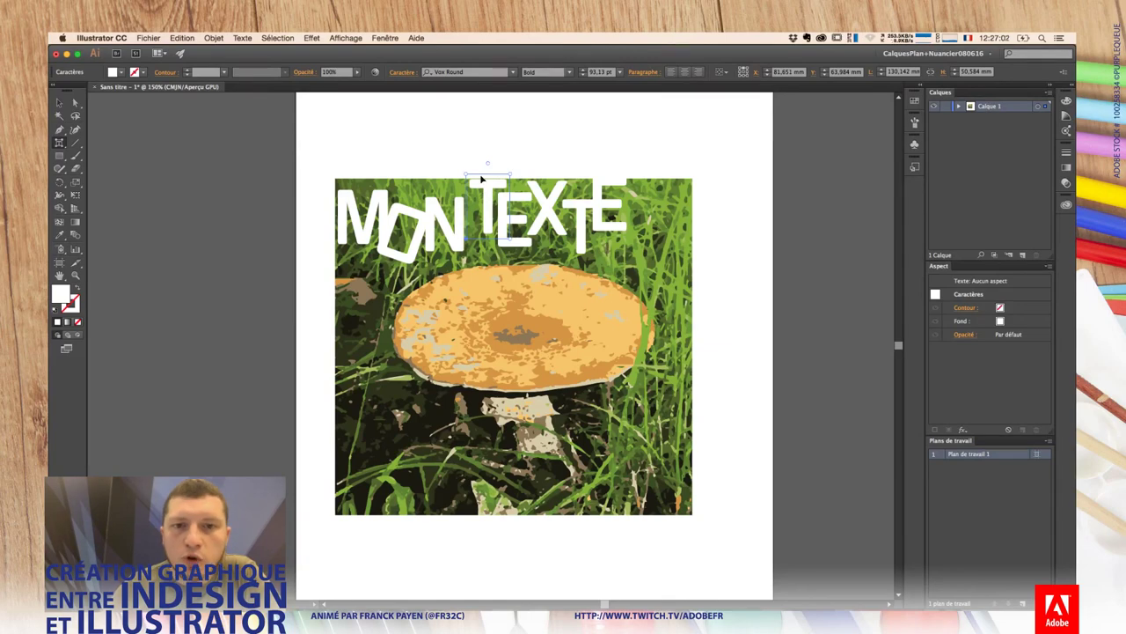
key(Up)
key(Up)
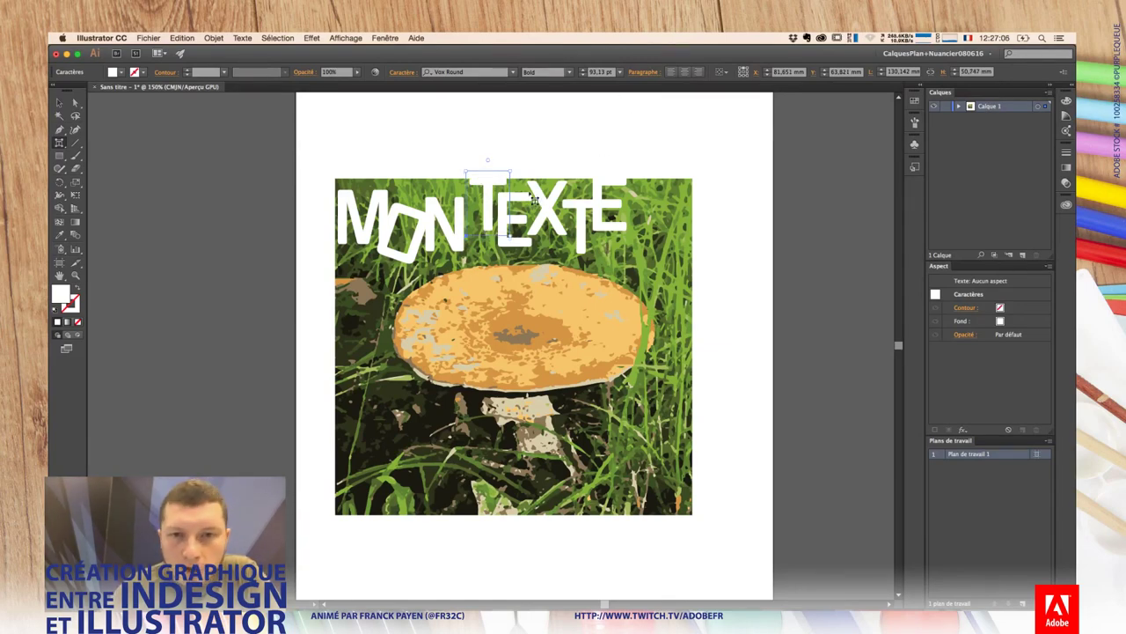
Step: Check the E, O and T offset and rotation values in the Character panel
click(532, 203)
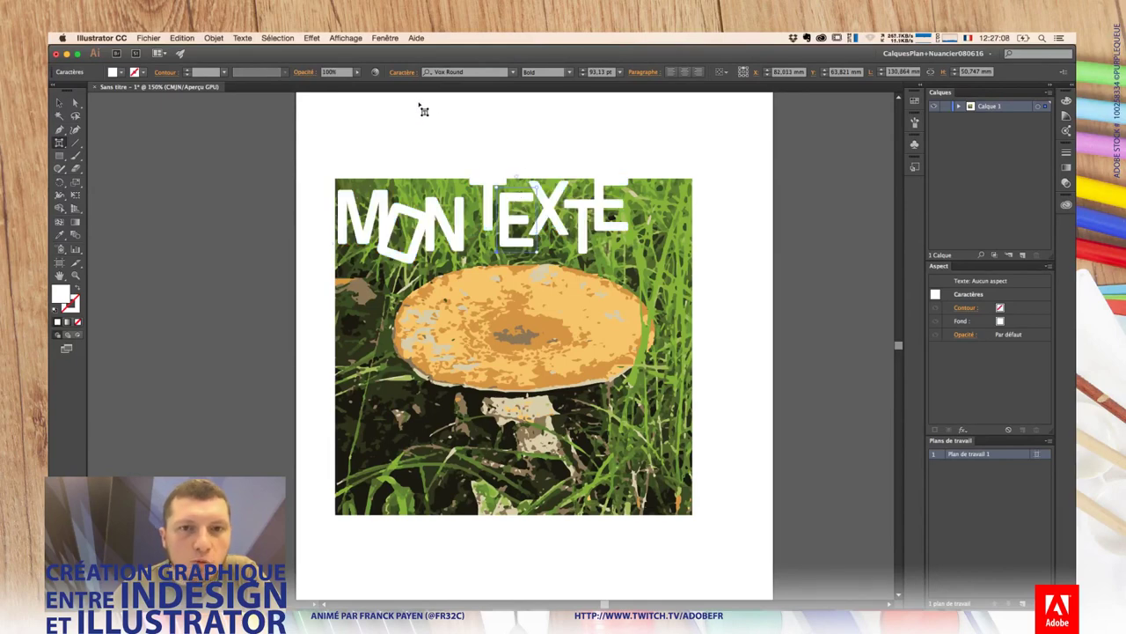
click(402, 73)
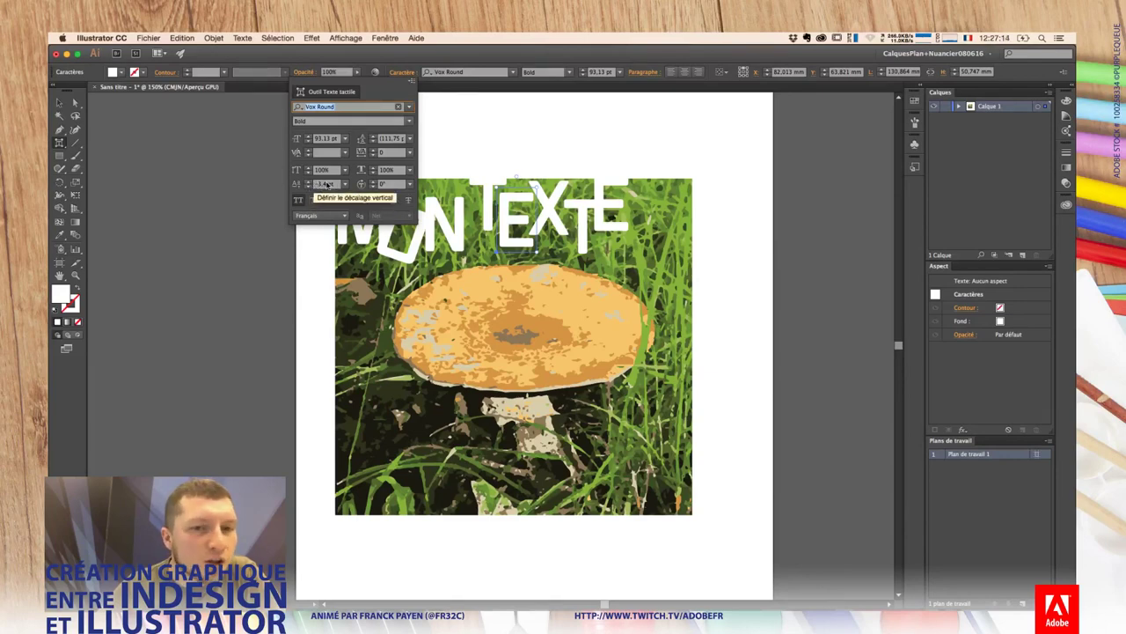
click(412, 258)
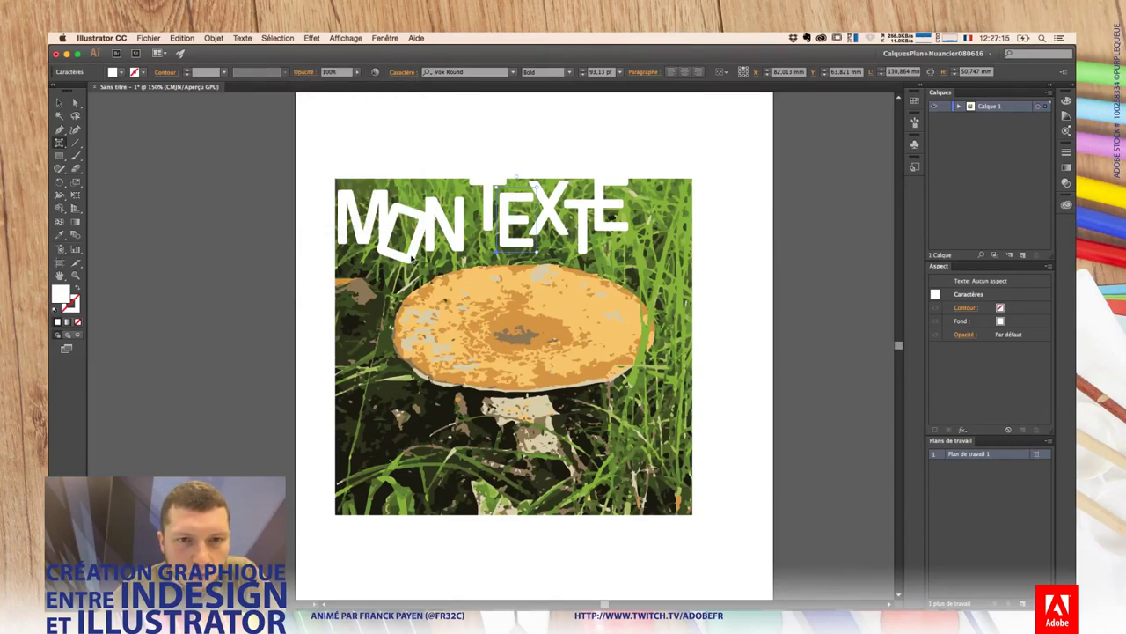
click(413, 249)
click(402, 73)
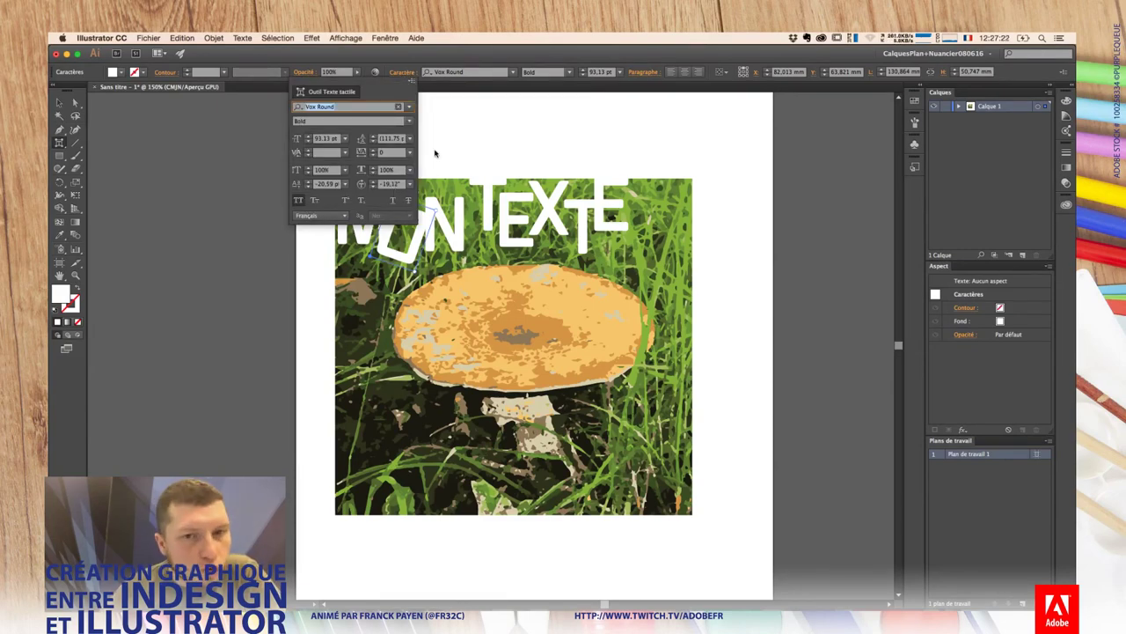
click(408, 70)
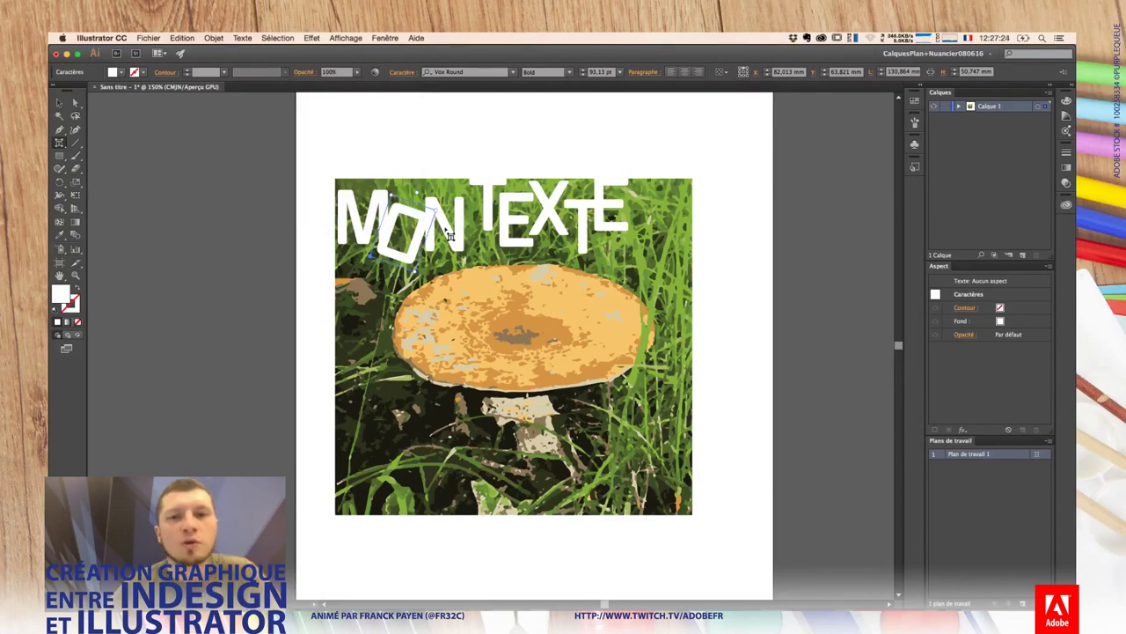
click(486, 202)
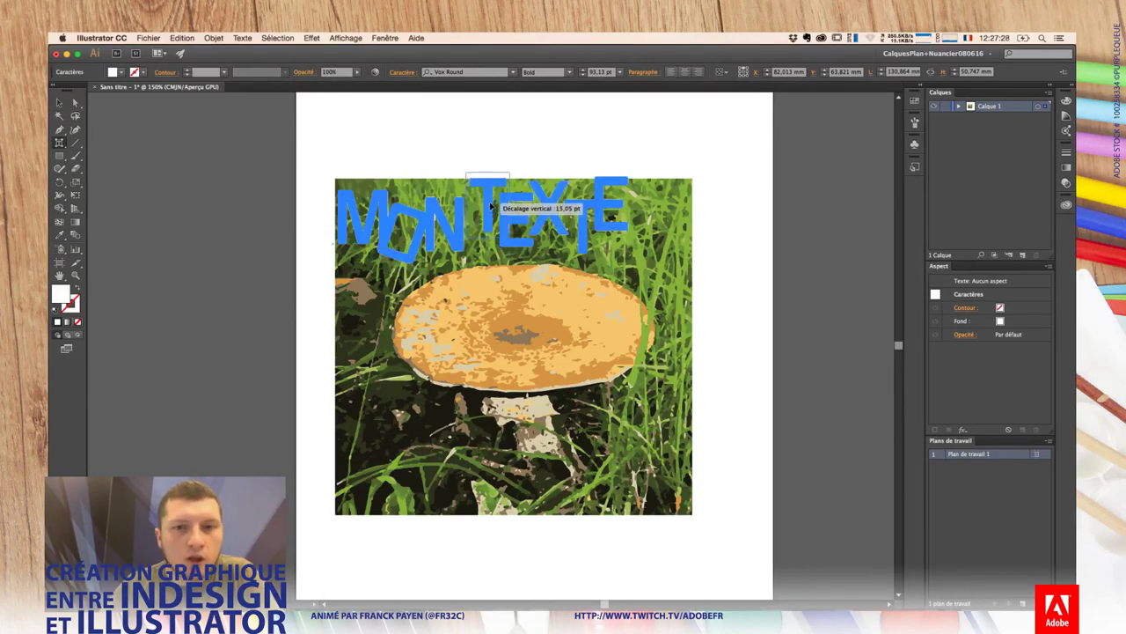
click(524, 207)
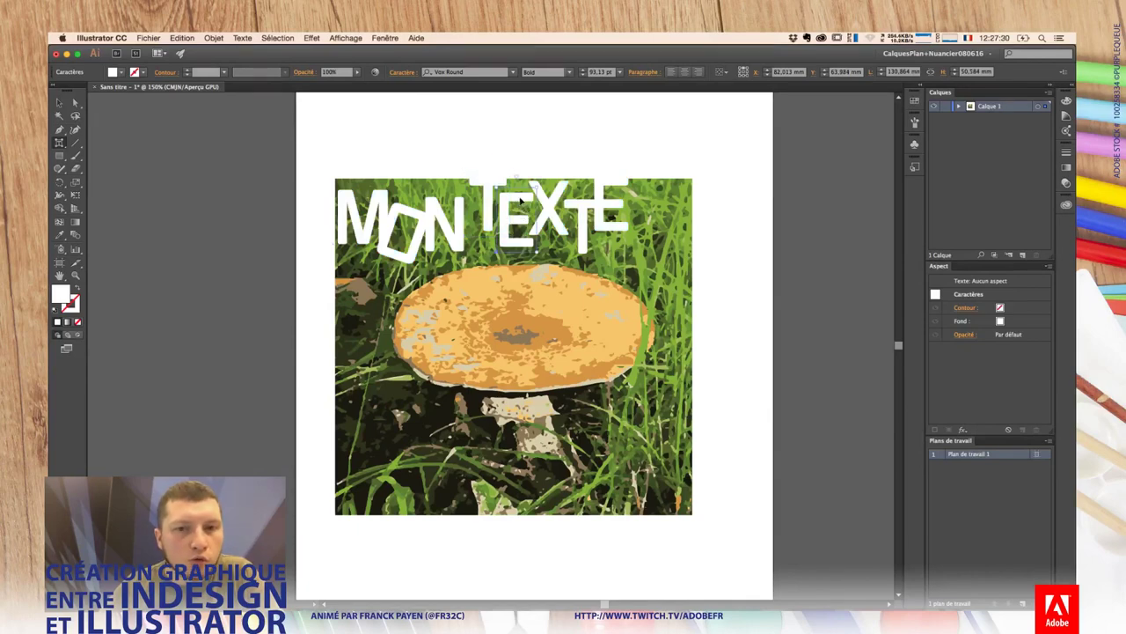
click(489, 195)
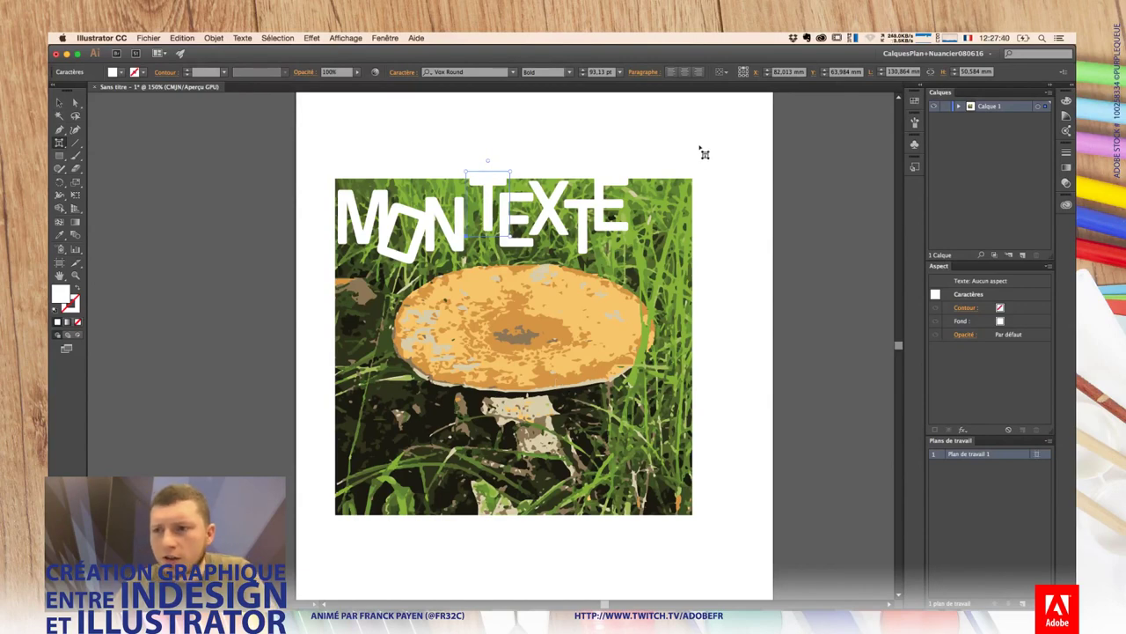
click(404, 73)
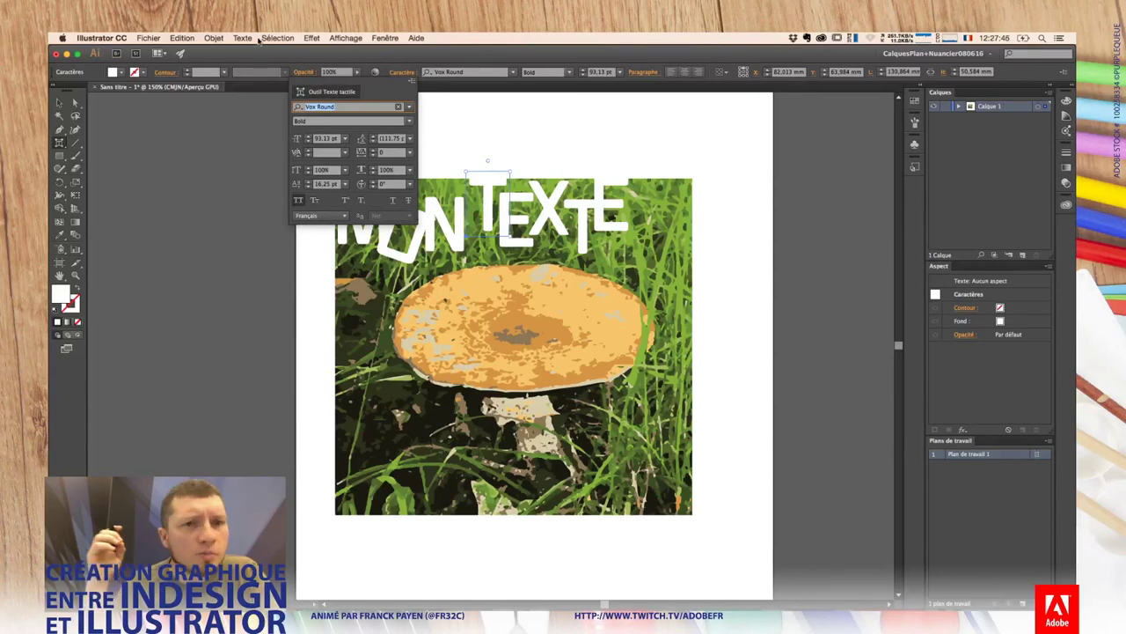
click(247, 38)
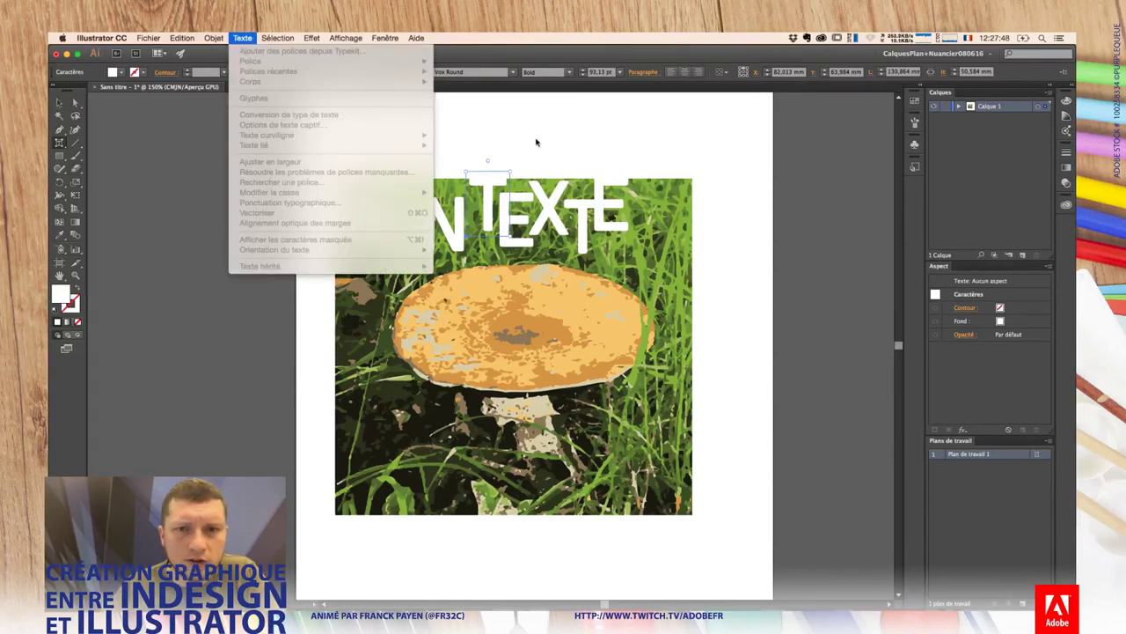
Step: Reactivate Touch Type and give the X of TEXTE its own vertical offset
click(532, 142)
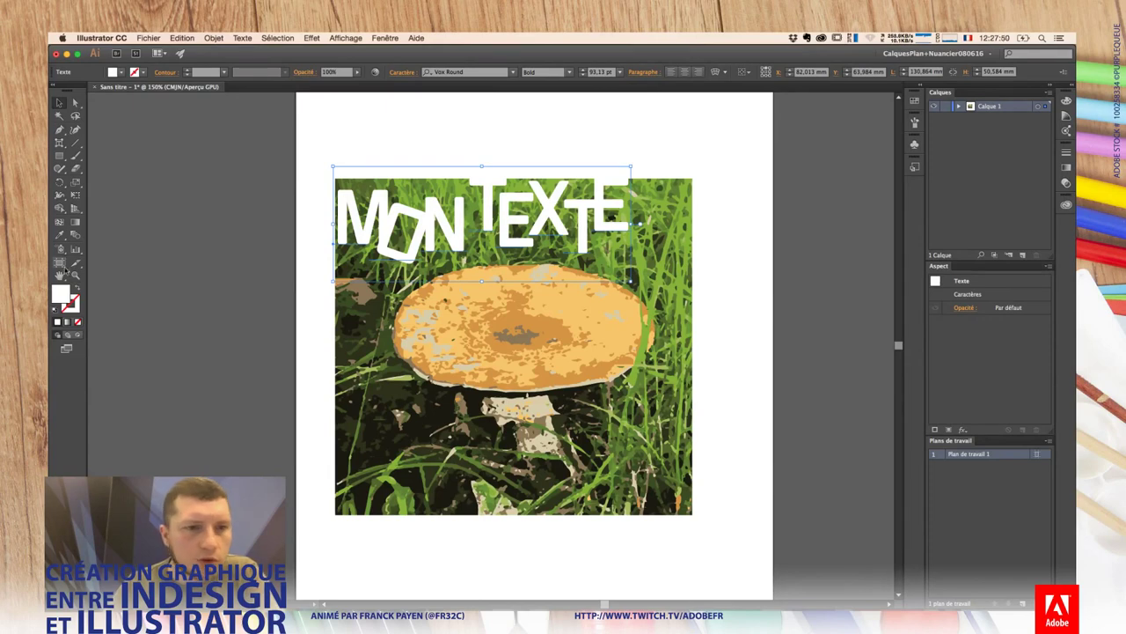
click(60, 144)
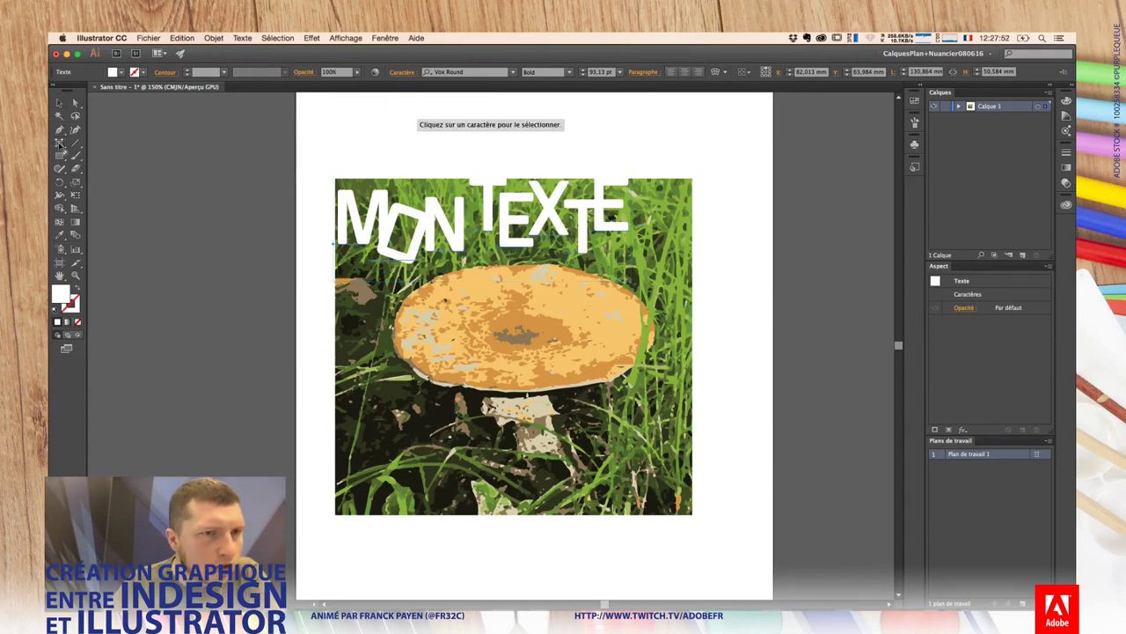
click(59, 143)
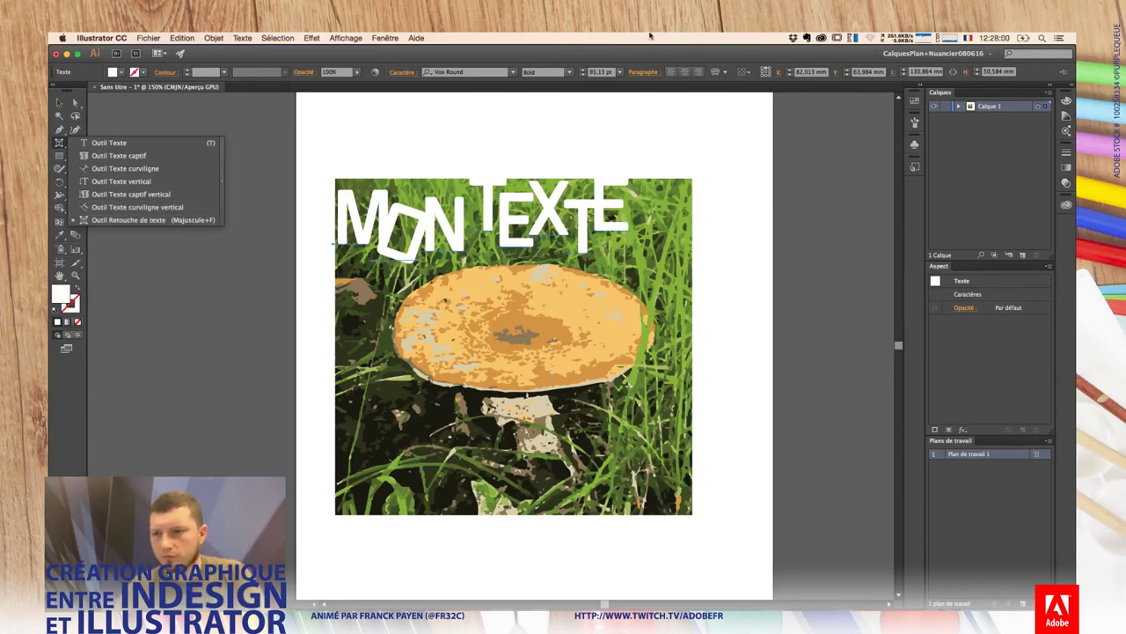
click(546, 199)
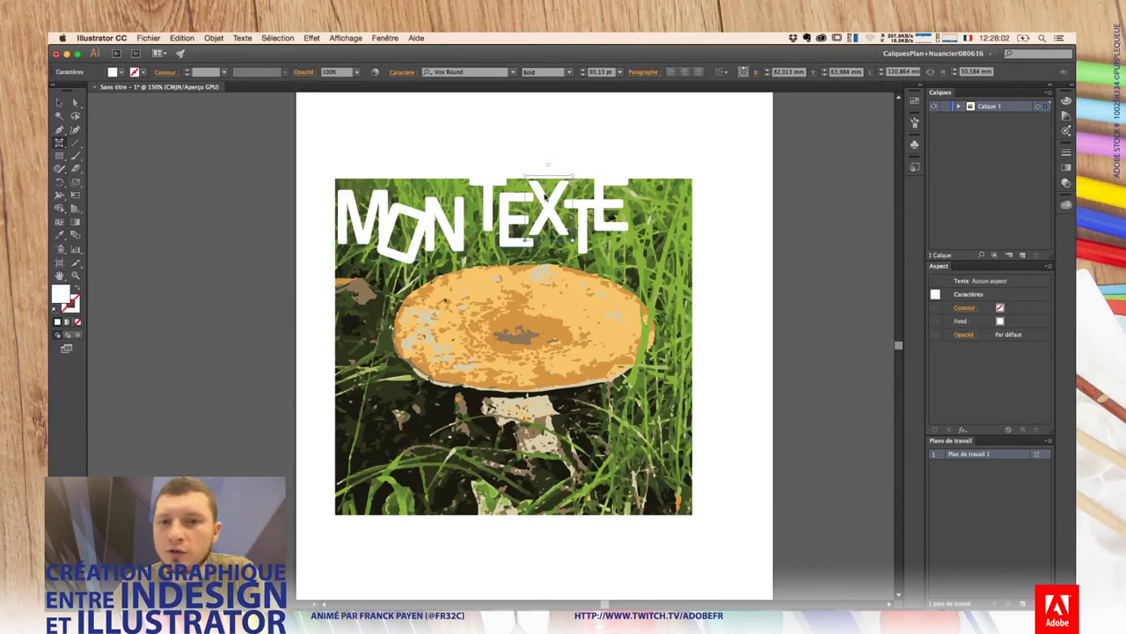
drag(552, 211, 829, 203)
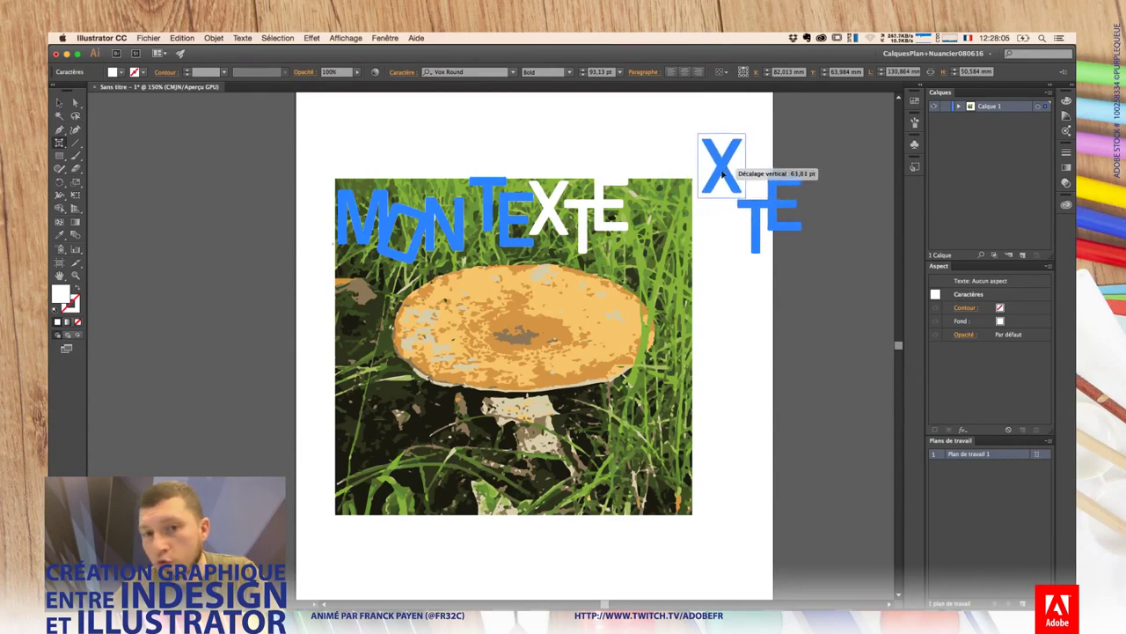
mouse_move(830, 203)
mouse_down()
mouse_move(722, 167)
mouse_move(545, 204)
mouse_move(548, 213)
mouse_up()
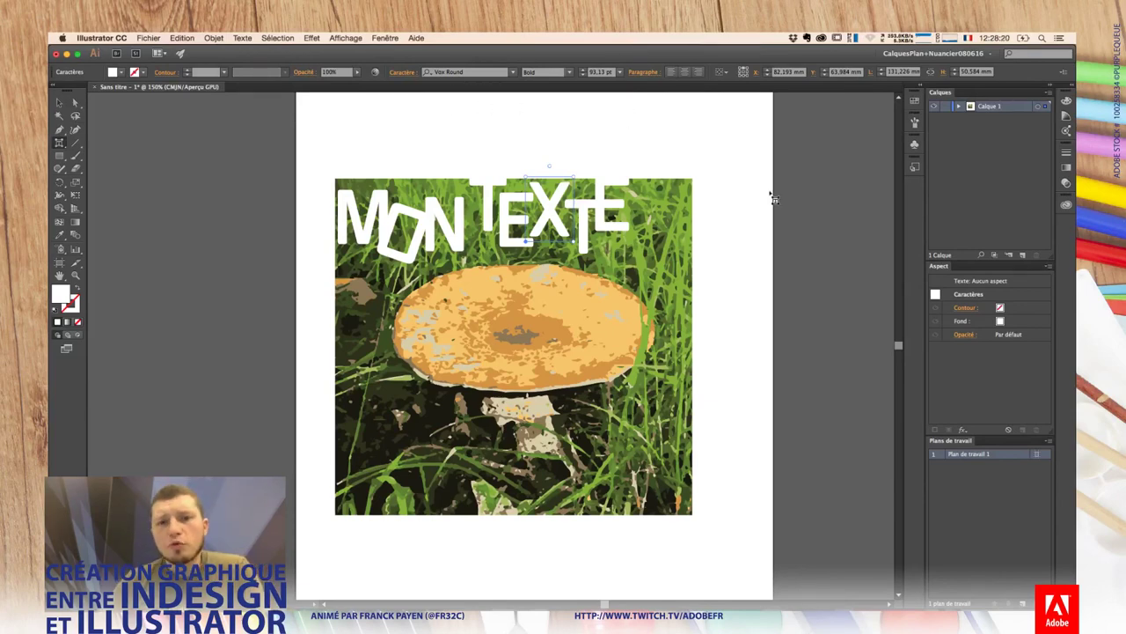
click(75, 104)
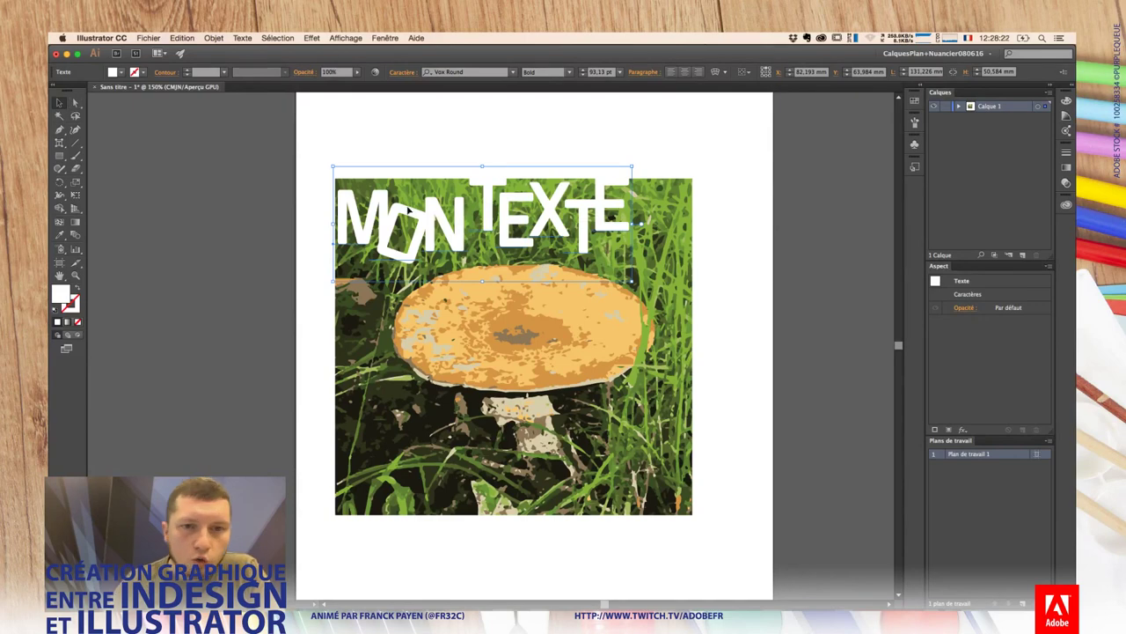
Step: Enlarge the whole MON TEXTE title to about 114.66 pt
key(ctrl+shift+i)
mouse_move(632, 282)
mouse_down()
mouse_move(695, 348)
mouse_move(685, 350)
mouse_up()
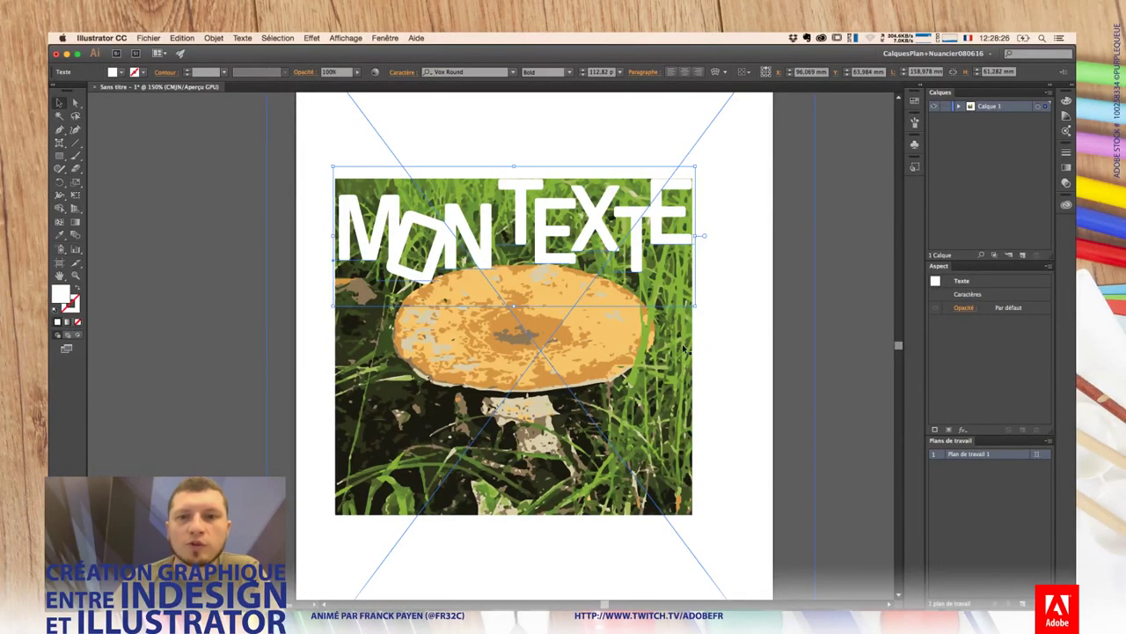
key(ctrl+shift+i)
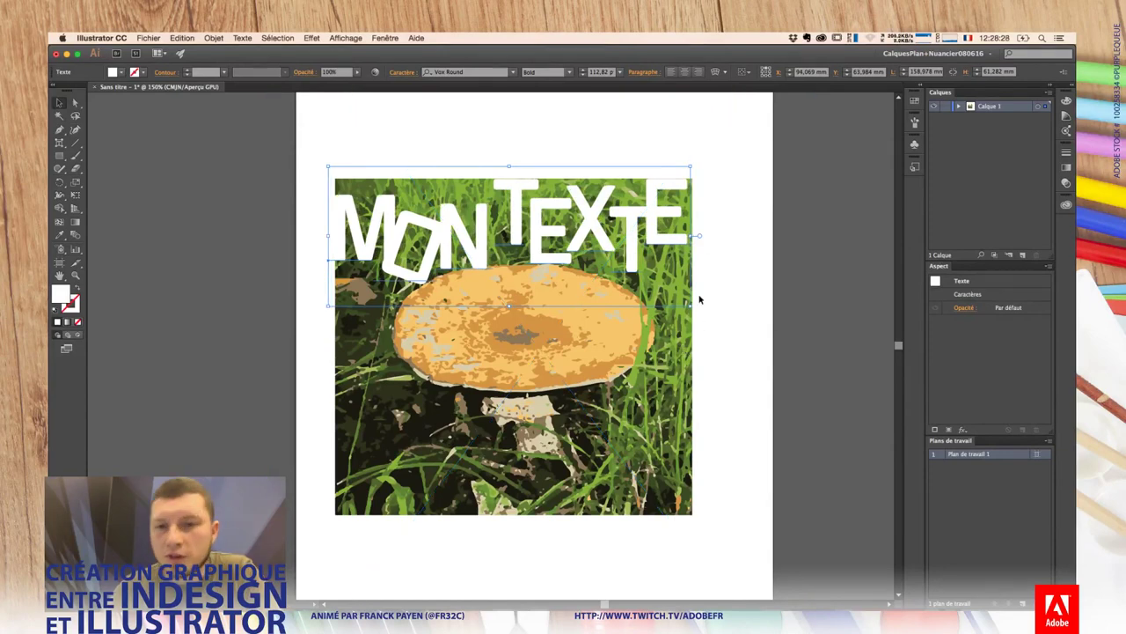
key(ctrl+shift+i)
drag(689, 305, 690, 308)
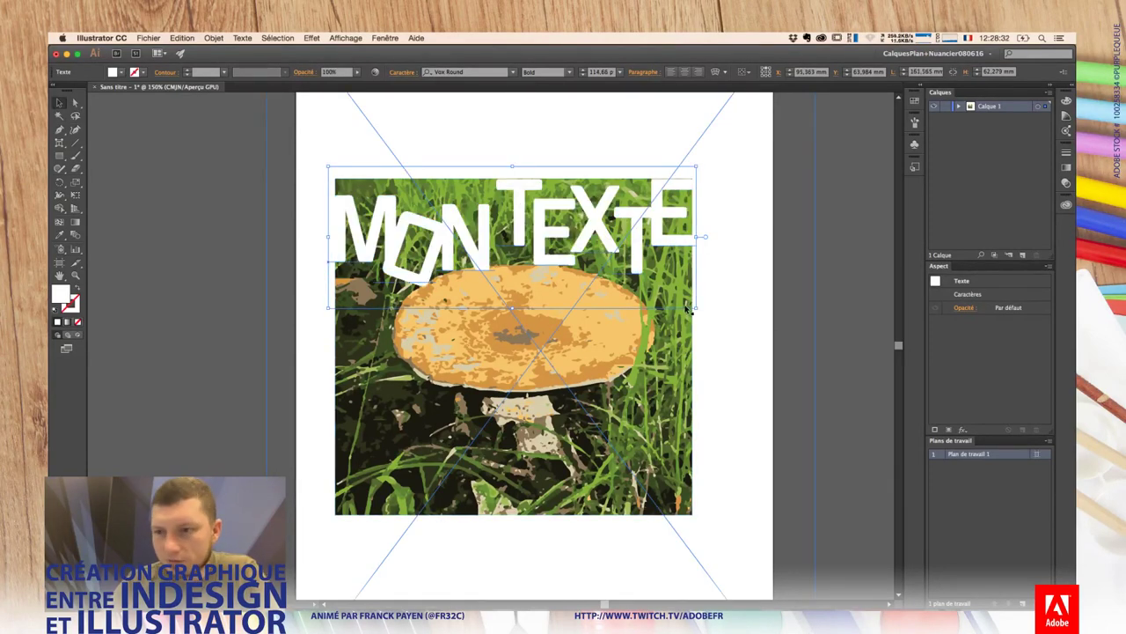
key(ctrl+shift+i)
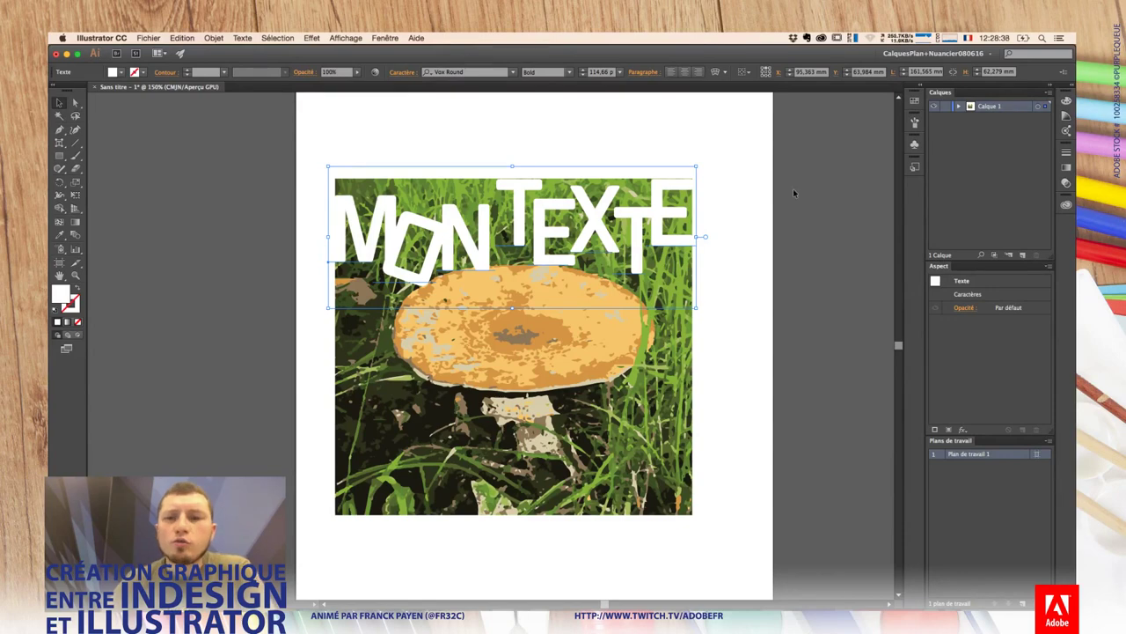
Step: Select the mushroom image group and stretch its top edge upward
click(783, 229)
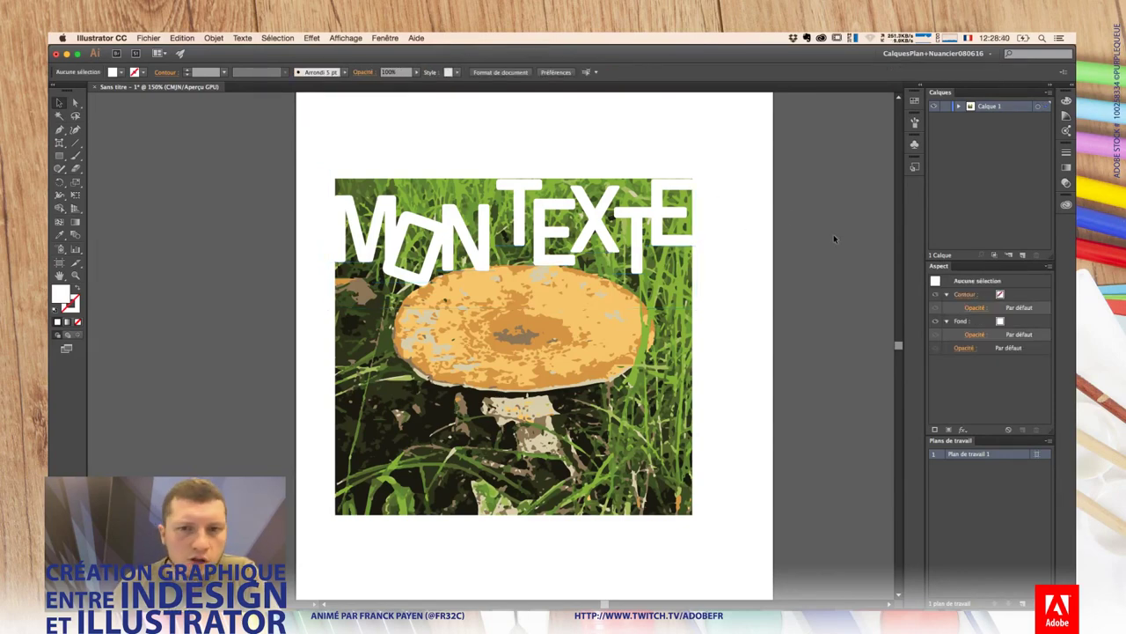
click(661, 337)
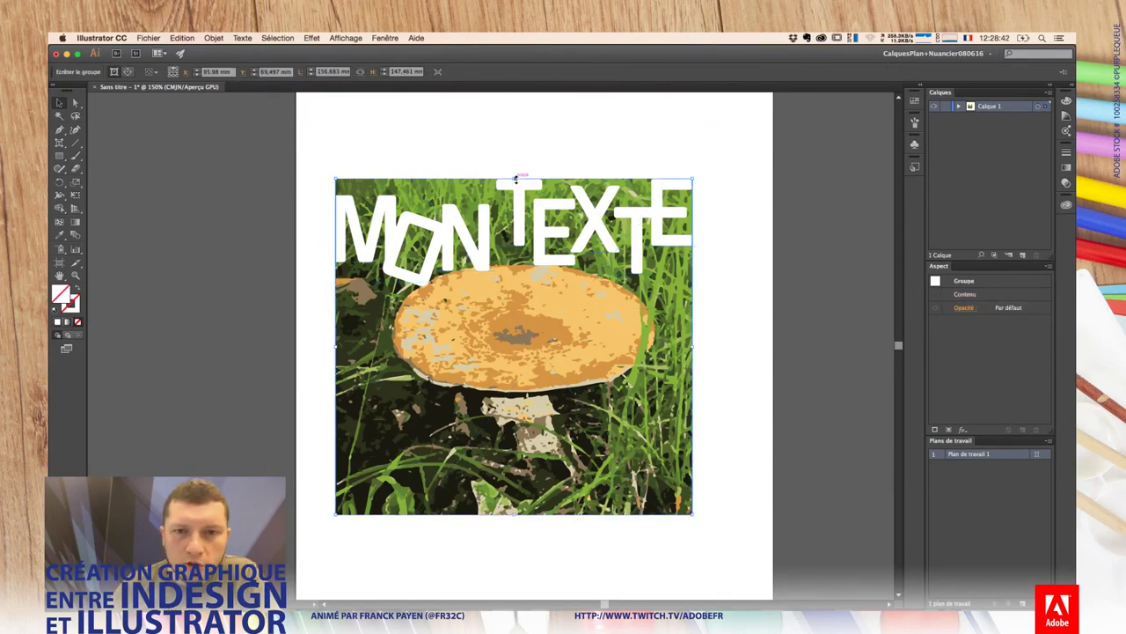
drag(514, 179, 511, 160)
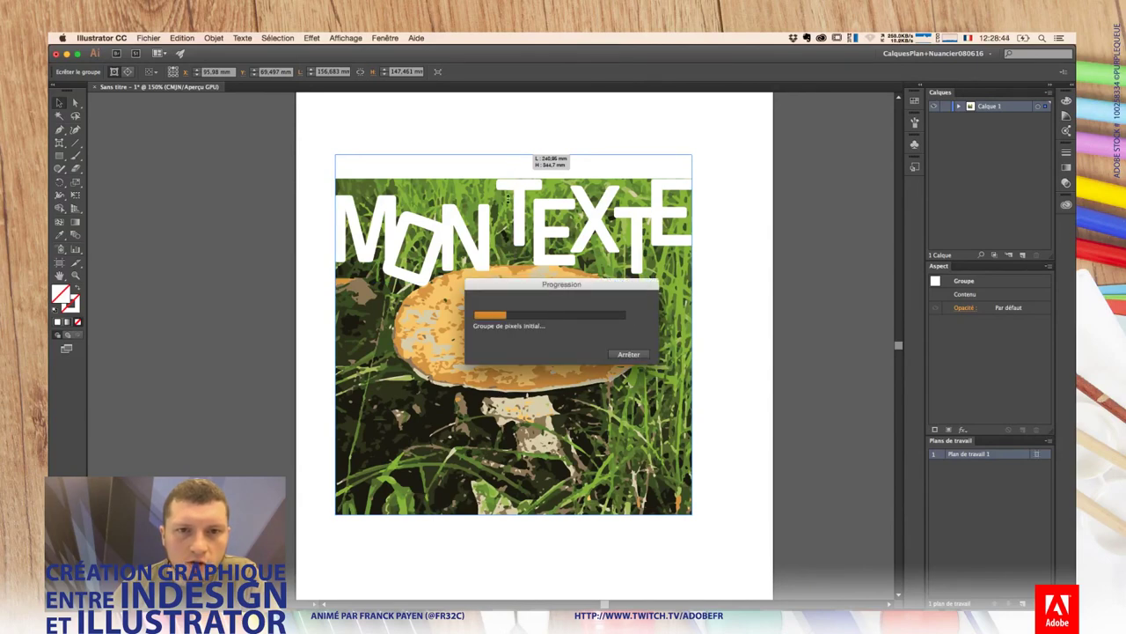
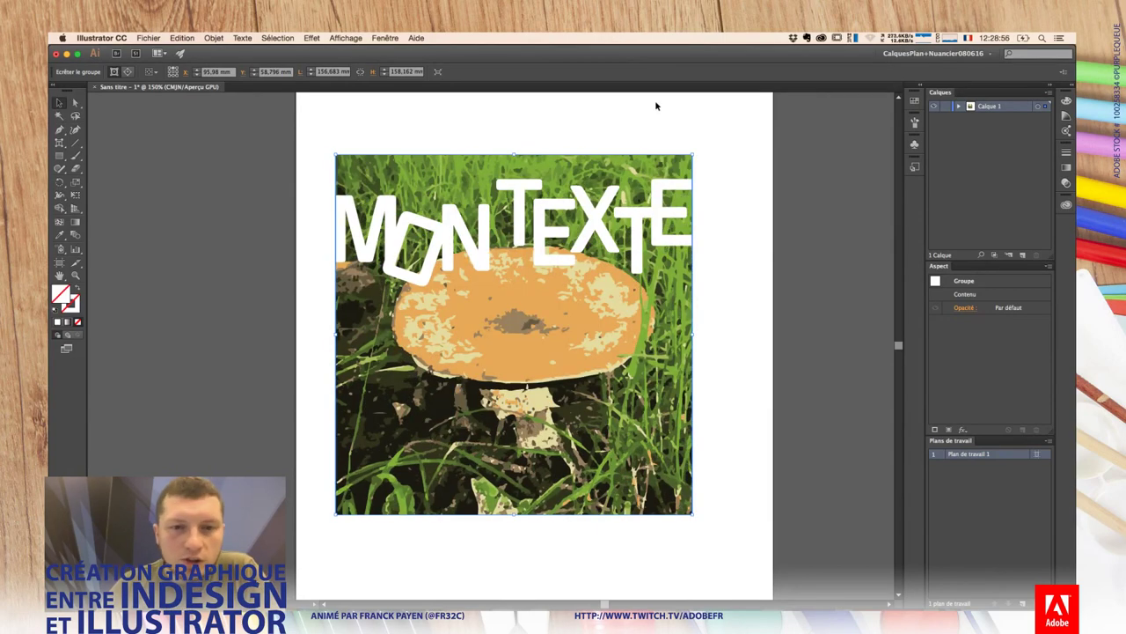
Step: Raise the MON TEXTE title about 5 mm, then deselect and pan to the empty area below
drag(596, 208, 595, 191)
click(735, 224)
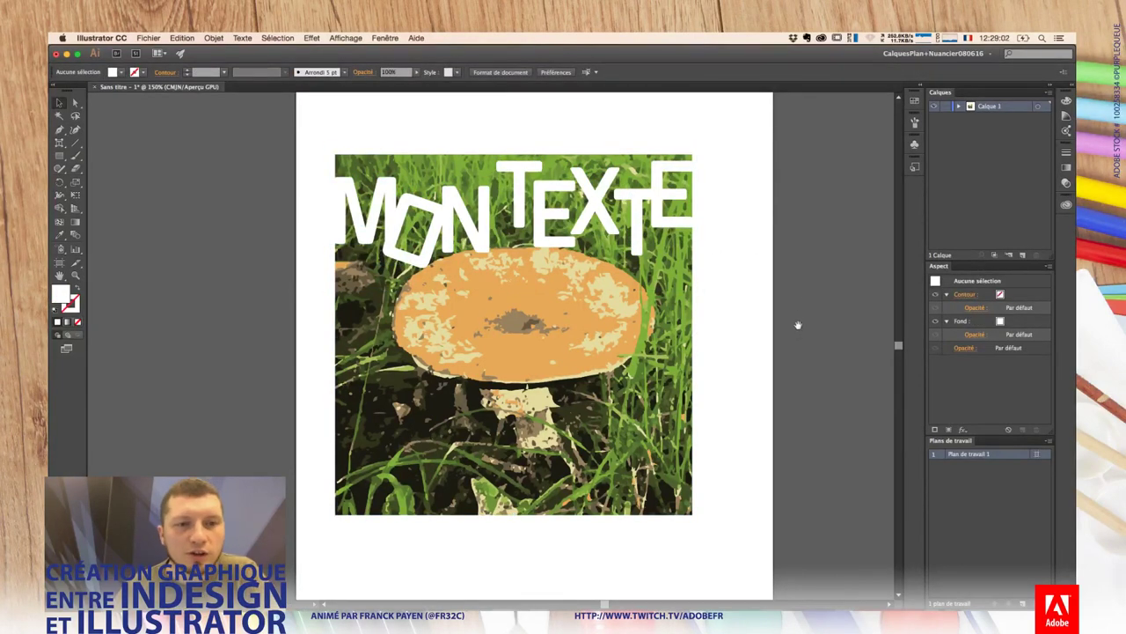
drag(798, 325, 813, 243)
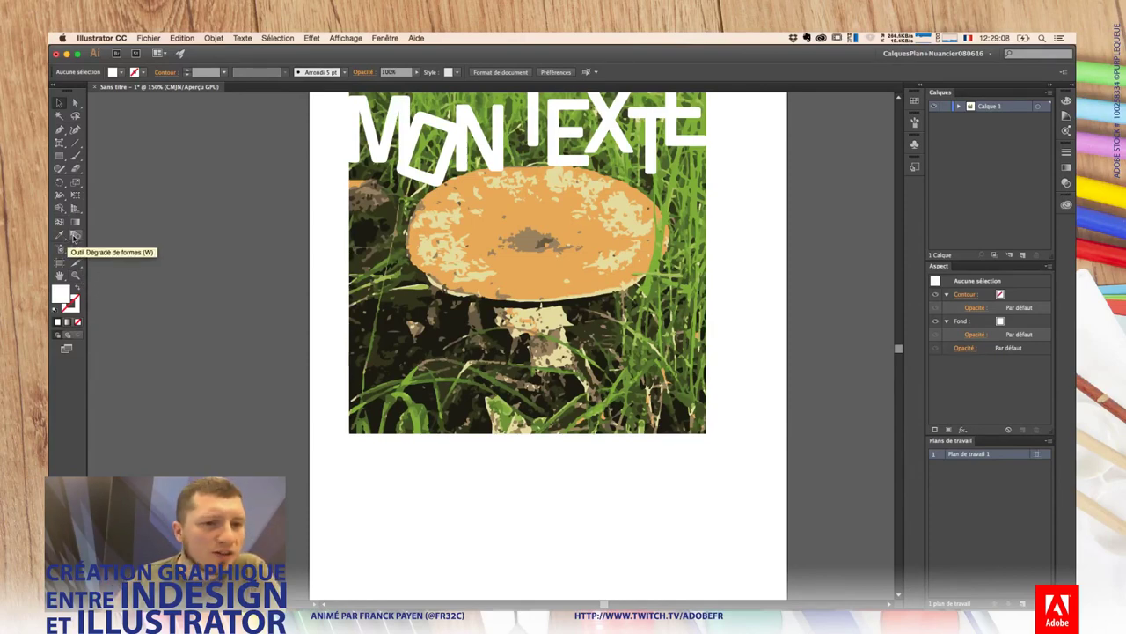
click(59, 155)
Step: Draw a square below the mushroom image and fill it with the library green
drag(350, 468, 431, 550)
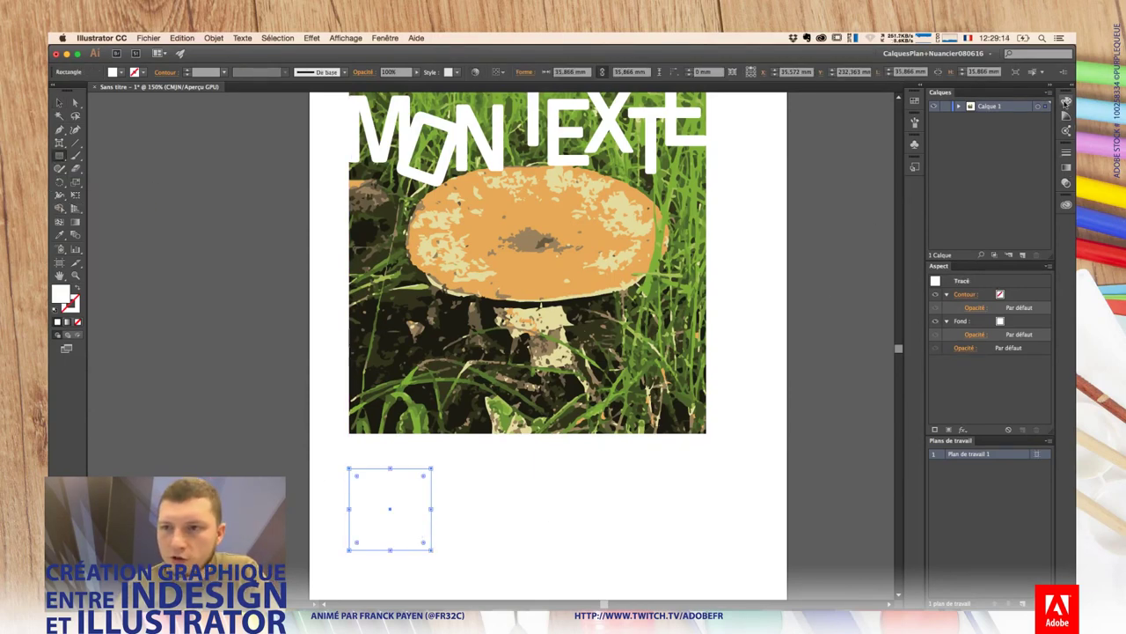
click(1066, 204)
scroll(1012, 291, up, 3)
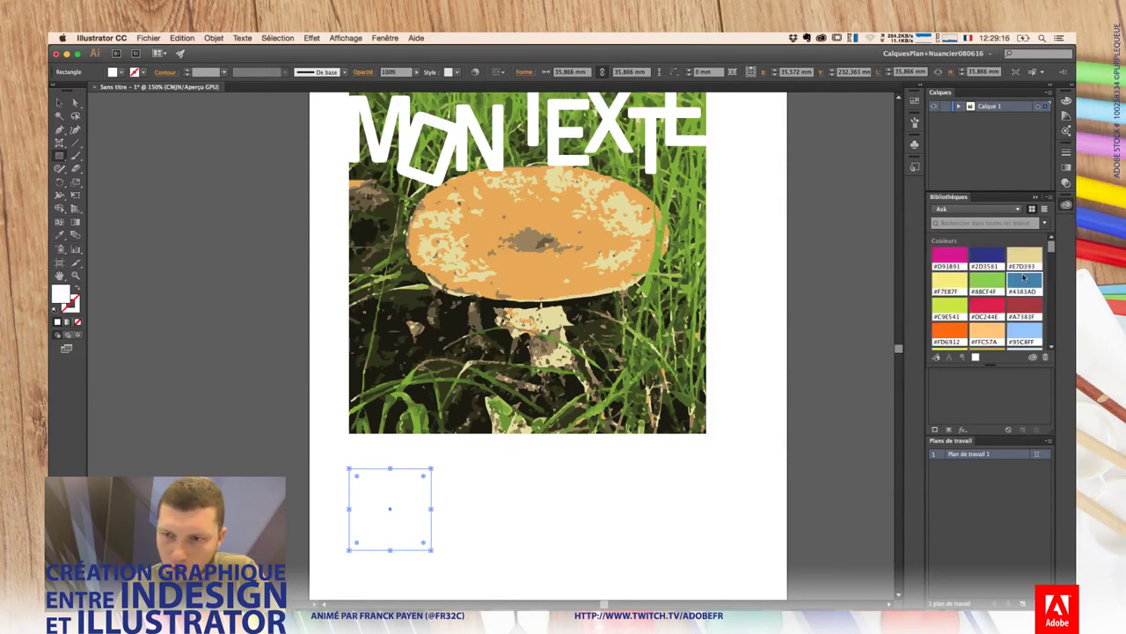
click(987, 282)
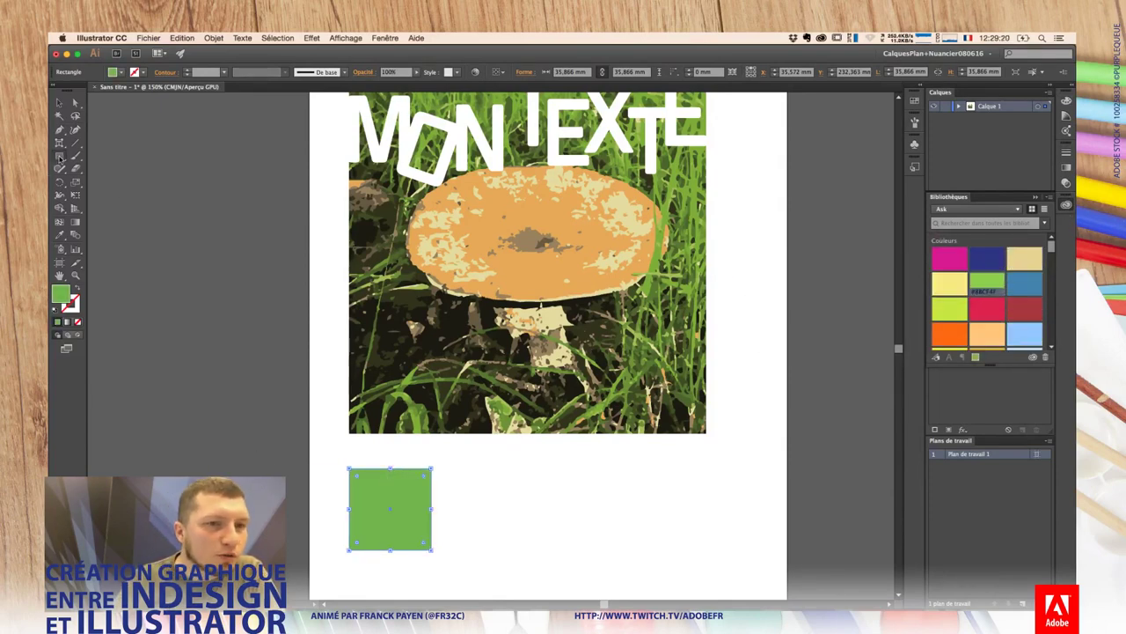
Step: Draw a pink circle beside the square with a 10 pt light-blue outline, then select both shapes
drag(60, 156, 115, 168)
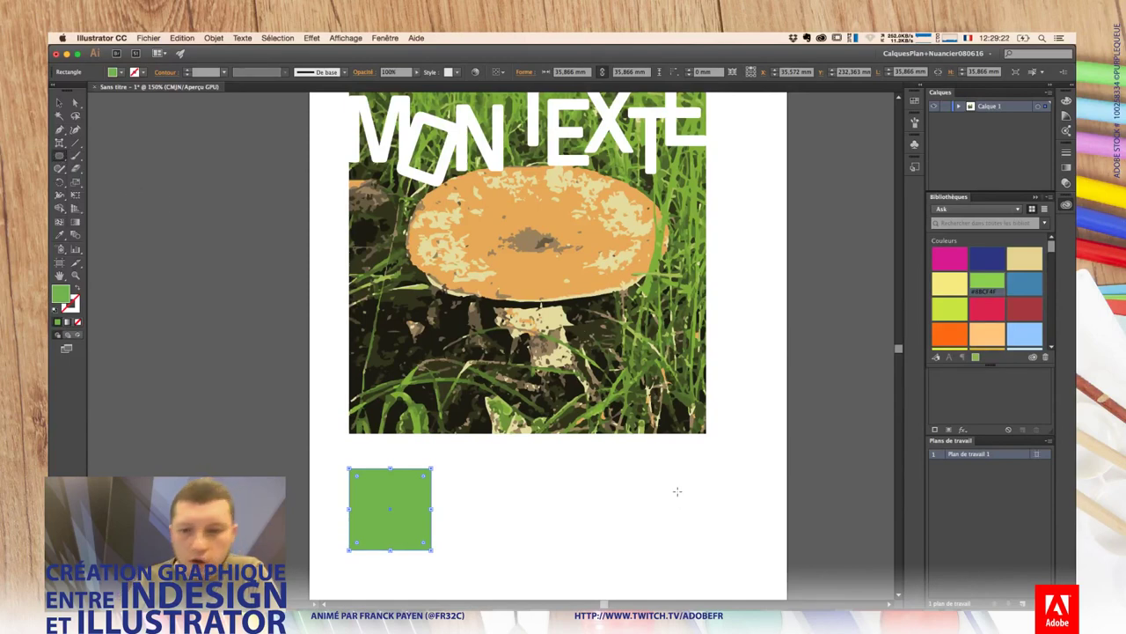
drag(659, 468, 727, 537)
click(951, 261)
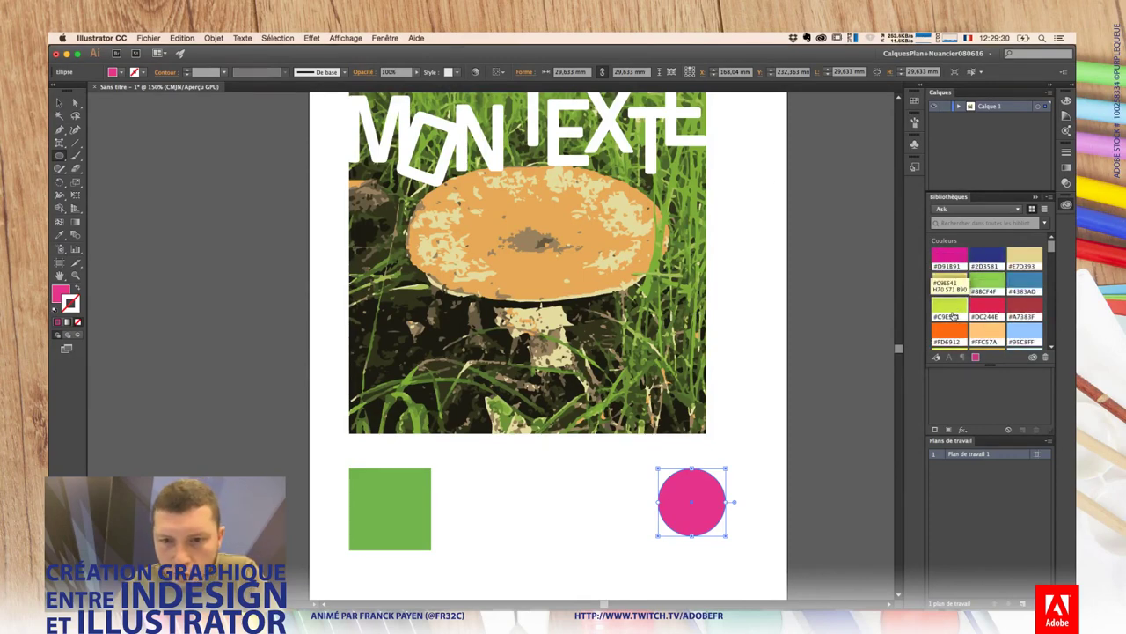
scroll(952, 317, down, 1)
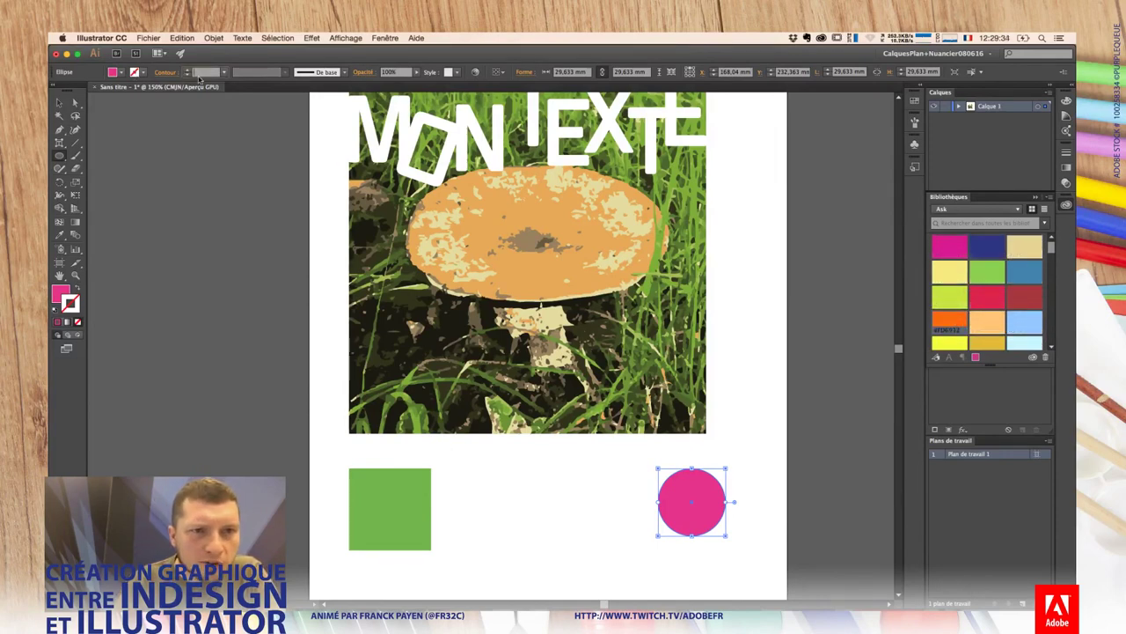
click(187, 70)
text(10)
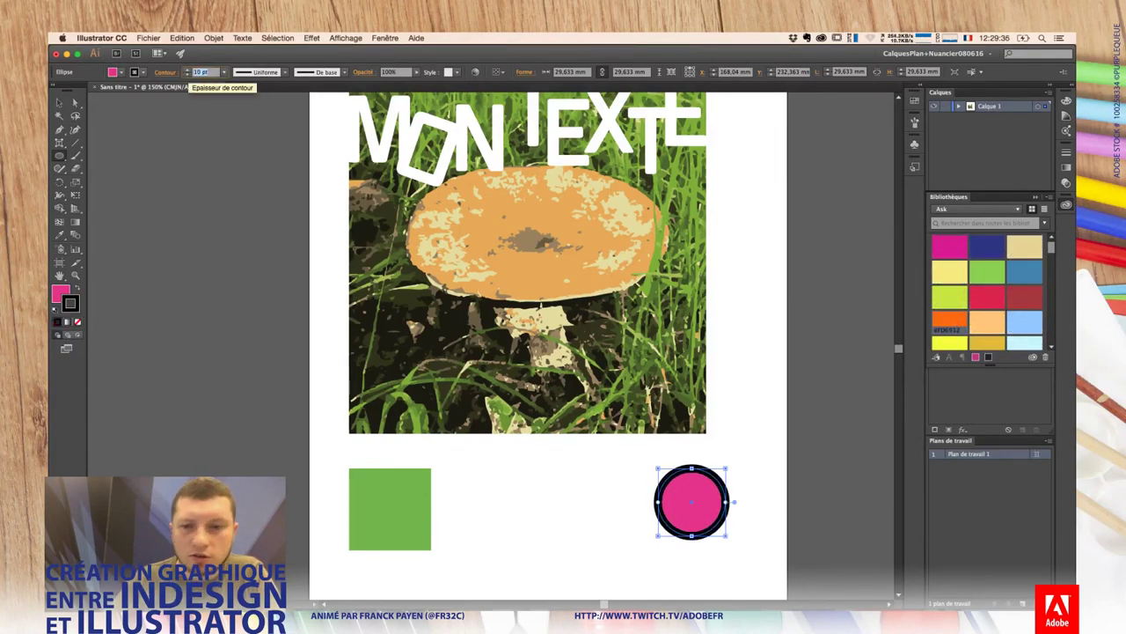
click(950, 324)
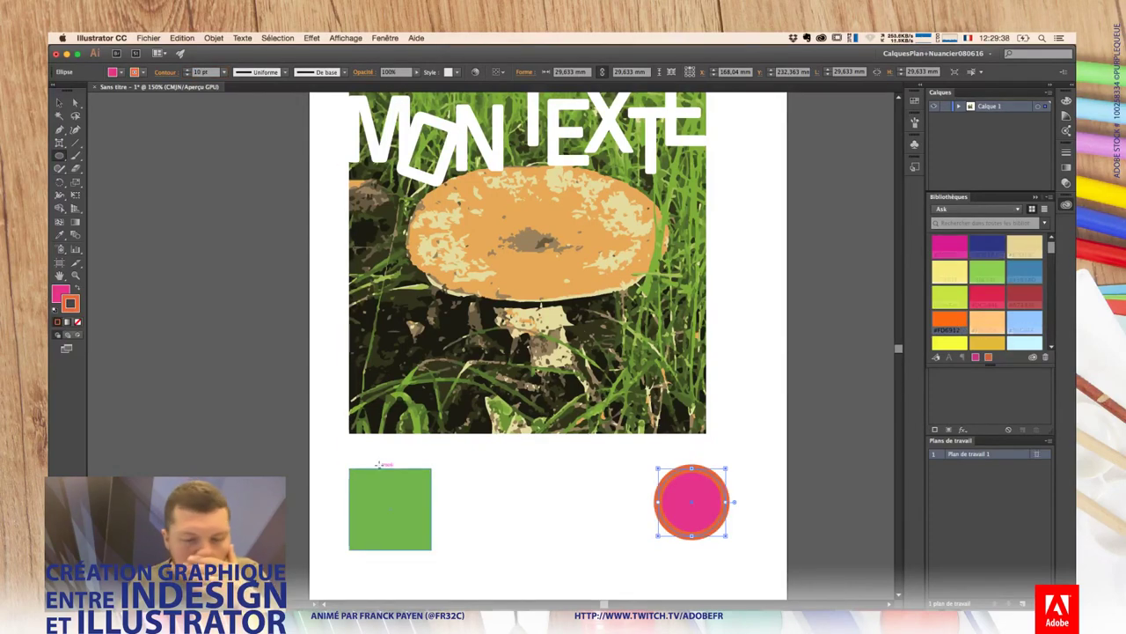
click(1012, 323)
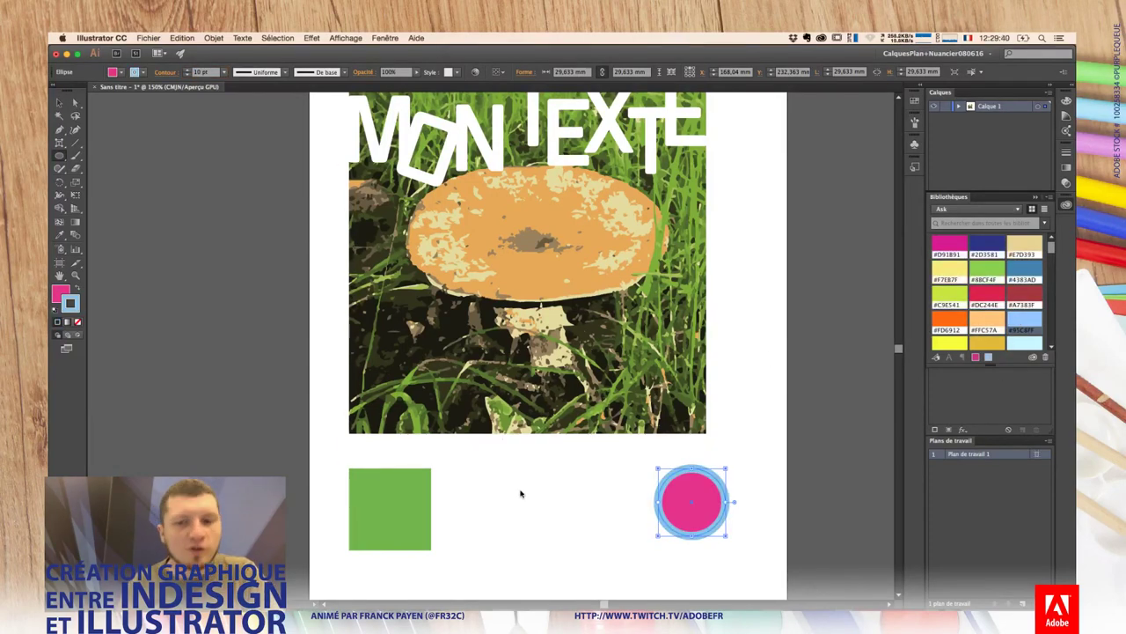
key(v)
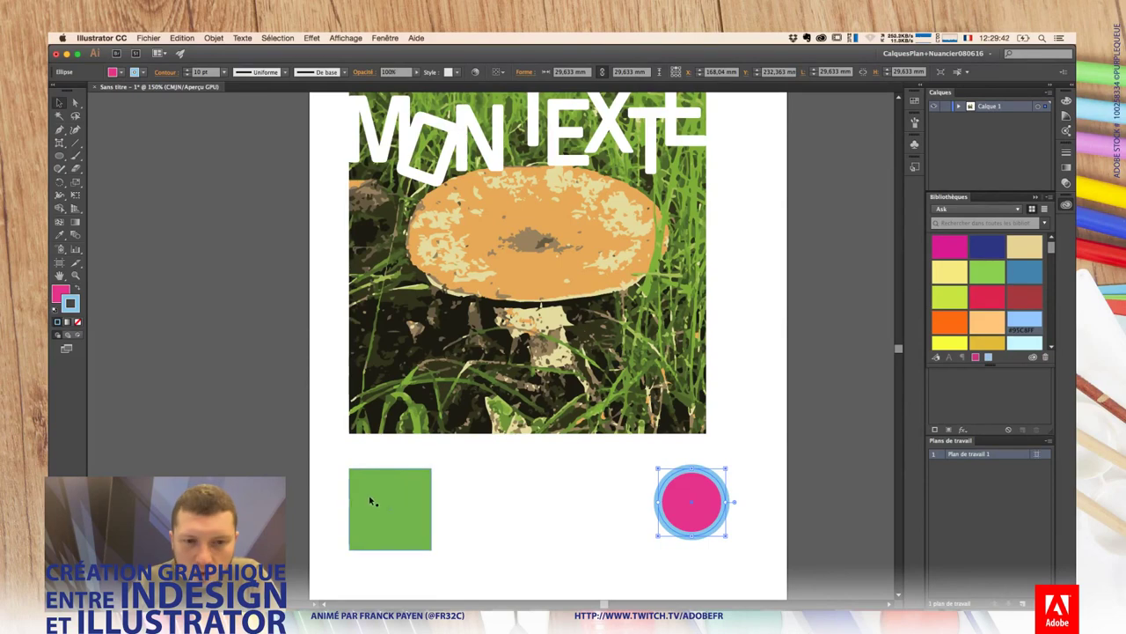
key(ctrl+a)
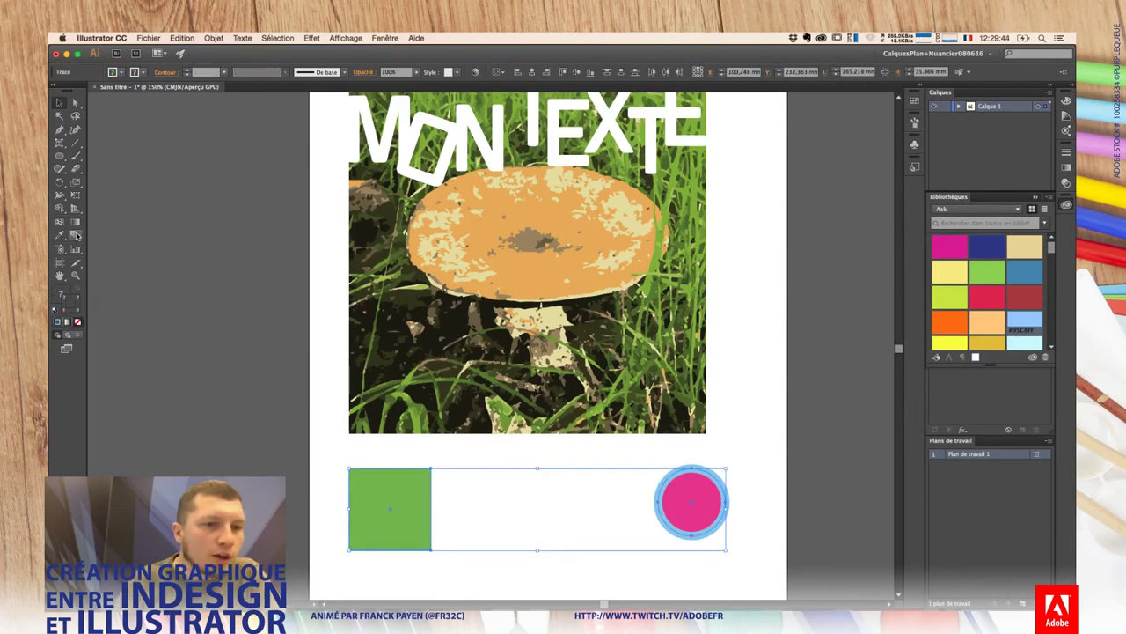
Step: Link the green square and pink circle into a blend with the Blend tool
click(76, 235)
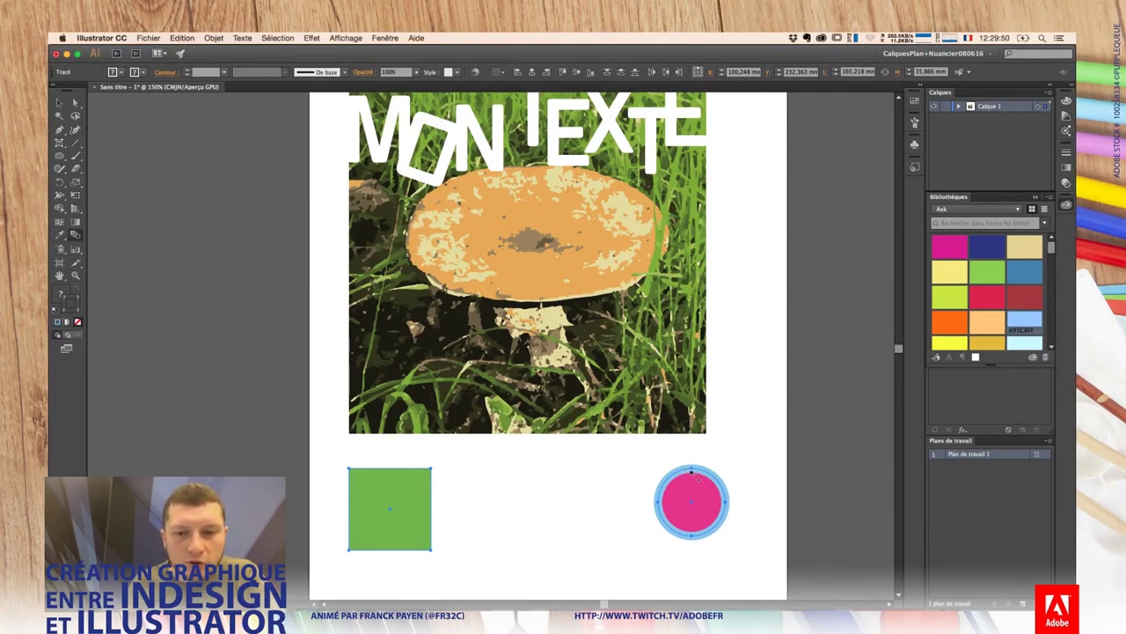
click(695, 482)
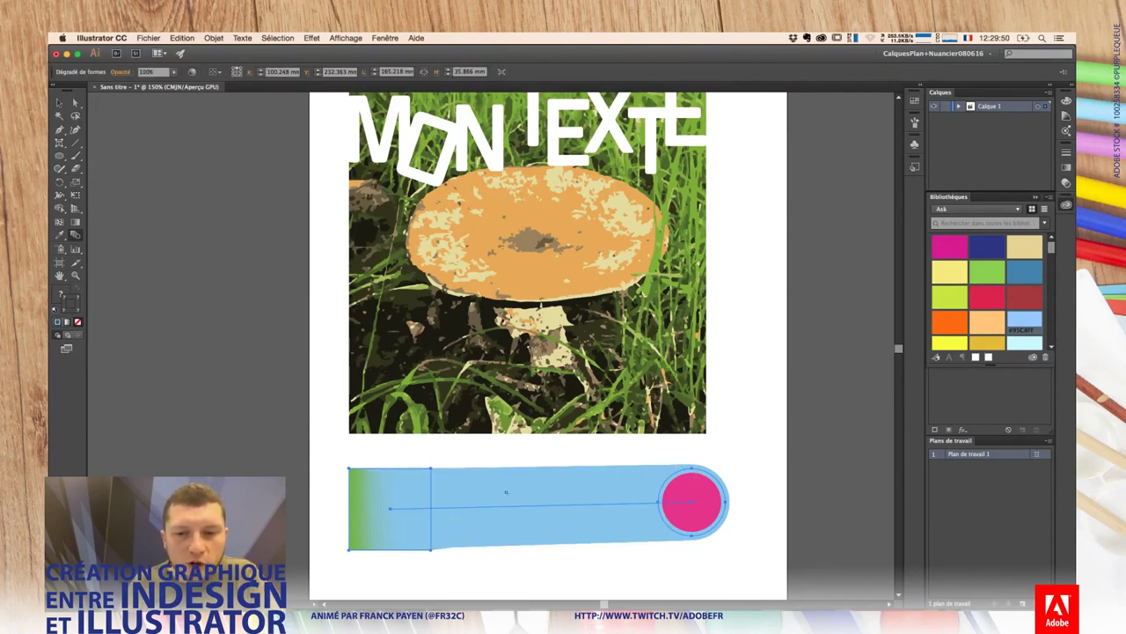
double_click(75, 235)
key(Escape)
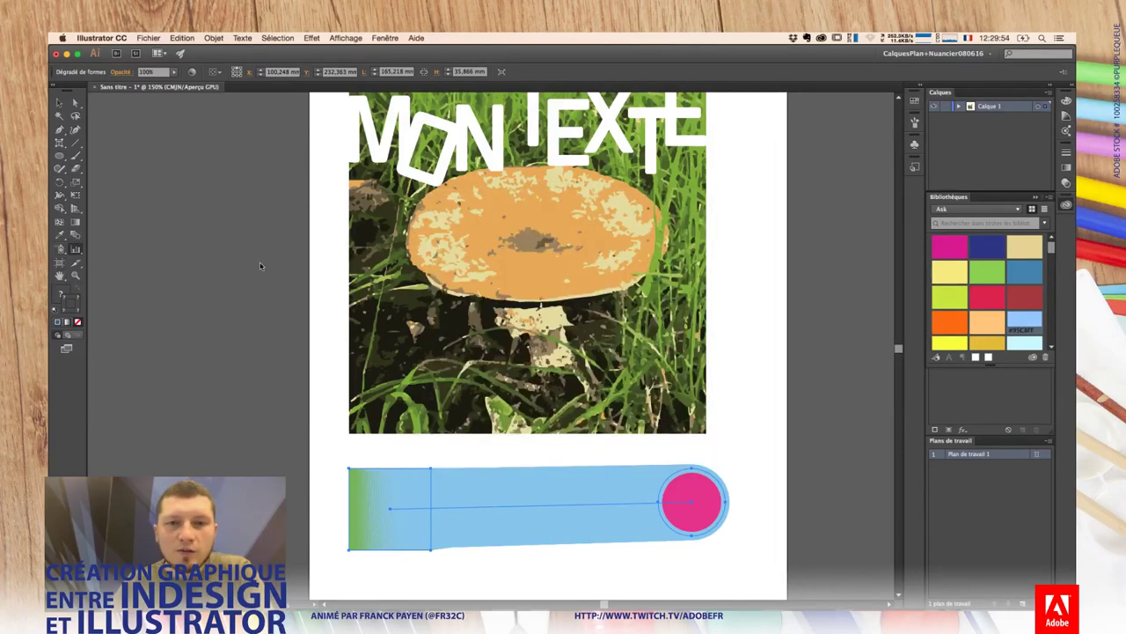
click(294, 240)
Step: Set the blend options to Specified Steps with 8 steps and Preview on
double_click(76, 235)
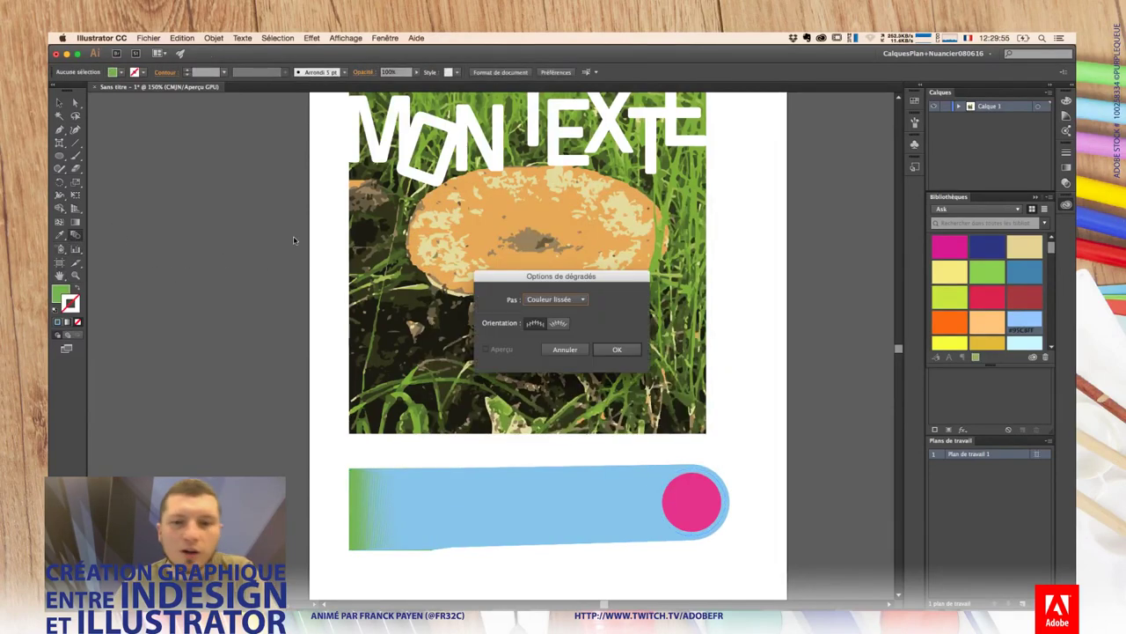
click(557, 303)
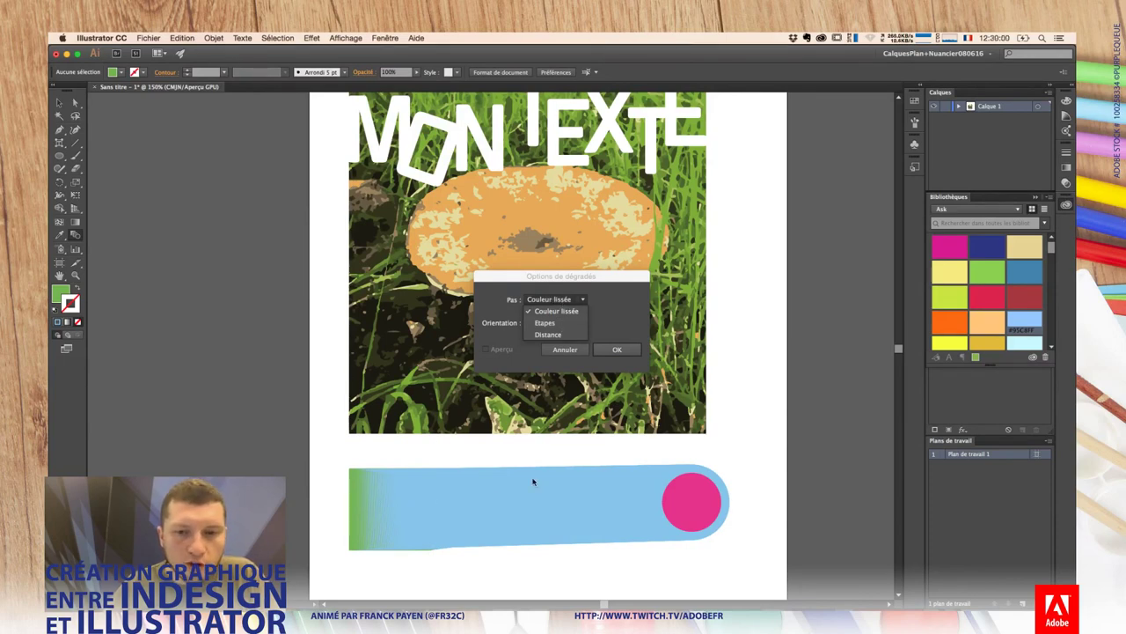
click(546, 323)
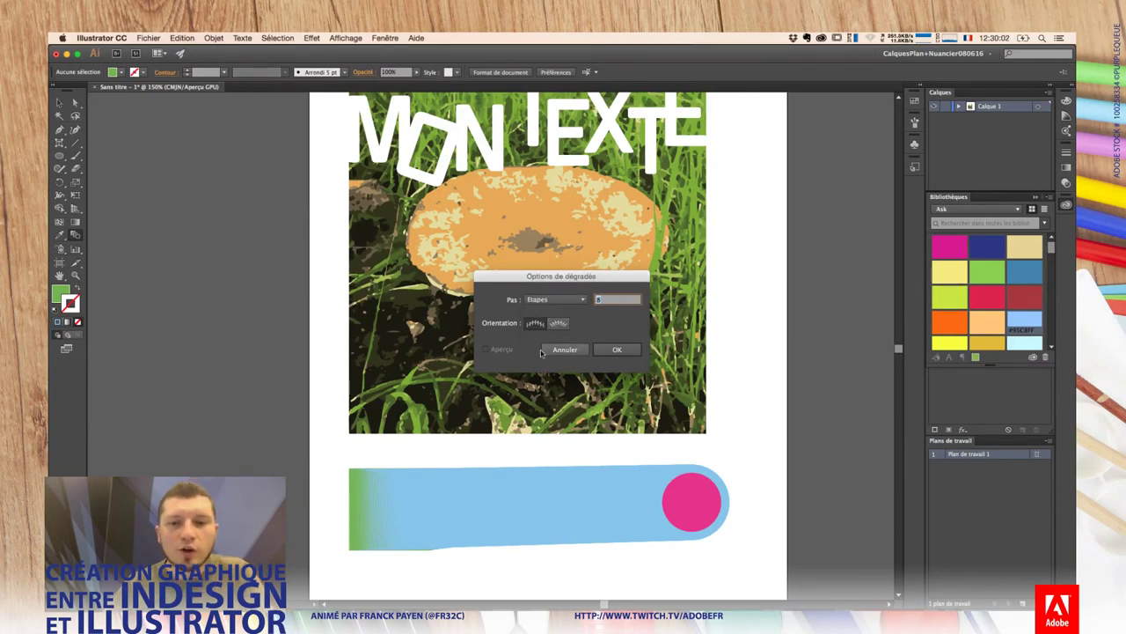
click(616, 350)
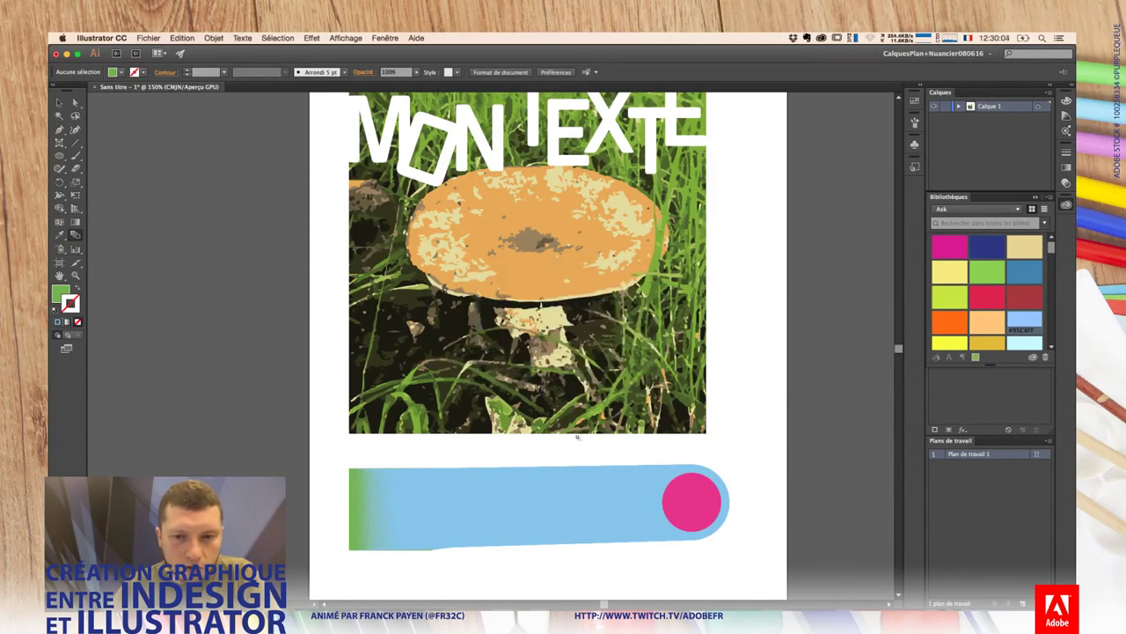
click(555, 510)
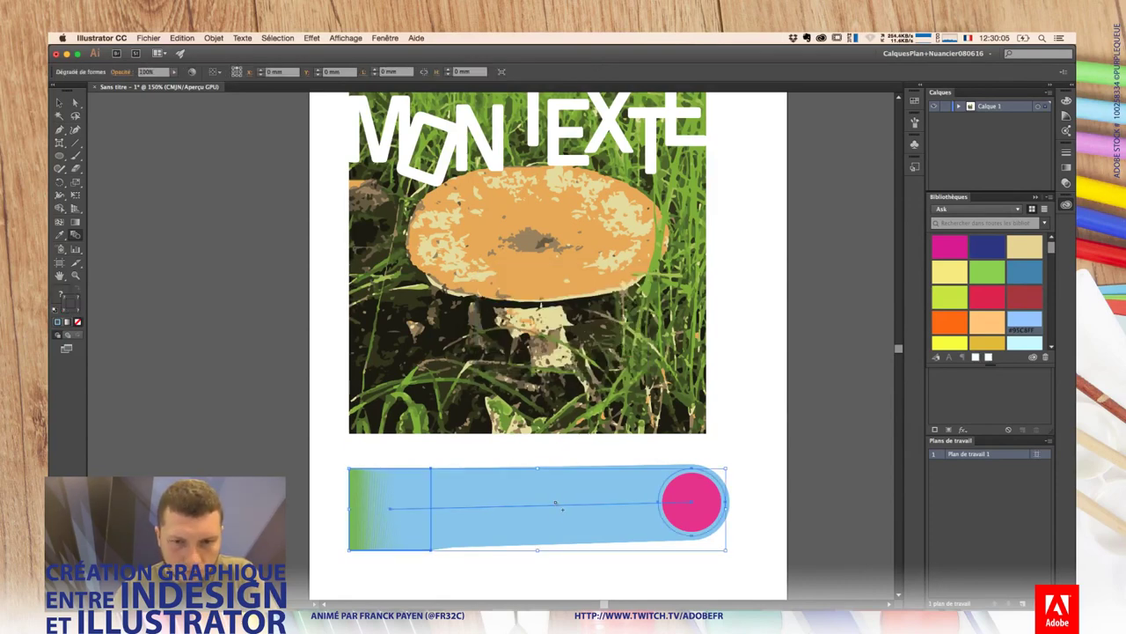
double_click(75, 236)
click(498, 351)
click(554, 299)
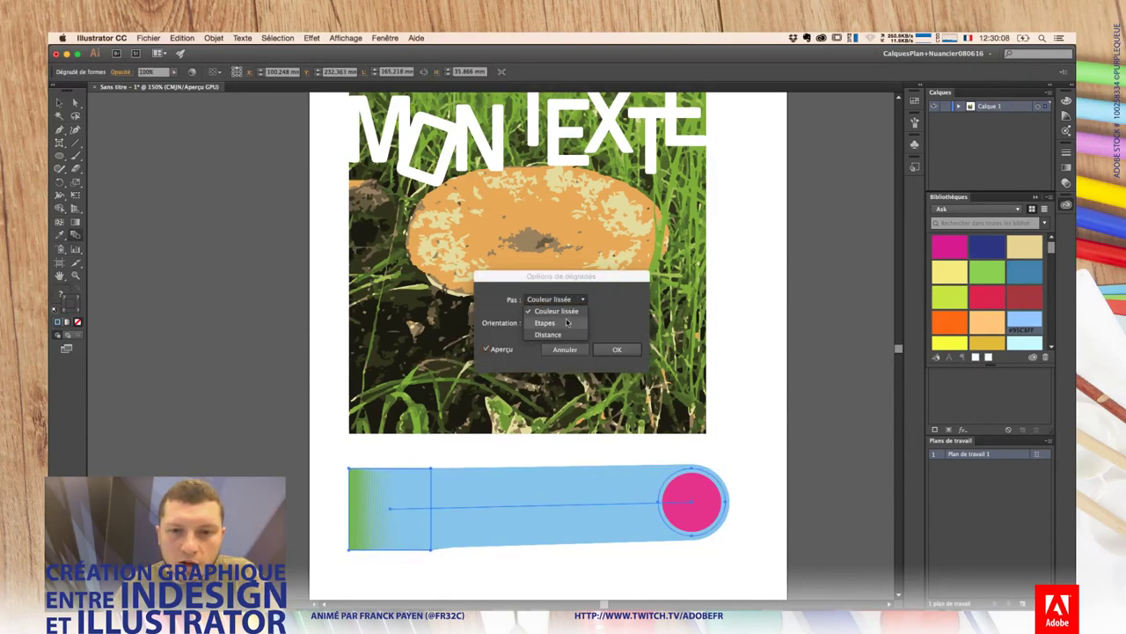
click(543, 319)
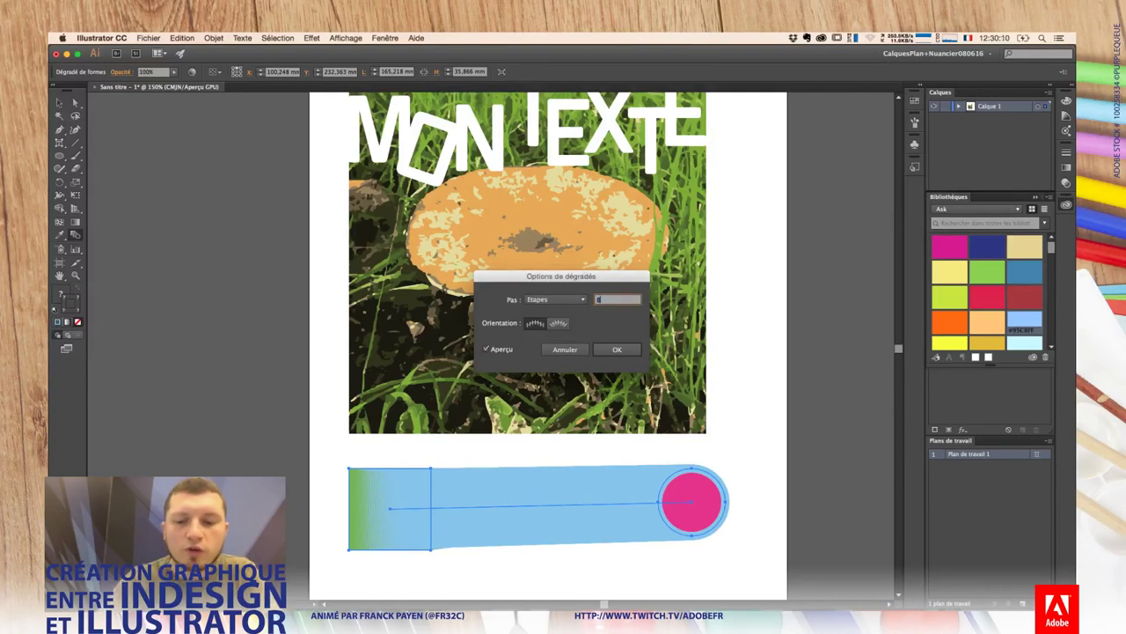
key(Tab)
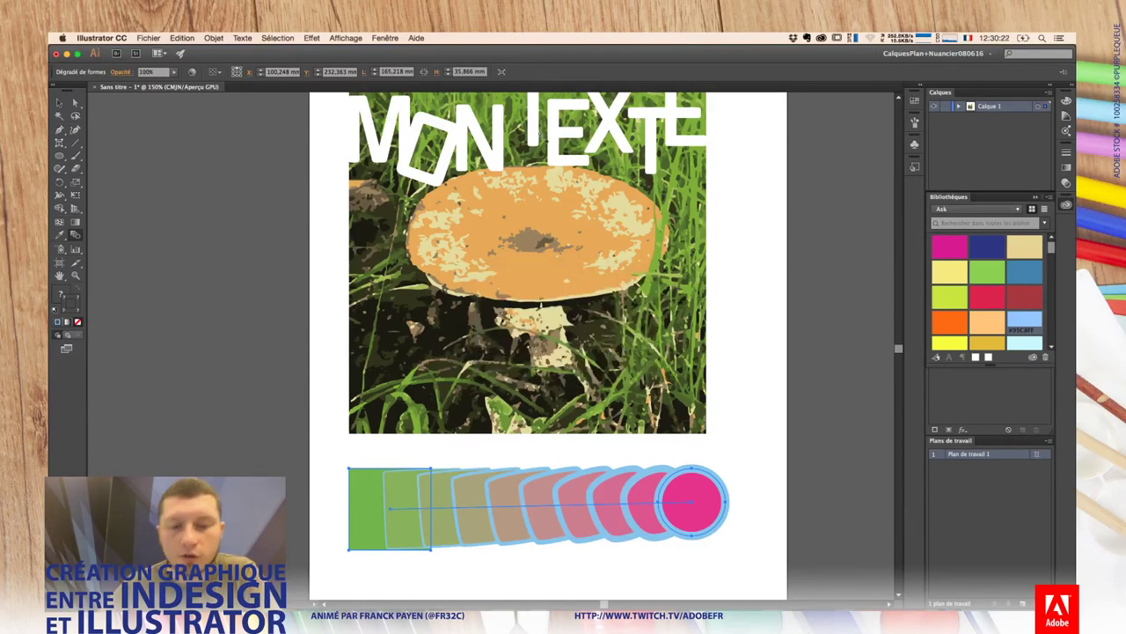
Step: Replace the M with S so the title reads SON TEXTE, and kern the S and O closer
key(t)
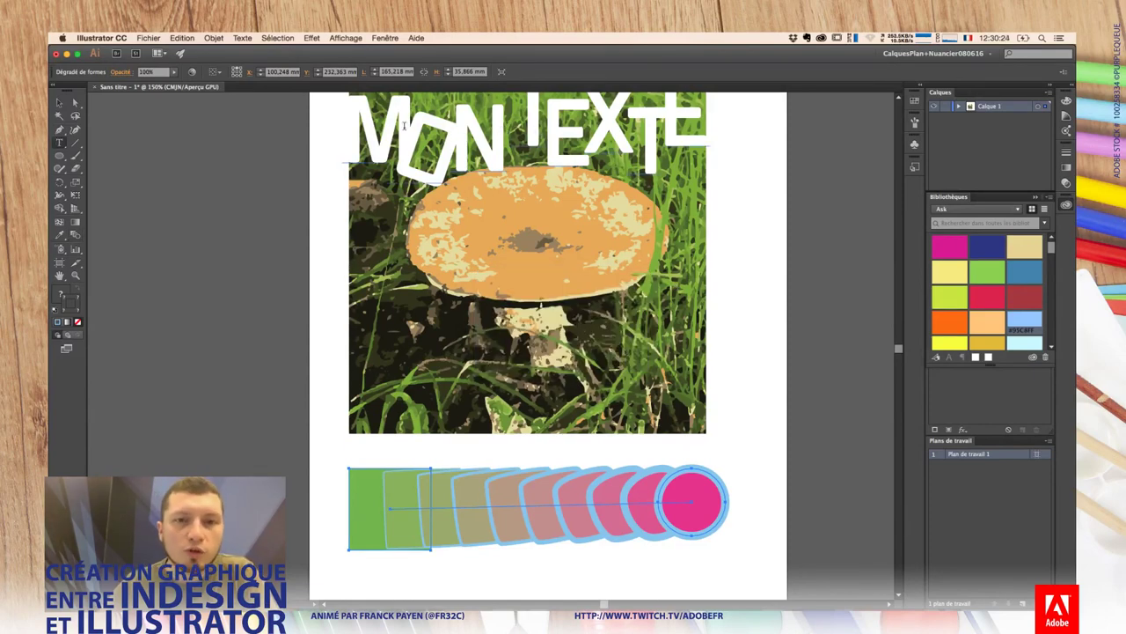
click(343, 171)
text(S)
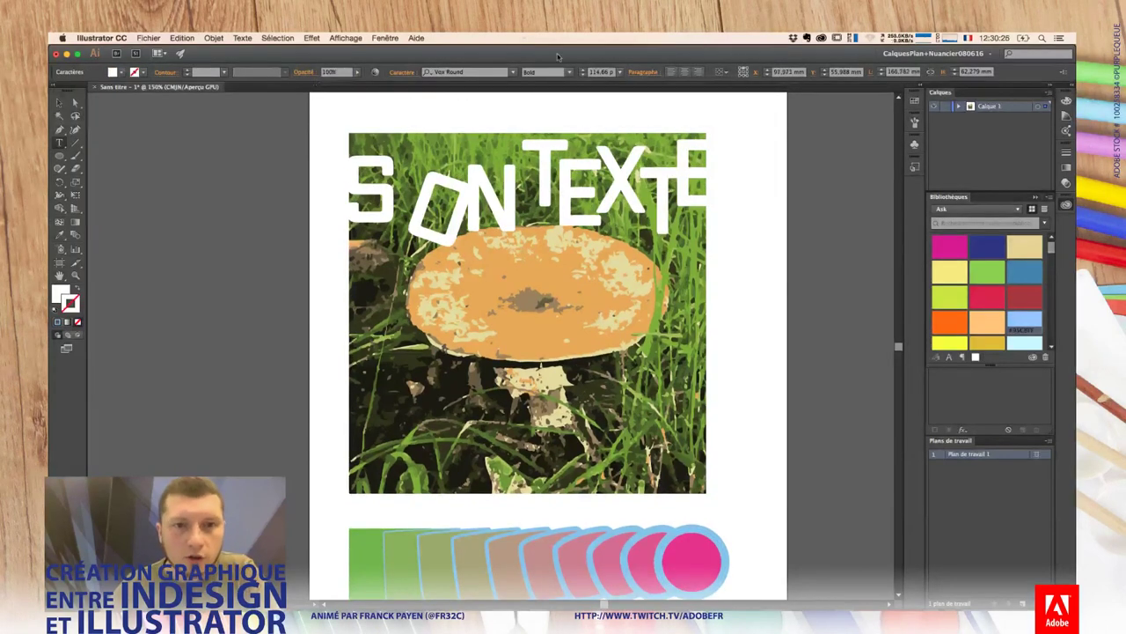
key(alt+Left)
key(alt+Left)
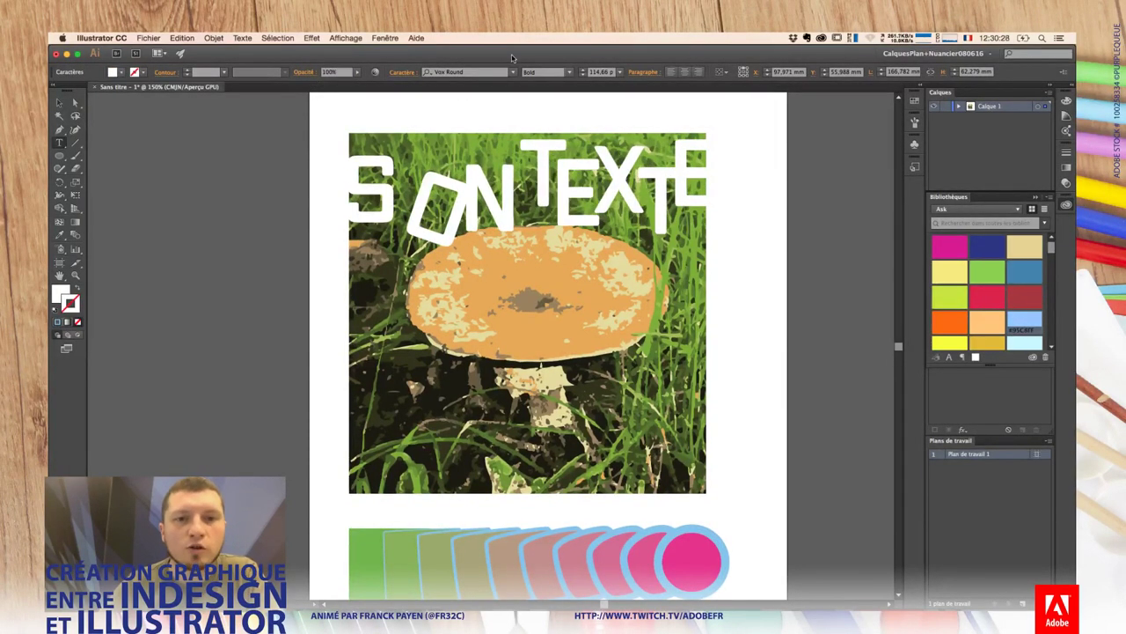
key(alt+Left)
key(alt+Left)
key(alt+Left)
key(alt+Left)
key(alt+Left)
key(alt+Left)
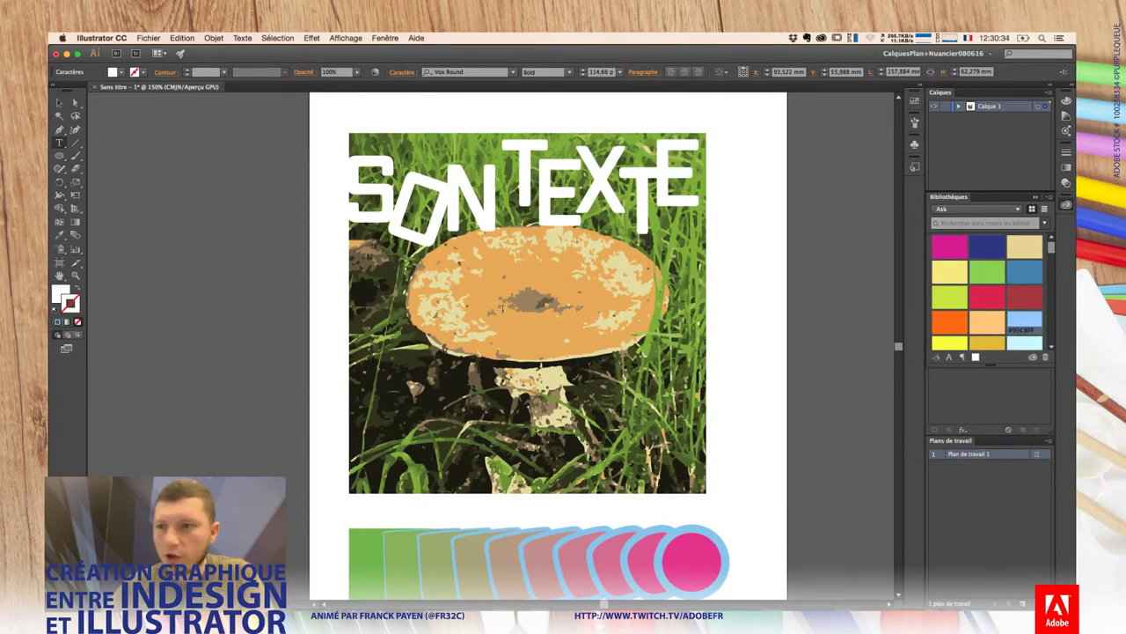
key(Escape)
Step: Direct-select the pink circle in the blend and make its outline the library yellow
scroll(748, 352, down, 5)
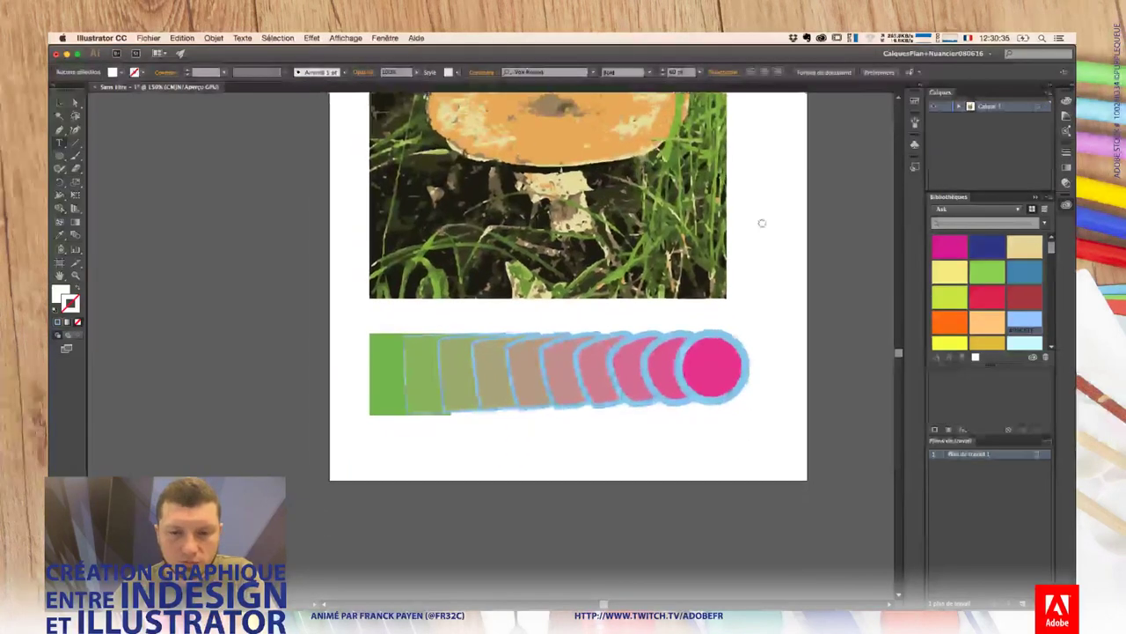
click(603, 364)
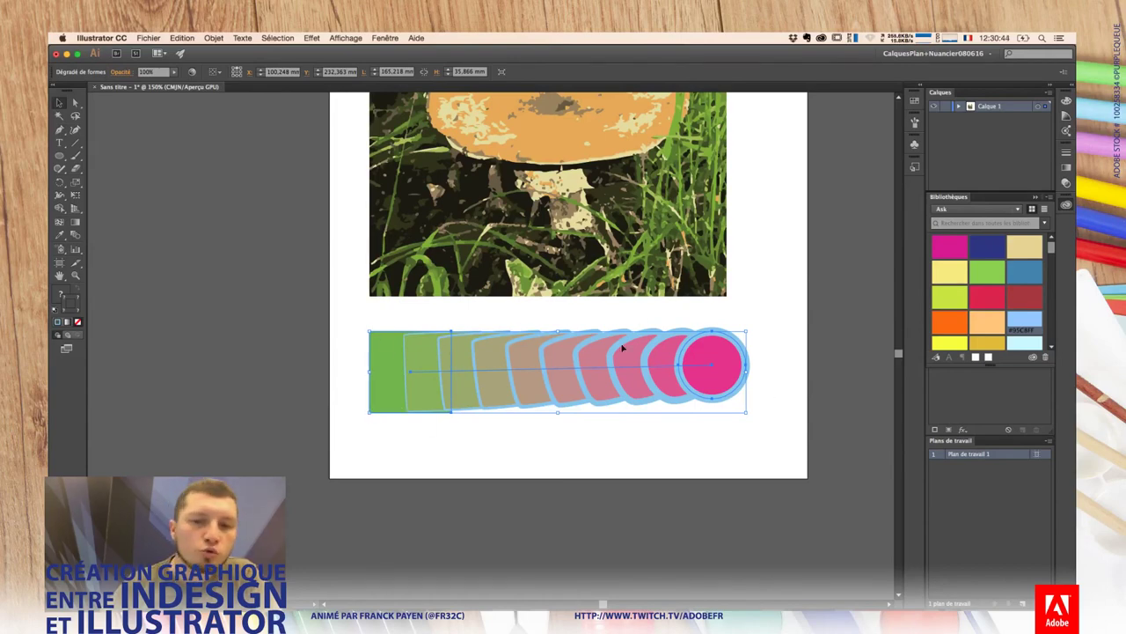
click(725, 356)
click(950, 342)
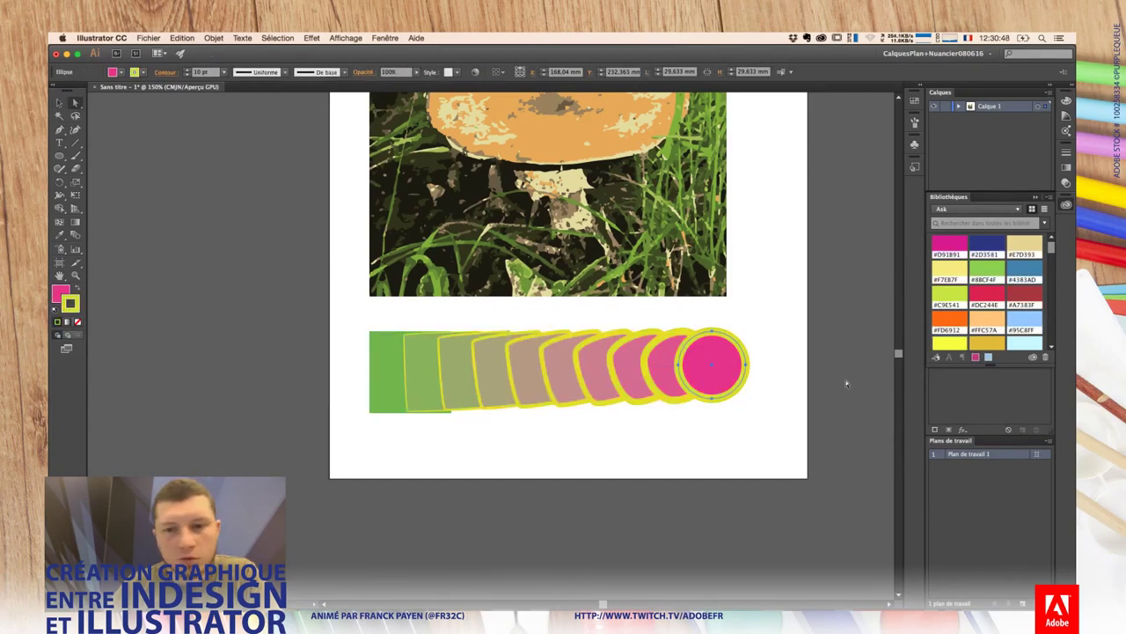
key(ctrl+shift+i)
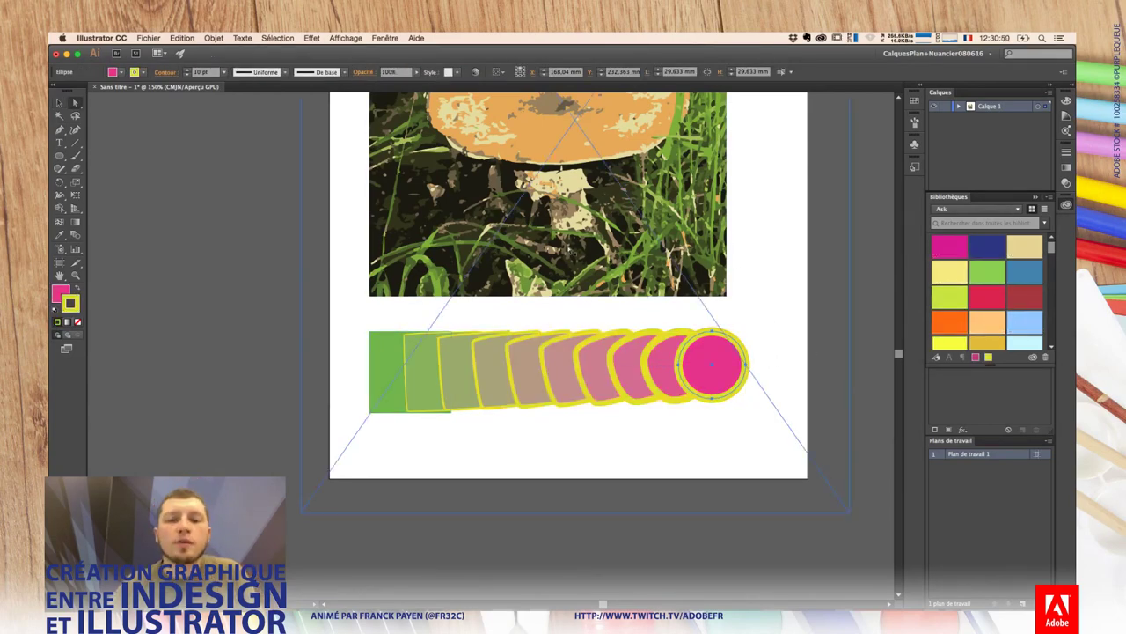
key(ctrl+shift+i)
scroll(624, 402, down, 1)
scroll(631, 279, down, 5)
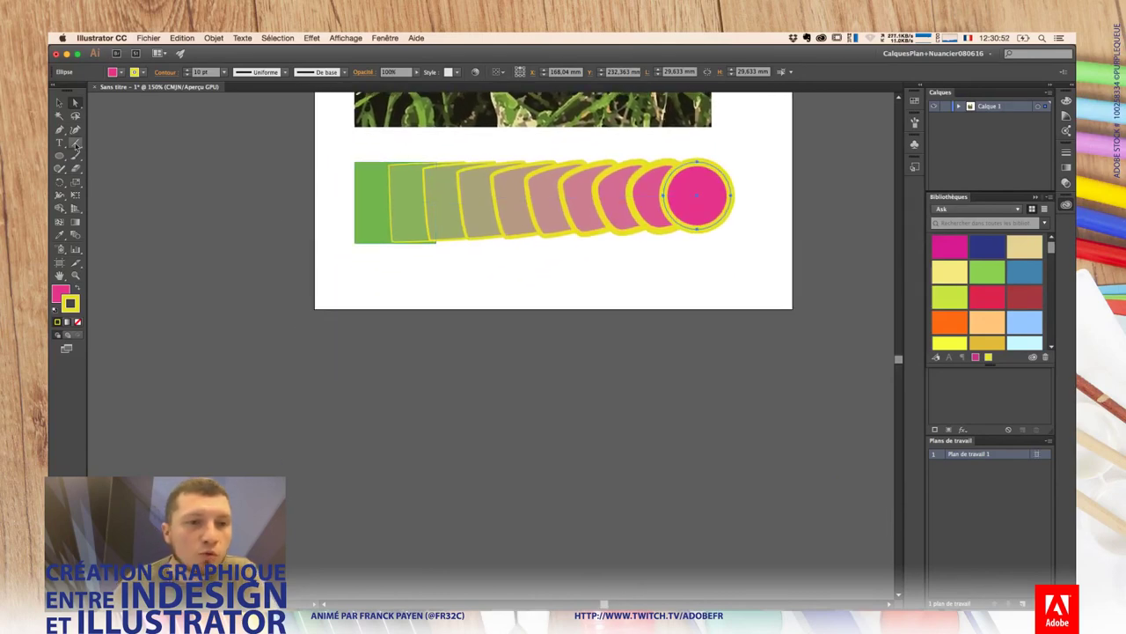
Step: Draw a small stroke-less pink square and Alt-drag a light-blue copy to the right
drag(59, 156, 106, 157)
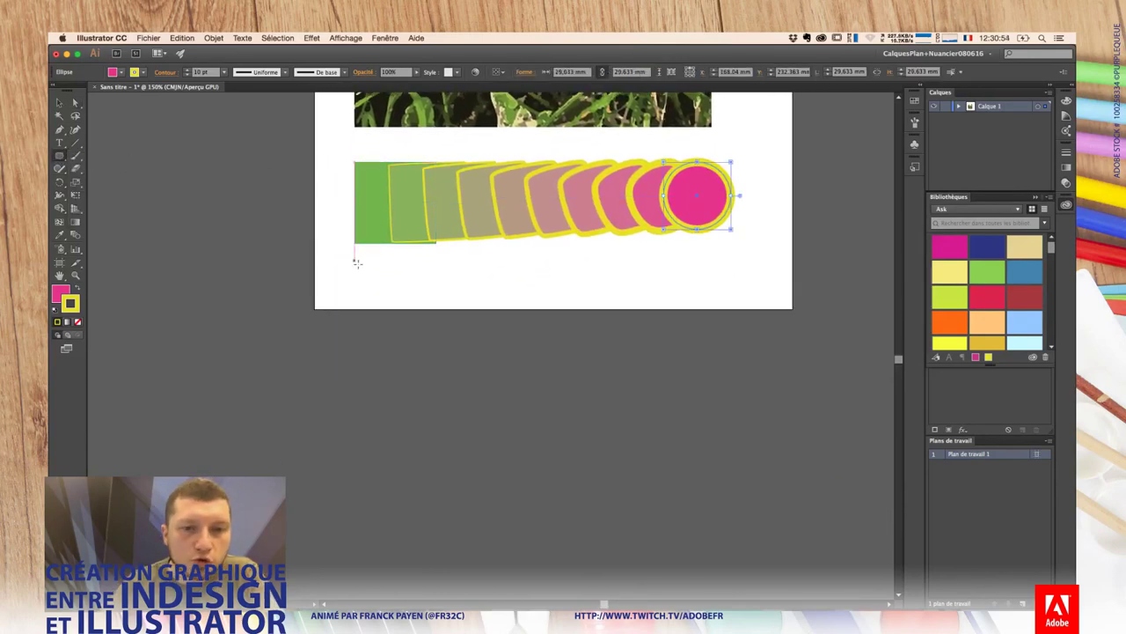
drag(354, 260, 381, 287)
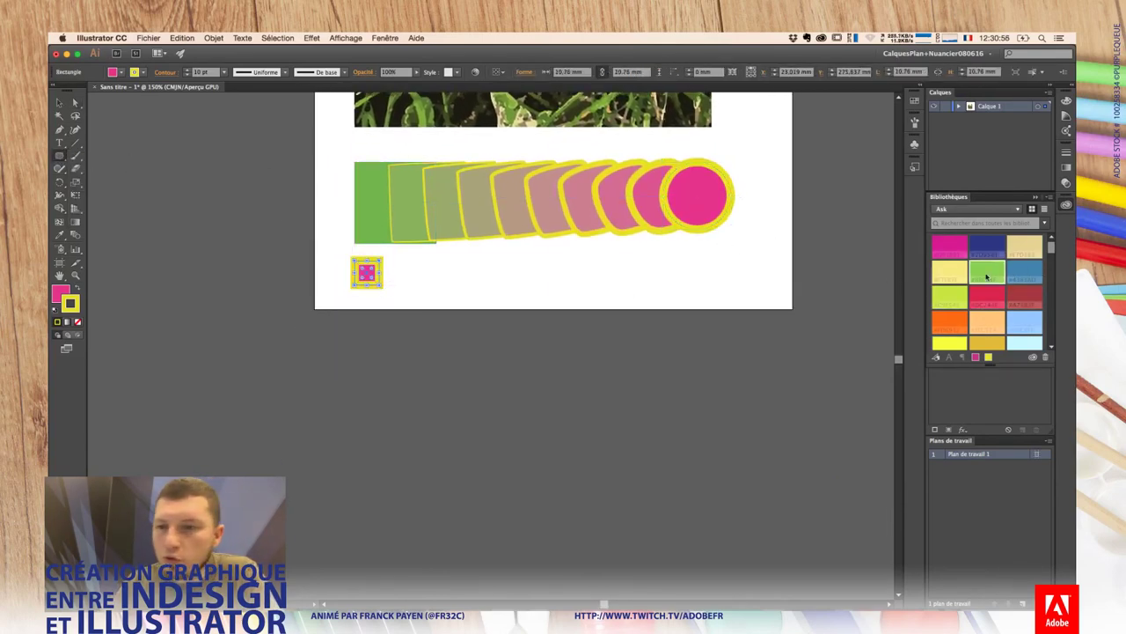
click(78, 322)
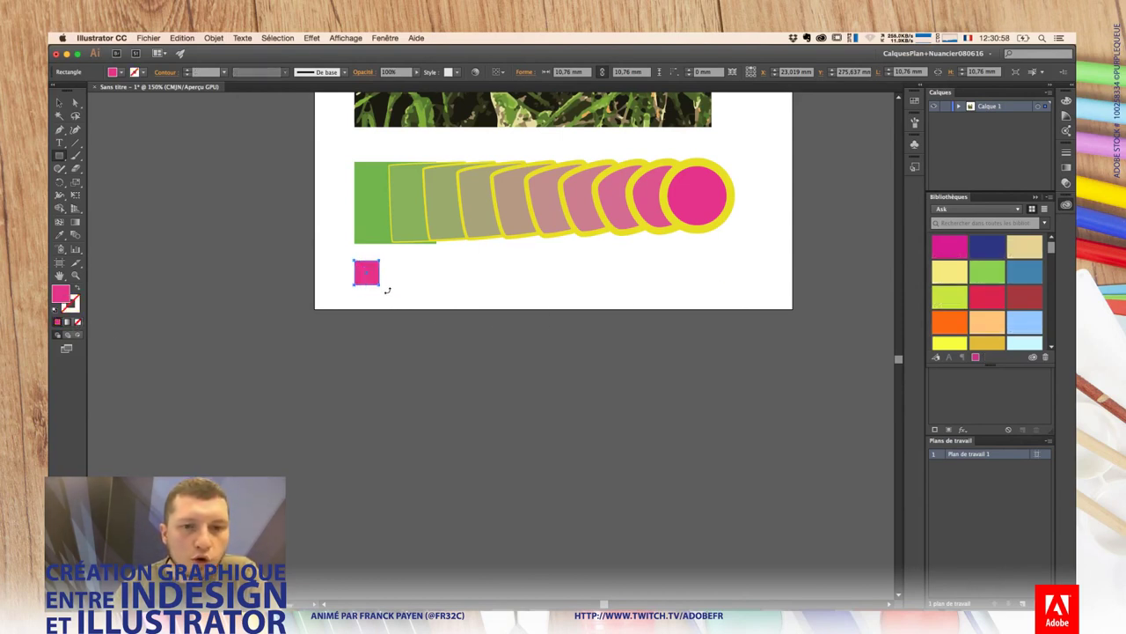
drag(366, 273, 734, 273)
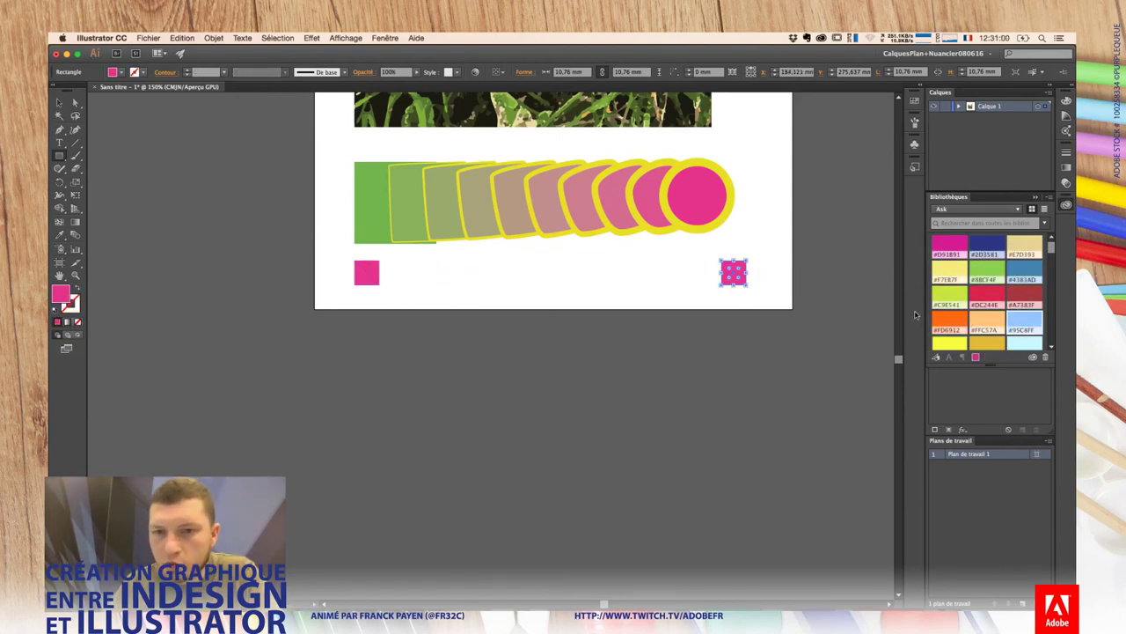
click(1024, 322)
Step: Blend the pink square into the light-blue square with the Blend tool
shift+click(365, 277)
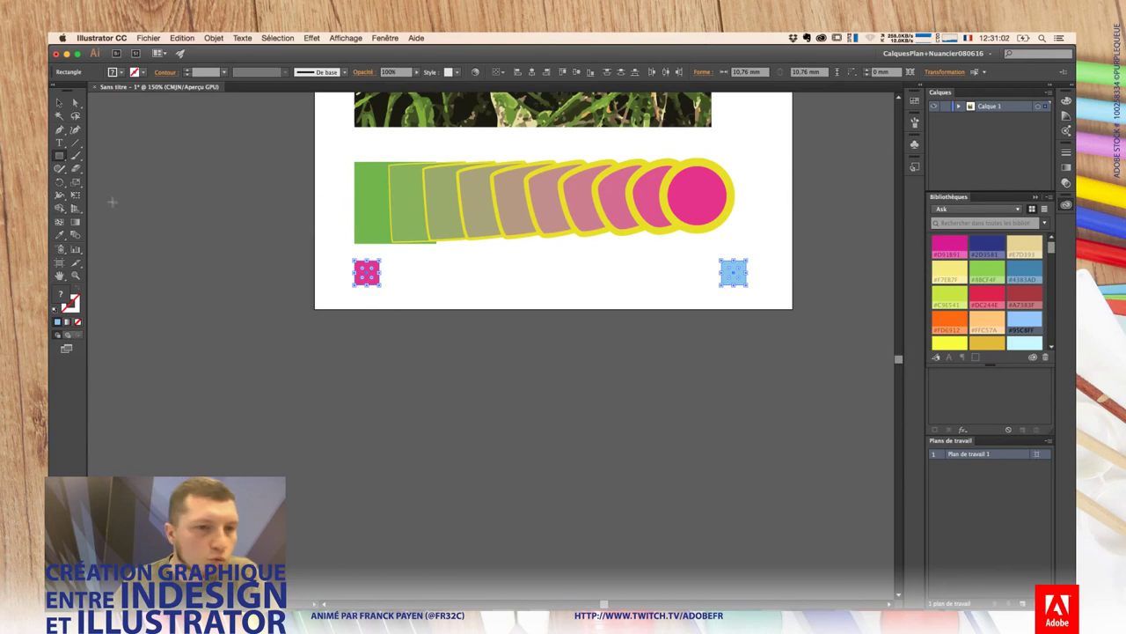
click(75, 236)
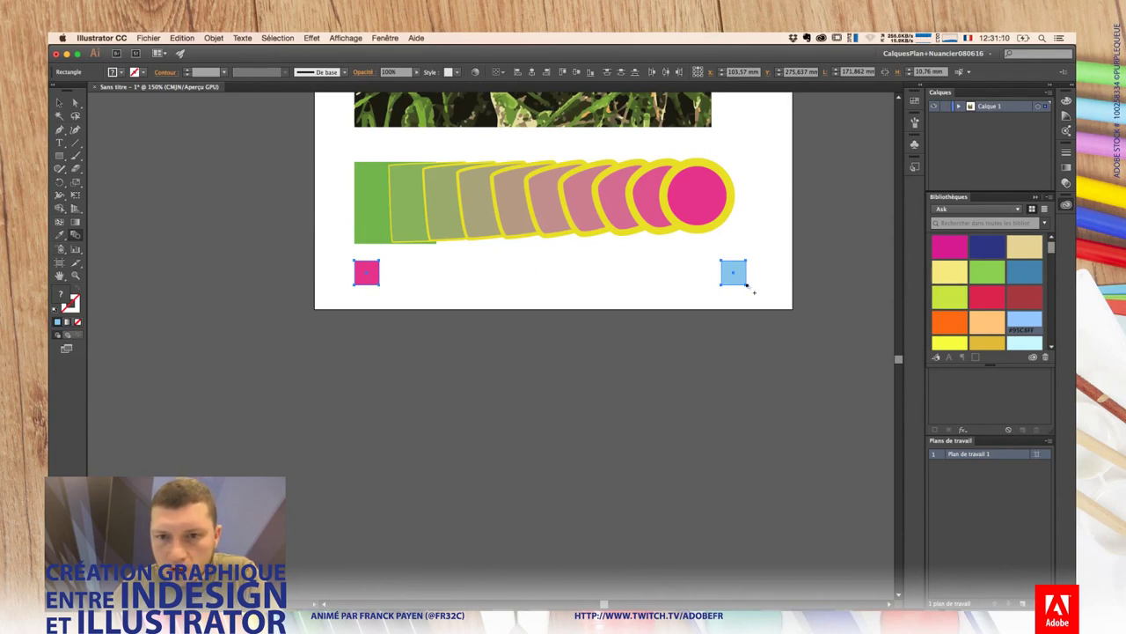
click(745, 284)
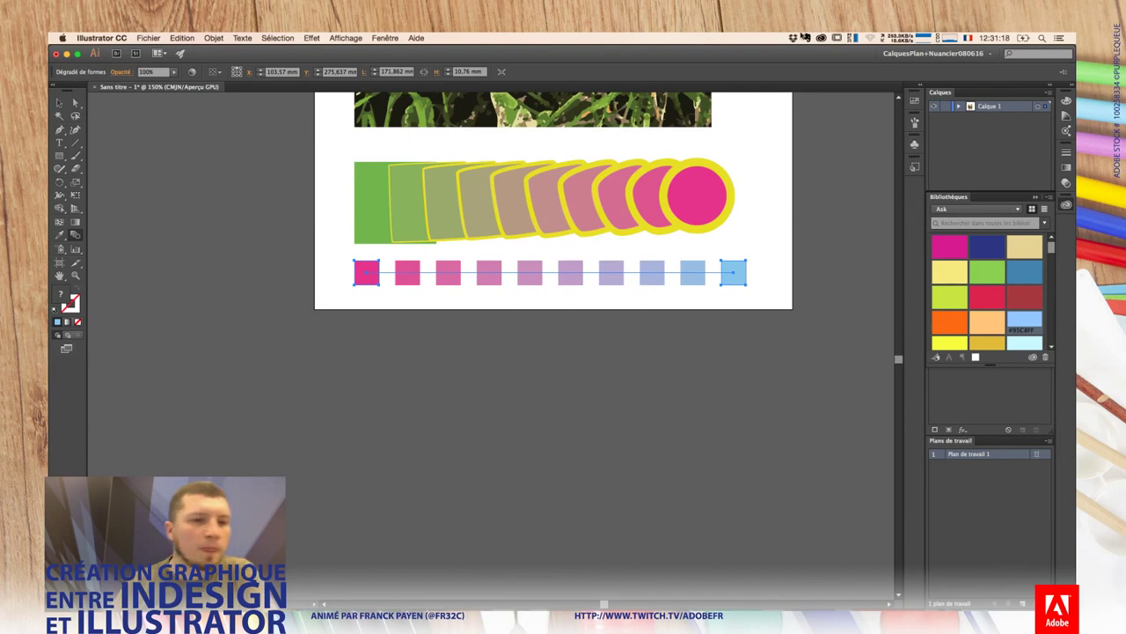
click(60, 262)
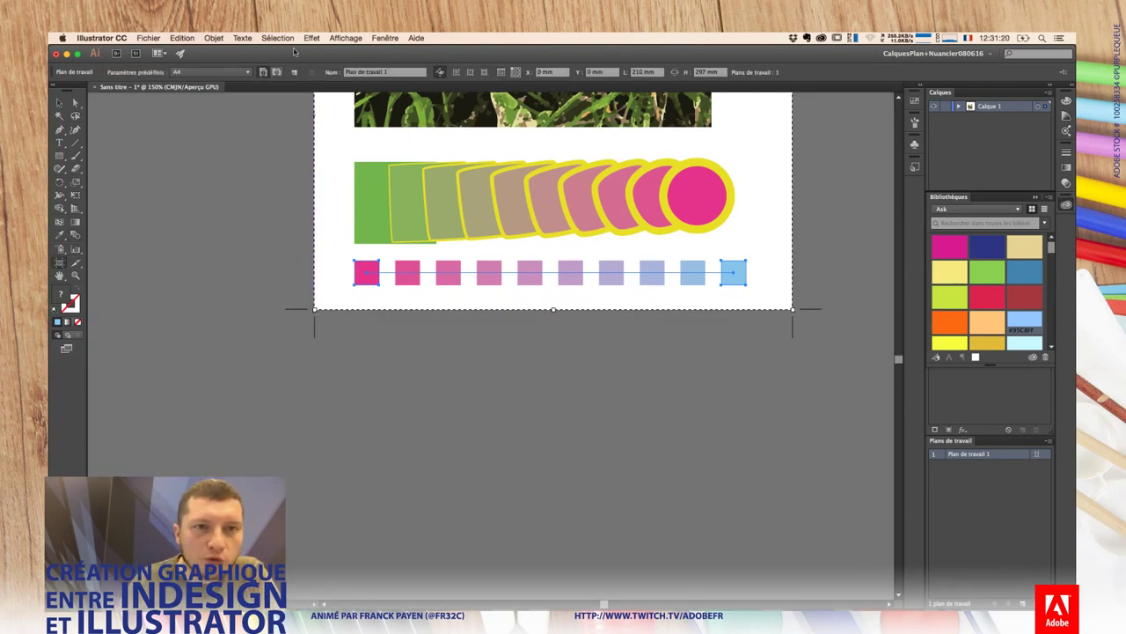
Step: Place a new A4 artboard, Plan de travail 2, directly below the first artboard
click(294, 73)
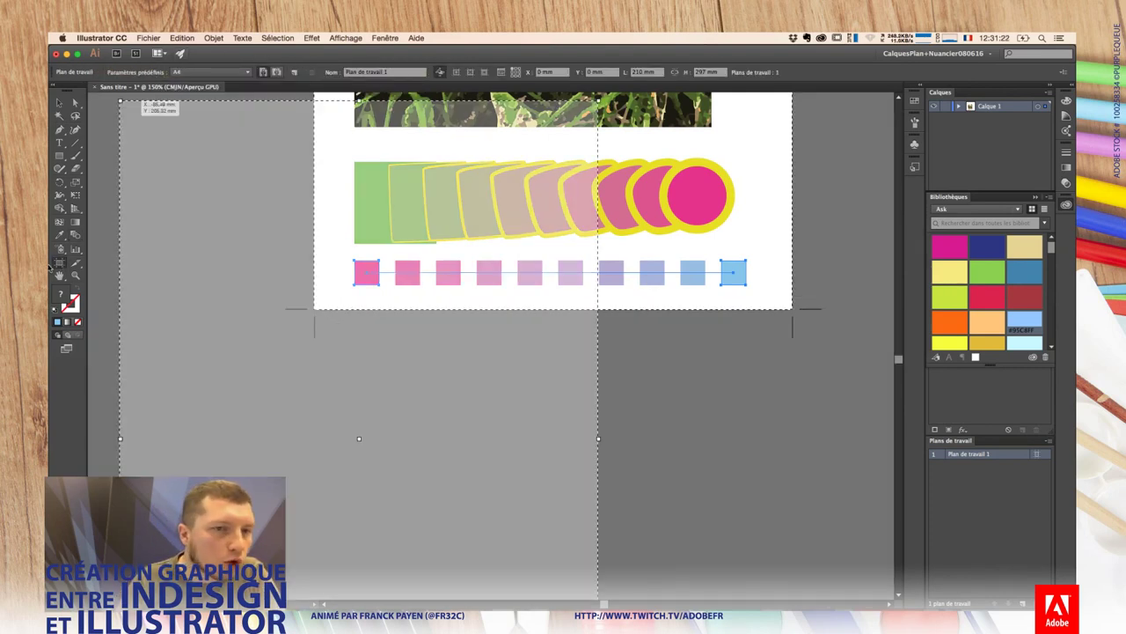
click(314, 357)
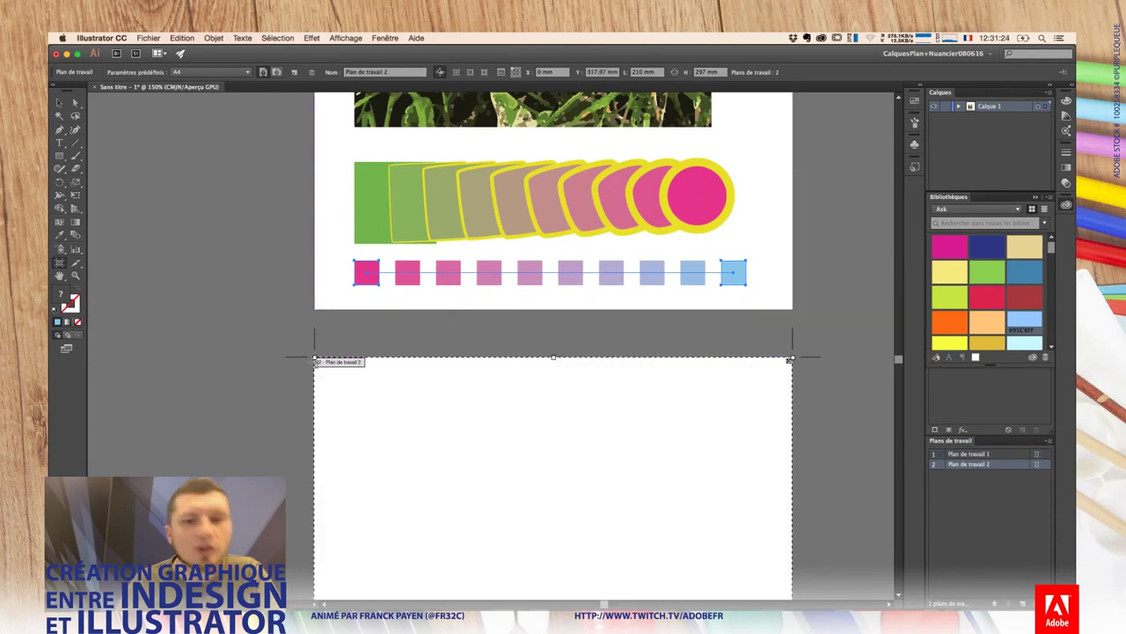
scroll(720, 278, down, 5)
scroll(720, 278, right, 2)
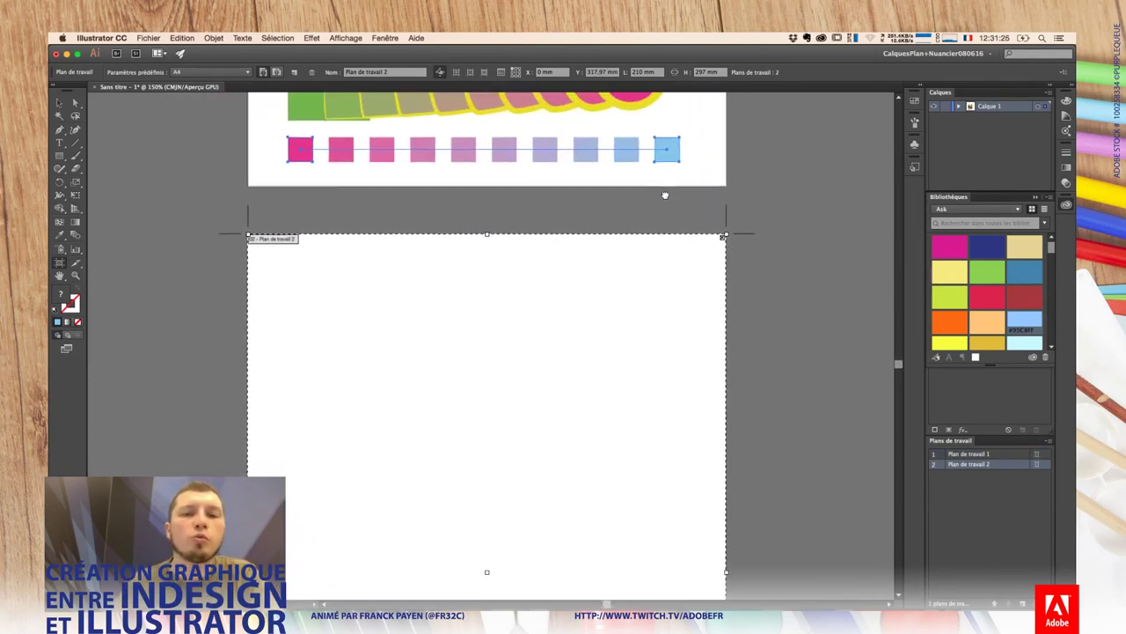
drag(663, 251, 682, 202)
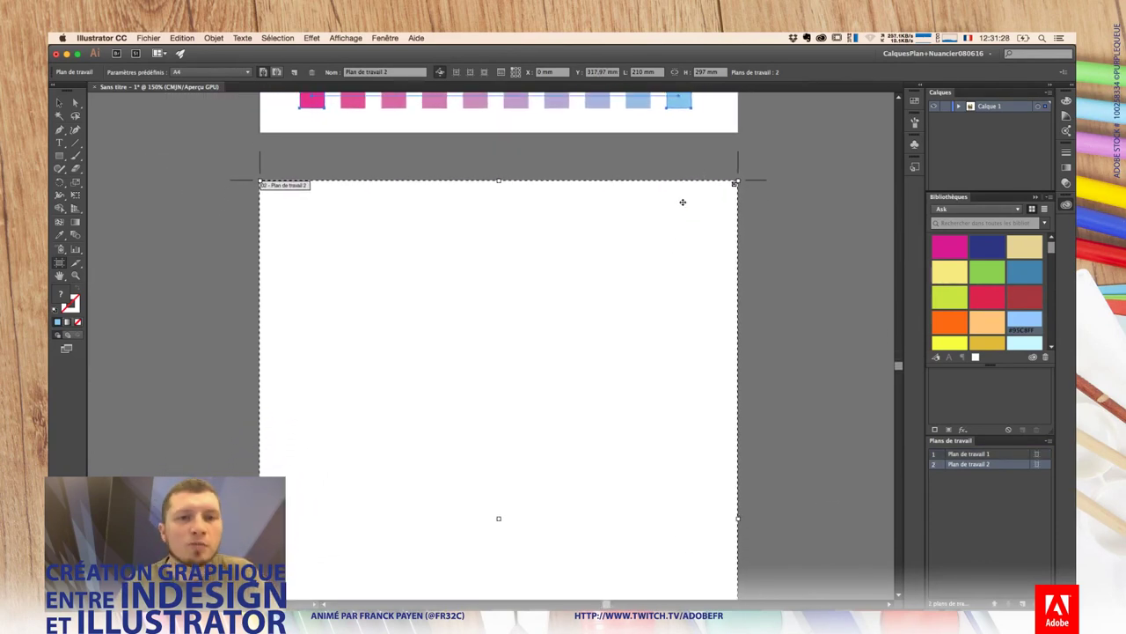
click(60, 102)
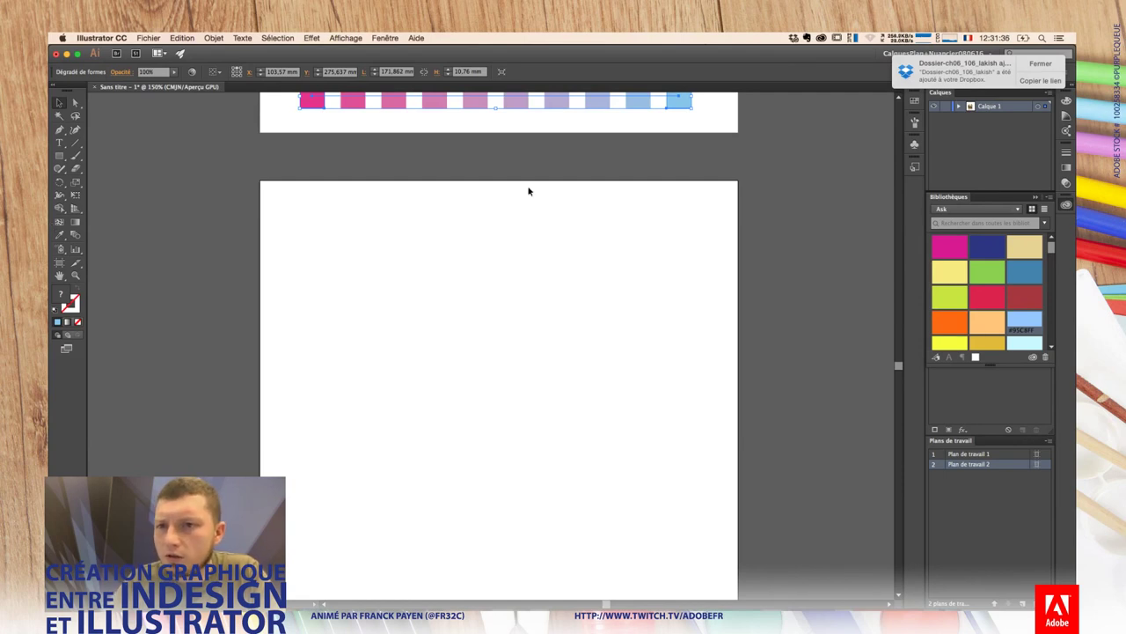
Step: Quit Dropbox via its menu-bar gear menu (Quitter Dropbox)
click(793, 37)
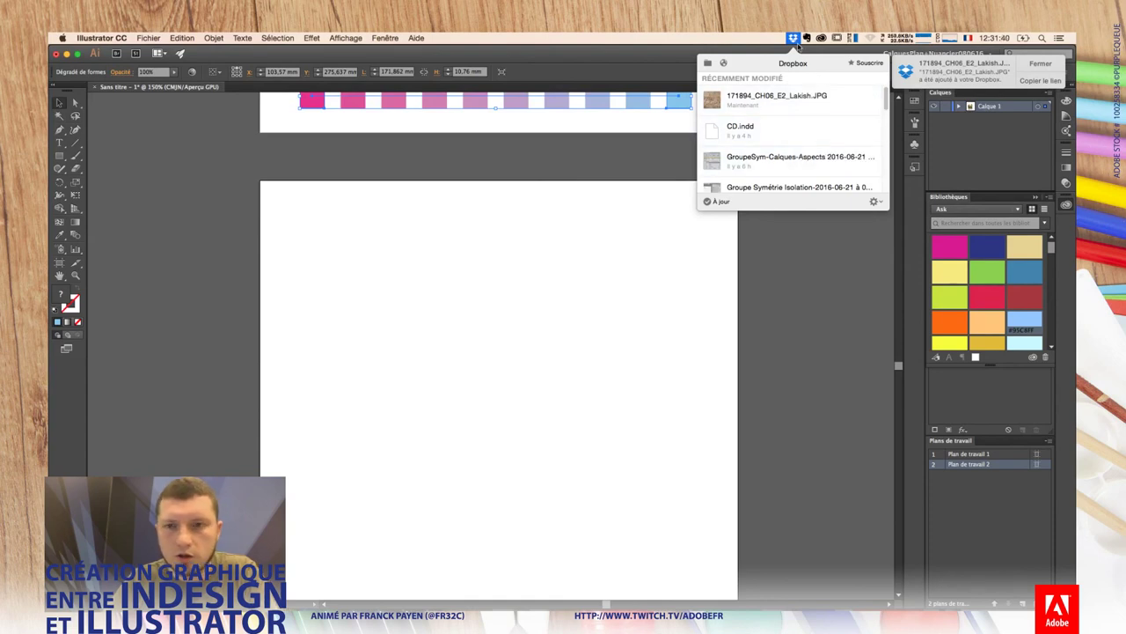
click(875, 202)
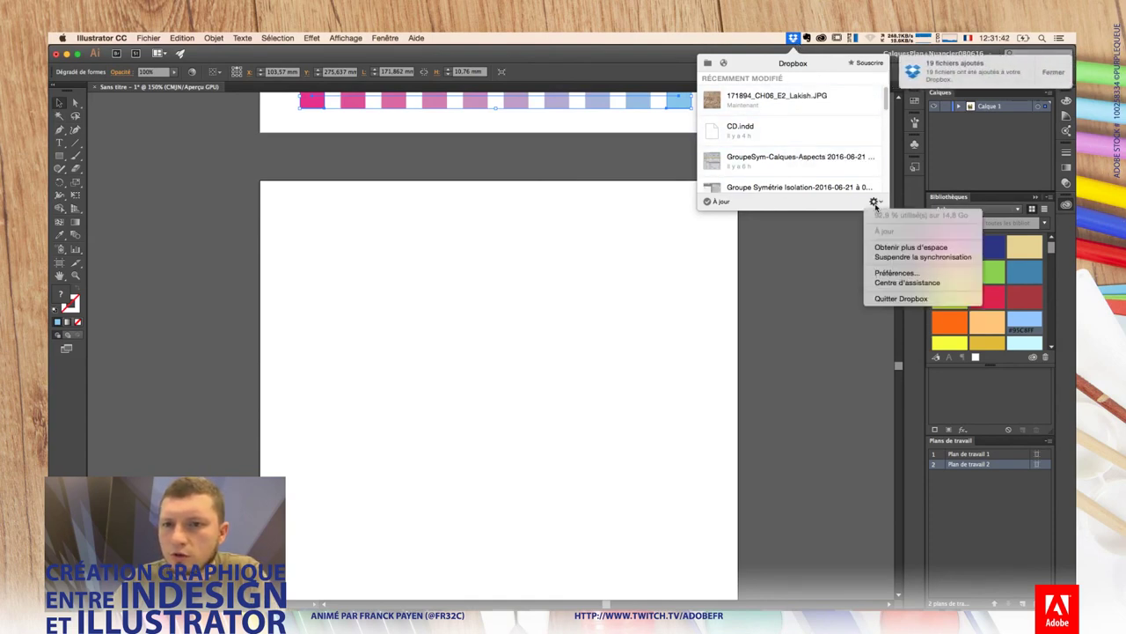
click(901, 298)
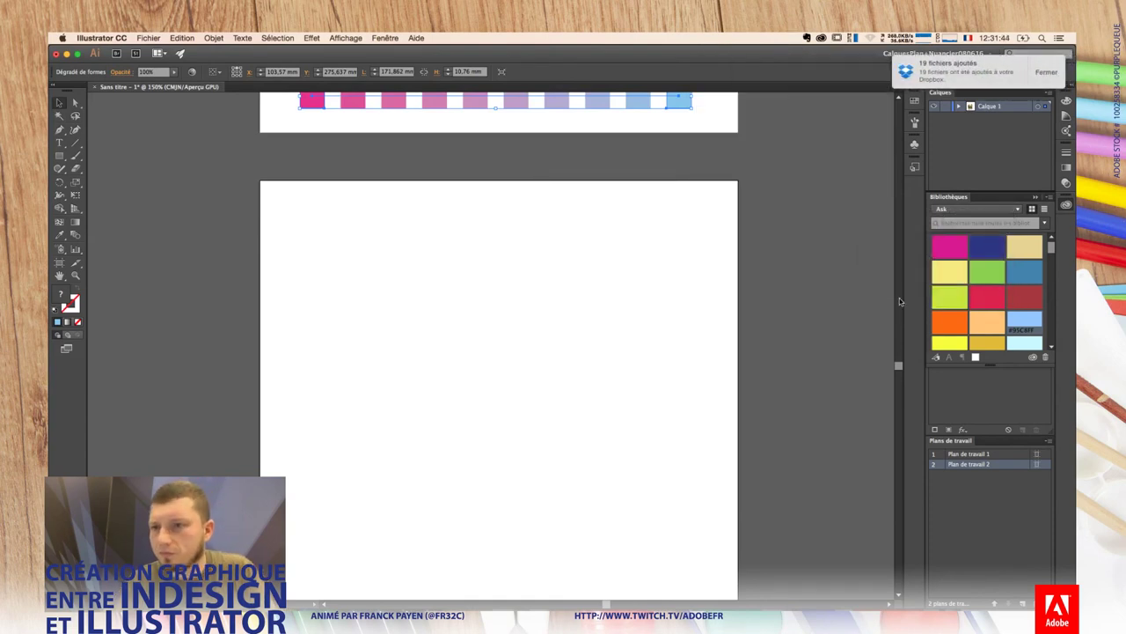
click(63, 158)
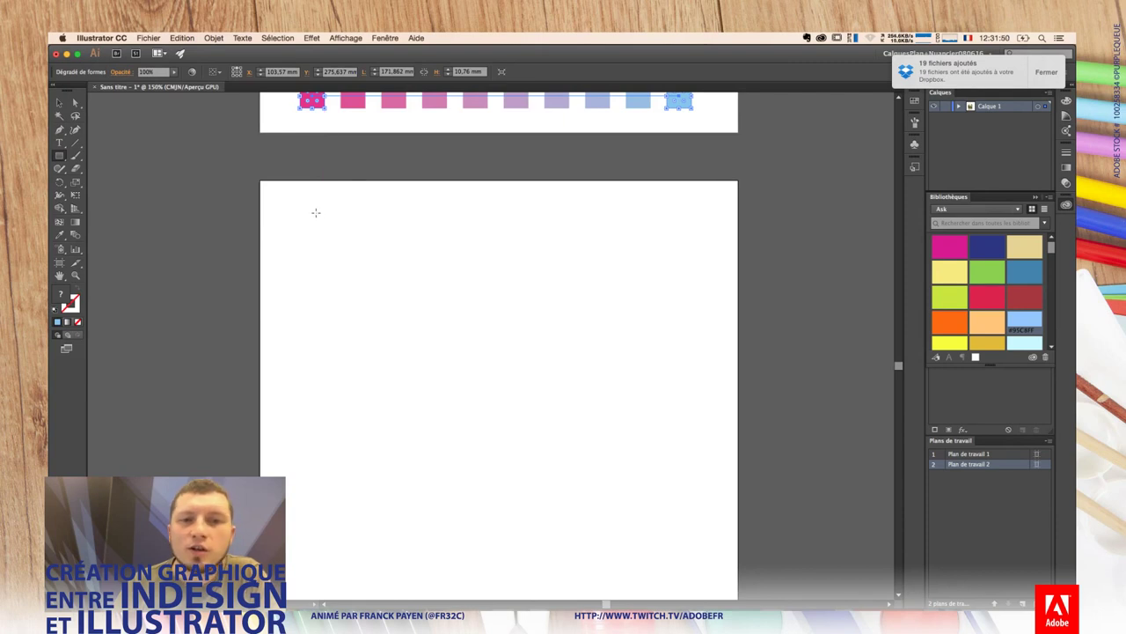
Step: Draw a 167.452 × 136.643 mm rectangle on Plan de travail 2 and add a mesh point
drag(316, 212, 699, 519)
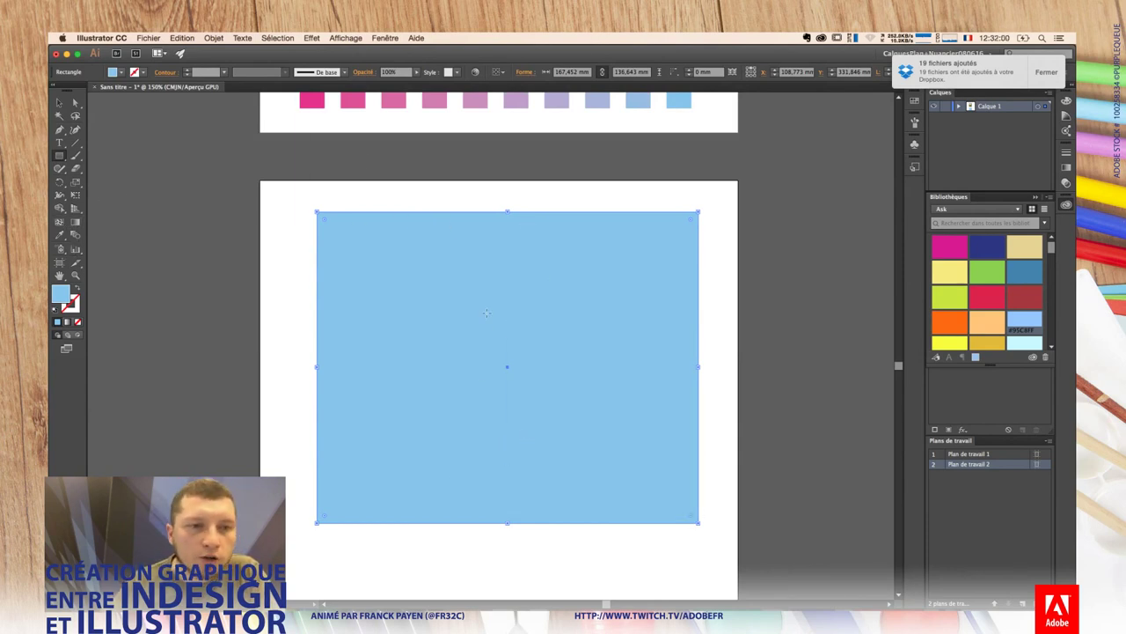
click(60, 223)
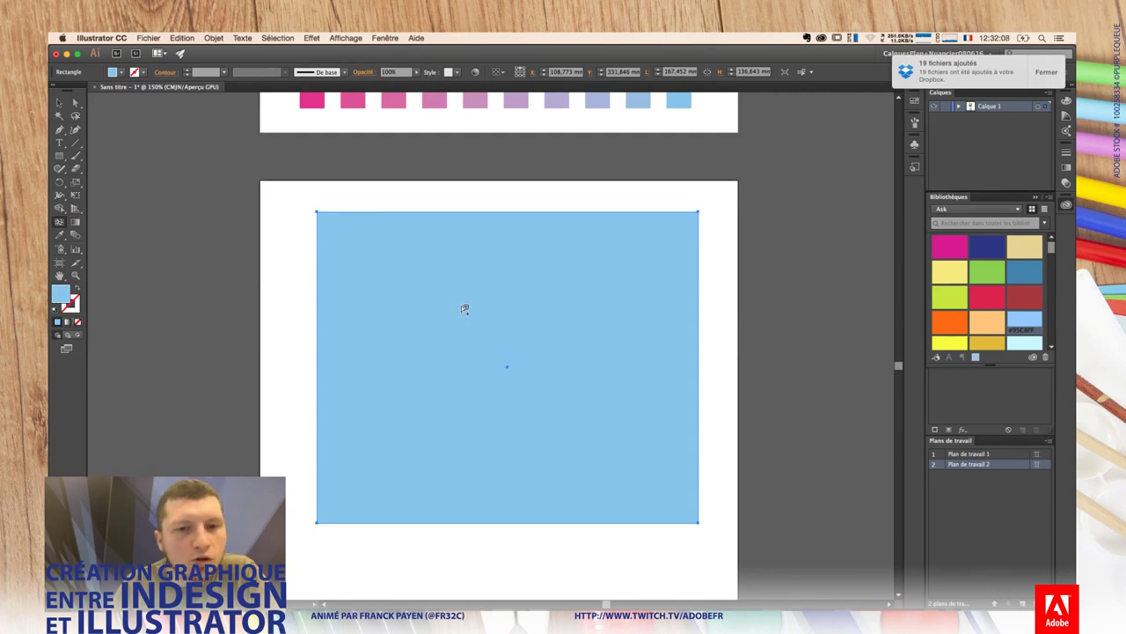
click(319, 213)
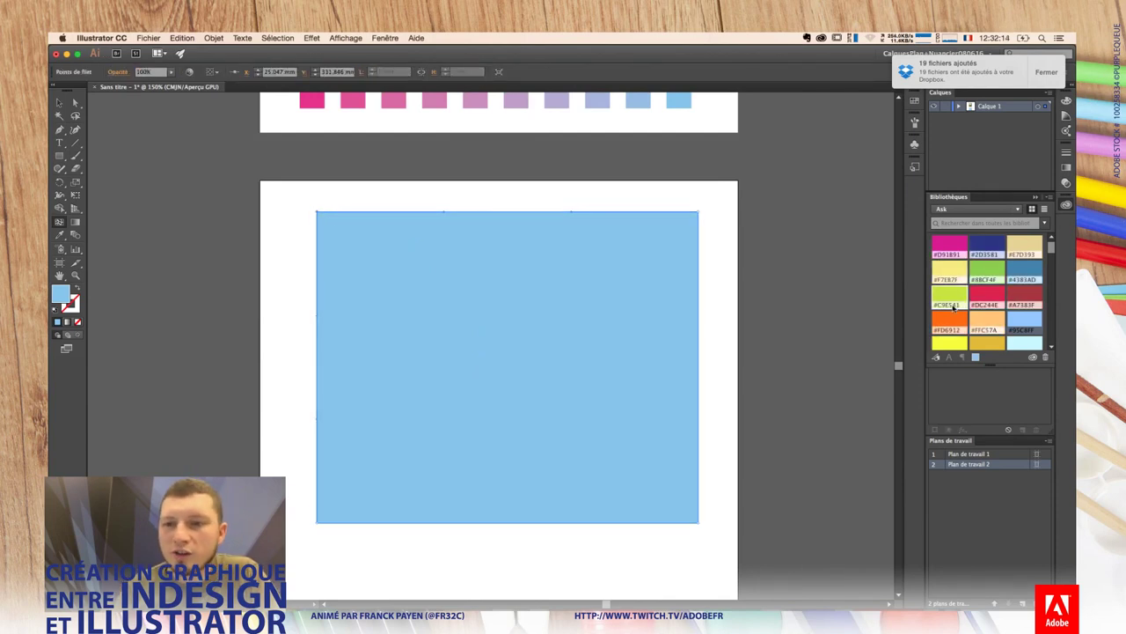
Step: Colour the mesh's top-left point yellow-green and bottom-right corner orange, then deselect
click(950, 297)
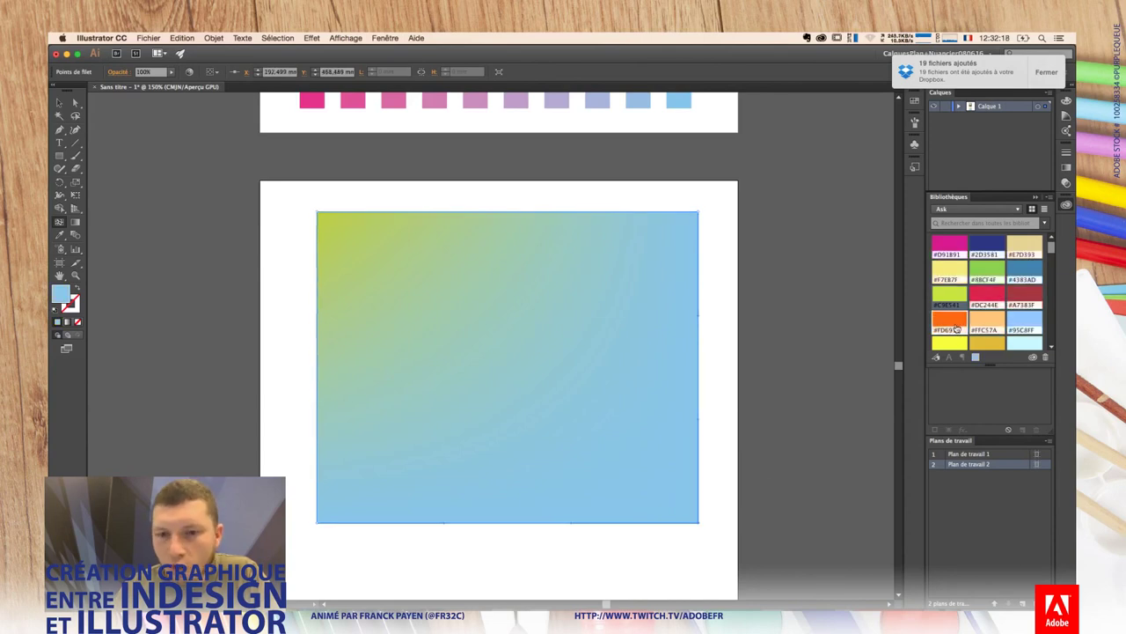
click(950, 322)
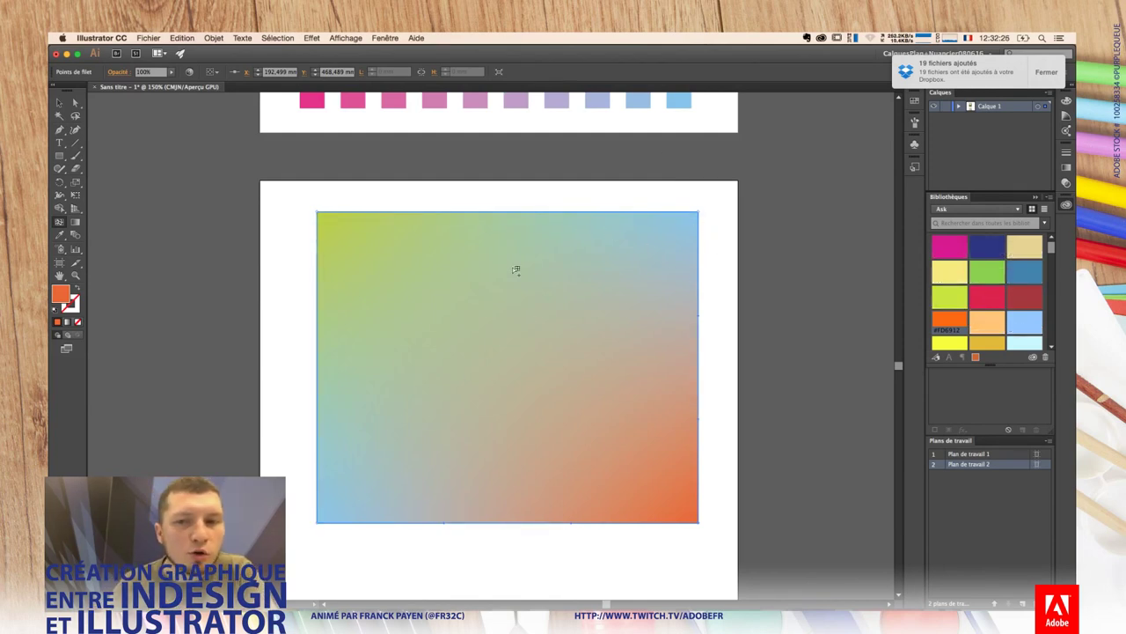
click(77, 104)
click(249, 178)
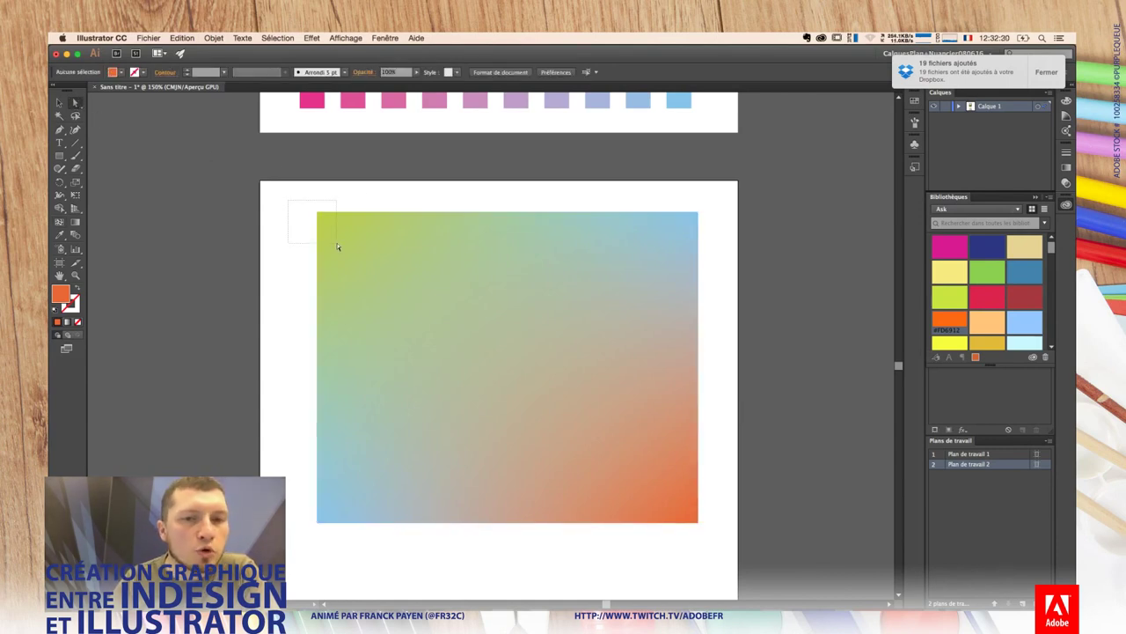
Step: Curve the gradient rectangle's top edge into a wave, bend the right edge into an S-curve and raise the bottom-right corner
drag(337, 246, 337, 247)
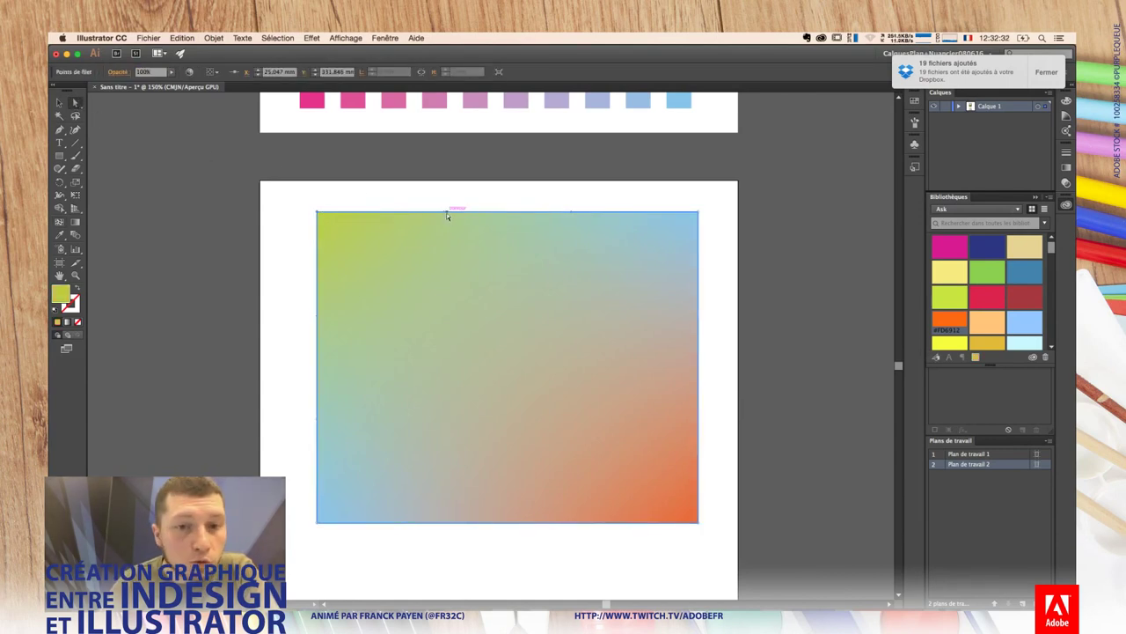
drag(447, 212, 457, 264)
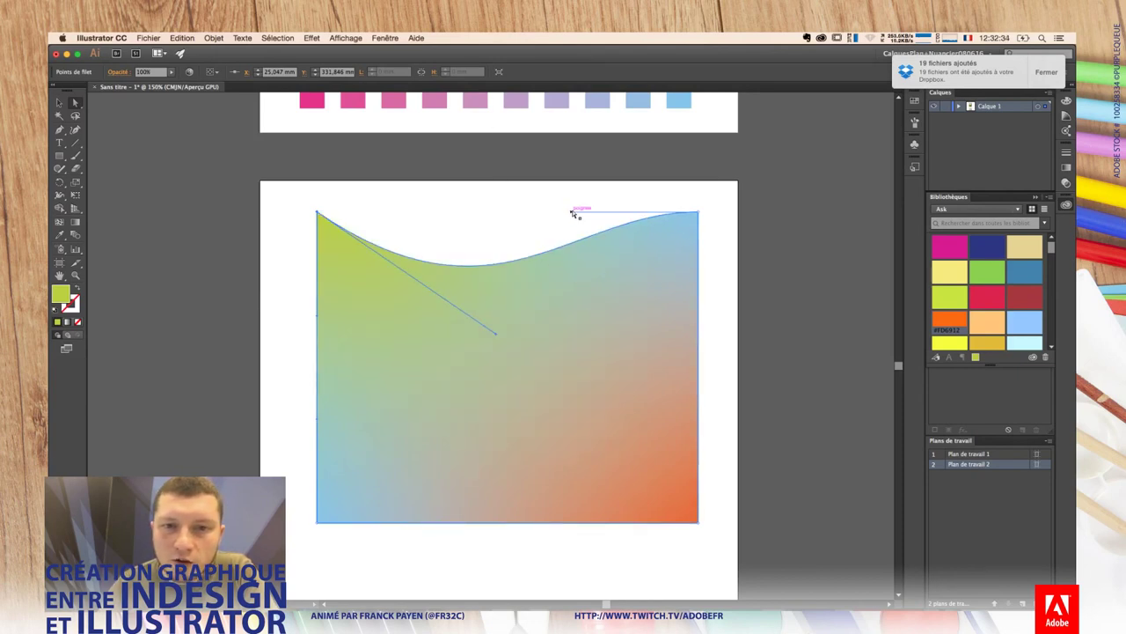
drag(573, 213, 543, 187)
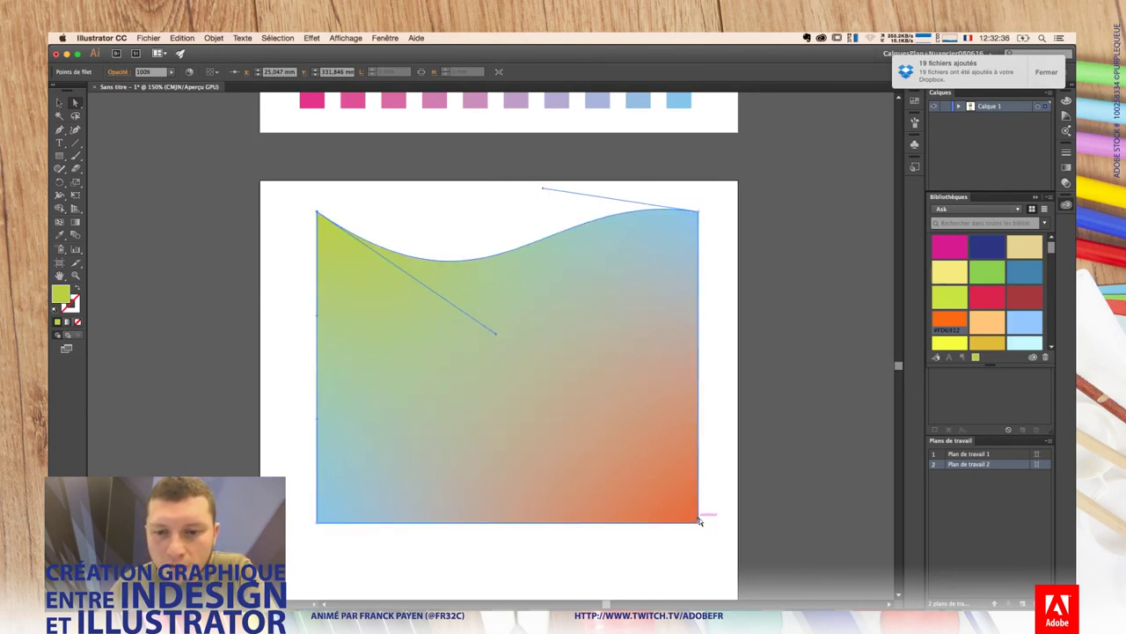
drag(700, 522, 722, 381)
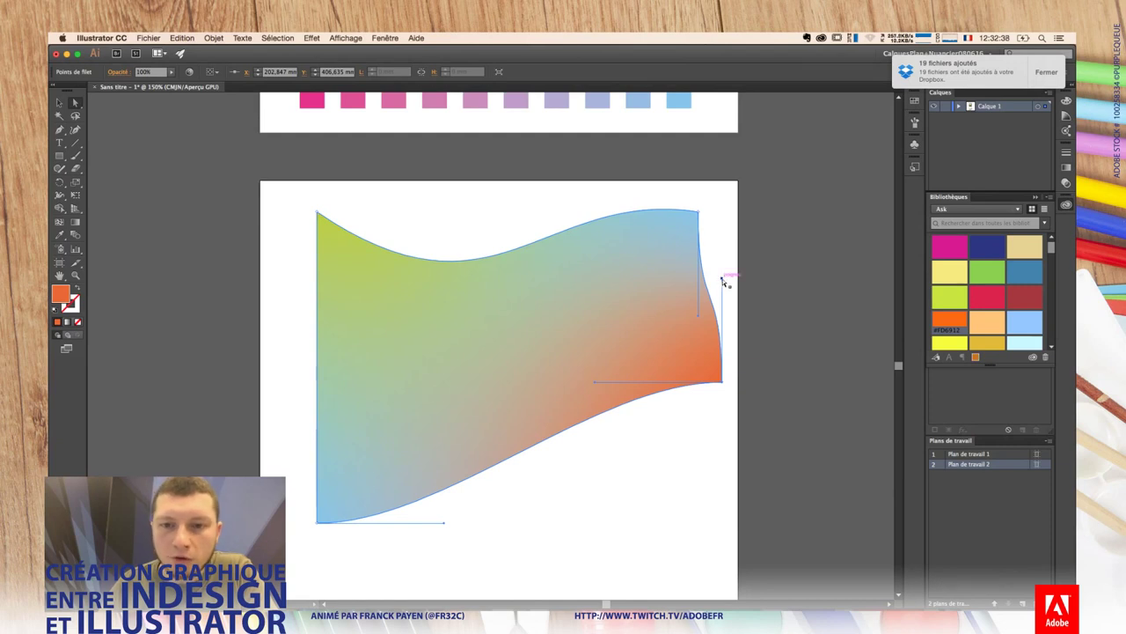
drag(723, 282, 672, 337)
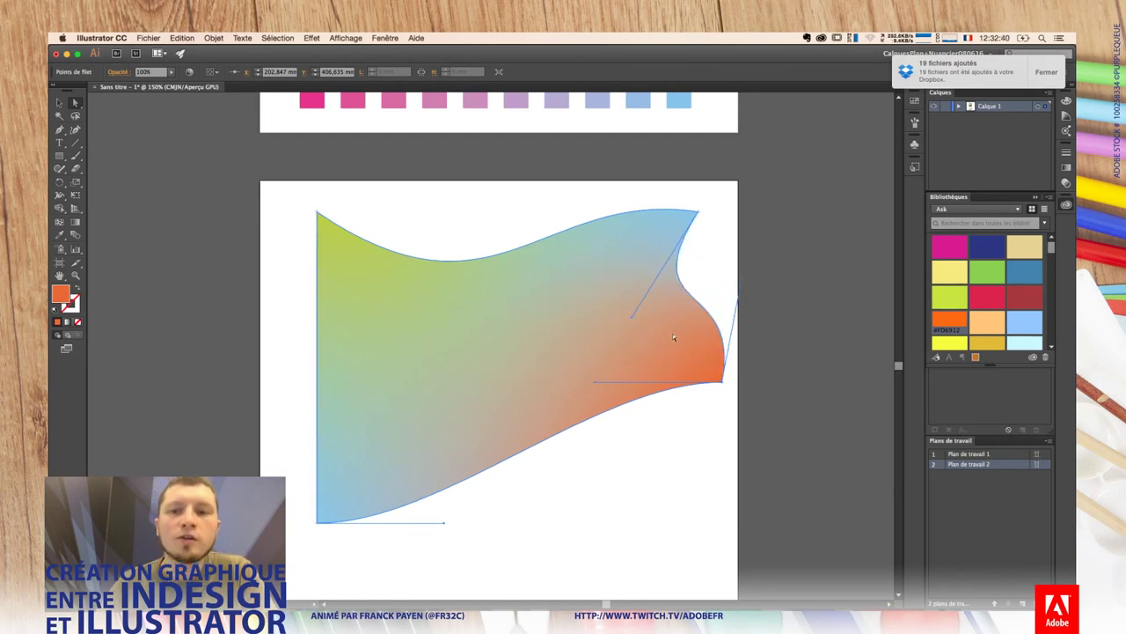
mouse_move(596, 382)
mouse_down()
mouse_move(581, 434)
mouse_move(643, 485)
mouse_up()
mouse_move(713, 383)
mouse_down()
mouse_move(577, 385)
mouse_move(467, 325)
mouse_up()
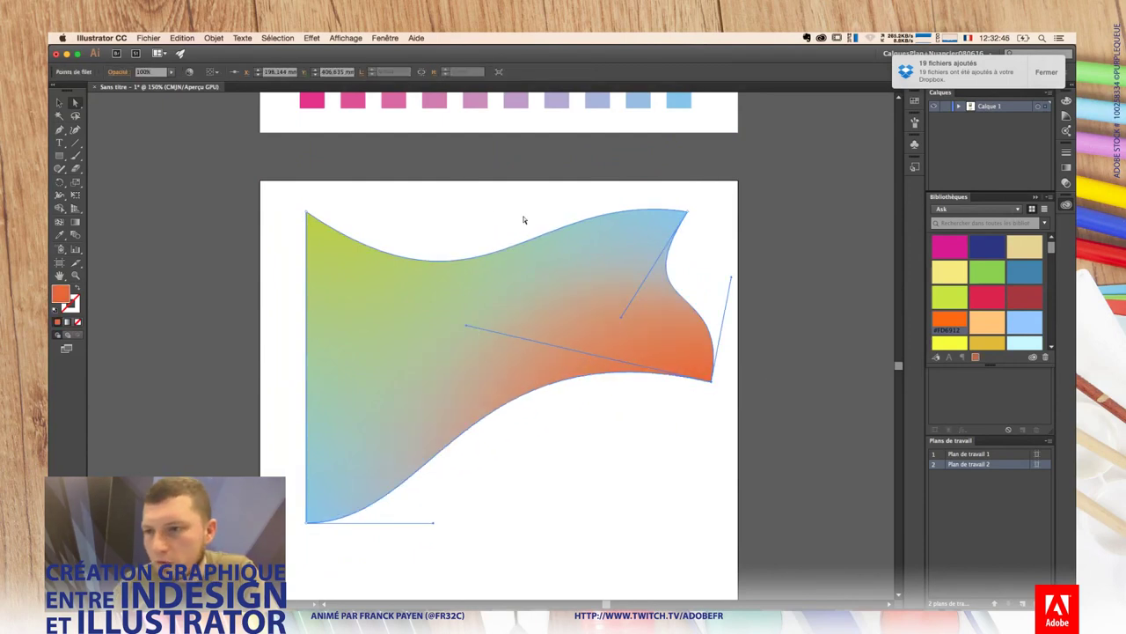
click(636, 443)
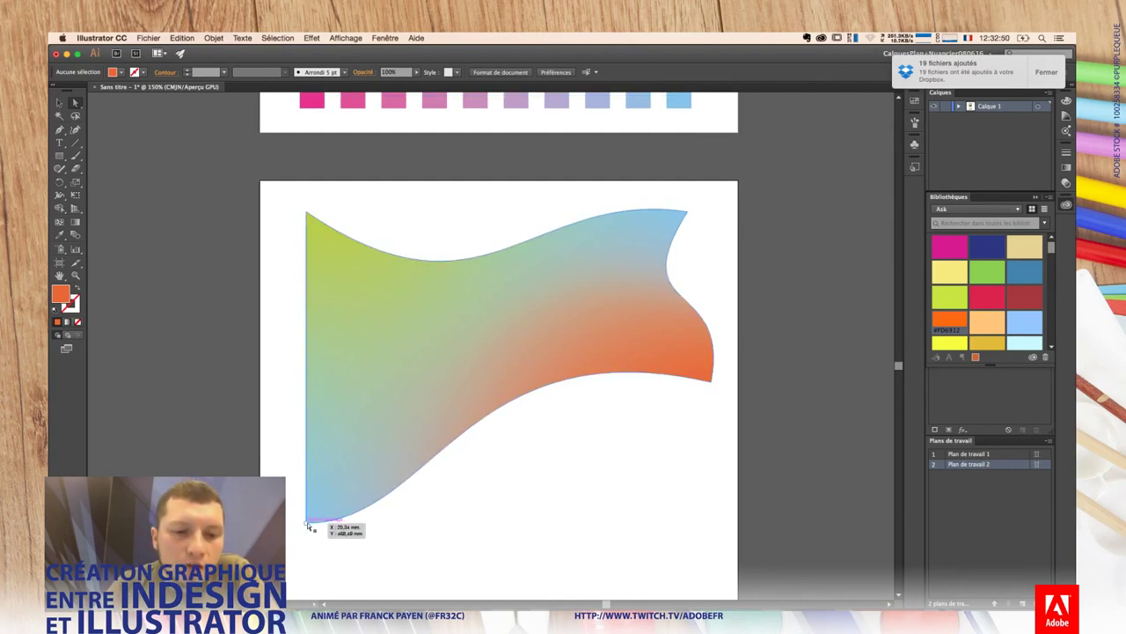
Step: Reposition the bottom-left, top-left and top-right corners and shift an inner mesh point to rebalance the colours
drag(308, 524, 260, 465)
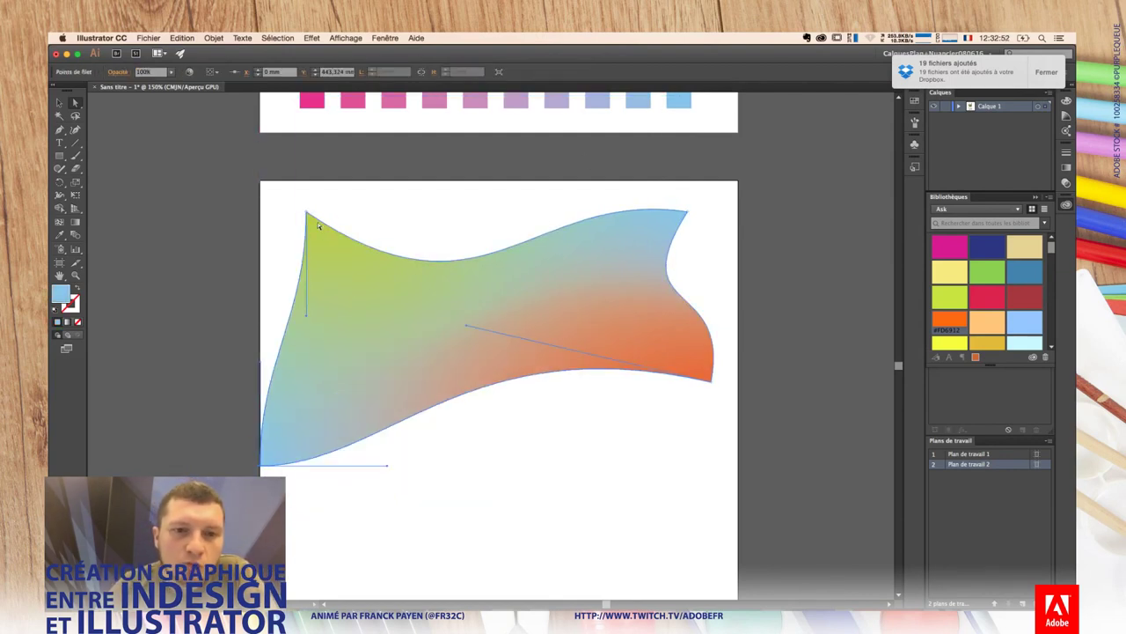
drag(308, 214, 302, 235)
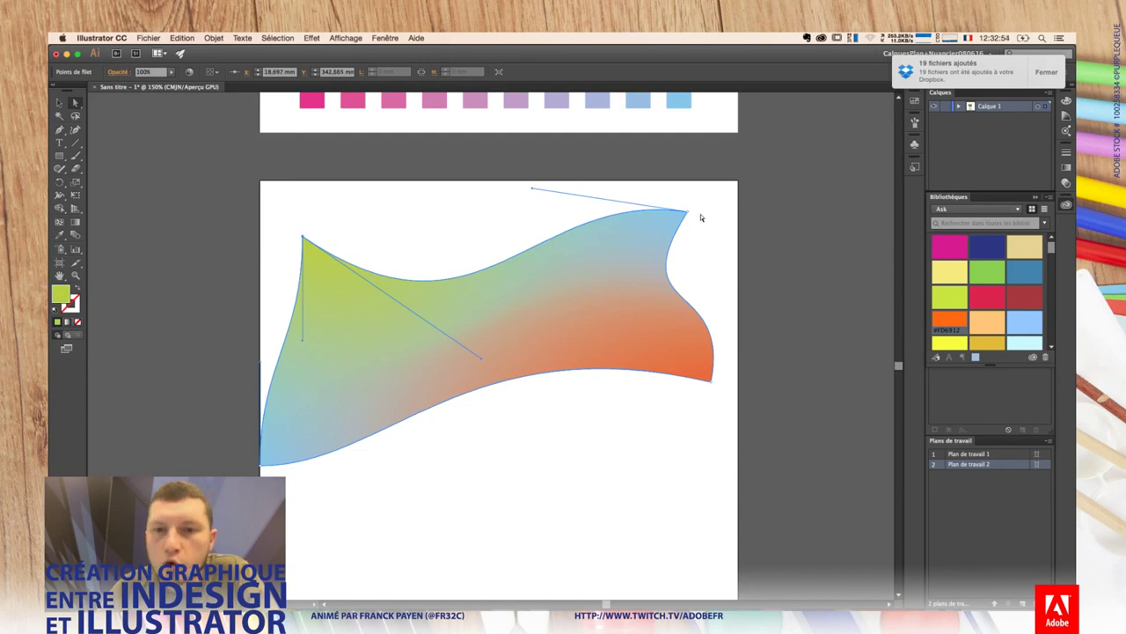
drag(701, 217, 717, 235)
click(754, 244)
scroll(770, 202, up, 1)
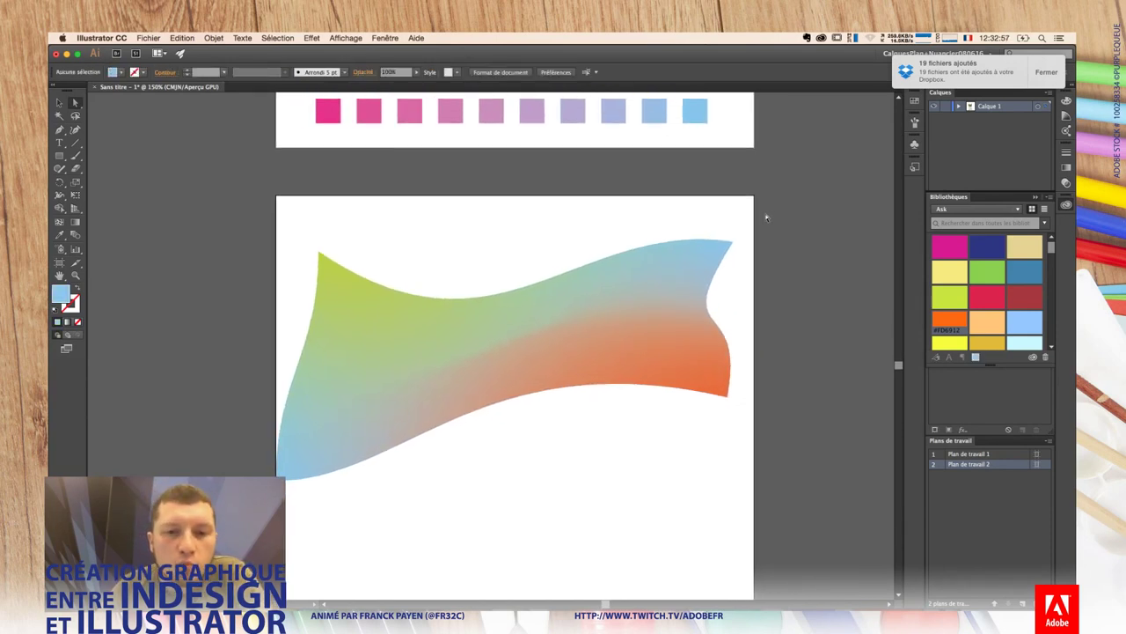
click(521, 397)
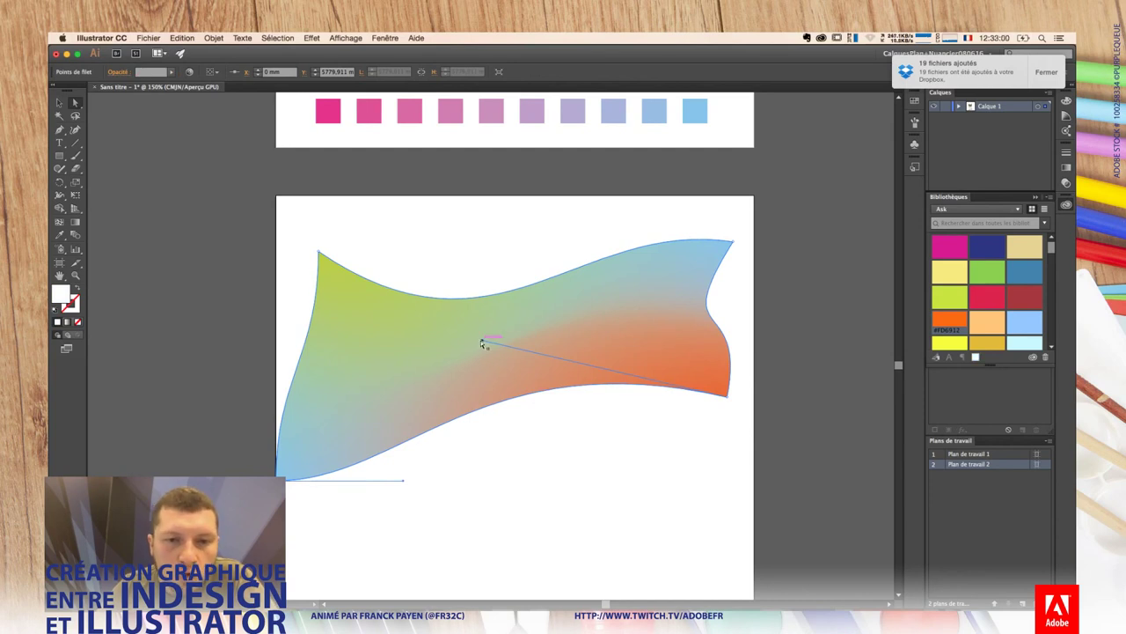
drag(483, 343, 616, 335)
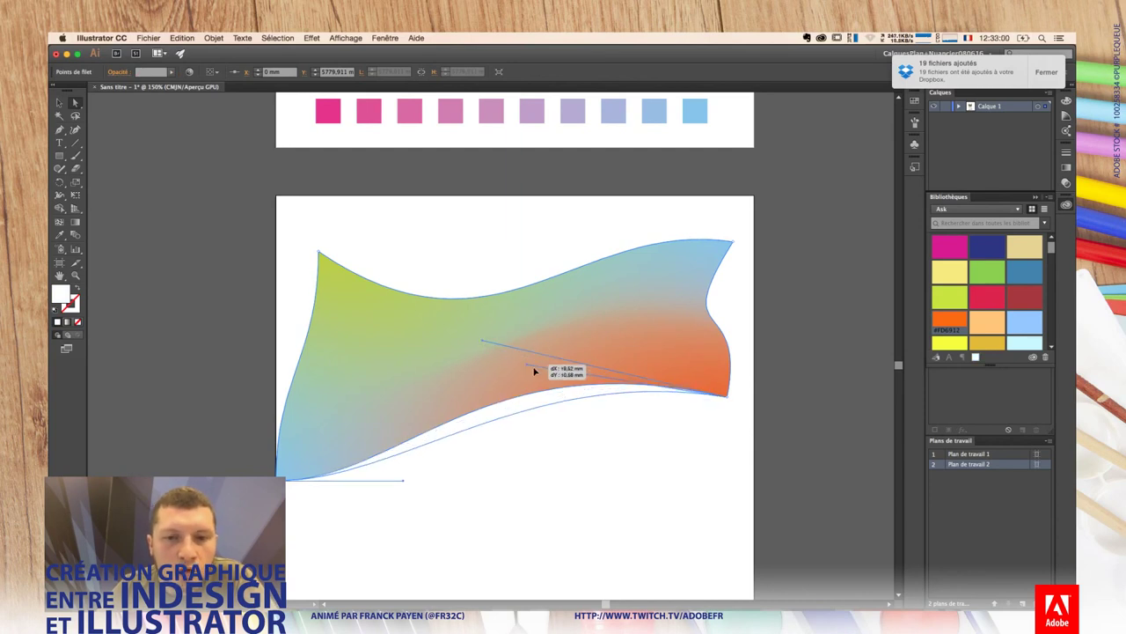
click(774, 310)
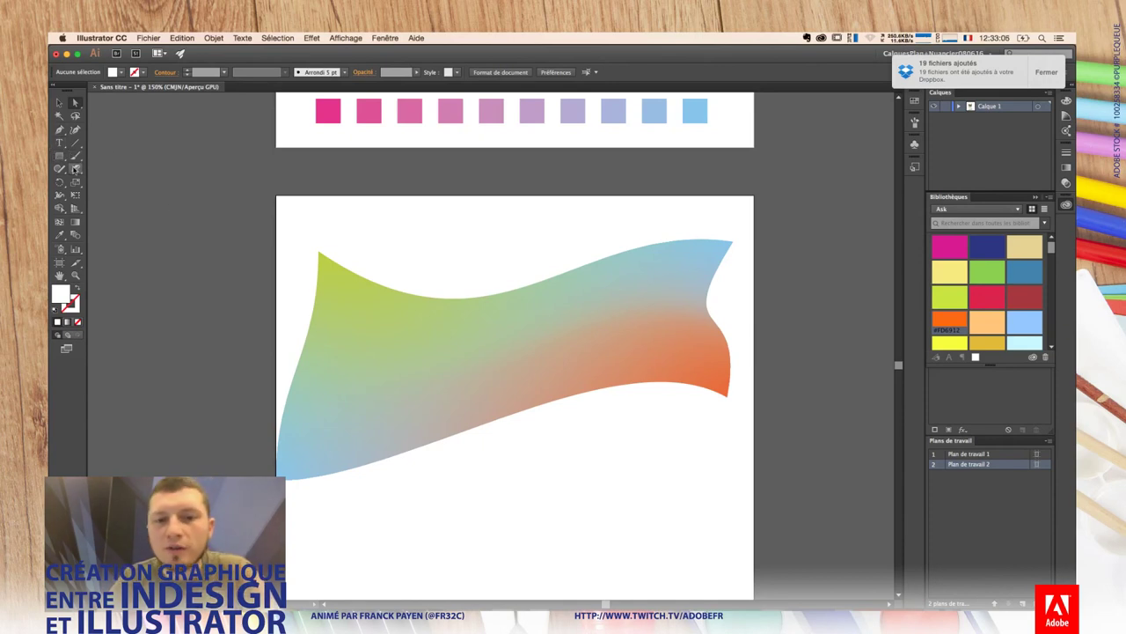
Step: Snap the gradient's top corners to the artboard corners and pull the bottom-right point left into a page curl
drag(318, 252, 277, 197)
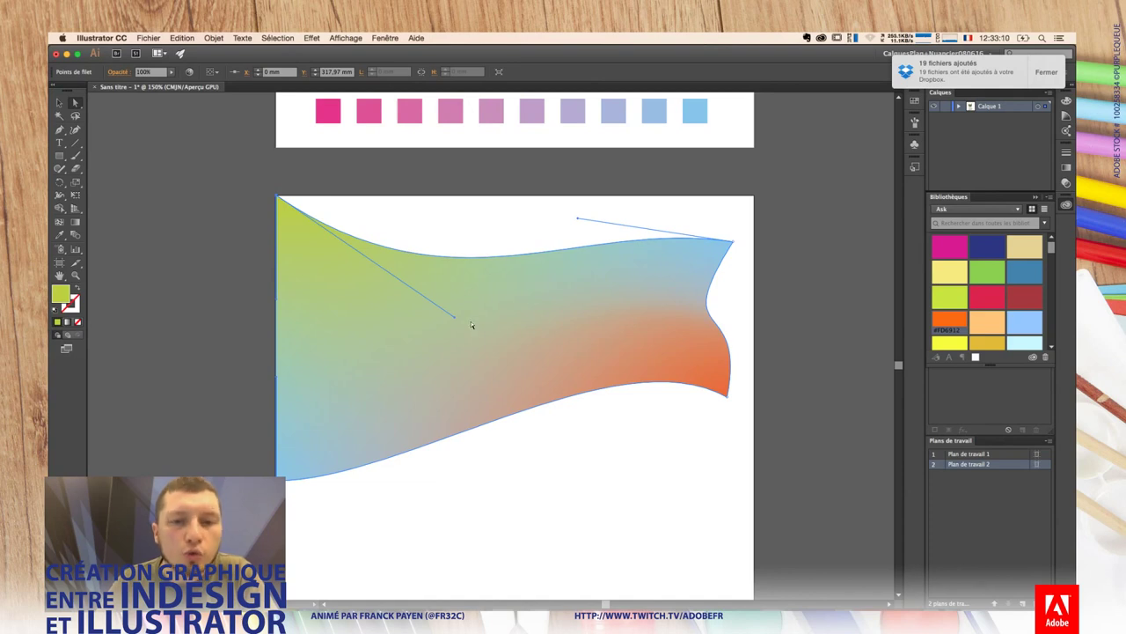
drag(456, 322, 413, 197)
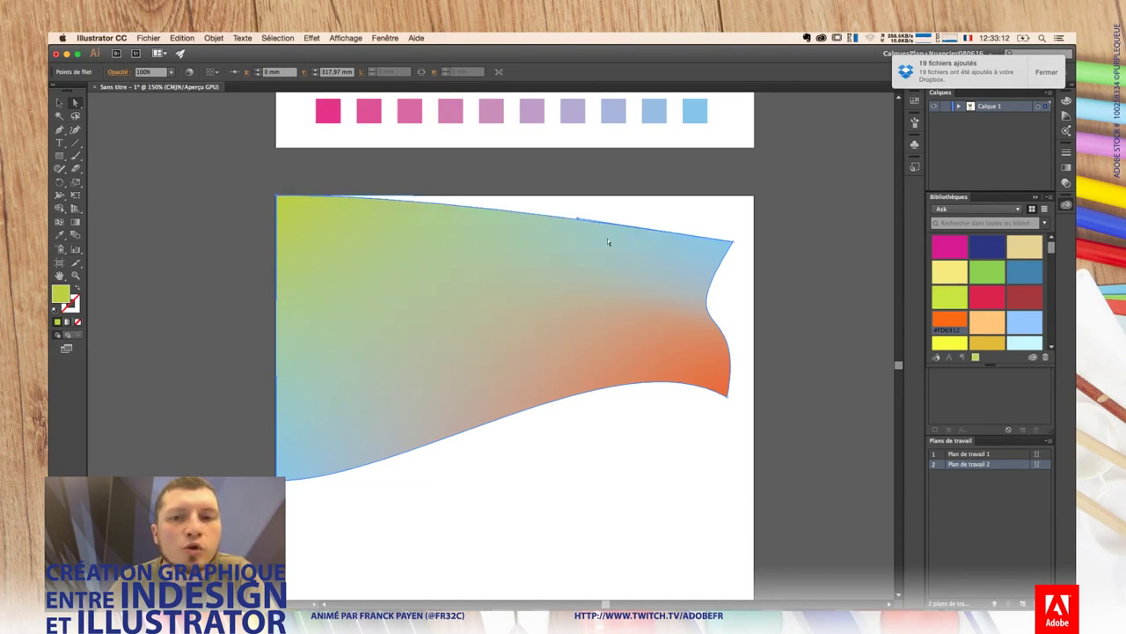
mouse_move(736, 250)
mouse_down()
mouse_move(754, 197)
mouse_move(643, 183)
mouse_move(601, 195)
mouse_move(608, 205)
mouse_up()
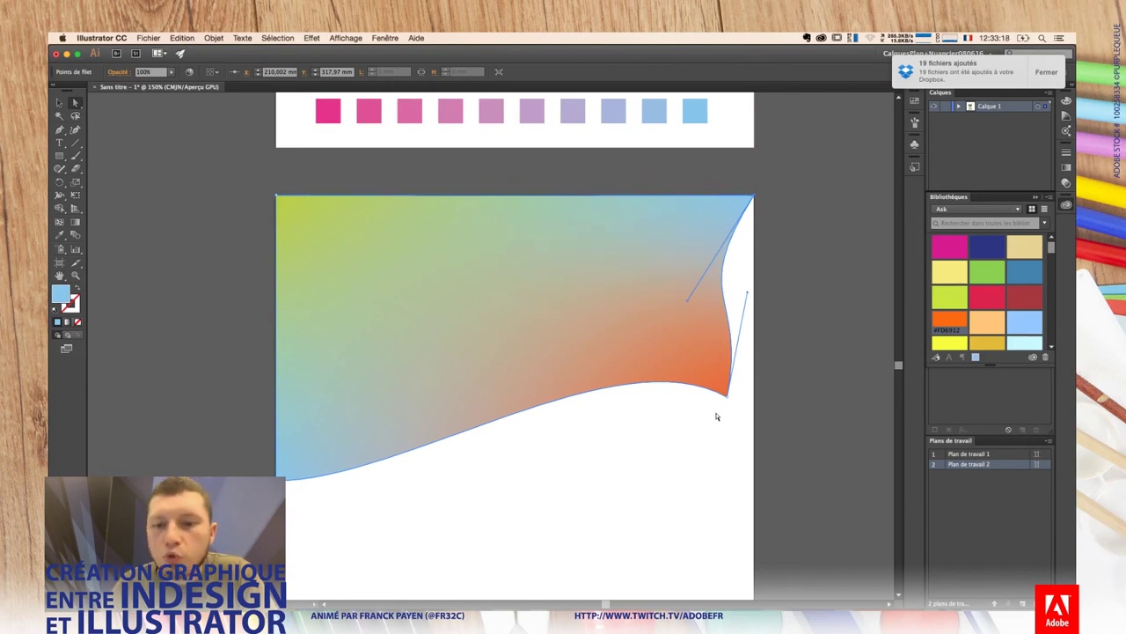
mouse_move(728, 404)
mouse_down()
mouse_move(721, 395)
mouse_move(573, 413)
mouse_up()
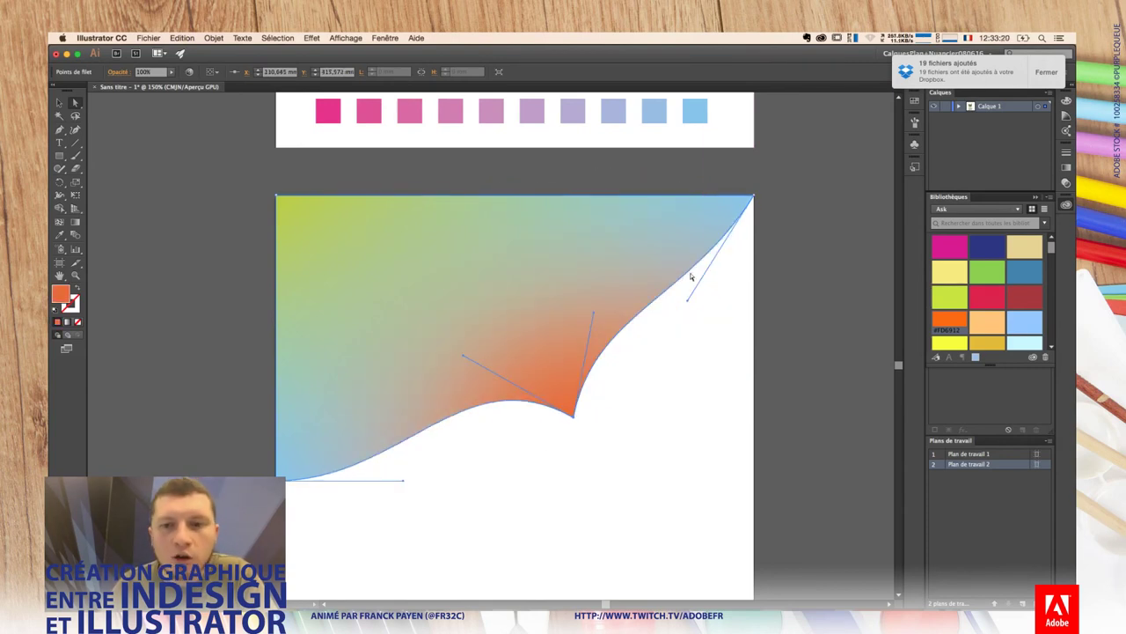
drag(689, 300, 711, 313)
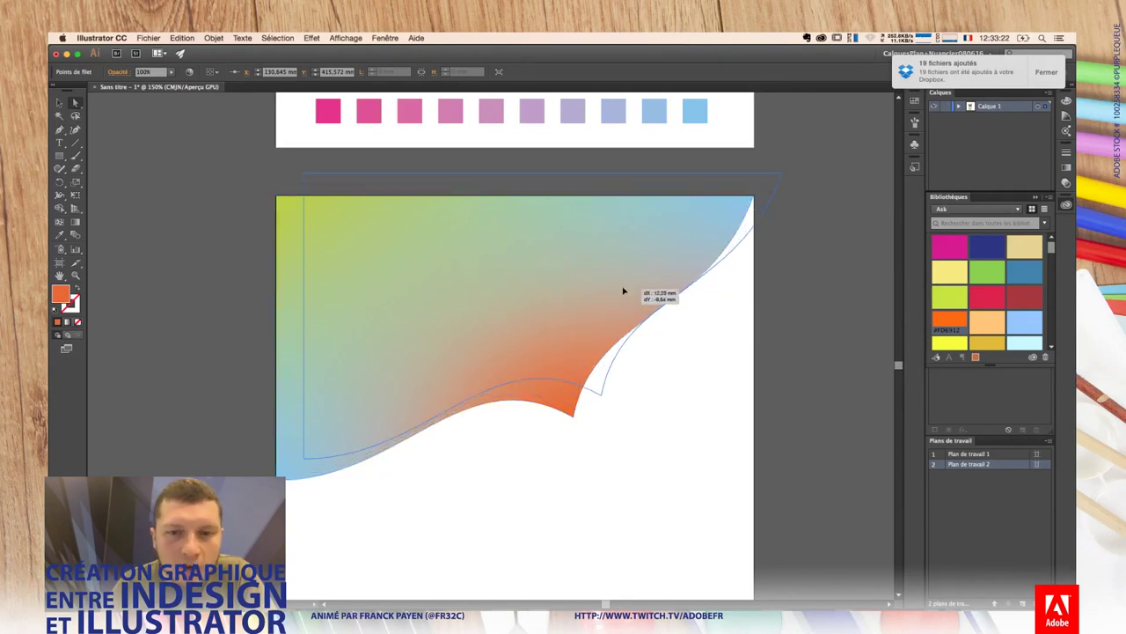
click(743, 436)
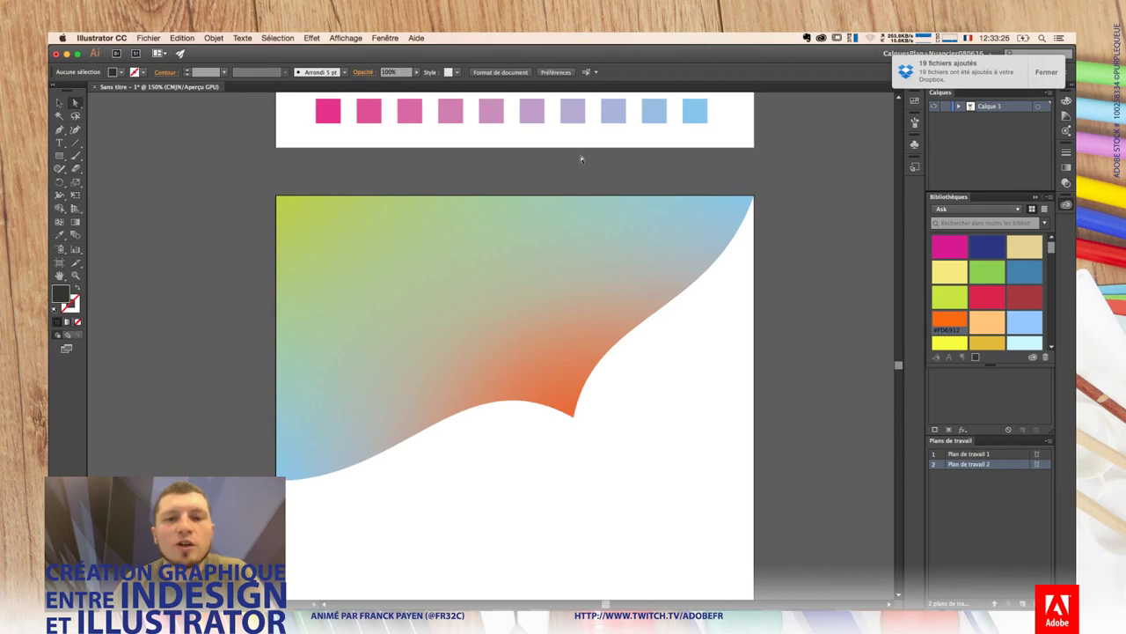
scroll(580, 160, up, 5)
scroll(528, 264, up, 5)
scroll(473, 291, up, 5)
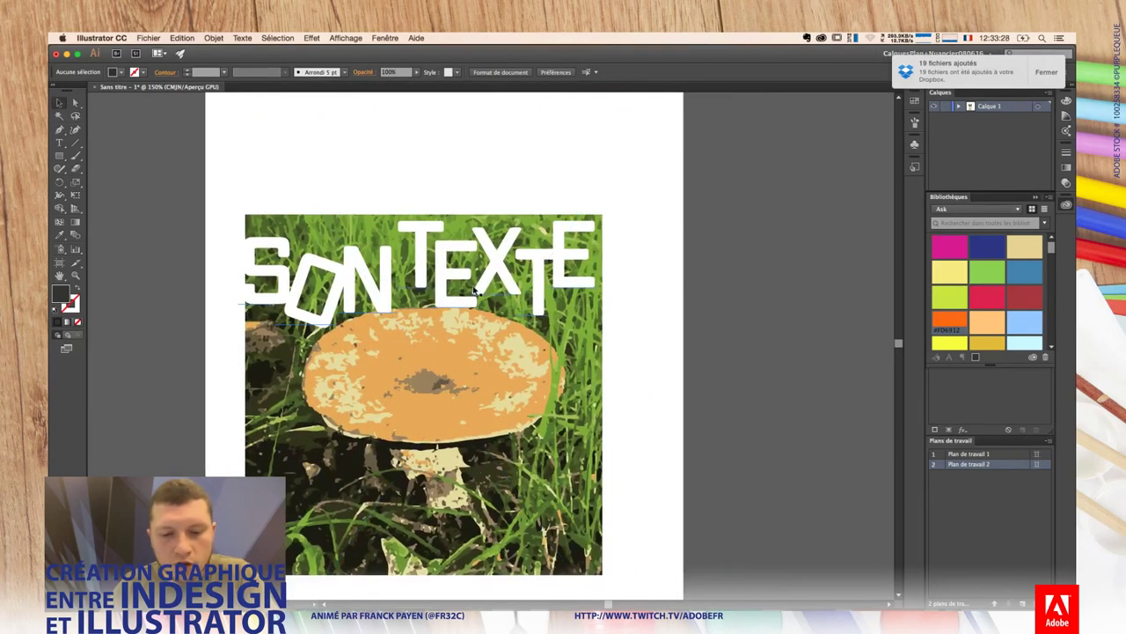
Step: Paste a copy of the SON TEXTE title onto the gradient artboard and position it near the top
click(473, 290)
scroll(708, 352, down, 5)
scroll(705, 240, down, 3)
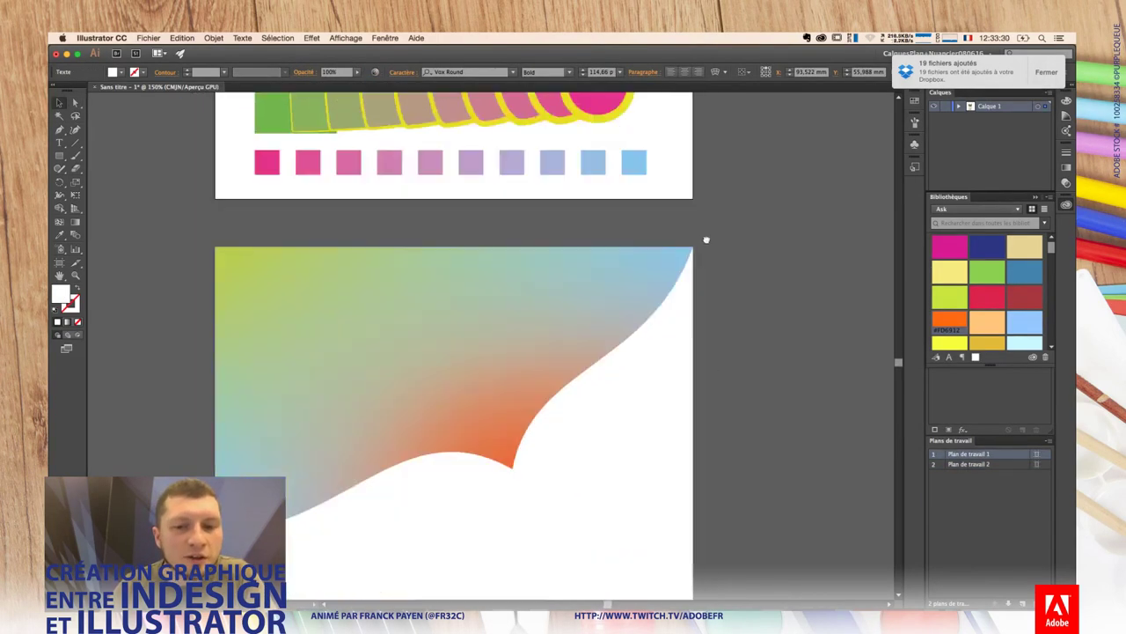
scroll(706, 239, down, 3)
key(super+v)
mouse_move(502, 310)
mouse_down()
mouse_move(477, 182)
mouse_move(473, 193)
mouse_up()
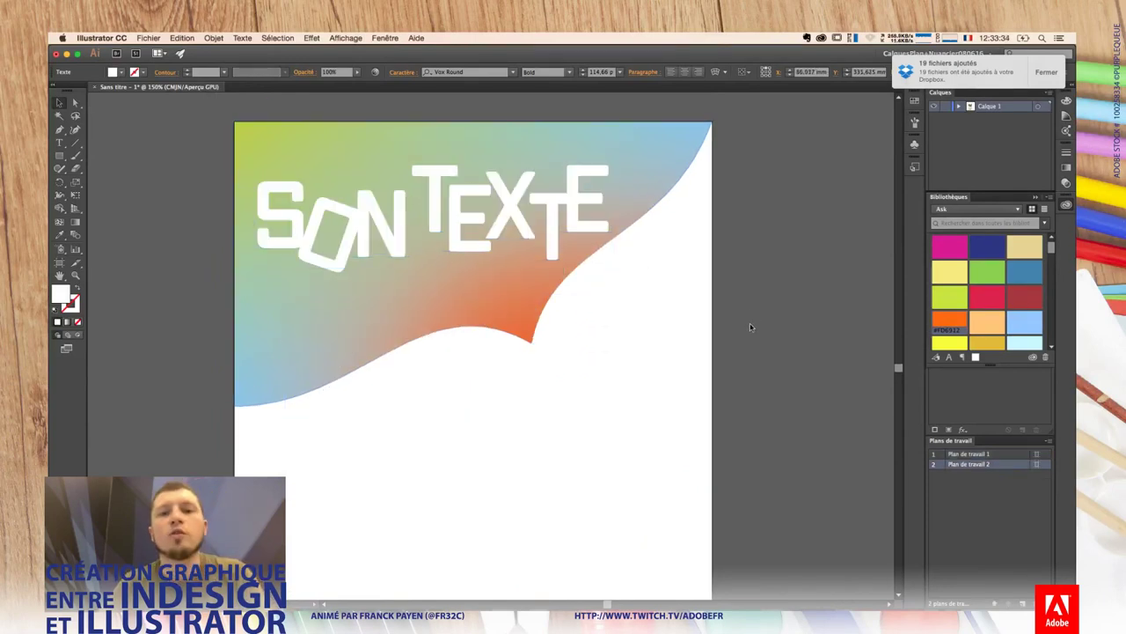
click(751, 328)
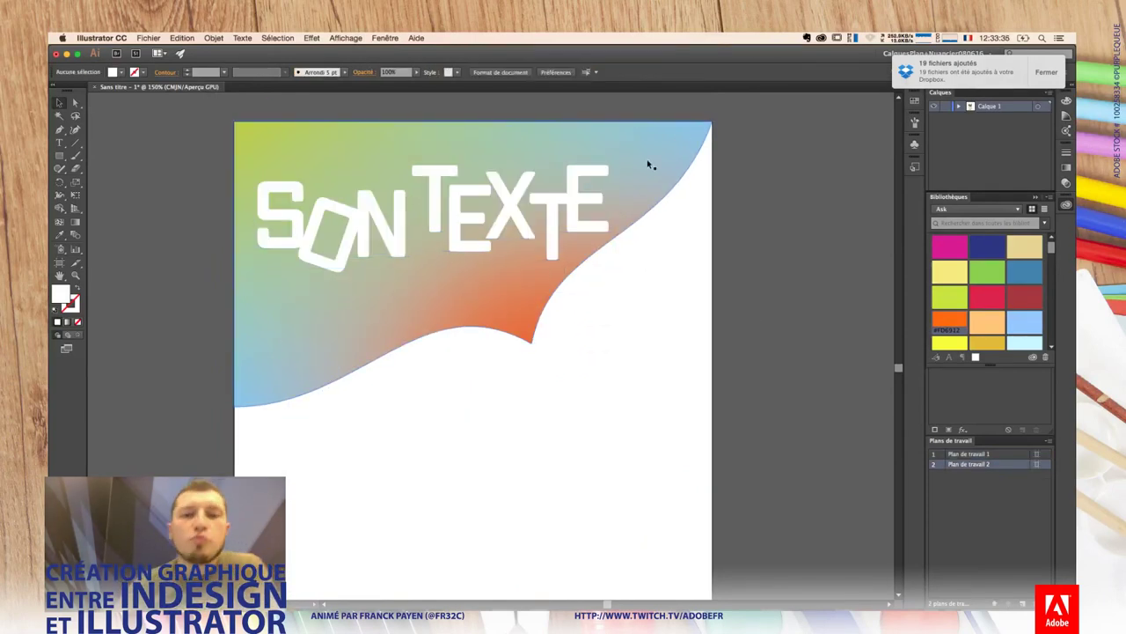
drag(591, 209, 613, 205)
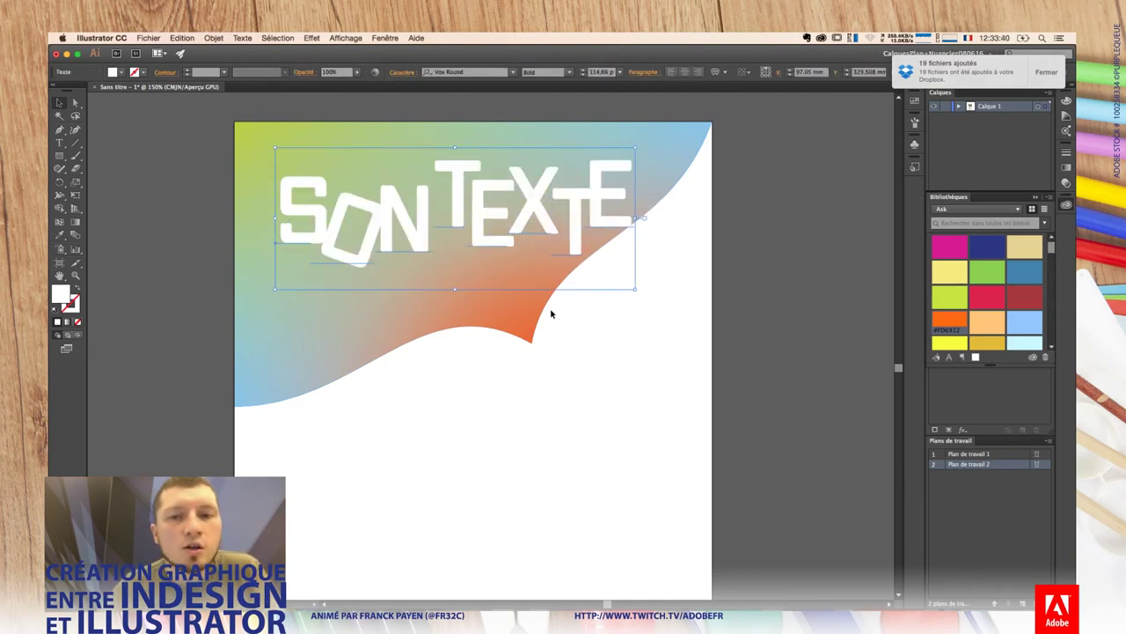
click(240, 38)
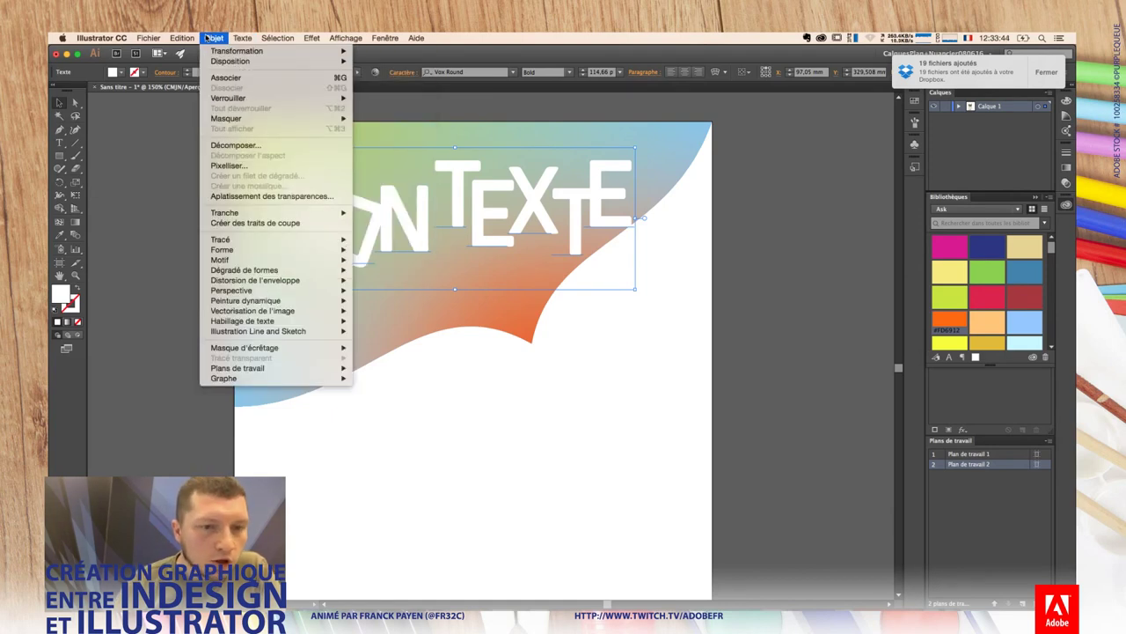
mouse_move(256, 280)
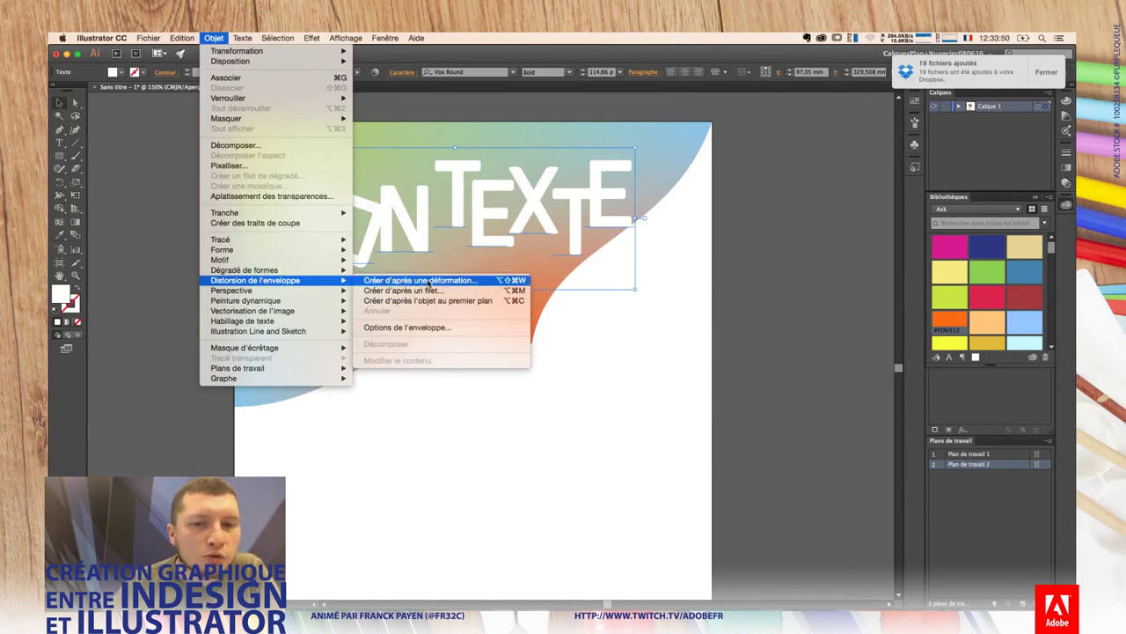
click(430, 281)
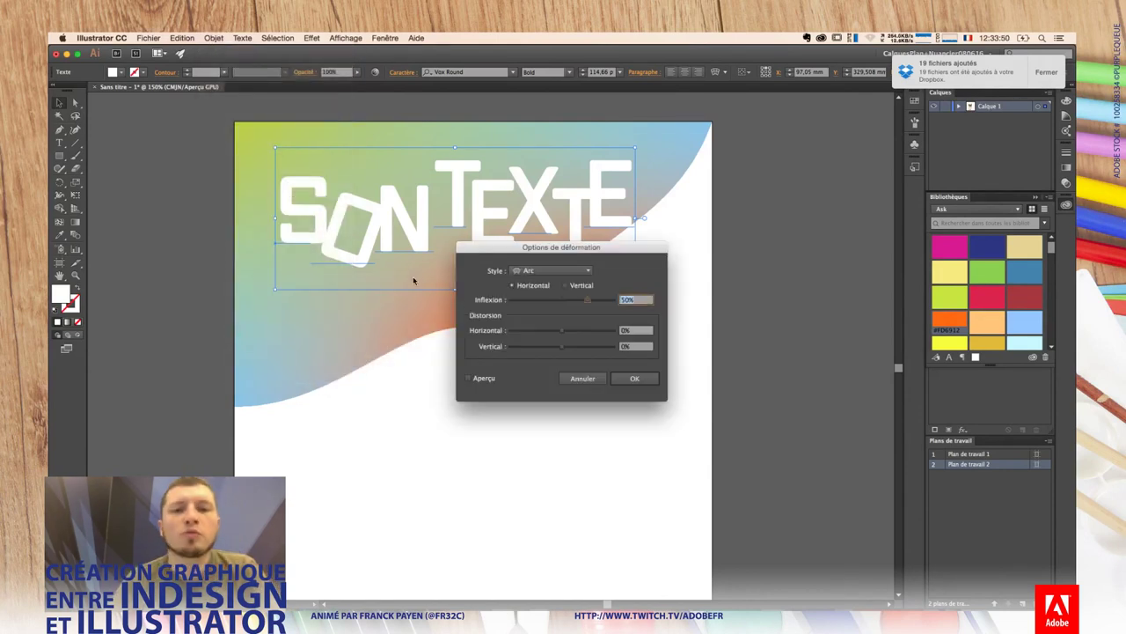
click(469, 379)
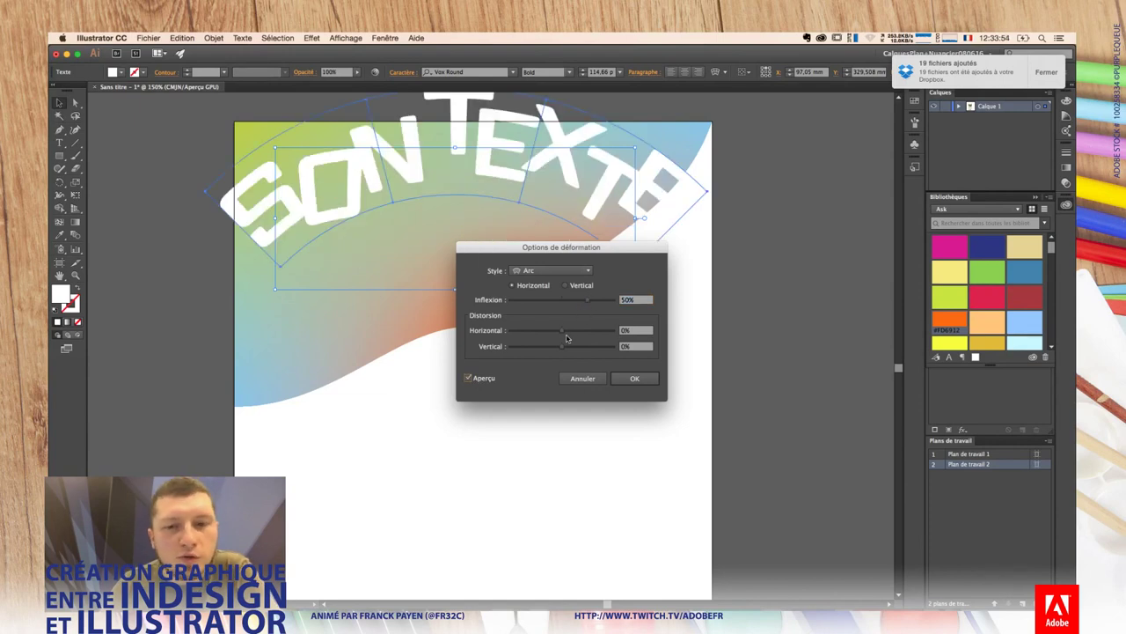
mouse_move(587, 305)
mouse_down()
mouse_move(524, 307)
mouse_move(561, 302)
mouse_up()
click(587, 378)
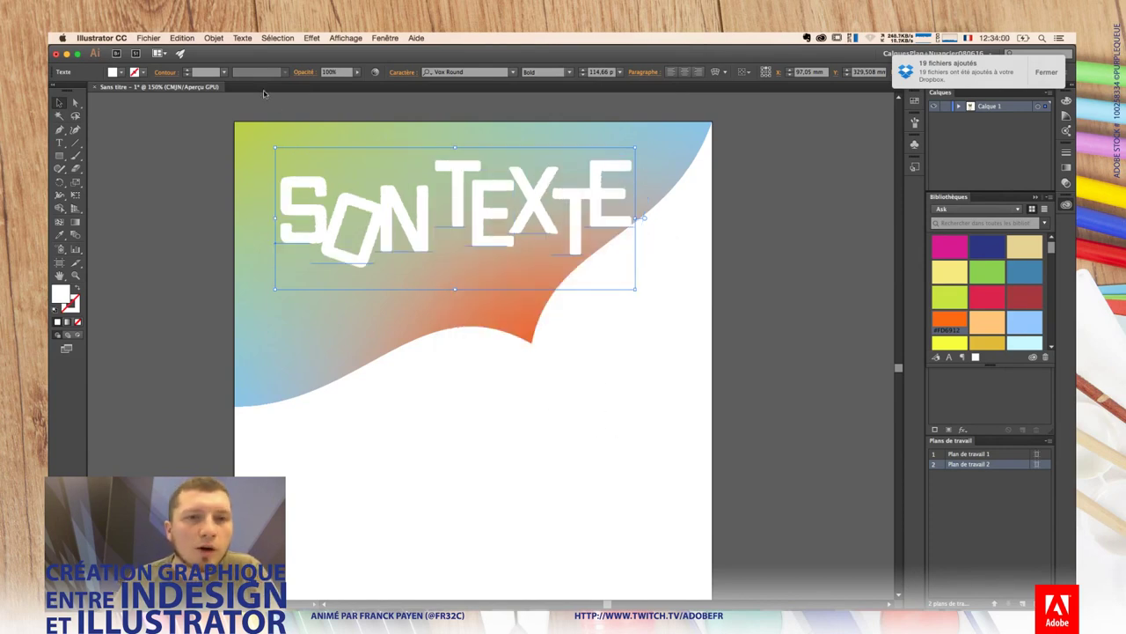
click(214, 39)
mouse_move(255, 279)
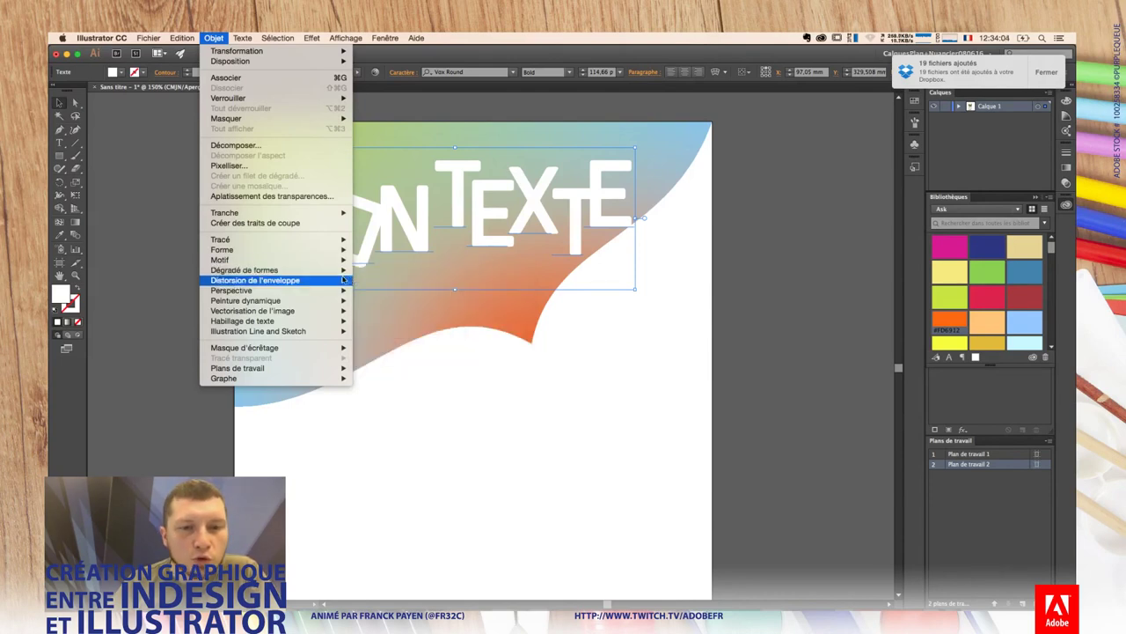
Step: Distort the SON TEXTE title with a mesh envelope set to 1 row and 1 column
click(387, 291)
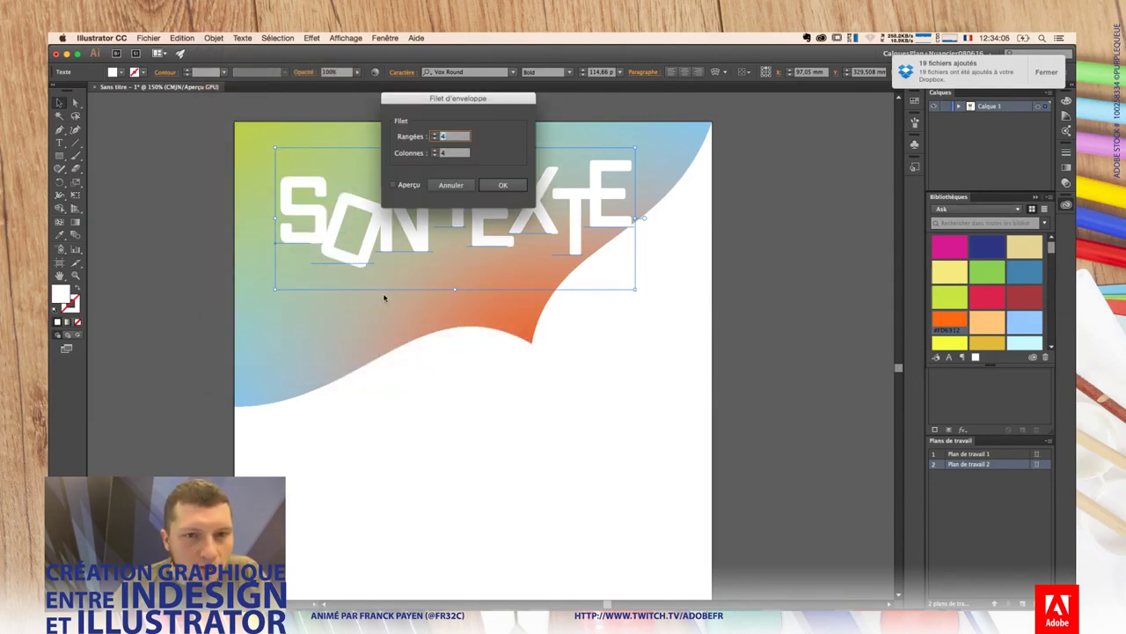
click(403, 189)
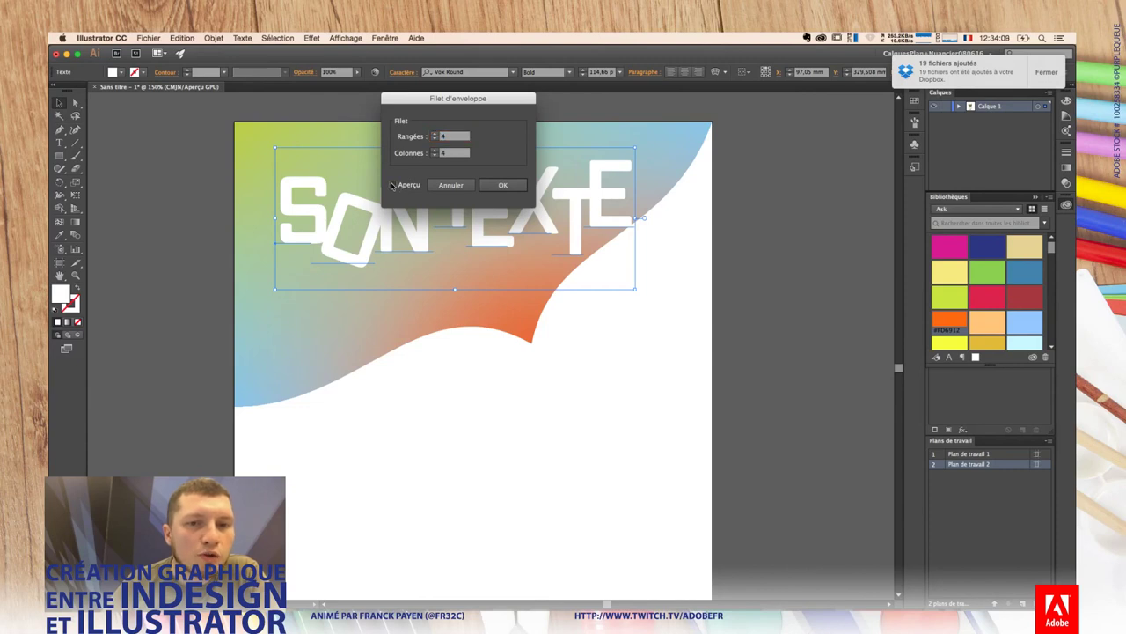
click(434, 138)
click(434, 138)
click(434, 154)
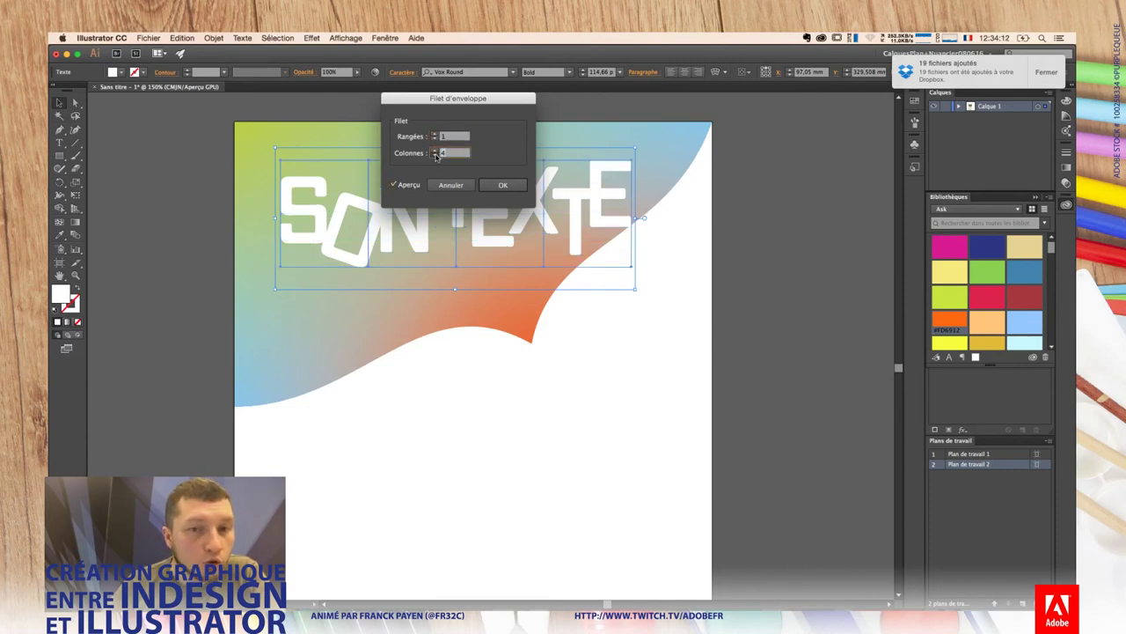
click(434, 155)
click(434, 155)
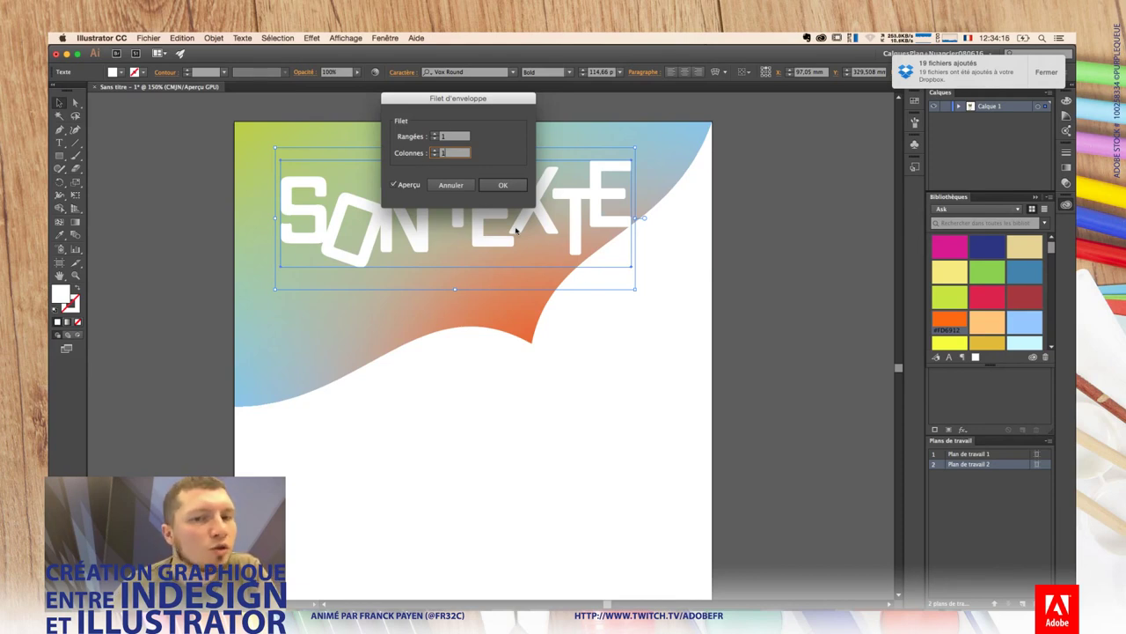
click(500, 186)
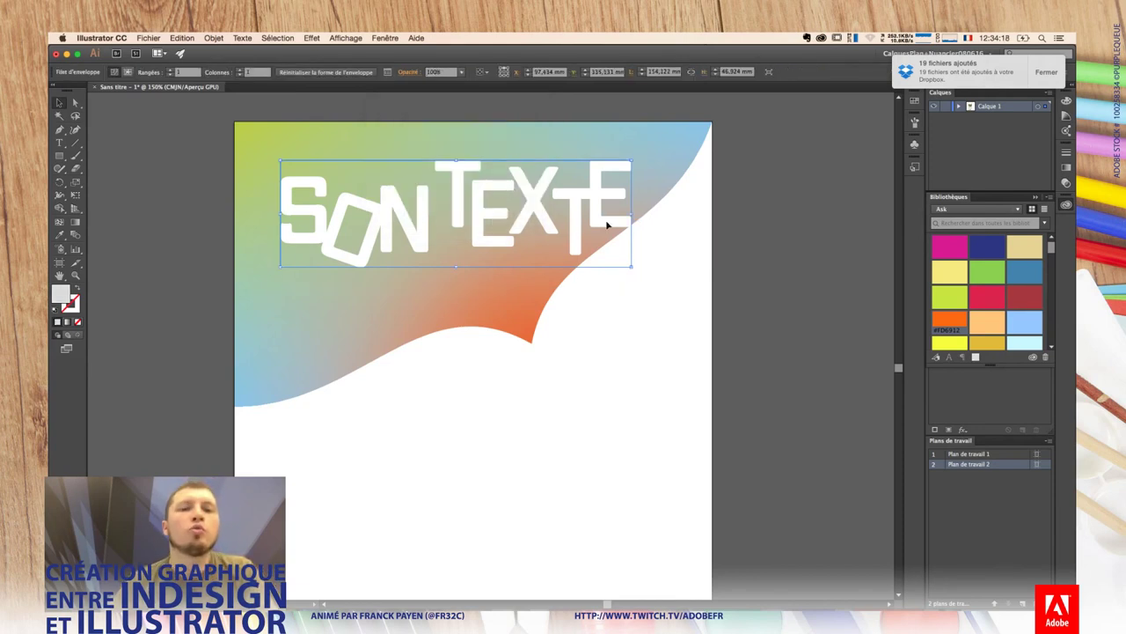
click(75, 103)
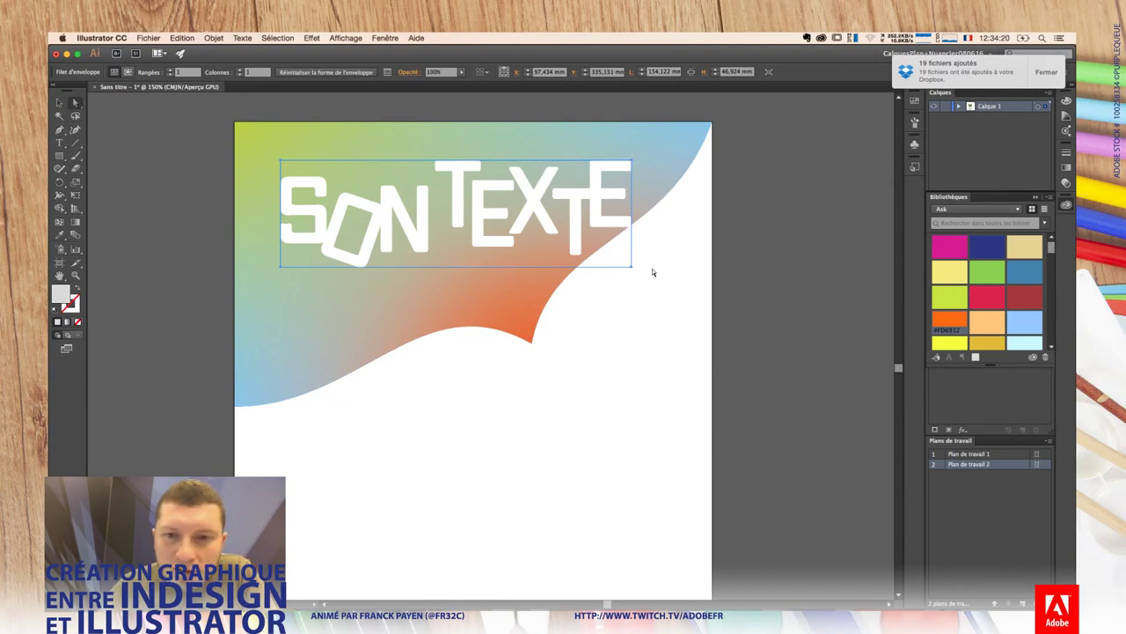
click(651, 269)
Step: Drag the title envelope's corners and edges so the text fits along the curl's tip and edge
drag(632, 265, 704, 216)
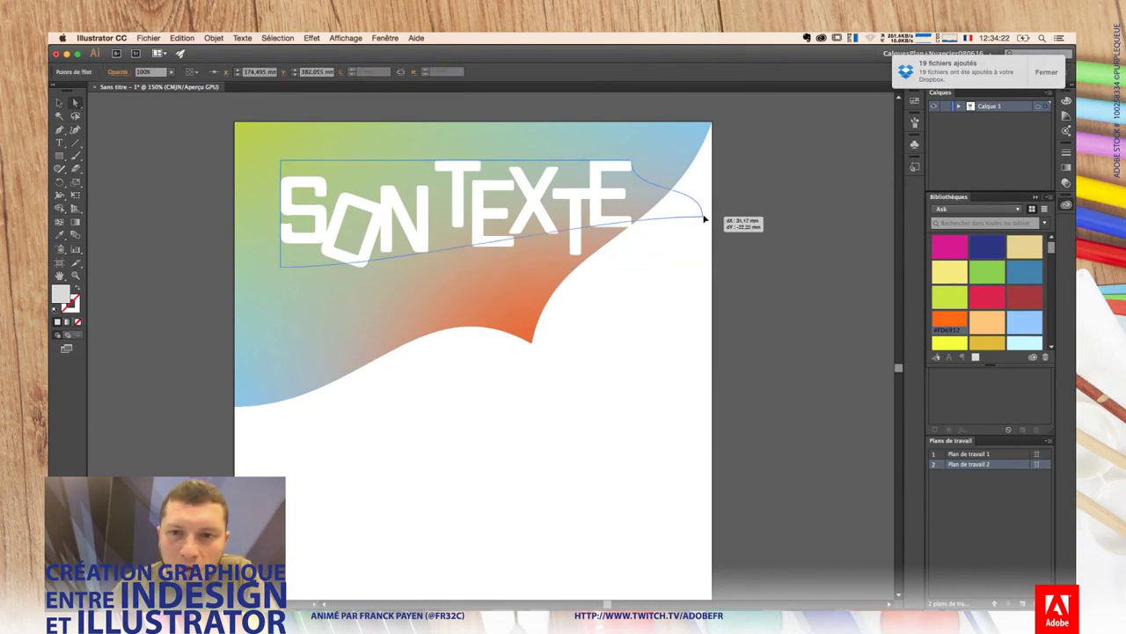
drag(280, 266, 524, 343)
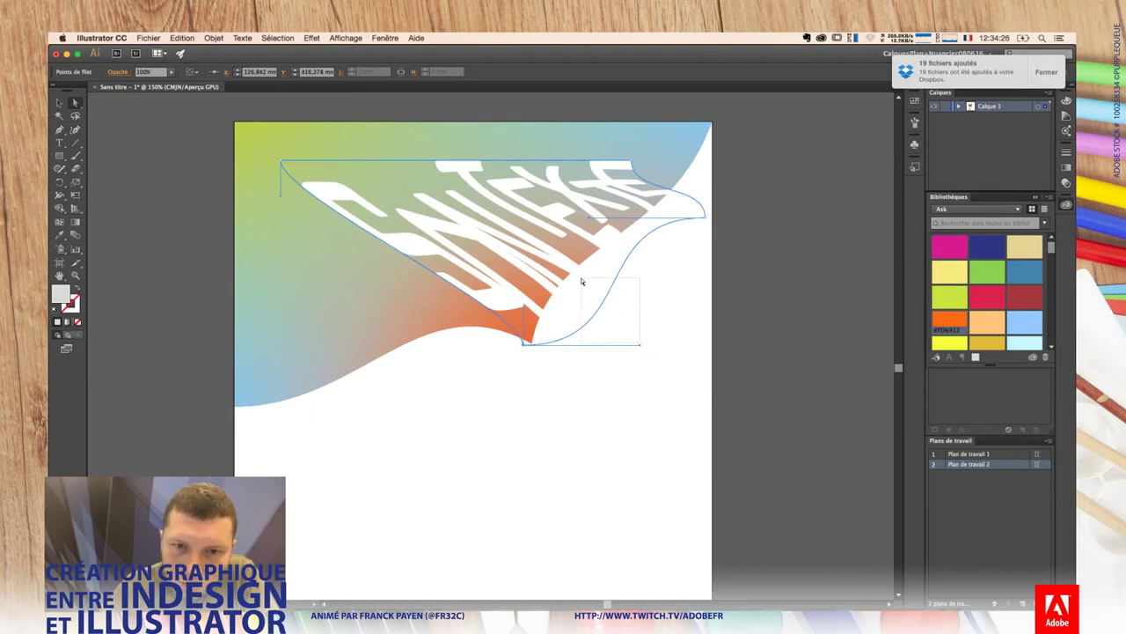
click(582, 282)
click(604, 317)
click(528, 363)
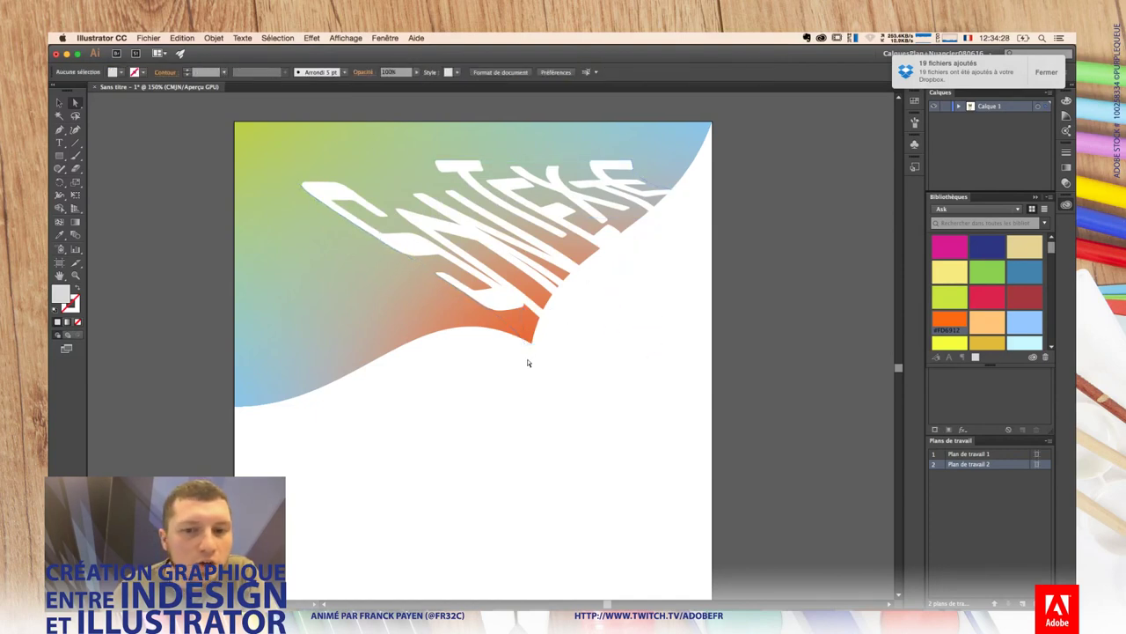
click(642, 346)
drag(641, 345, 577, 251)
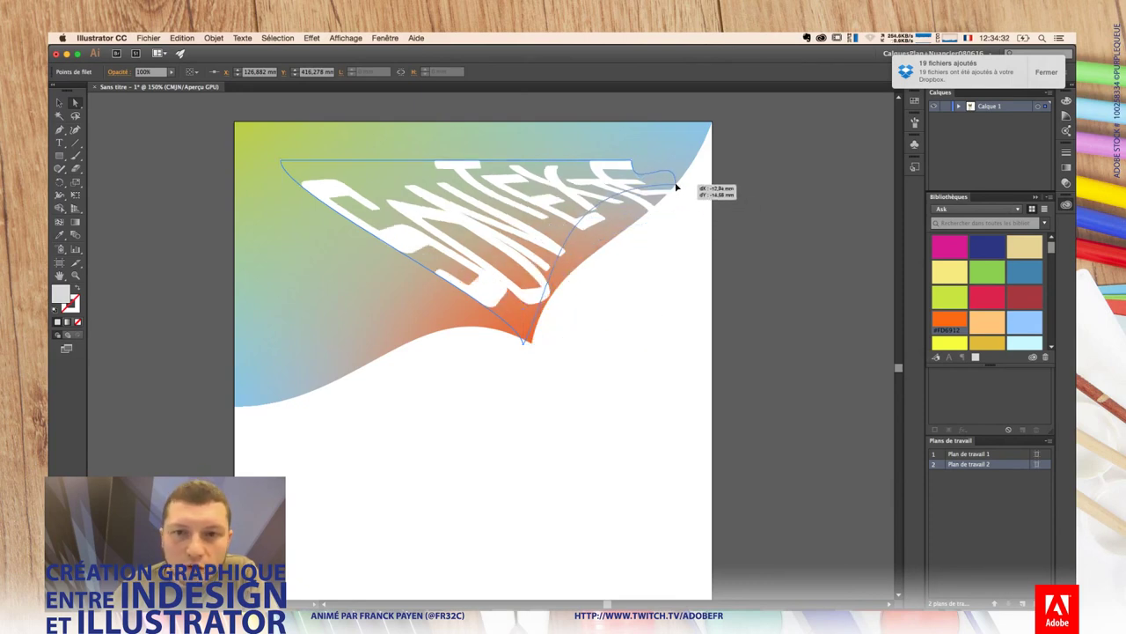
drag(706, 216, 677, 182)
drag(570, 190, 616, 214)
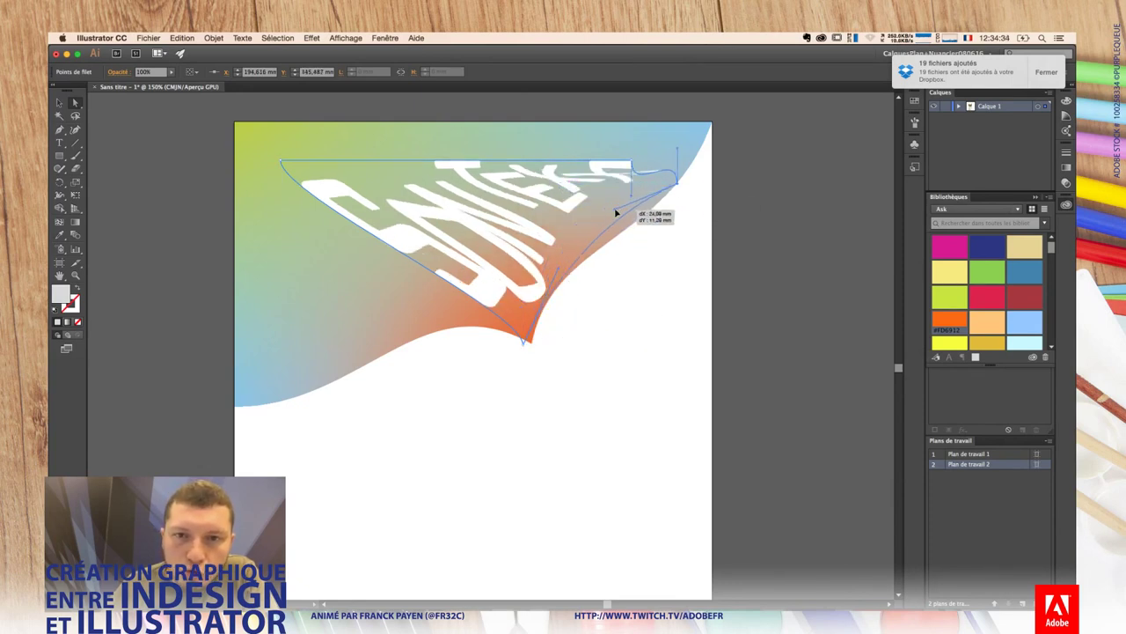
drag(630, 162, 586, 192)
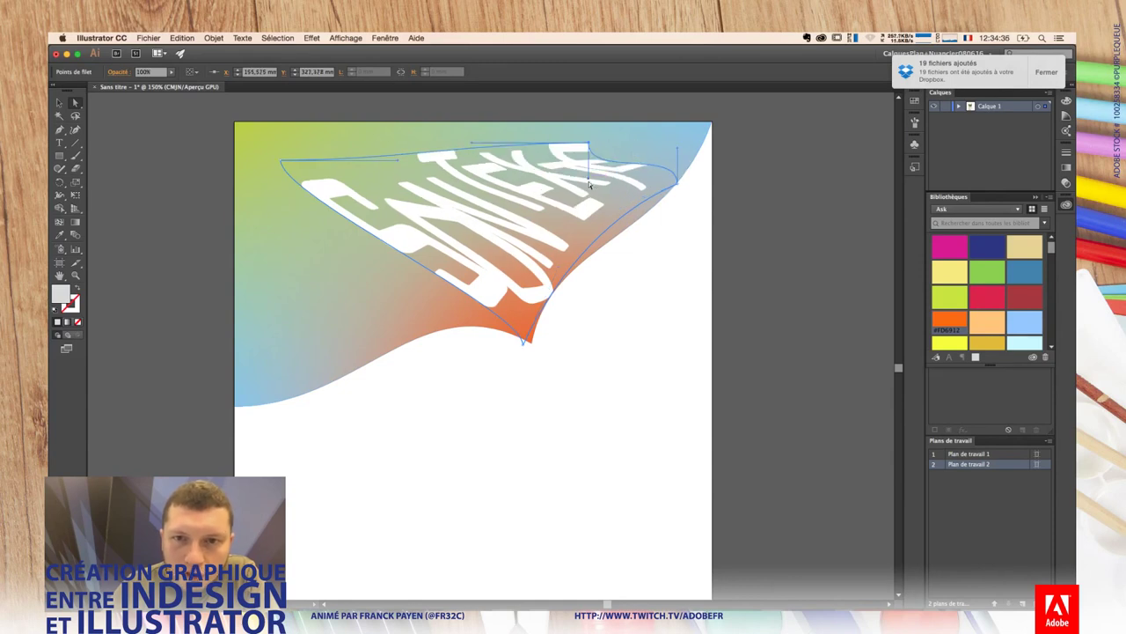
drag(676, 182, 678, 154)
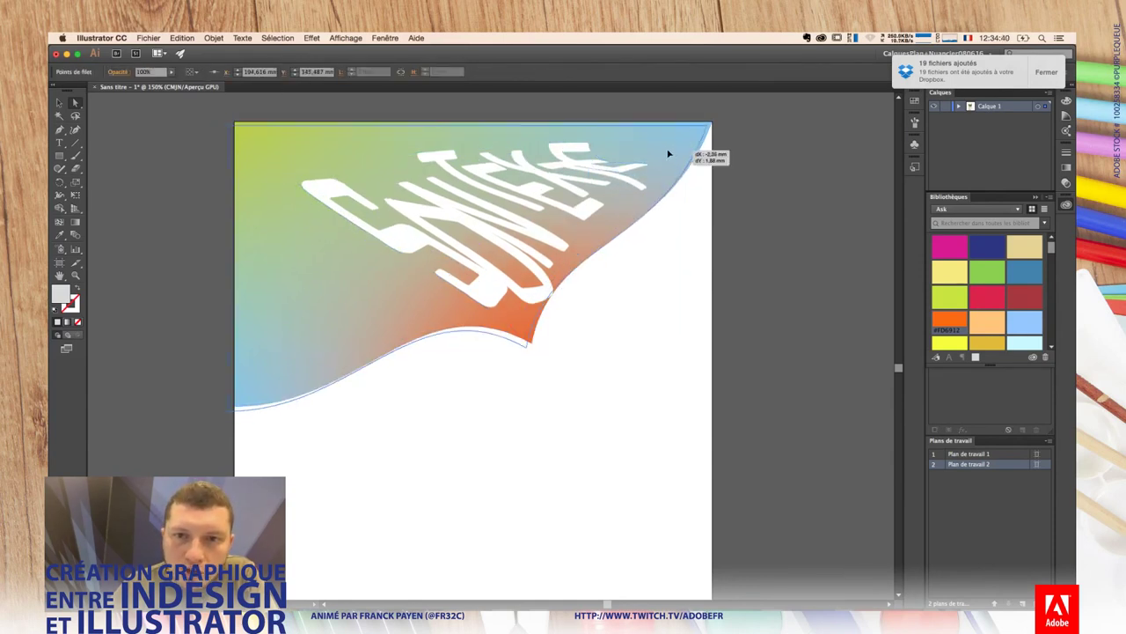
Step: Lock the gradient mesh object in Calque 1 of the Layers panel
click(686, 171)
key(v)
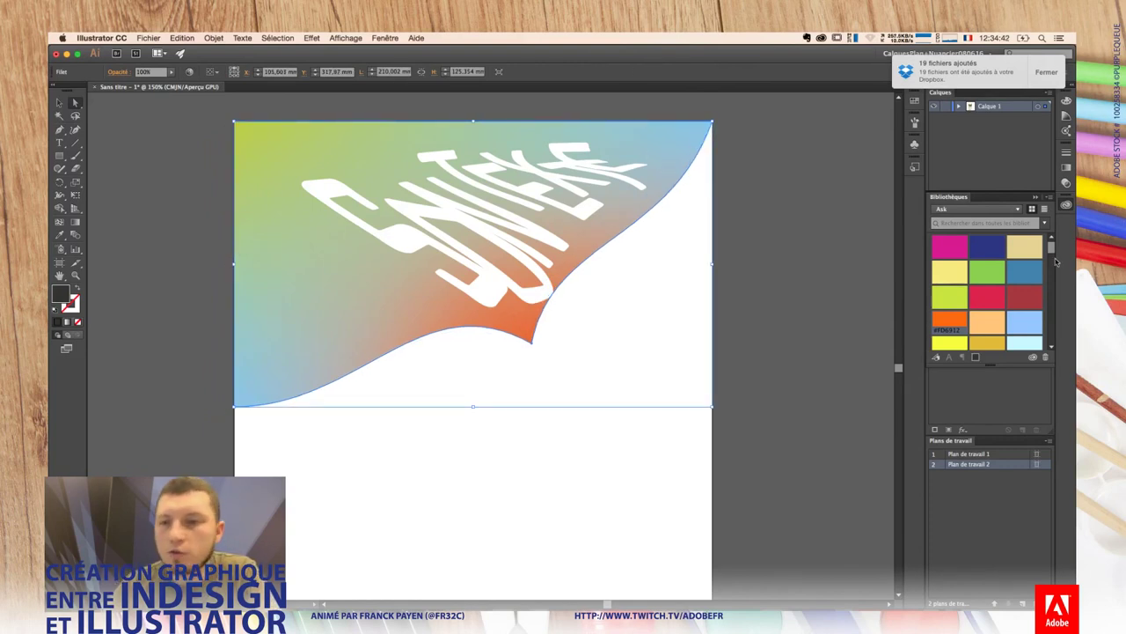
click(1035, 197)
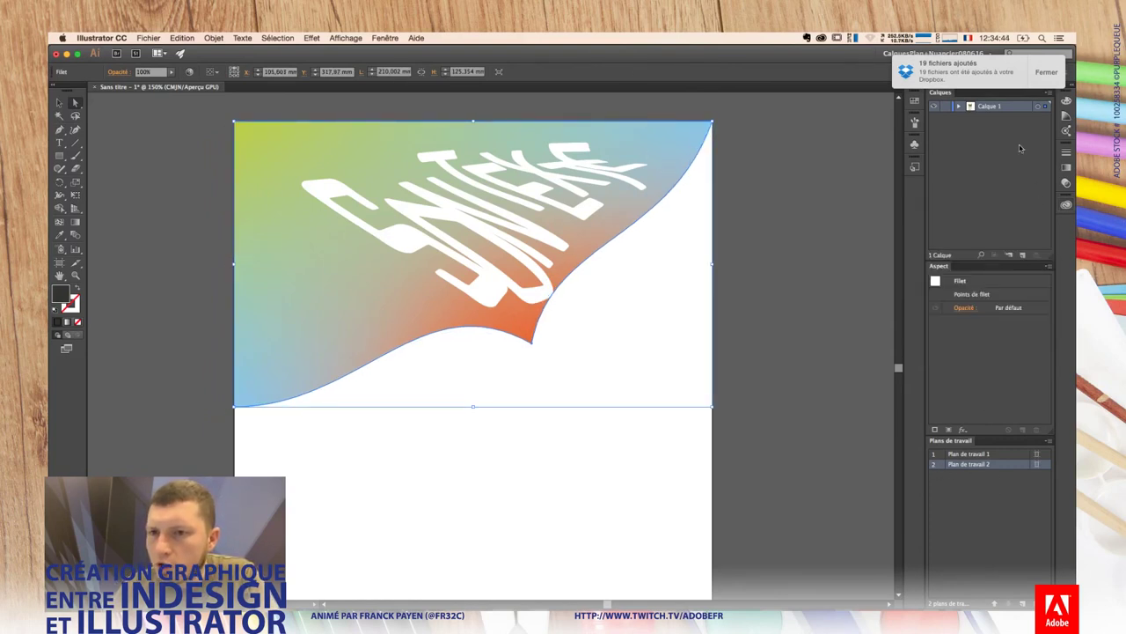
click(959, 106)
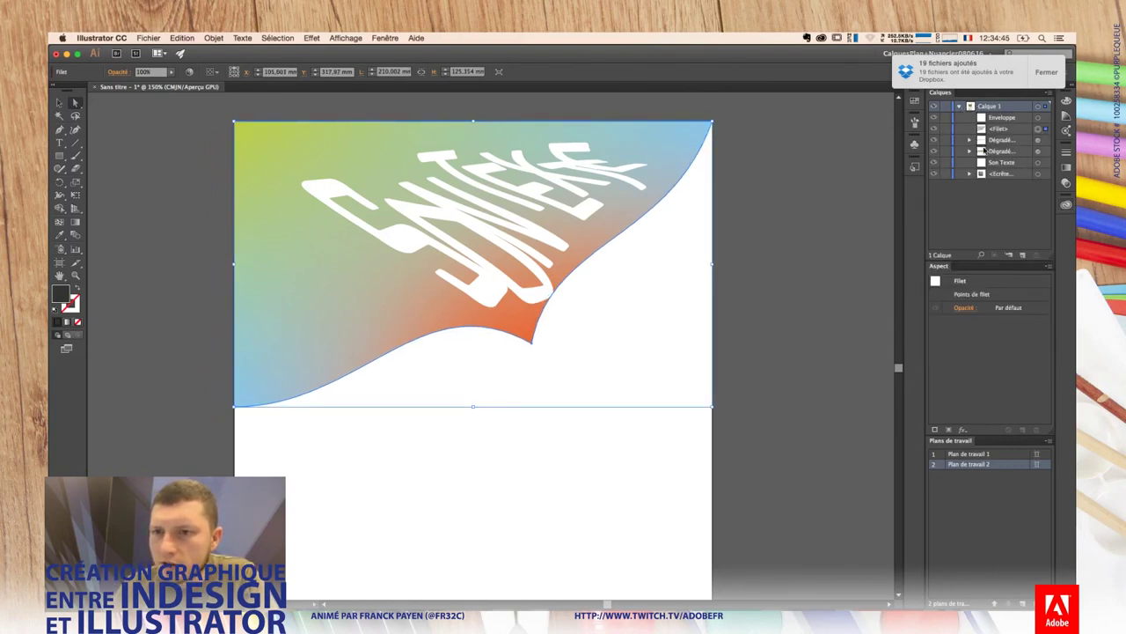
click(945, 129)
Step: Refine the envelope's top and top-left points toward the curl
mouse_move(635, 227)
mouse_down()
mouse_move(664, 145)
mouse_move(641, 168)
mouse_up()
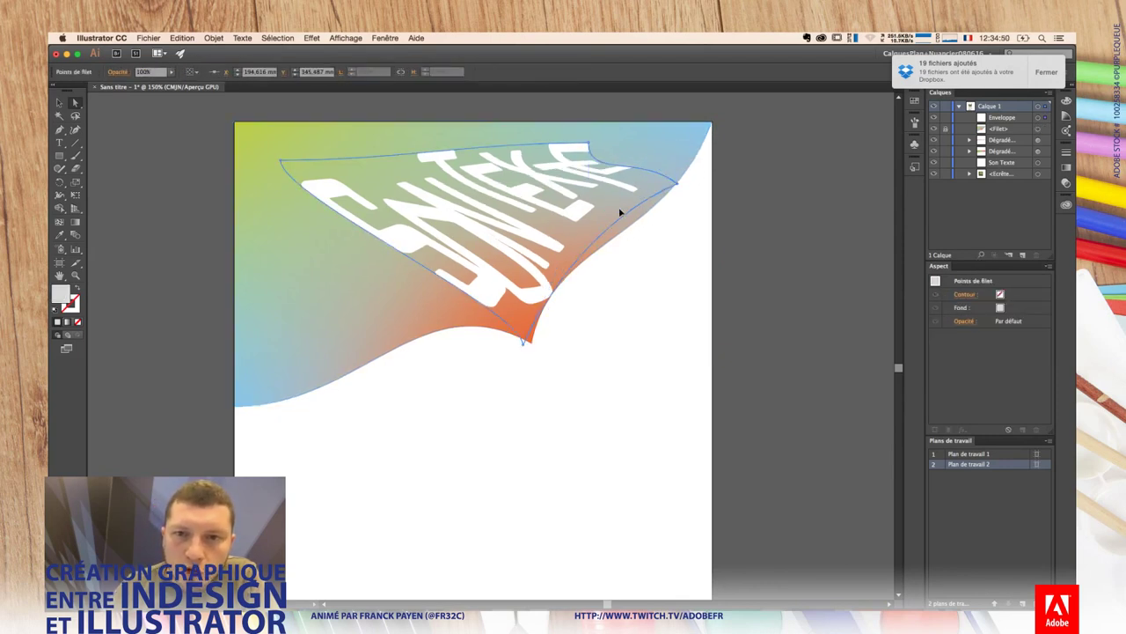
click(587, 144)
drag(587, 143, 669, 169)
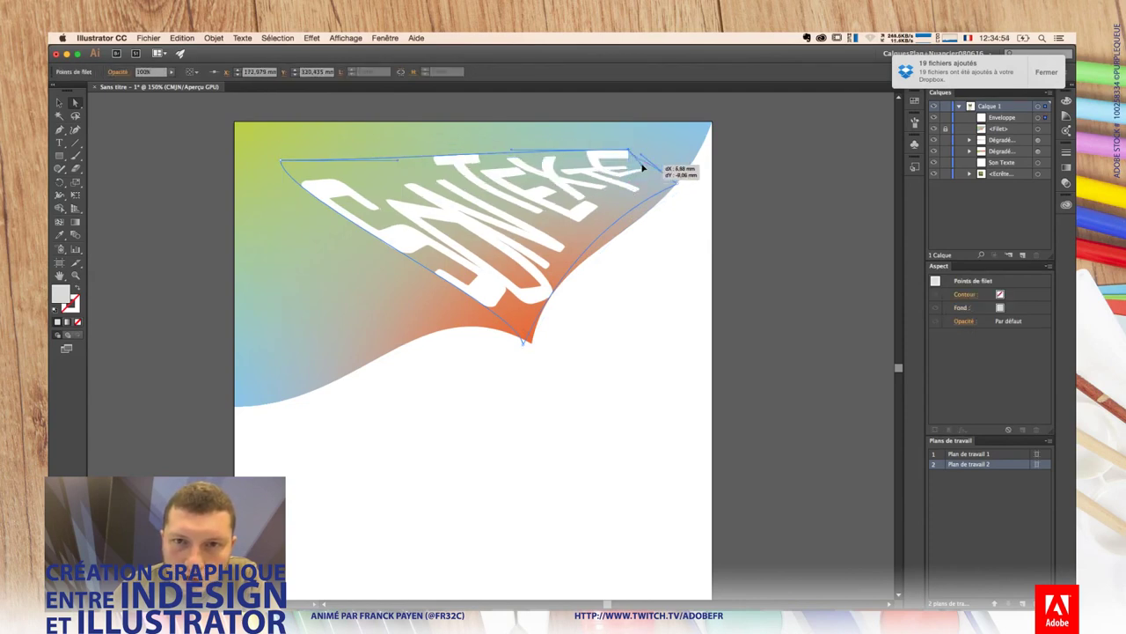
drag(280, 162, 431, 201)
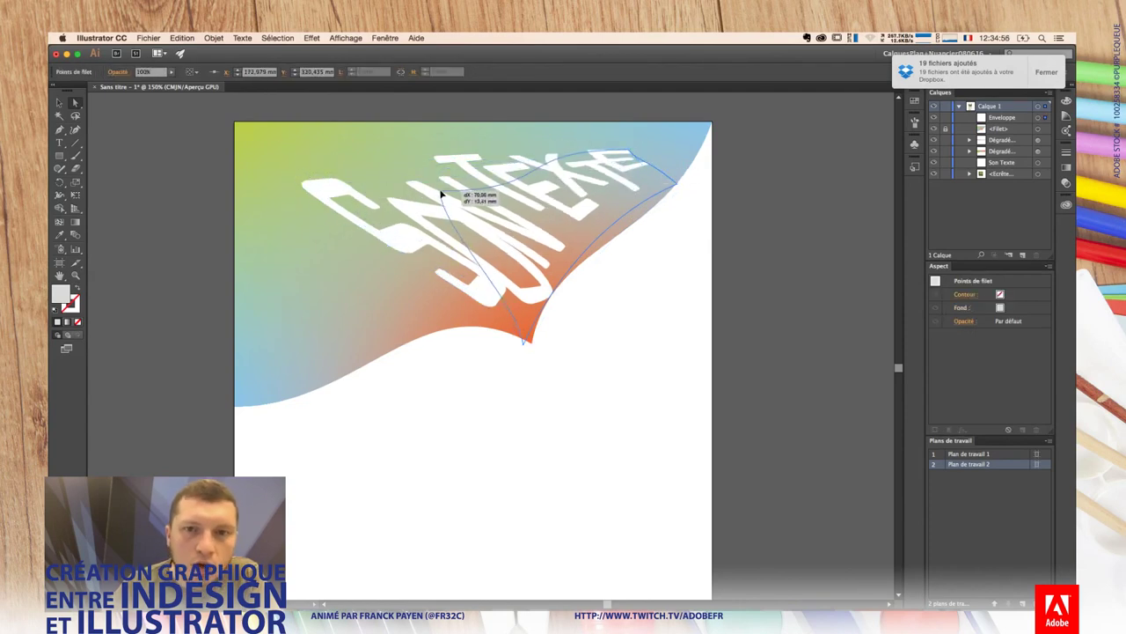
mouse_move(552, 202)
mouse_down()
mouse_move(434, 205)
mouse_move(459, 217)
mouse_up()
Step: Reshape the envelope's lower-right, left and top edges to stretch the title toward the curl
drag(530, 345, 554, 345)
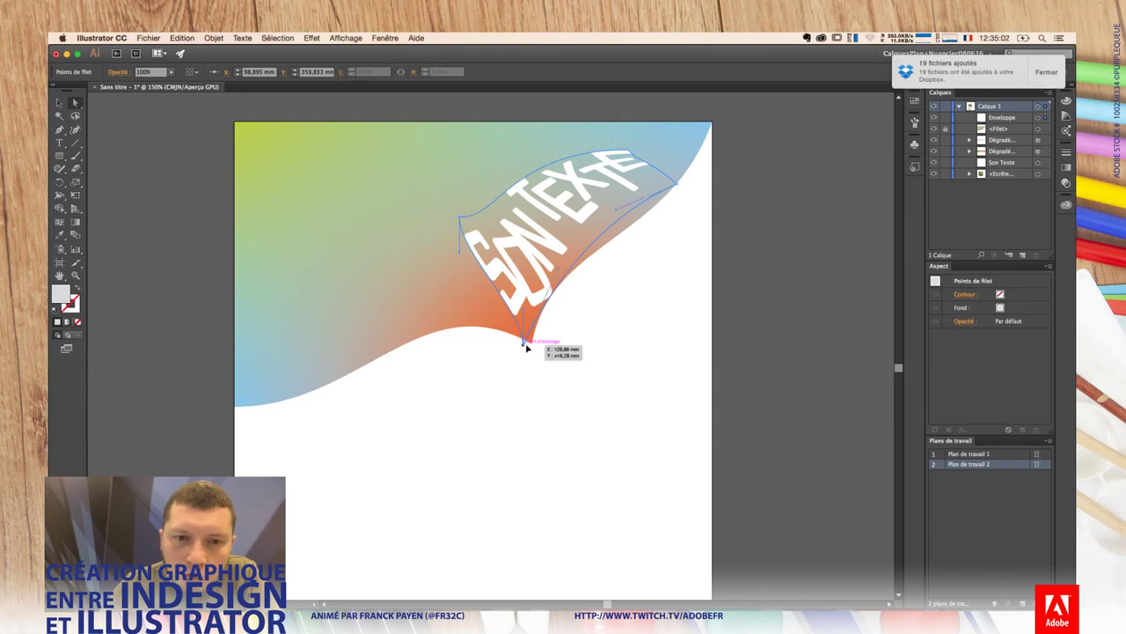
mouse_move(591, 272)
mouse_down()
mouse_move(654, 205)
mouse_move(700, 195)
mouse_up()
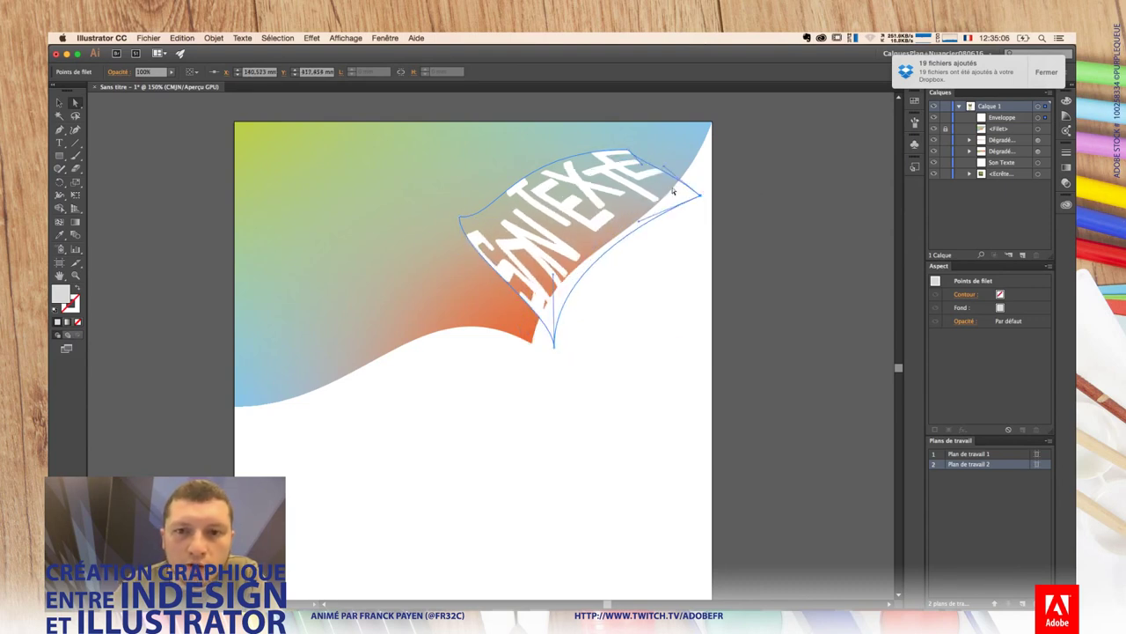
drag(554, 278, 555, 309)
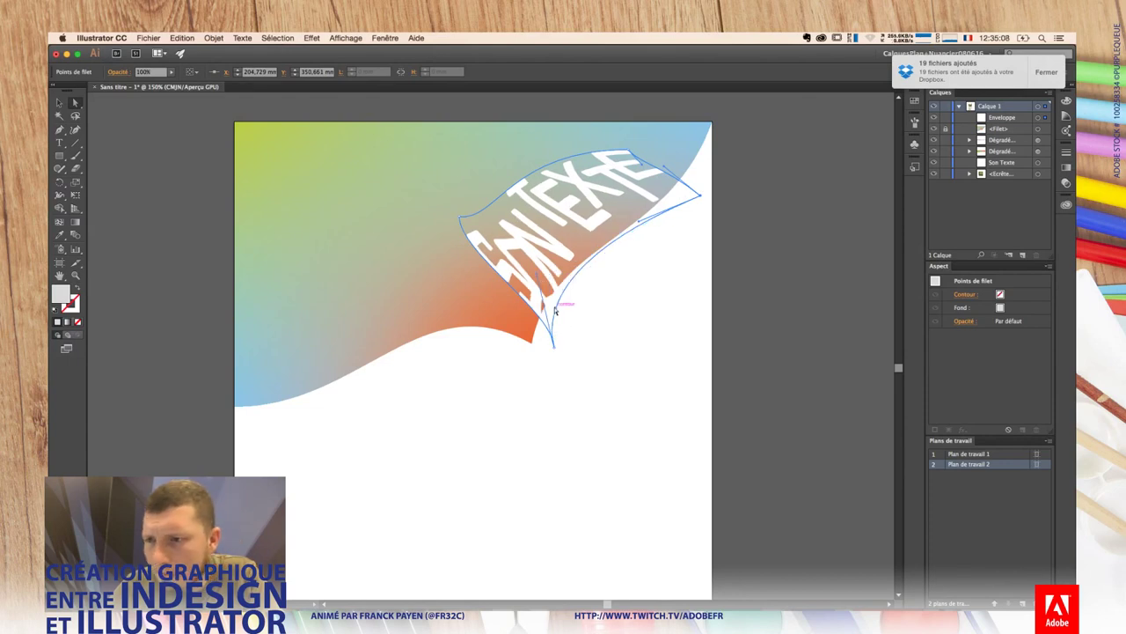
drag(460, 216, 439, 229)
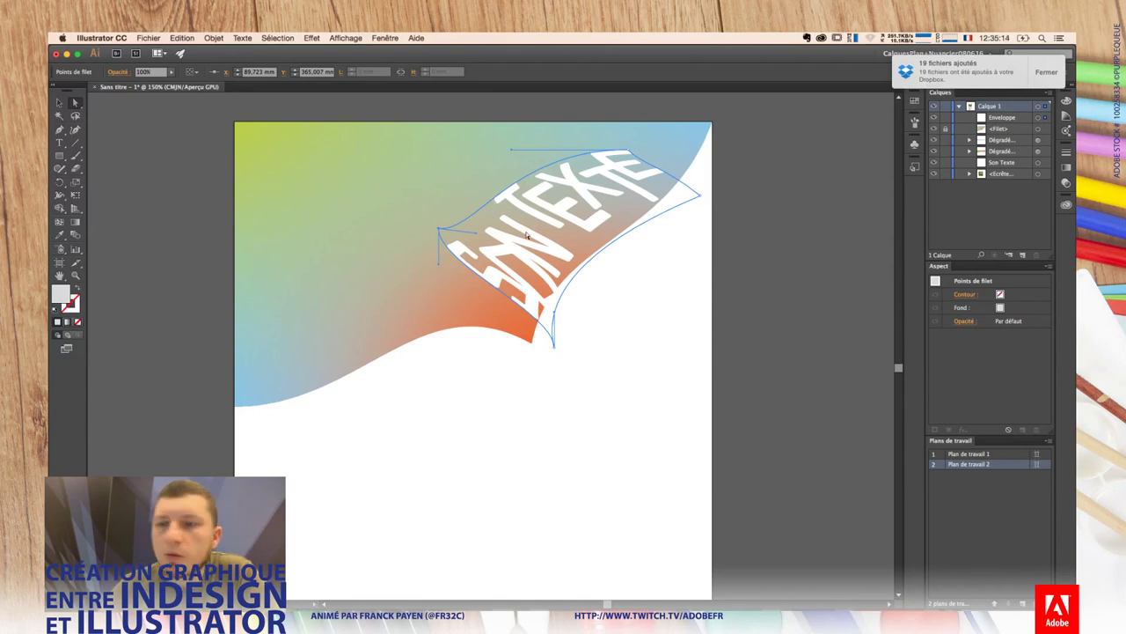
drag(481, 238, 475, 221)
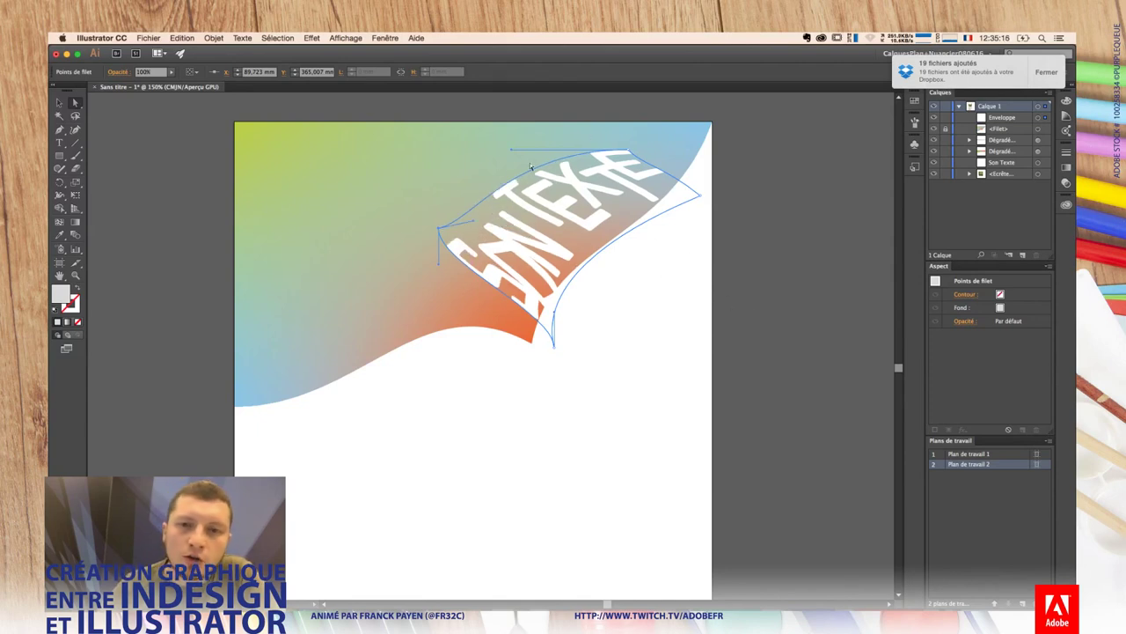
drag(510, 153, 643, 152)
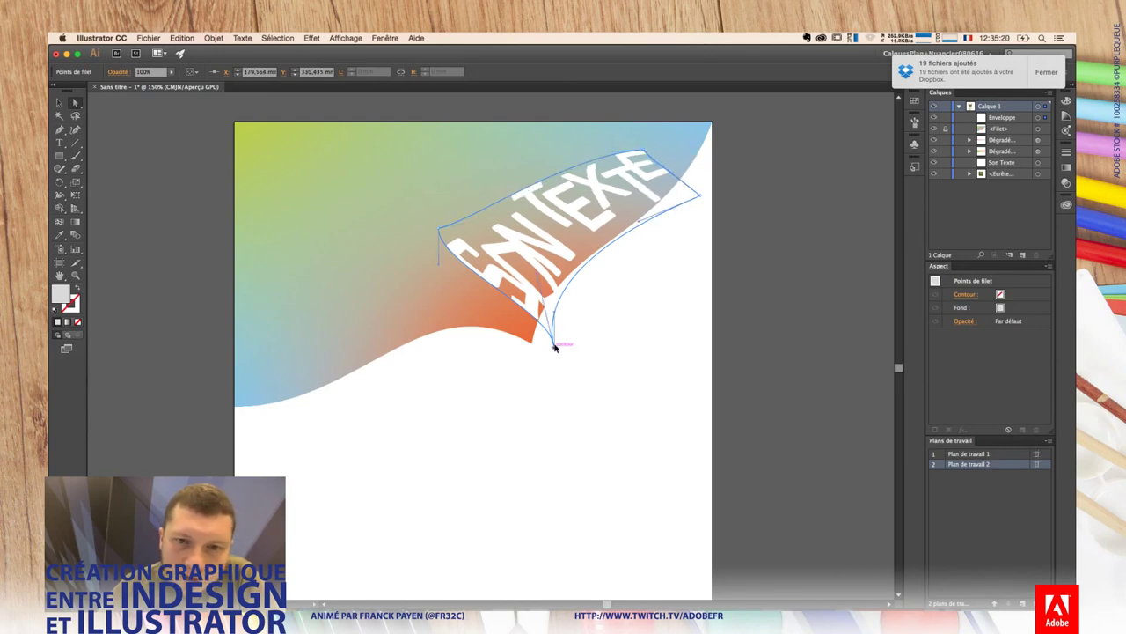
mouse_move(554, 344)
mouse_down()
mouse_move(541, 293)
mouse_move(553, 311)
mouse_move(524, 313)
mouse_up()
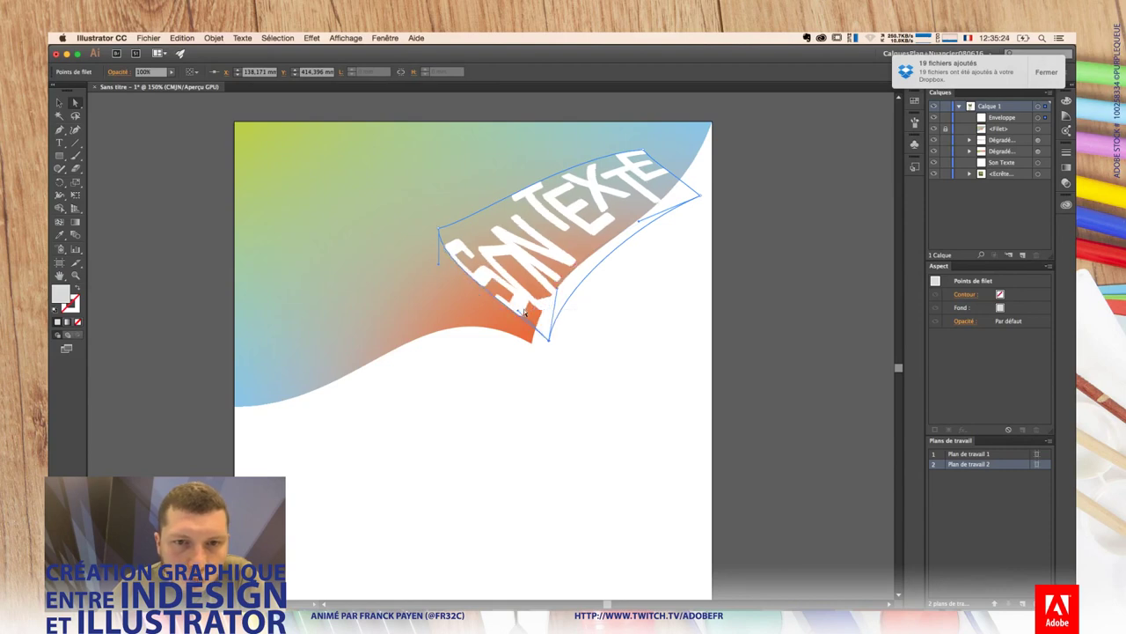
mouse_move(438, 262)
mouse_down()
mouse_move(441, 231)
mouse_move(458, 301)
mouse_up()
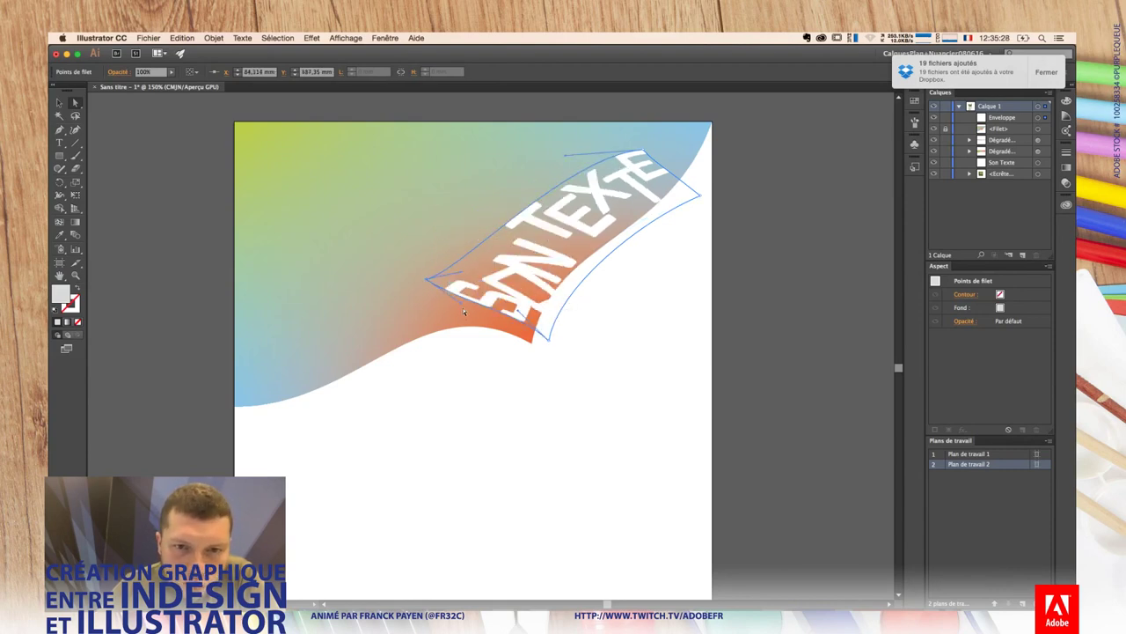
Step: Try reshaping the lower part of SON TEXTE, then undo the two mesh edits
click(458, 302)
click(563, 264)
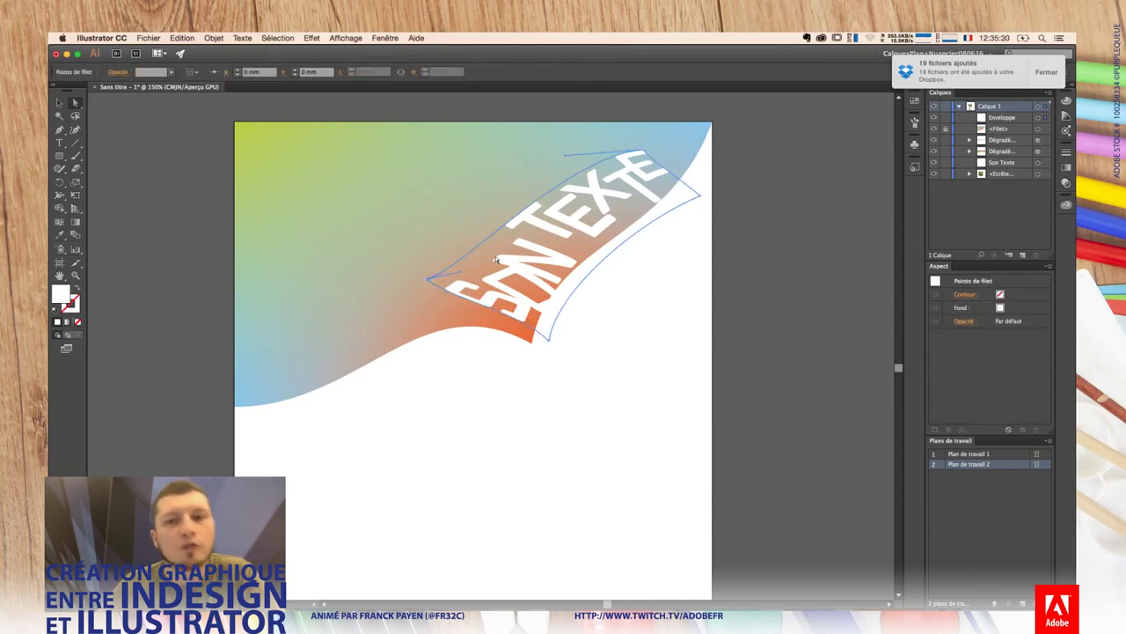
click(674, 277)
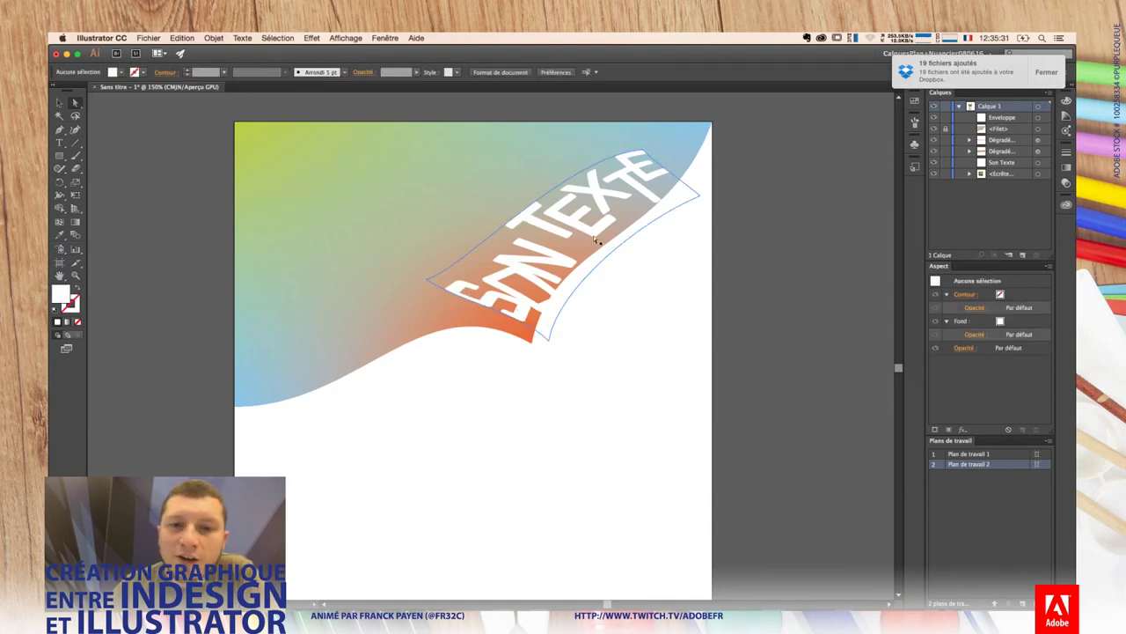
click(425, 278)
drag(460, 303, 462, 285)
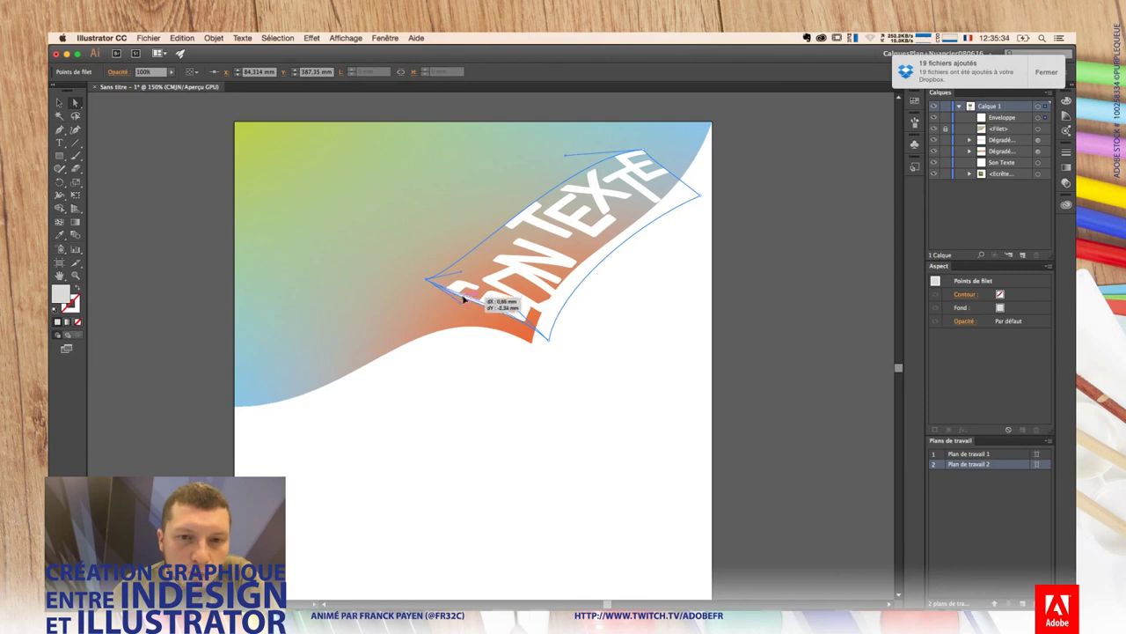
key(ctrl+z)
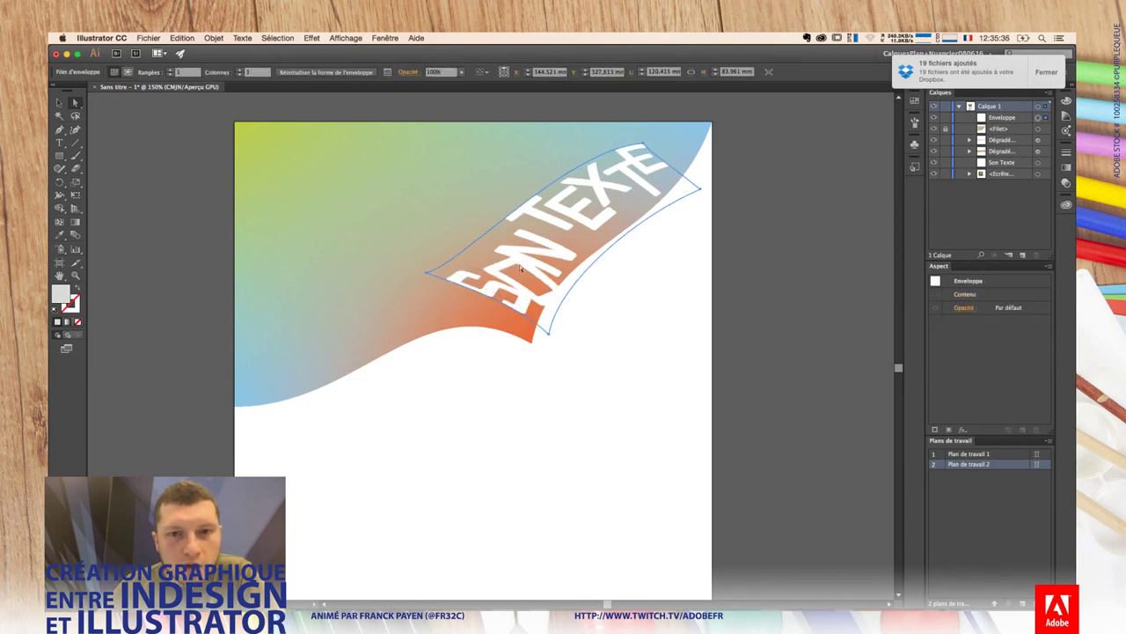
key(ctrl+z)
Step: Pull the warp's top corner up and to the right, then reselect the whole title
click(614, 328)
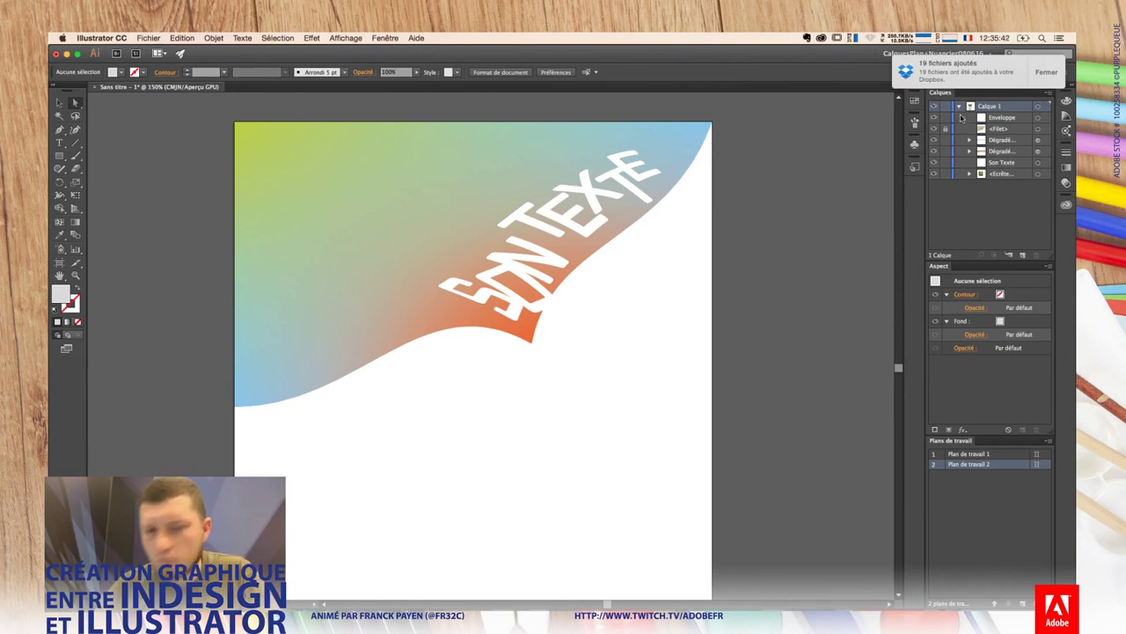
click(601, 214)
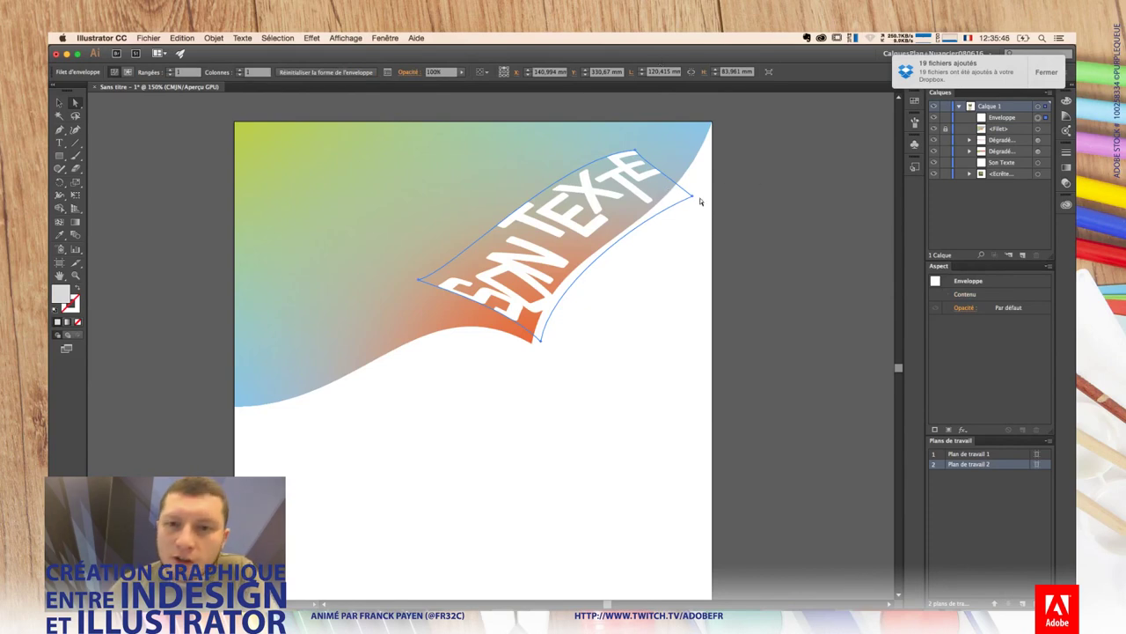
drag(693, 195, 700, 204)
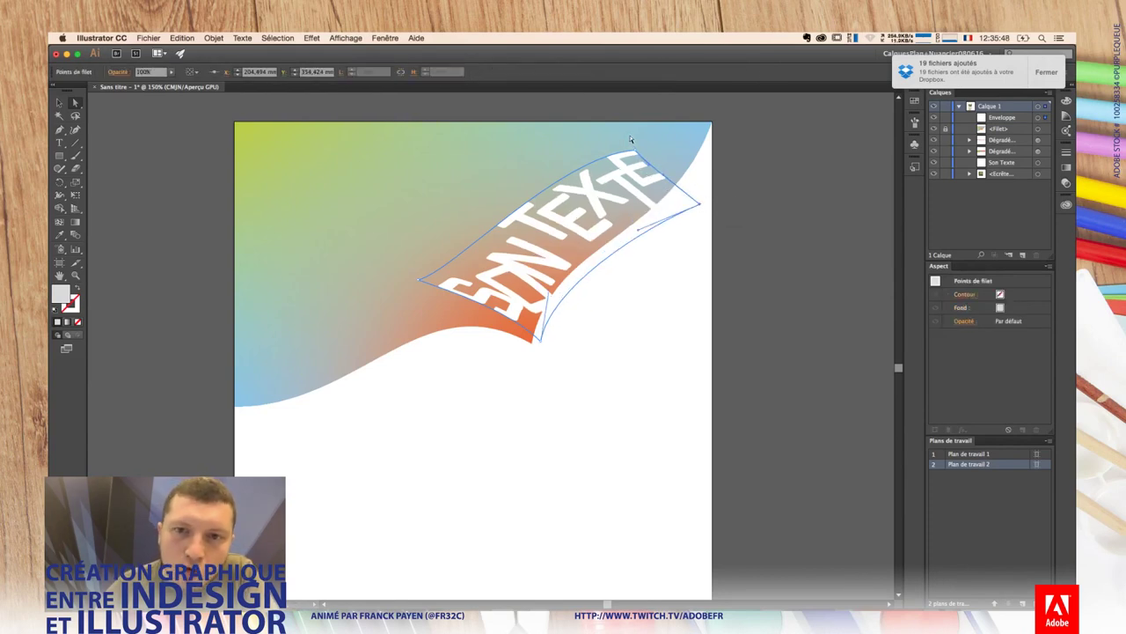
drag(634, 153, 679, 157)
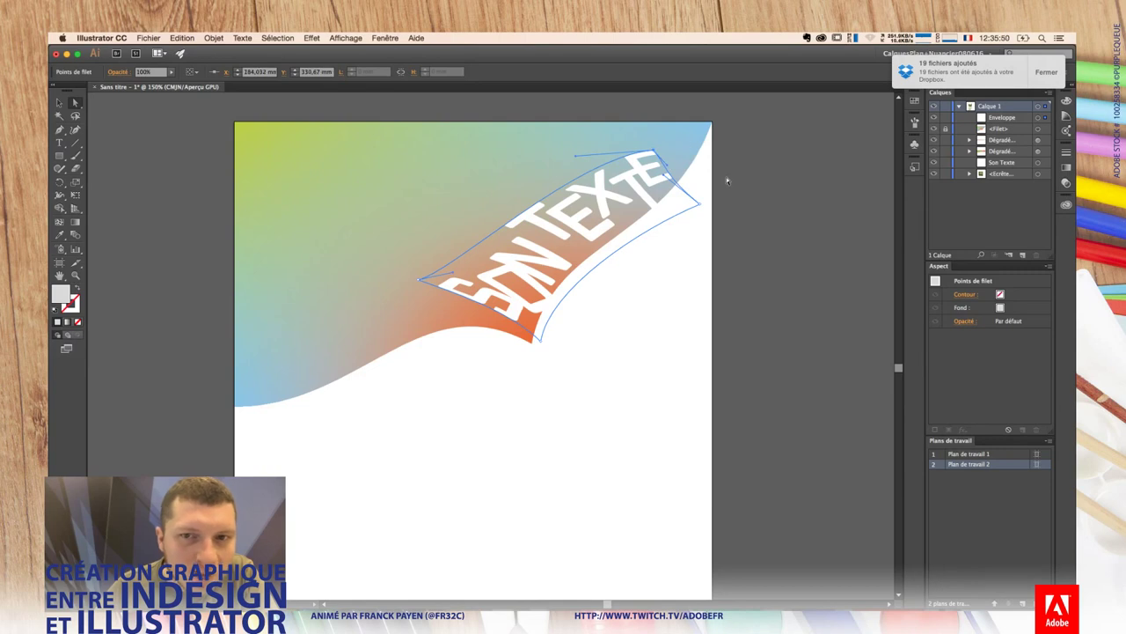
click(750, 222)
key(v)
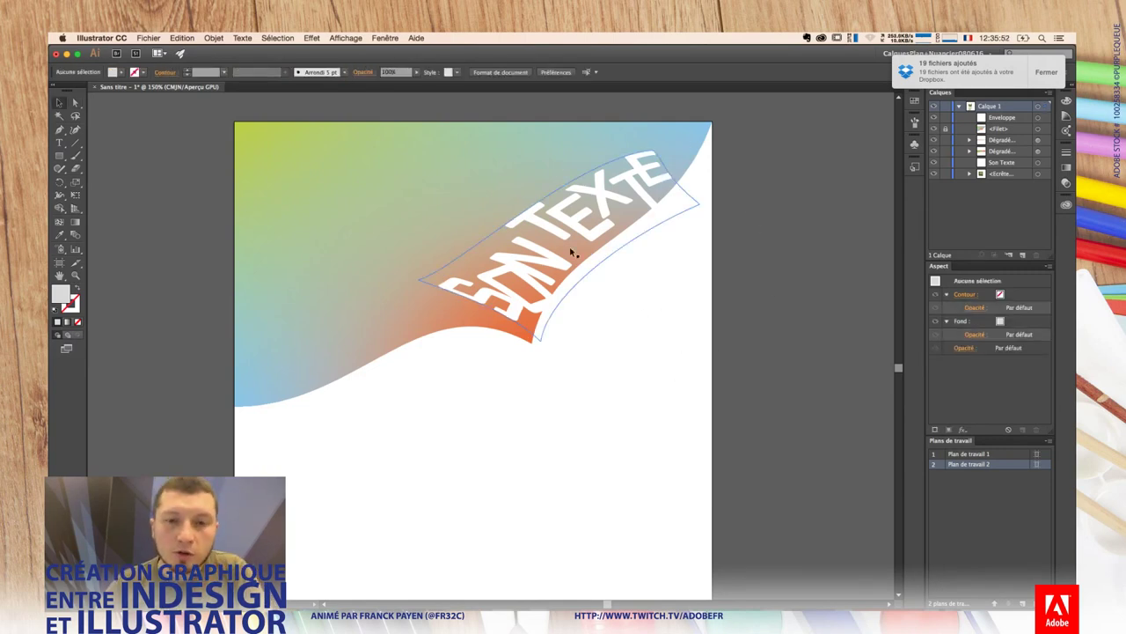
click(576, 231)
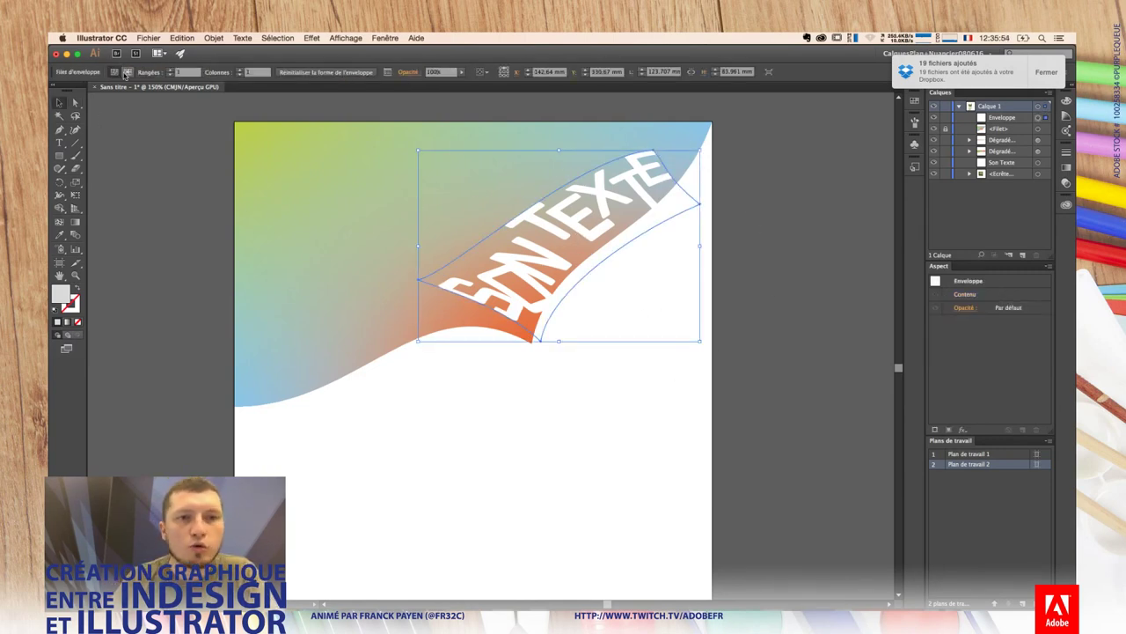
Step: Edit the envelope text, replacing the S with M to read MON TEXTE, and dismiss the Dropbox notice
click(129, 73)
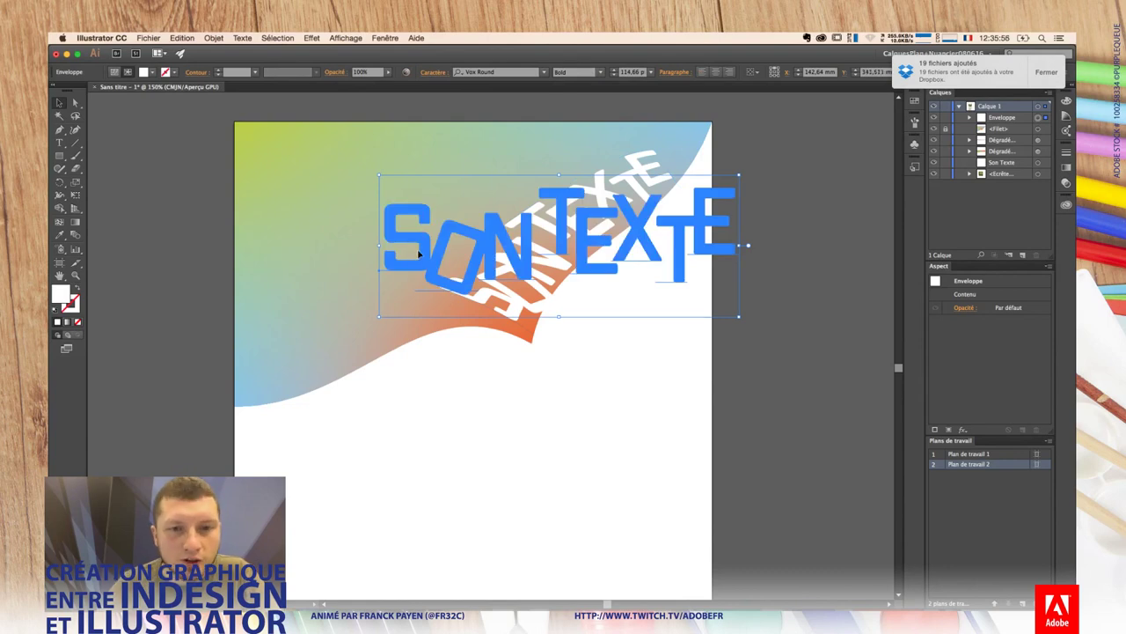
double_click(423, 250)
double_click(423, 250)
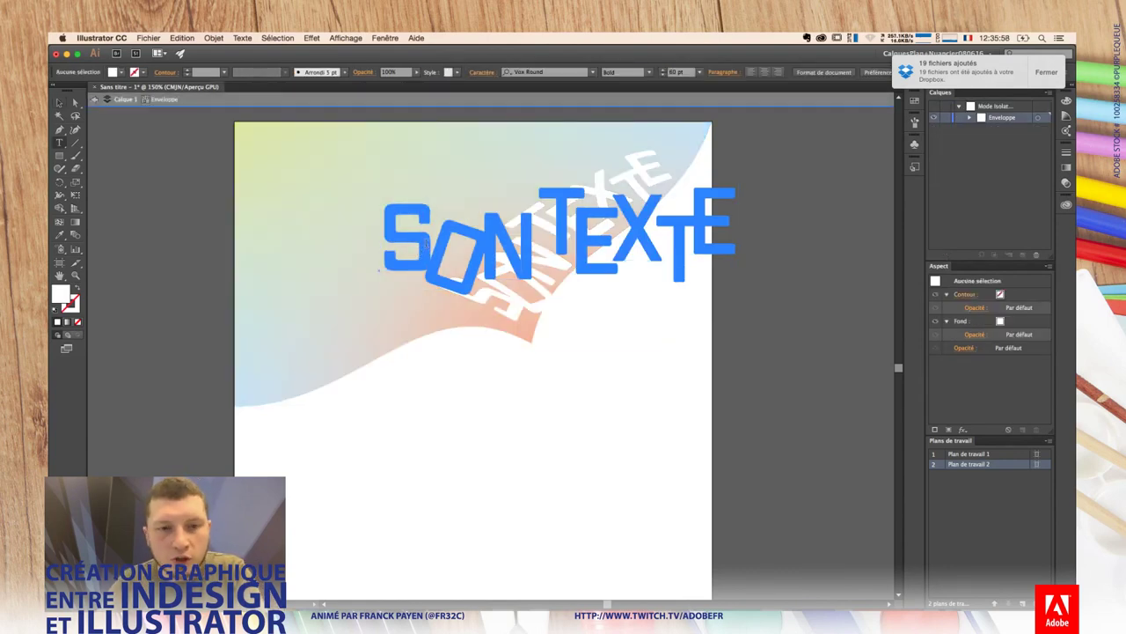
click(386, 244)
key(shift+Right)
text(M)
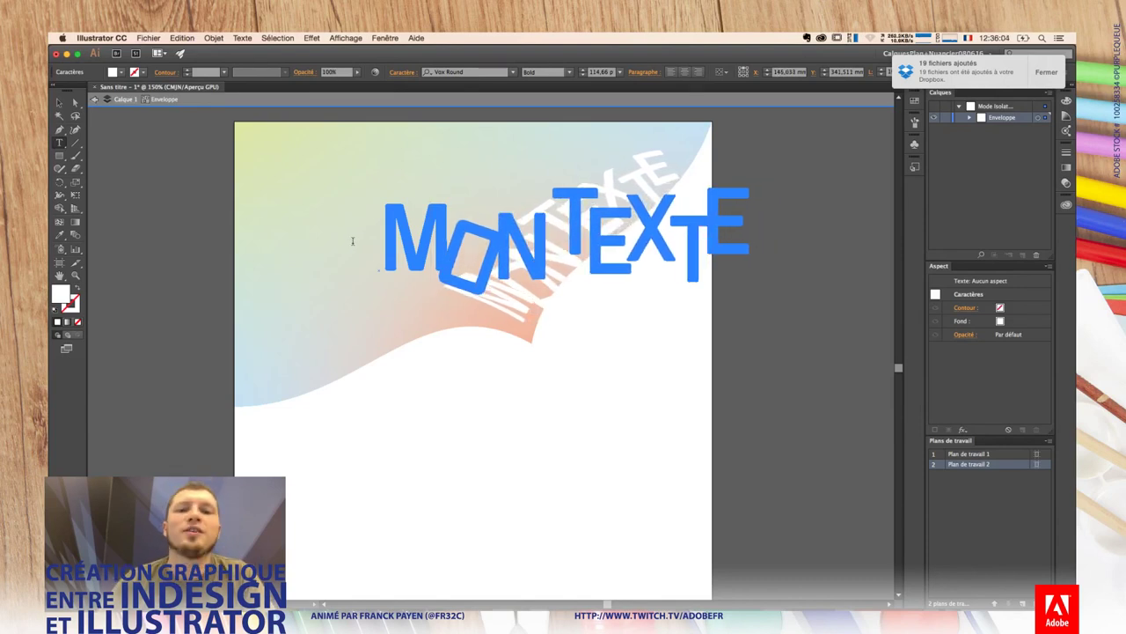
key(Escape)
key(Escape)
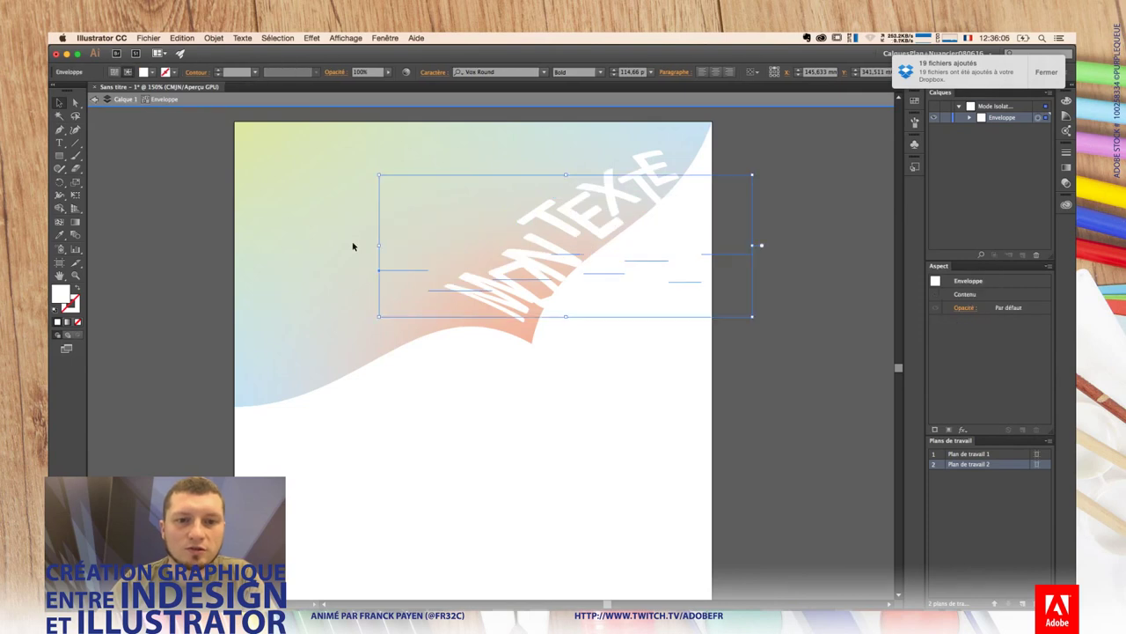
key(Escape)
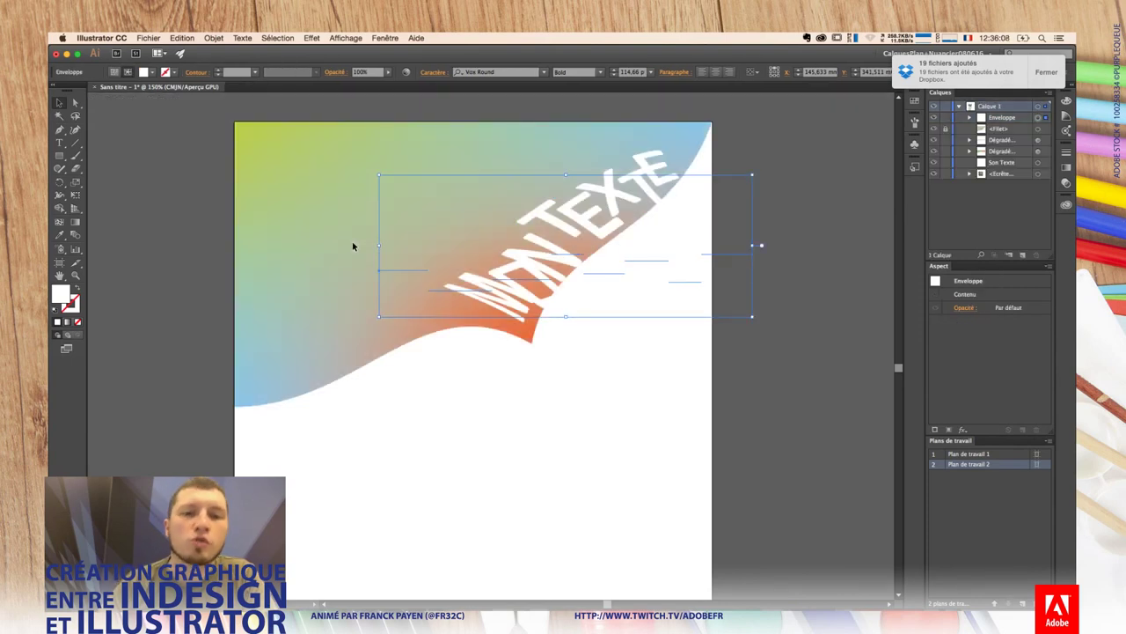
click(643, 415)
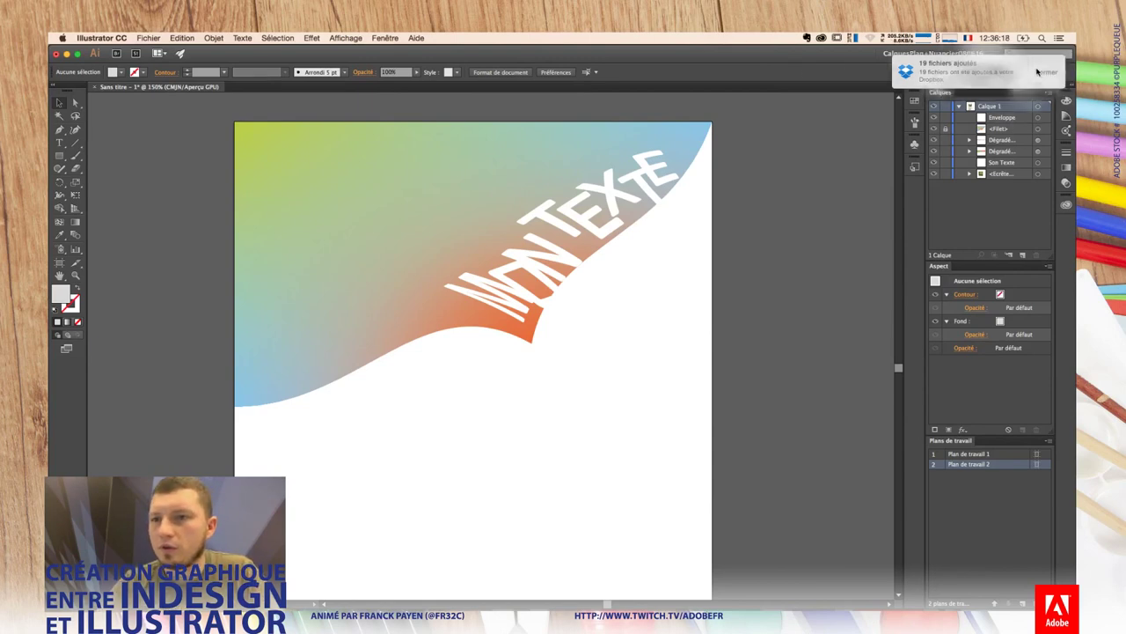
click(1039, 71)
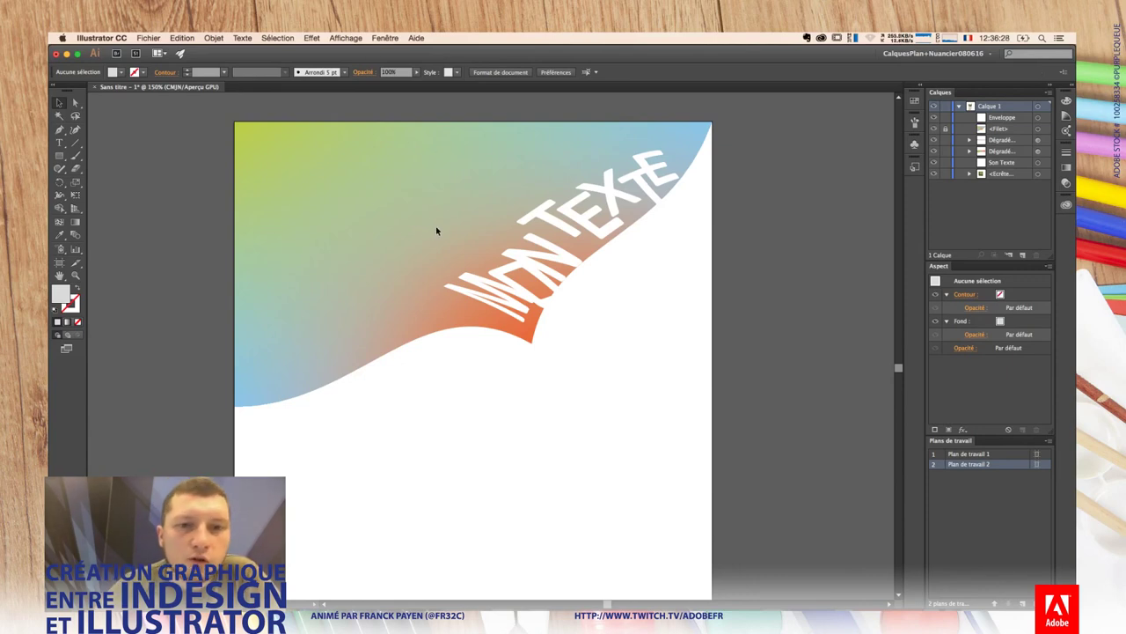
Step: Show the Variables panel and type a new MON TEXTE line below the curl
click(387, 38)
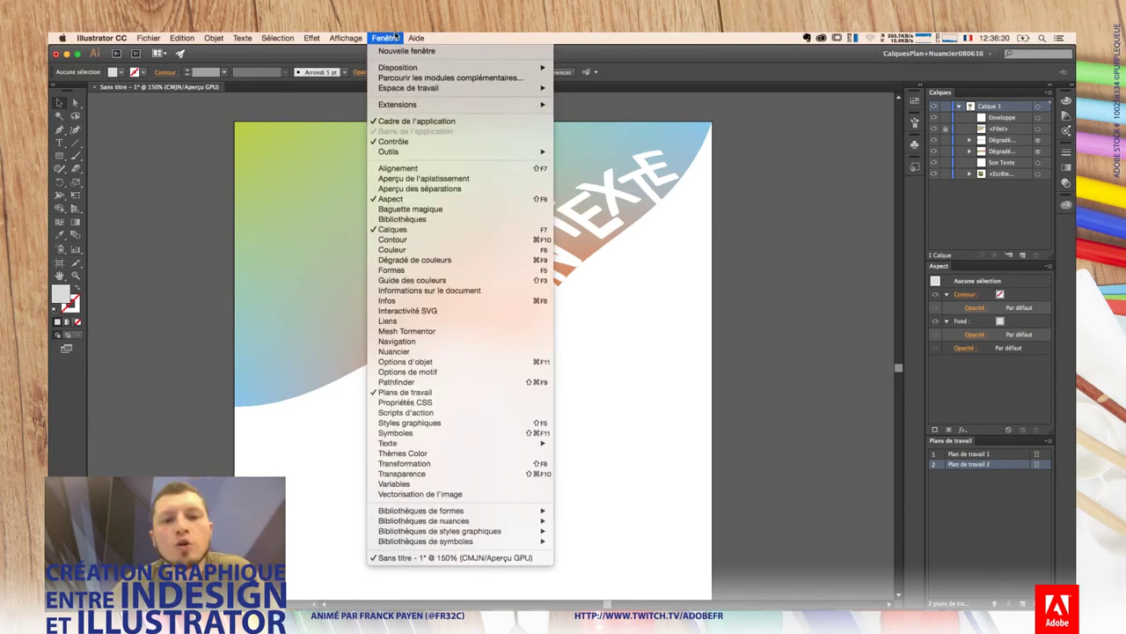
click(432, 486)
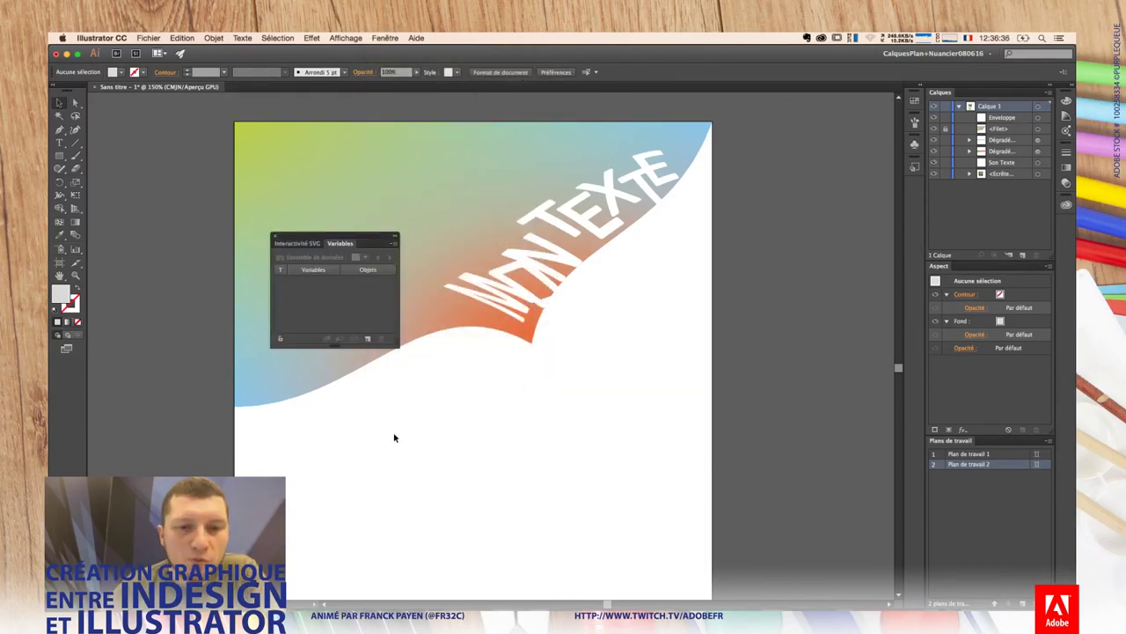
key(t)
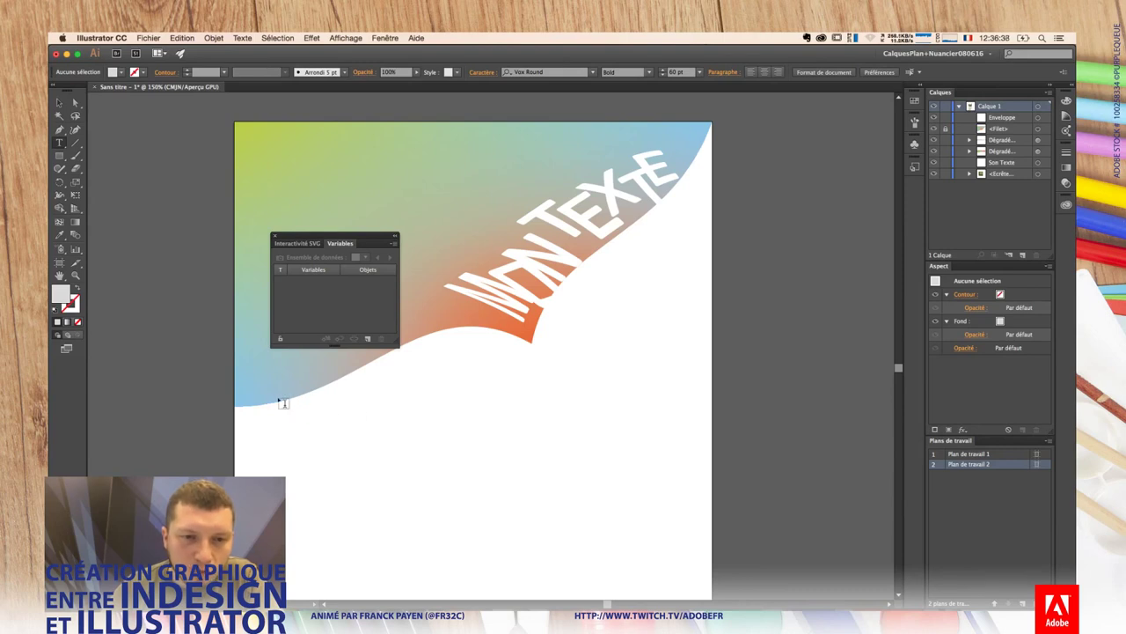
click(255, 461)
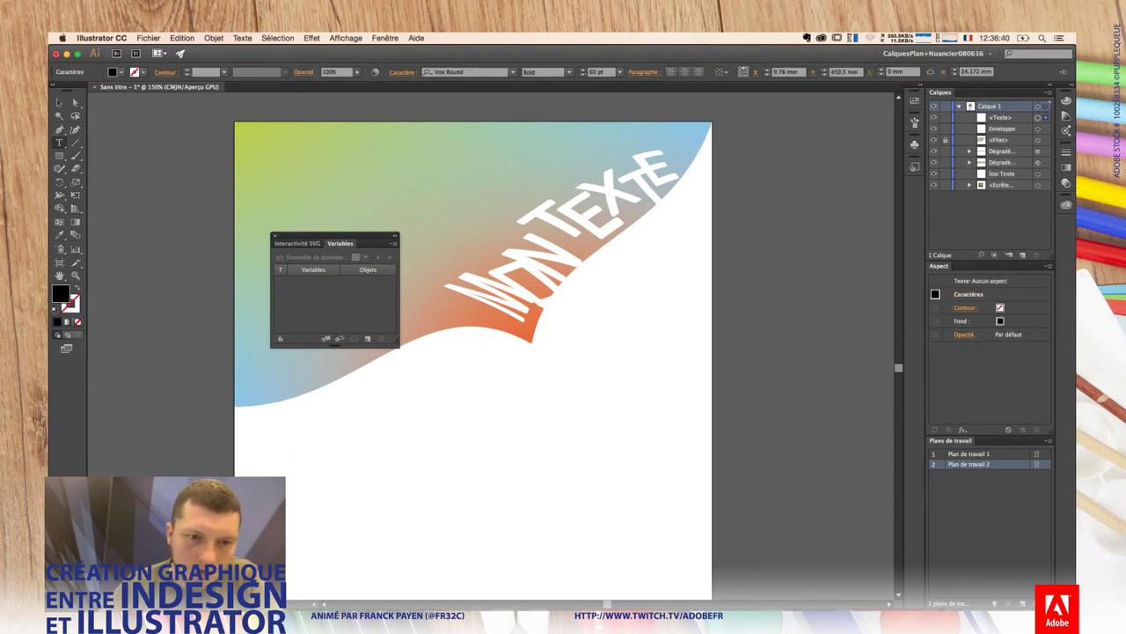
text(MON TEX)
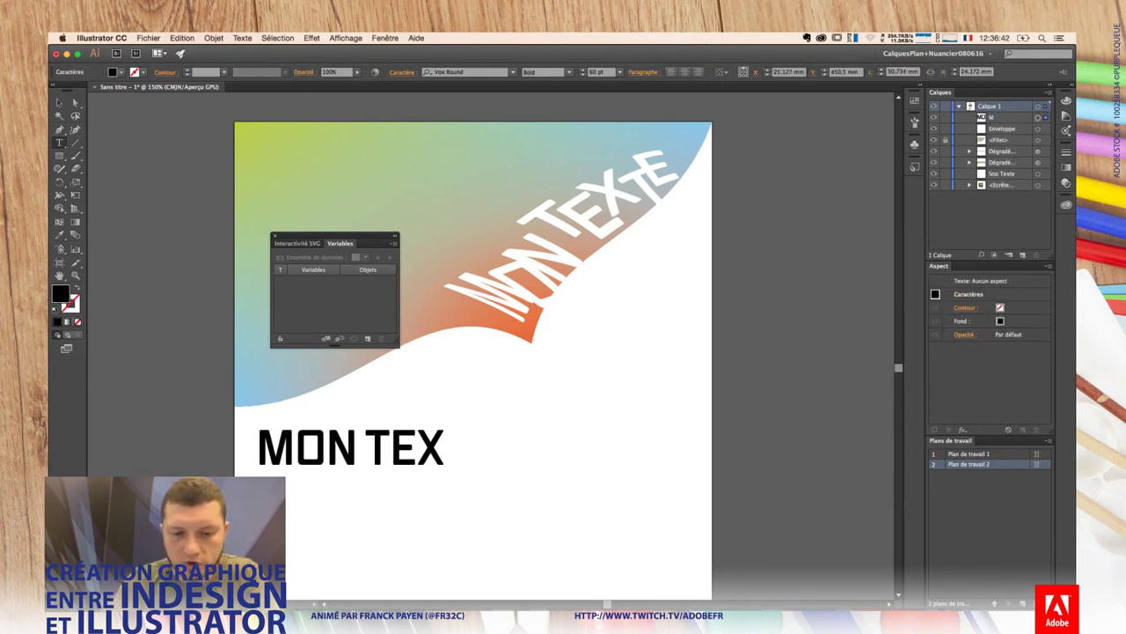
text(TE)
key(Escape)
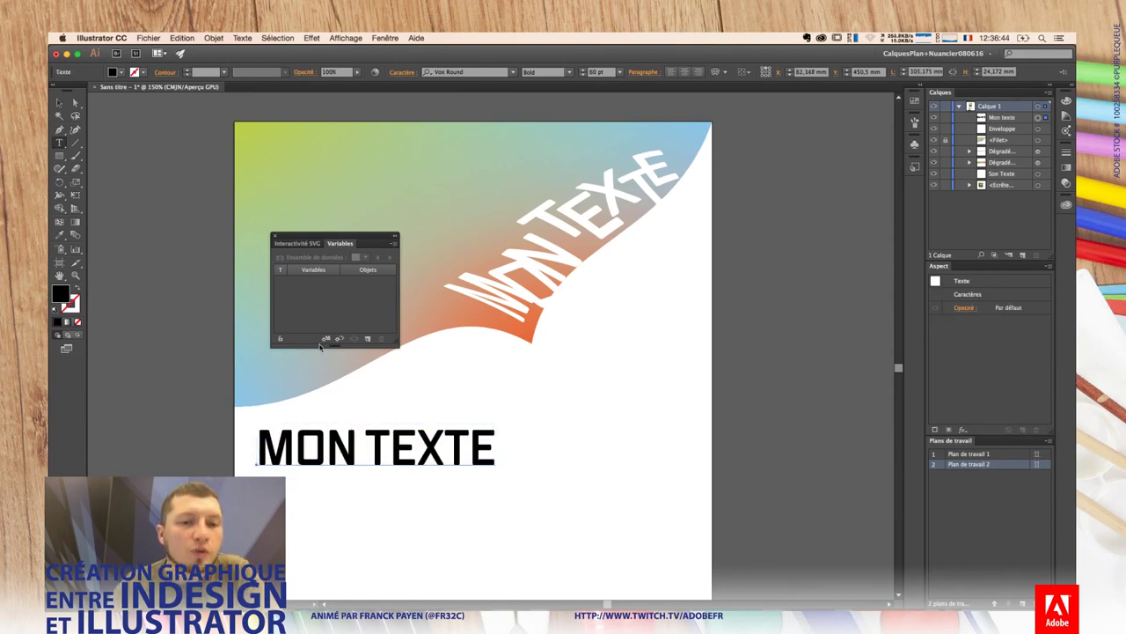
Step: Make MON TEXTE a dynamic text variable and capture a data set
click(325, 340)
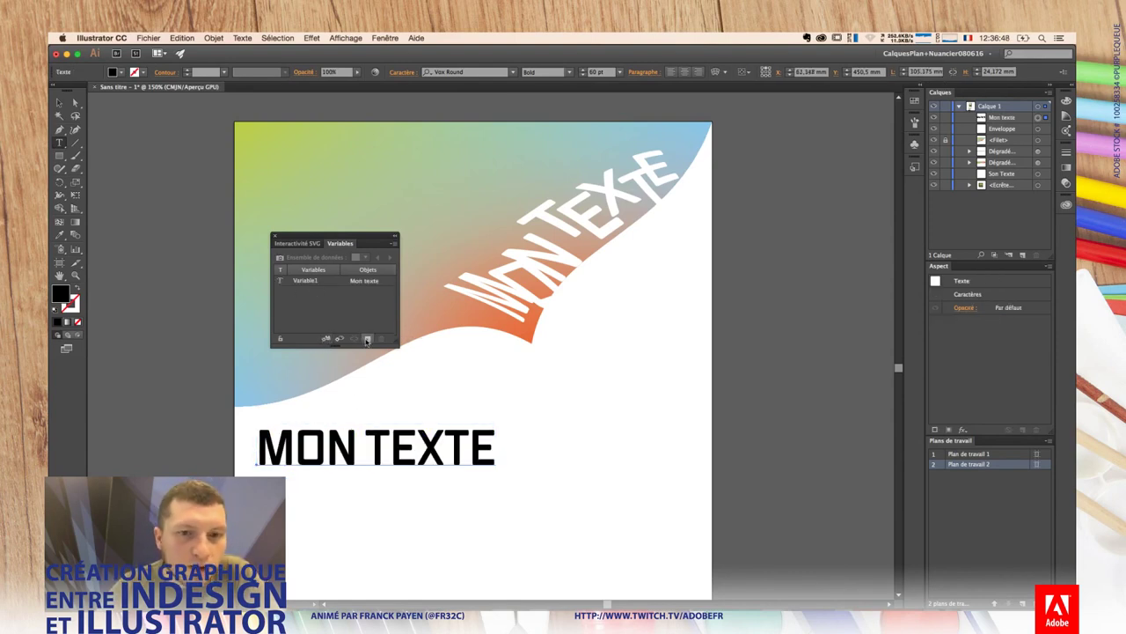
click(326, 447)
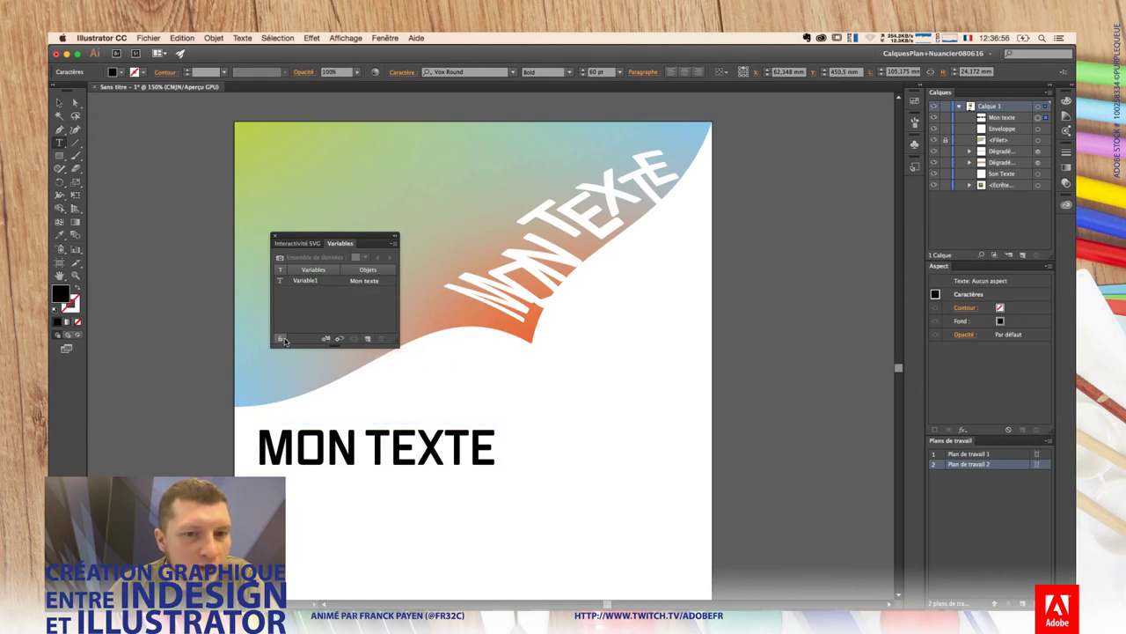
click(279, 257)
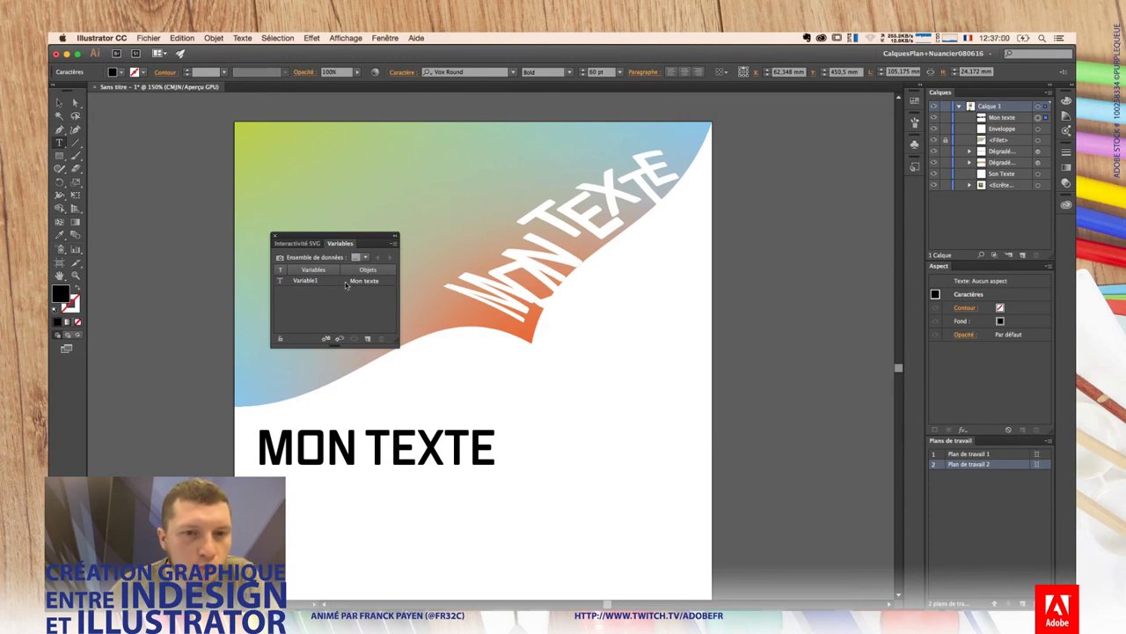
Step: Rename the data set to Mon texte and capture a second data set
click(366, 258)
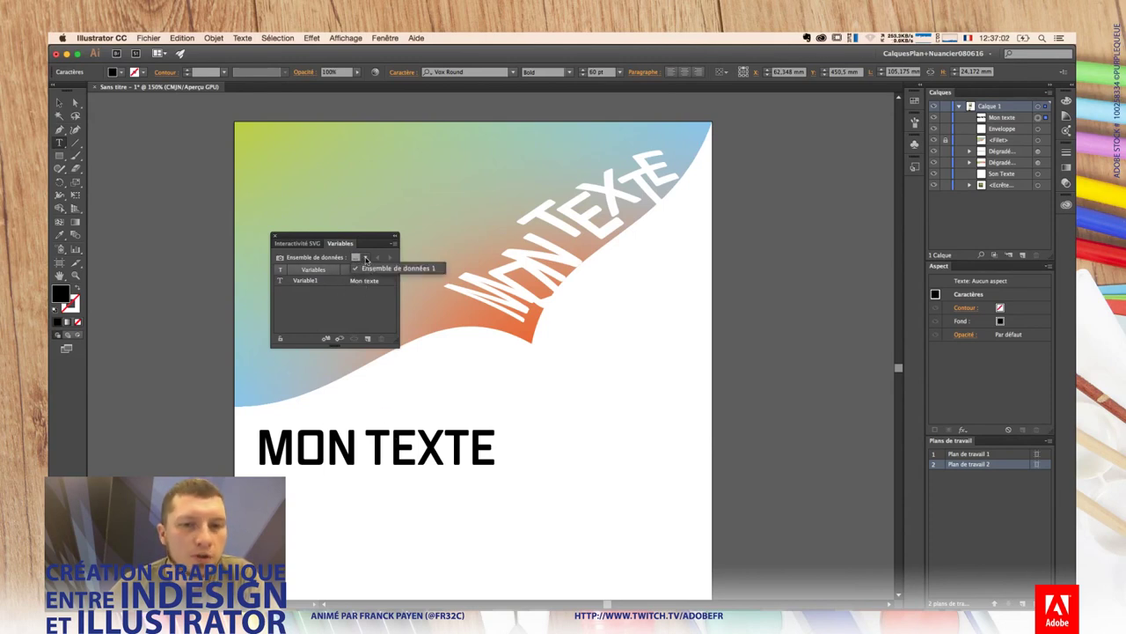
click(371, 268)
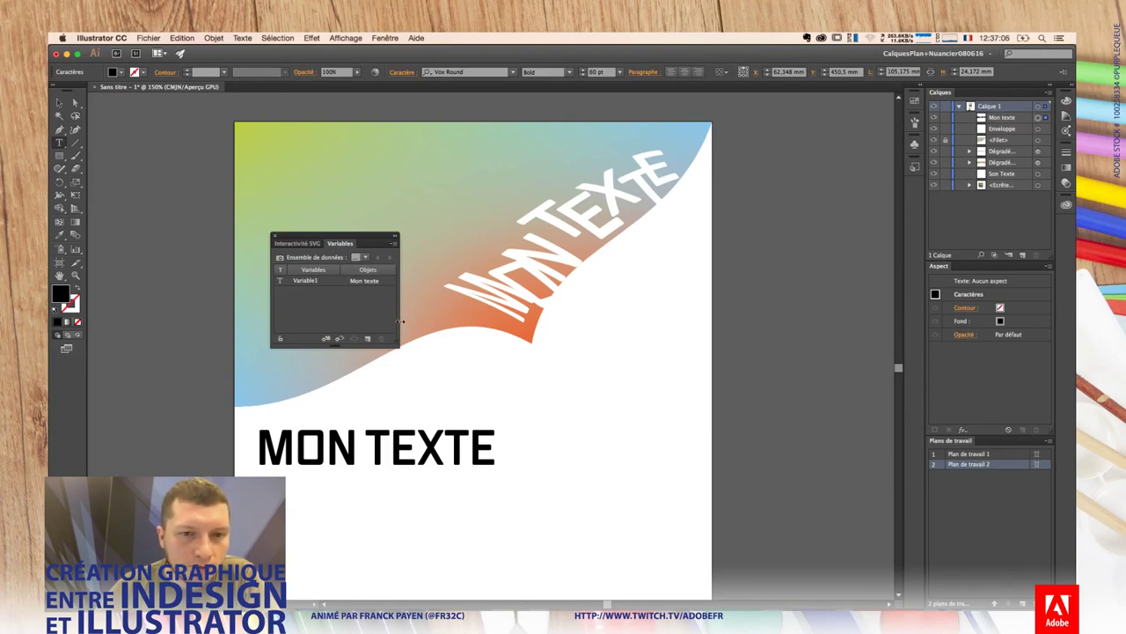
drag(400, 321, 457, 321)
drag(410, 238, 371, 235)
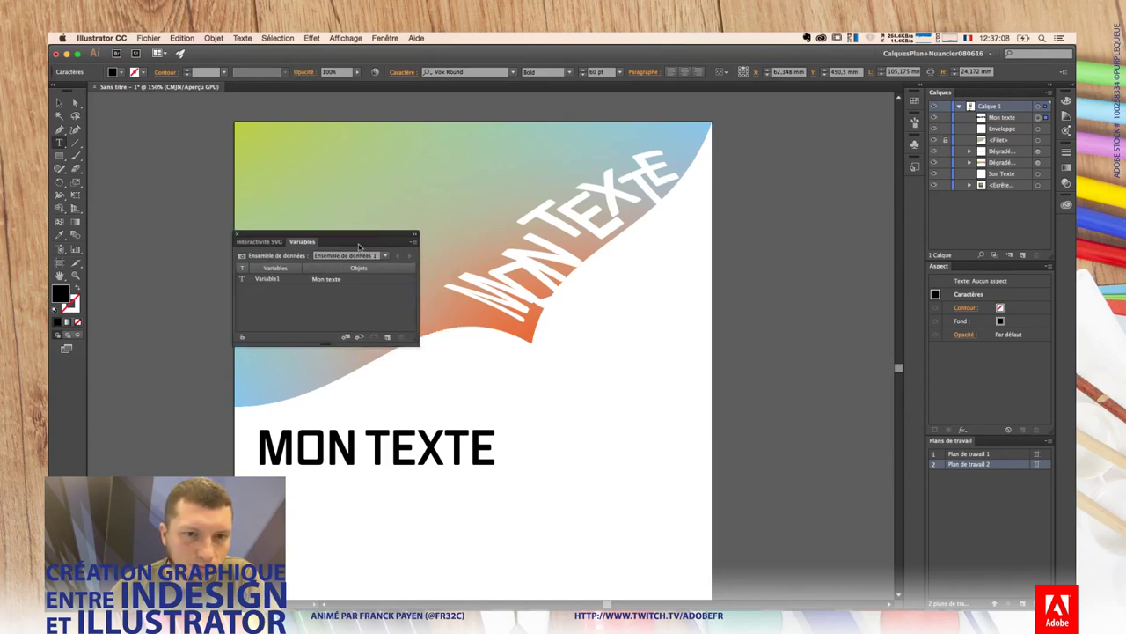
click(350, 255)
text(Mon t)
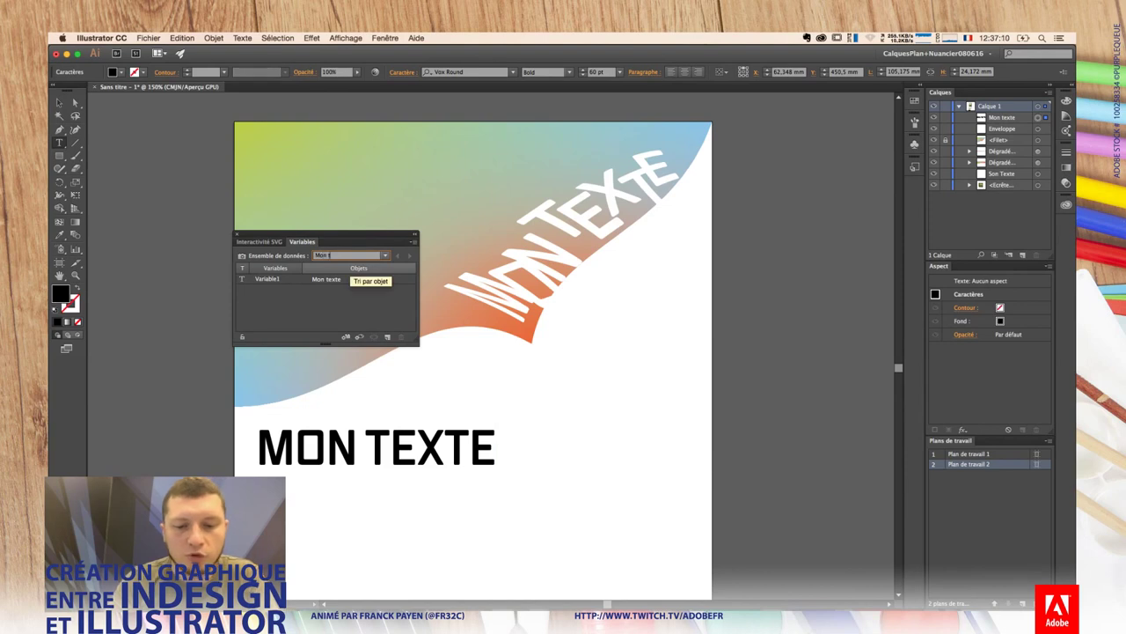
text(exte)
key(Return)
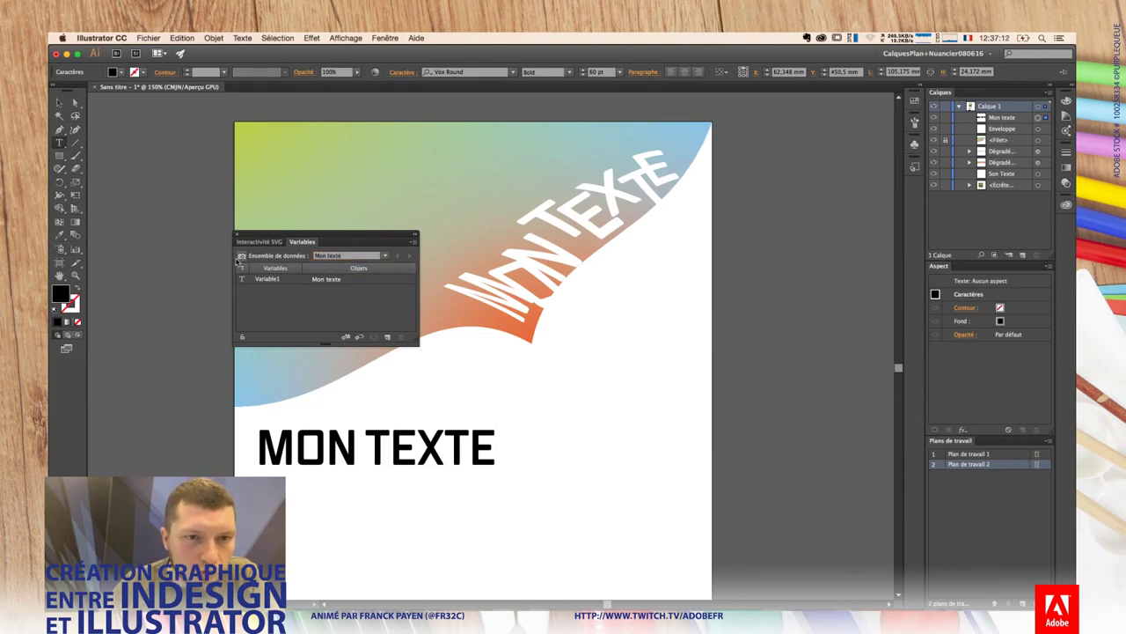
click(240, 257)
Step: Retype the line as Son Texte, then Leur Texte, capturing Leur Texte as a data set
triple_click(361, 448)
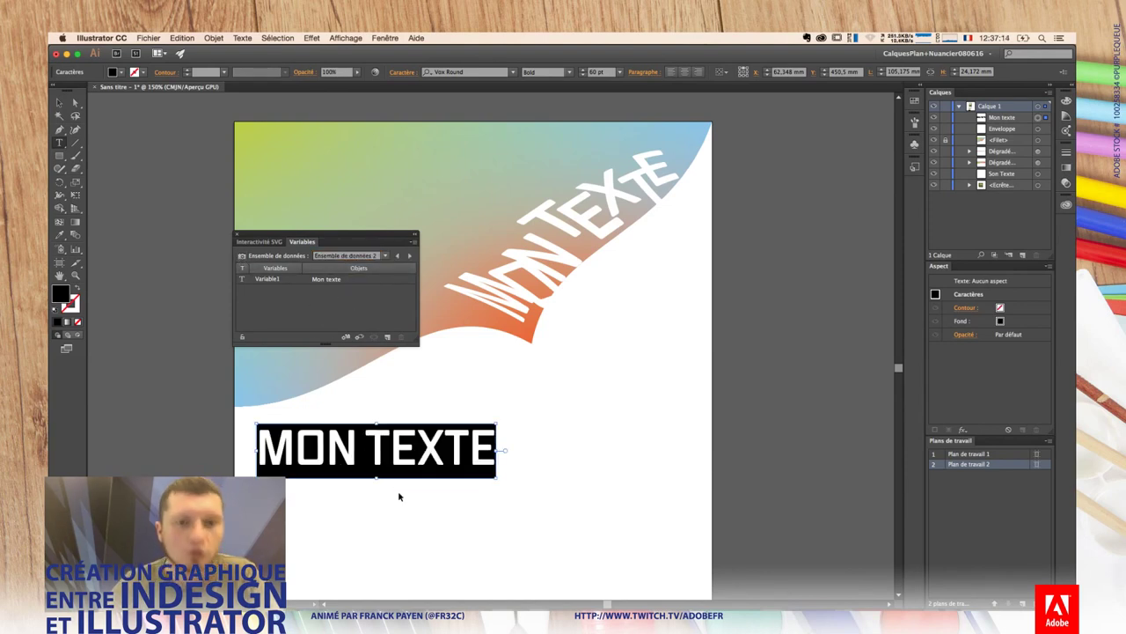
text(Son)
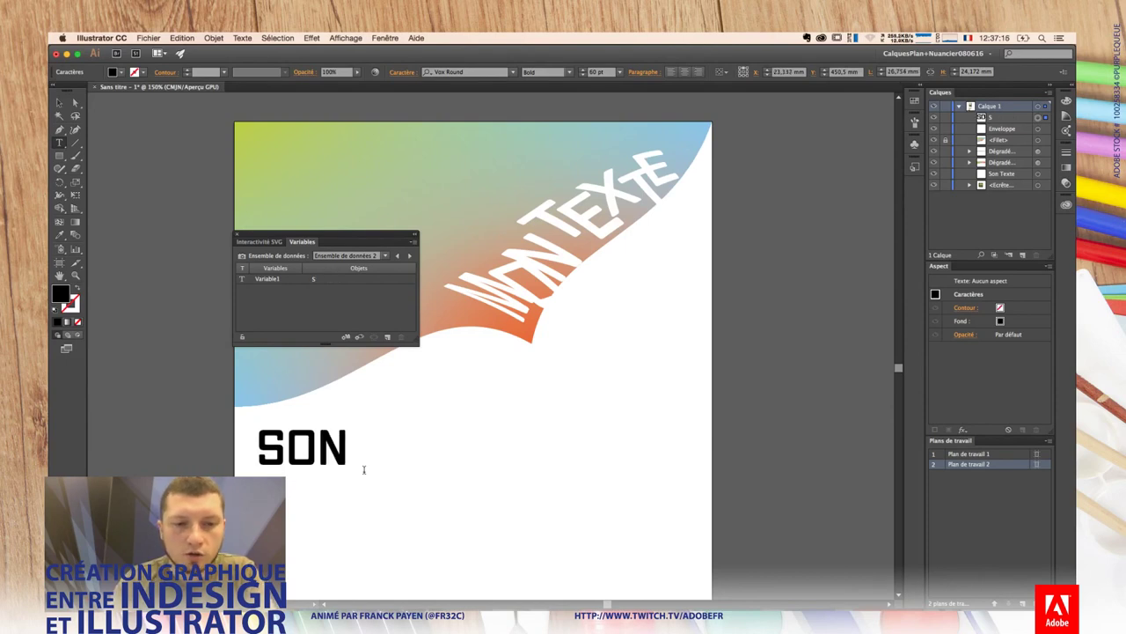
text( Texte)
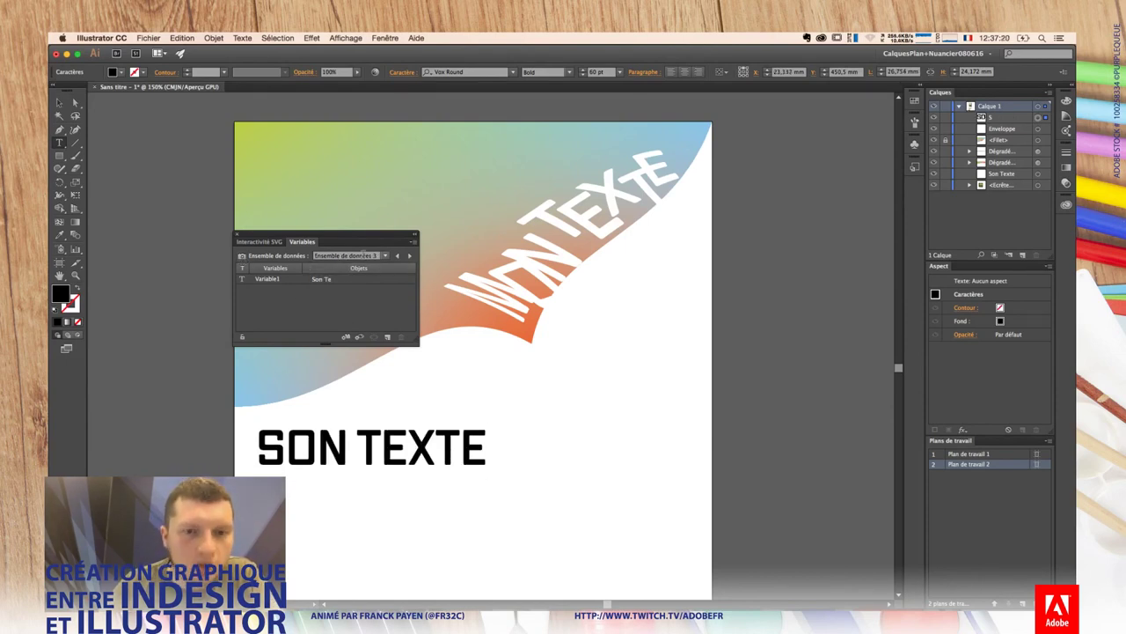
mouse_move(475, 457)
mouse_down()
mouse_move(317, 449)
mouse_move(207, 426)
mouse_up()
text(Leur)
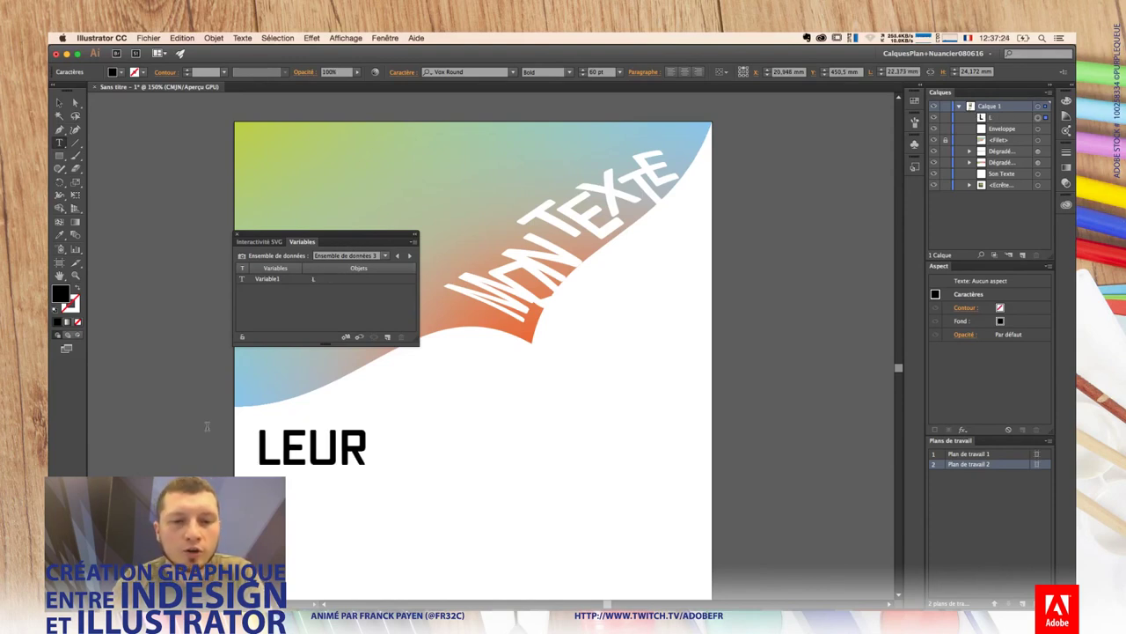
text( Texte)
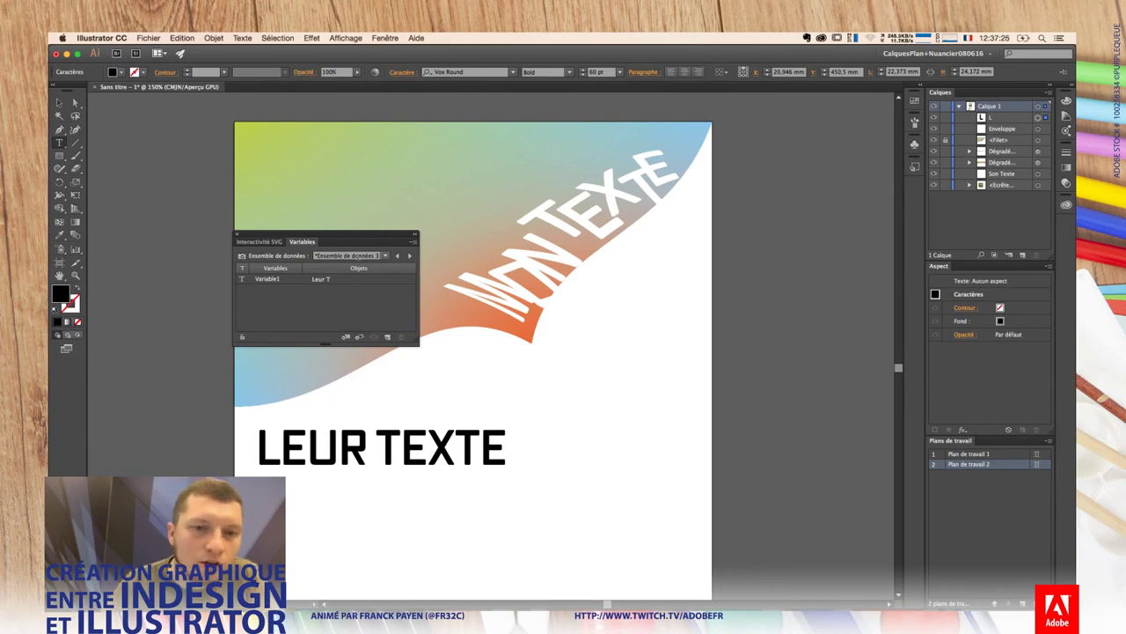
click(247, 265)
Step: Step through the data sets back to the MON TEXTE set
click(397, 255)
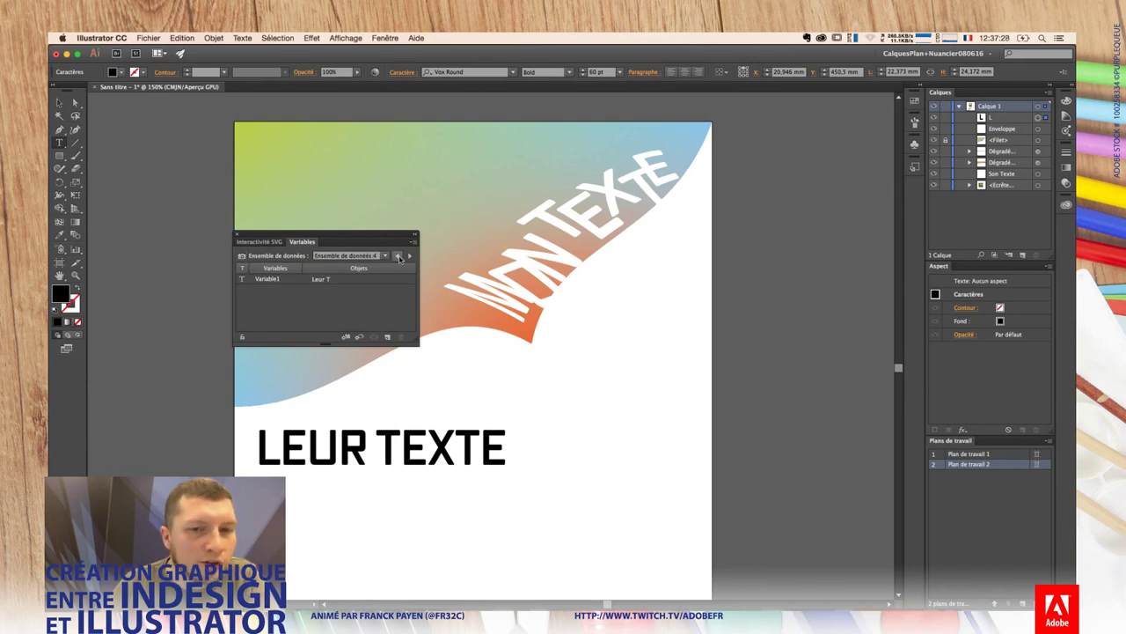
click(397, 255)
click(397, 255)
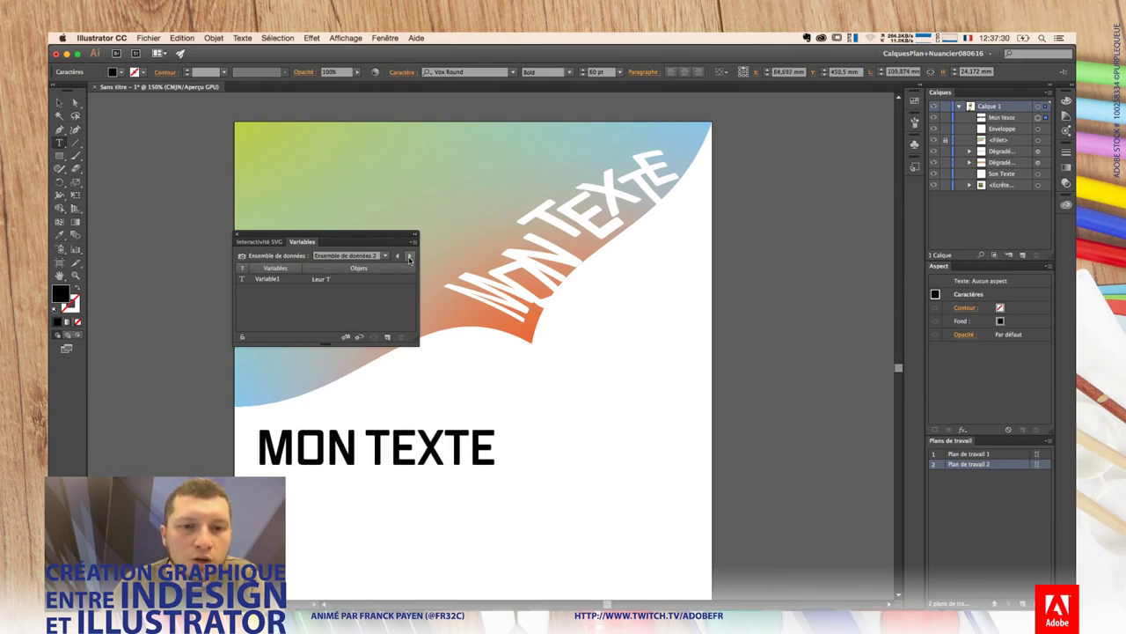
click(397, 256)
click(397, 255)
click(396, 255)
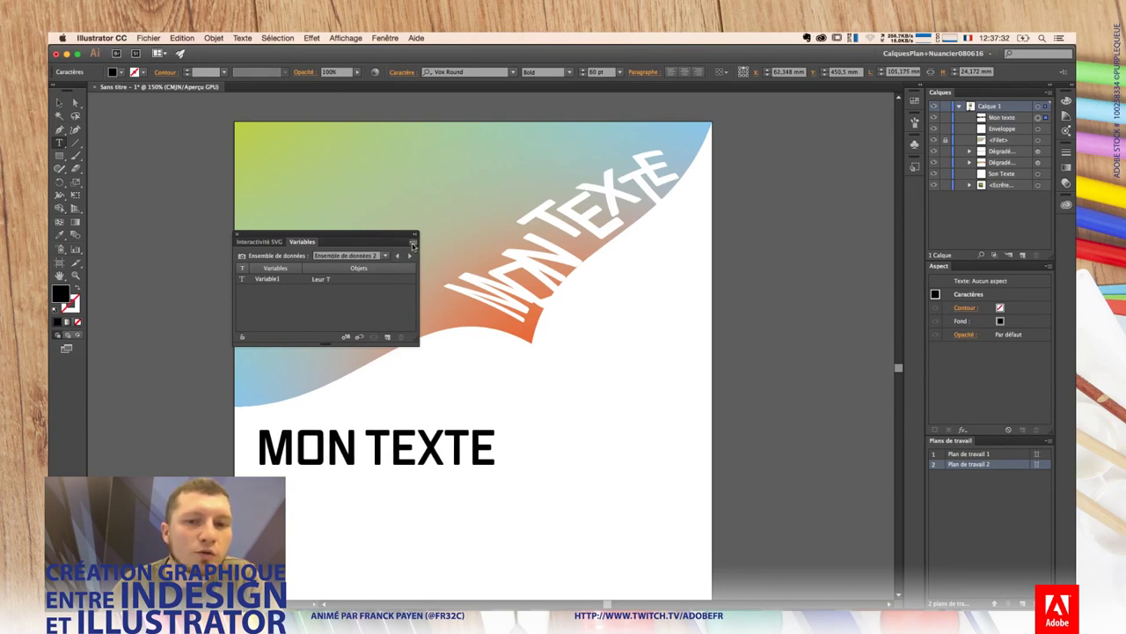
click(413, 245)
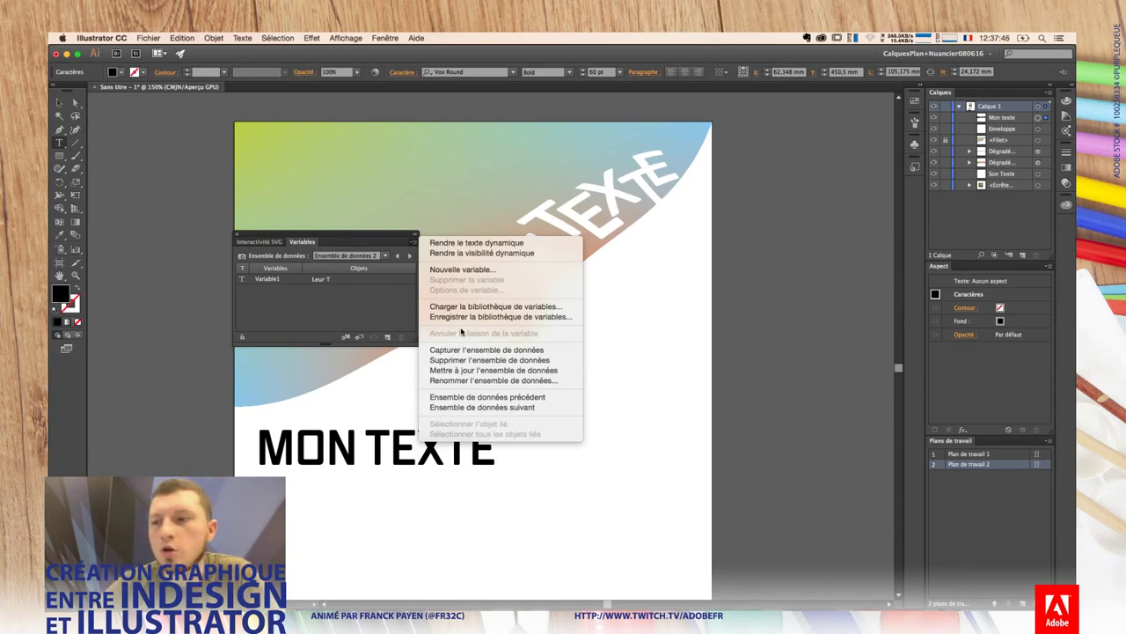
Step: Dismiss the variables options and panel, then delete the plain black MON TEXTE text object
click(245, 236)
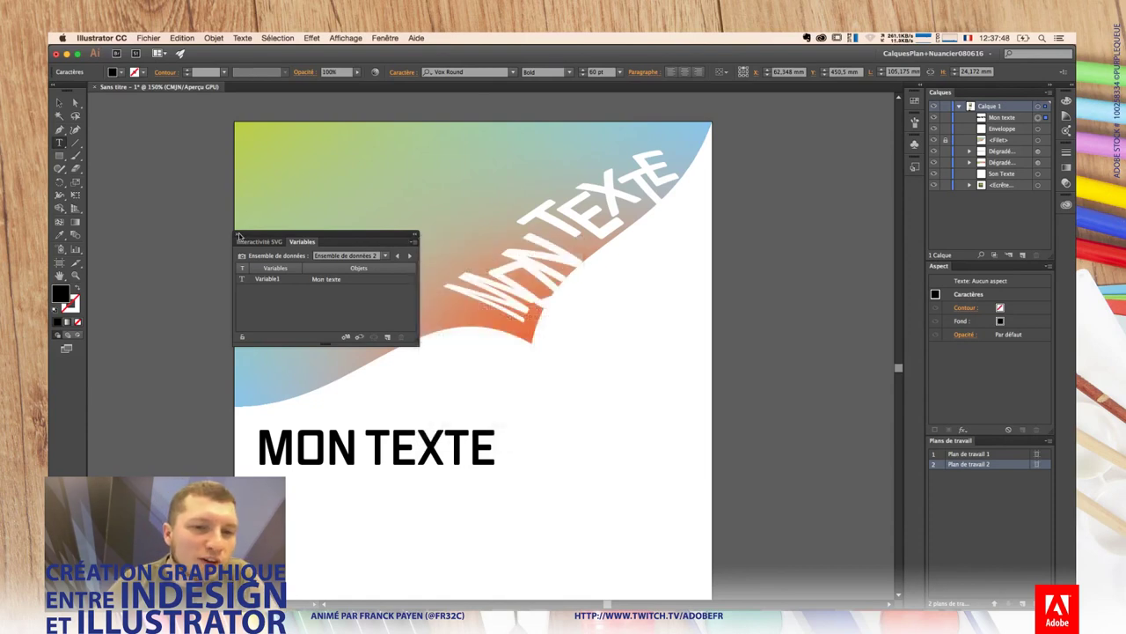
click(237, 235)
click(376, 451)
key(Delete)
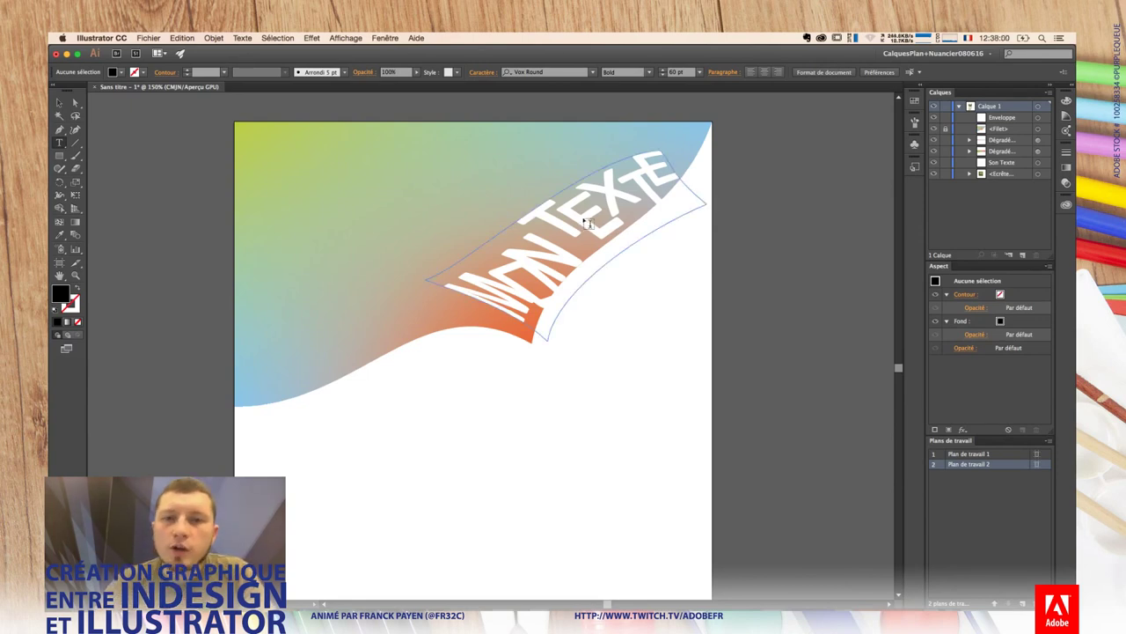
Step: Re-warp MON TEXTE by moving its top-right, top-edge and left envelope mesh points
key(a)
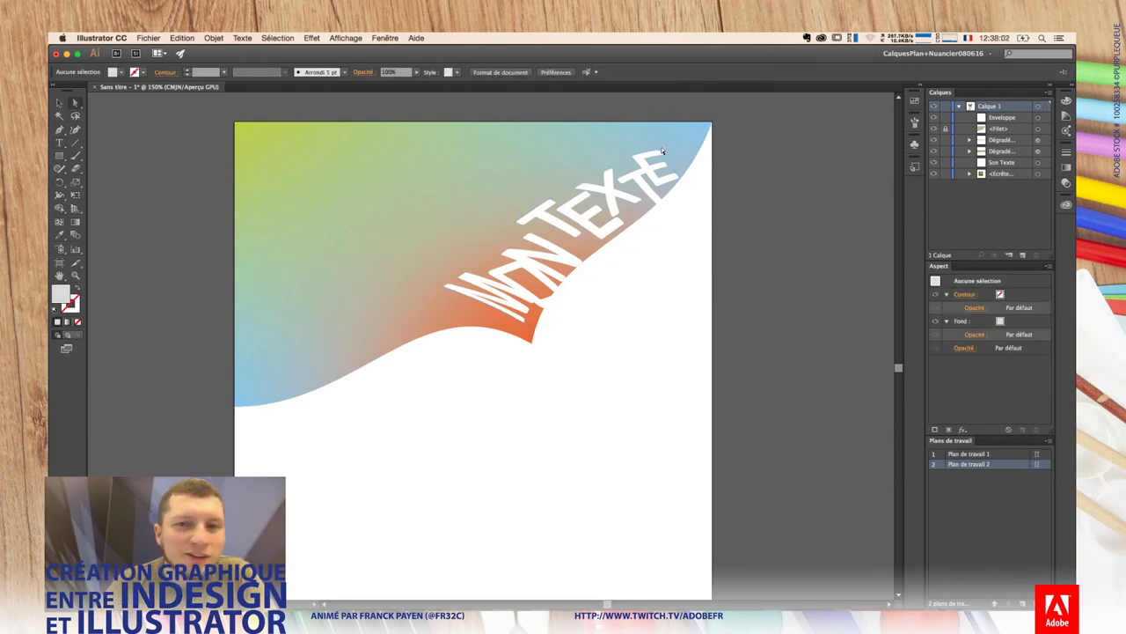
click(662, 155)
drag(663, 155, 666, 161)
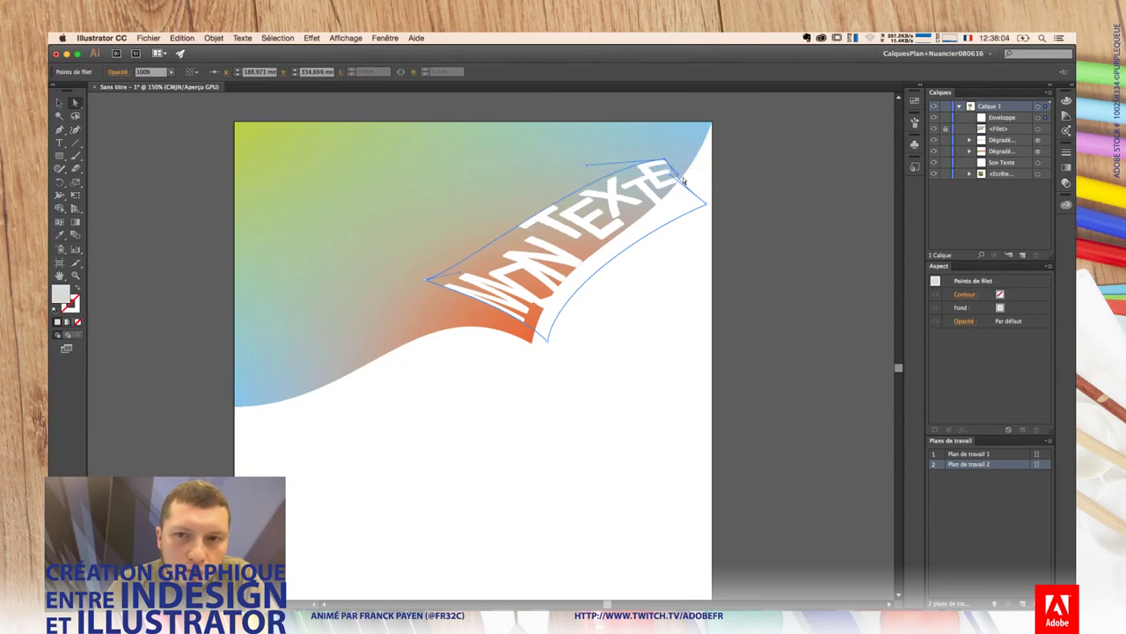
drag(587, 166, 591, 192)
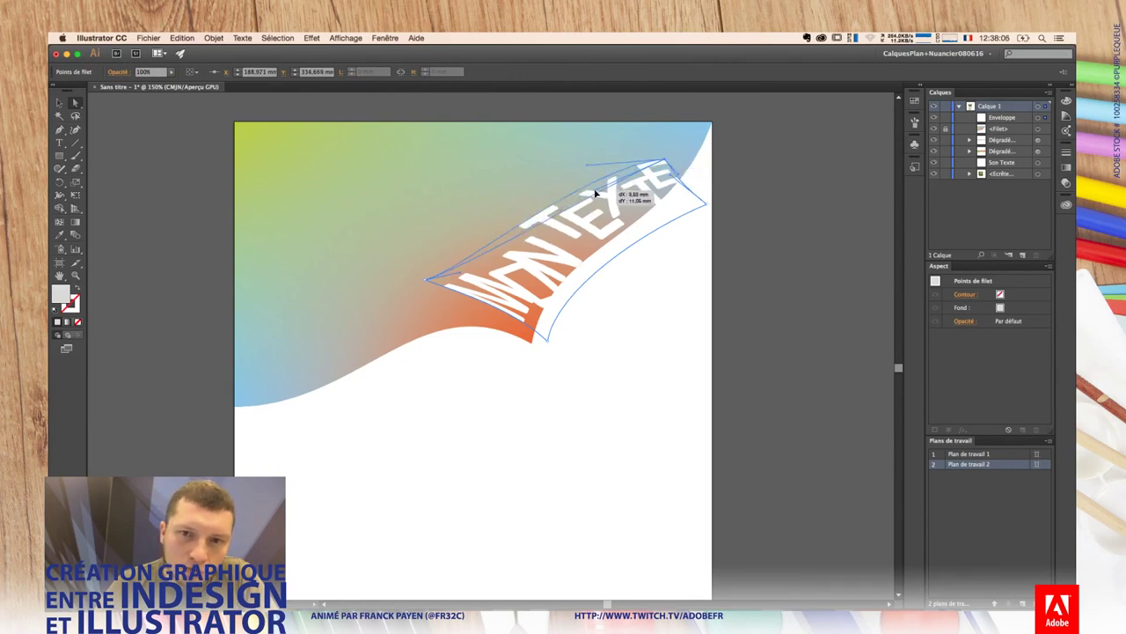
drag(428, 277, 447, 274)
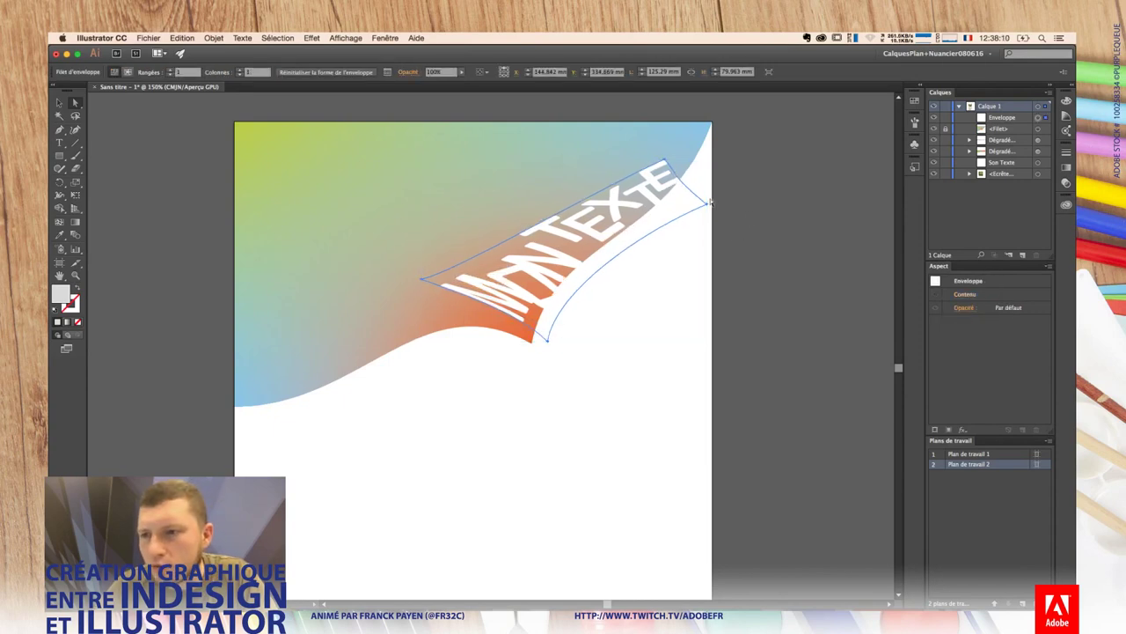
click(707, 227)
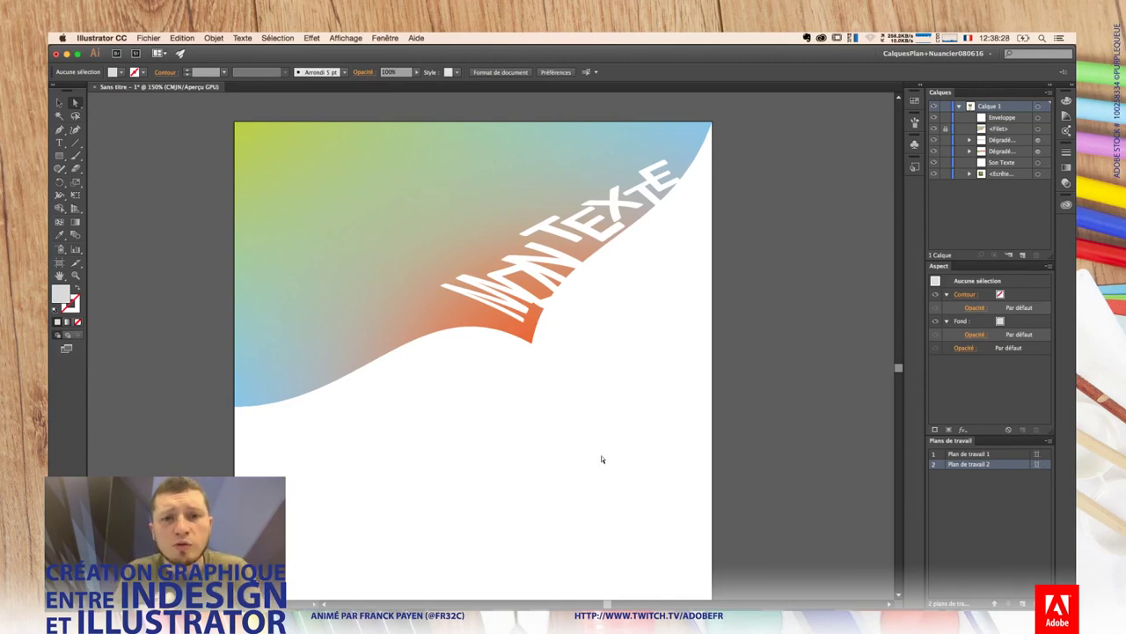
Step: Add the warped title's text to the Ask library as the asset MontexteCourbé
double_click(580, 237)
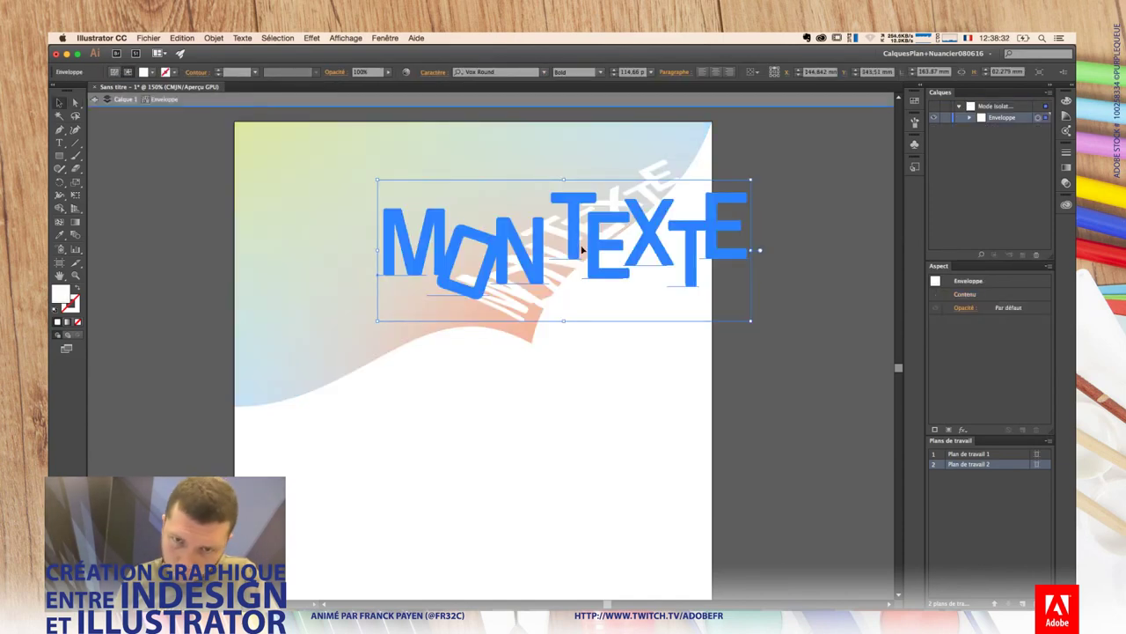
click(577, 257)
click(578, 257)
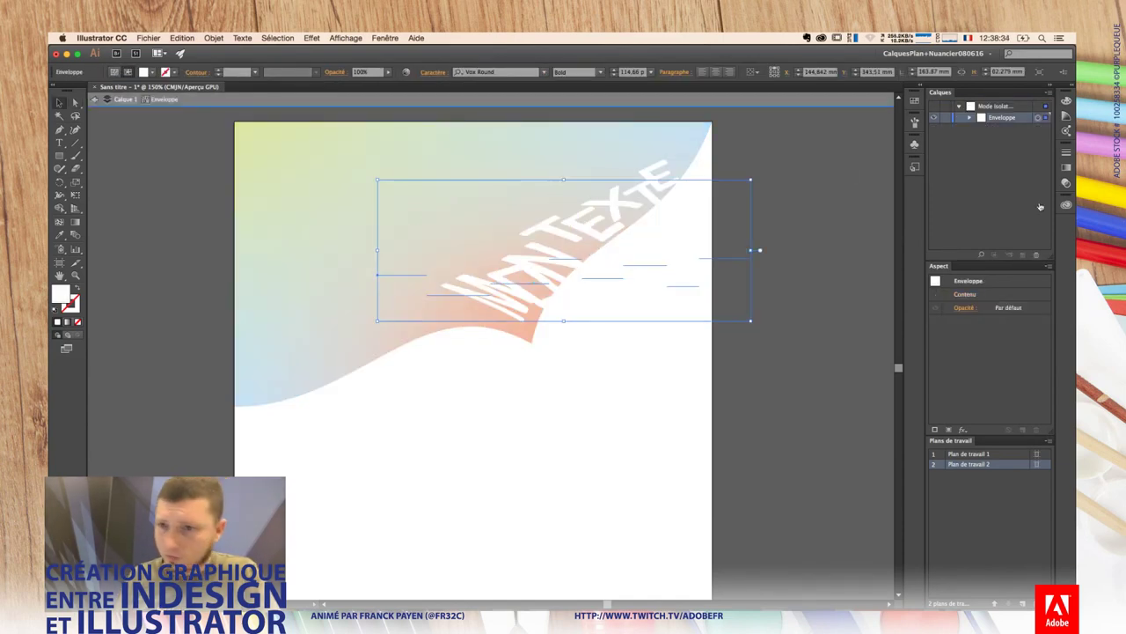
click(1065, 205)
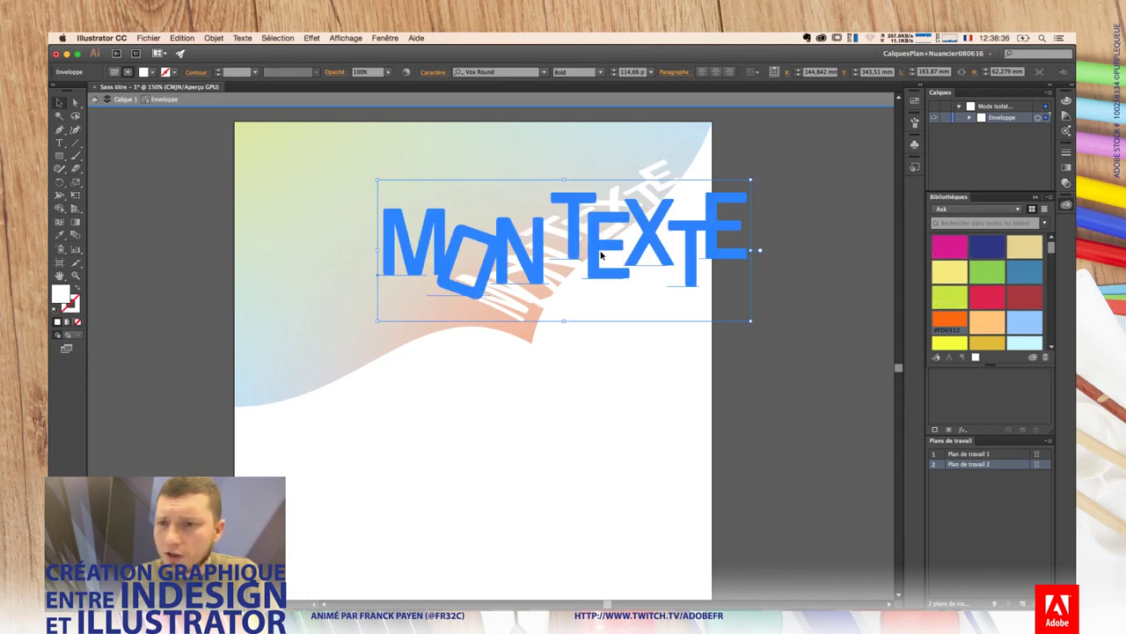
drag(563, 255, 949, 283)
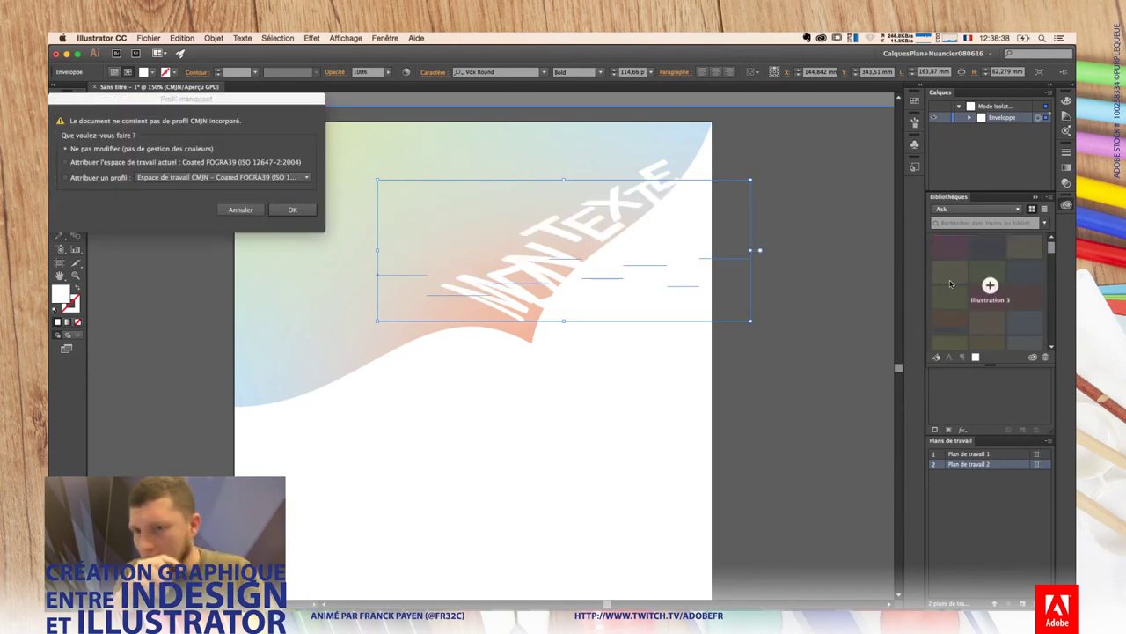
click(293, 210)
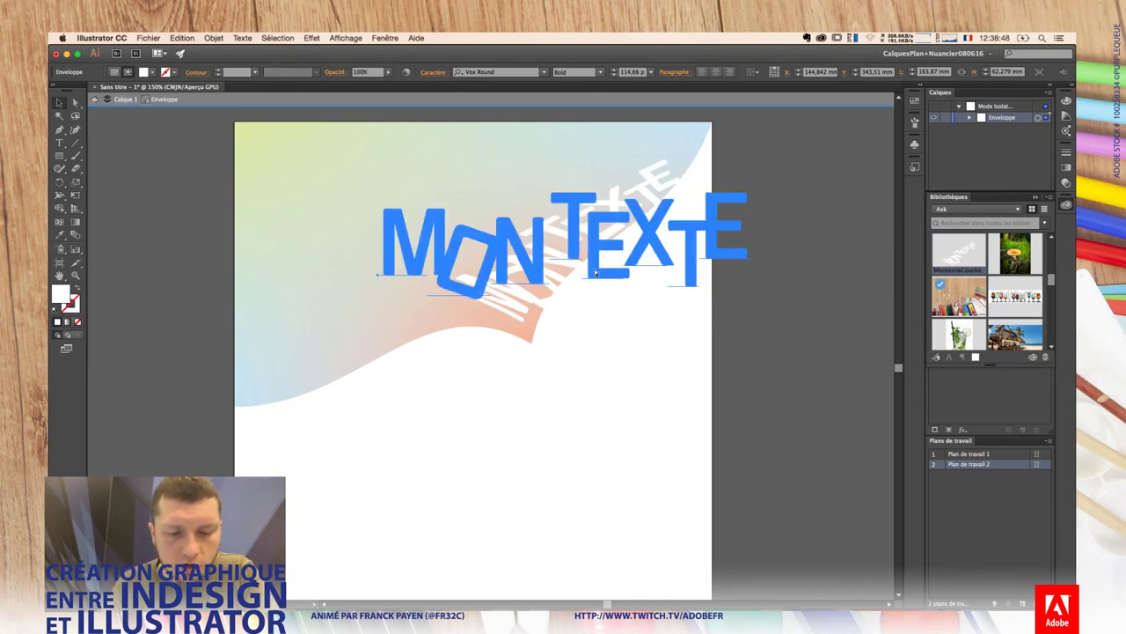
key(Escape)
Step: Add the title artwork to the library again as a second asset, Illustration 3
double_click(585, 401)
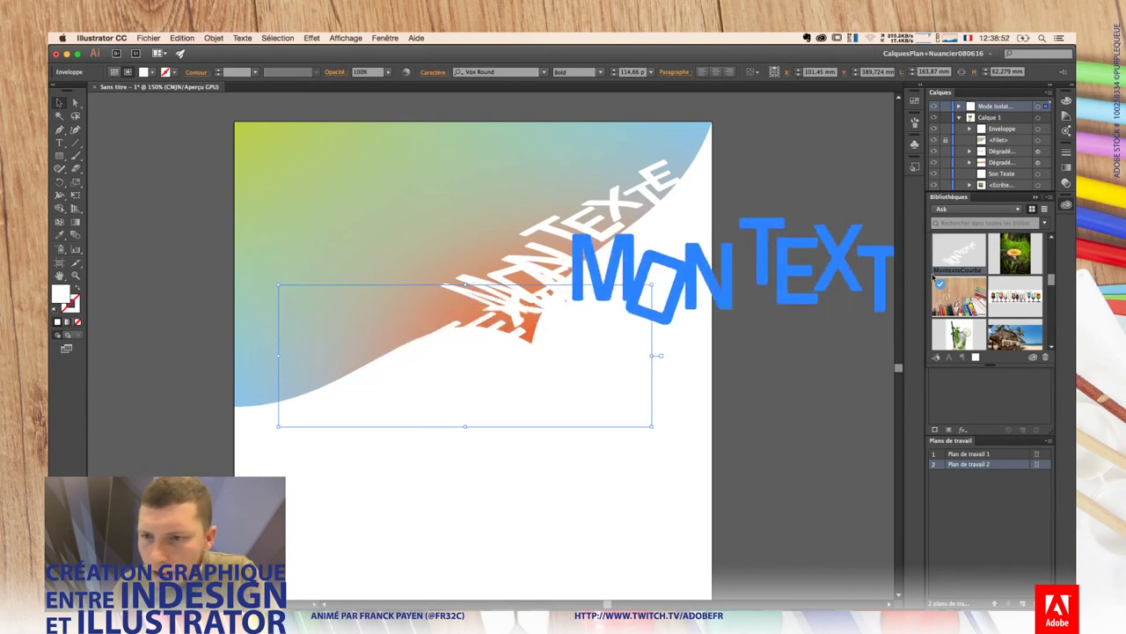
drag(607, 359, 950, 266)
key(Return)
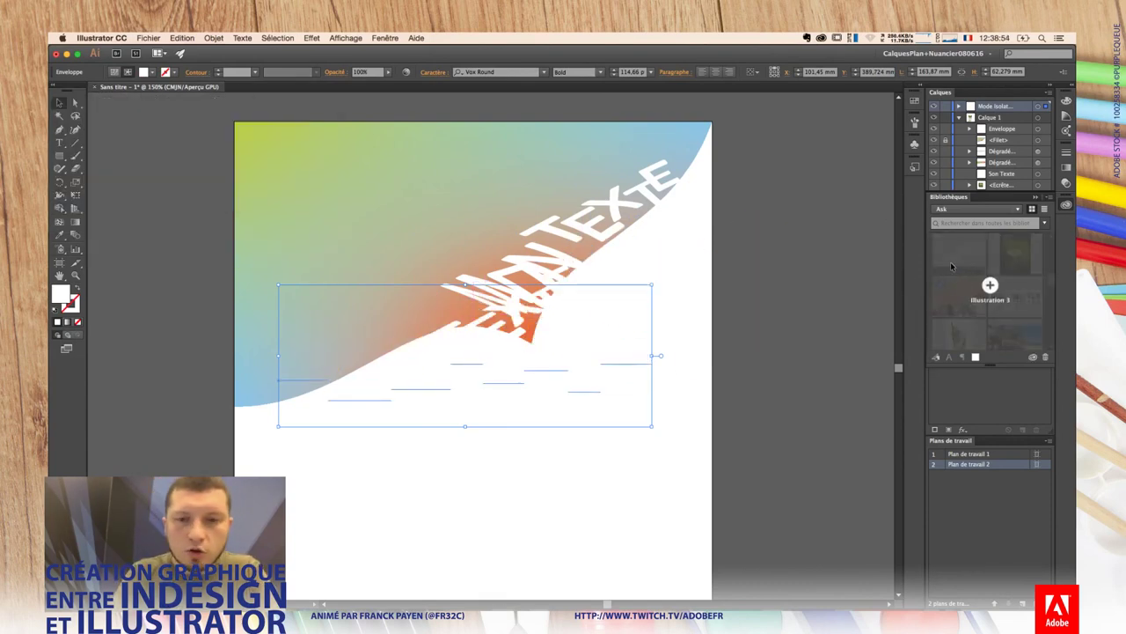
key(Escape)
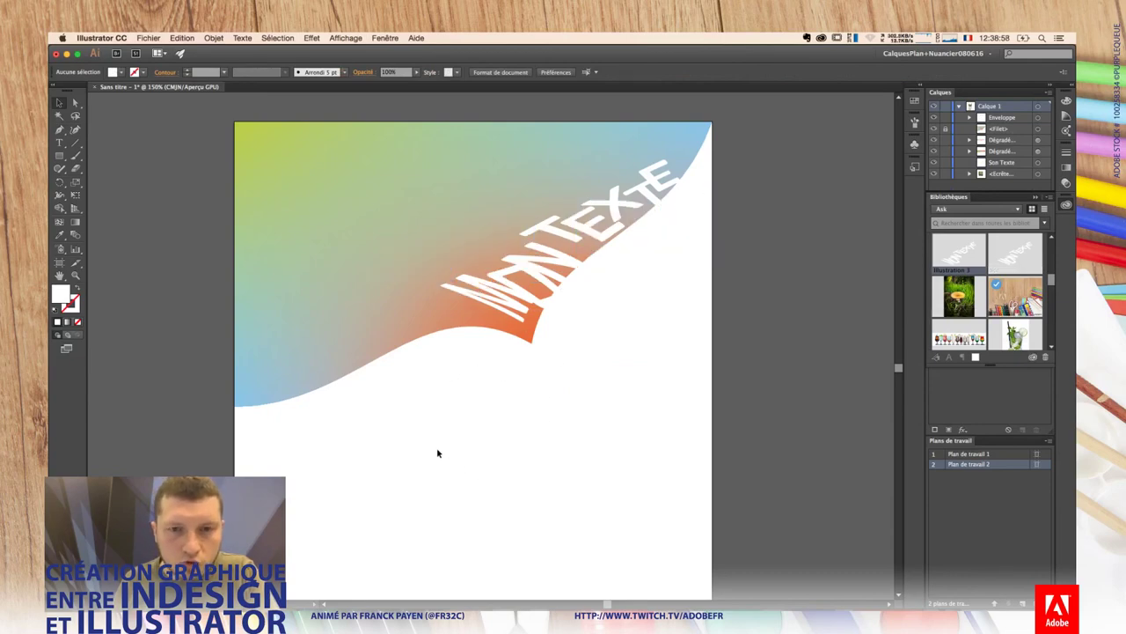
Step: Duplicate the warped MON TEXTE title toward the artboard's top-left
double_click(385, 481)
mouse_move(410, 410)
mouse_down()
mouse_move(388, 189)
mouse_move(394, 238)
mouse_move(377, 234)
mouse_up()
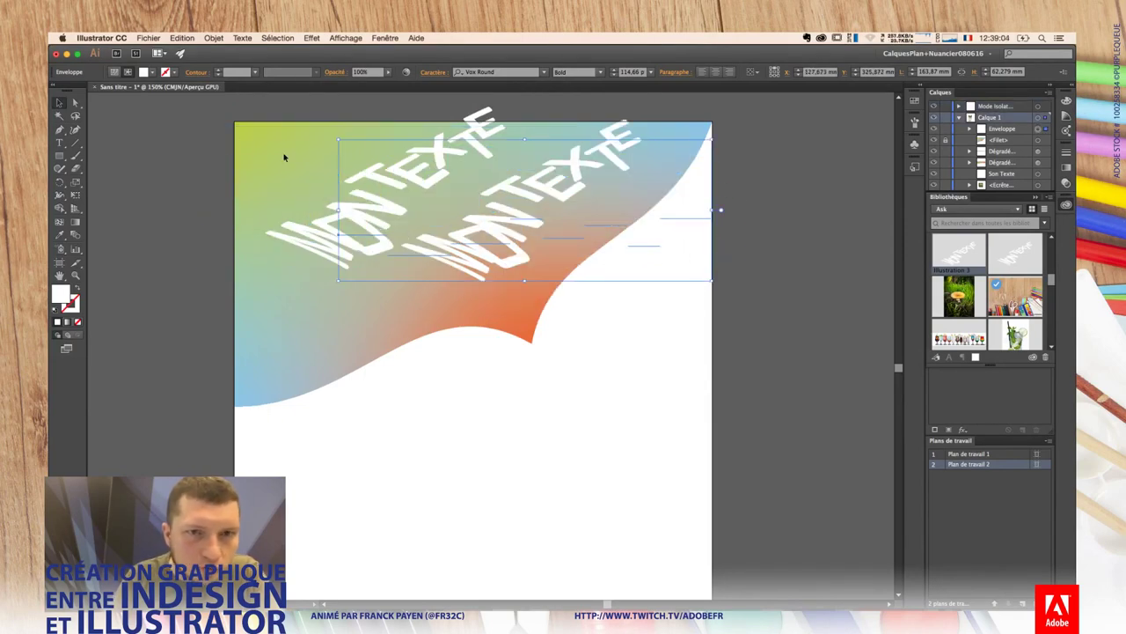
drag(536, 237, 360, 186)
key(Escape)
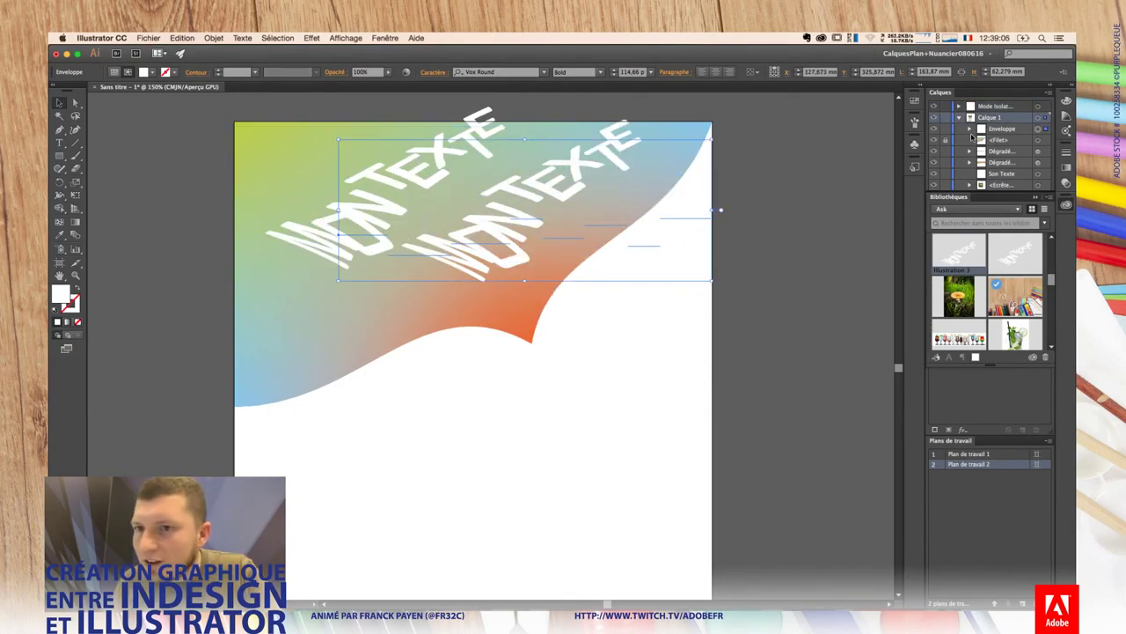
Step: Expand the envelope in the Layers panel, delete the copy, then undo the deletion
click(970, 130)
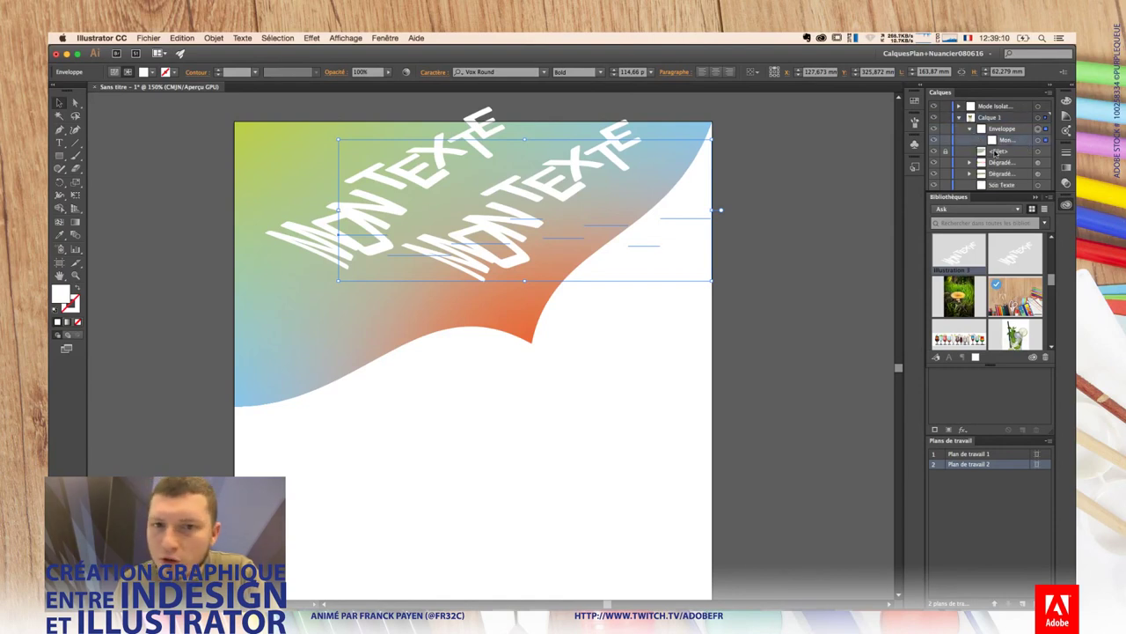
key(Delete)
key(ctrl+z)
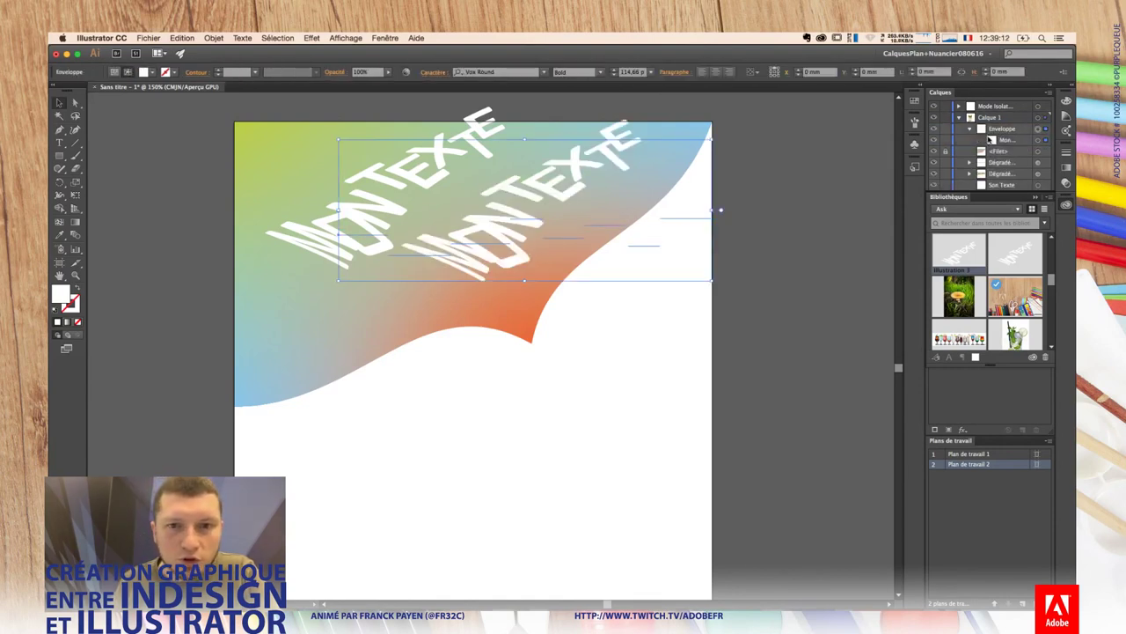
key(ctrl+z)
key(ctrl+shift+z)
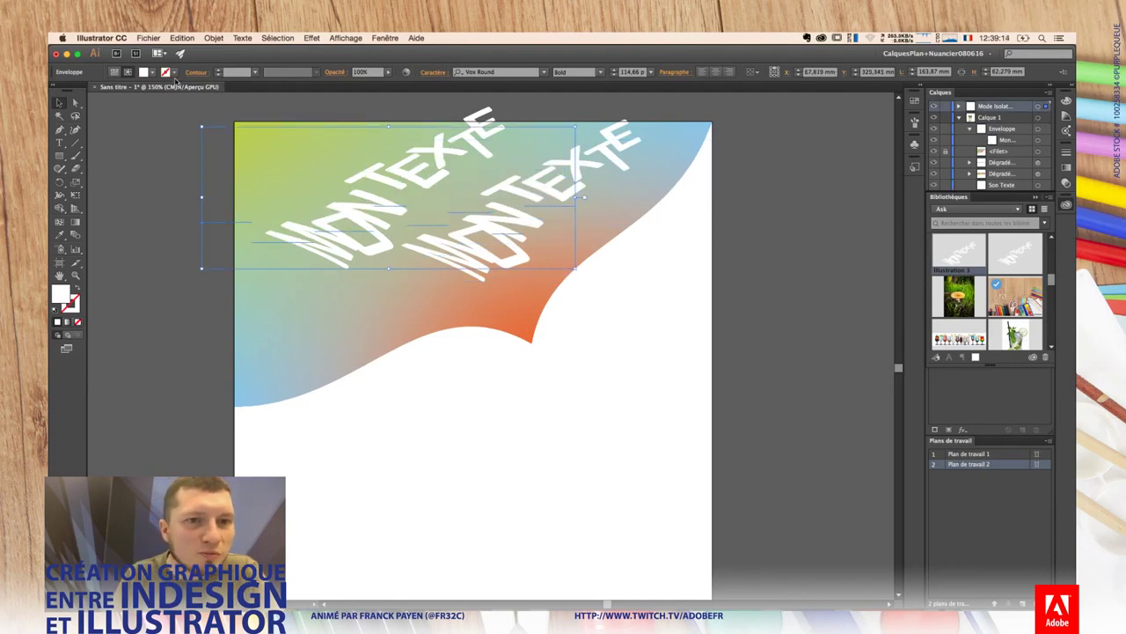
click(112, 72)
click(214, 38)
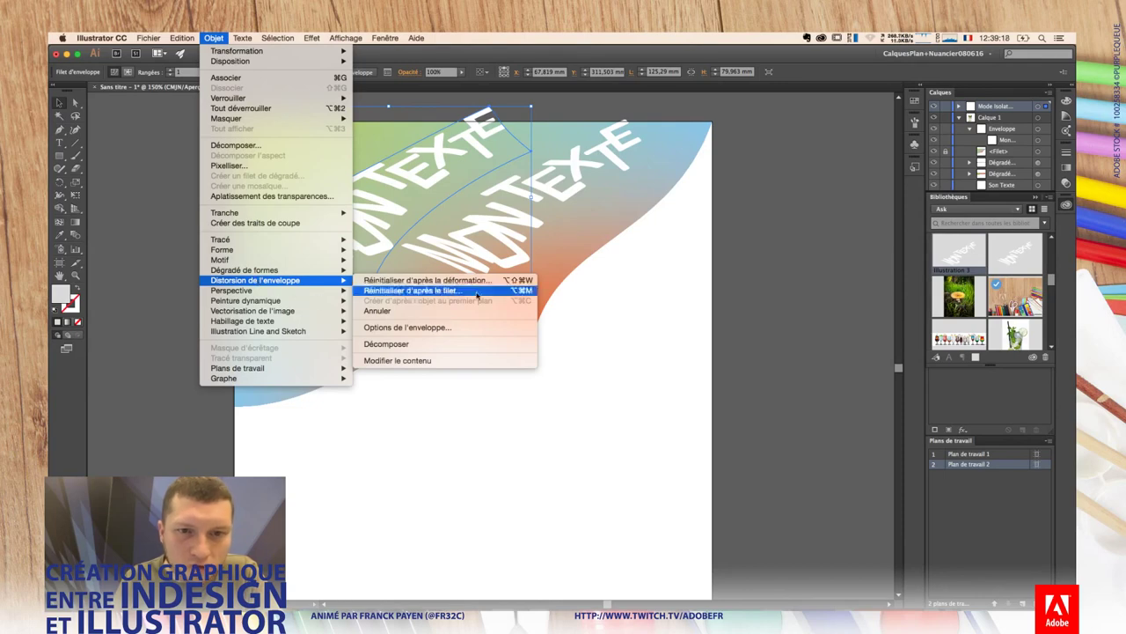
Step: Release the envelope distortion and delete the leftover grey mesh
click(439, 310)
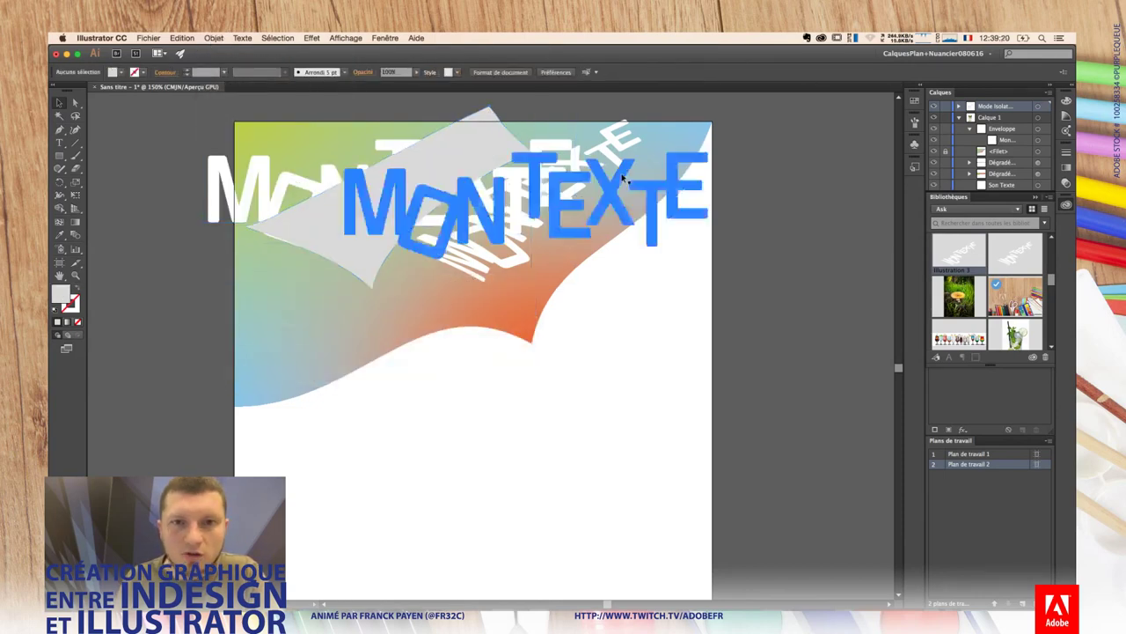
click(437, 178)
key(Delete)
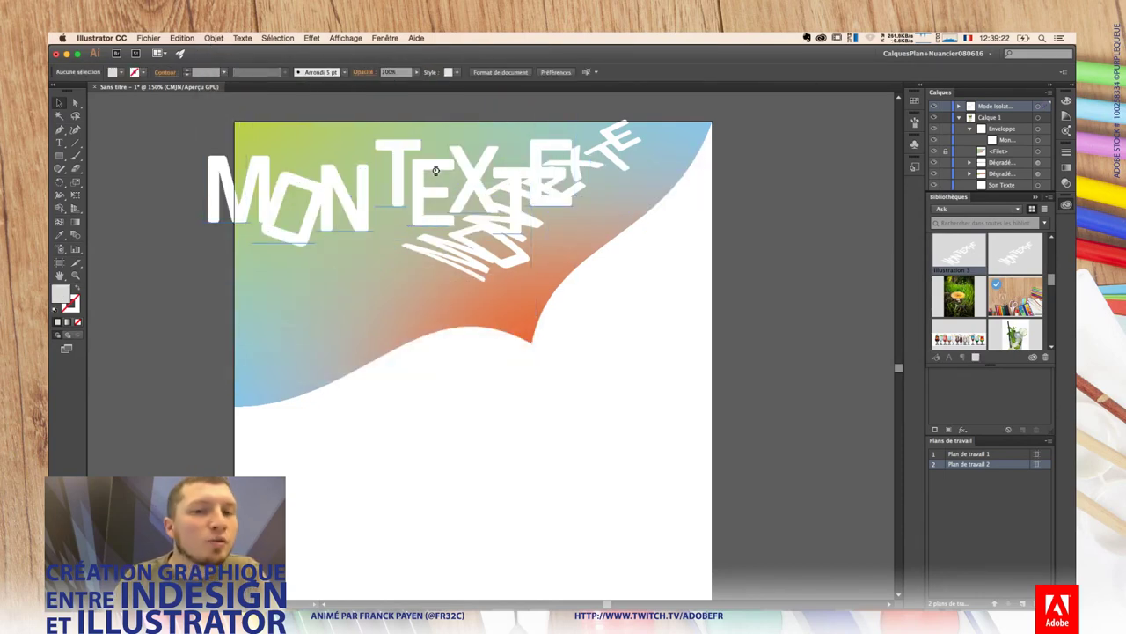
Step: Add the flat MON TEXTE to the library as MontexteAPlat, then delete it from the artboard
click(352, 213)
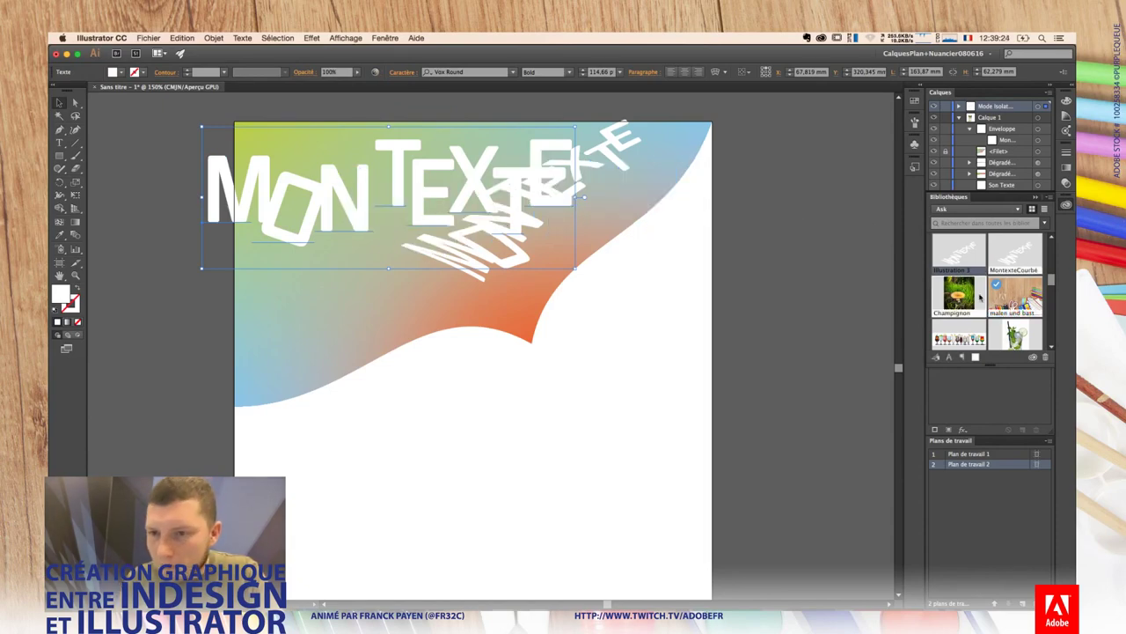
drag(959, 257, 925, 268)
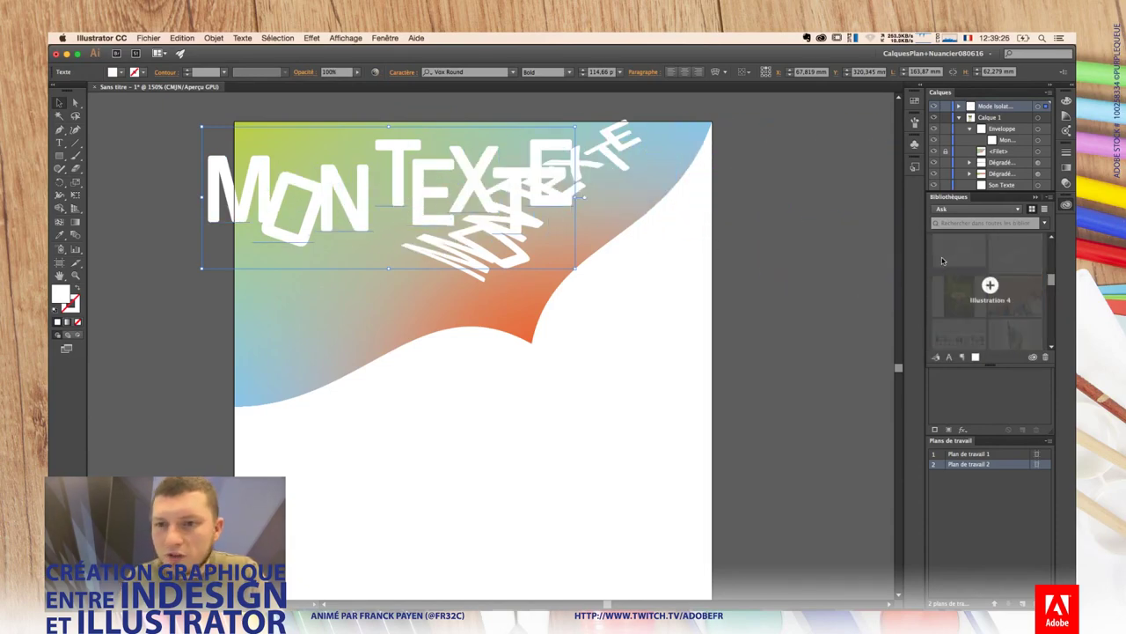
key(Return)
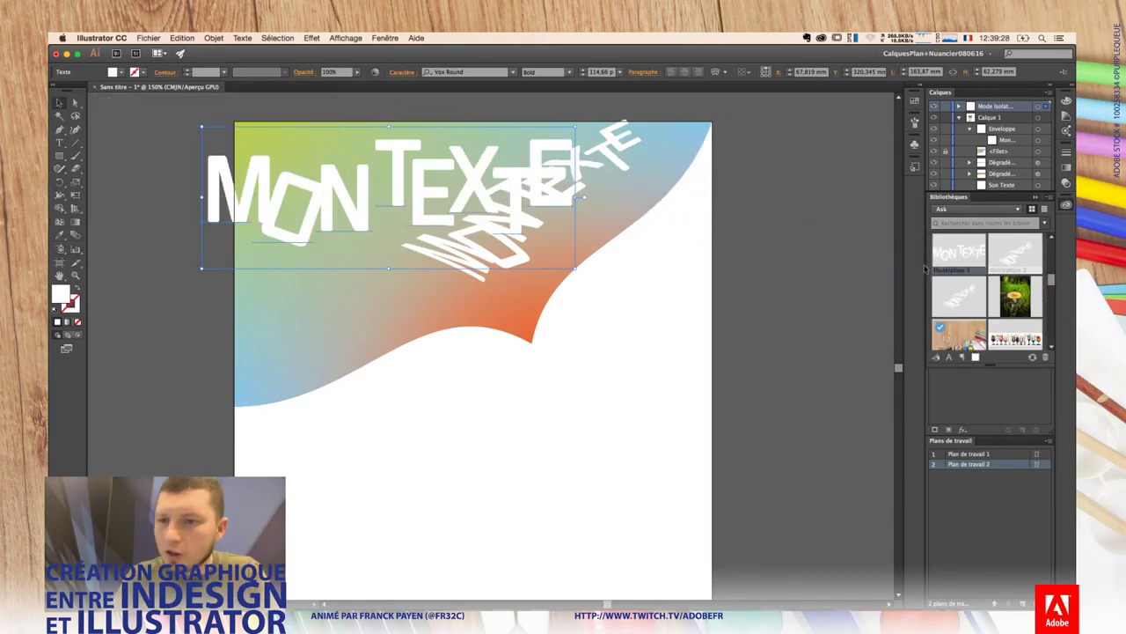
drag(1033, 356, 1043, 356)
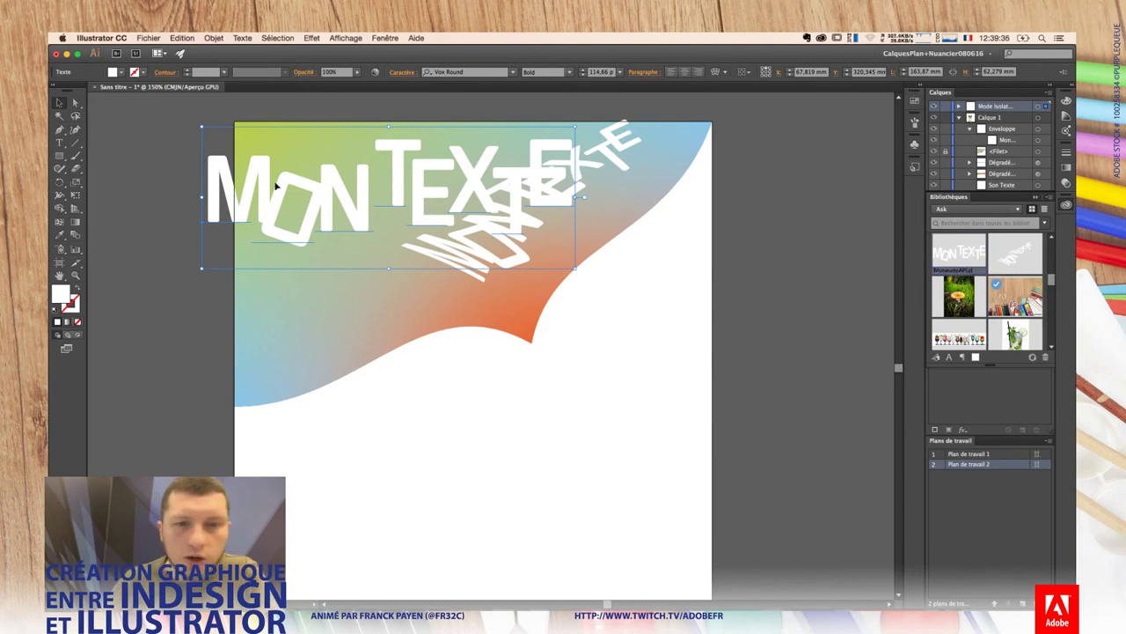
key(Delete)
key(ctrl+z)
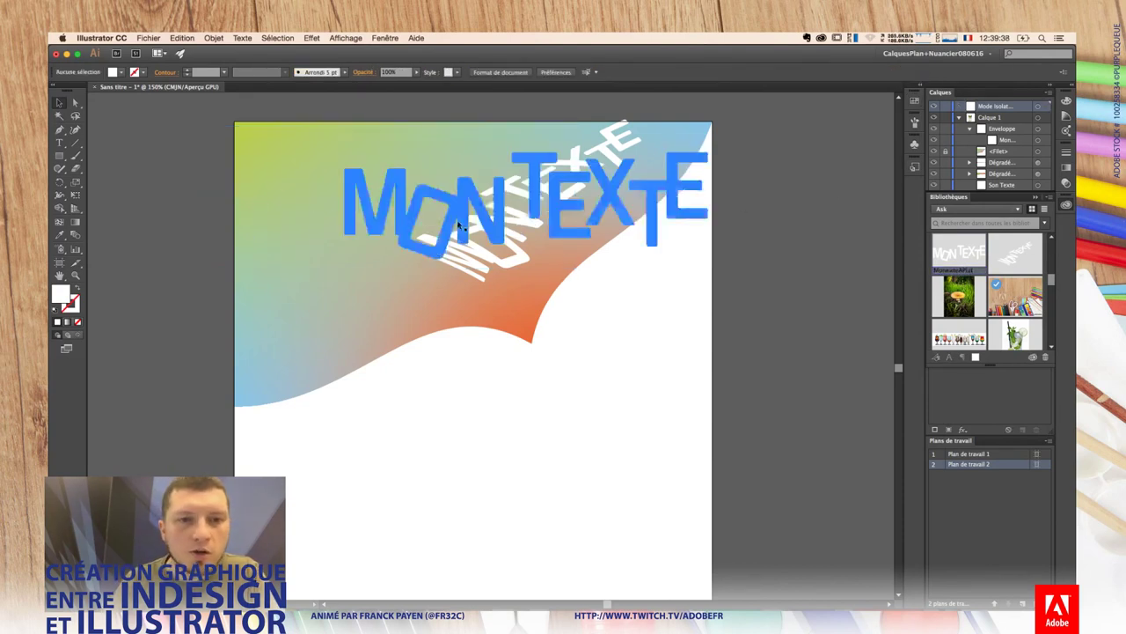
key(ctrl+shift+z)
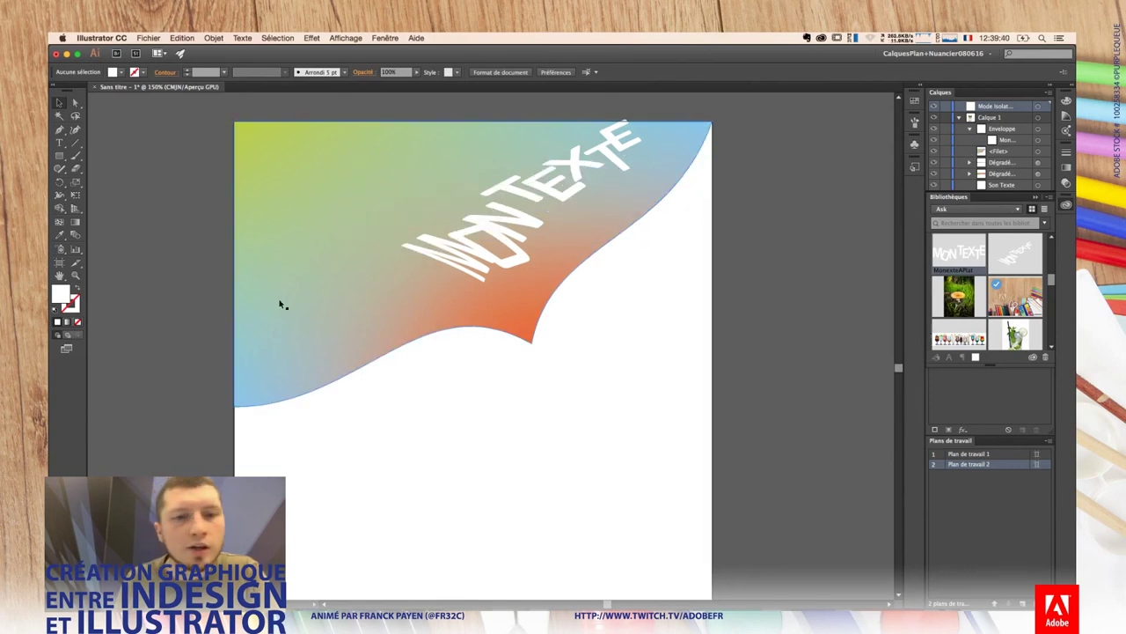
Step: Store the page-curl gradient shape as library asset Filet, accepting the missing-profile warning
drag(279, 304, 951, 256)
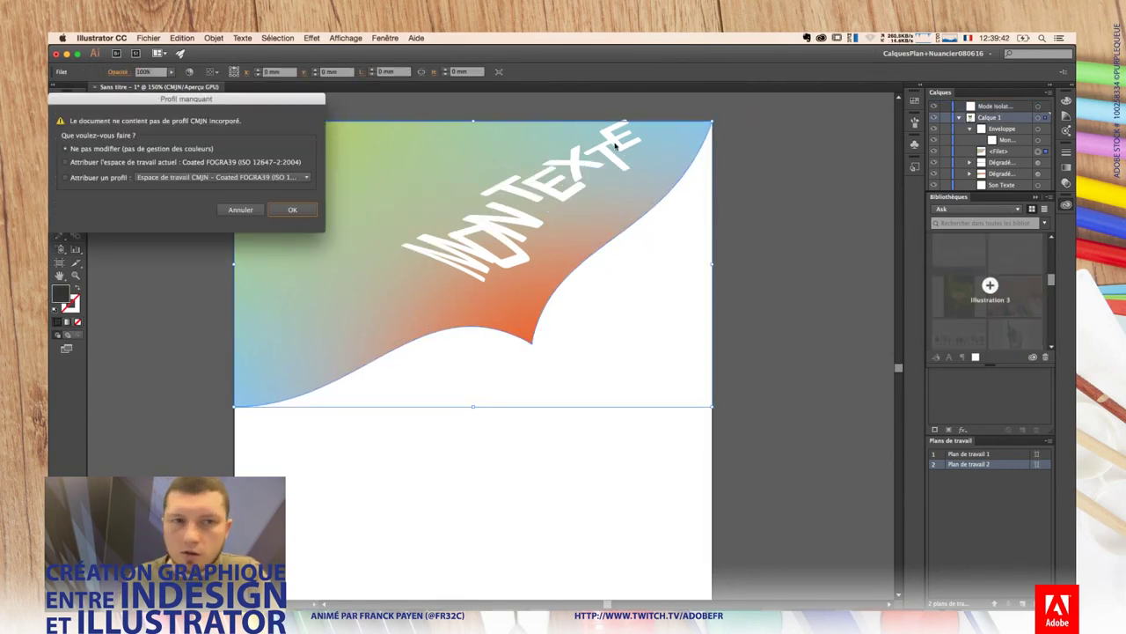
key(Return)
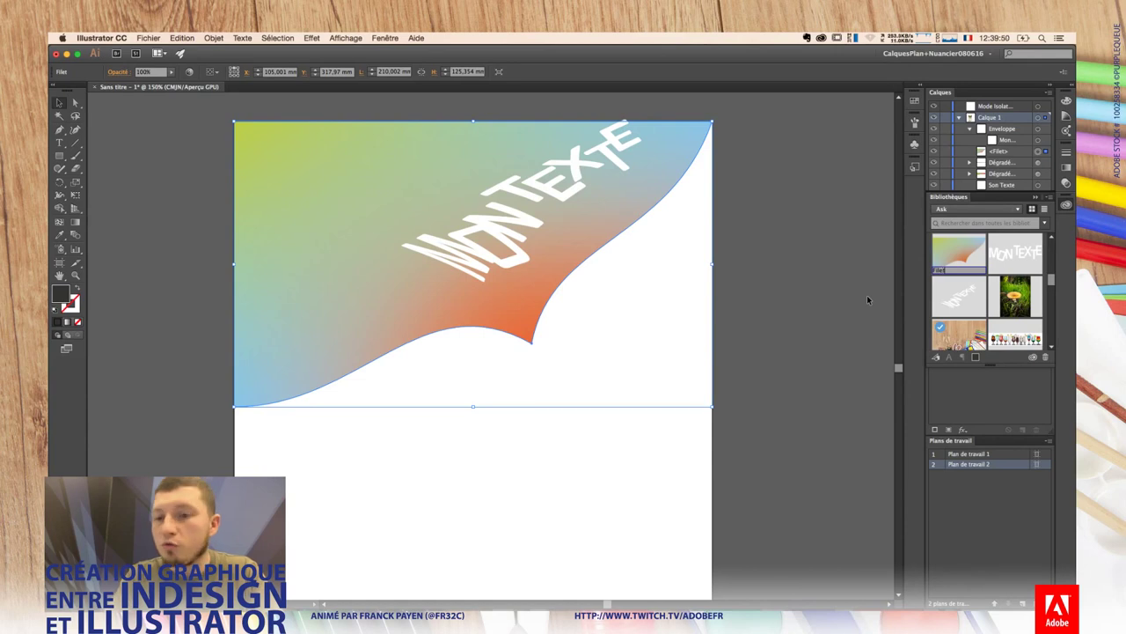
key(Return)
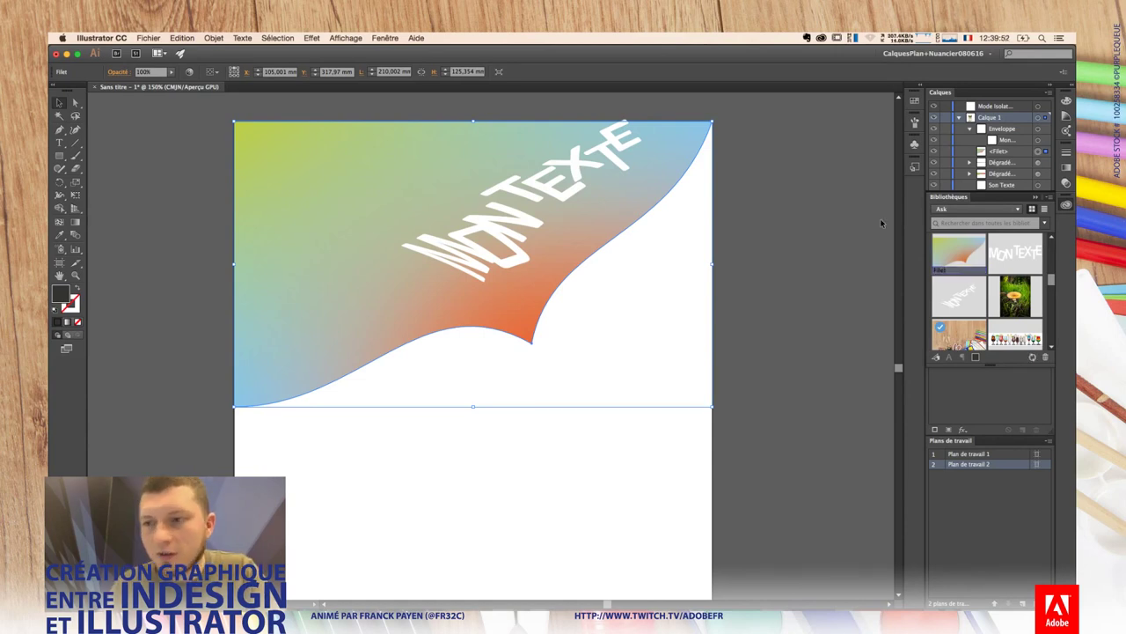
Step: Bend MON TEXTE along the curl's edge and nudge it about 7 mm lower
click(787, 238)
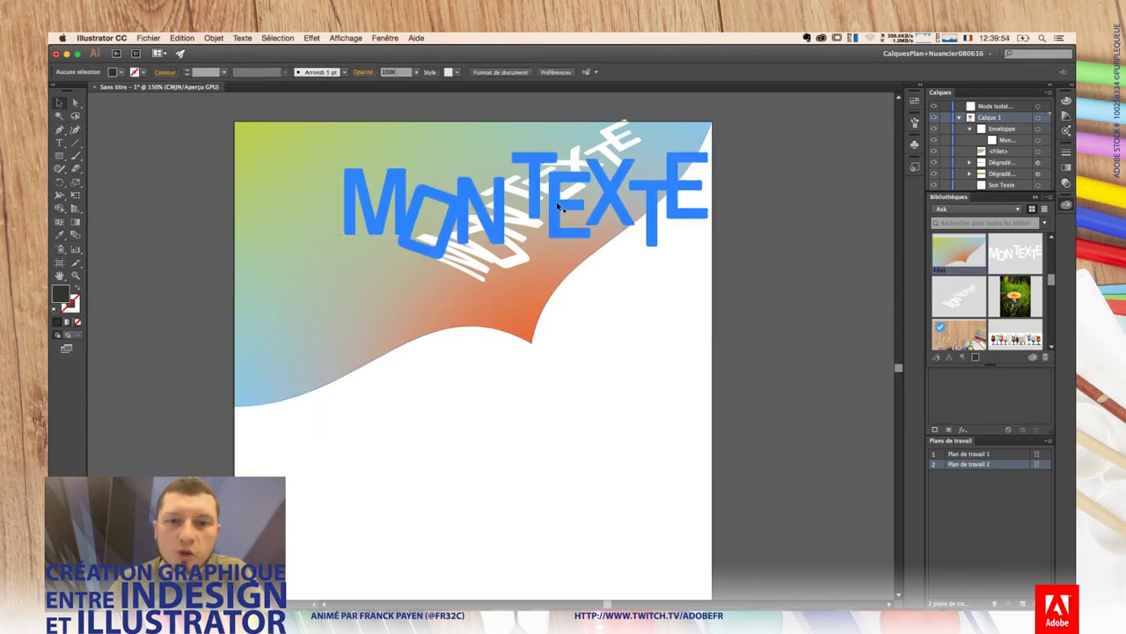
click(561, 208)
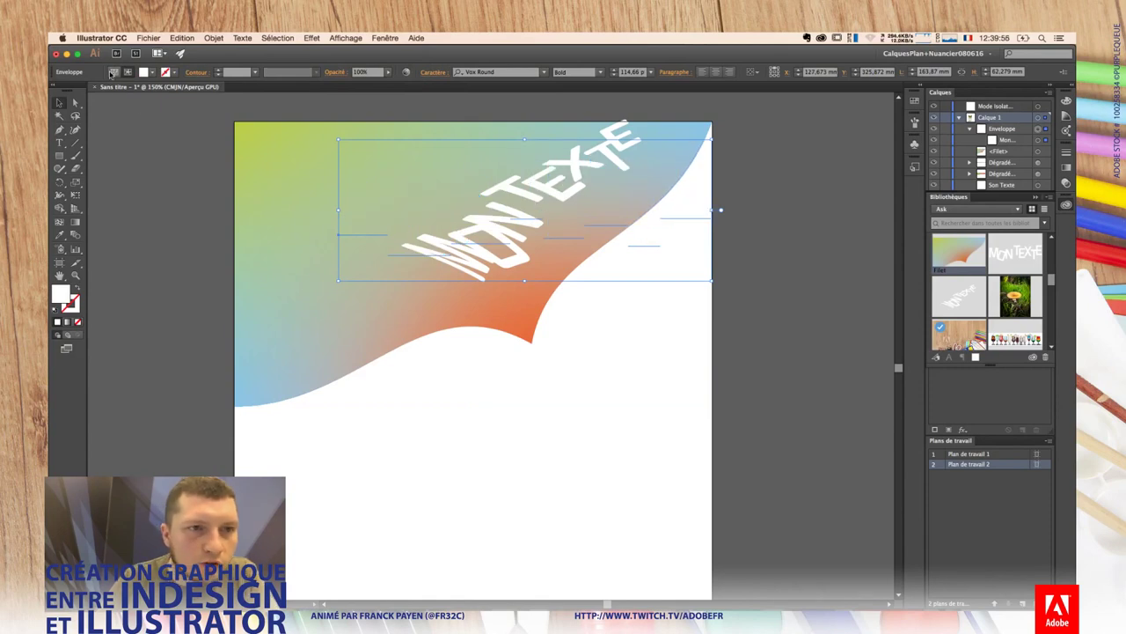
key(ctrl+z)
key(ctrl+z)
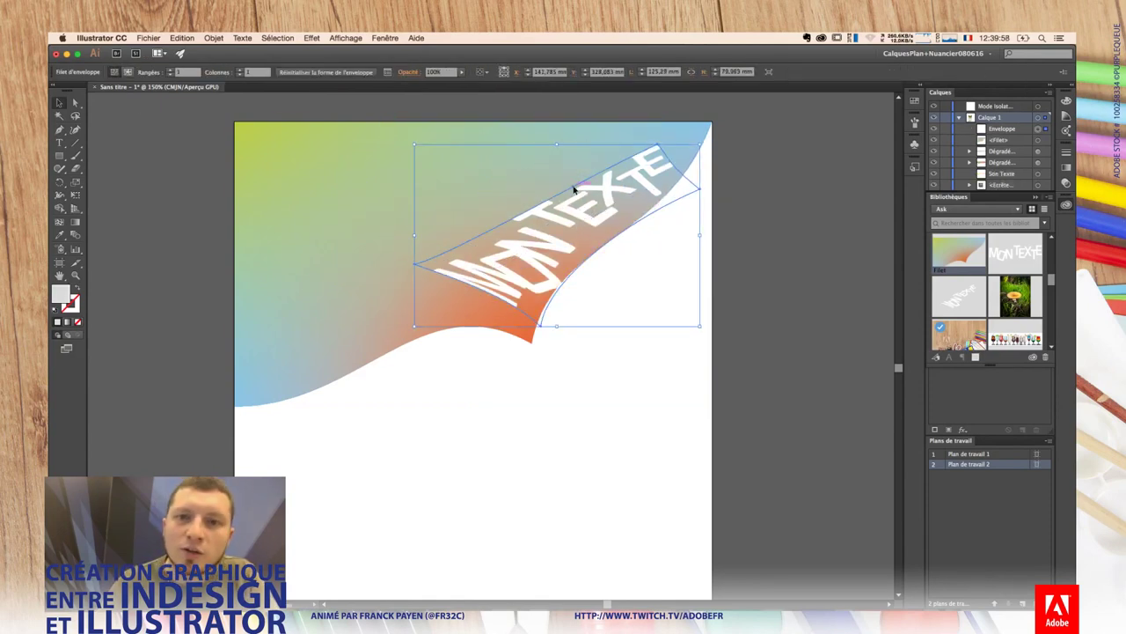
key(ctrl+z)
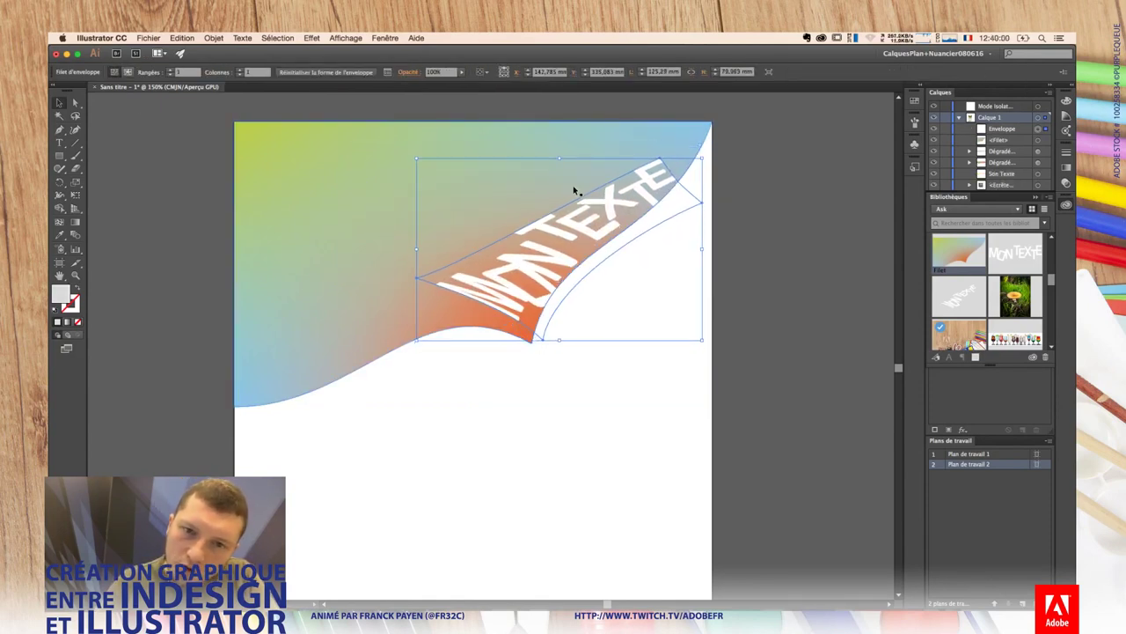
key(ctrl+z)
key(ctrl+z)
click(817, 331)
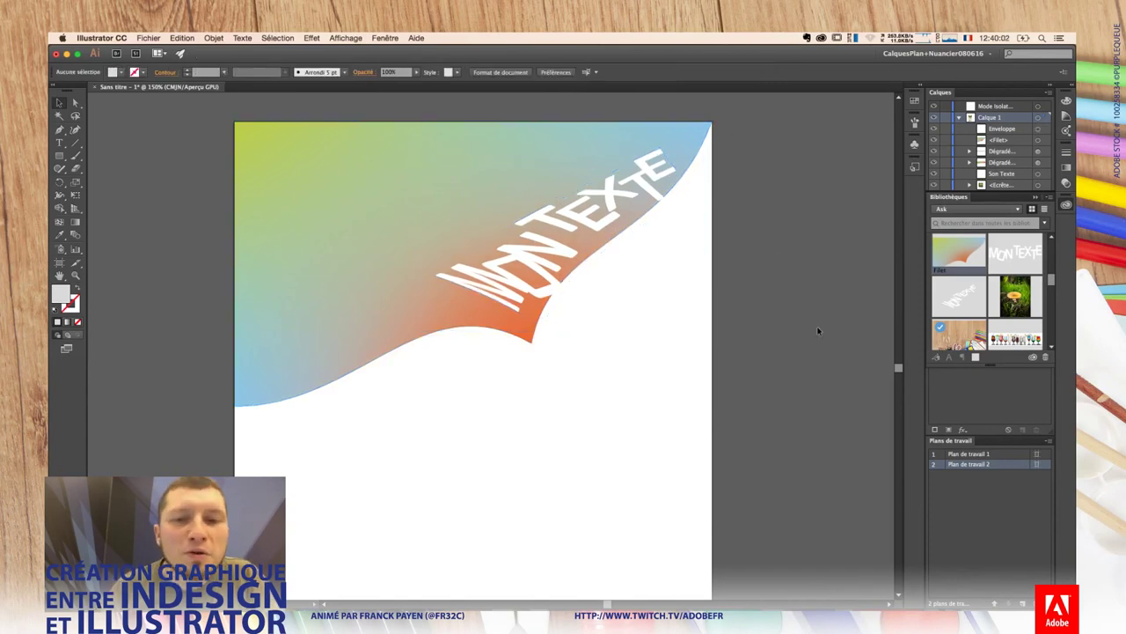
key(ctrl+z)
key(ctrl+shift+z)
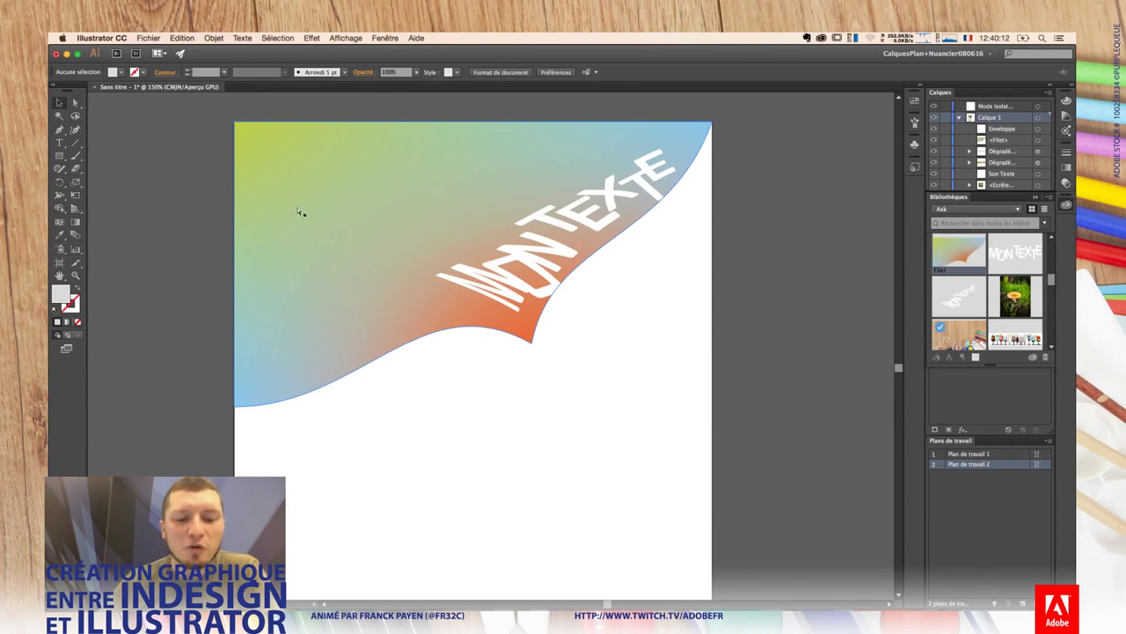
Step: Save the artwork on the desktop as MonDoc.ai with default Illustrator options
key(ctrl+s)
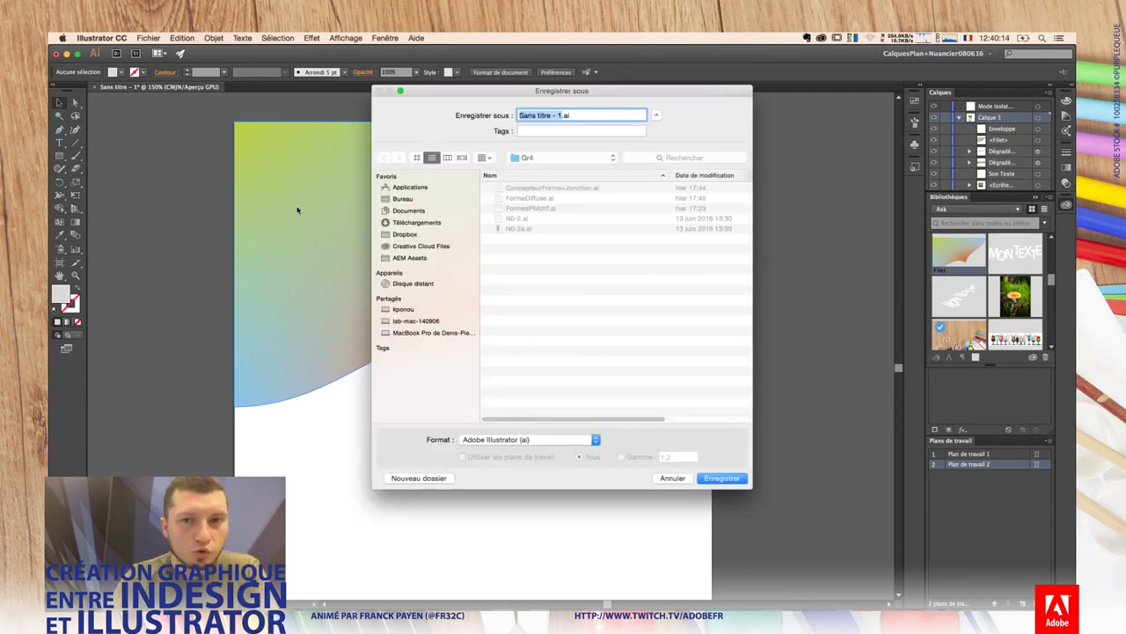
click(402, 198)
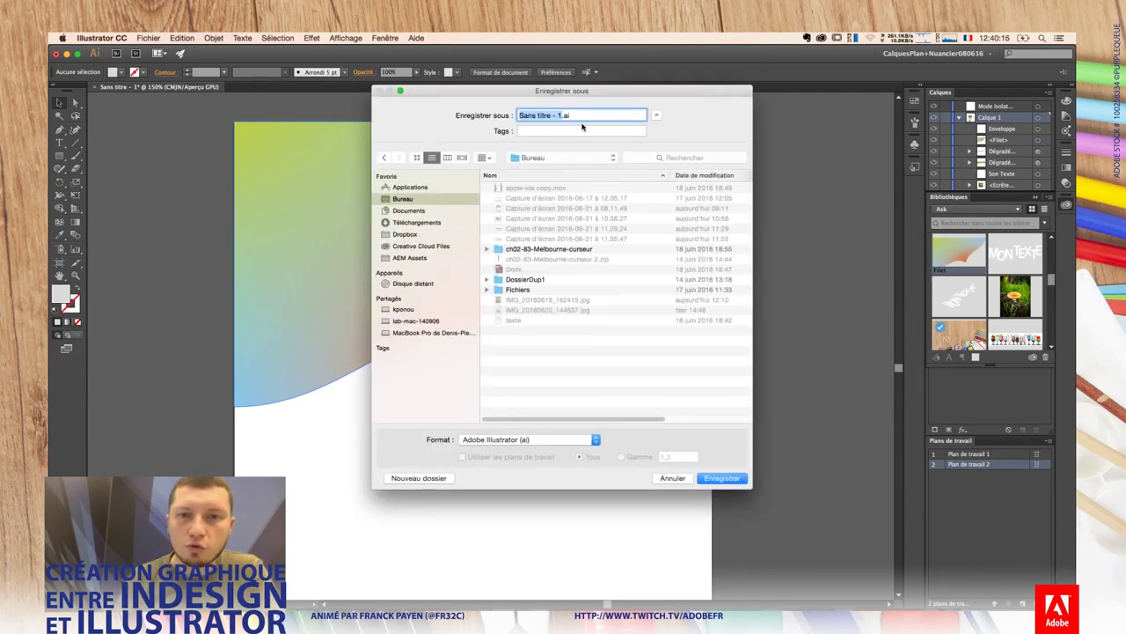
text(MonDoc)
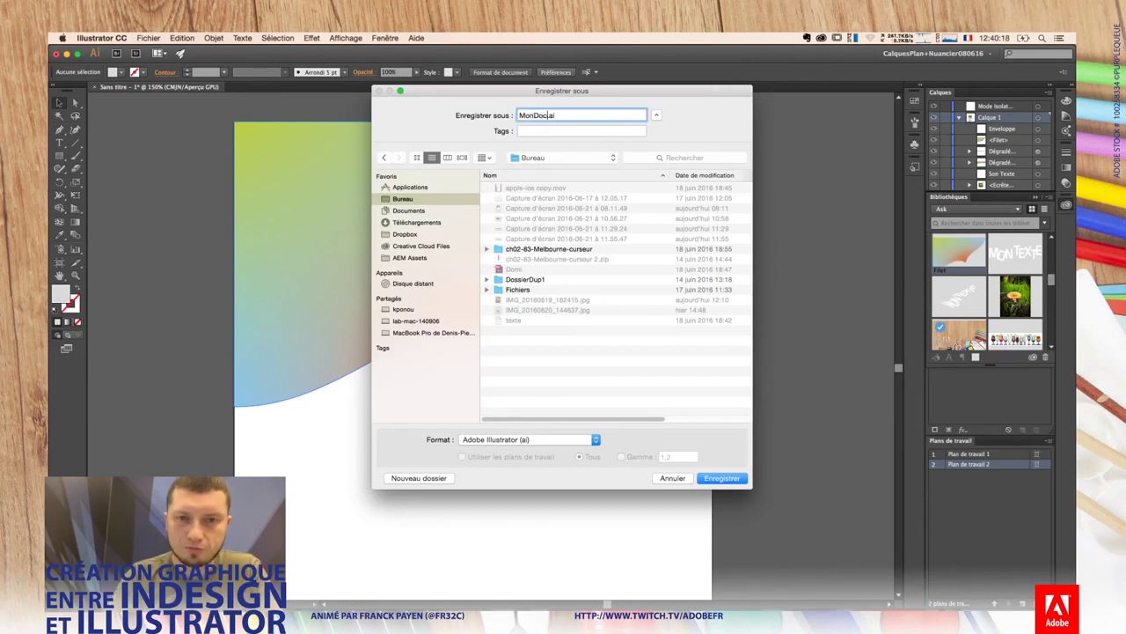
key(Return)
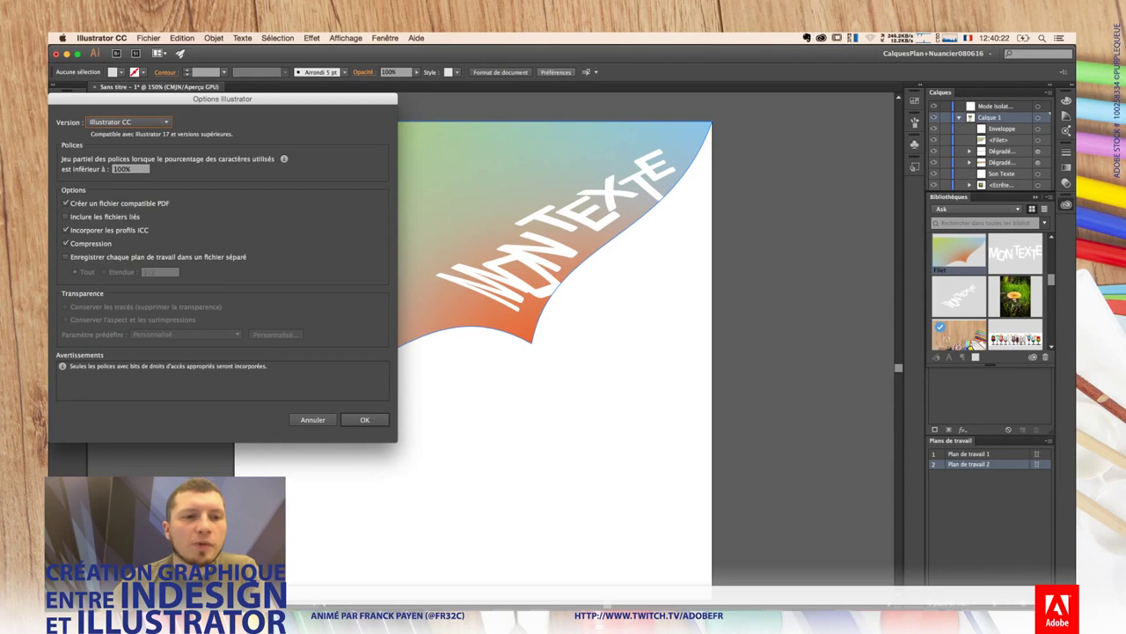
click(376, 423)
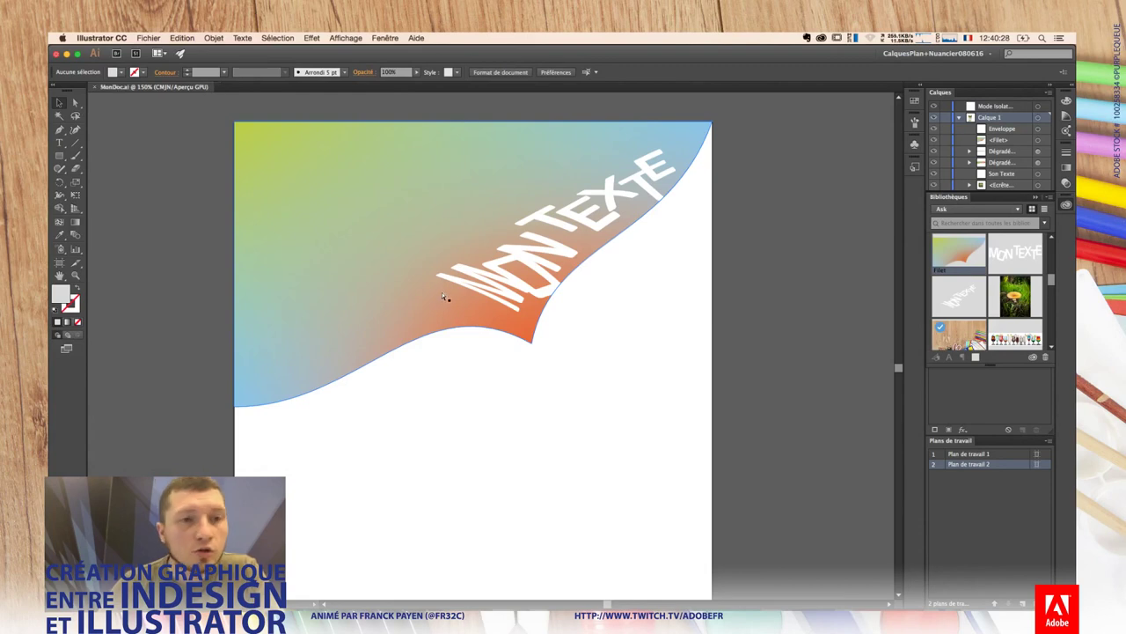
Step: Create a blank A4 InDesign document, reset Les indispensables, and show the Ask library
key(super+Tab)
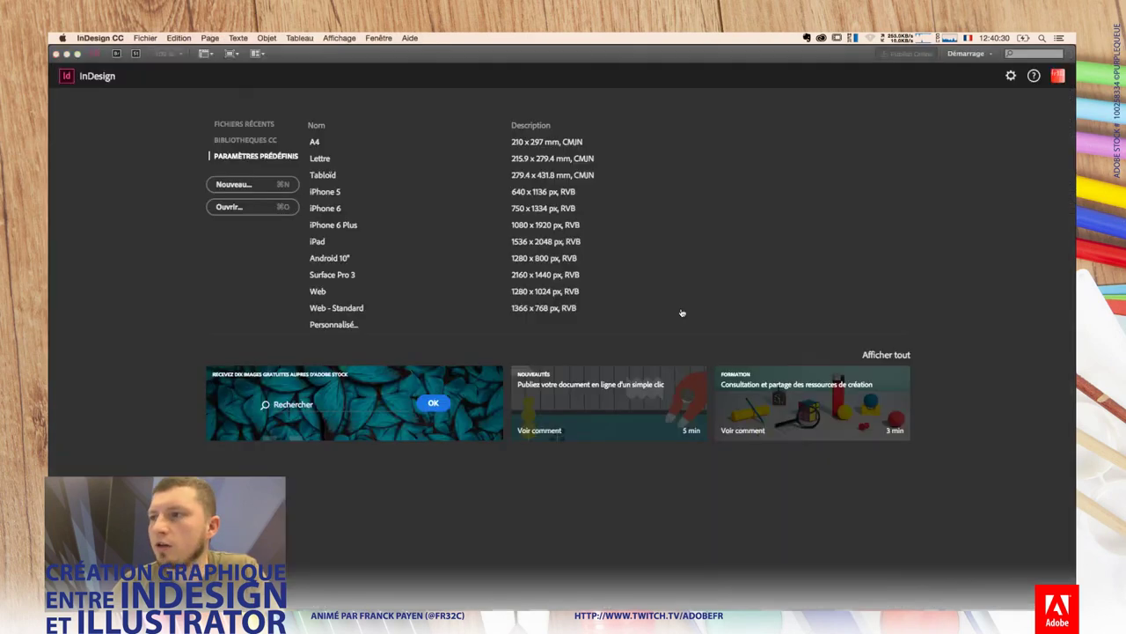
double_click(339, 143)
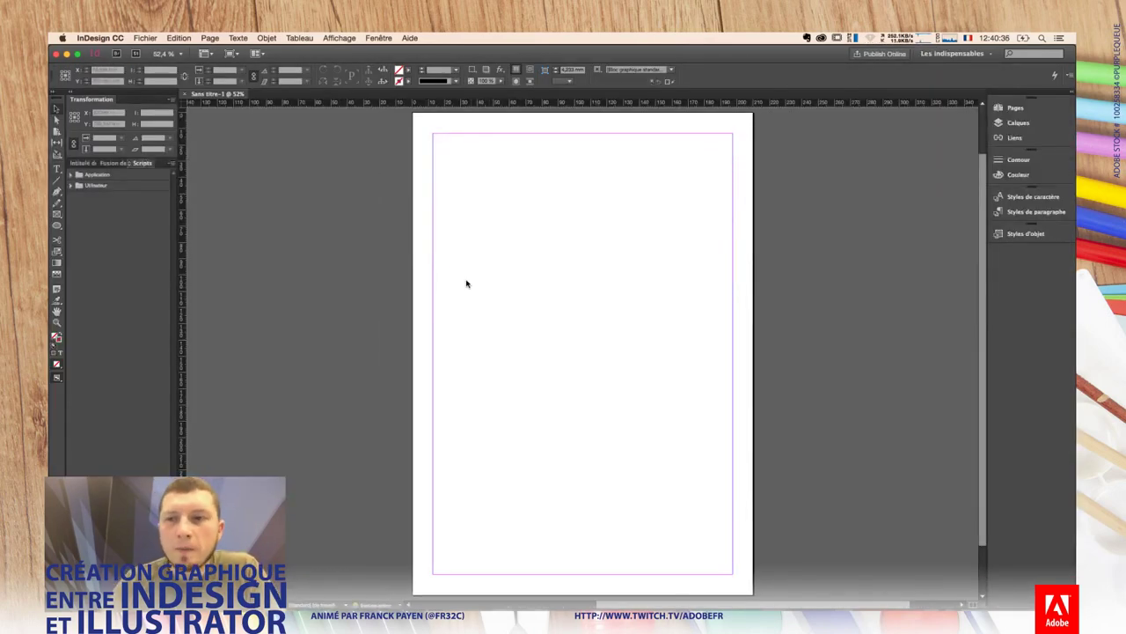
click(939, 53)
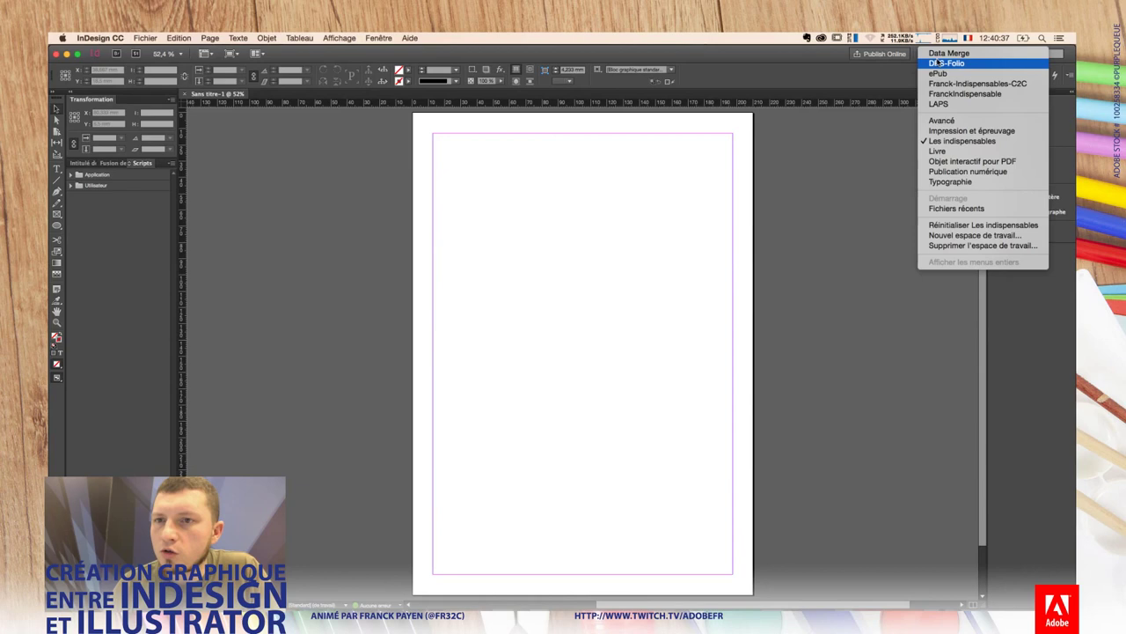
click(966, 145)
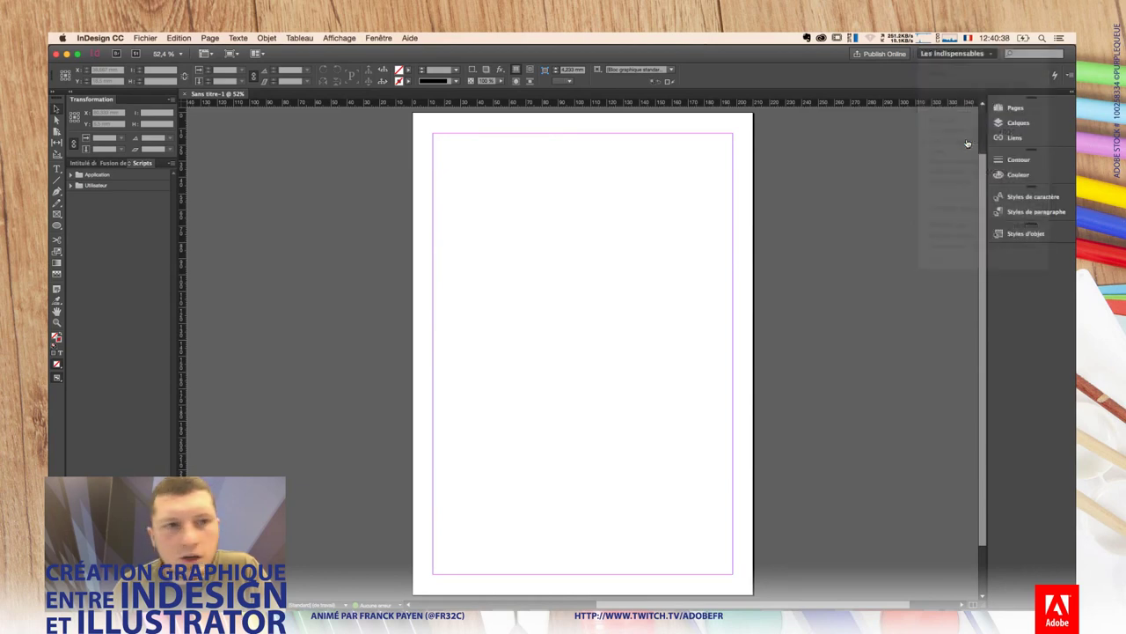
click(963, 55)
click(970, 225)
click(1027, 212)
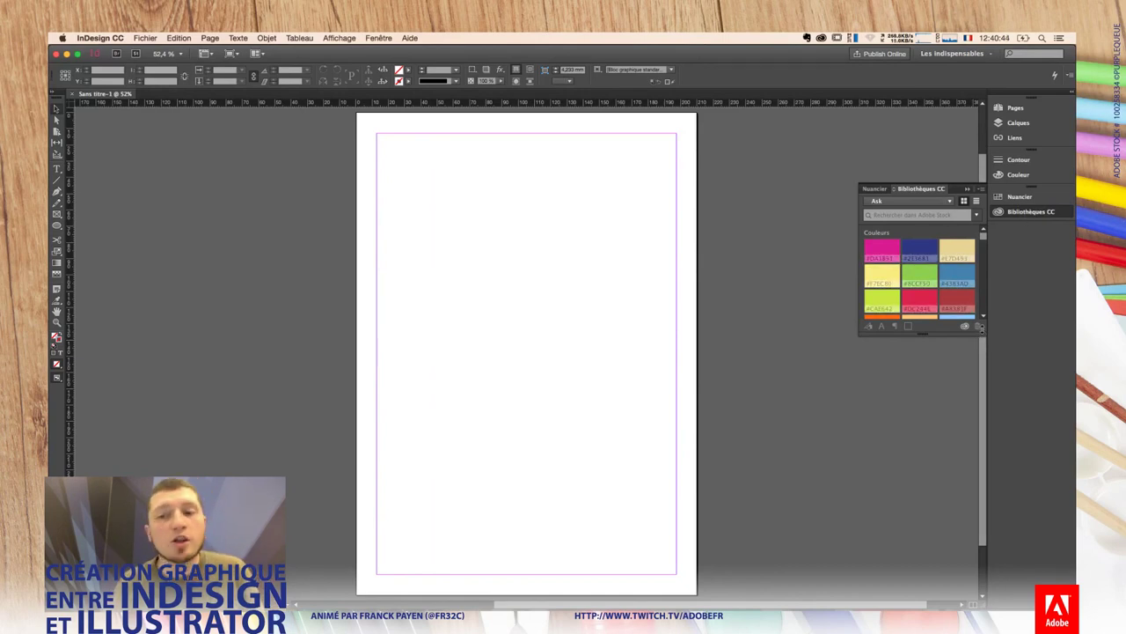
Step: Place the MontexteCourbe library asset on the page, enlarged over the wave's curl at the top
drag(962, 335, 962, 570)
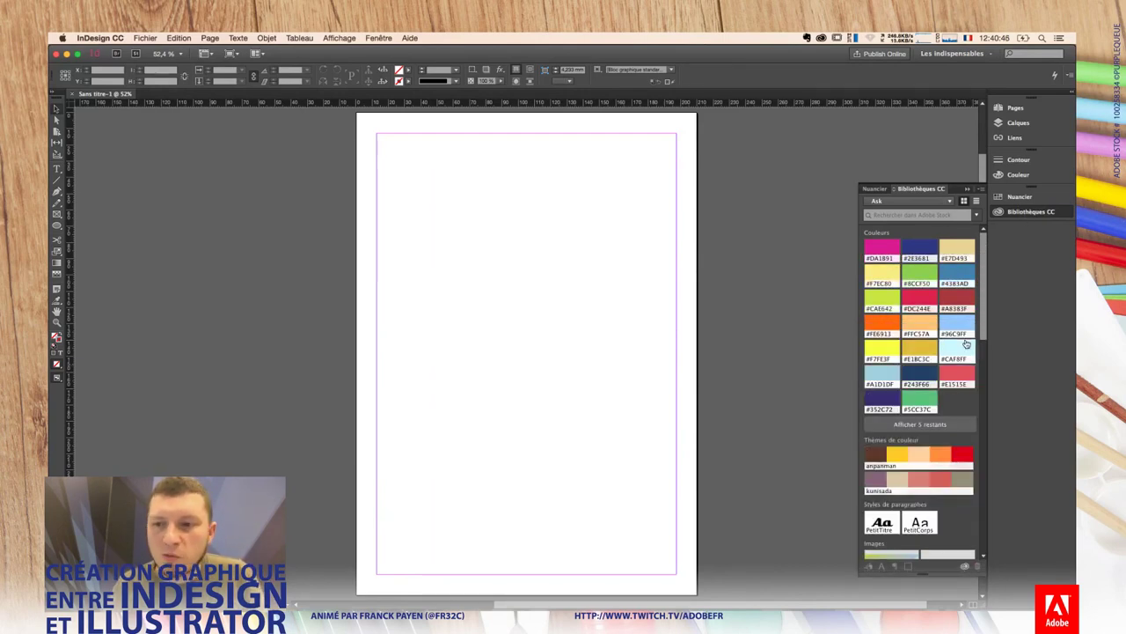
drag(984, 322, 984, 369)
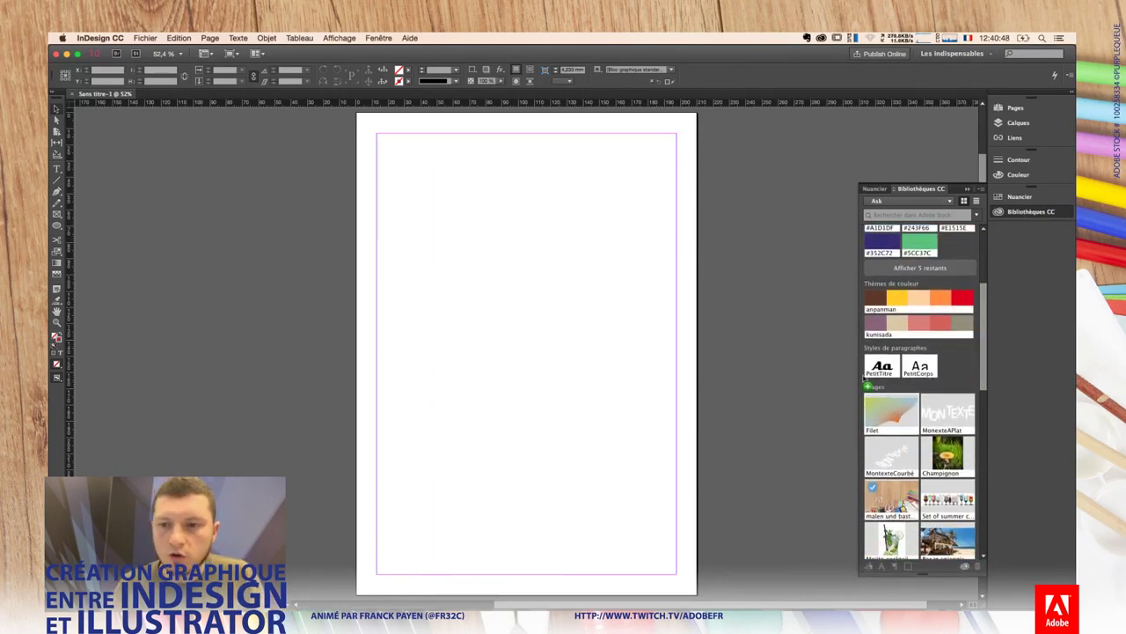
mouse_move(865, 381)
mouse_down()
mouse_move(391, 130)
mouse_move(523, 213)
mouse_move(714, 304)
mouse_up()
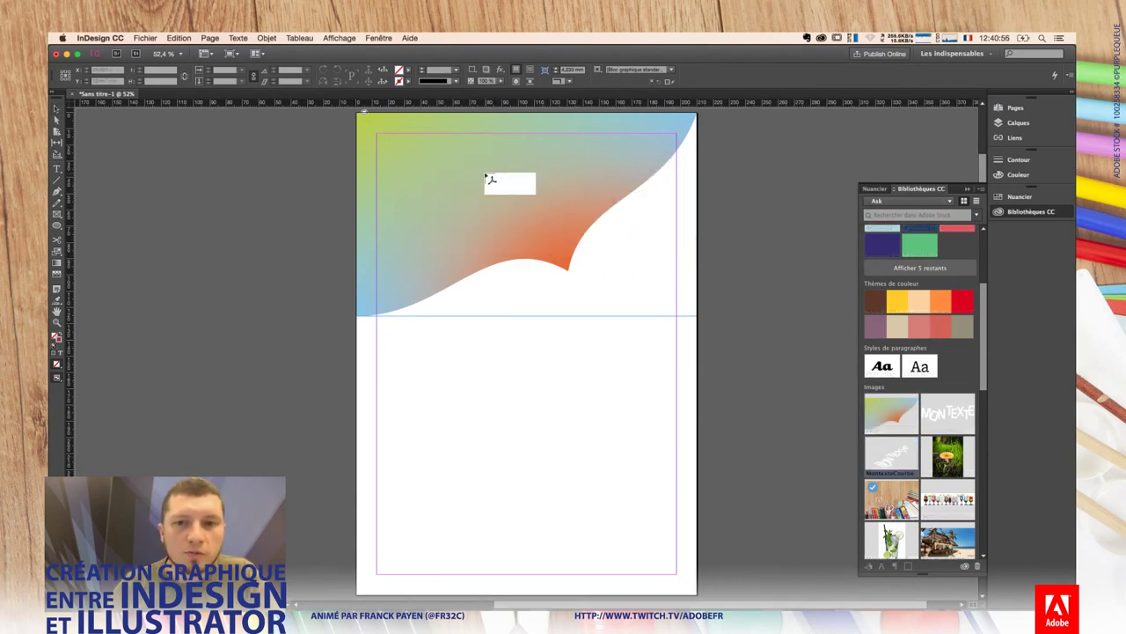
mouse_move(493, 161)
mouse_down()
mouse_move(680, 250)
mouse_move(781, 282)
mouse_up()
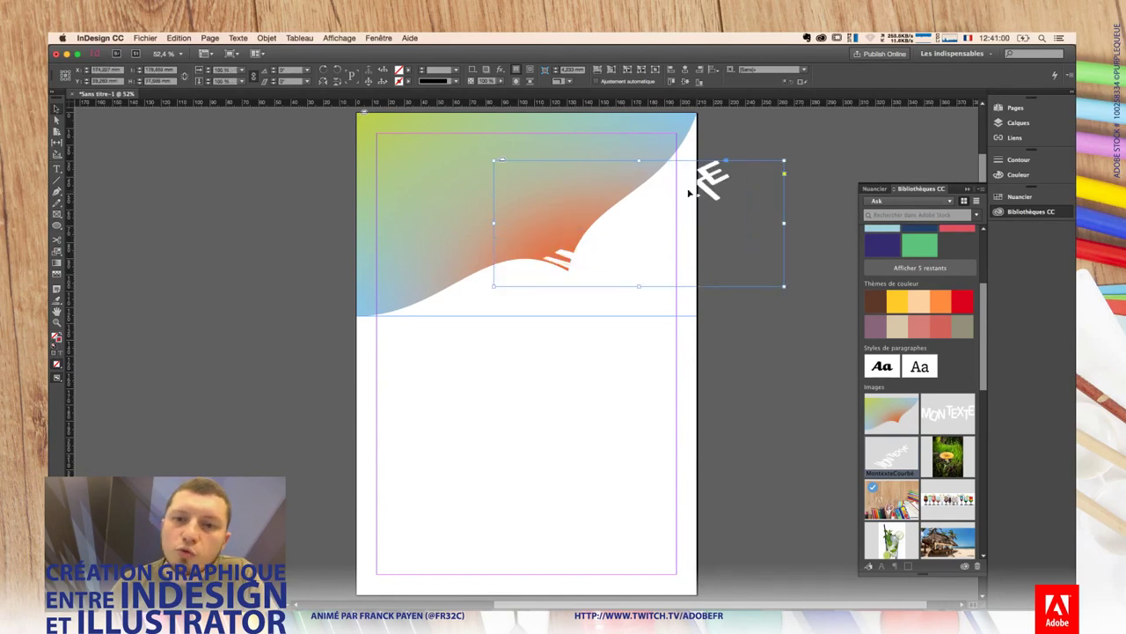
mouse_move(714, 185)
mouse_down()
mouse_move(676, 150)
mouse_move(675, 124)
mouse_up()
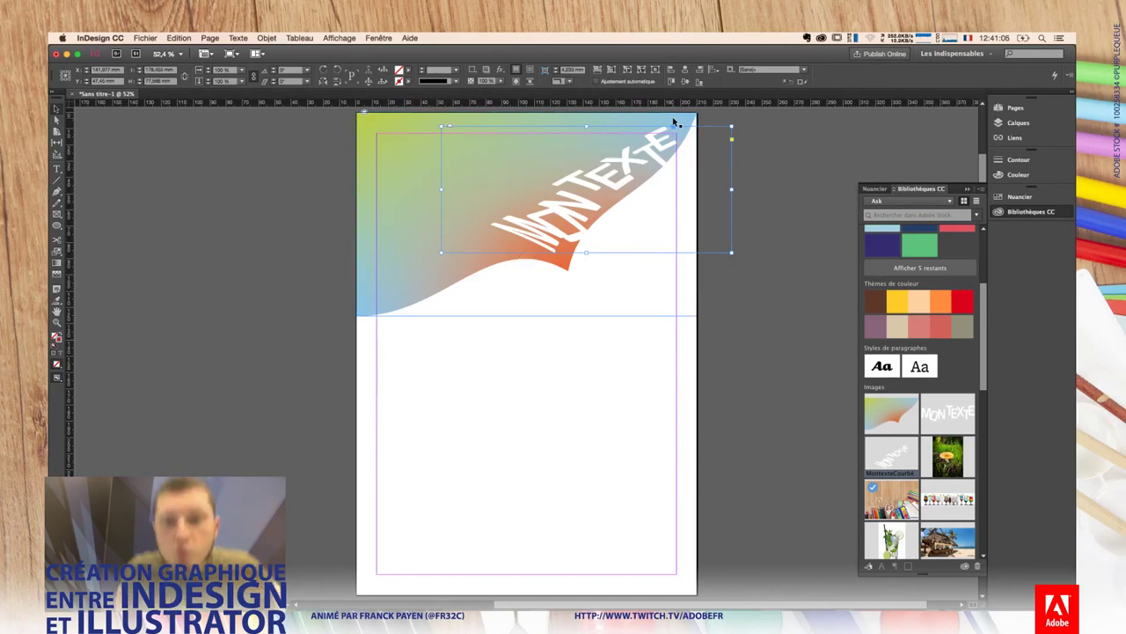
click(755, 194)
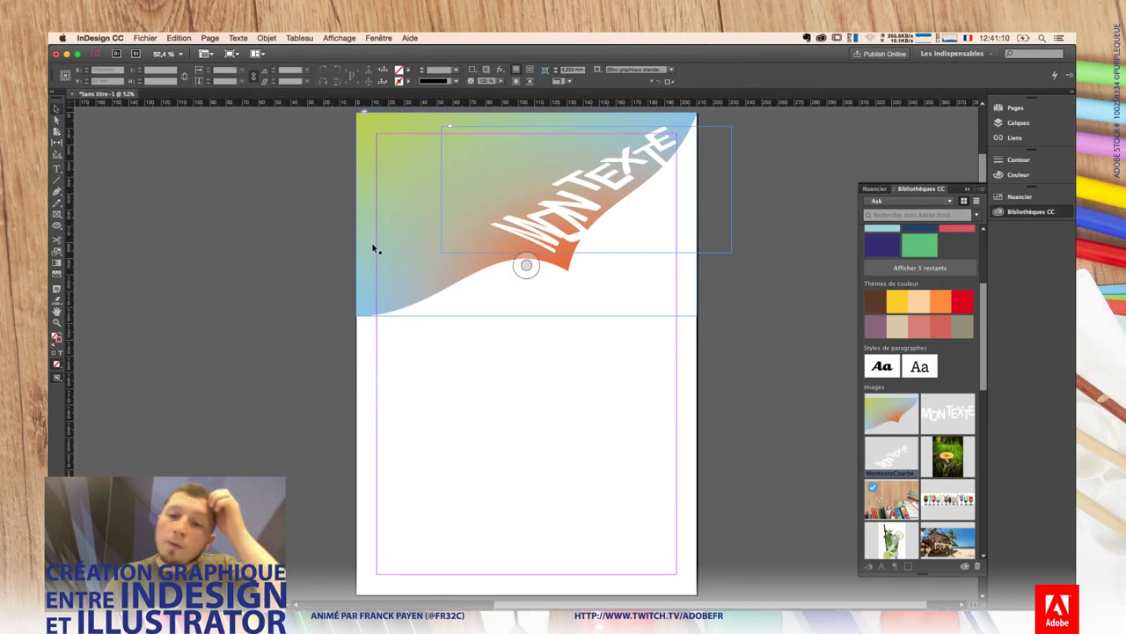
mouse_move(412, 285)
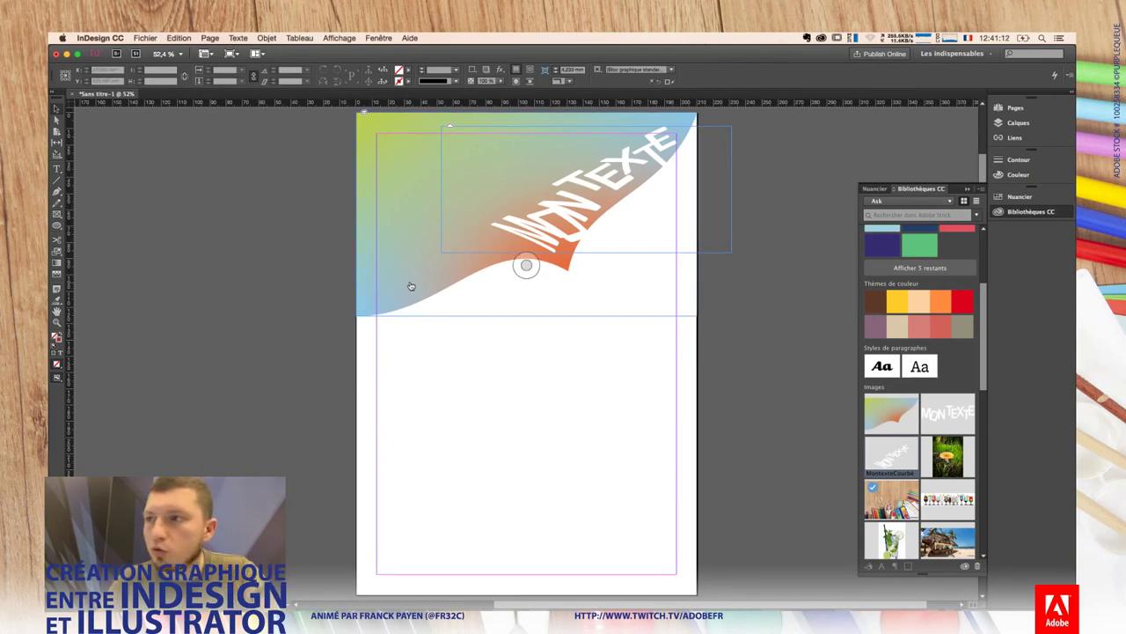
key(super+Tab)
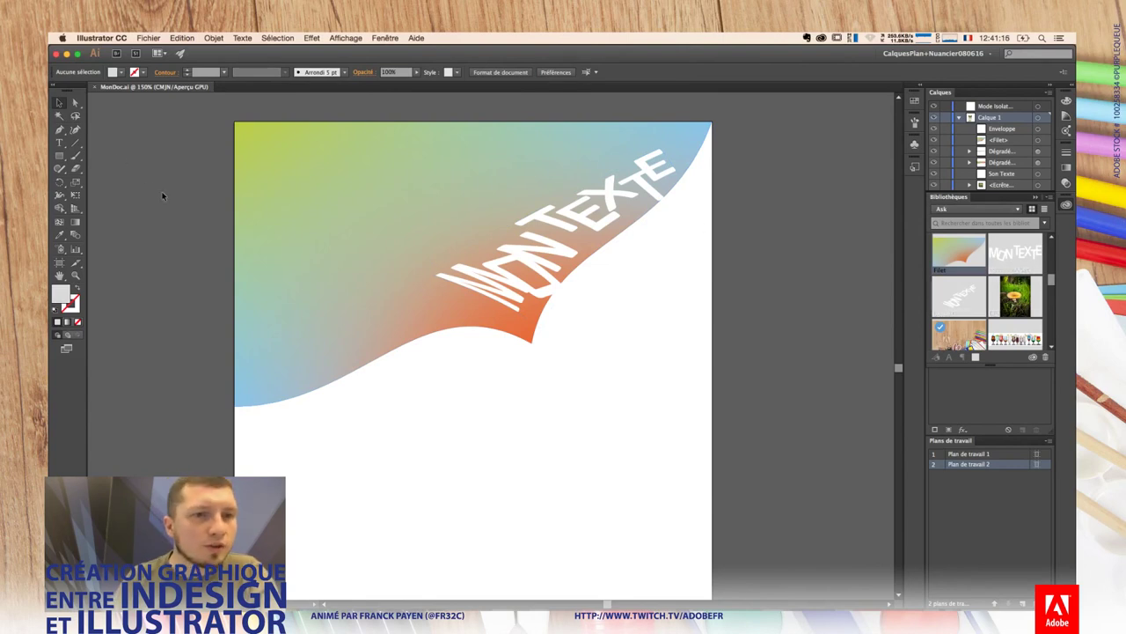
Step: Type MON TEXTE and move it to the top of the gradient
click(60, 143)
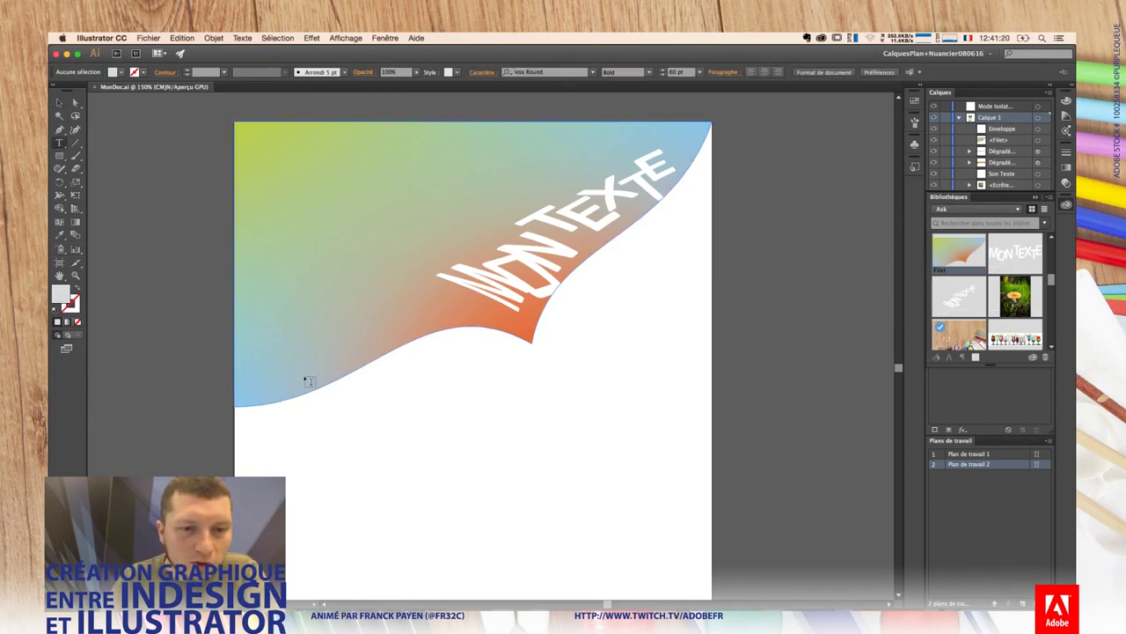
click(318, 440)
text(MON)
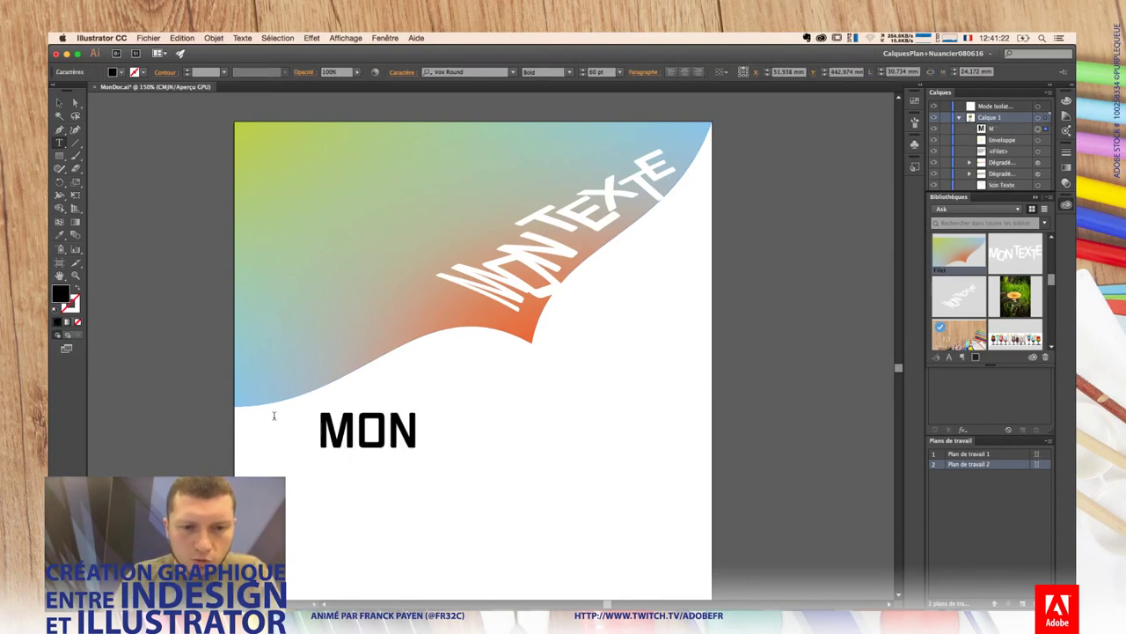
text( TEXTE)
key(Escape)
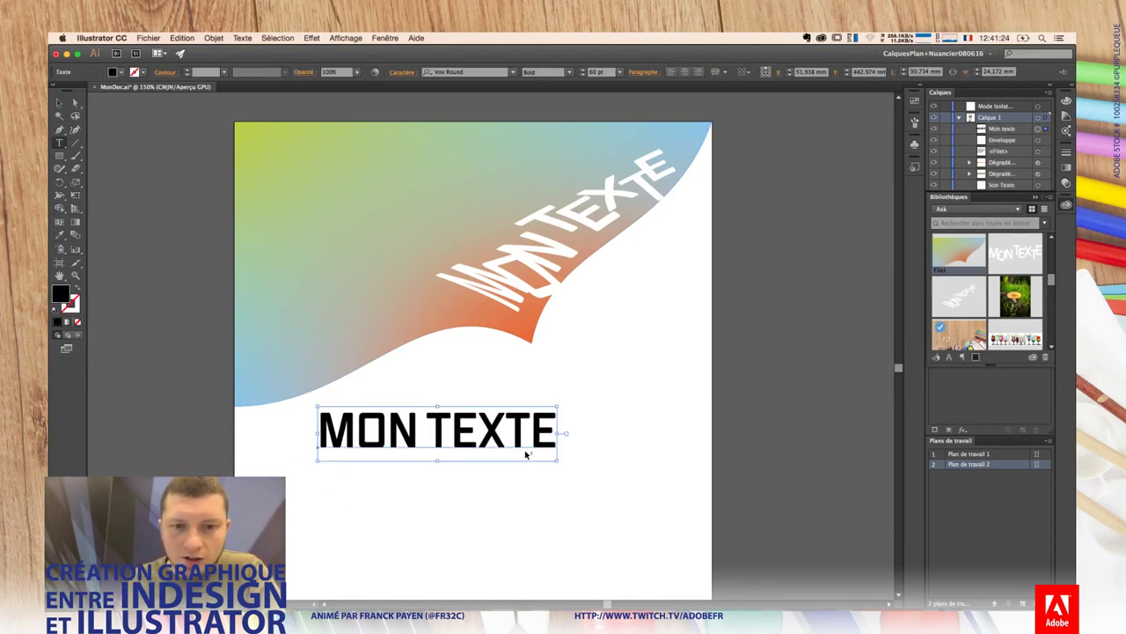
drag(526, 454, 486, 172)
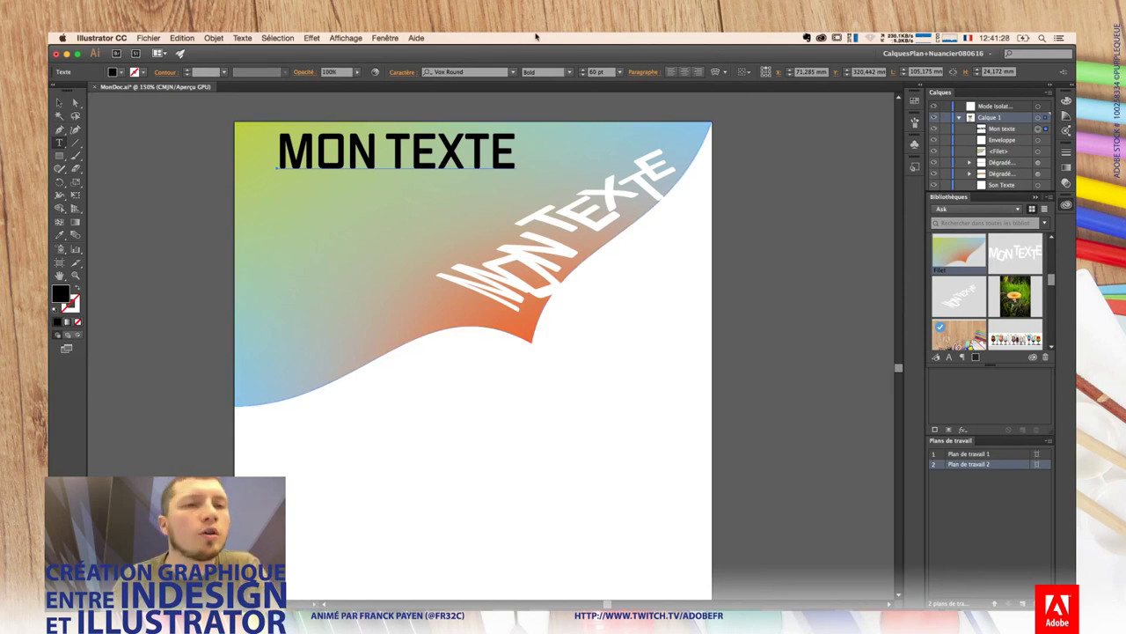
Step: Colour MON TEXTE white from the large-thumbnail Swatches and nudge it slightly left and down
click(114, 74)
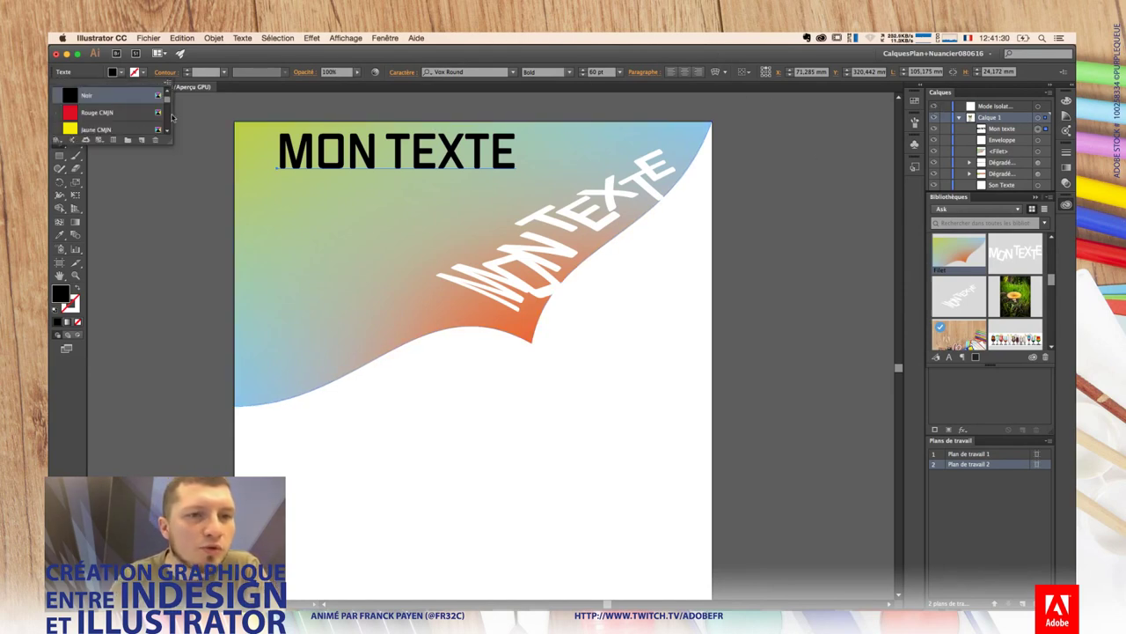
click(167, 85)
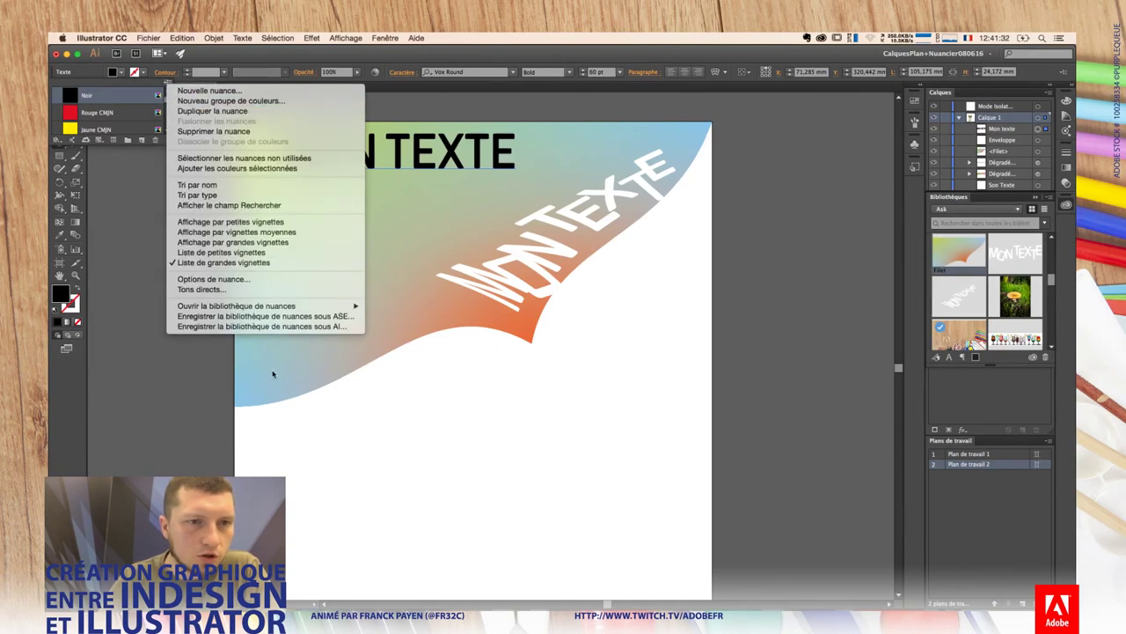
click(261, 242)
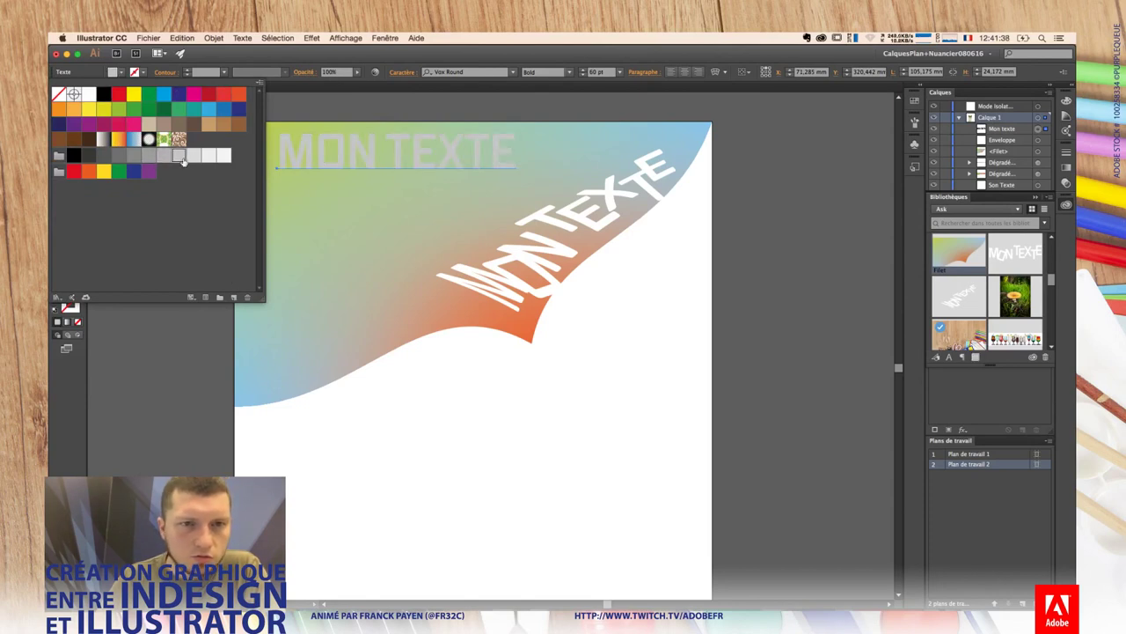
click(208, 157)
click(224, 157)
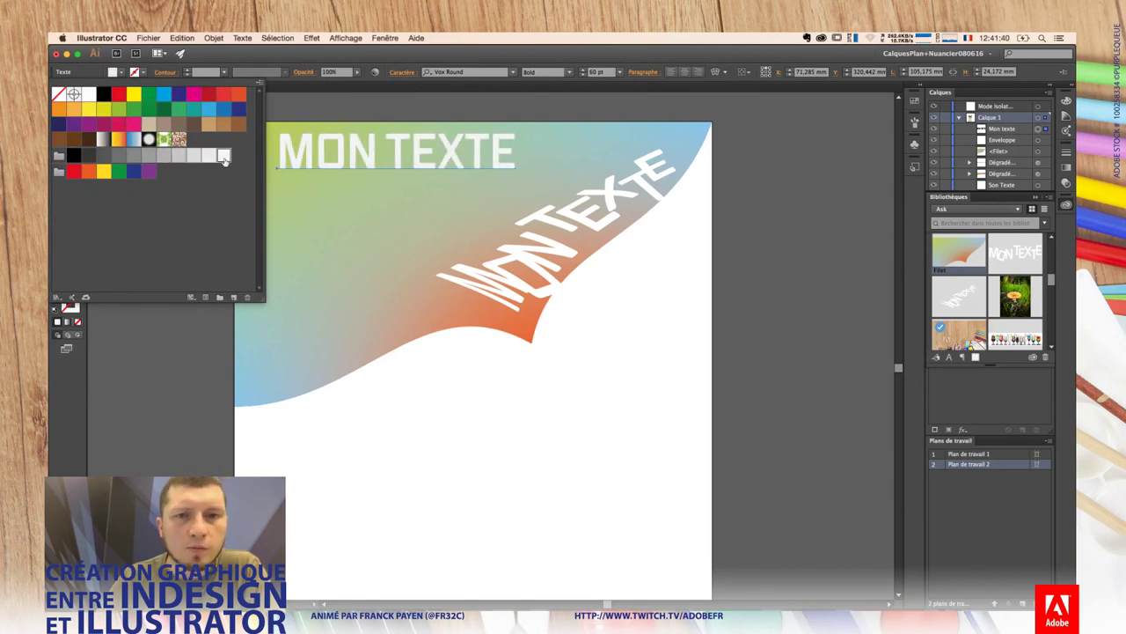
key(Escape)
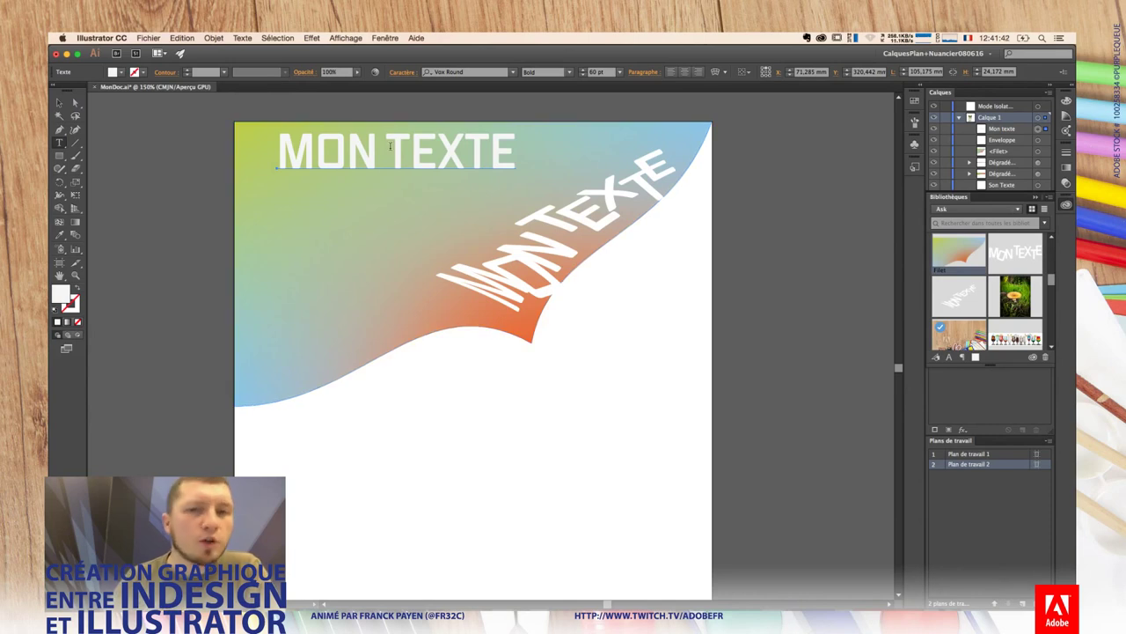
drag(361, 156, 343, 170)
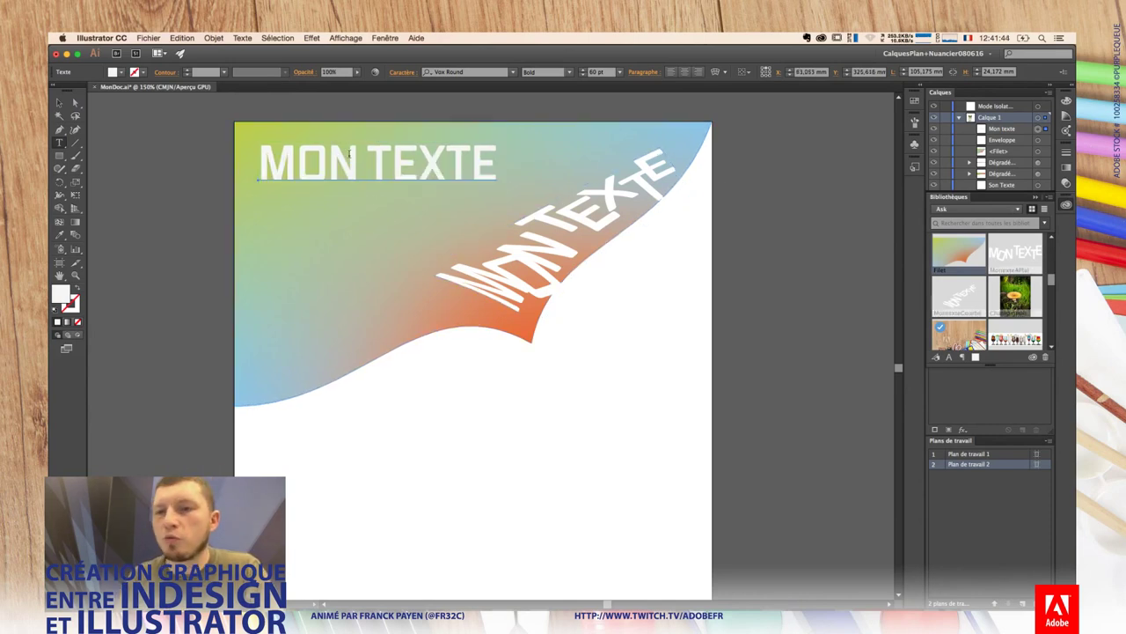
Step: Save MON TEXTE's character style to the shared library, keeping the colour profile unchanged
click(950, 357)
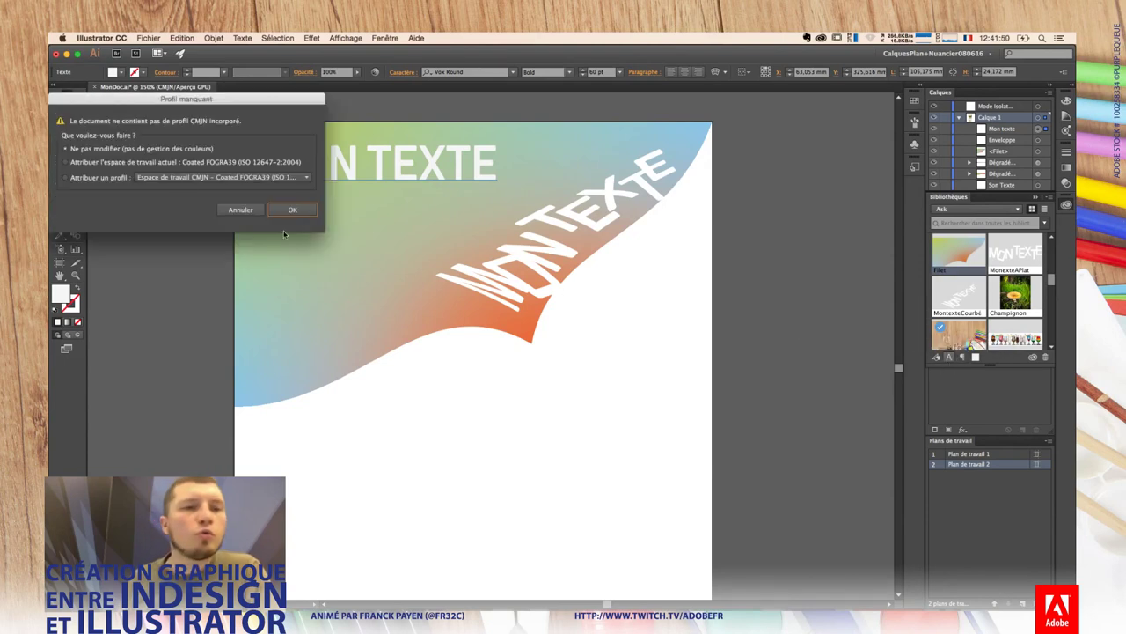
click(292, 211)
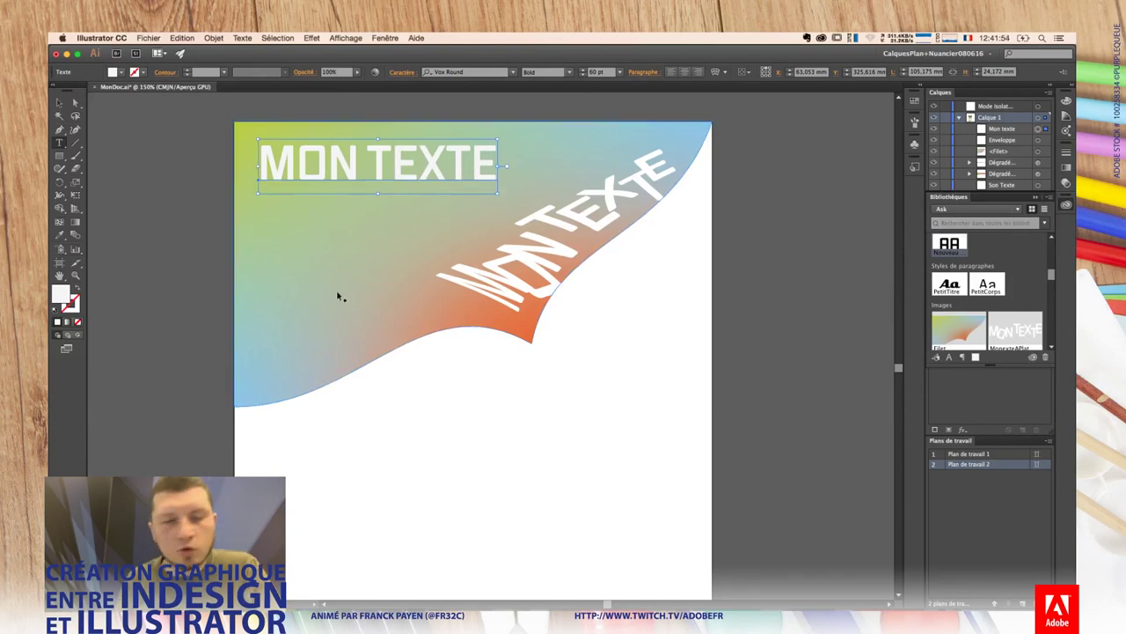
key(super+Tab)
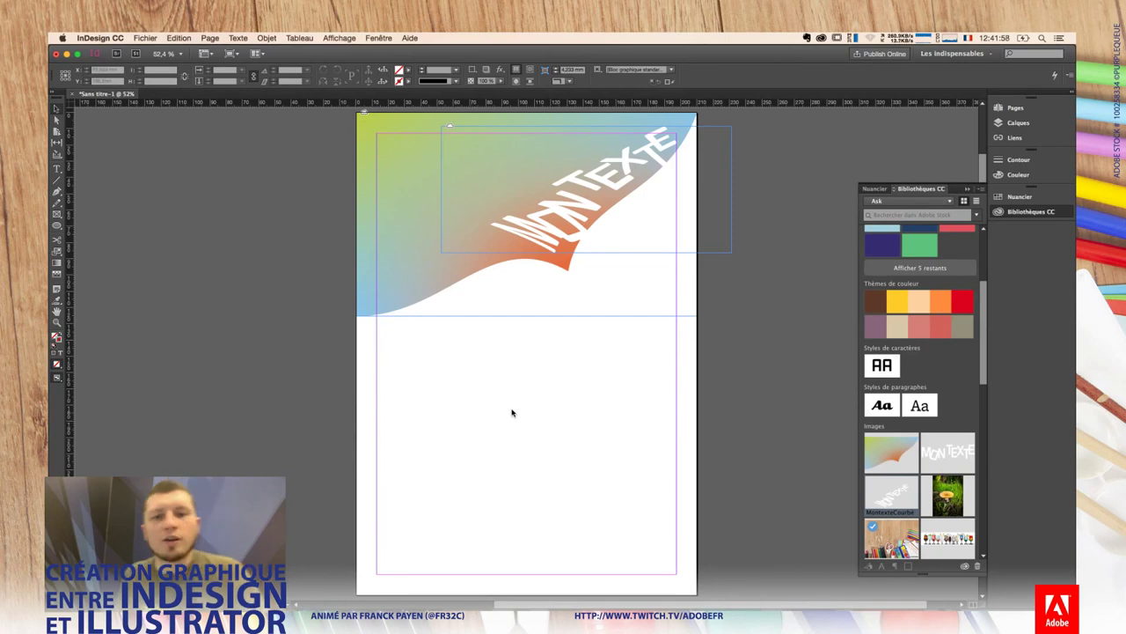
Step: Draw a text frame below the wave, type 'Mon t', and apply the library character style
key(t)
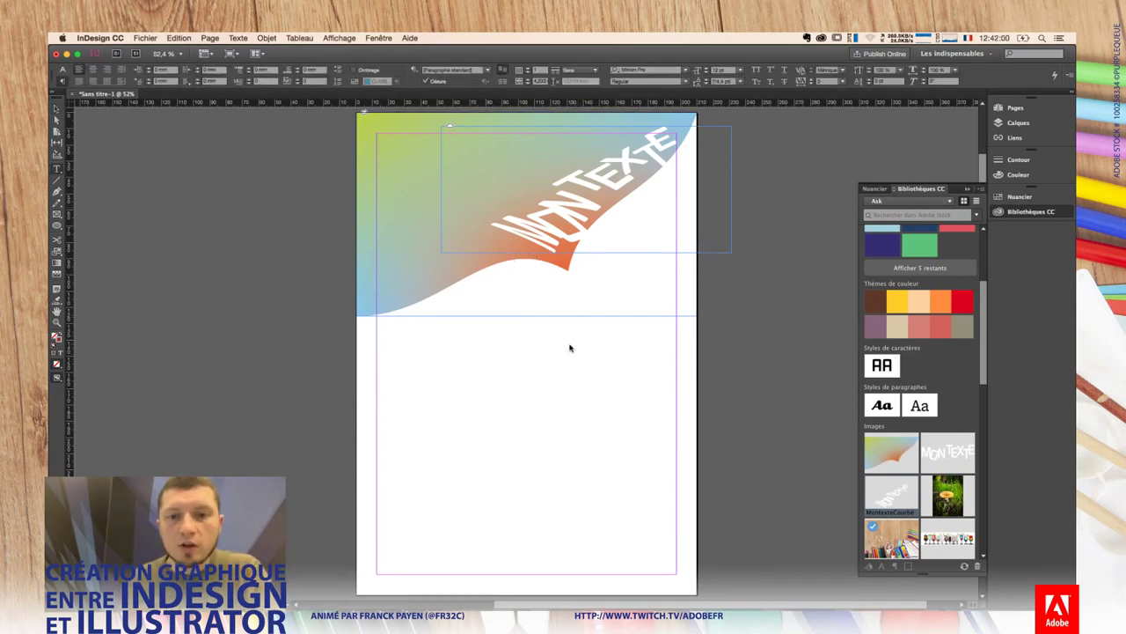
drag(570, 348, 687, 419)
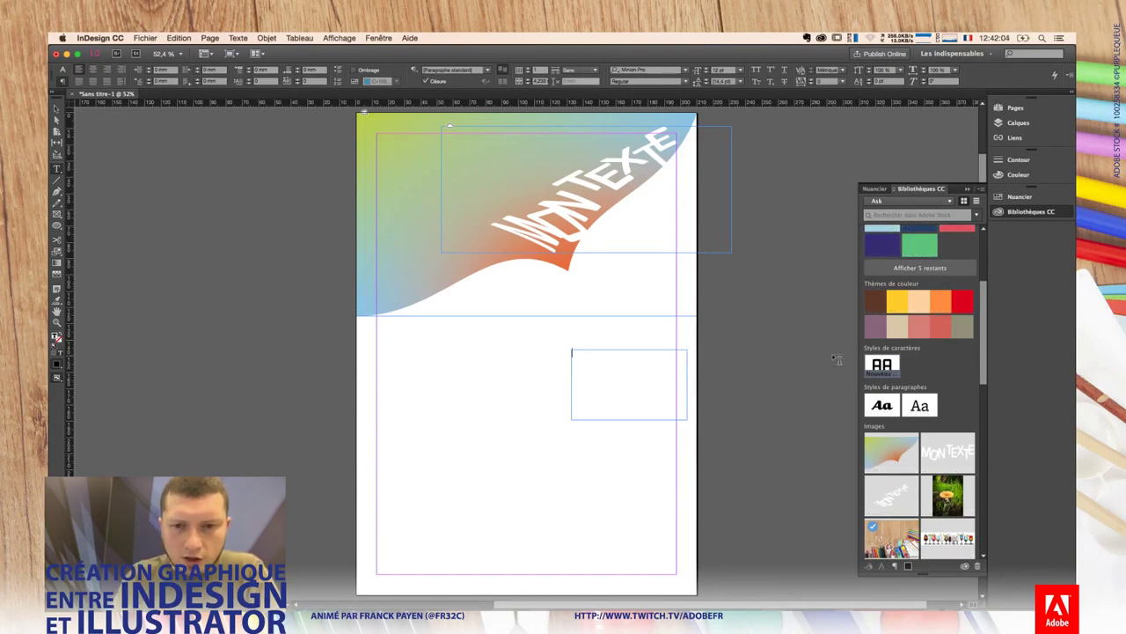
text(Mo)
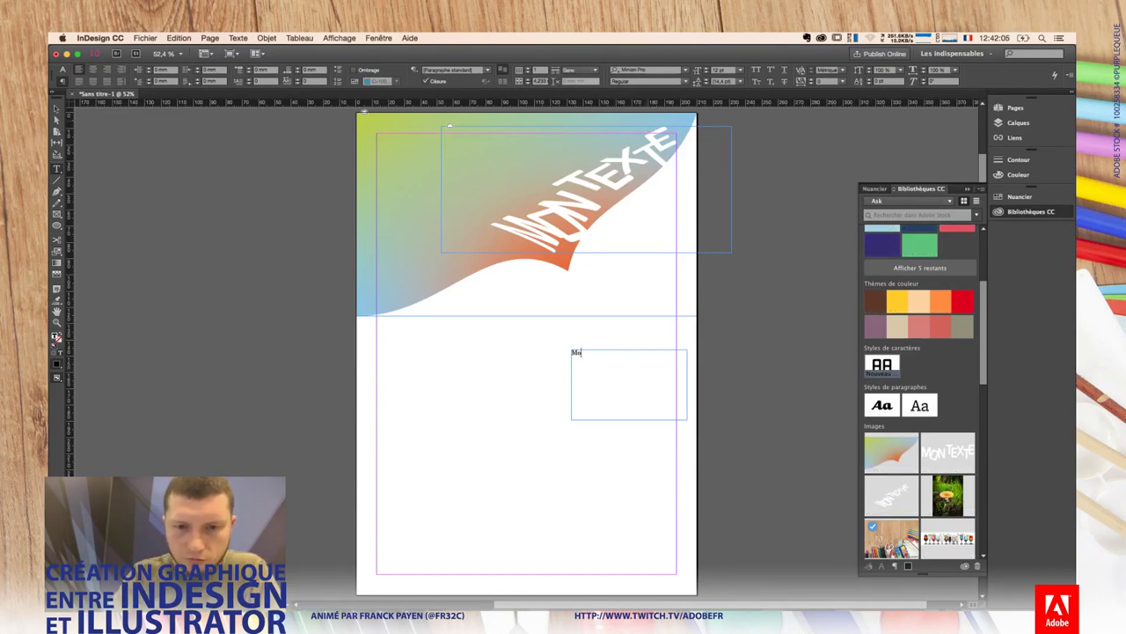
text(n texte)
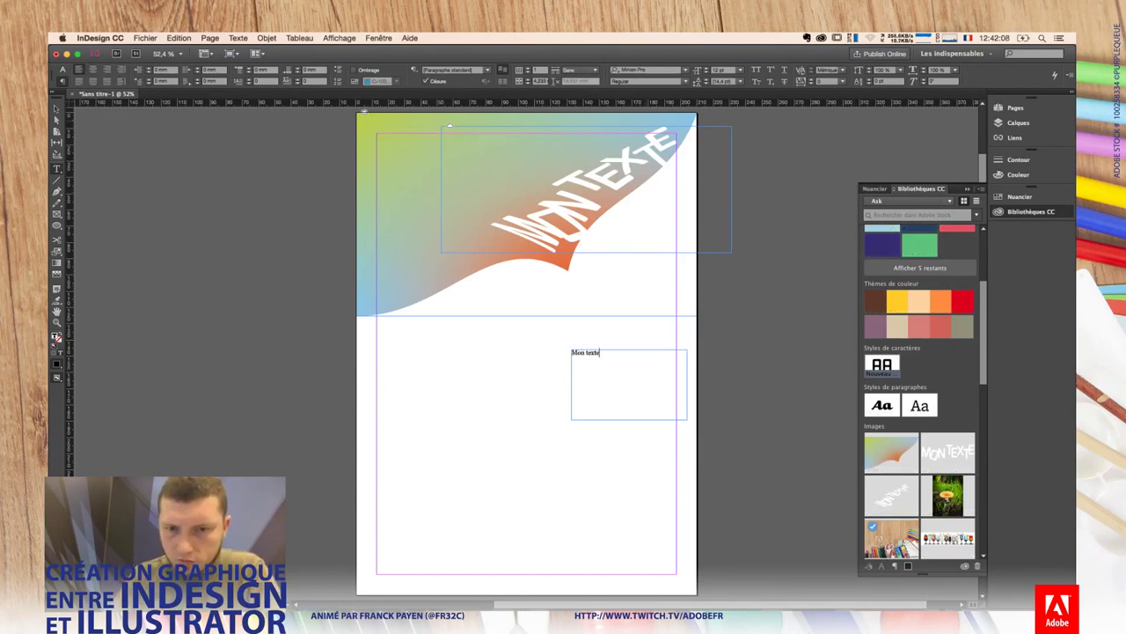
click(882, 365)
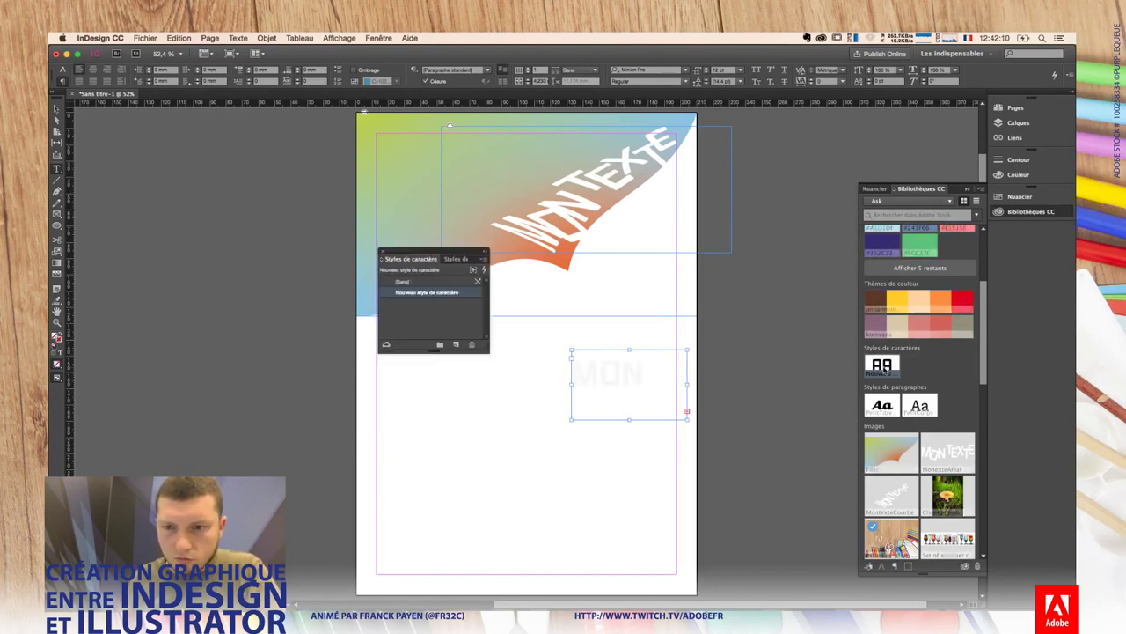
Step: Review the new character style's settings, then close the Character Styles panel
double_click(430, 294)
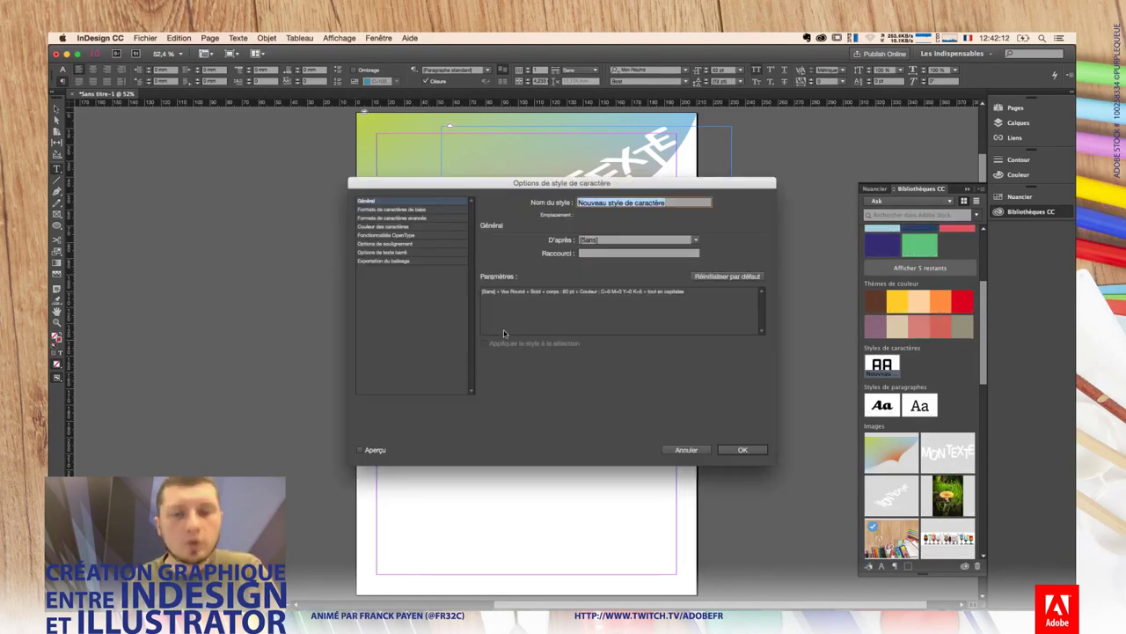
key(Escape)
click(382, 253)
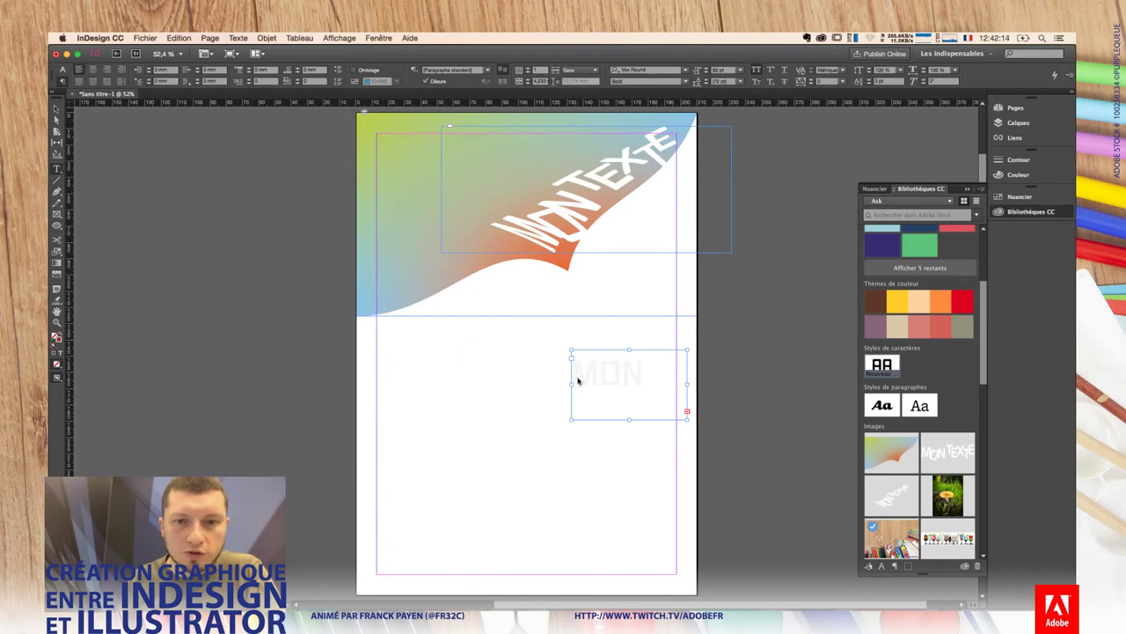
Step: Widen the MON TEXTE frame and move it to the page's top-left
key(Escape)
drag(571, 392, 444, 387)
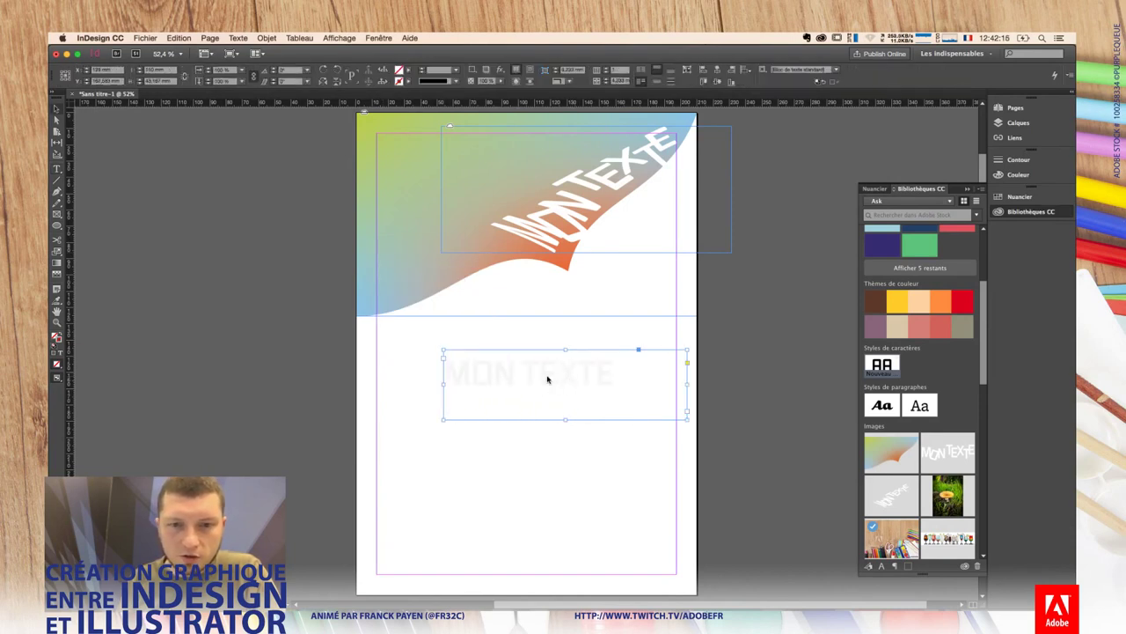
drag(482, 197, 491, 195)
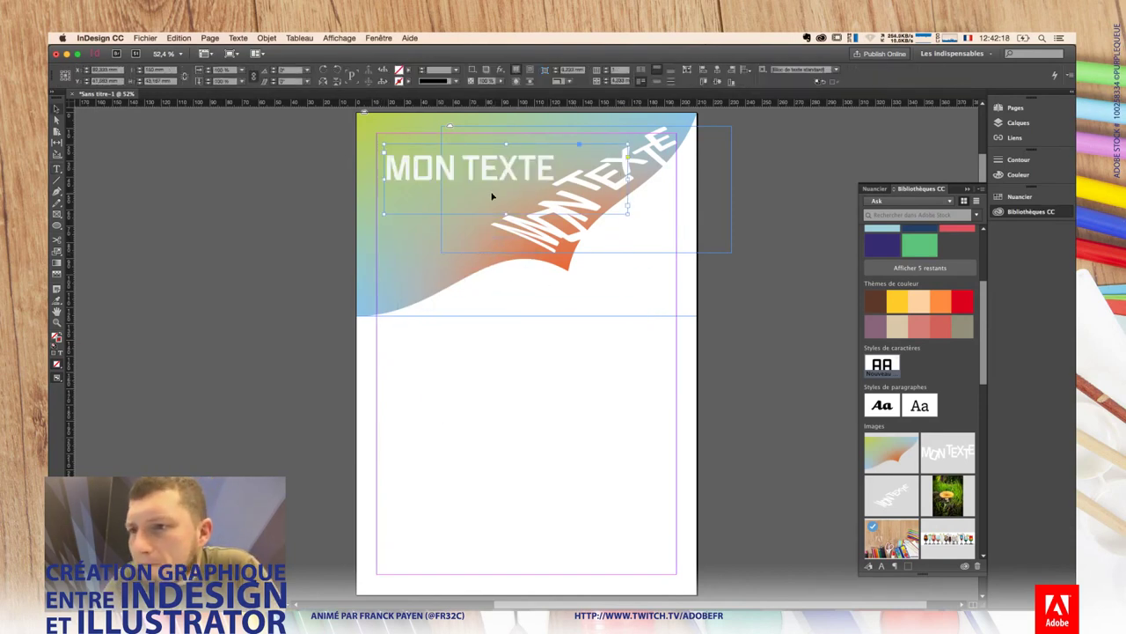
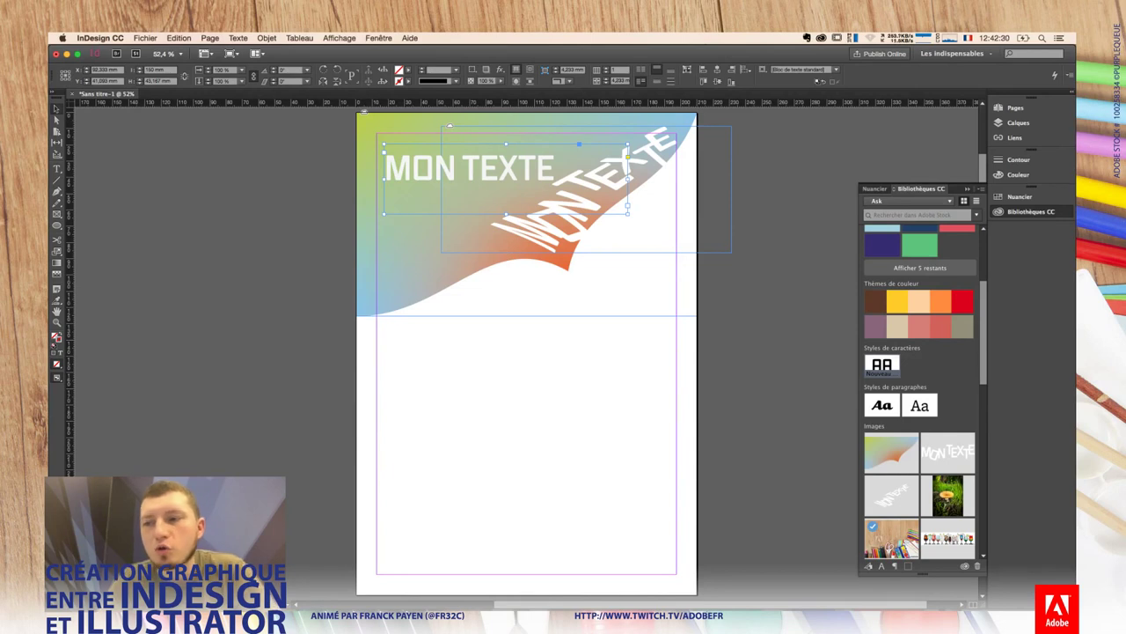
Step: Delete the flat MON TEXTE text frame, keeping the curved lettering, and collapse the Bibliothèques CC panel
click(765, 194)
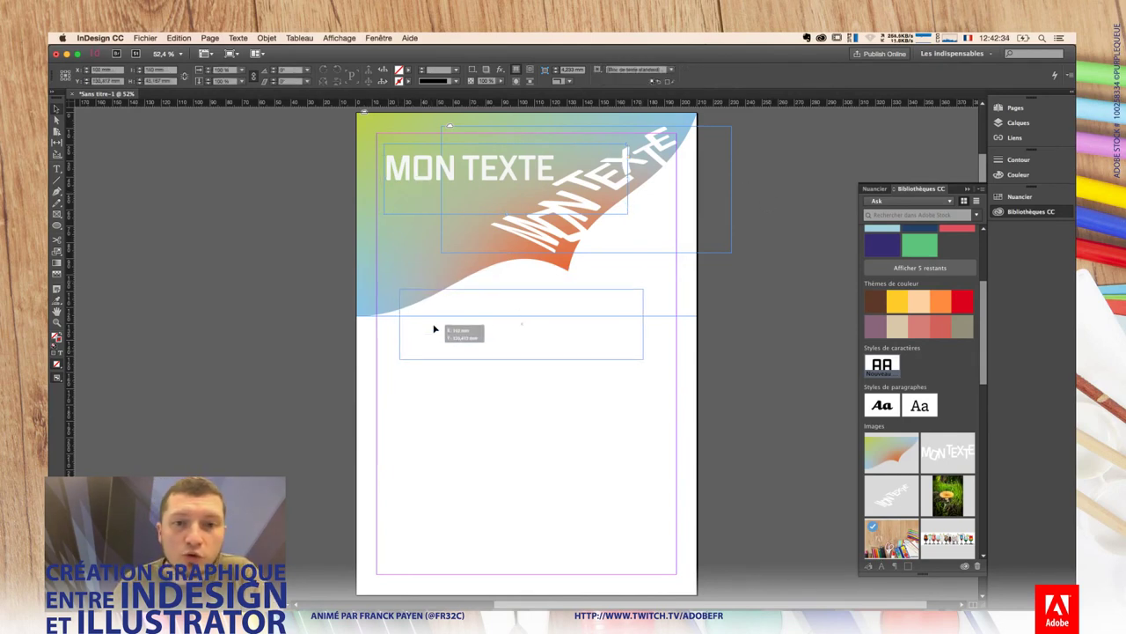
drag(421, 172, 415, 354)
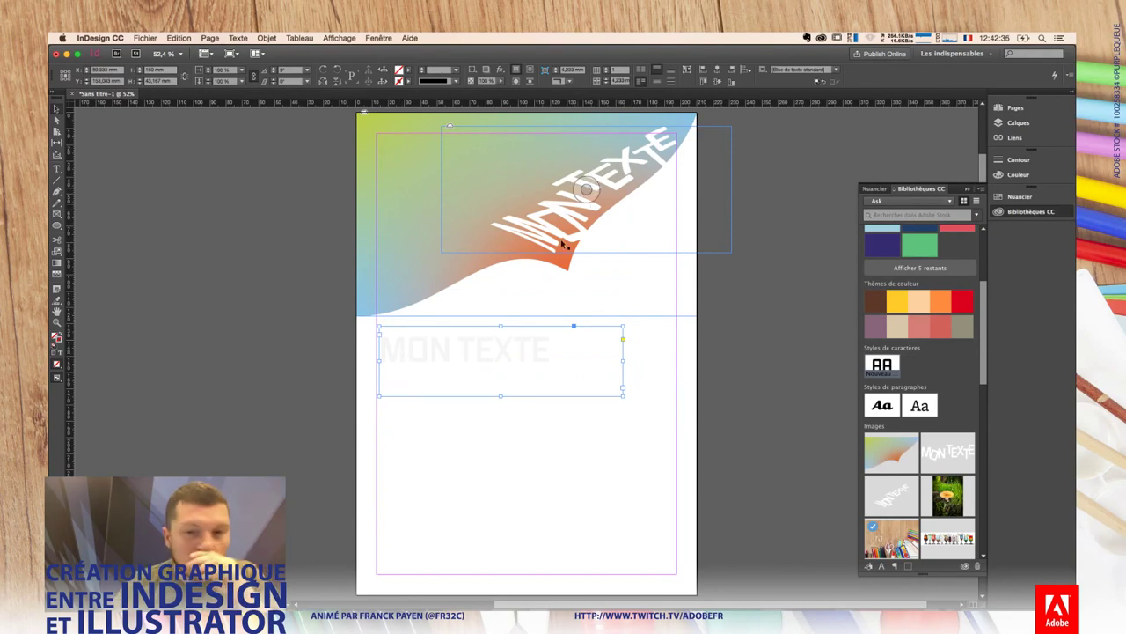
drag(531, 346, 541, 349)
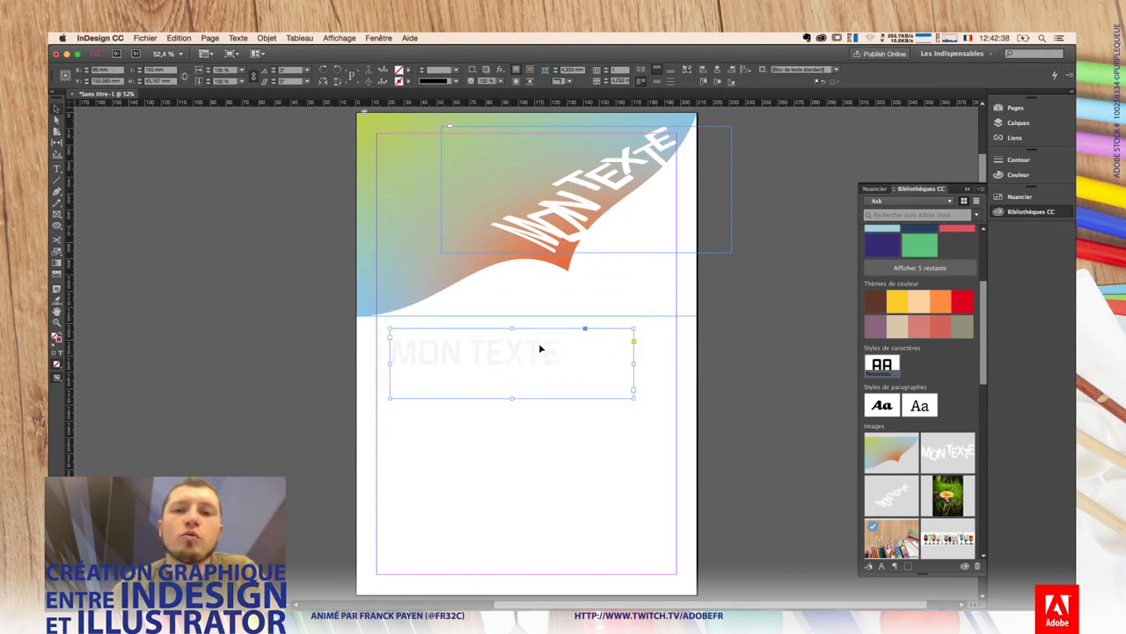
key(Delete)
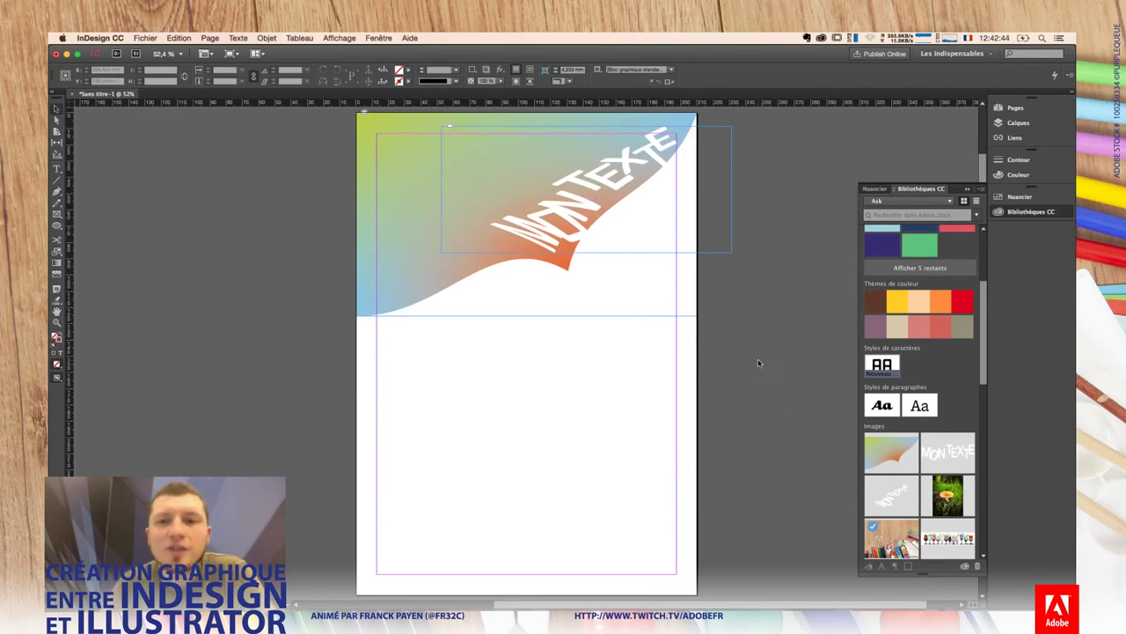
click(525, 262)
click(525, 265)
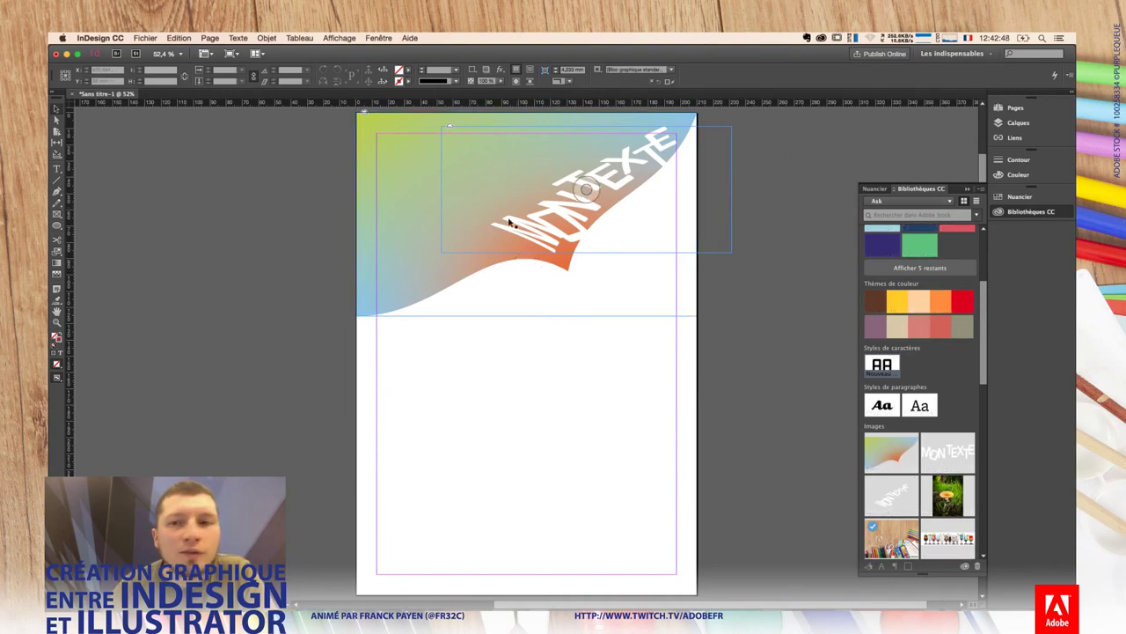
click(970, 187)
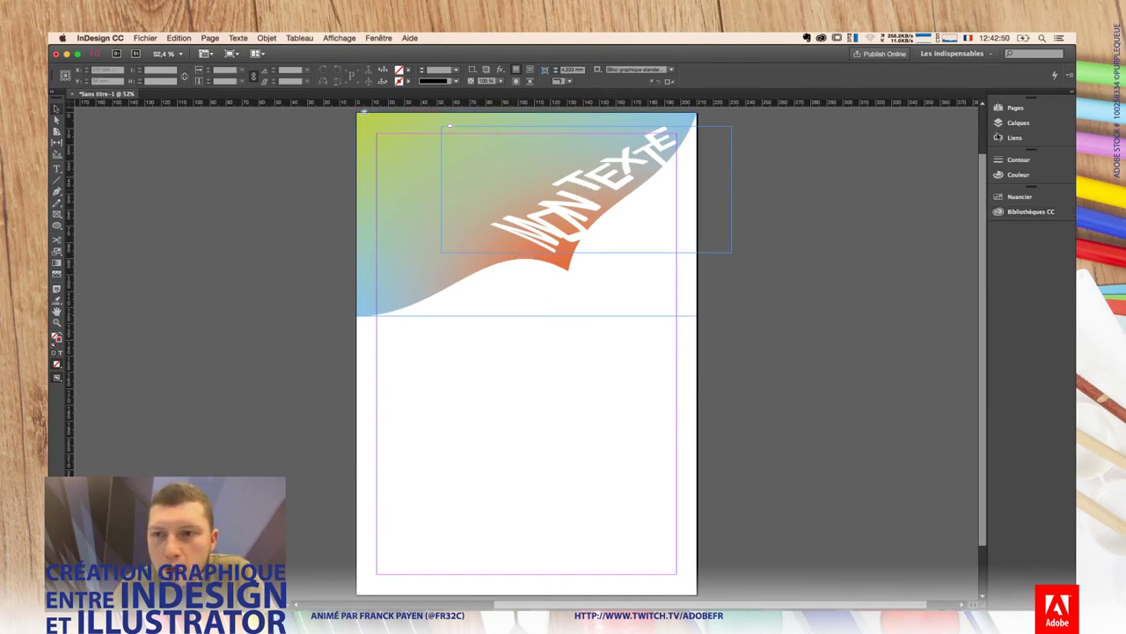
Step: Add a second page and resize it to the Disque compact preset, 120 × 120 mm
click(1014, 107)
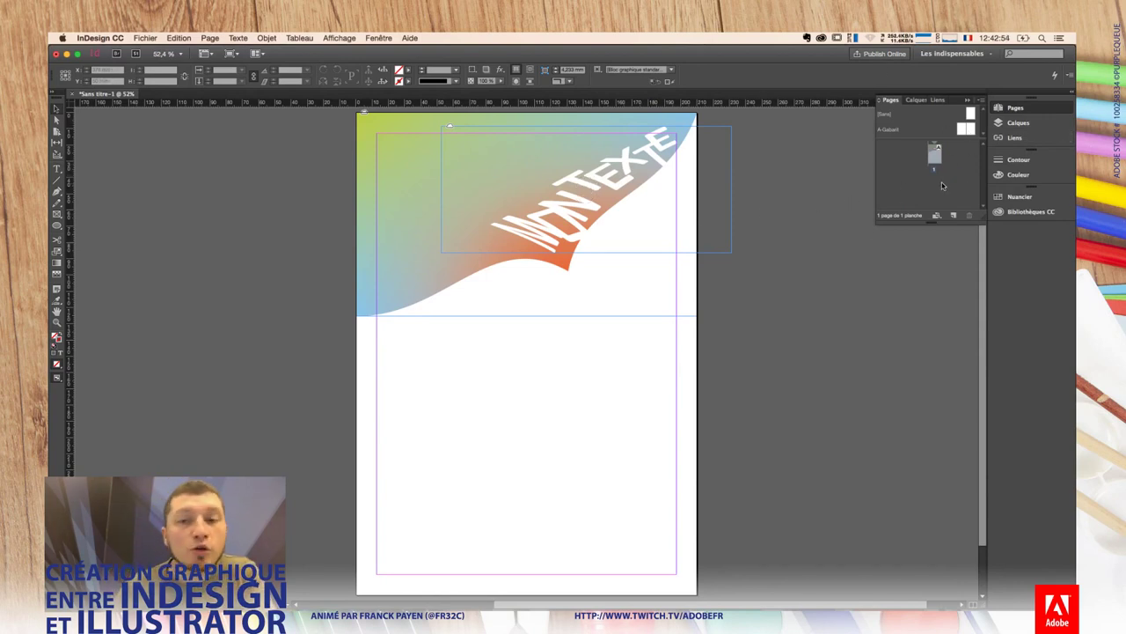
click(955, 215)
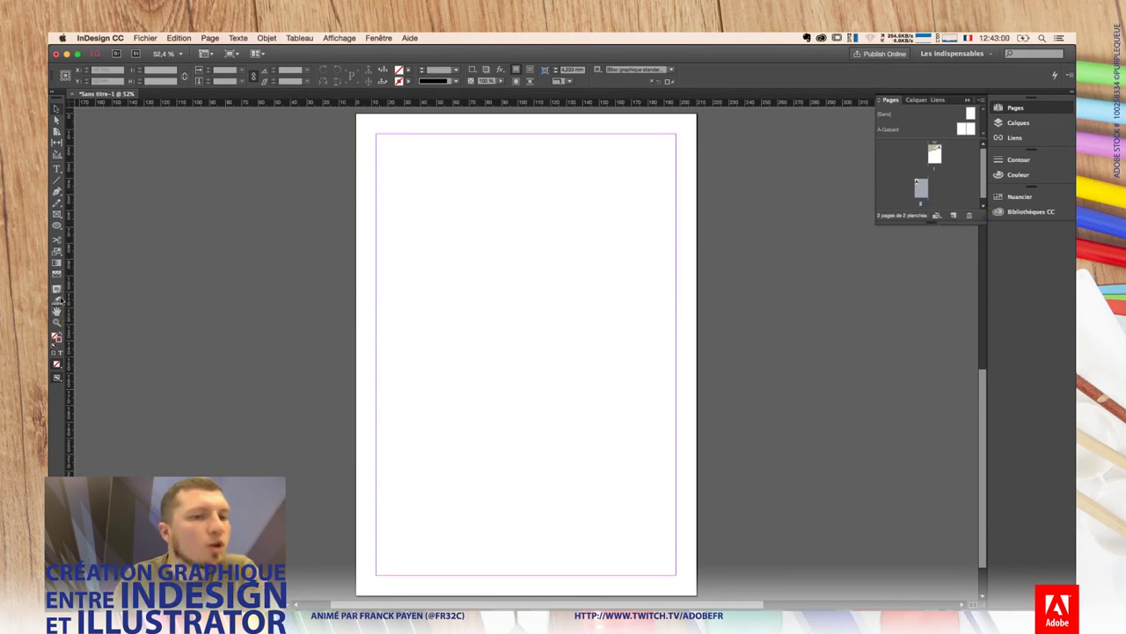
click(57, 132)
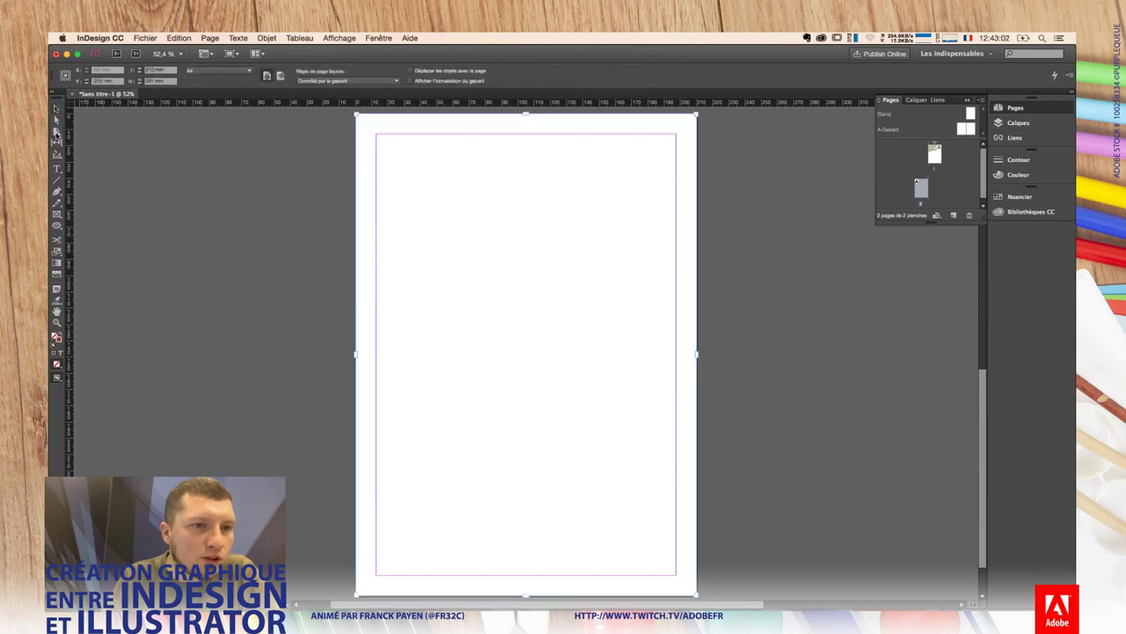
click(237, 74)
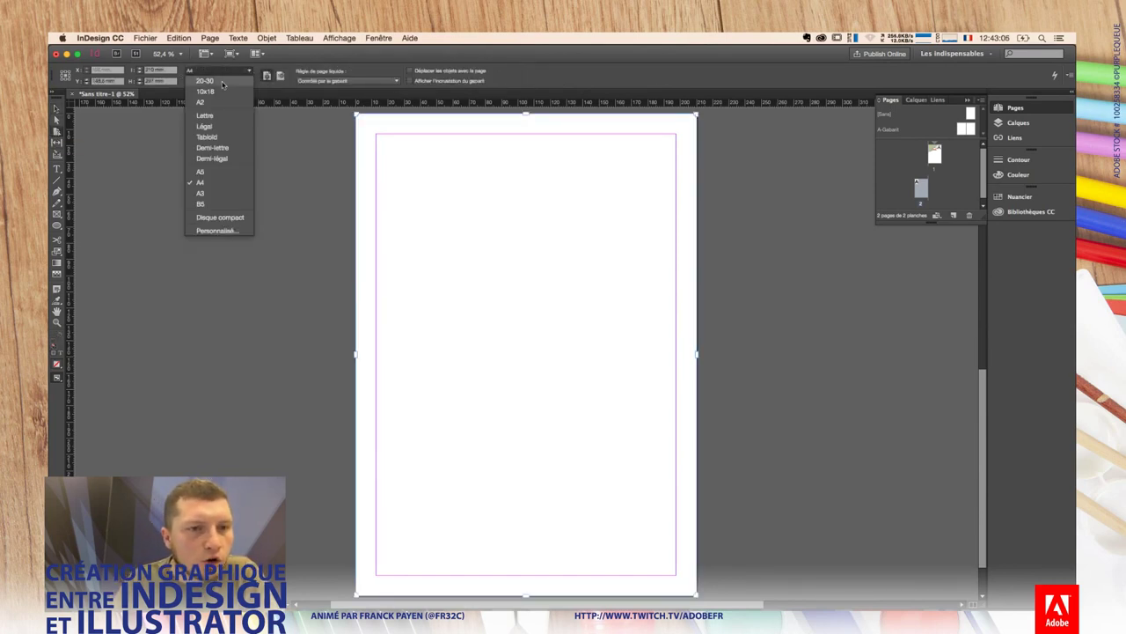
click(225, 218)
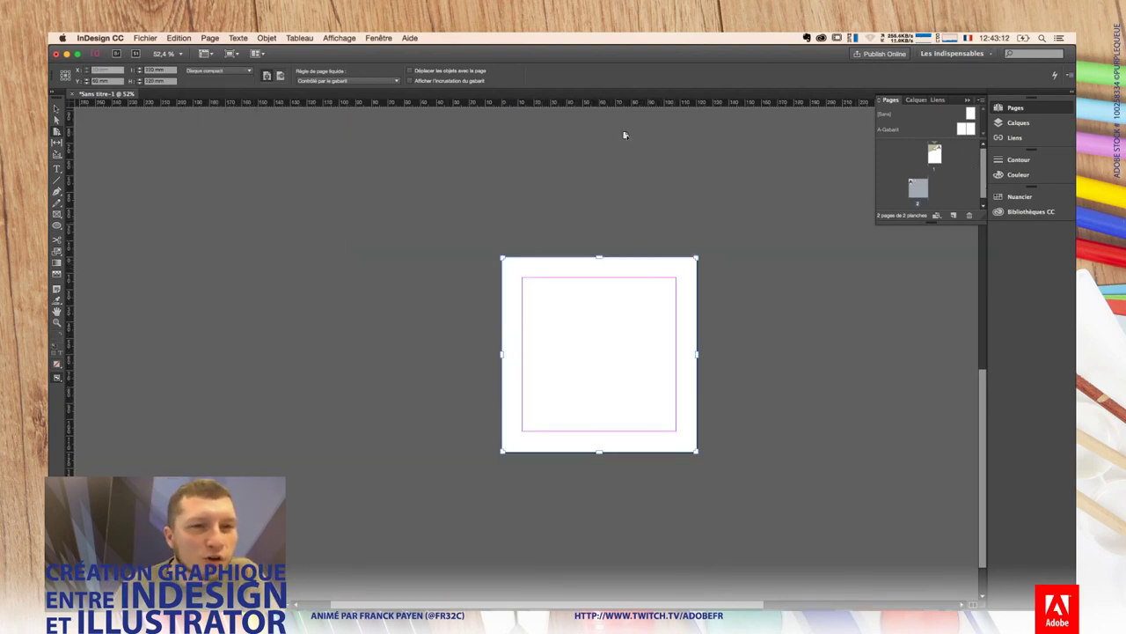
click(1031, 211)
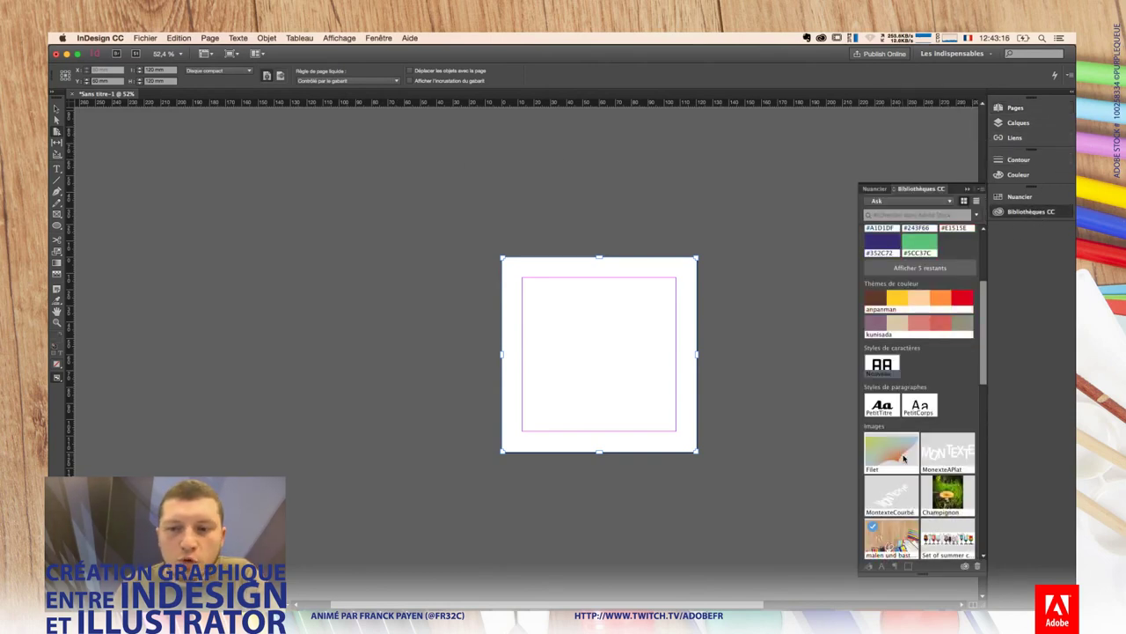
Step: Cut the gradient wave with curved MON TEXTE from page 1 and paste it onto the square page
mouse_move(499, 282)
mouse_down()
mouse_move(503, 263)
mouse_move(695, 347)
mouse_move(695, 373)
mouse_up()
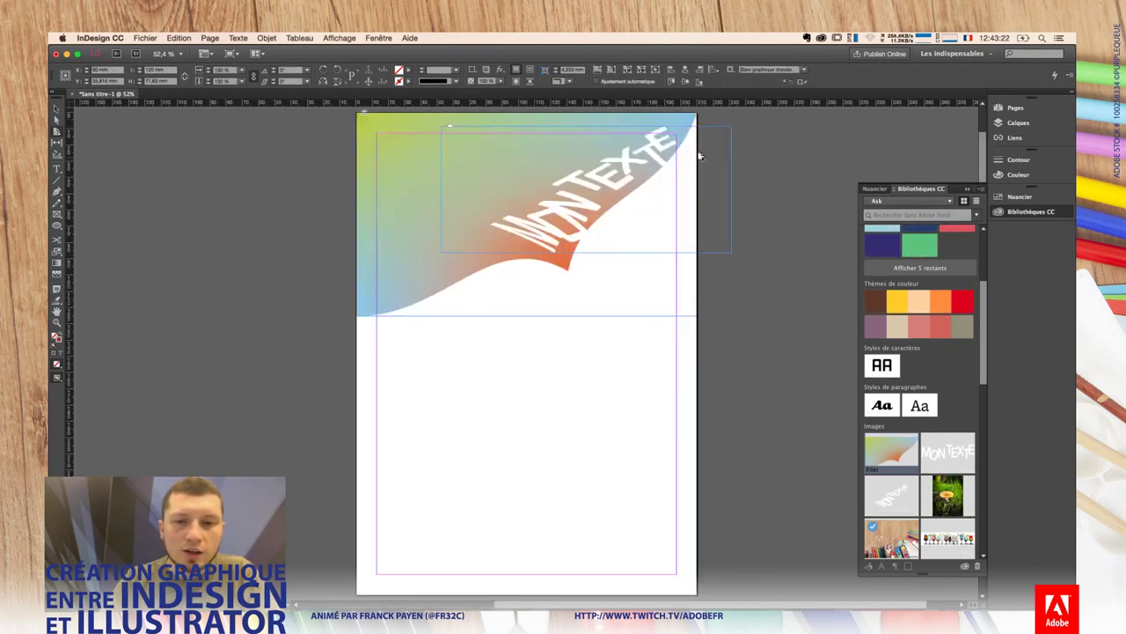
click(658, 287)
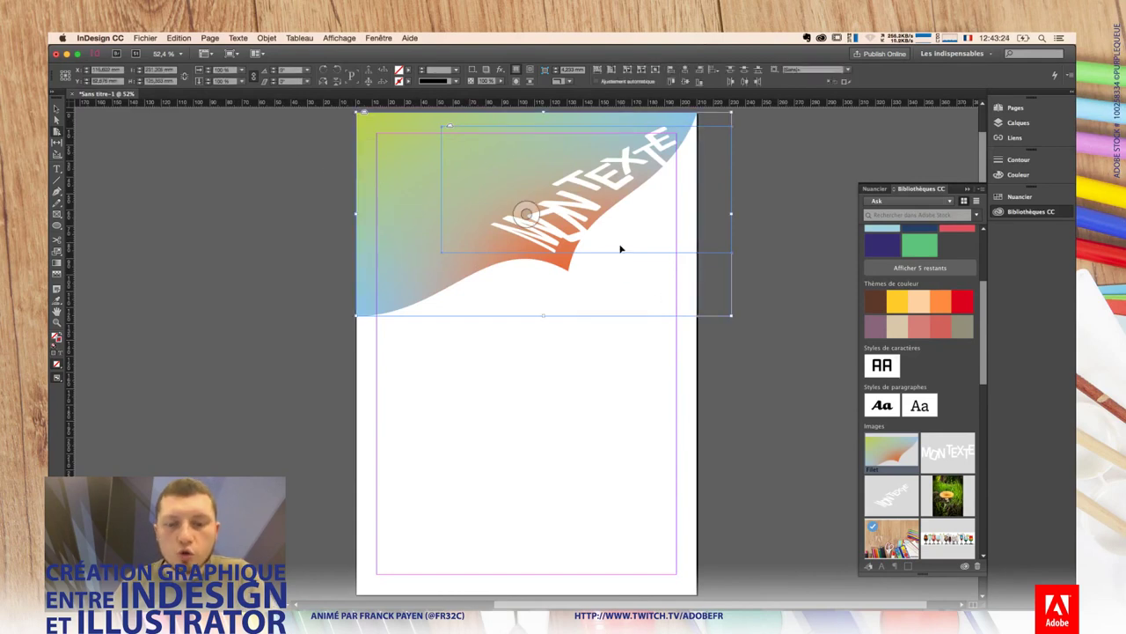
key(ctrl+z)
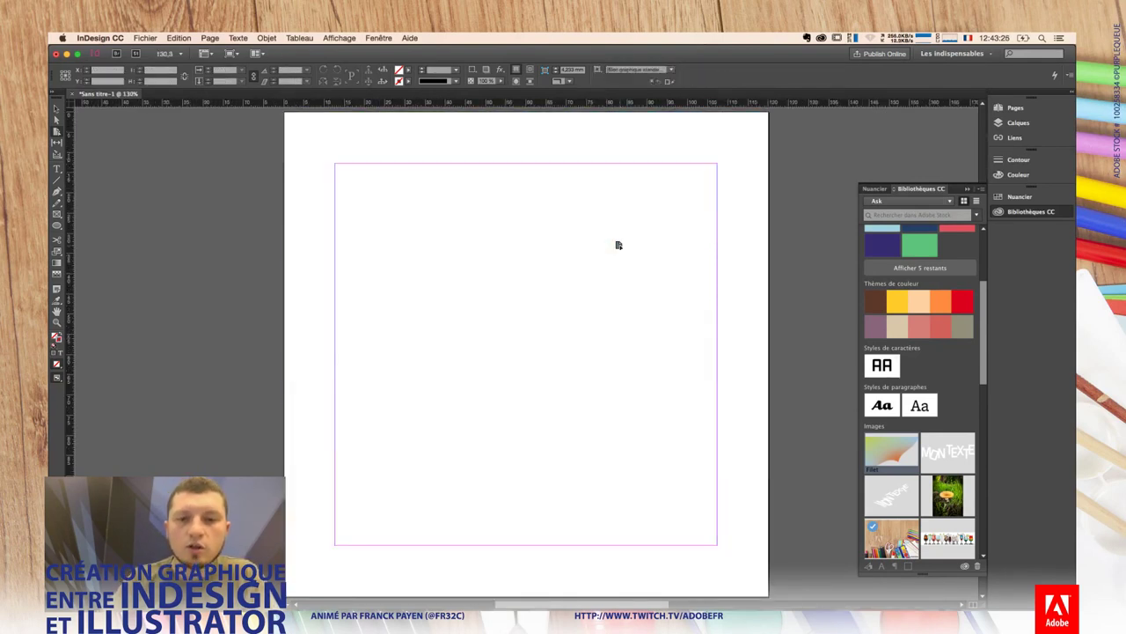
key(ctrl+z)
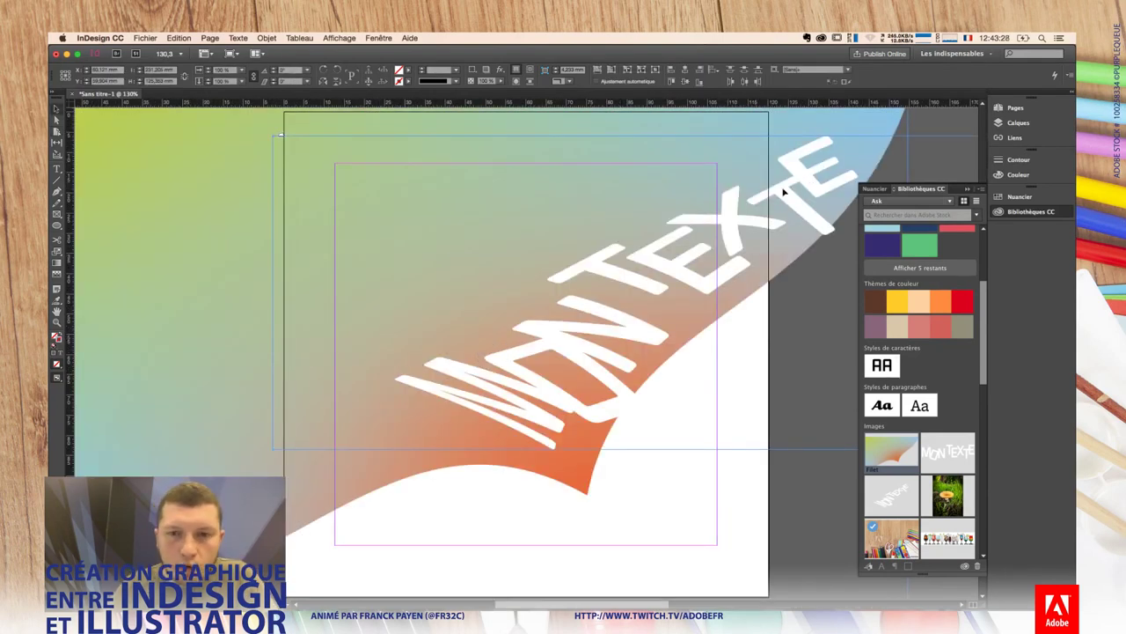
mouse_move(788, 182)
mouse_down()
mouse_move(723, 203)
mouse_move(722, 182)
mouse_up()
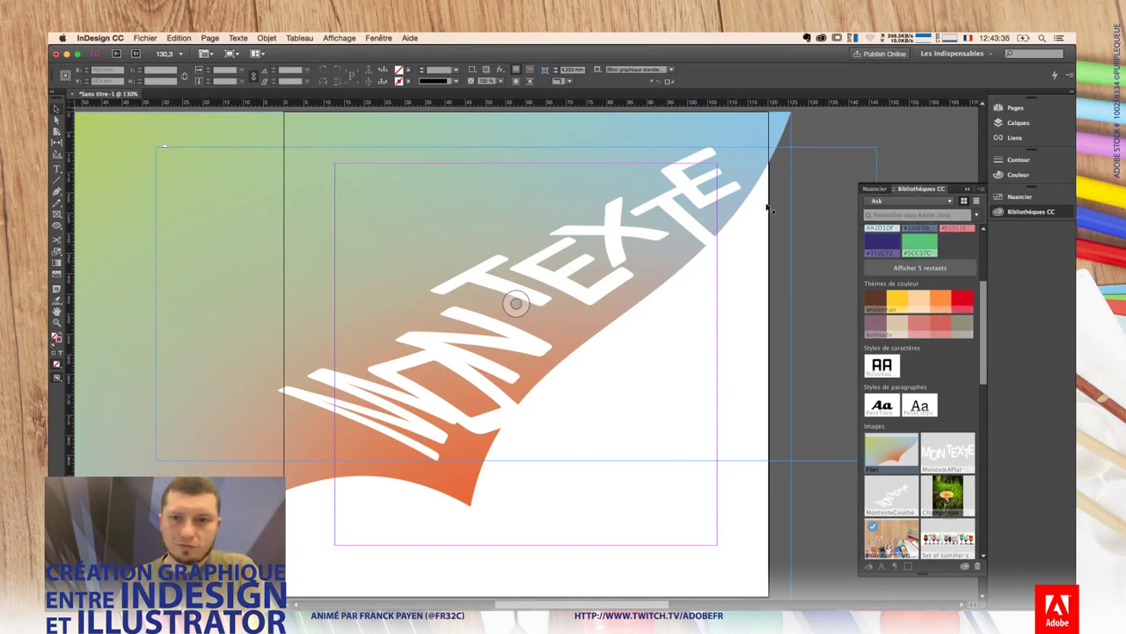
key(ctrl+minus)
key(ctrl+minus)
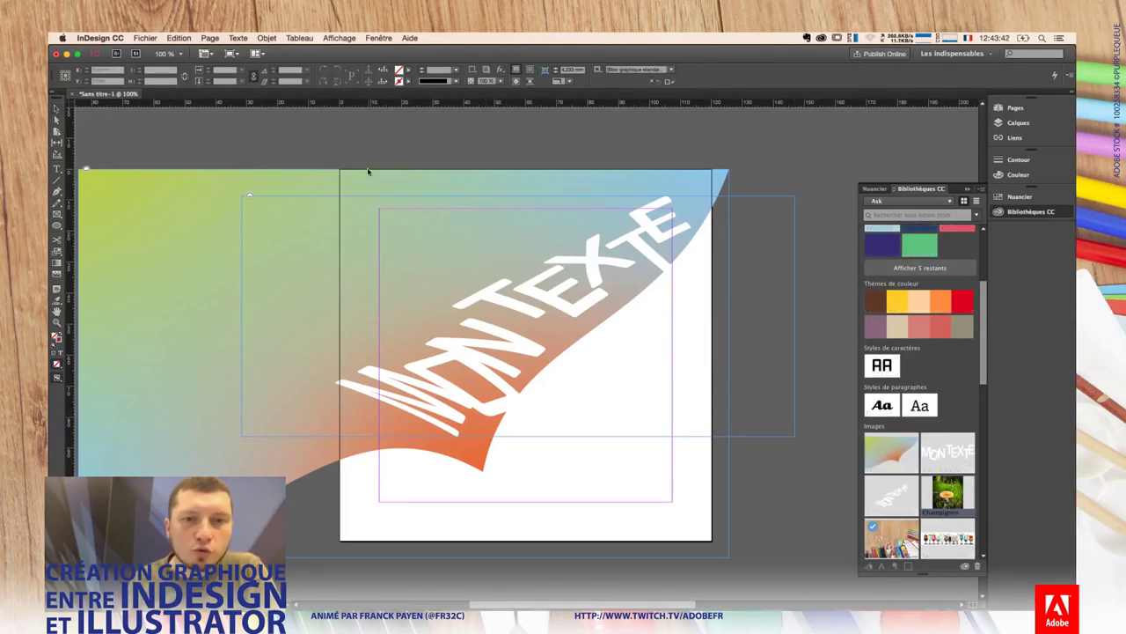
Step: Place the Champignon photo on the square page behind the gradient wave and crop its top
drag(365, 152, 711, 484)
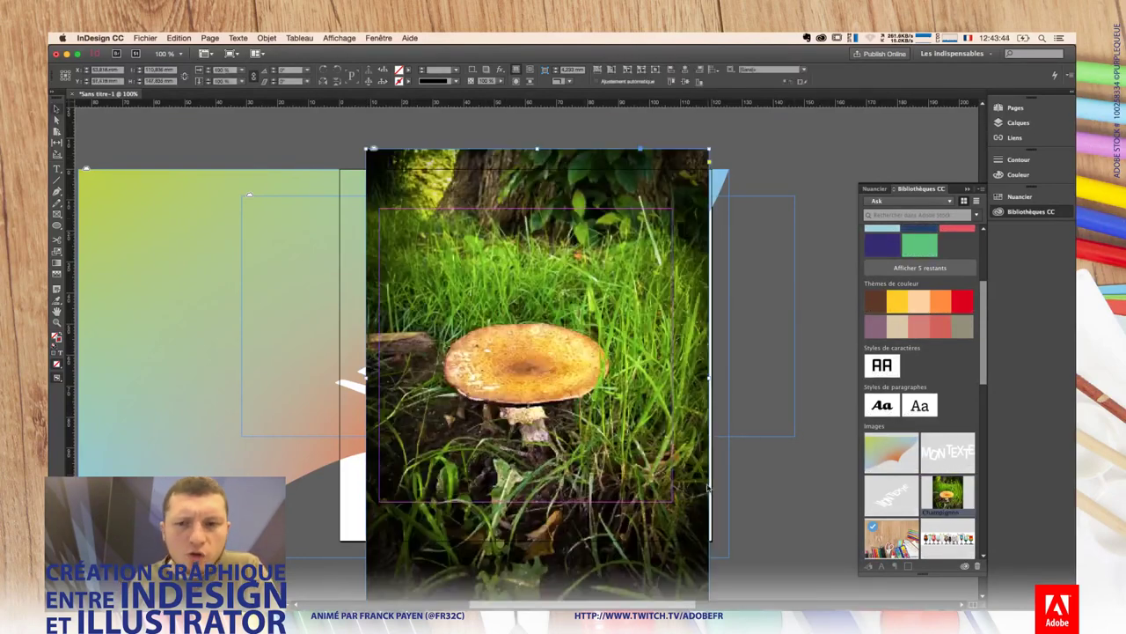
key(ctrl+shift+bracketleft)
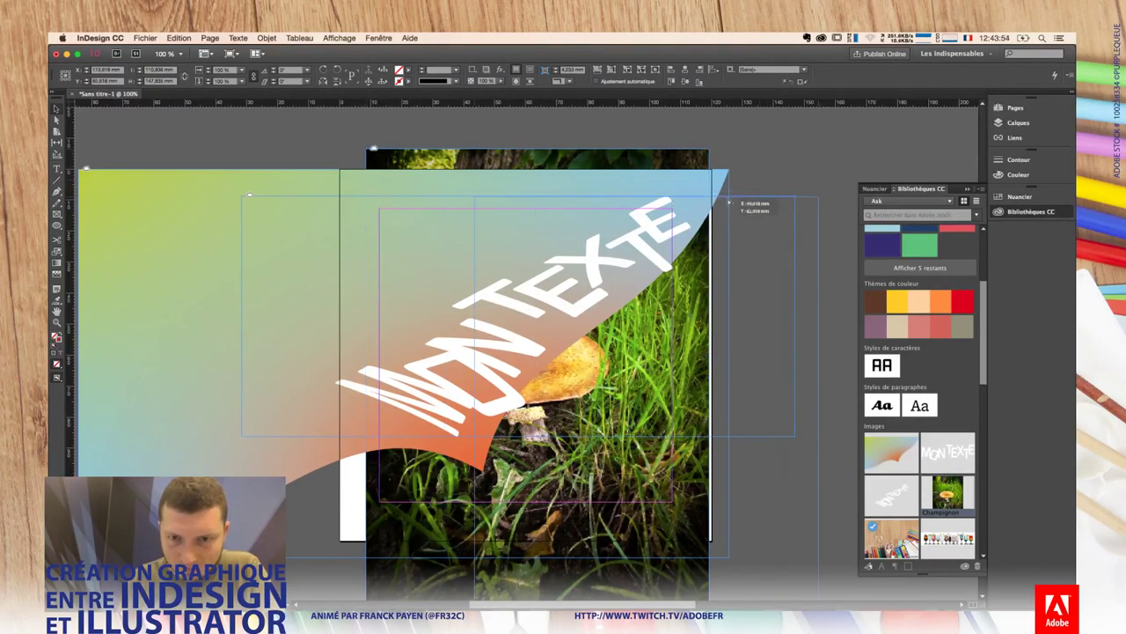
drag(588, 173, 716, 179)
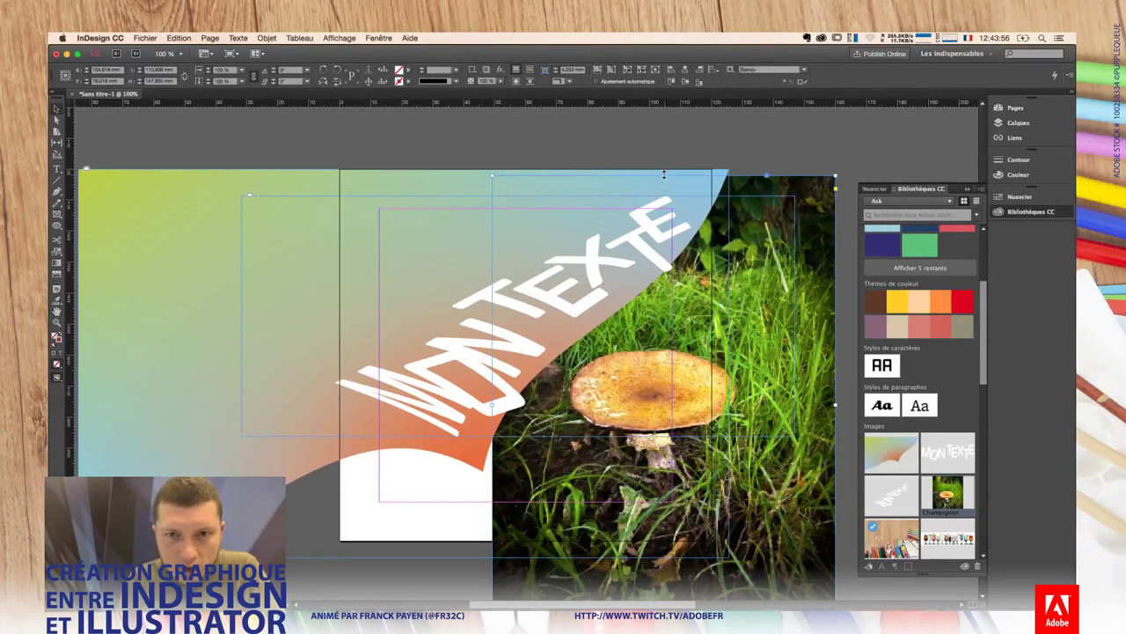
drag(669, 175, 665, 373)
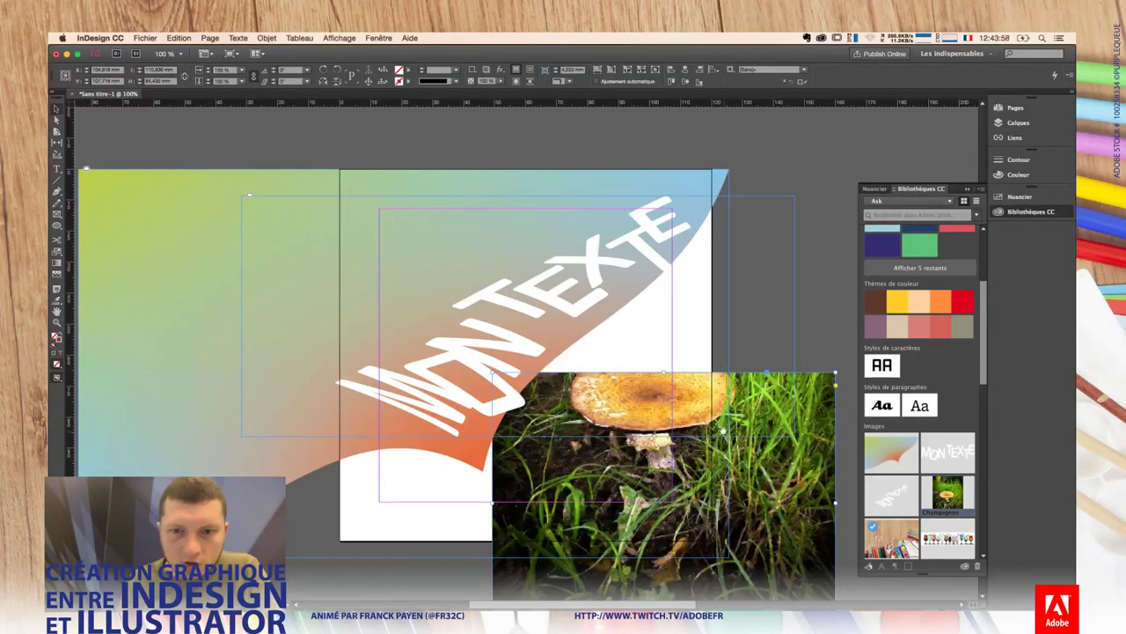
drag(662, 574, 648, 290)
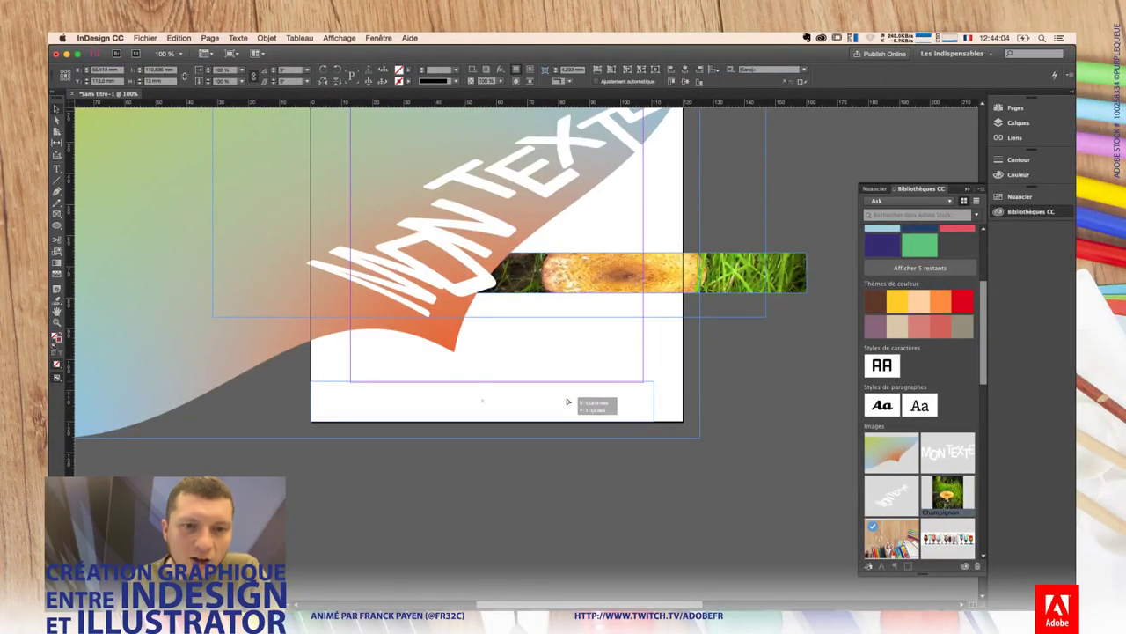
Step: Move the mushroom photo to the page bottom and crop it into a thin strip
drag(569, 390, 683, 401)
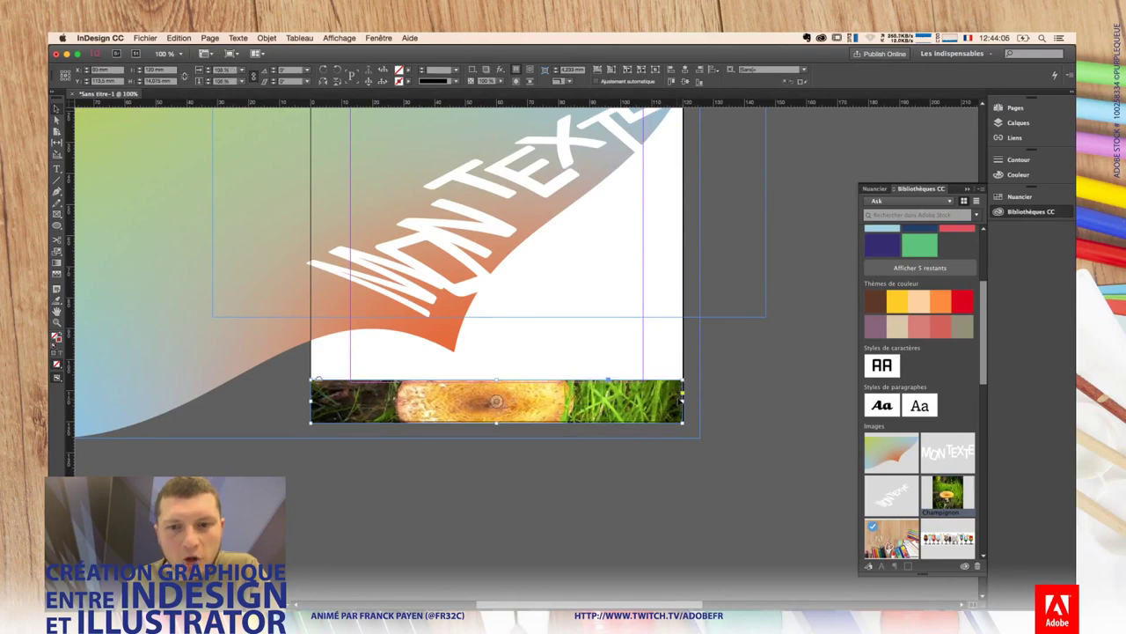
drag(528, 406, 498, 383)
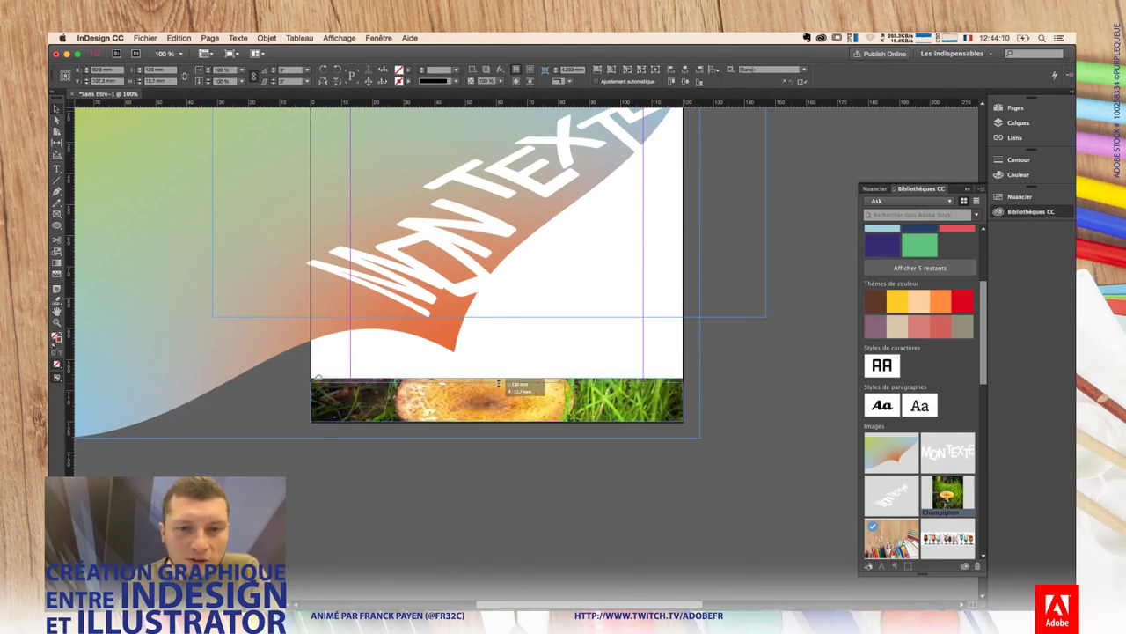
click(526, 367)
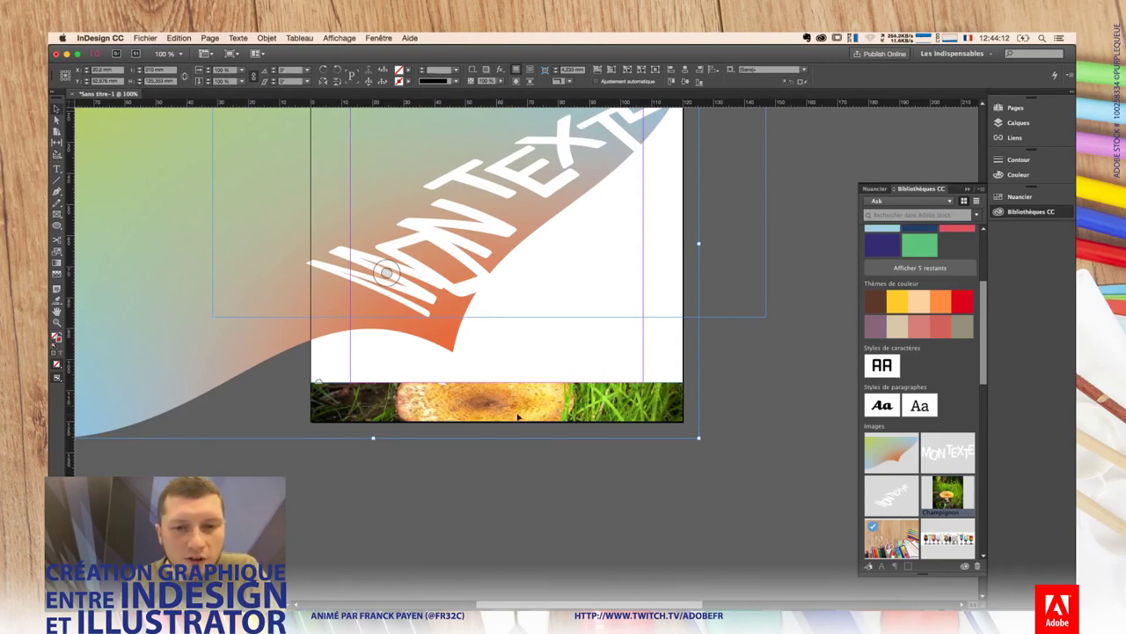
click(500, 391)
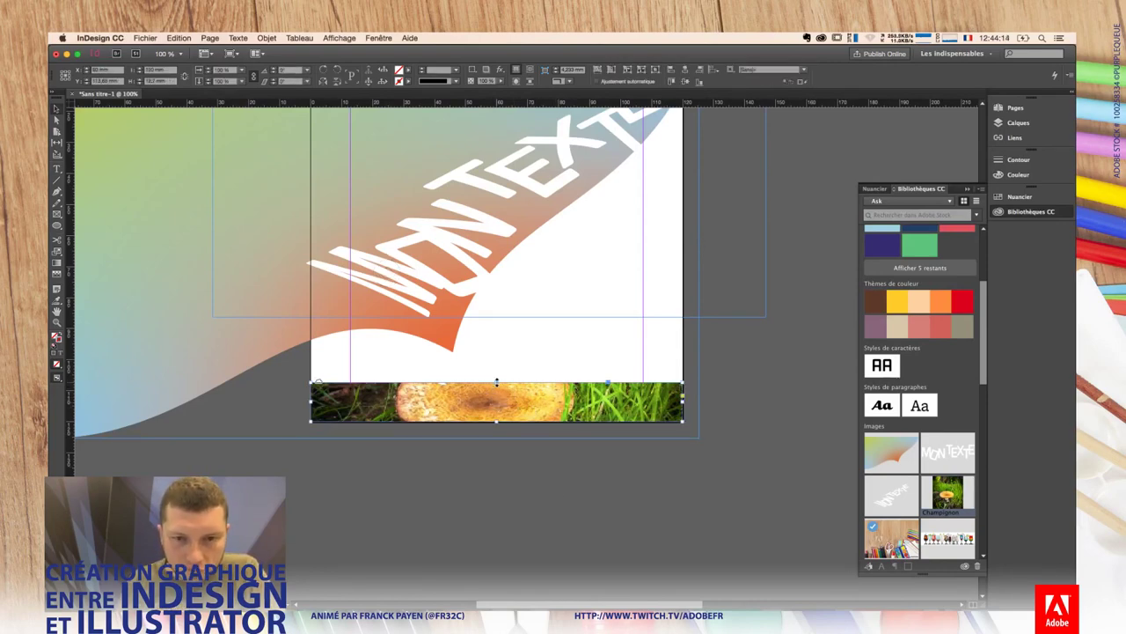
drag(497, 383, 498, 411)
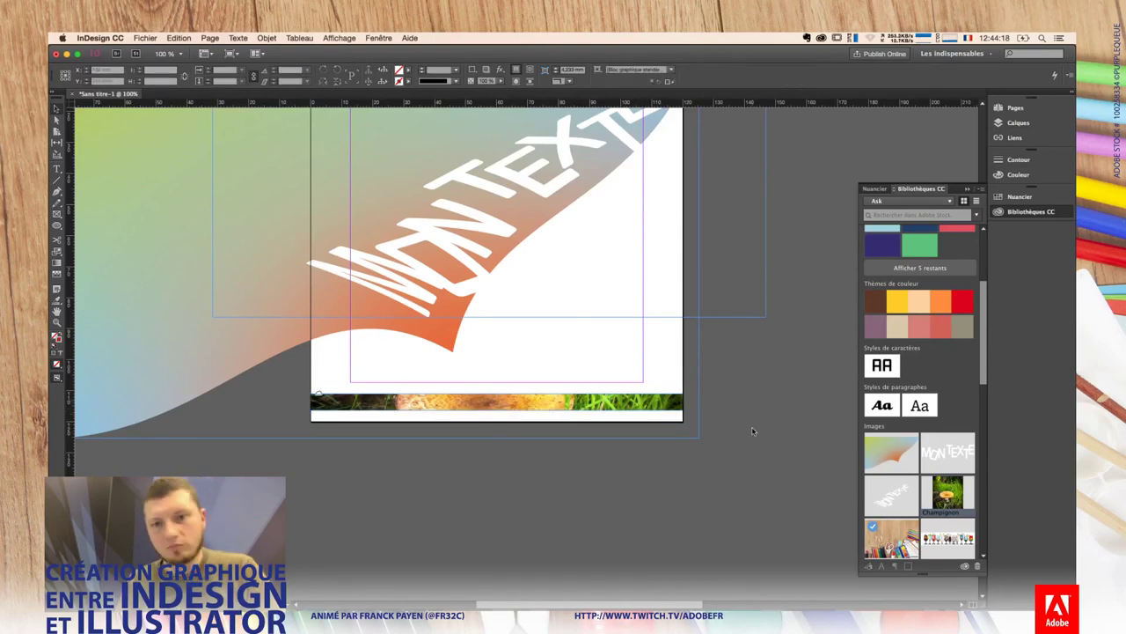
Step: In Preview mode, move the mushroom strip to the upper page's bottom, centred across its width
scroll(675, 297, down, 5)
key(w)
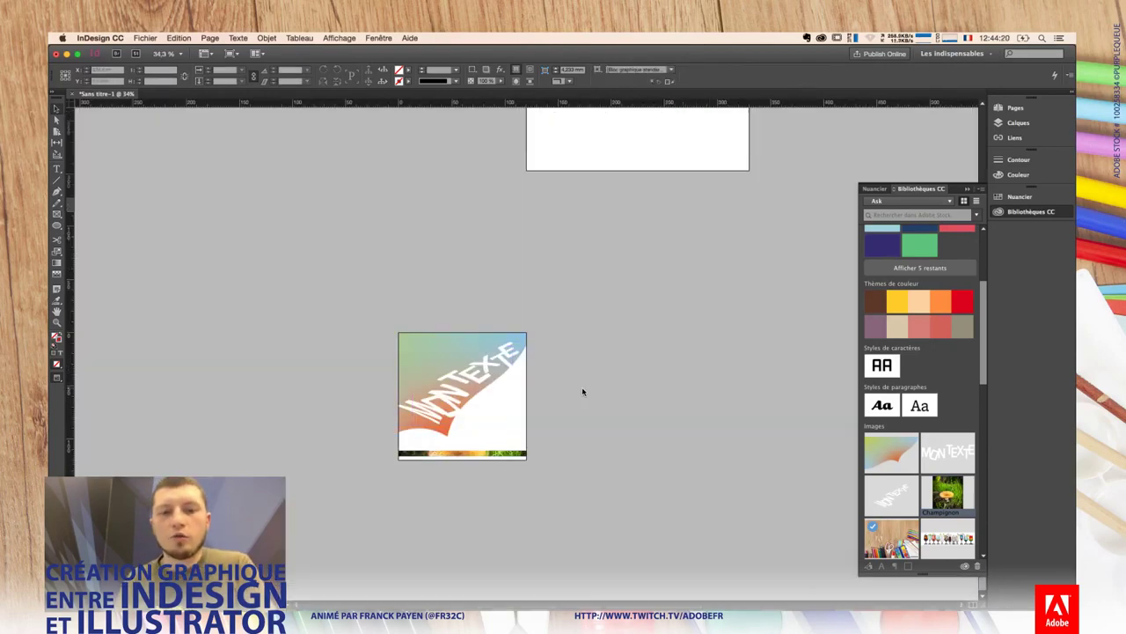
scroll(590, 317, up, 3)
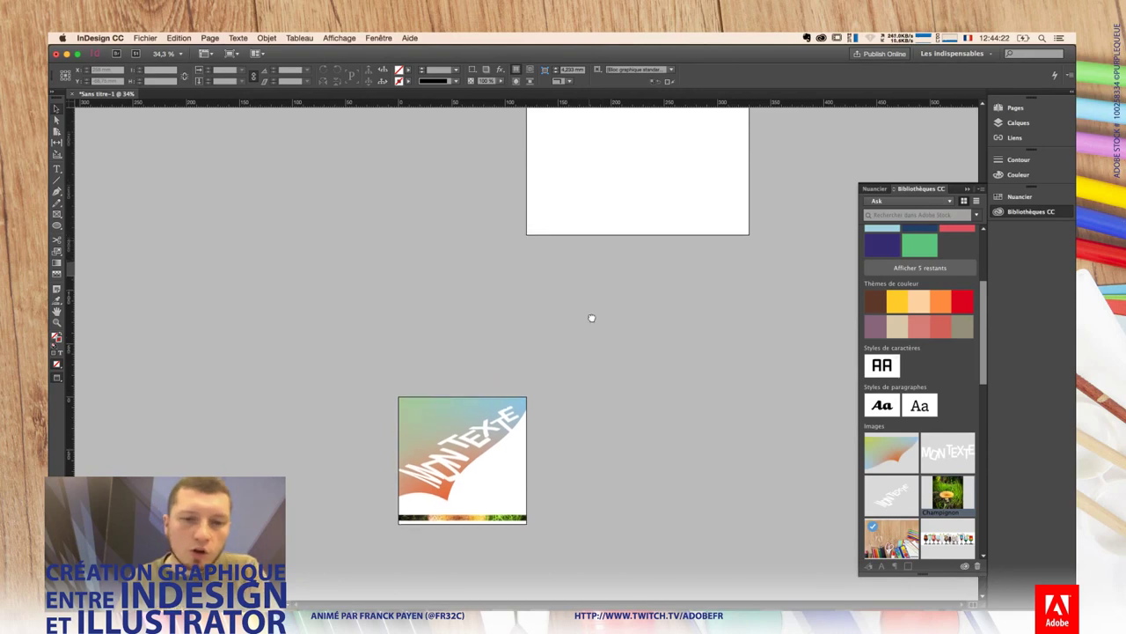
scroll(525, 314, down, 3)
click(484, 442)
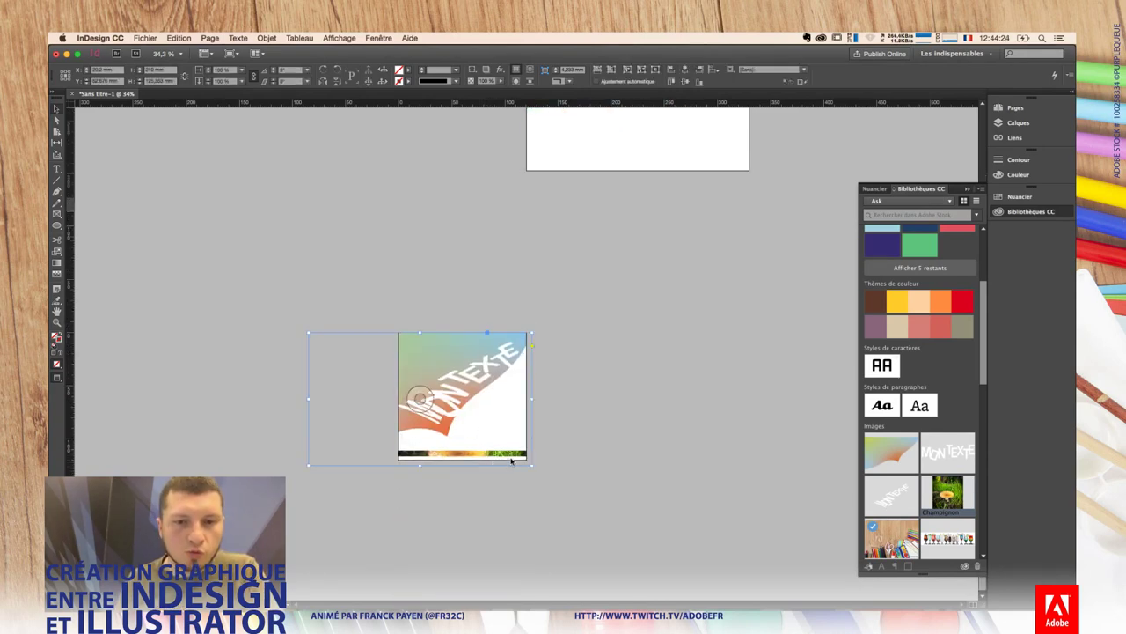
click(589, 185)
drag(589, 185, 587, 287)
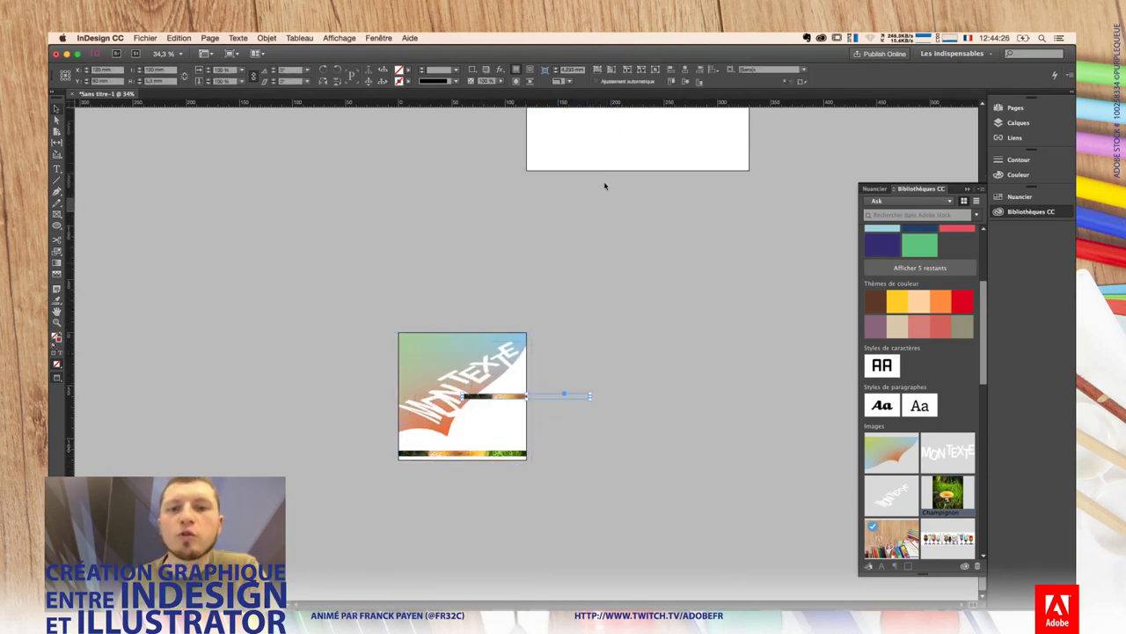
scroll(587, 287, up, 2)
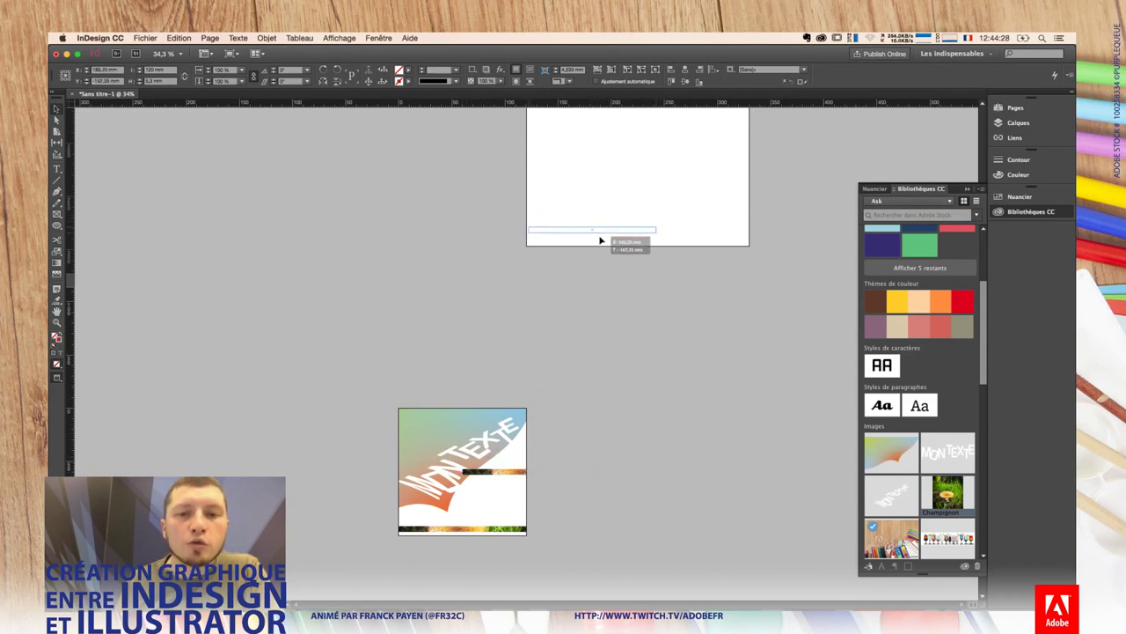
mouse_move(586, 287)
mouse_down()
mouse_move(609, 234)
mouse_move(661, 244)
mouse_move(749, 238)
mouse_up()
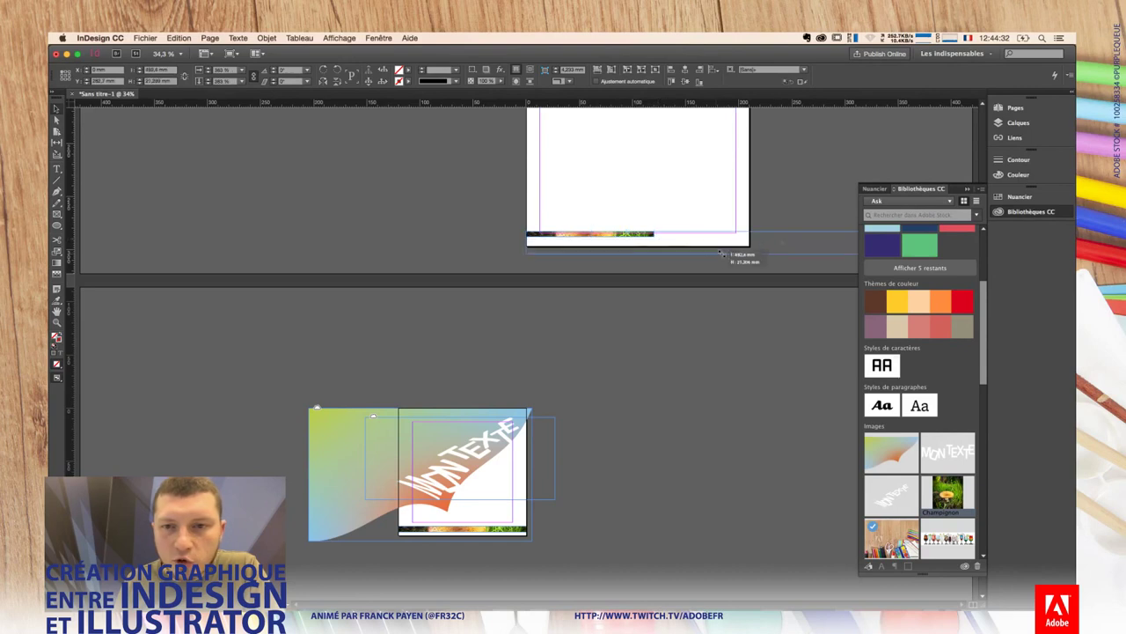
click(767, 263)
drag(605, 242, 609, 245)
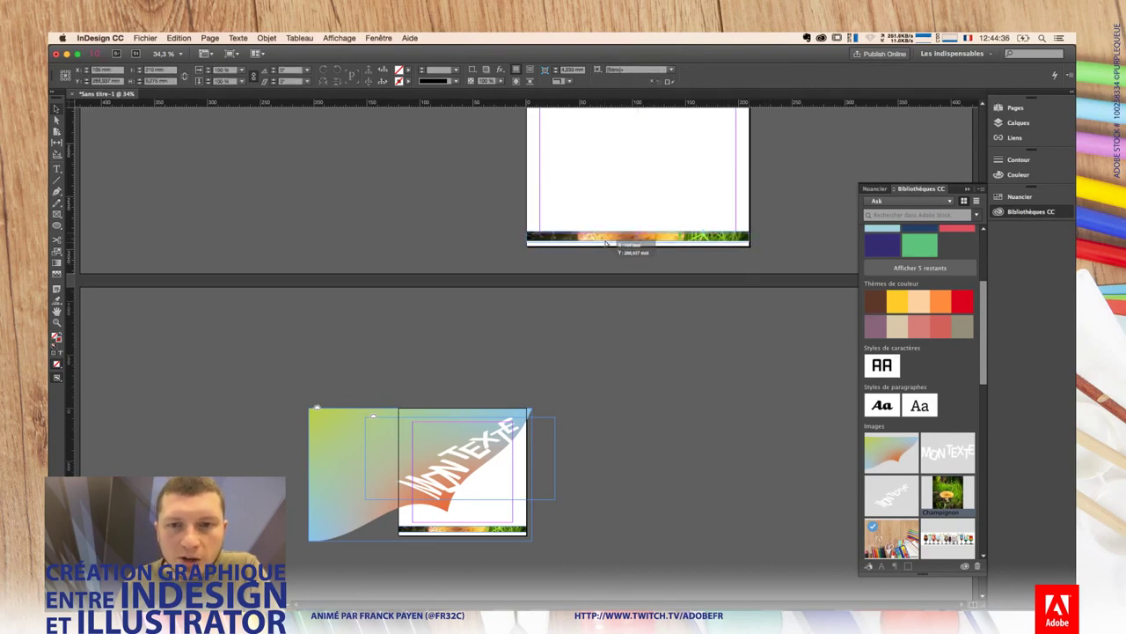
Step: Try to edit the Champignon library image and dismiss the cannot-edit alert
scroll(754, 293, up, 4)
scroll(709, 302, up, 1)
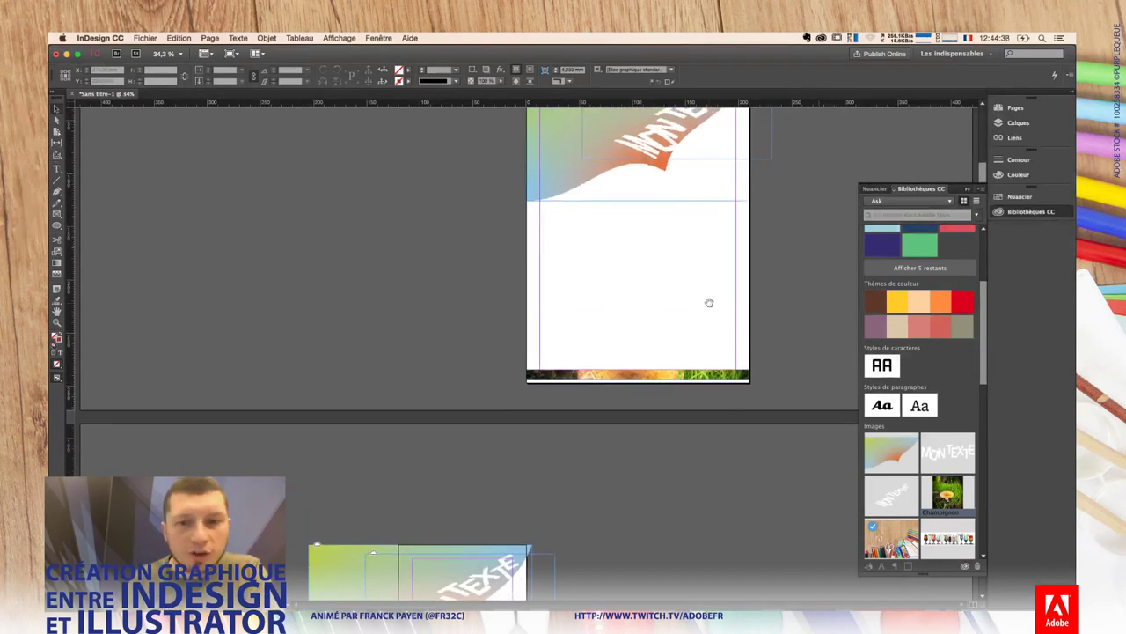
scroll(731, 392, down, 1)
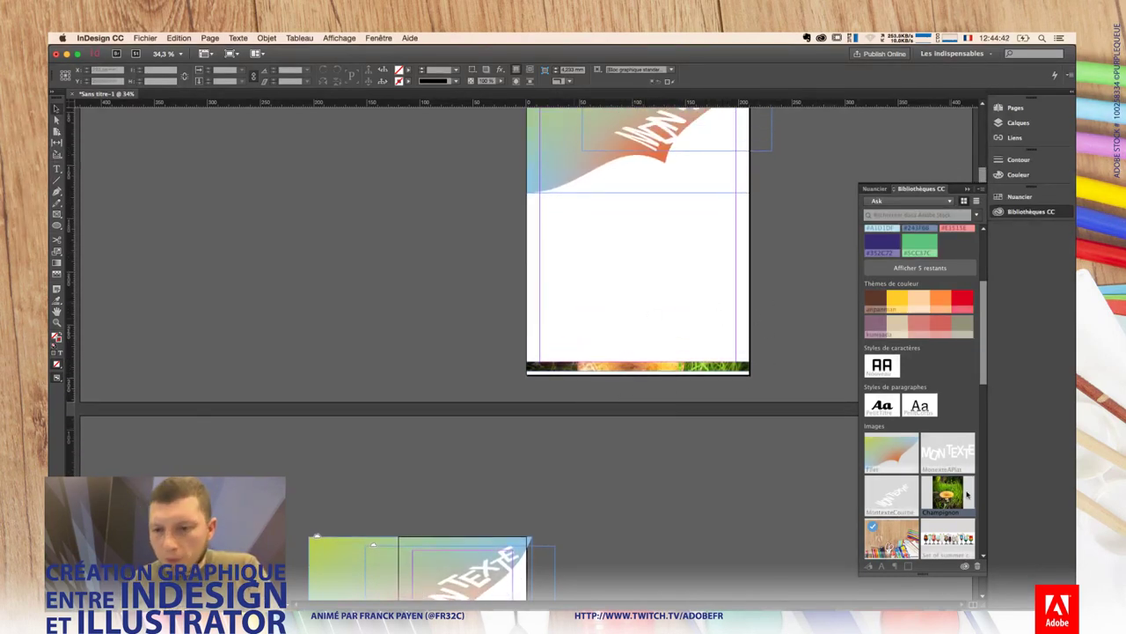
double_click(950, 498)
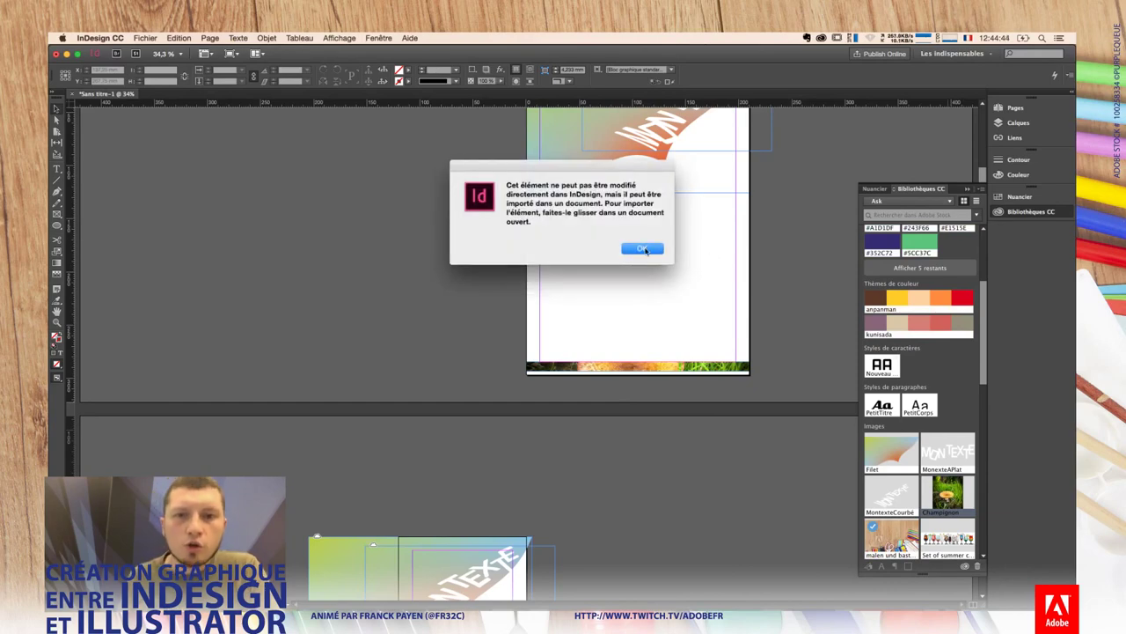
click(641, 250)
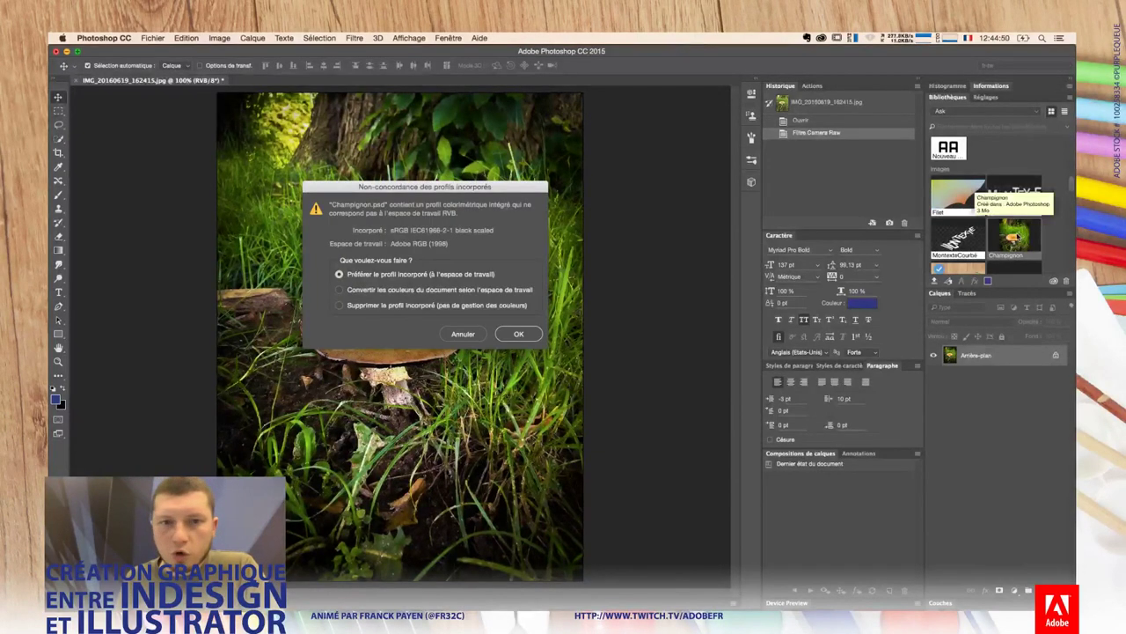
Step: Open Champignon.psd keeping its embedded profile and brighten it with a Curves adjustment layer
click(518, 333)
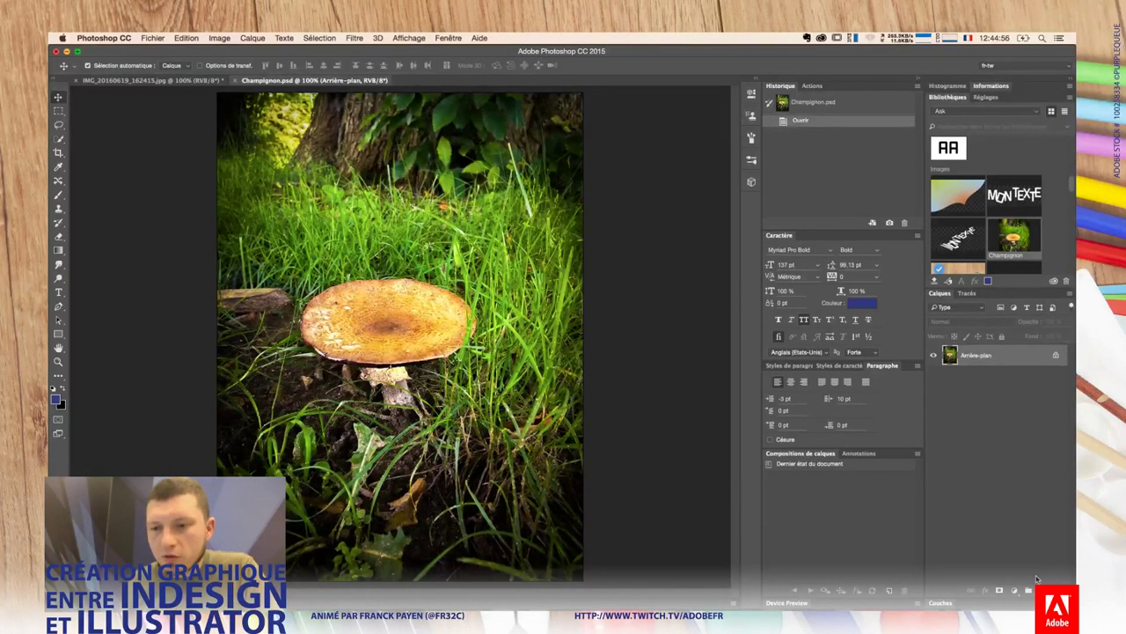
click(1012, 590)
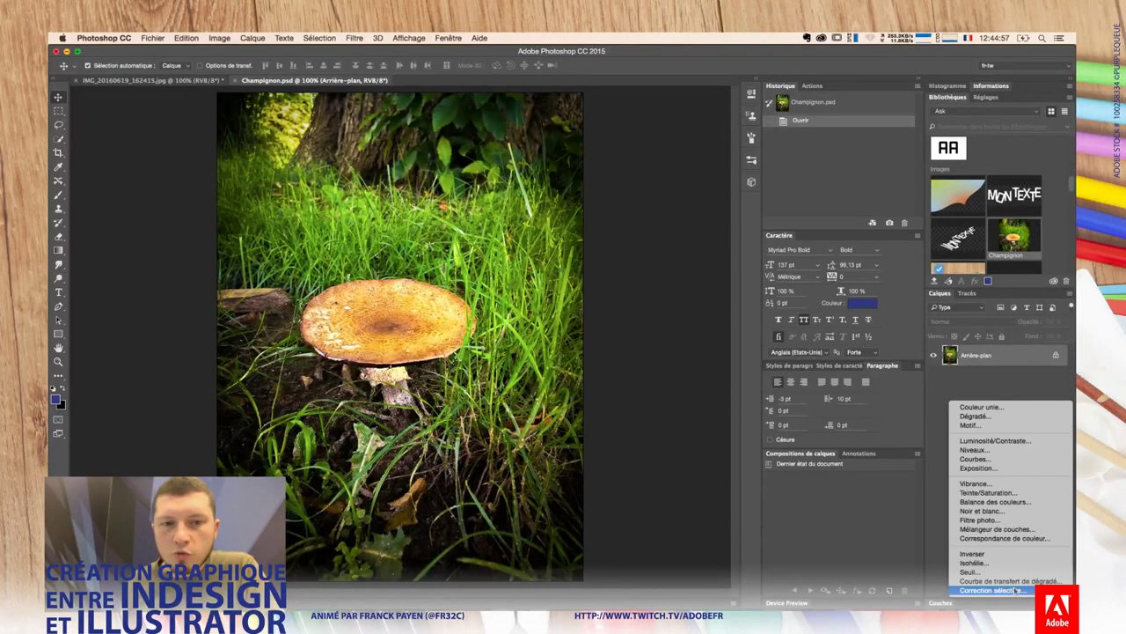
click(984, 459)
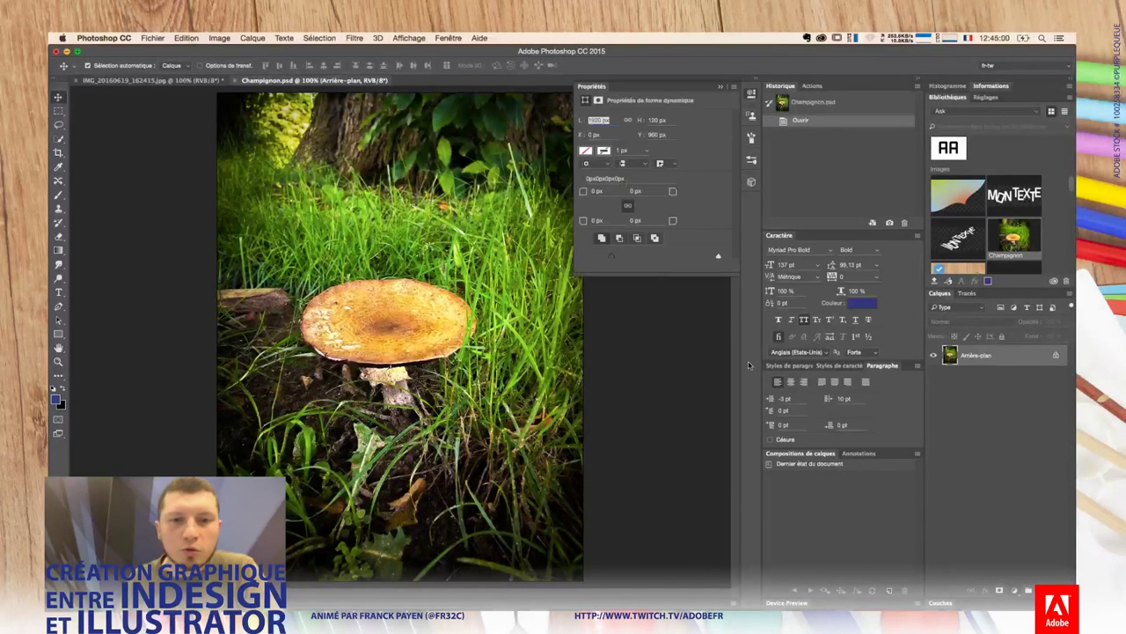
mouse_move(717, 143)
mouse_down()
mouse_move(729, 181)
mouse_move(669, 144)
mouse_move(717, 143)
mouse_up()
drag(672, 196, 654, 187)
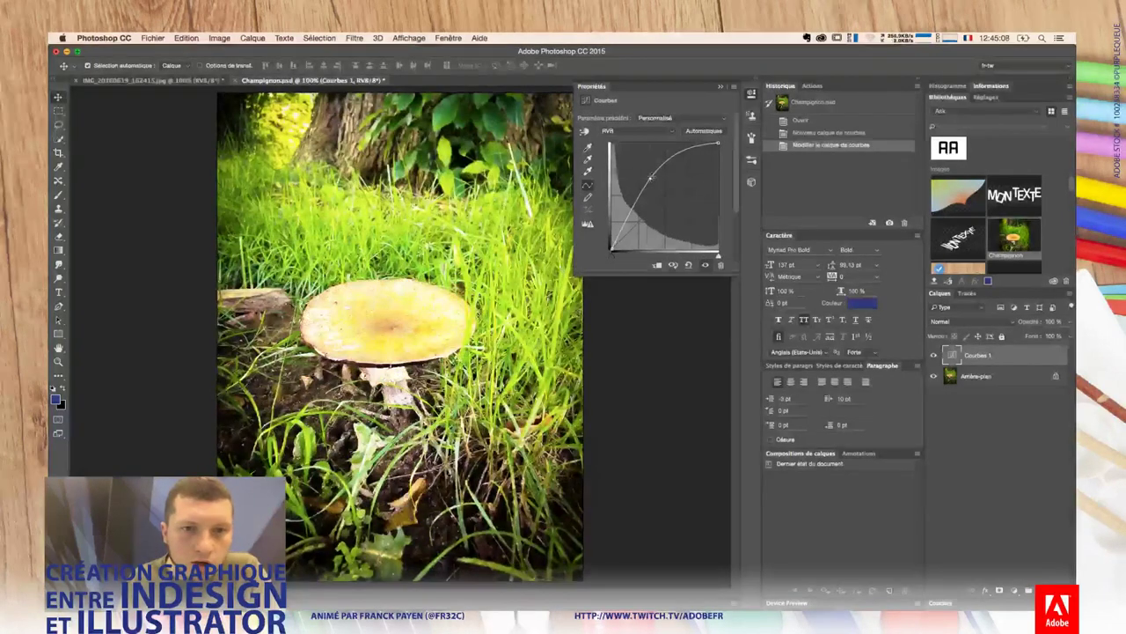
drag(694, 154, 692, 148)
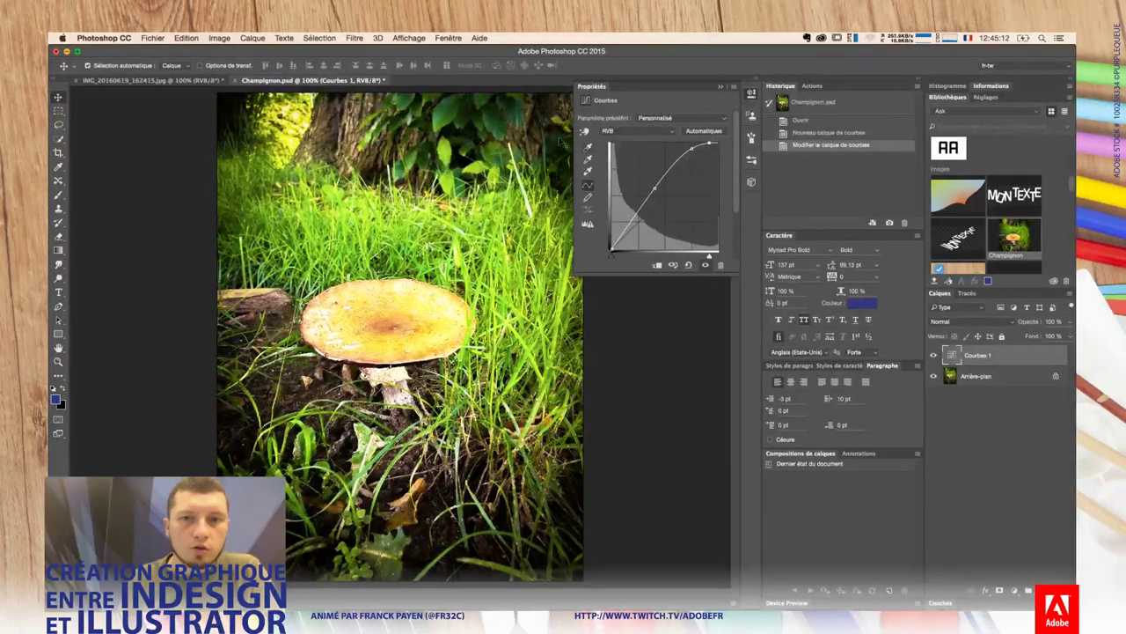
click(584, 131)
drag(509, 264, 505, 229)
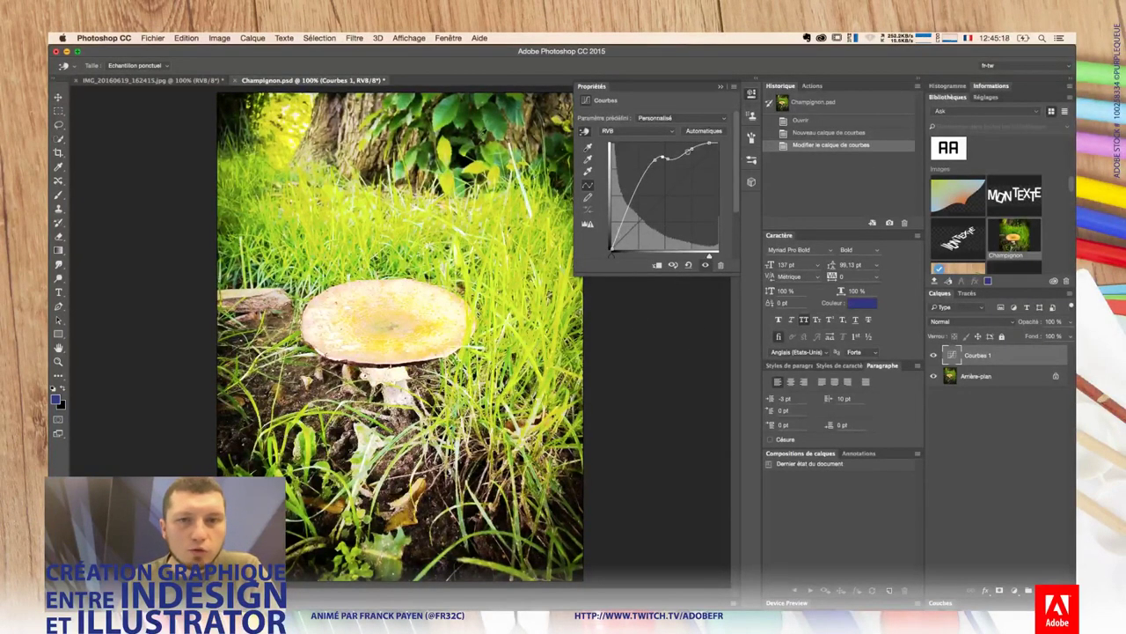
Step: Close the Curves properties and switch between the open Adobe applications
click(720, 86)
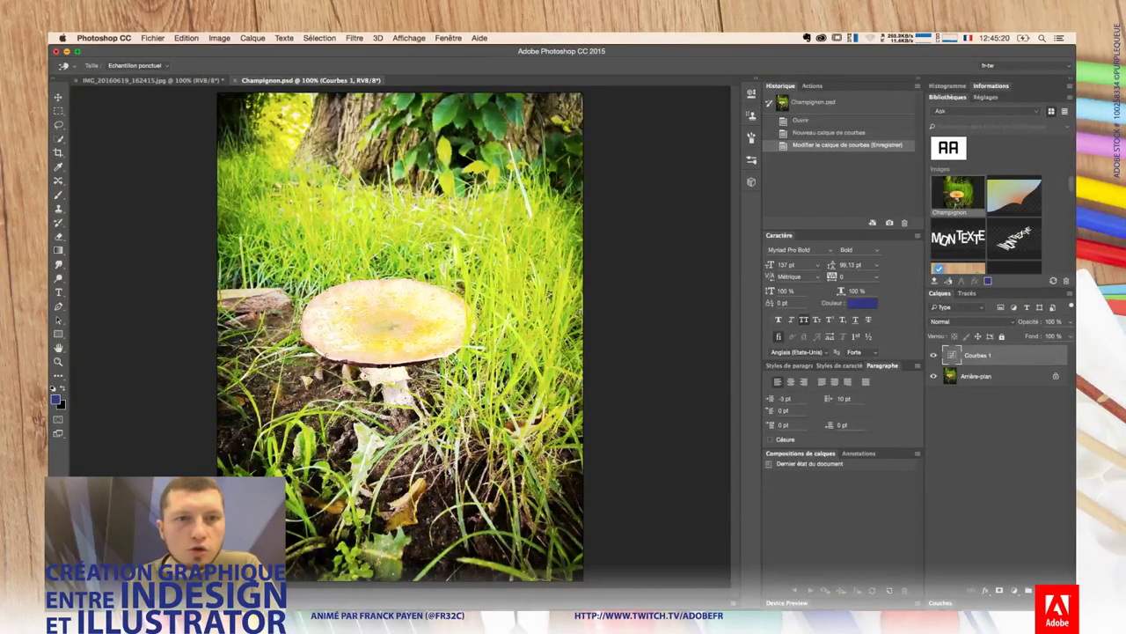
drag(958, 191, 449, 186)
click(264, 228)
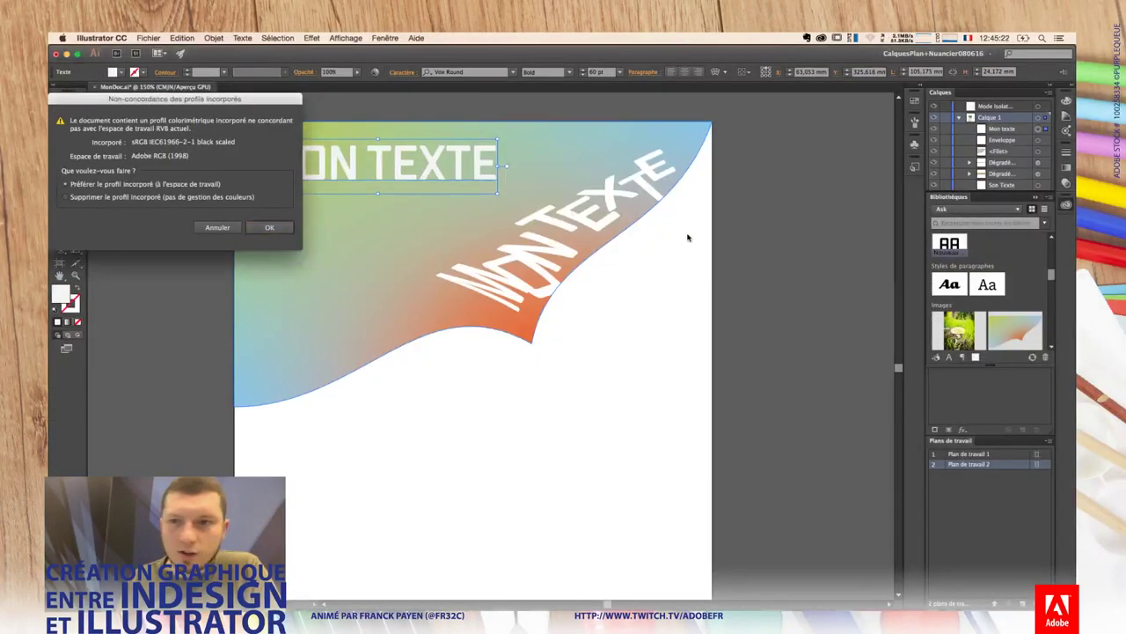
click(264, 227)
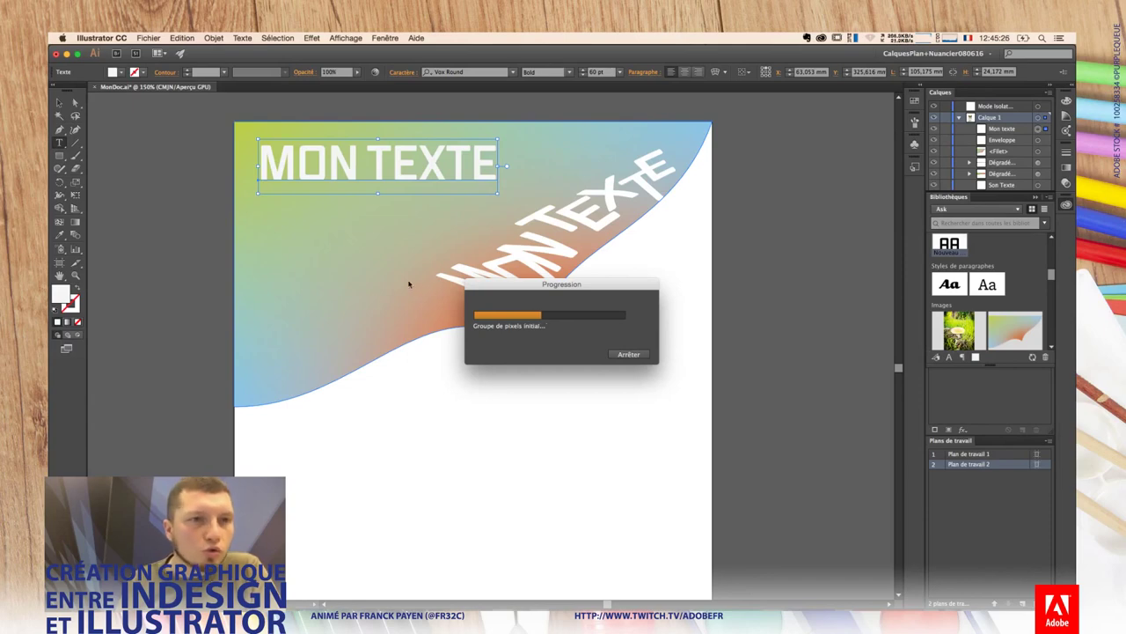
key(super+Tab)
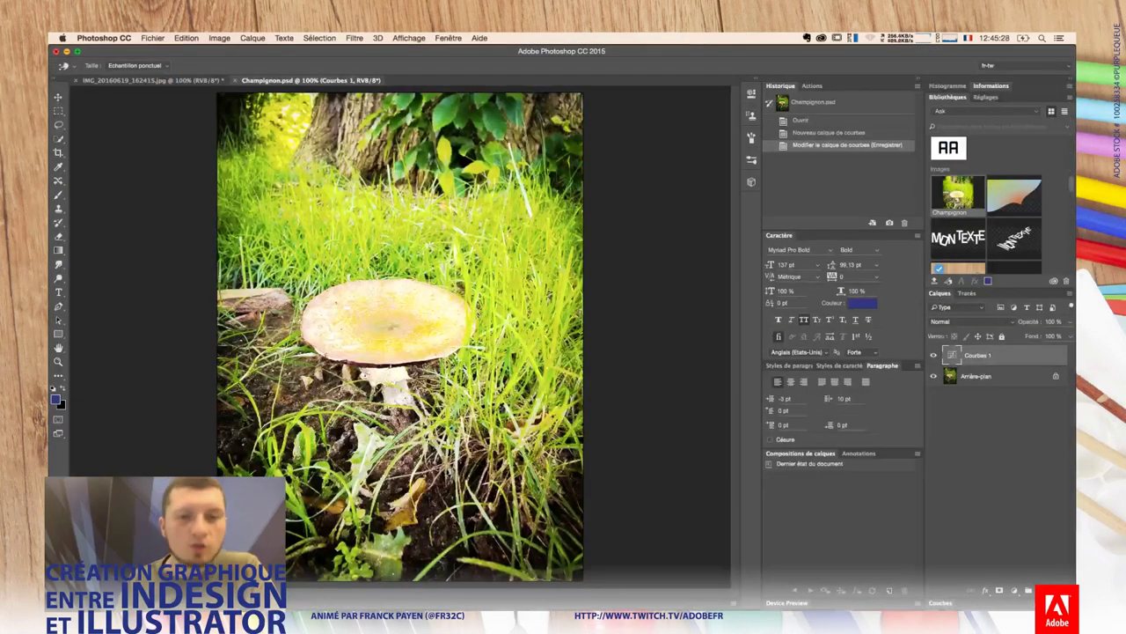
Step: In InDesign, update the modified Champignon.psd link from the Links panel in Preview mode
key(super+Tab)
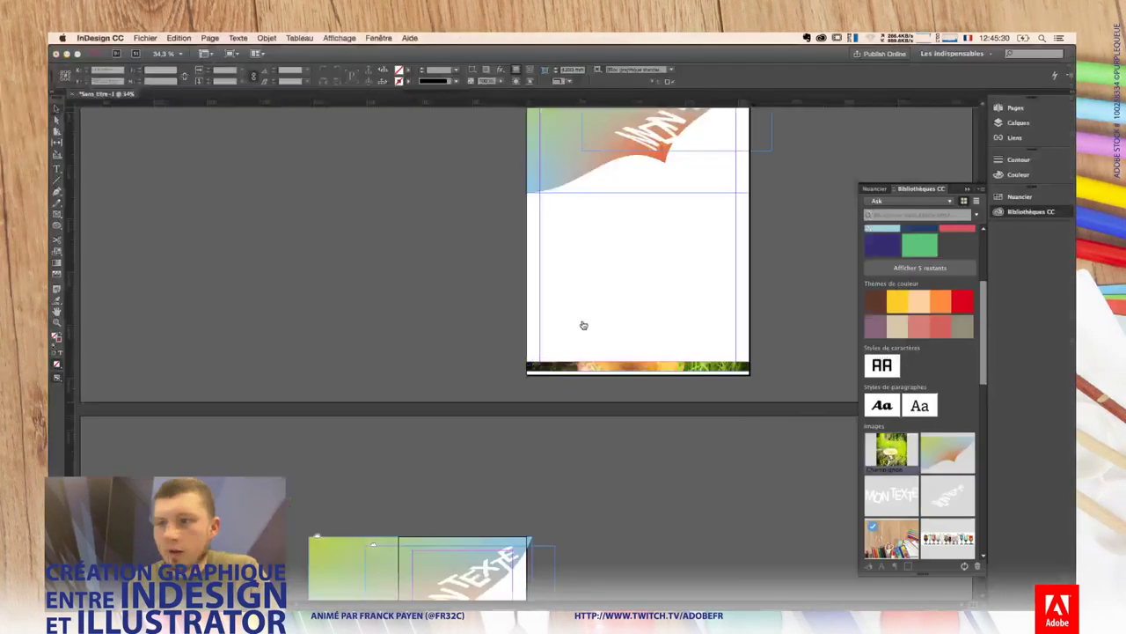
scroll(707, 402, down, 3)
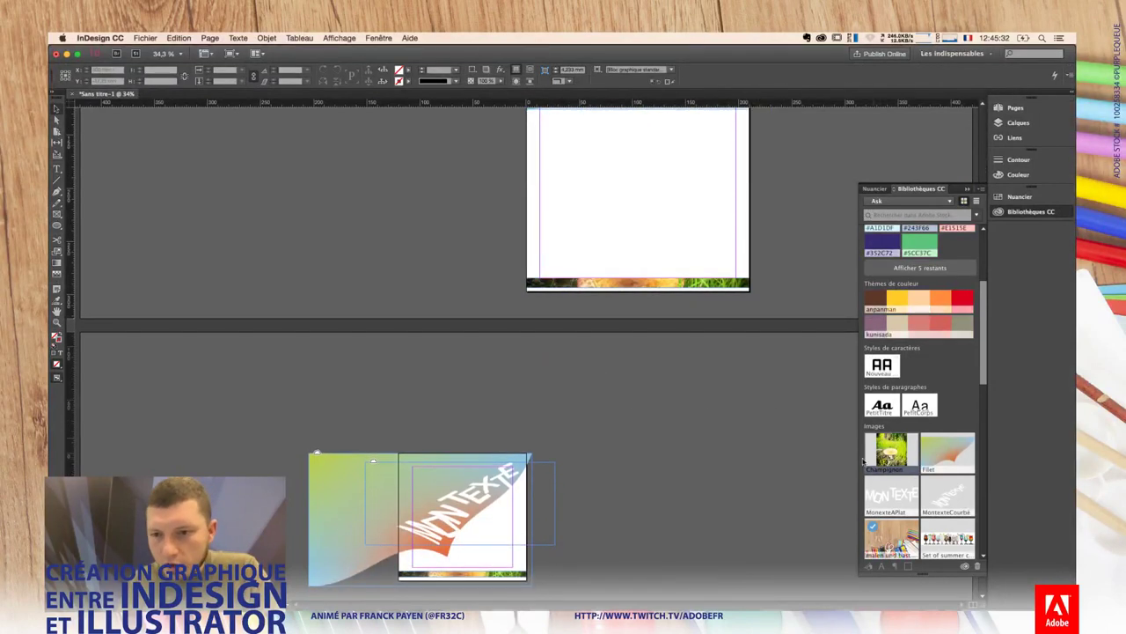
click(717, 284)
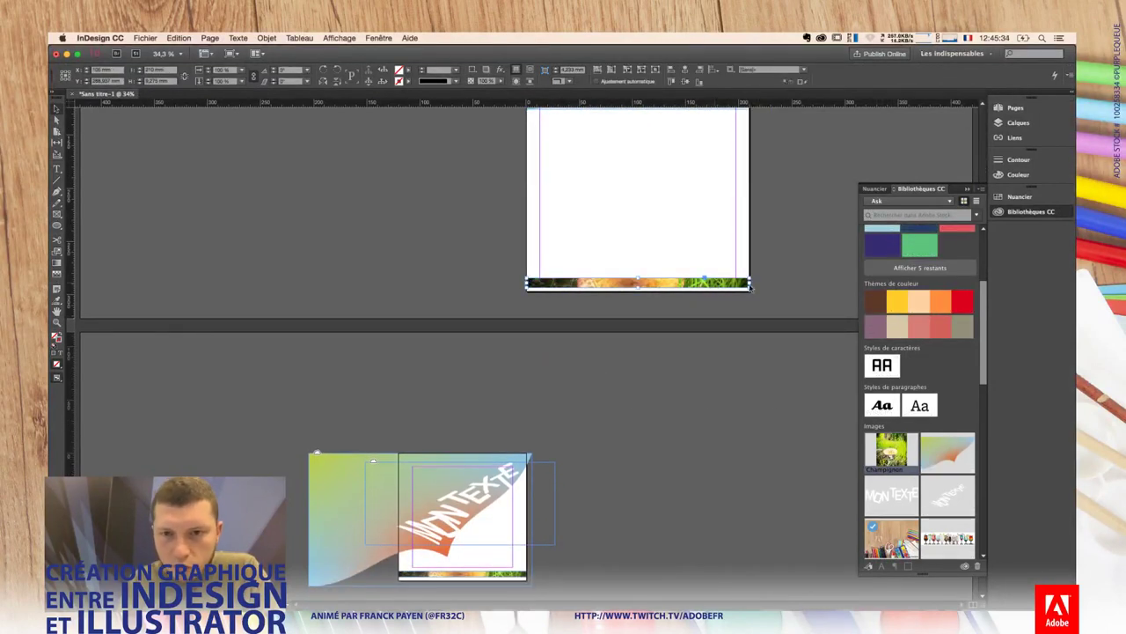
key(w)
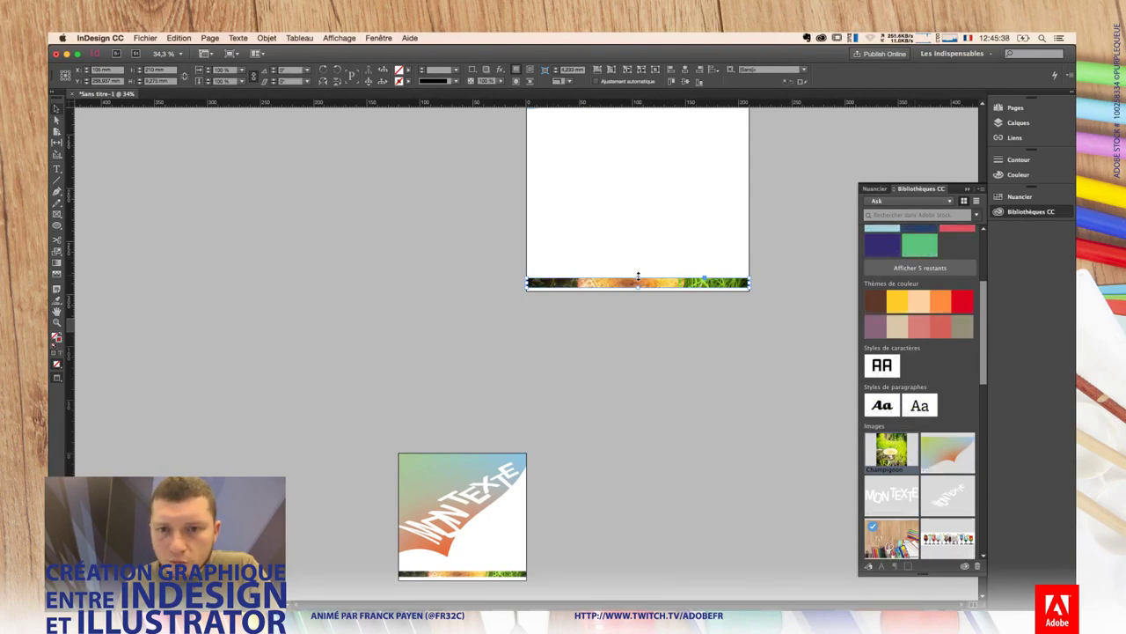
click(1012, 137)
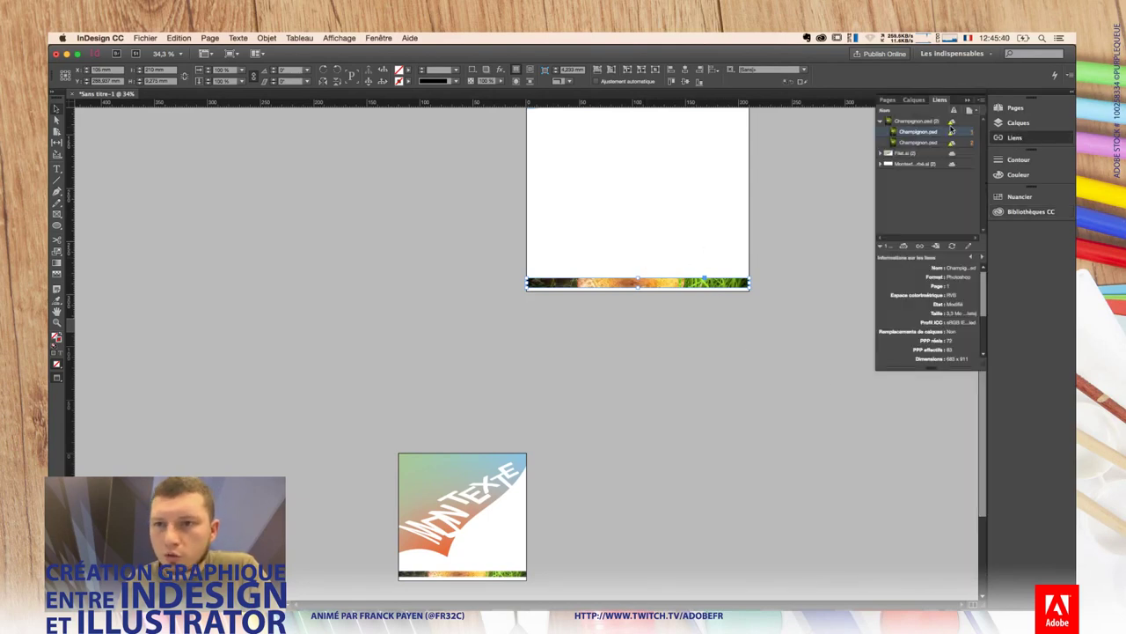
click(948, 123)
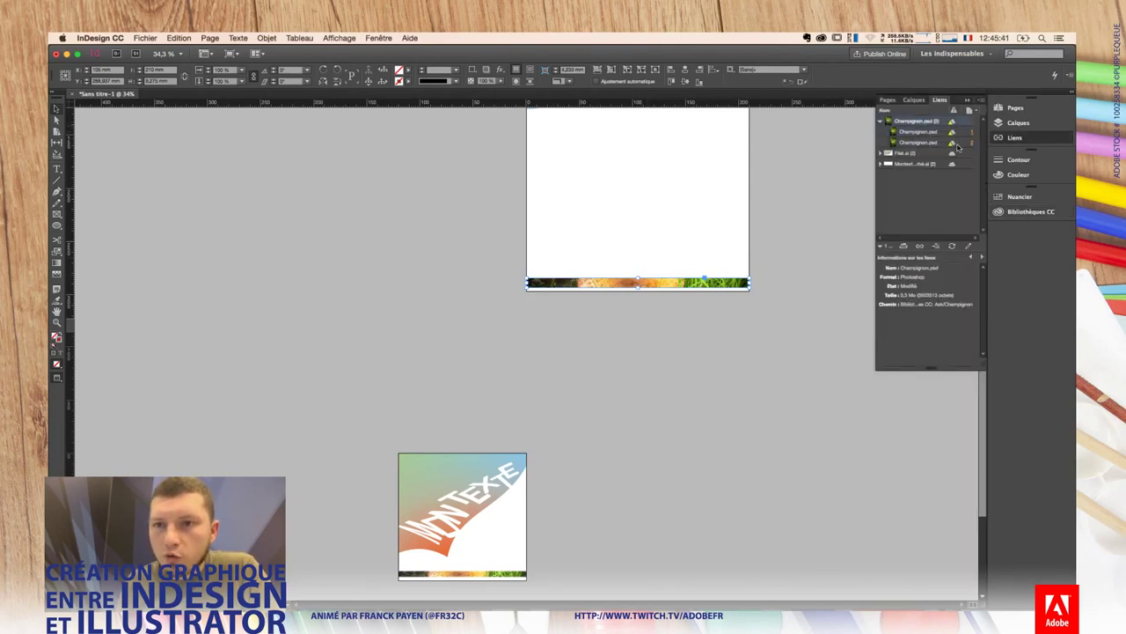
click(952, 247)
click(623, 520)
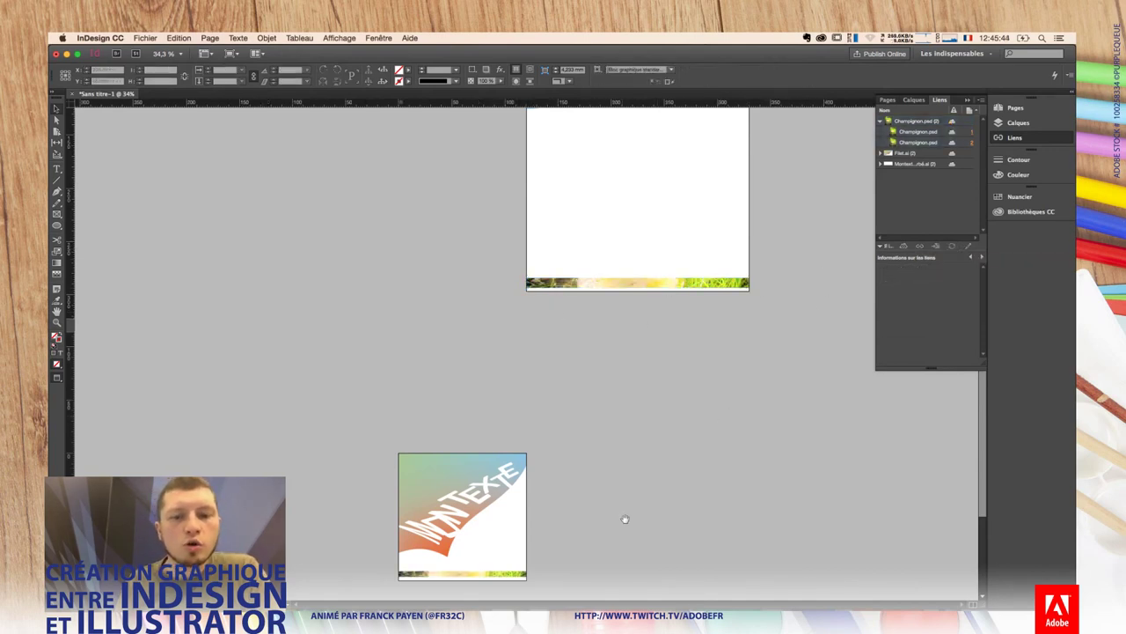
scroll(616, 484, down, 2)
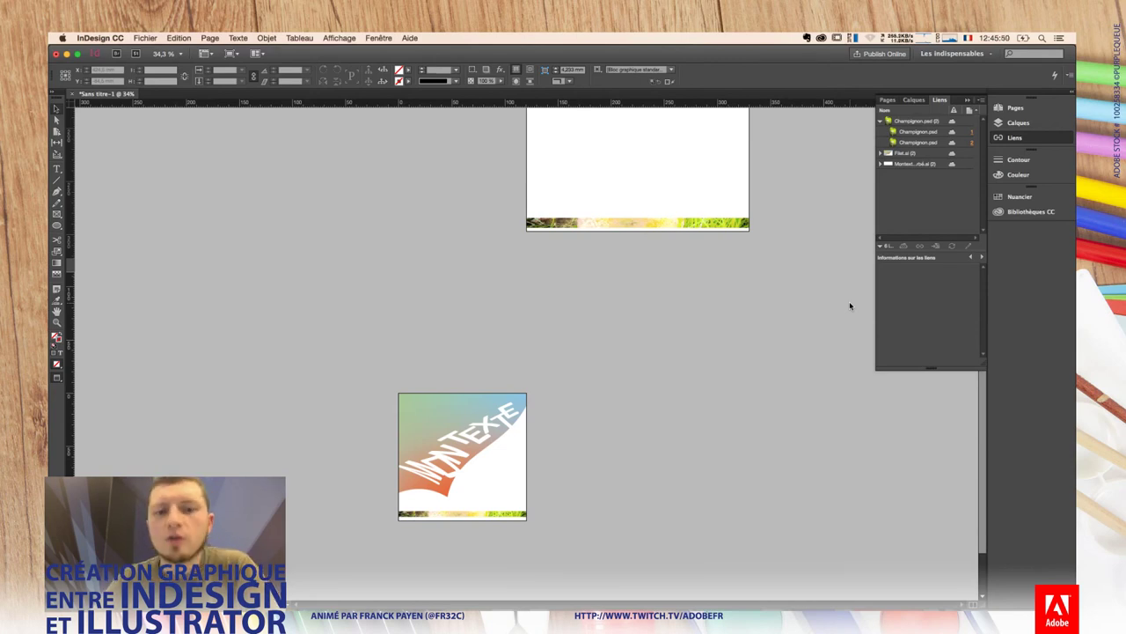
scroll(673, 246, up, 3)
scroll(664, 299, up, 2)
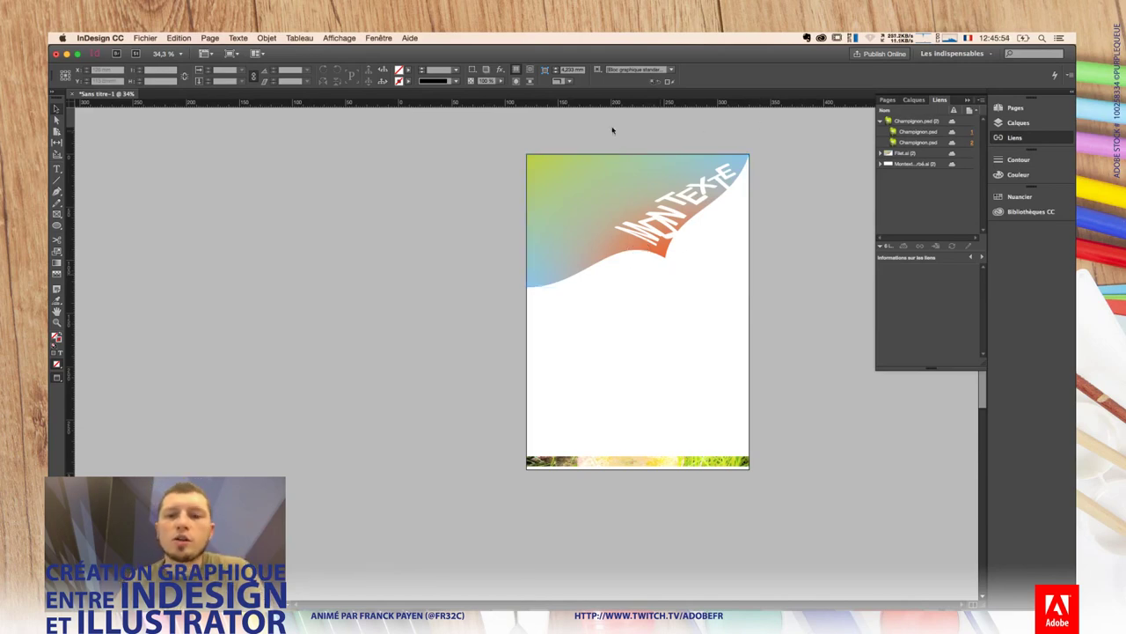
Step: Select the header wave artwork on the tall page and show the Pages panel
drag(575, 131, 798, 505)
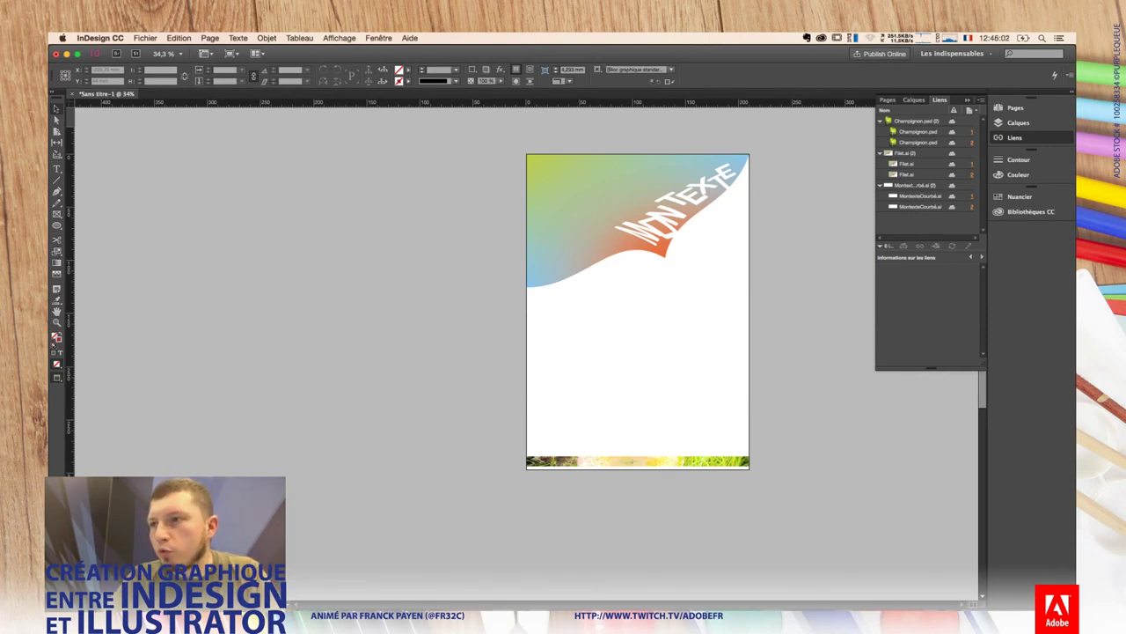
key(super+shift+d)
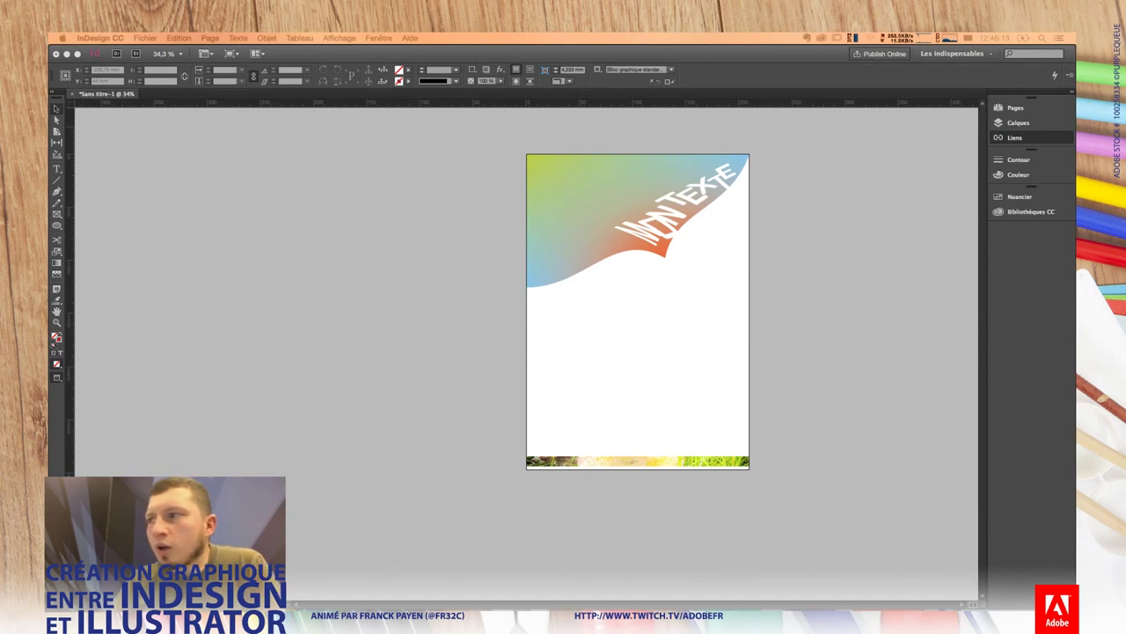
click(573, 287)
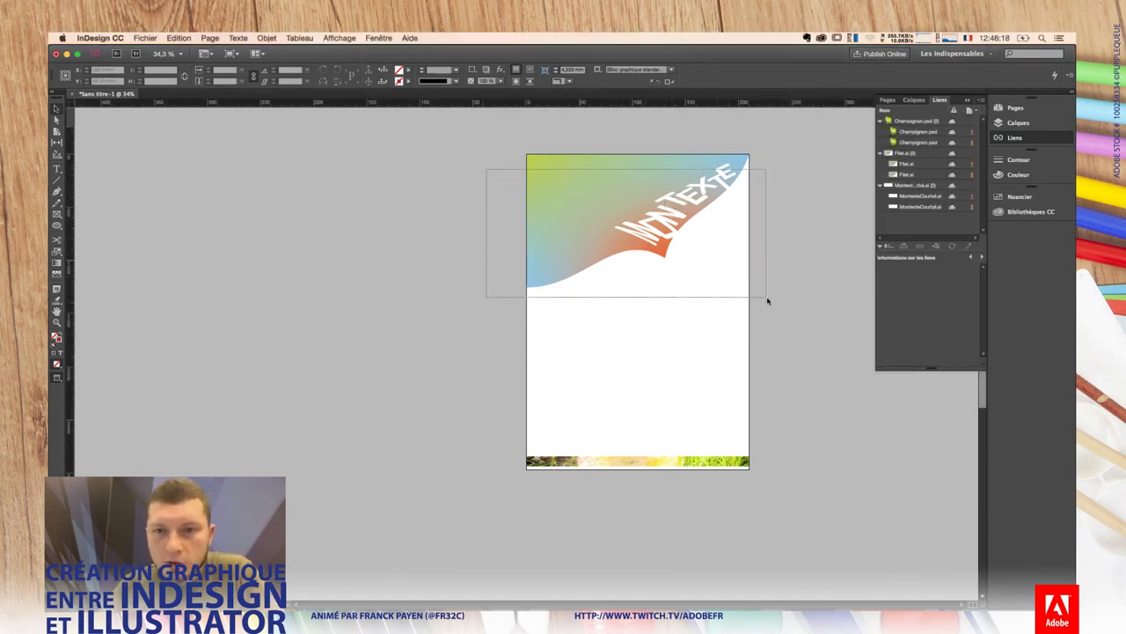
drag(486, 170, 766, 296)
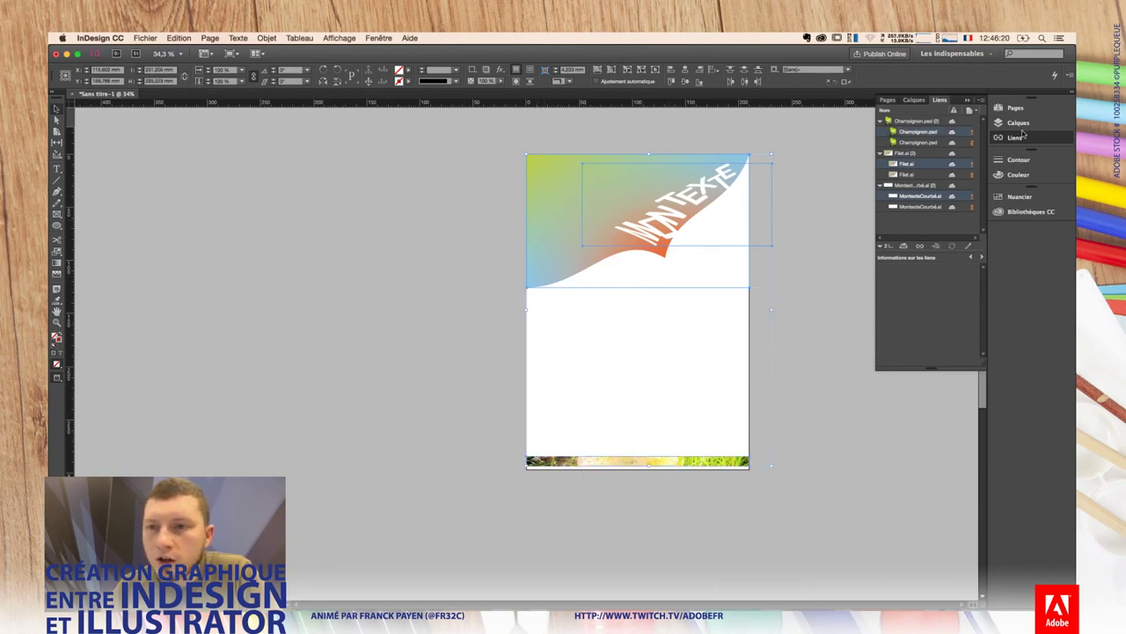
click(1016, 107)
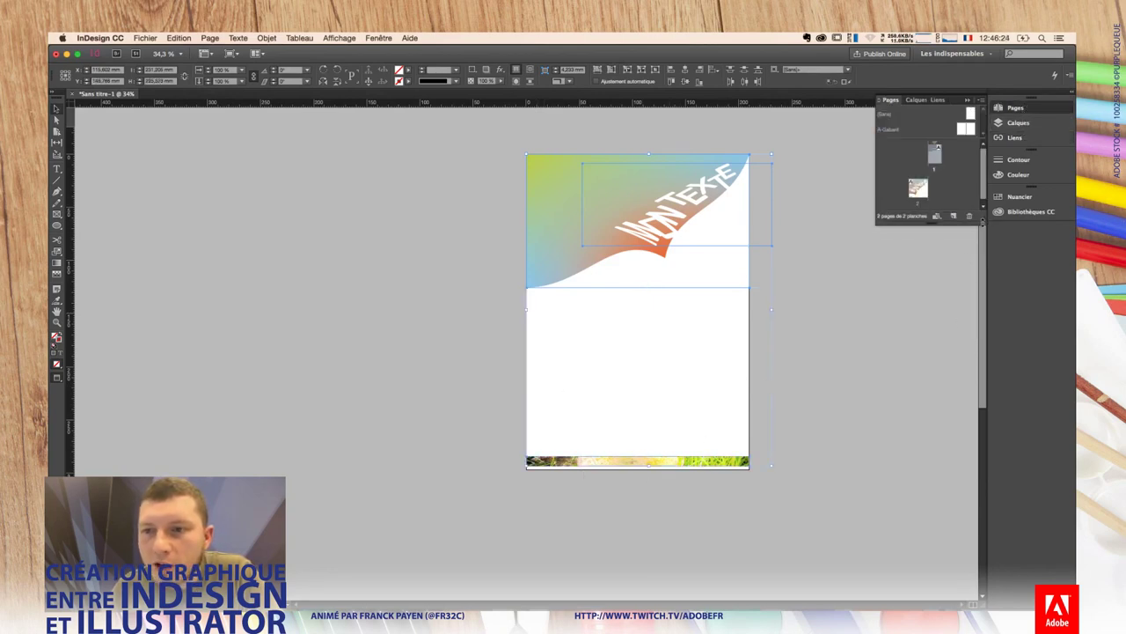
Step: Add new pages, including pages 4 and 5 based on the B-Gabarit master
drag(982, 221, 982, 356)
double_click(972, 129)
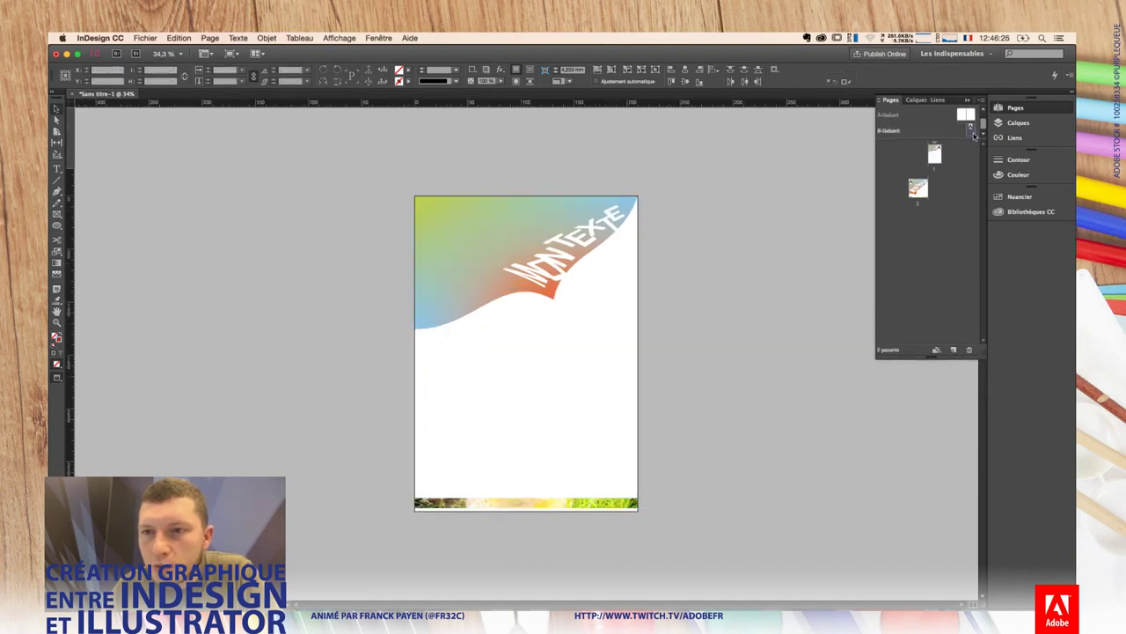
key(ctrl+0)
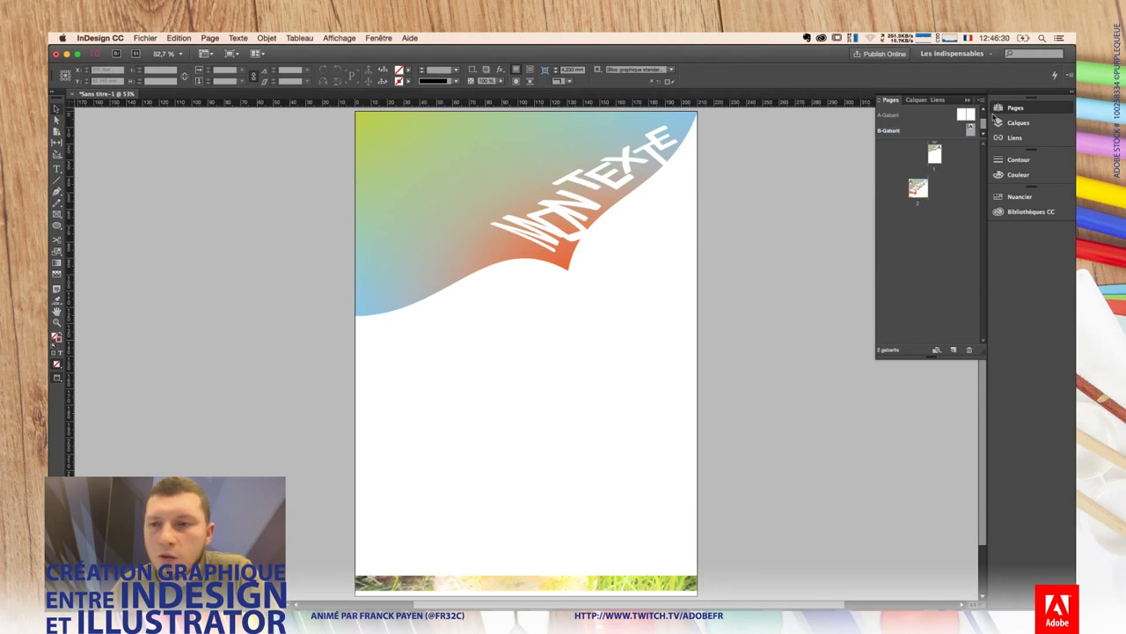
key(ctrl+shift+p)
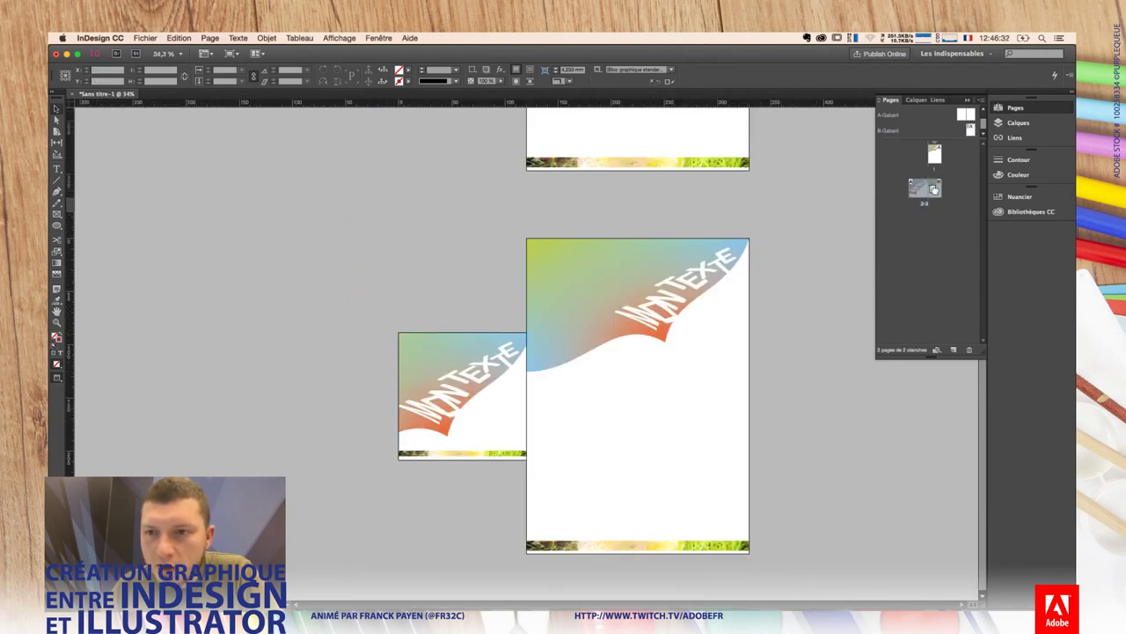
drag(971, 128, 951, 218)
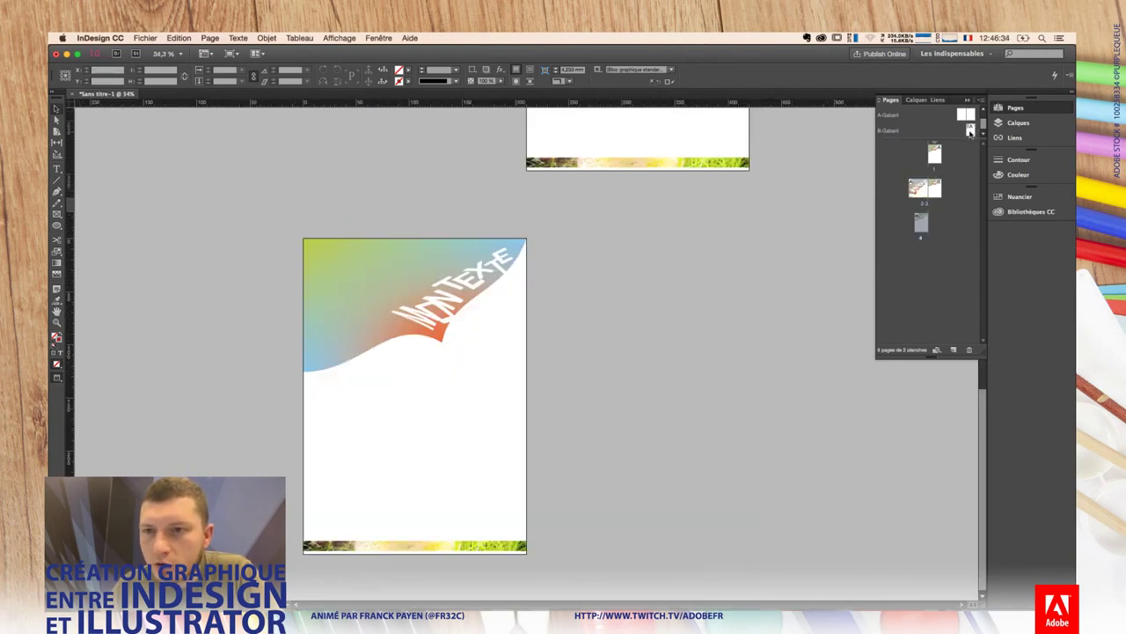
drag(970, 130, 942, 220)
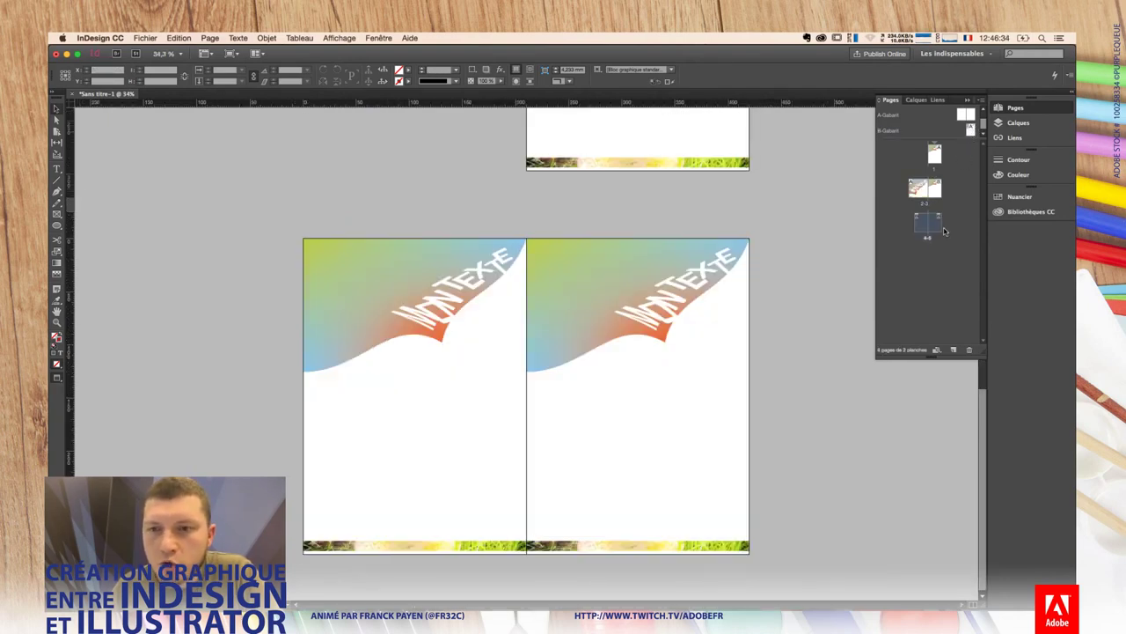
Step: Turn off Pages en vis-à-vis in Document Setup, then fit page 3 in the window
click(144, 38)
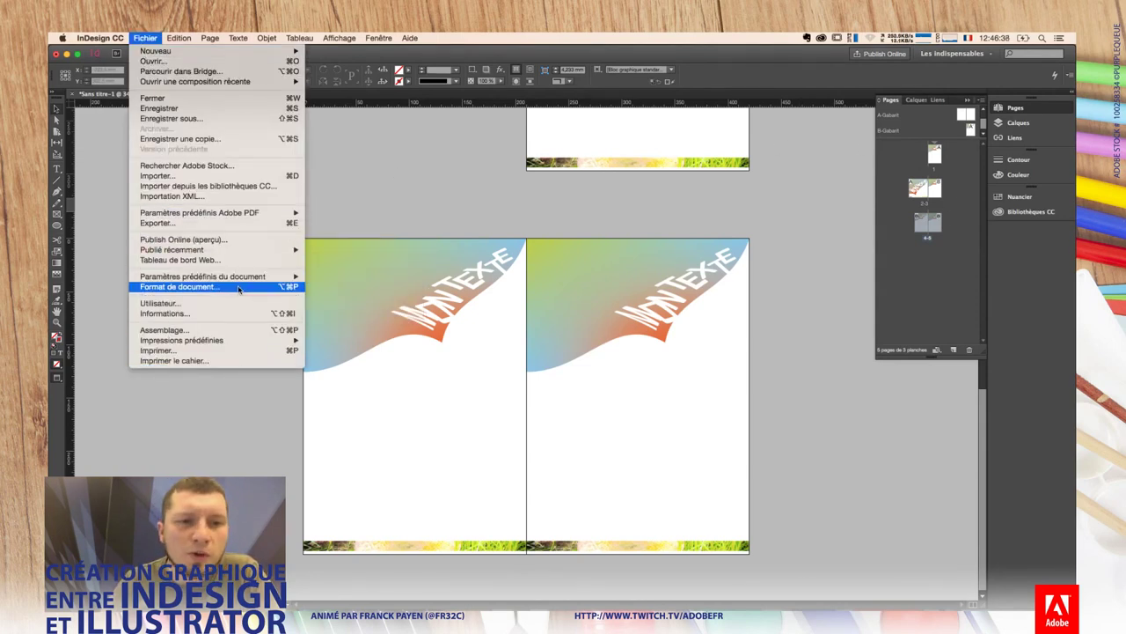
click(237, 288)
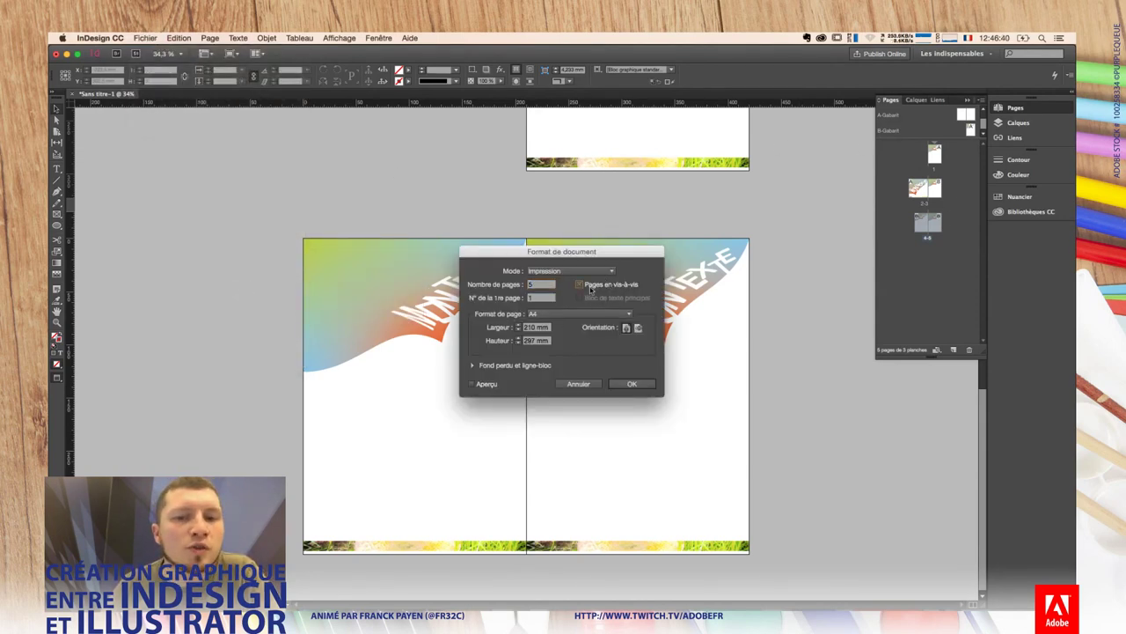
click(632, 384)
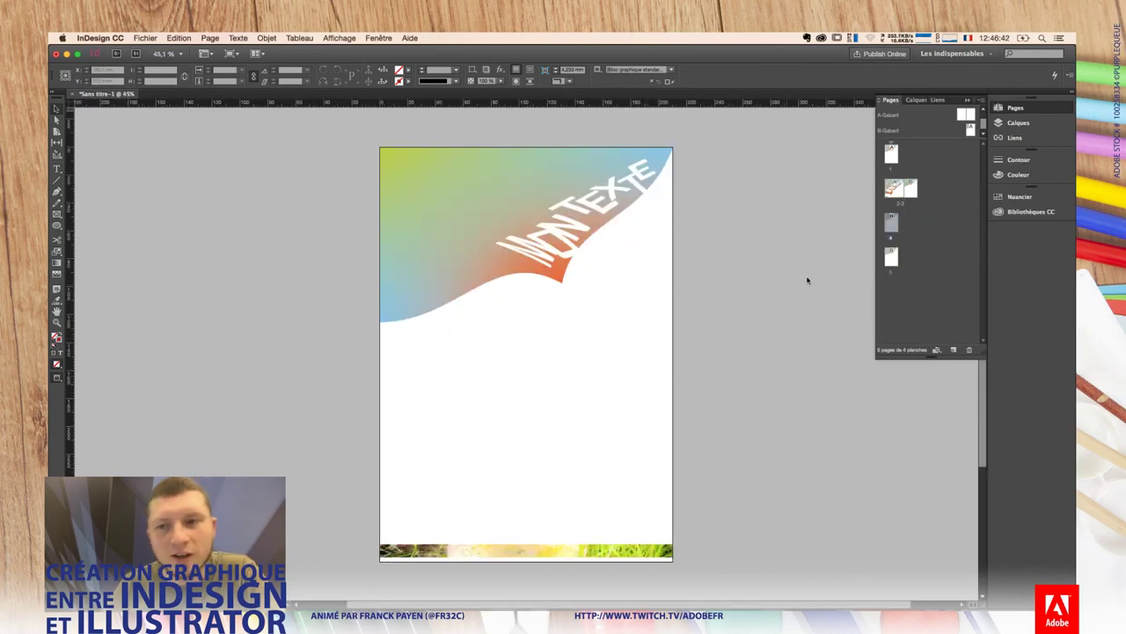
mouse_move(910, 201)
mouse_down()
mouse_move(923, 209)
mouse_move(922, 188)
mouse_up()
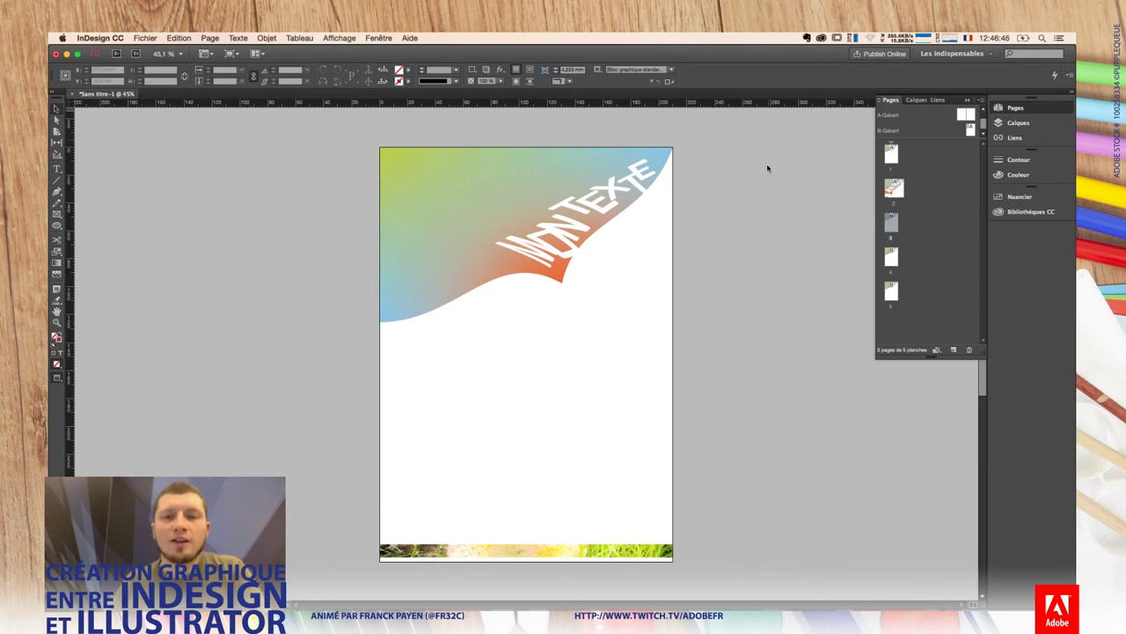
key(ctrl+0)
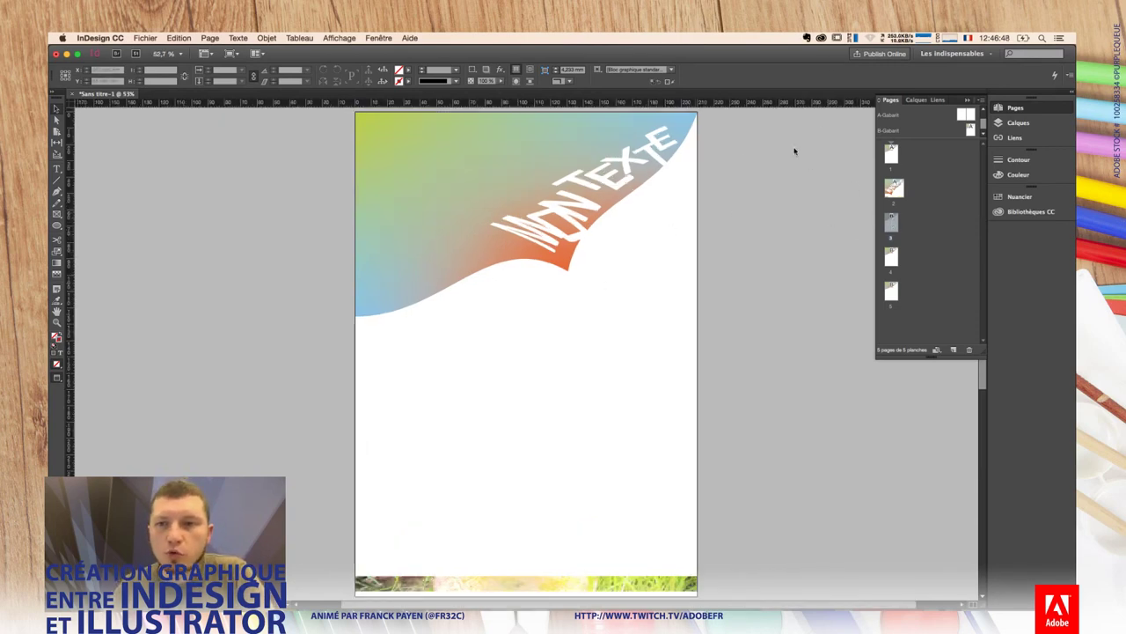
drag(645, 341, 563, 227)
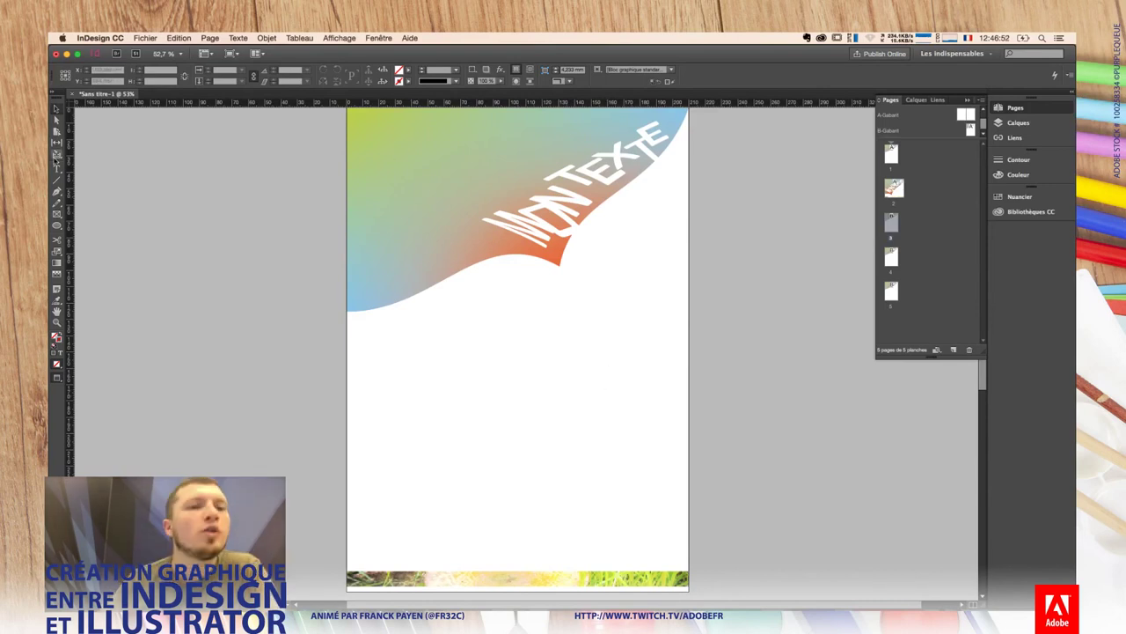
Step: Draw a text frame below the wave and type Mon client
click(57, 167)
drag(512, 276, 670, 558)
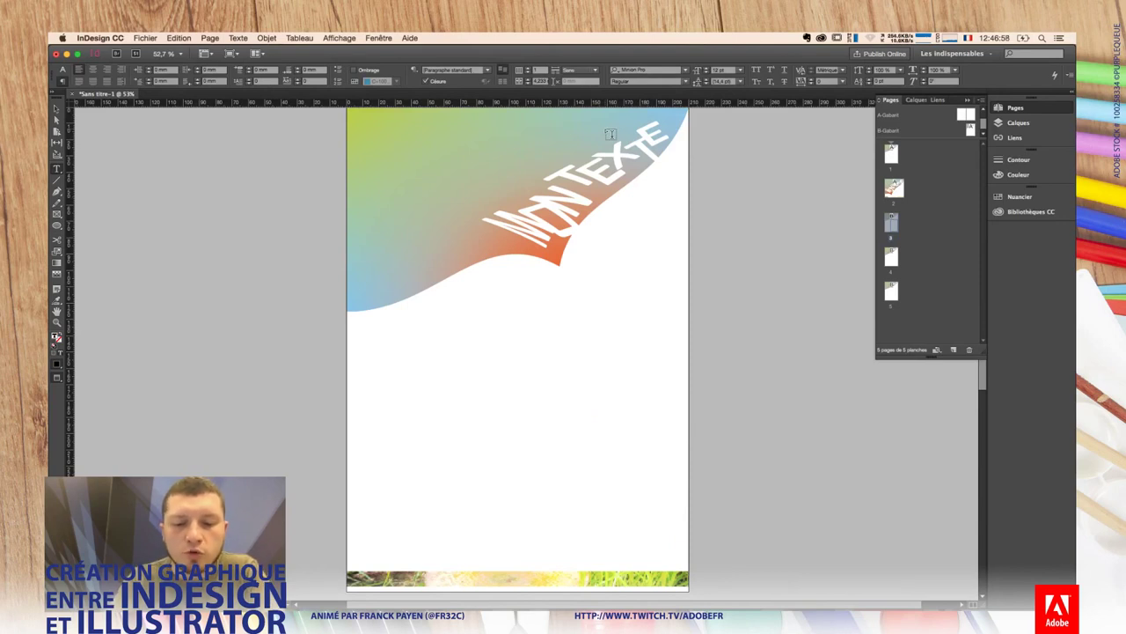
text(Mon client)
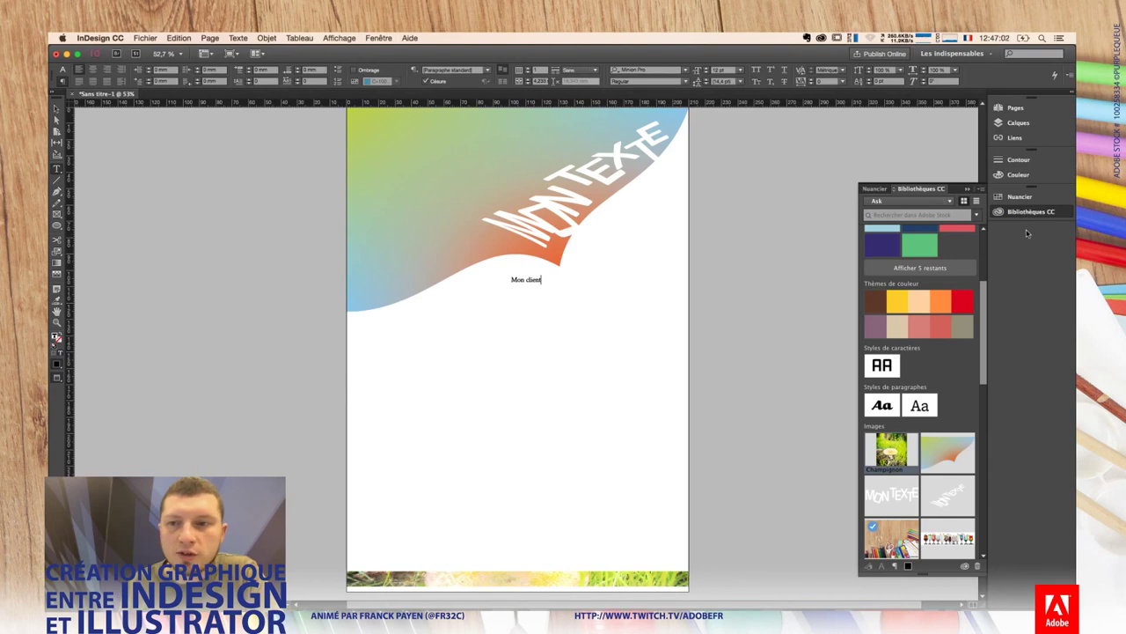
Step: Create the Titre Ask character style from the library style and apply it to Mon client
click(883, 364)
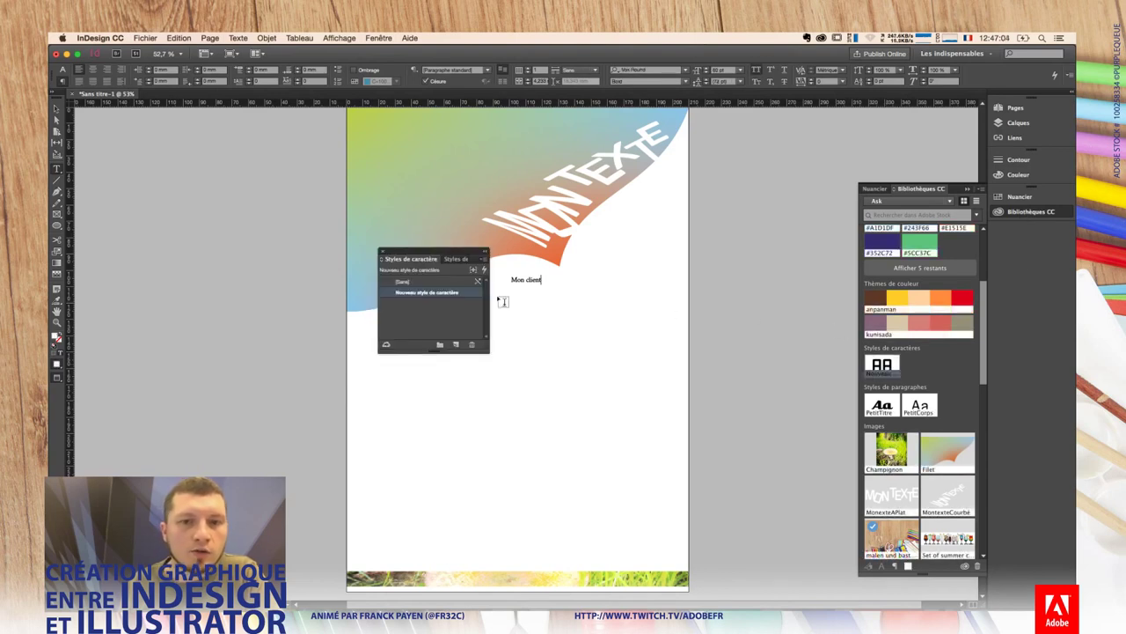
double_click(420, 294)
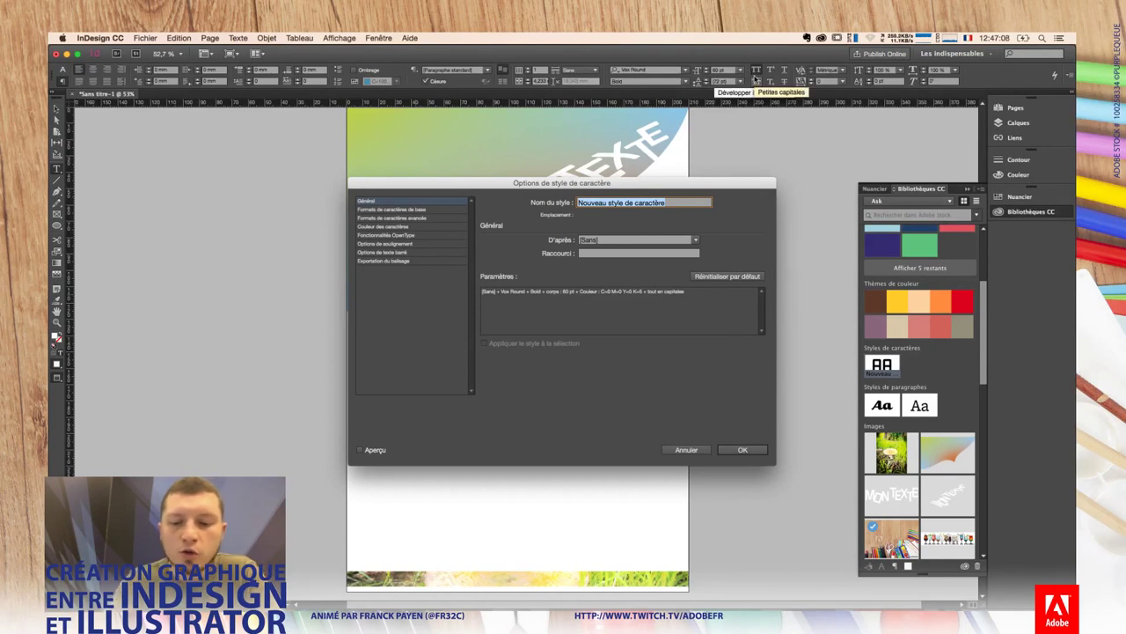
text(Titre A)
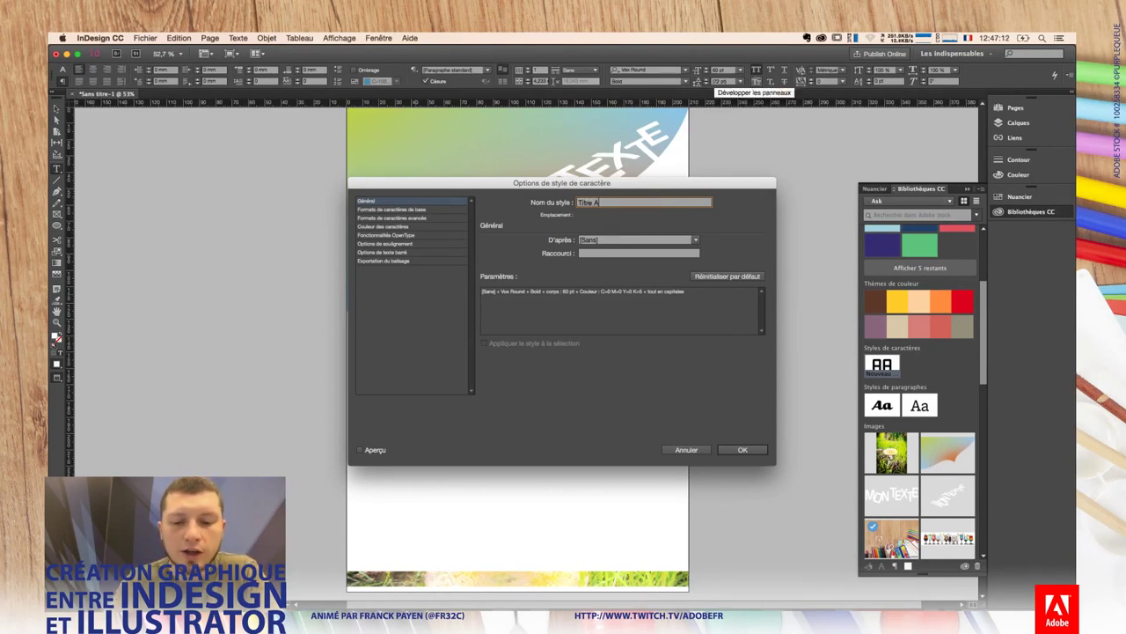
text(sk)
key(Return)
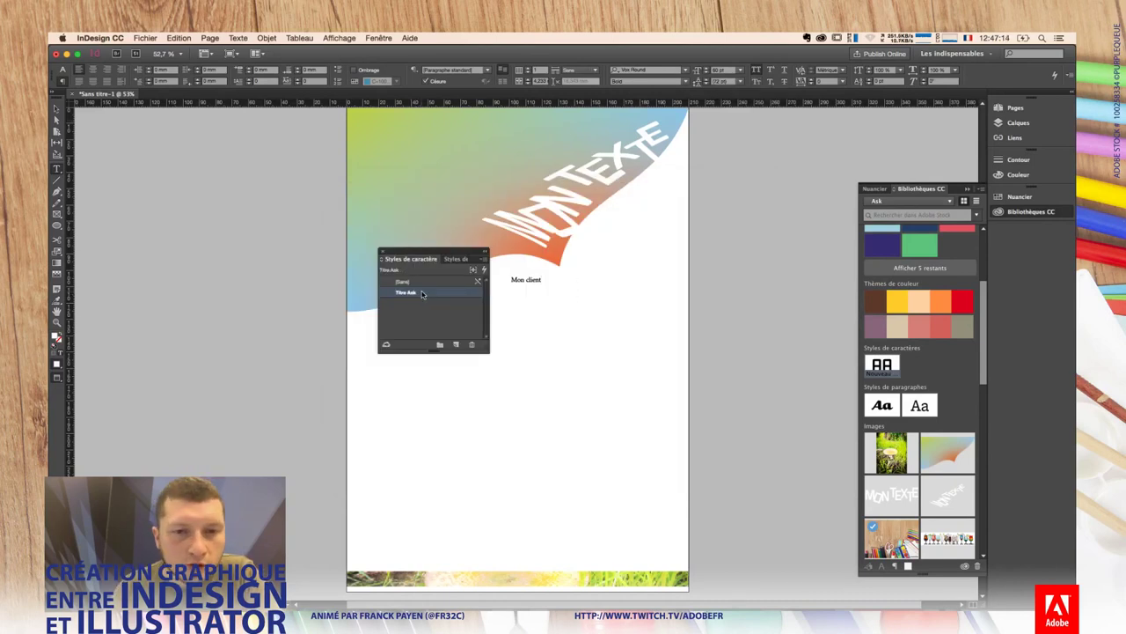
key(super+a)
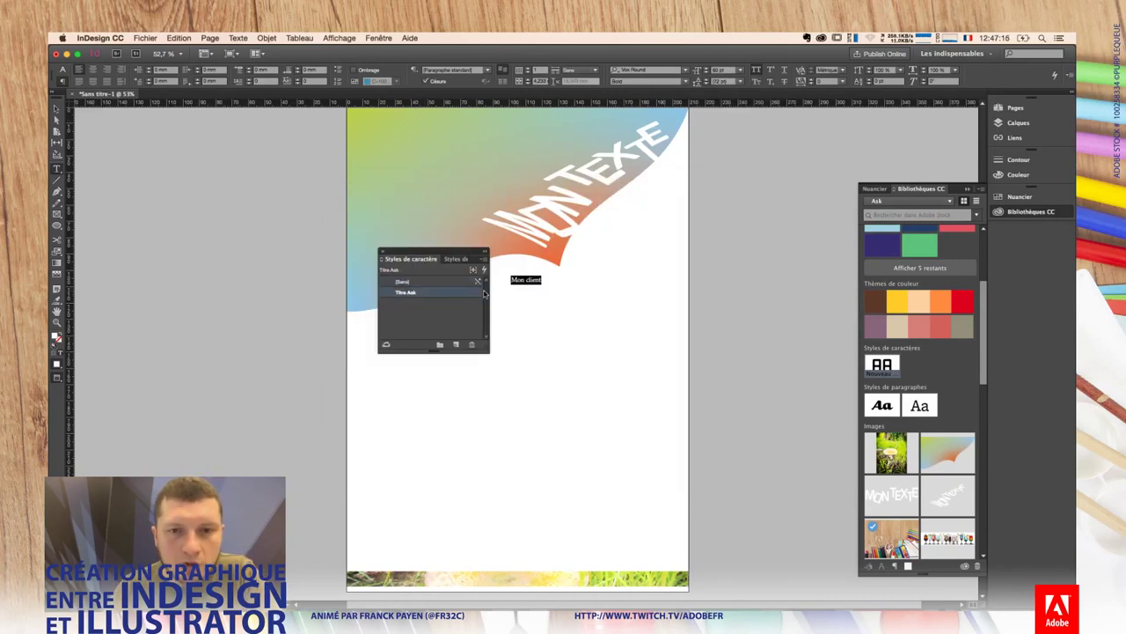
click(435, 292)
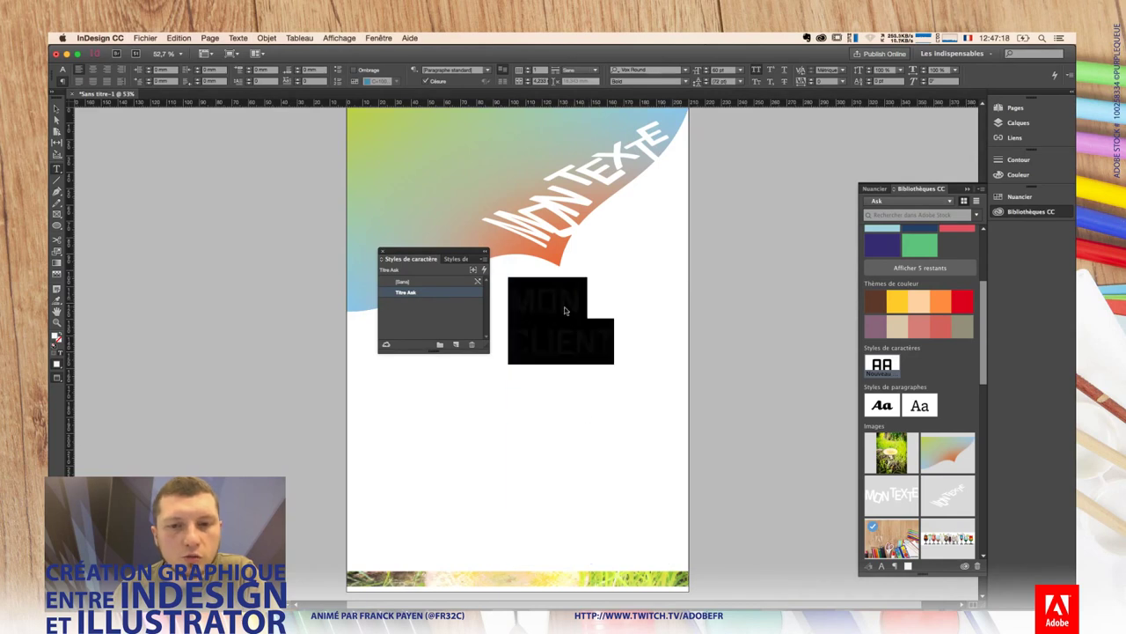
key(Escape)
Step: Widen the Mon client frame, show margins and guides with W, then pull its left edge inward
drag(506, 418, 453, 418)
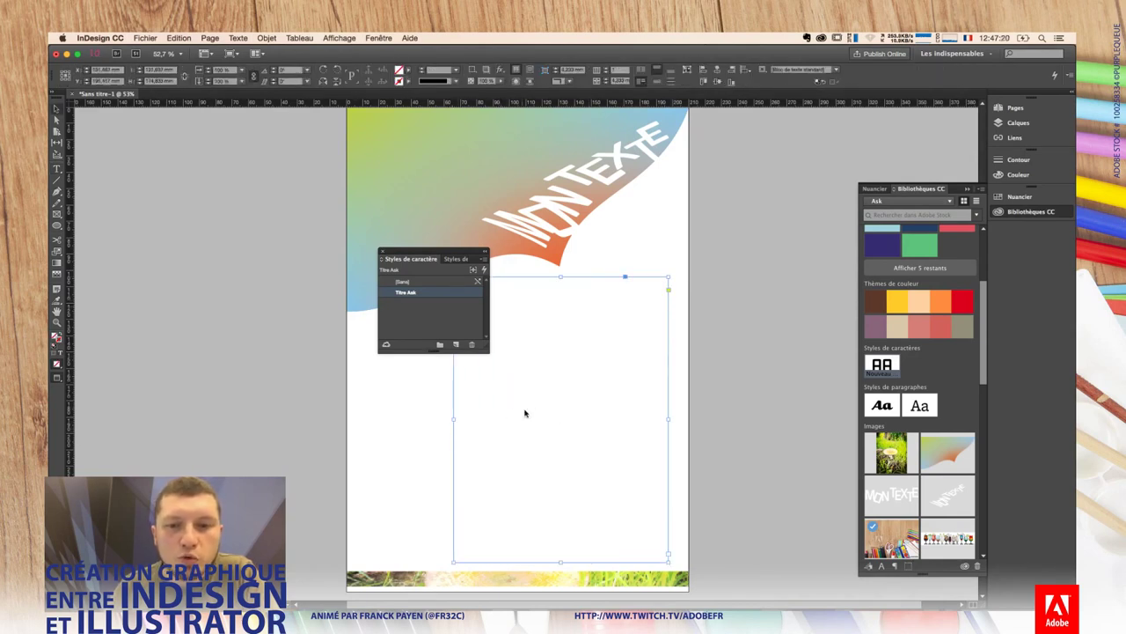
drag(459, 254, 351, 305)
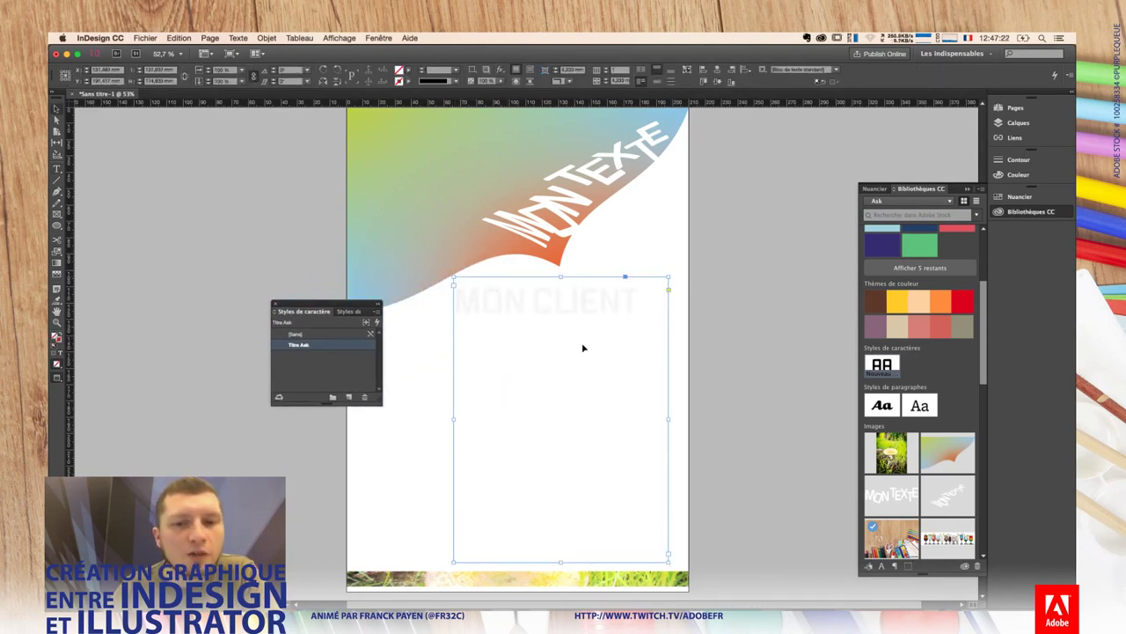
key(w)
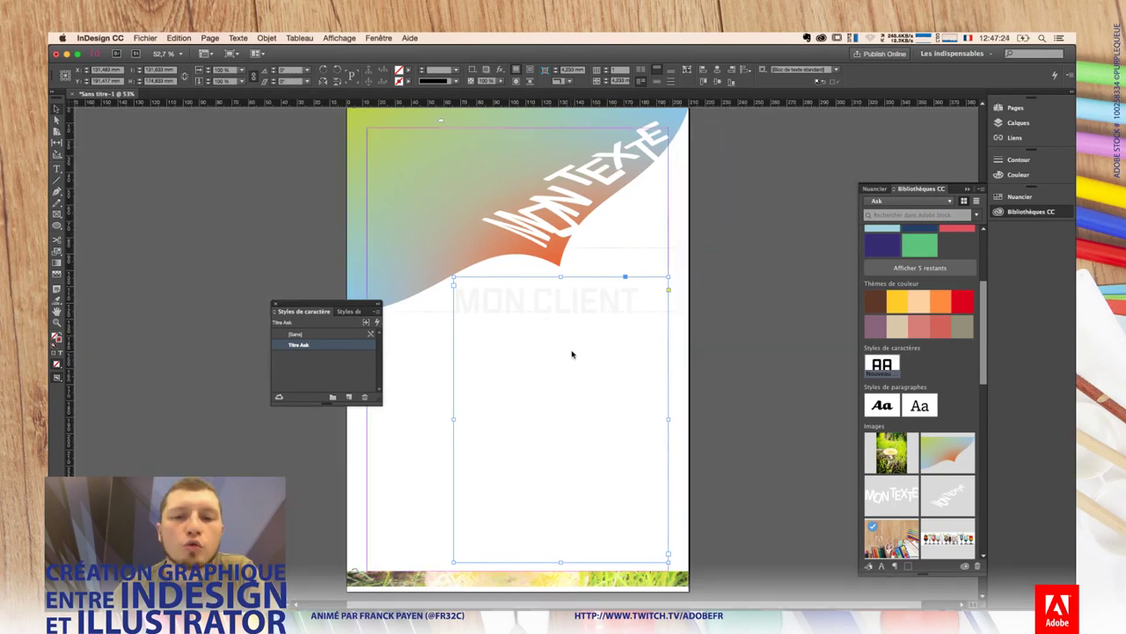
drag(451, 421, 479, 420)
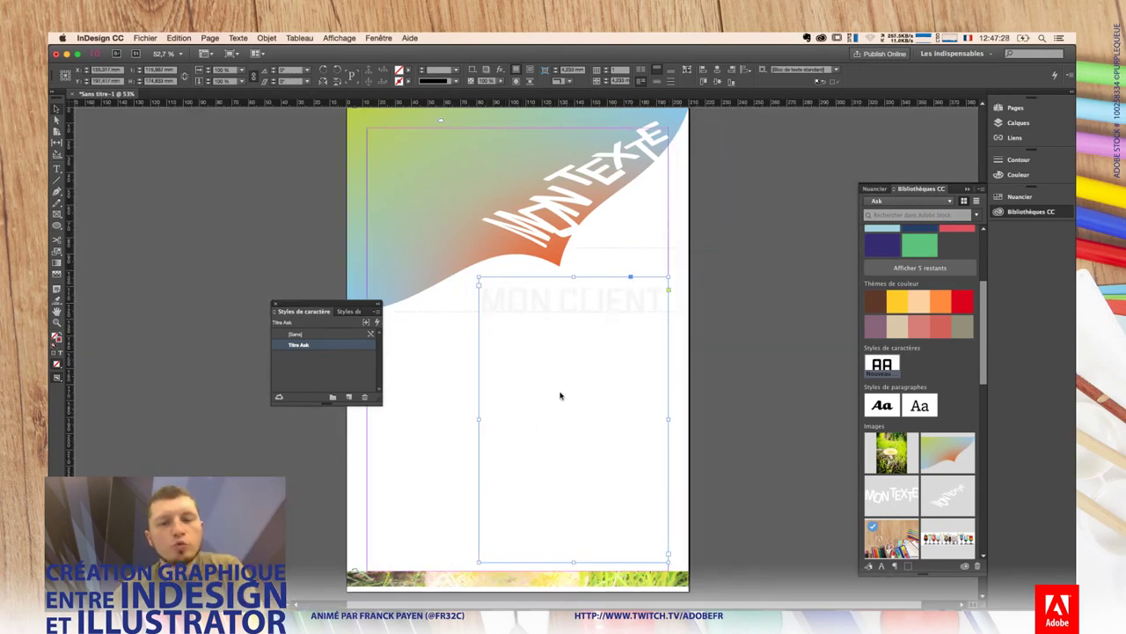
double_click(544, 341)
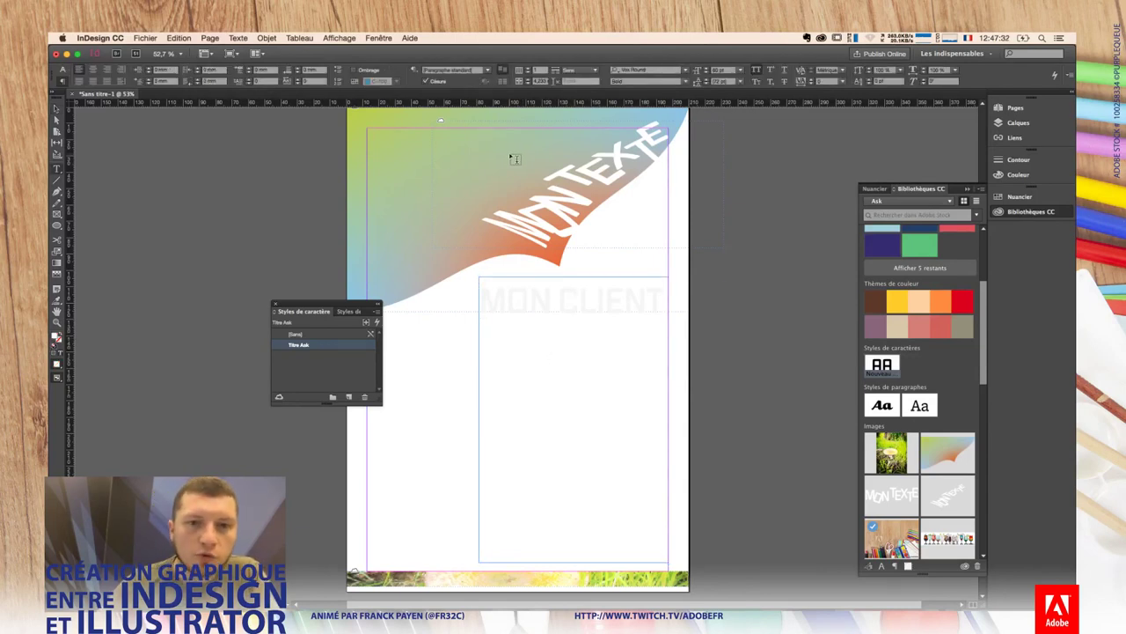
click(56, 301)
Step: On the B-Gabarit master, sample the gradient wave with the Colour Theme tool for a blue/green/orange theme
drag(56, 301, 108, 304)
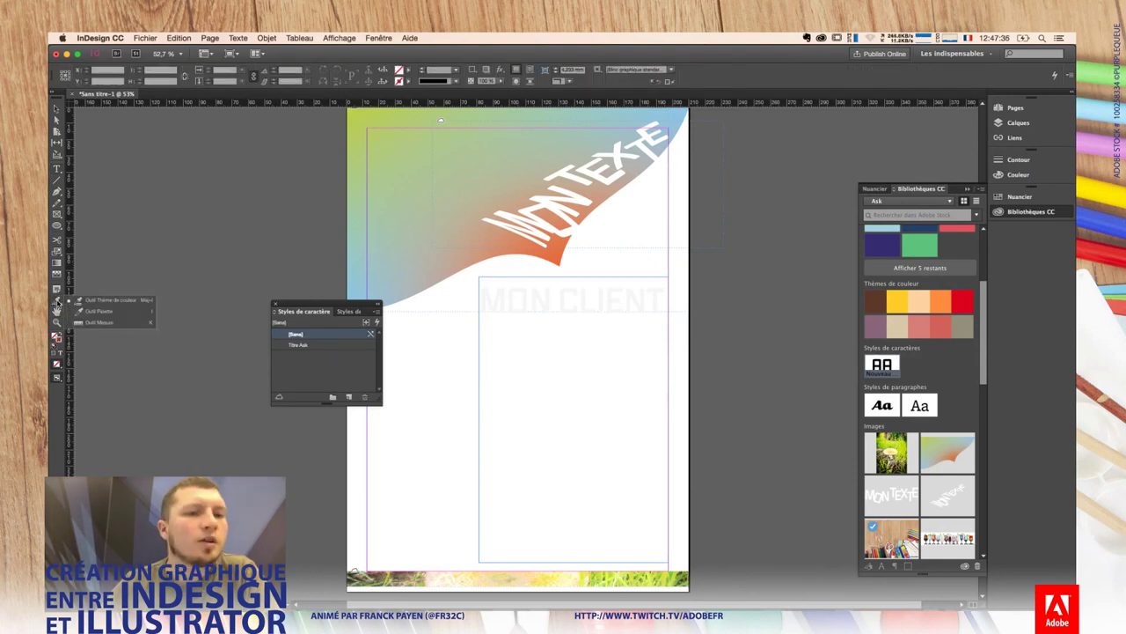
click(108, 305)
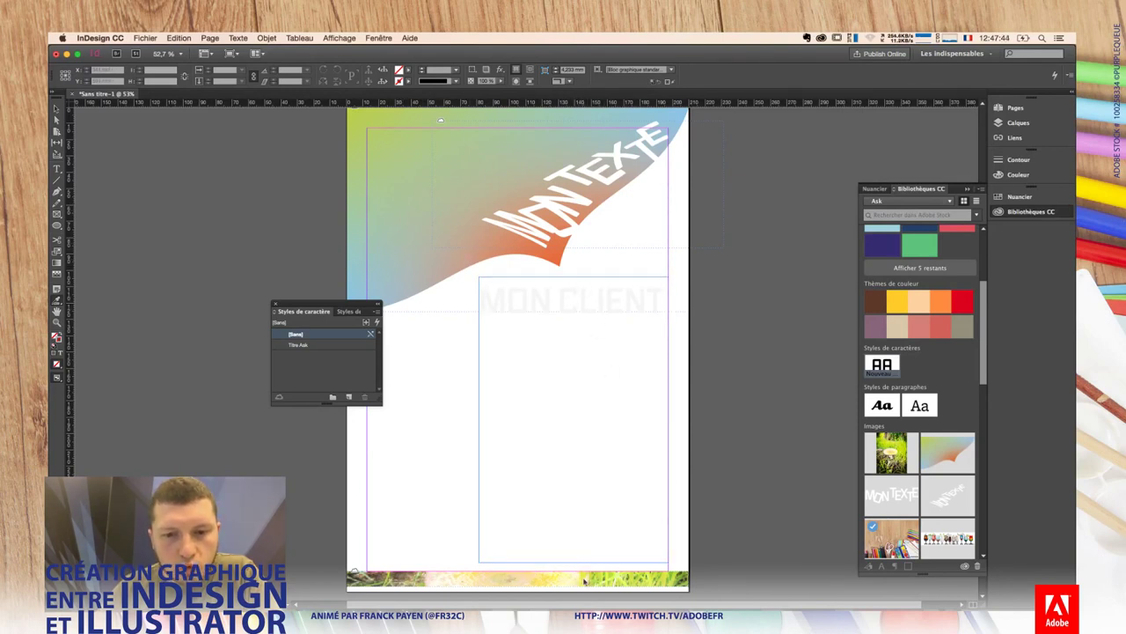
click(1014, 107)
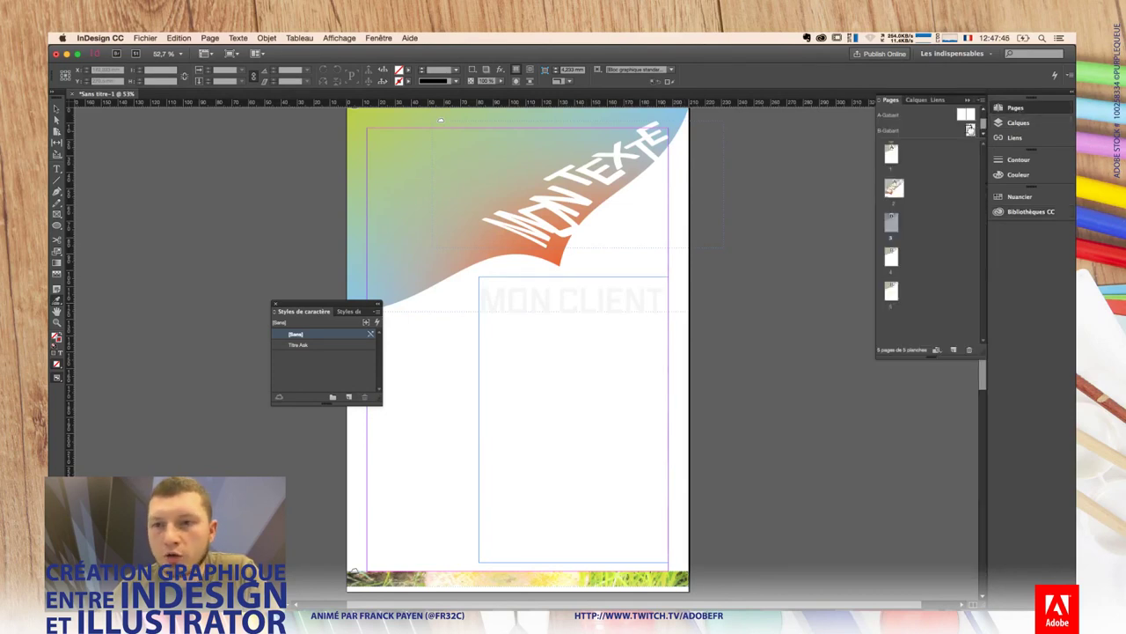
double_click(970, 130)
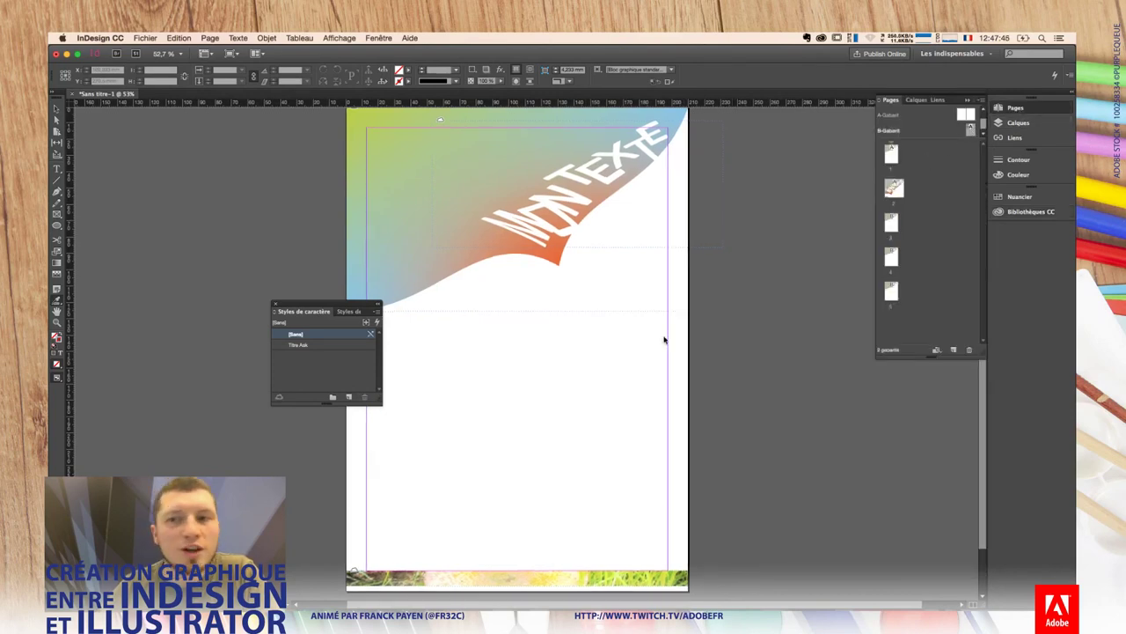
click(409, 256)
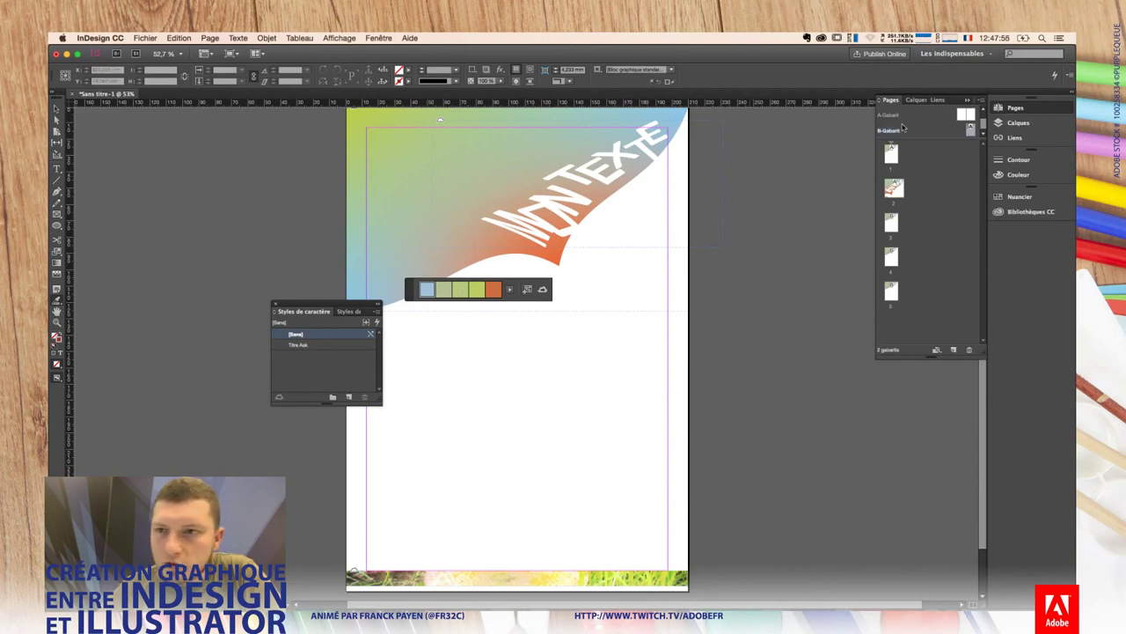
Step: Open and enlarge the Swatches list, expanding the Coloré_Thème group to its five colours
click(1020, 197)
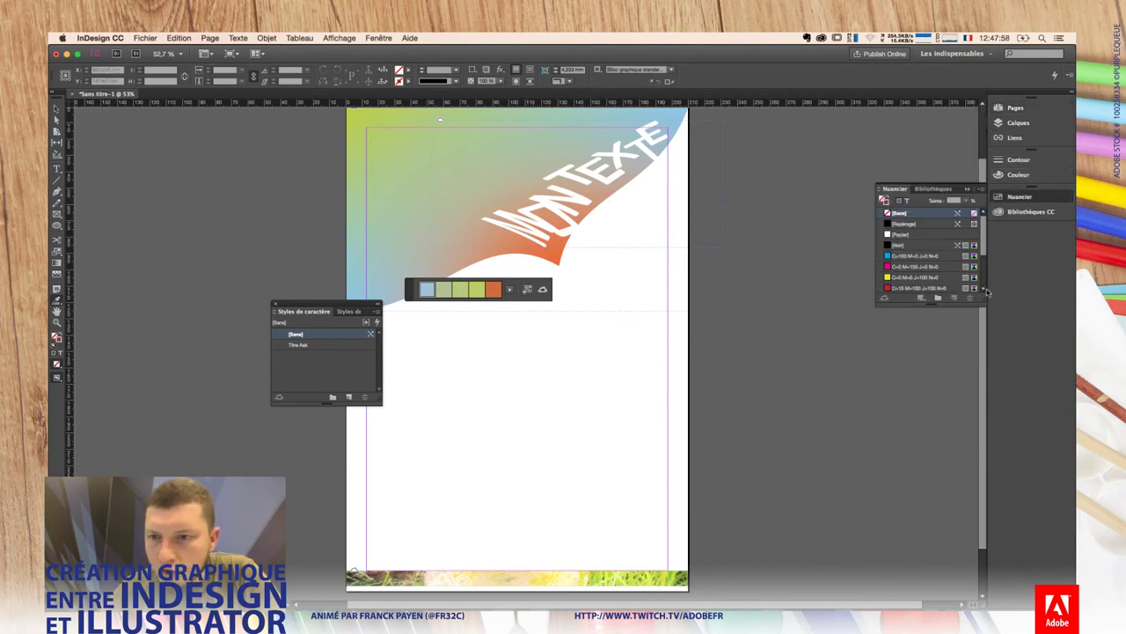
drag(987, 293, 985, 519)
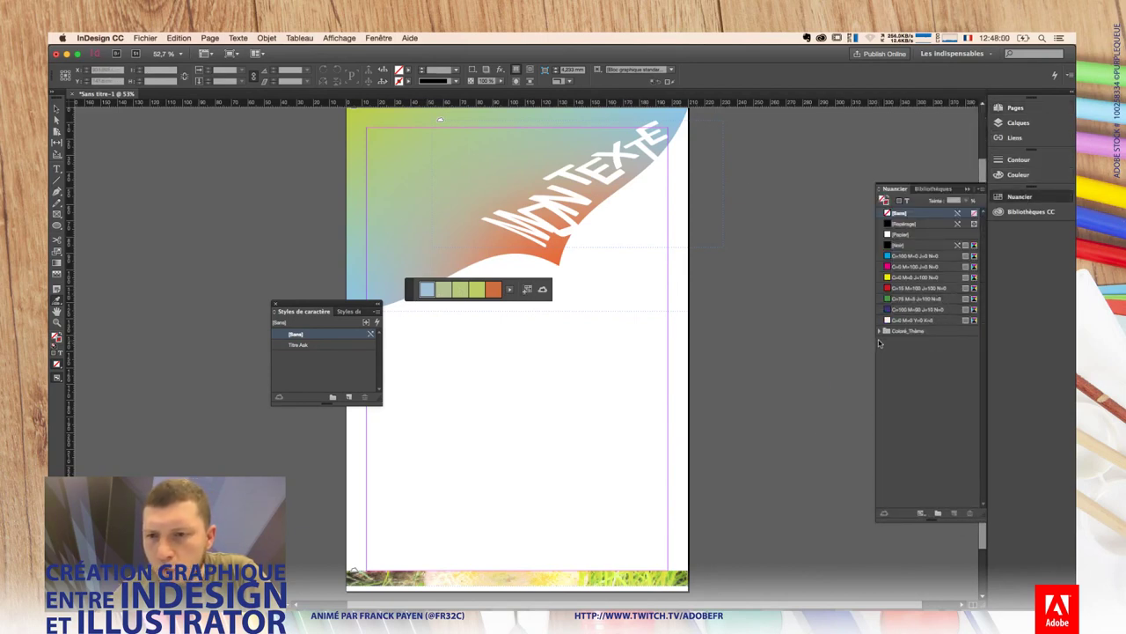
click(879, 332)
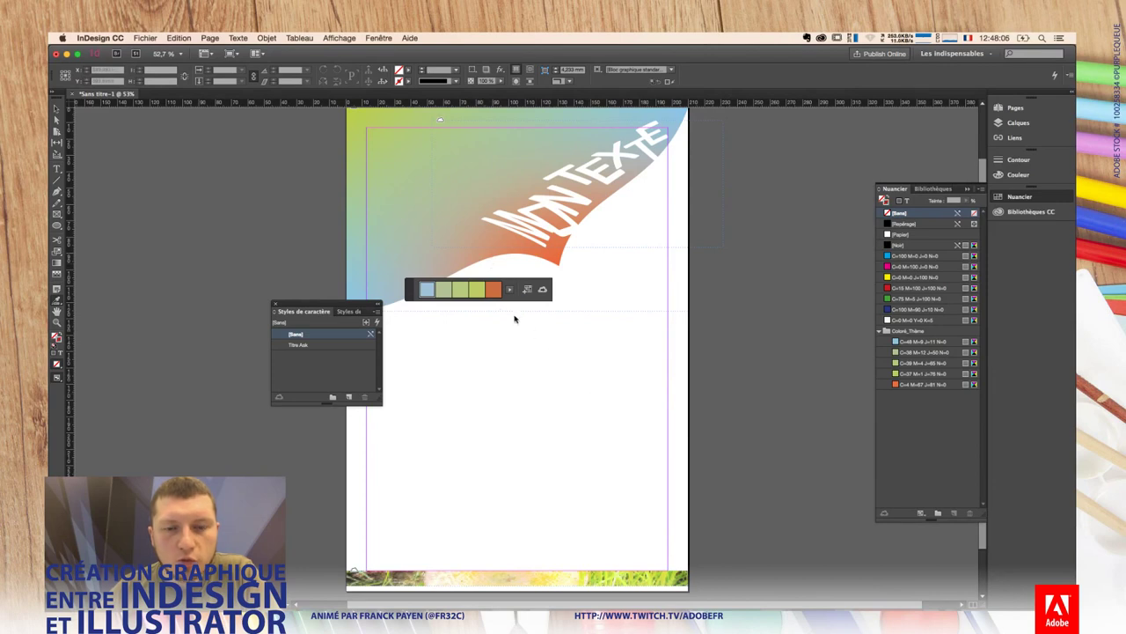
key(Right)
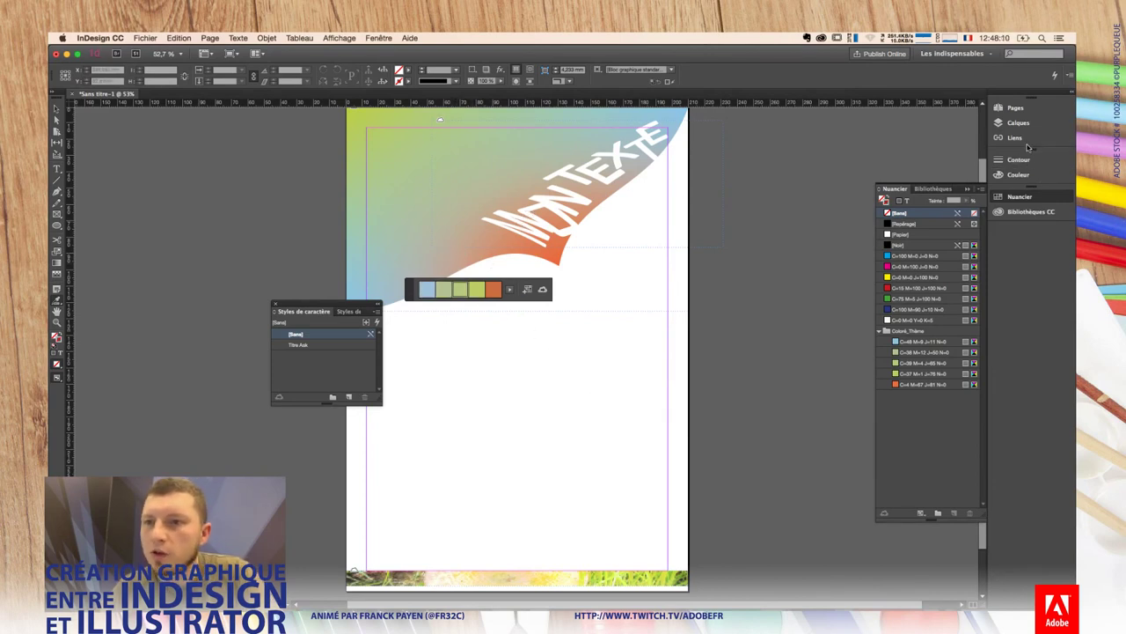
Step: Browse the page thumbnails and settle on page 3
click(1019, 108)
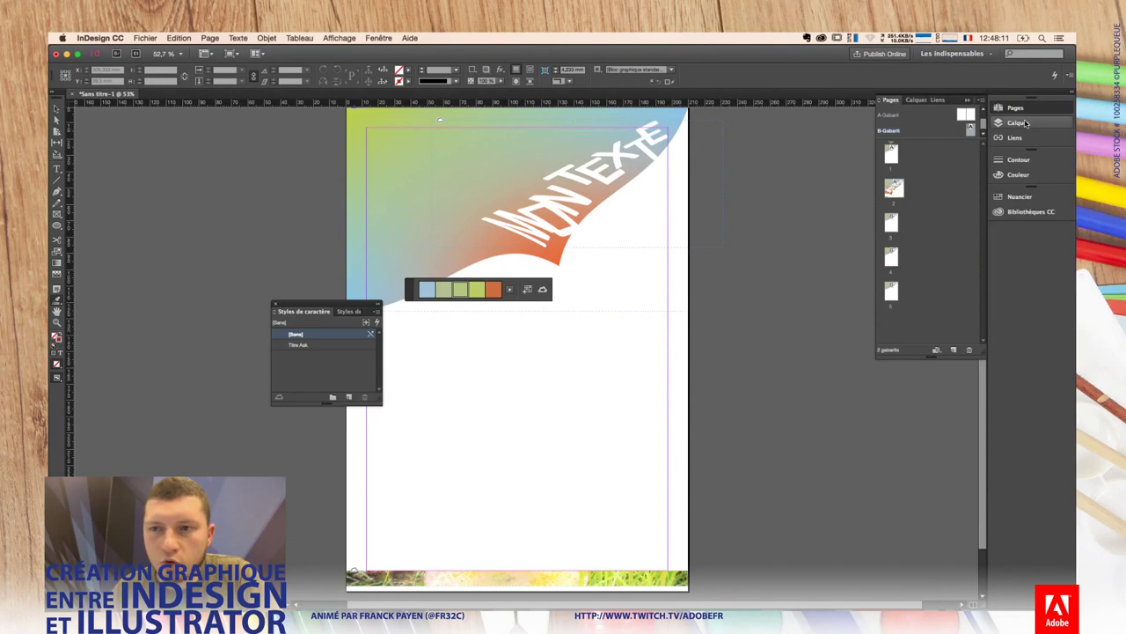
click(891, 220)
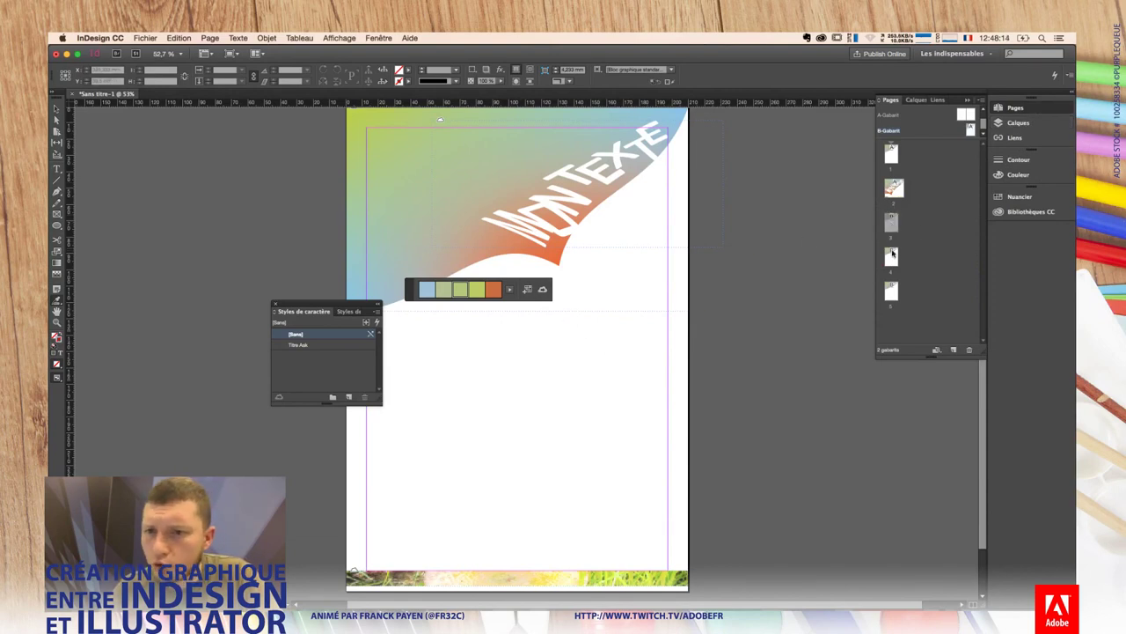
double_click(892, 255)
double_click(891, 295)
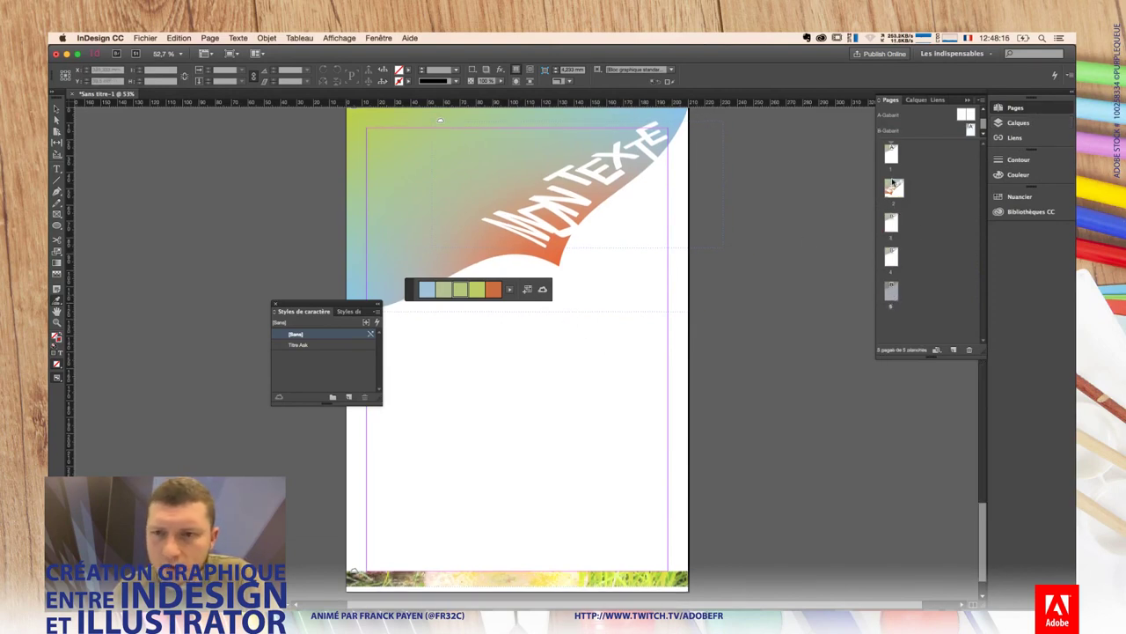
double_click(891, 154)
double_click(892, 224)
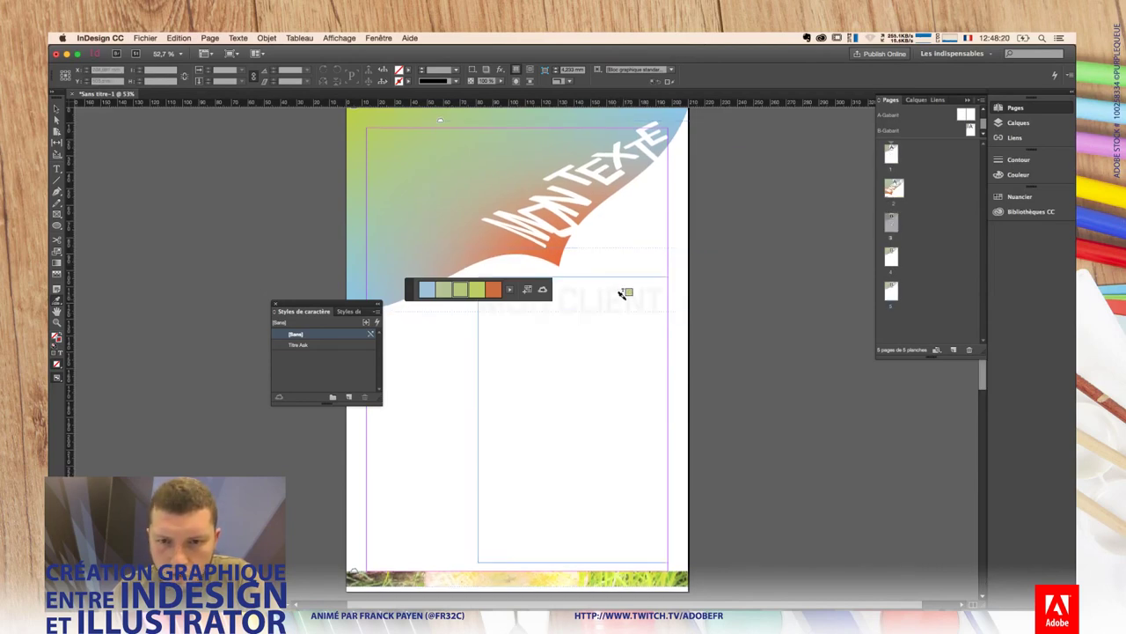
Step: Colour CLIENT green and MON orange using the captured theme
drag(645, 299, 529, 304)
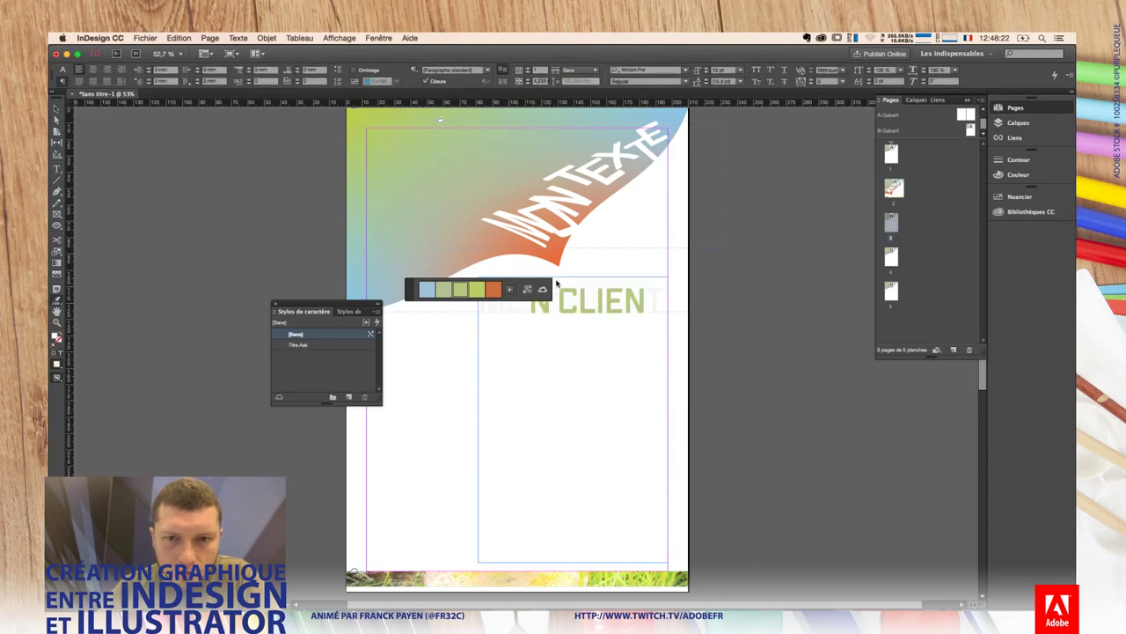
drag(664, 299, 585, 282)
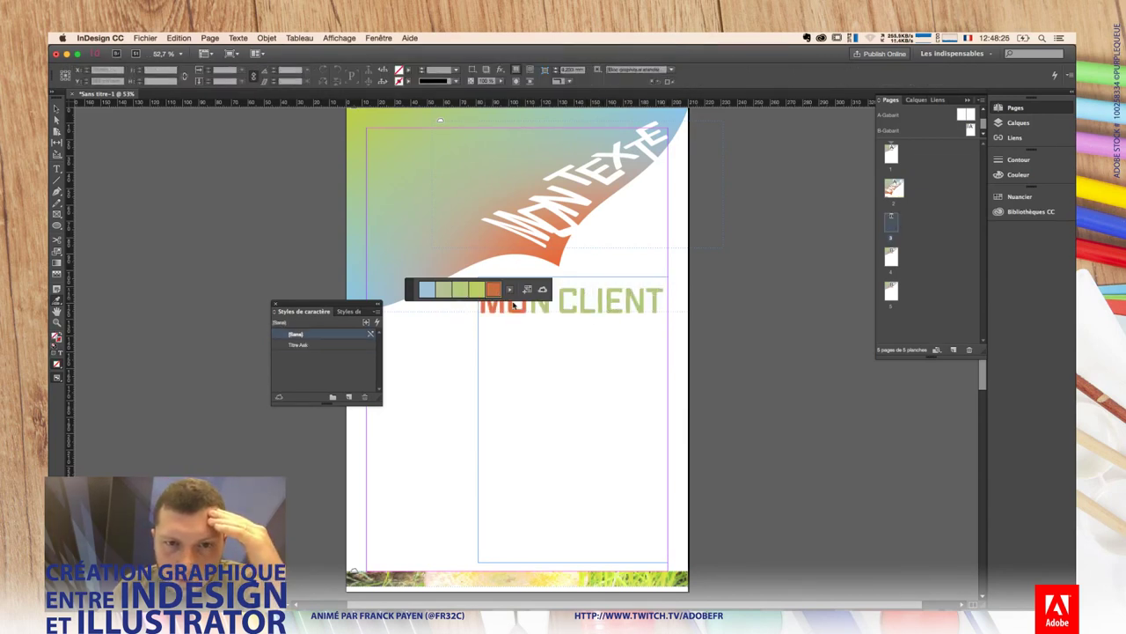
mouse_move(546, 304)
mouse_down()
mouse_move(438, 299)
mouse_move(192, 367)
mouse_move(136, 305)
mouse_up()
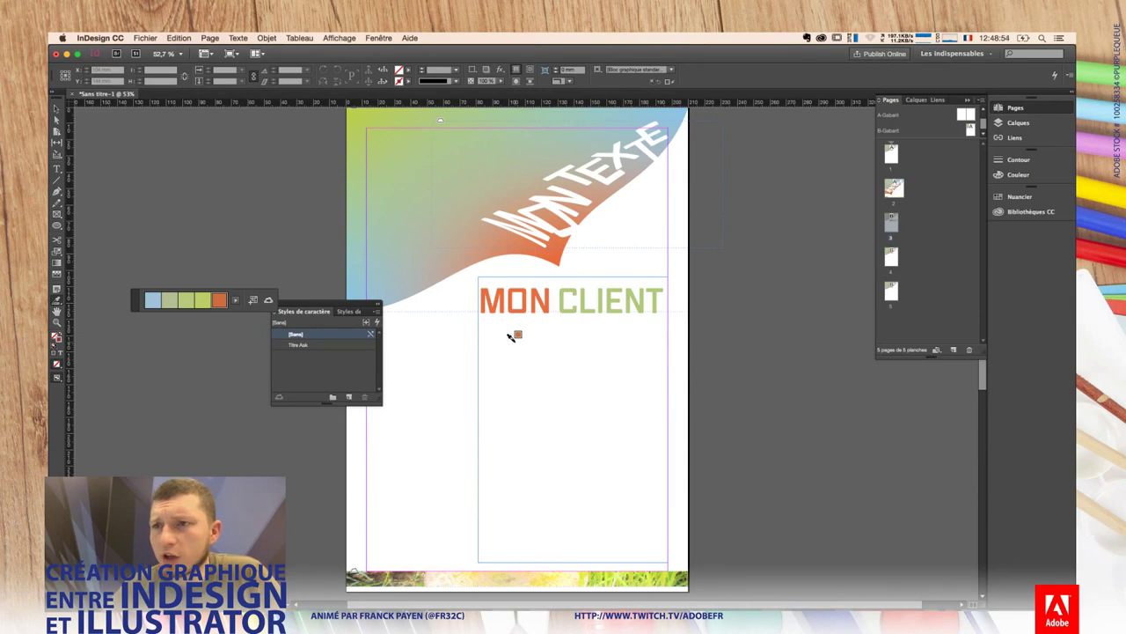
Step: Add a C-Gabarit master based on B-Gabarit and draw a small text frame in its top-left corner
drag(932, 138, 932, 250)
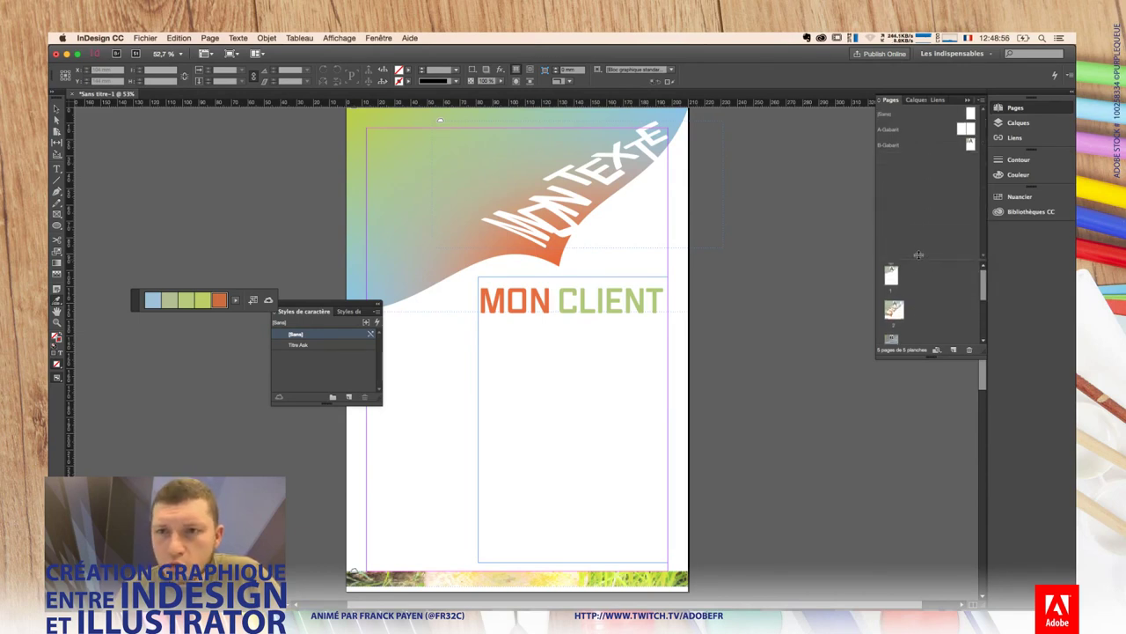
double_click(970, 143)
click(888, 144)
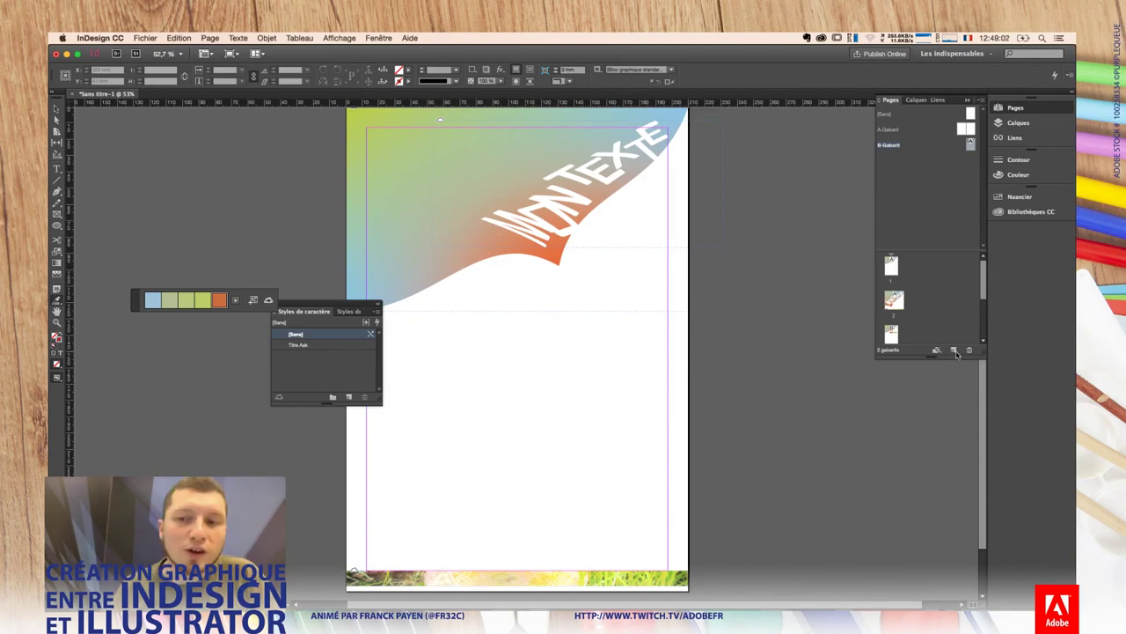
click(954, 350)
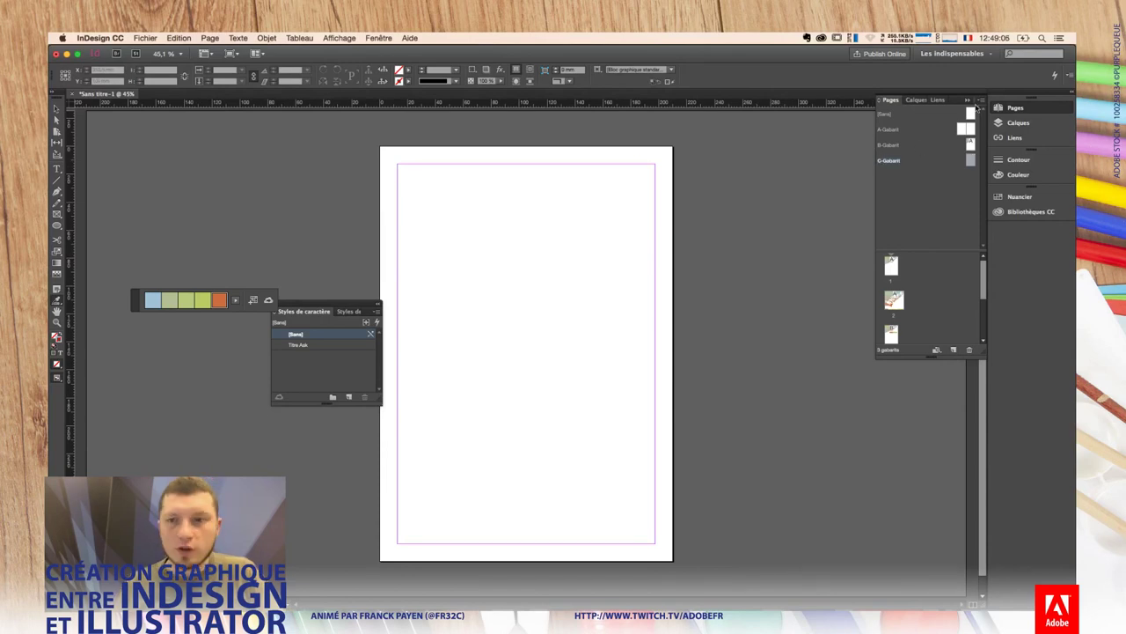
drag(971, 144, 971, 160)
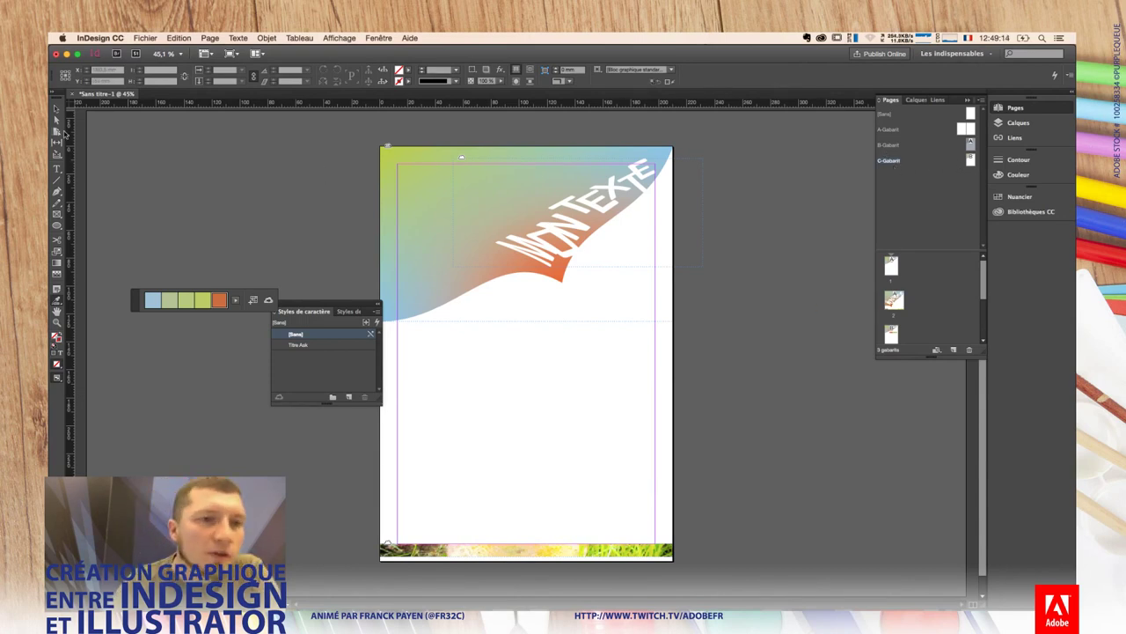
click(57, 168)
drag(399, 165, 435, 212)
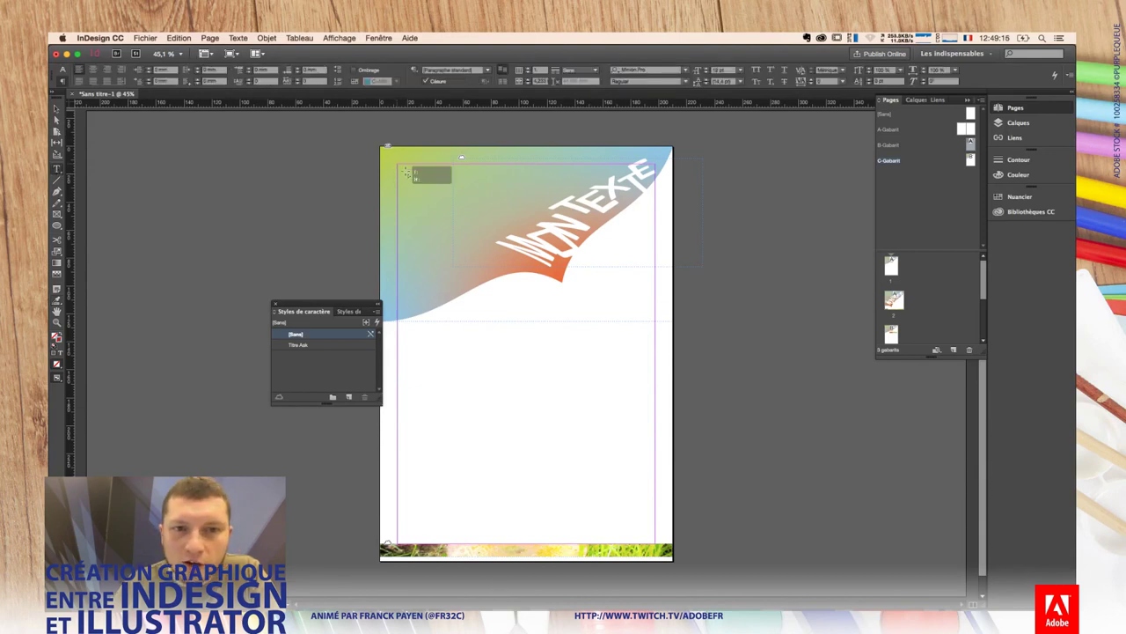
Step: Insert the current page number marker into the frame and style it Titre Ask
click(238, 38)
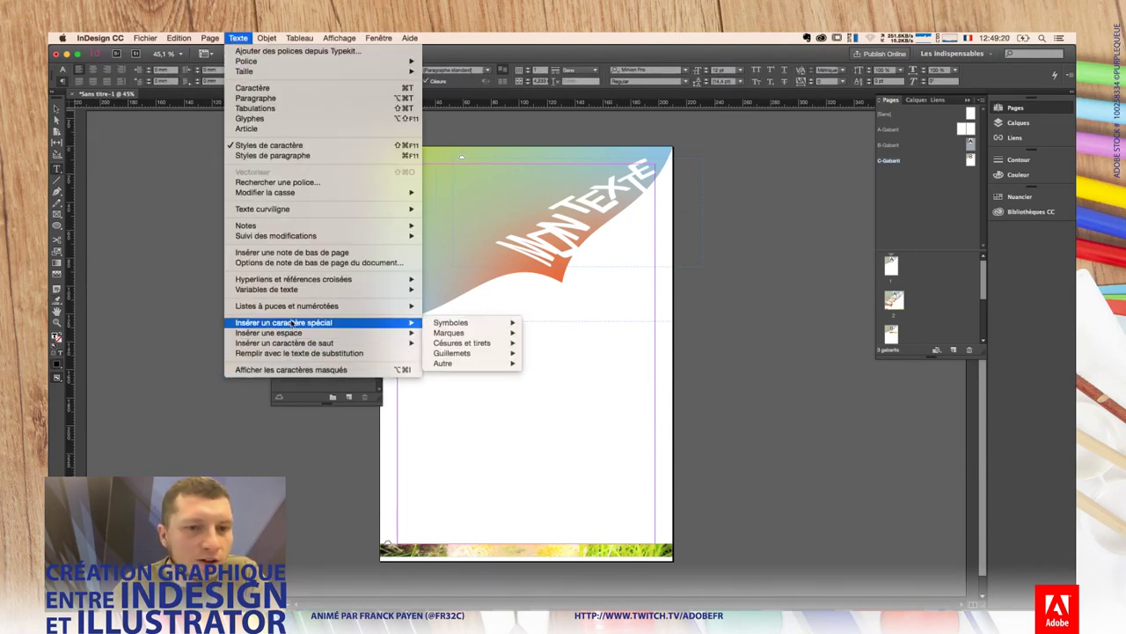
mouse_move(283, 322)
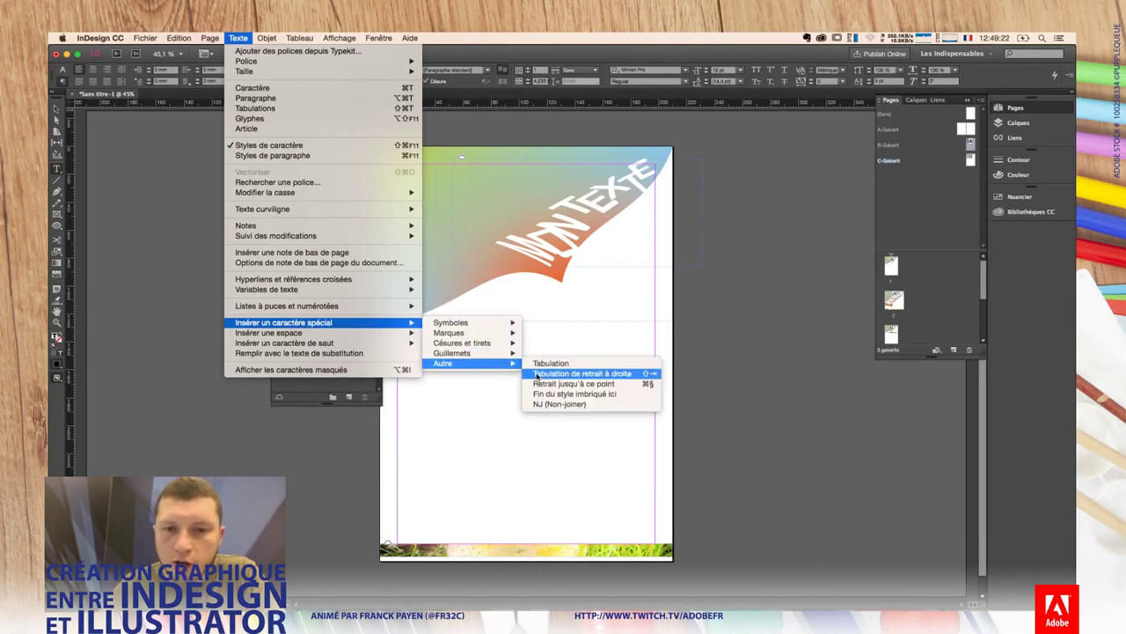
mouse_move(450, 333)
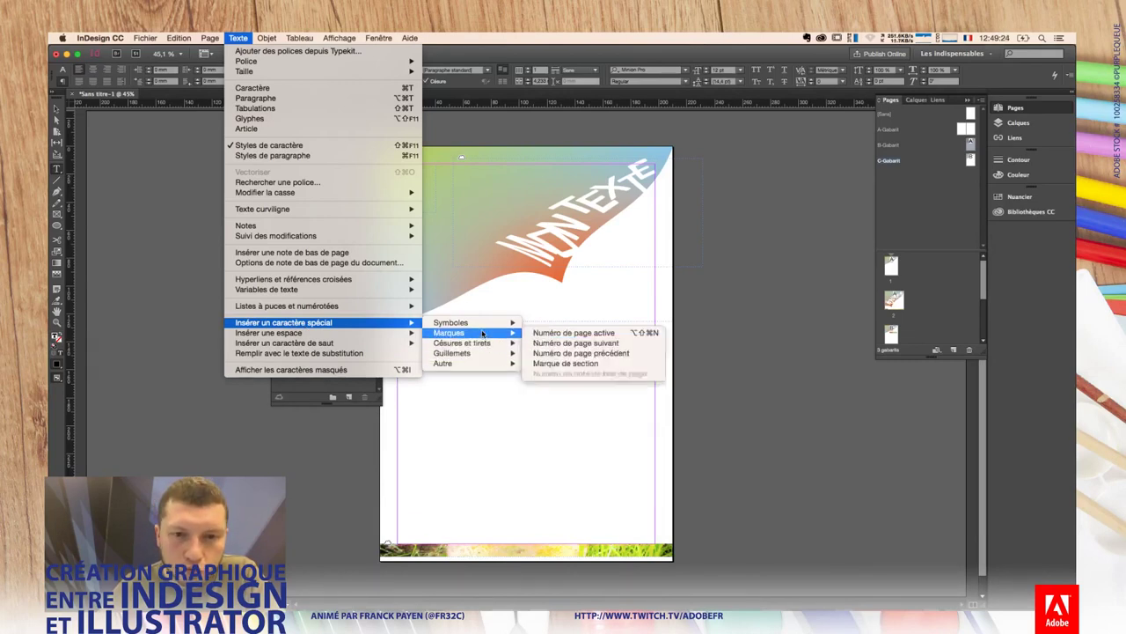
click(547, 333)
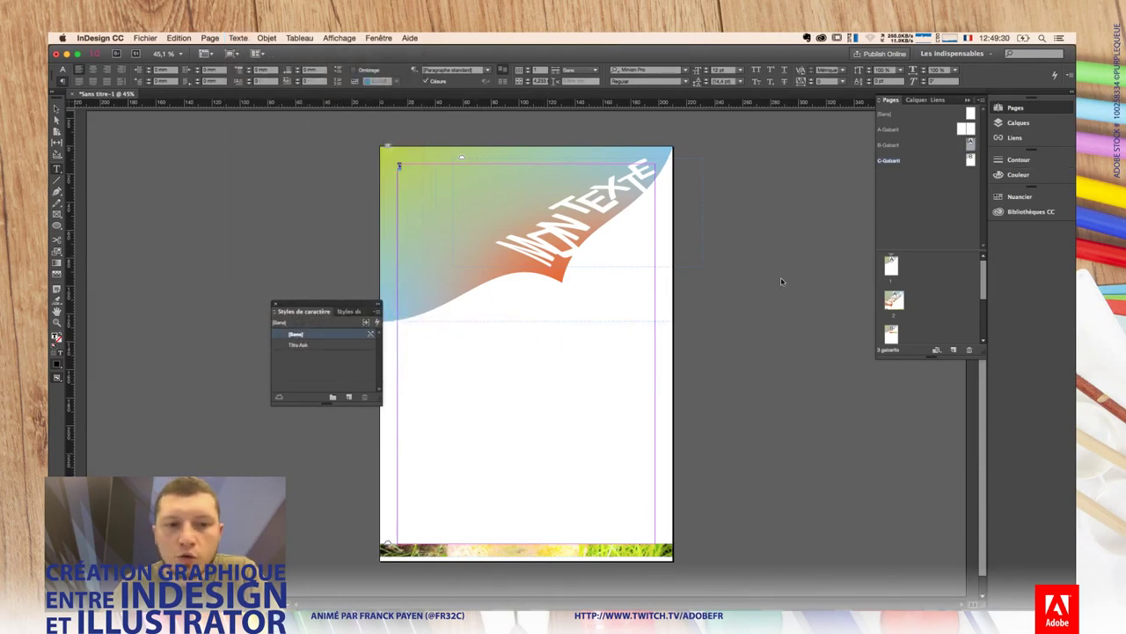
click(298, 345)
text(C)
click(709, 156)
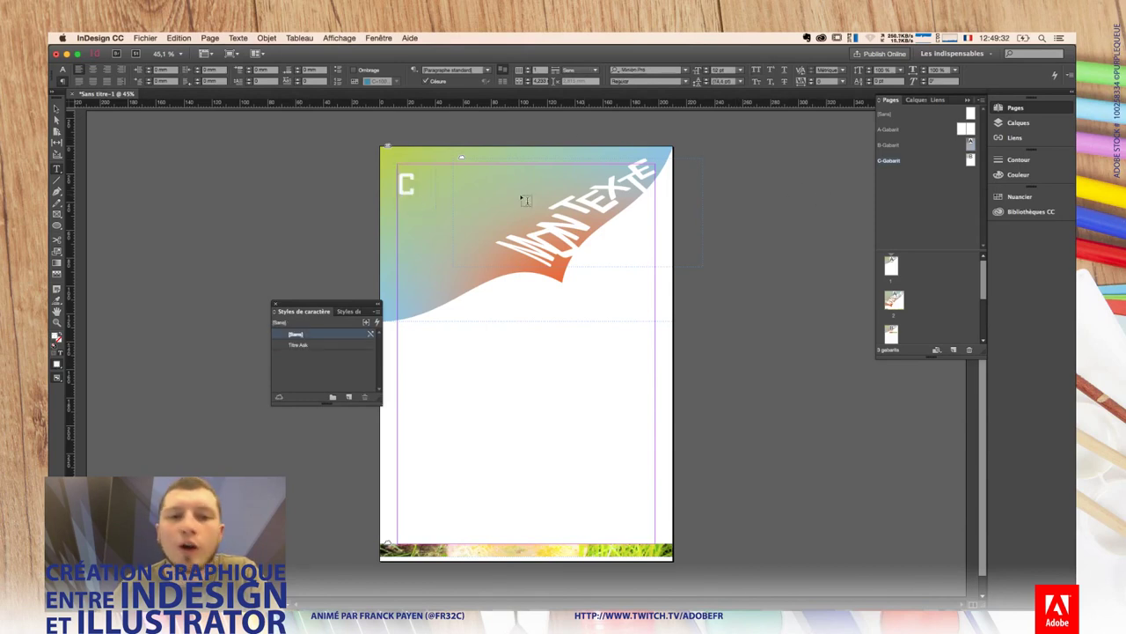
Step: Nudge the page-number frame down slightly, then go to page 1
key(v)
click(415, 185)
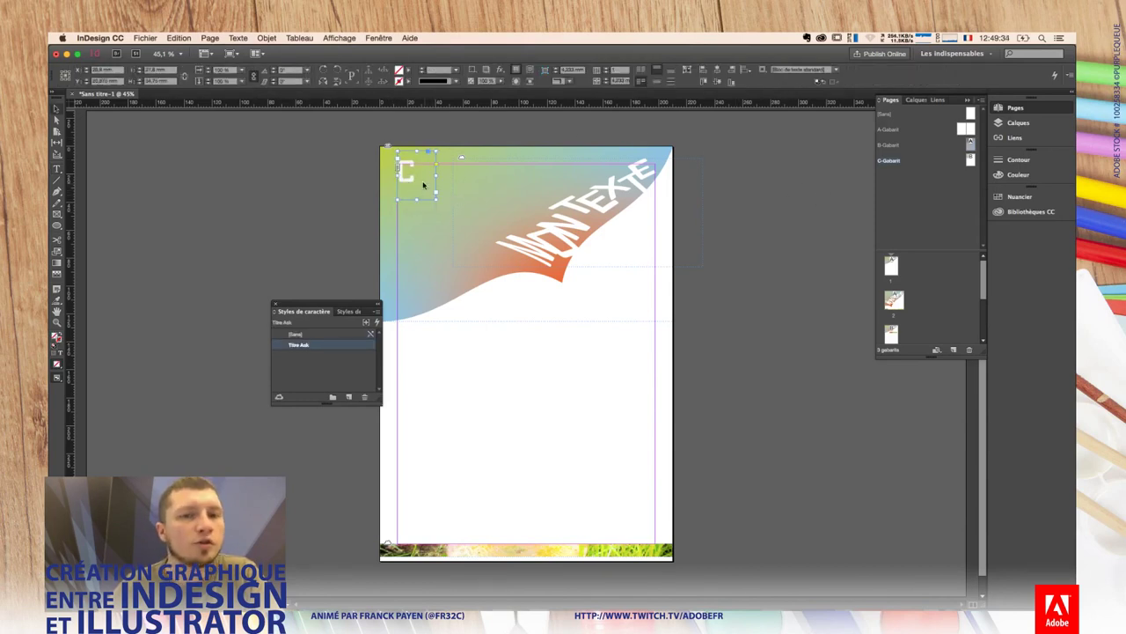
key(shift+Down)
double_click(891, 265)
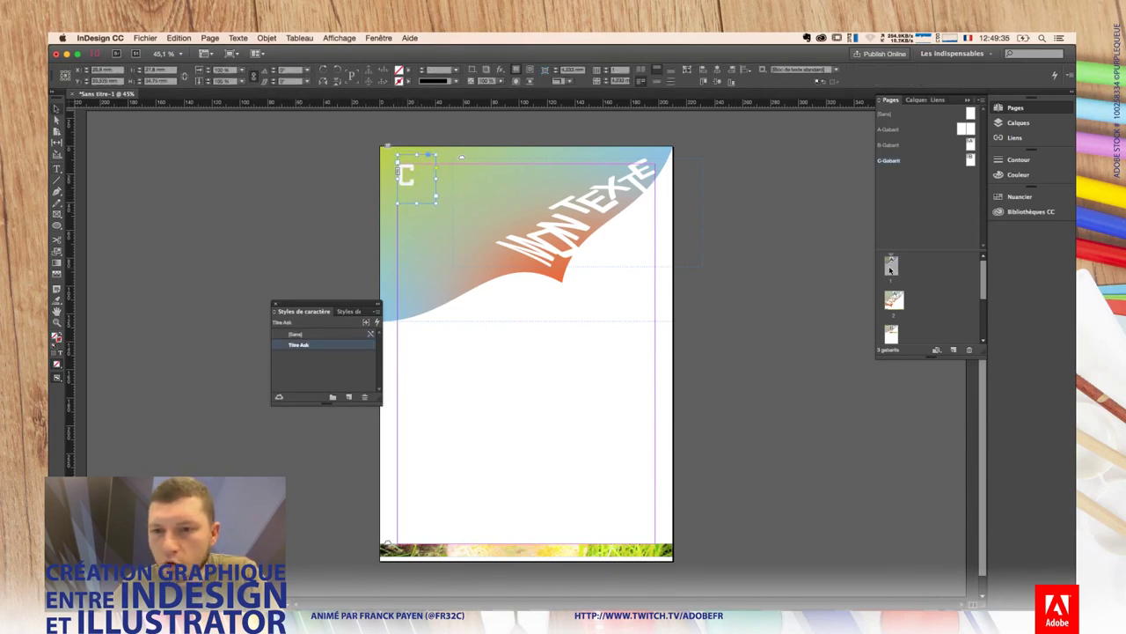
scroll(934, 220, down, 2)
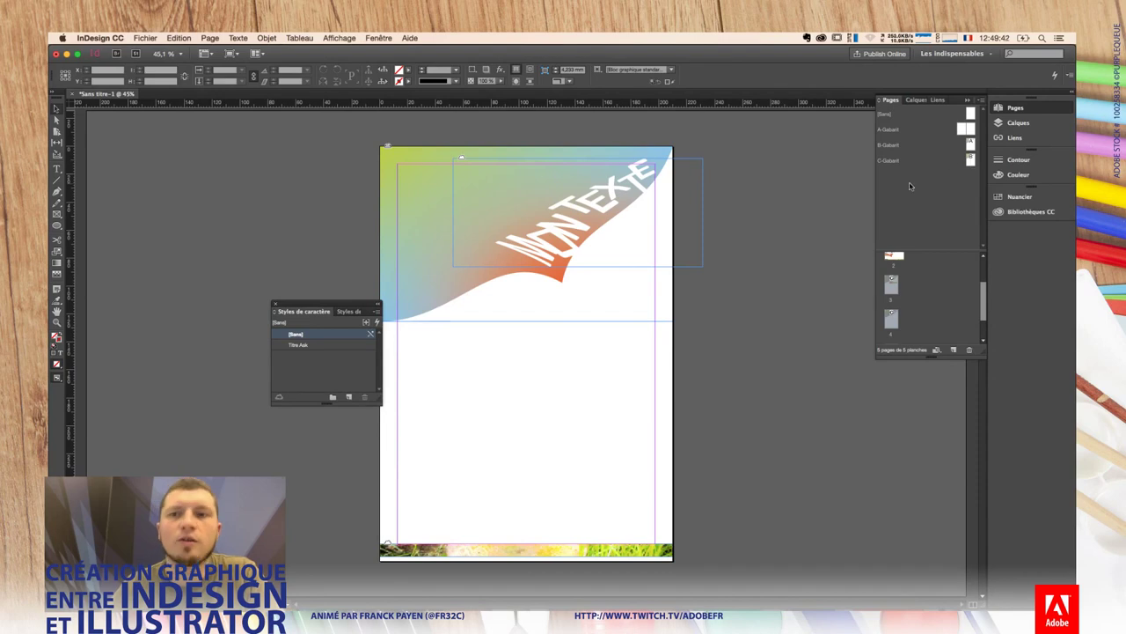
Step: Step between pages 3 and 4, checking page 4 shows its automatic page number 4
double_click(891, 287)
key(Page_Down)
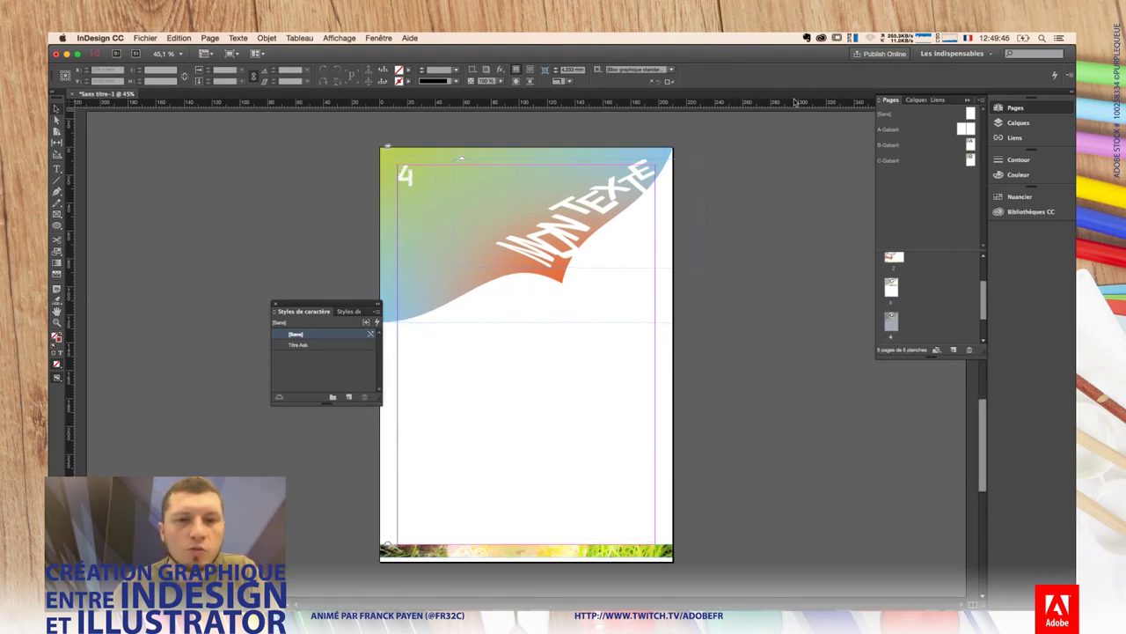
key(Page_Up)
key(Page_Down)
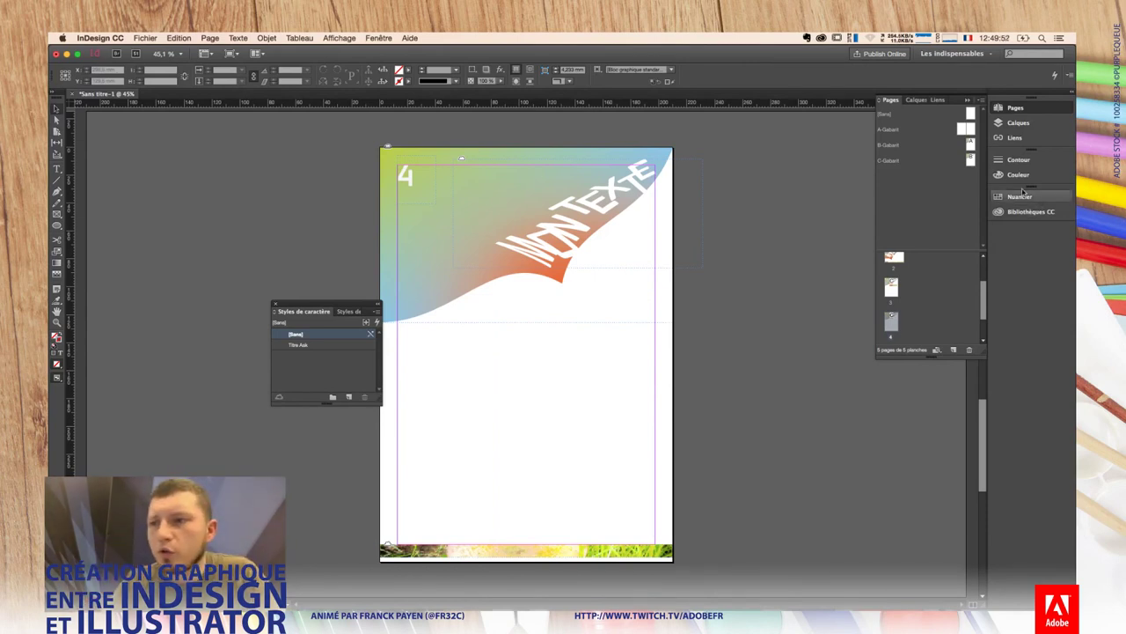
click(429, 253)
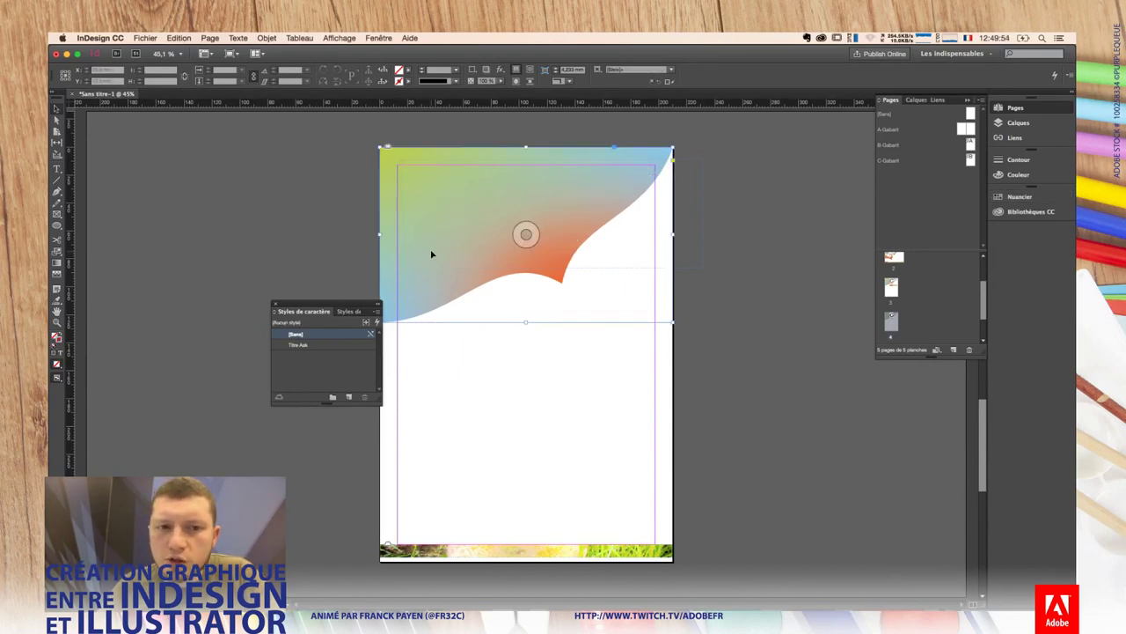
click(464, 363)
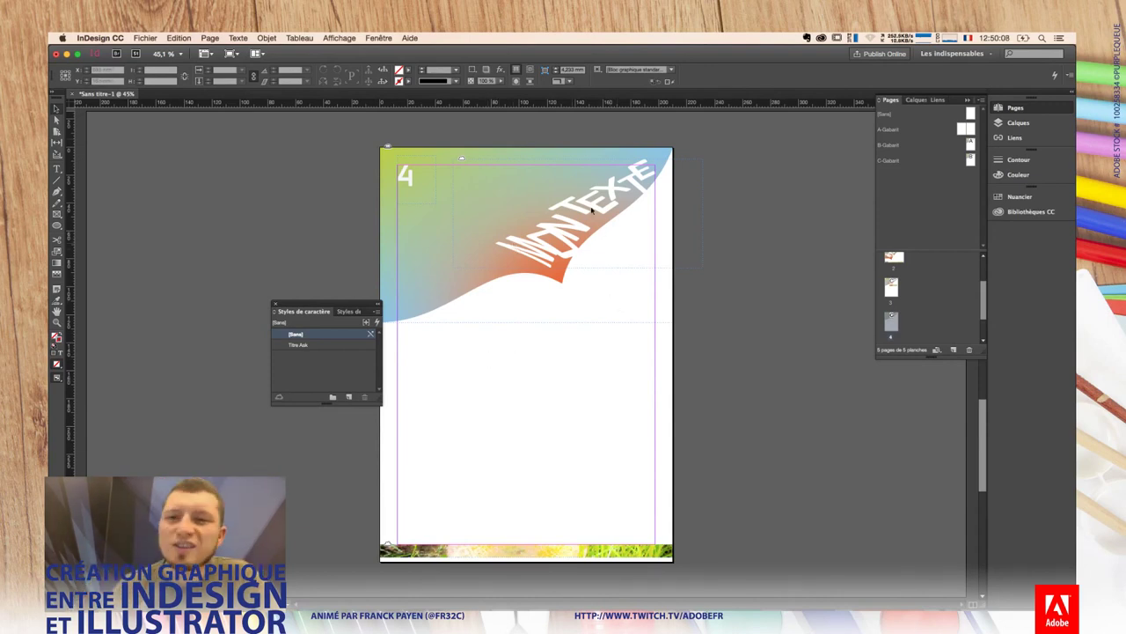
Step: Widen the CC Libraries panel and add the Coloré_Thème swatch group's colours to the Ask library
click(1025, 212)
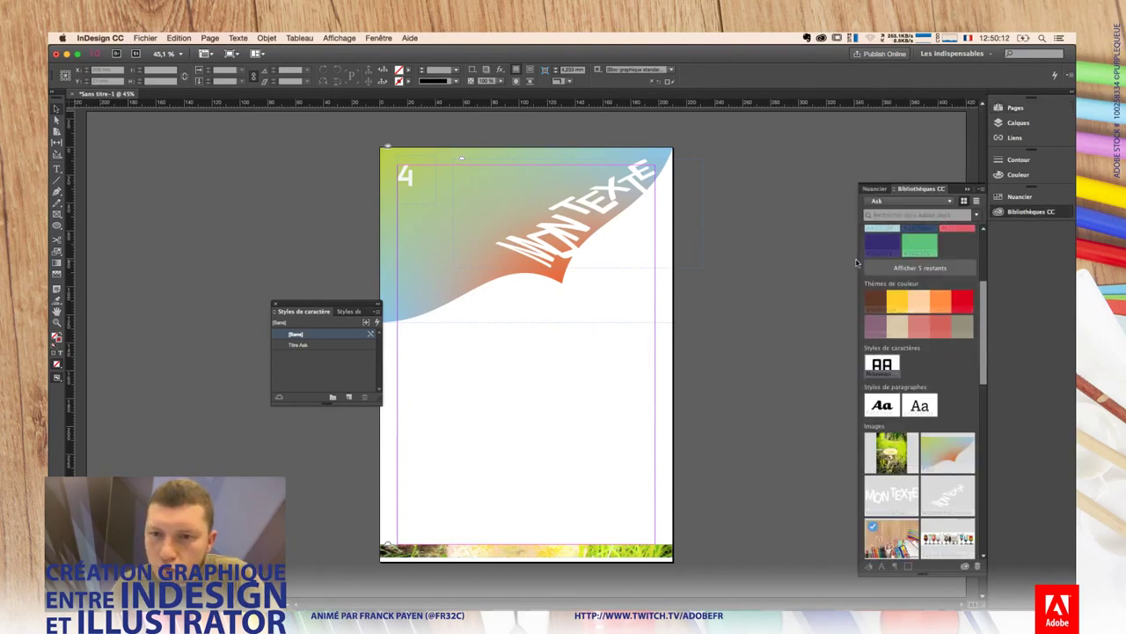
drag(857, 259, 749, 260)
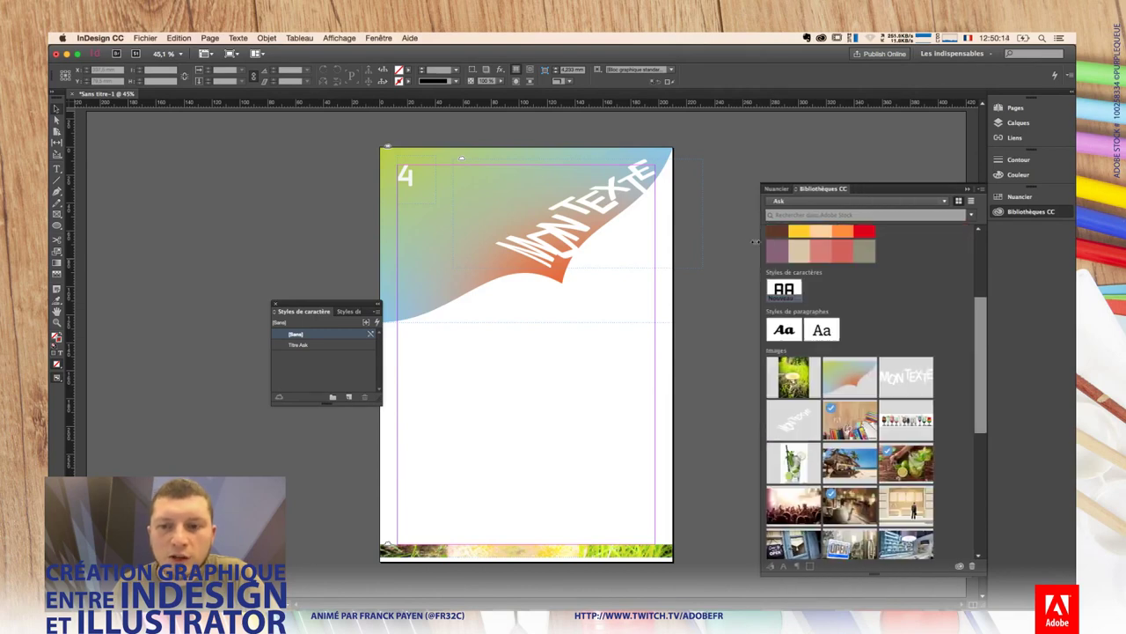
scroll(904, 352, up, 5)
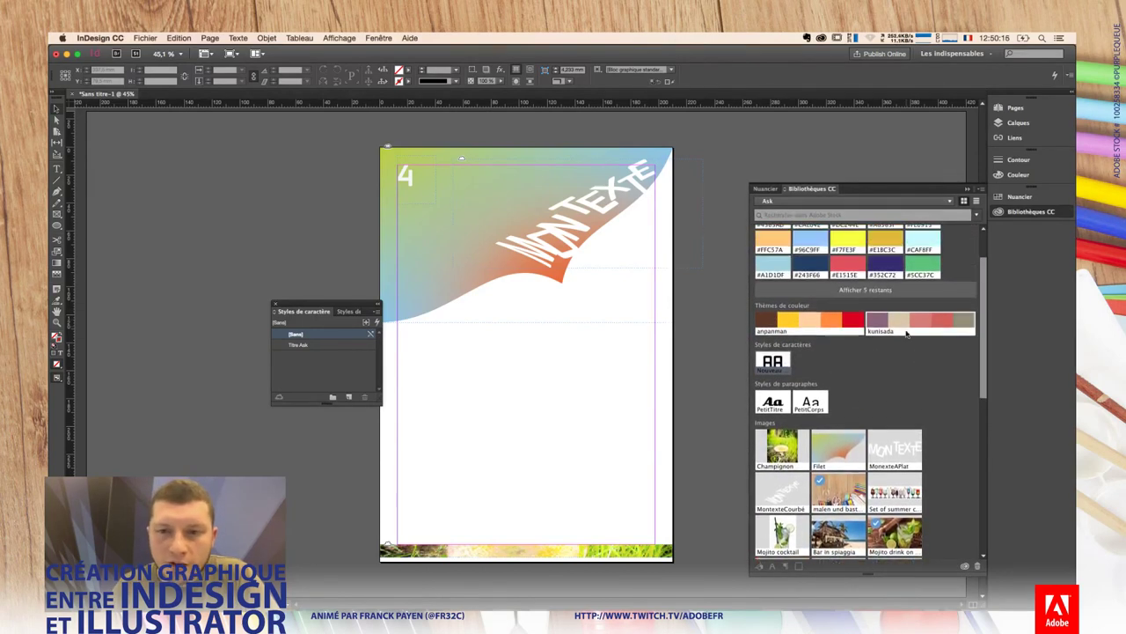
scroll(904, 367, down, 1)
scroll(904, 367, up, 2)
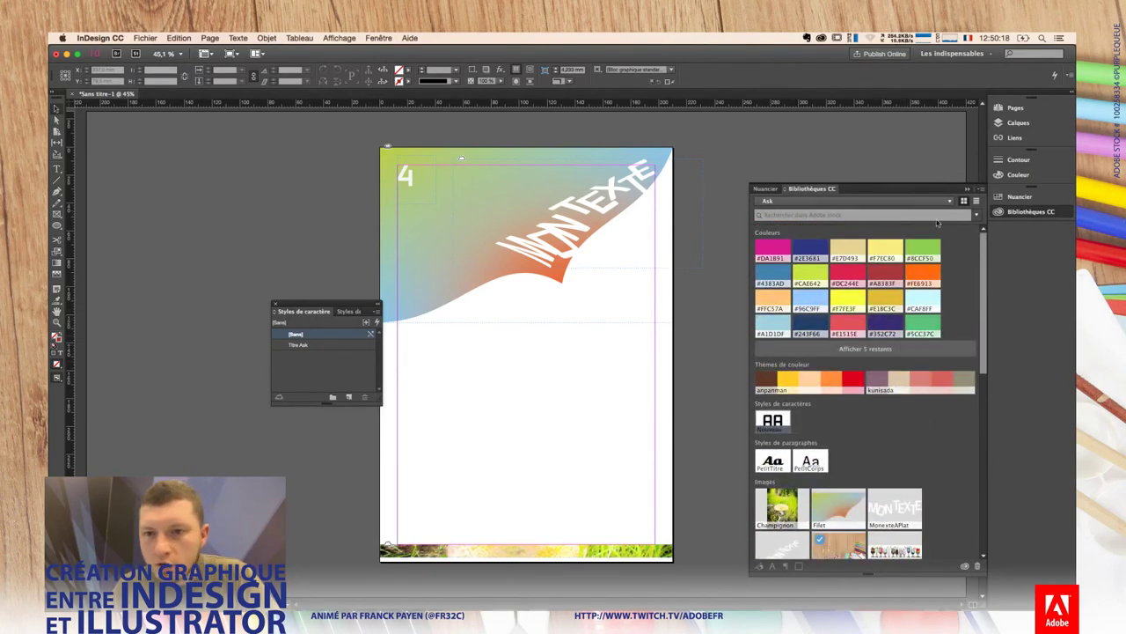
scroll(903, 367, down, 1)
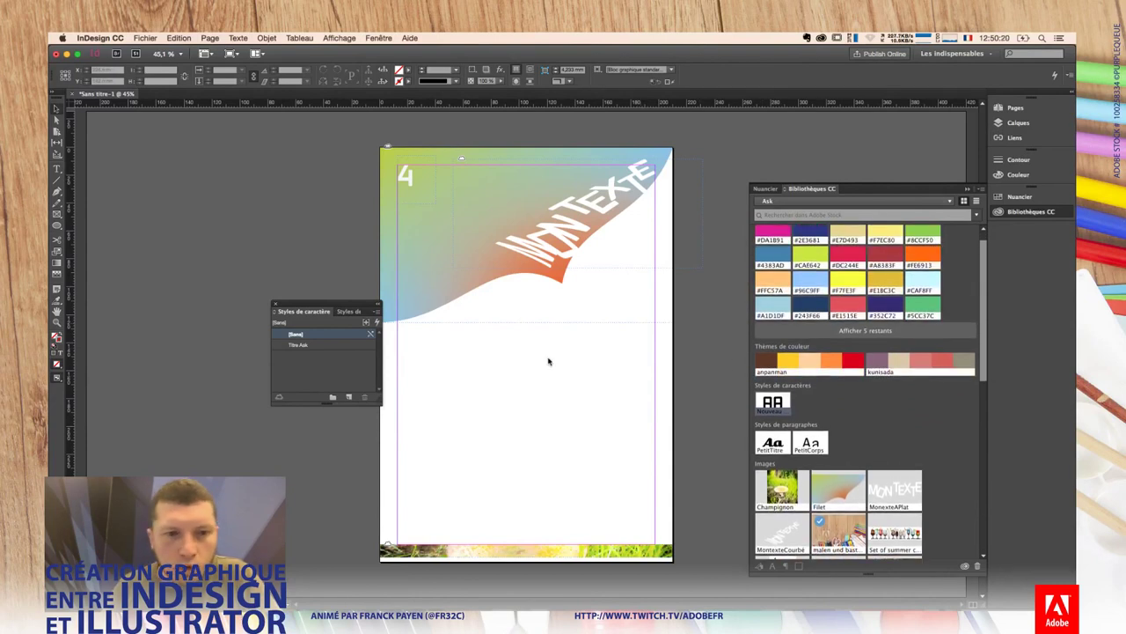
click(1023, 195)
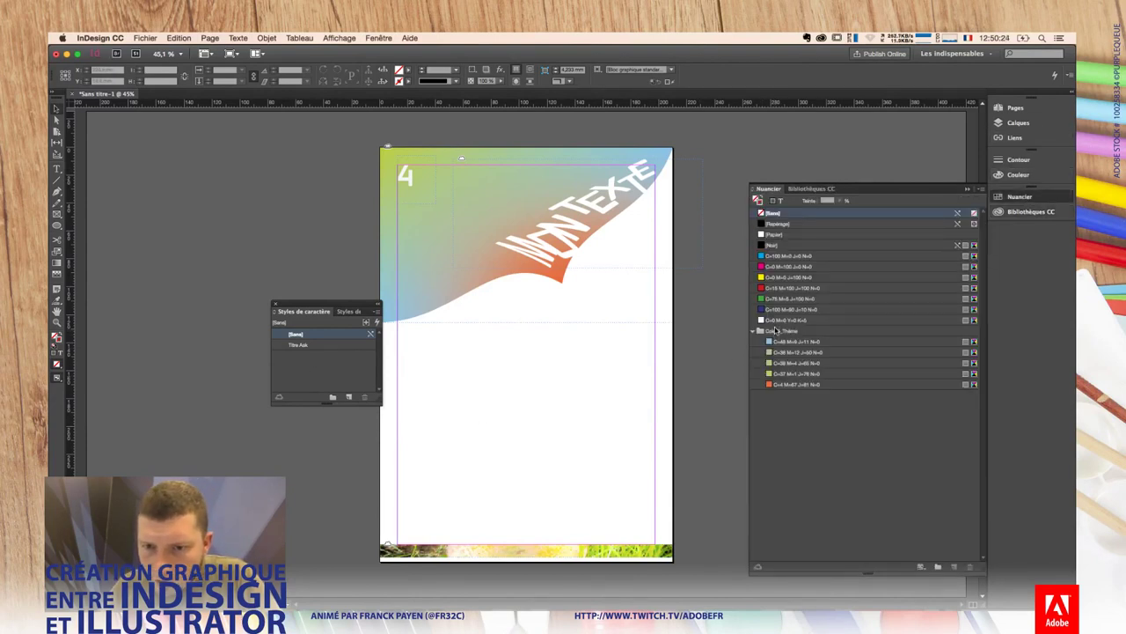
click(775, 330)
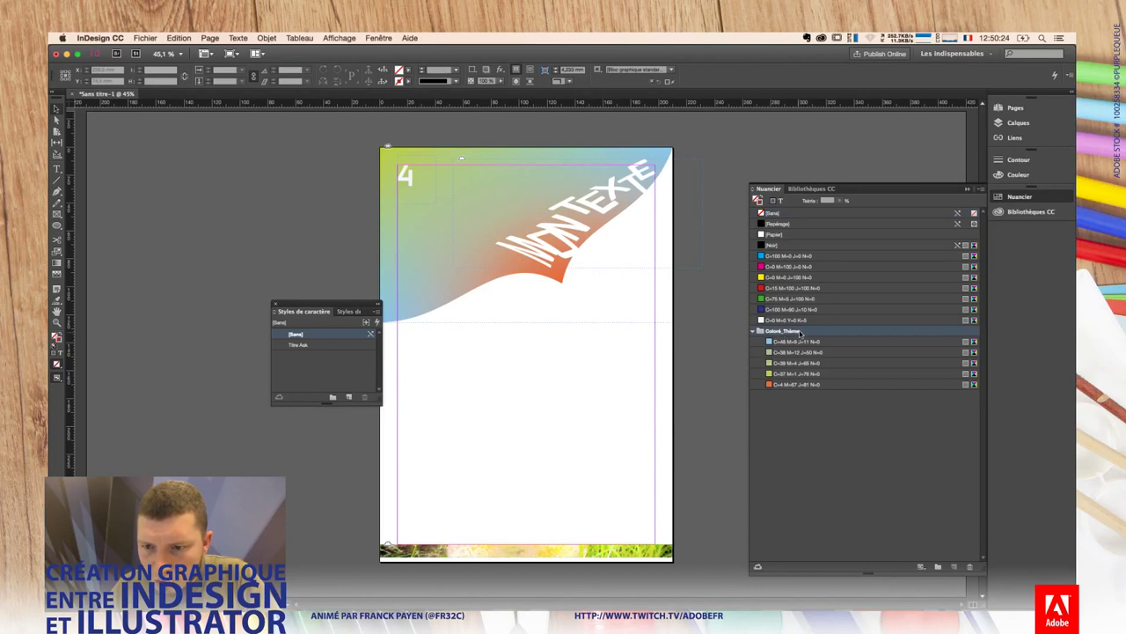
click(758, 568)
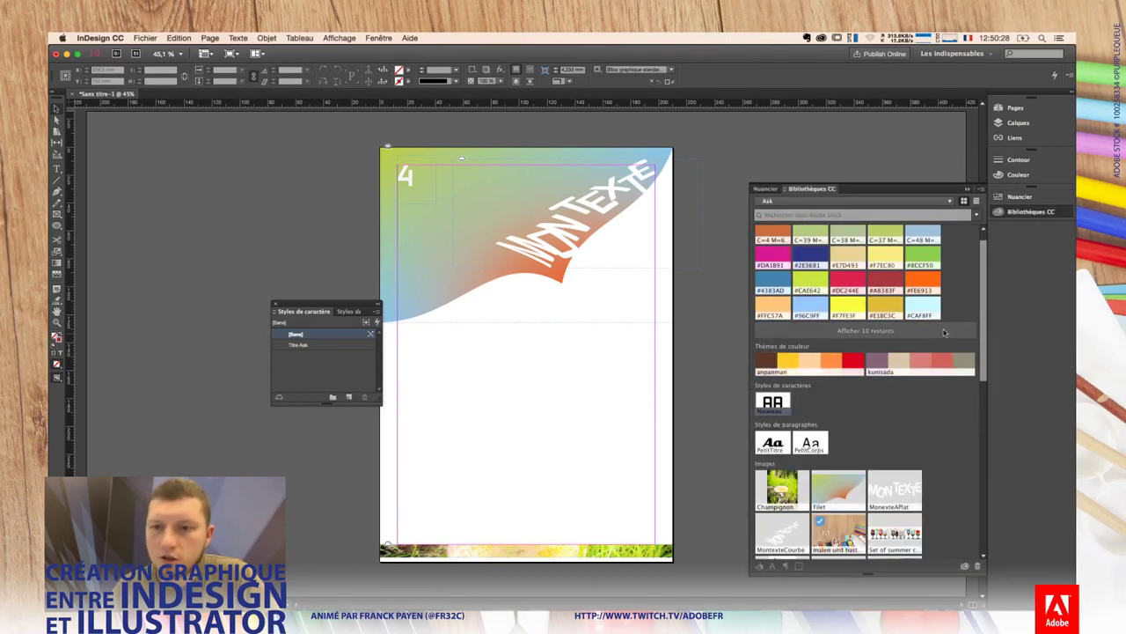
Step: Save the sampled Sanstitre-1-Coloré colour theme to Ask and check the new colours' options
scroll(863, 299, up, 2)
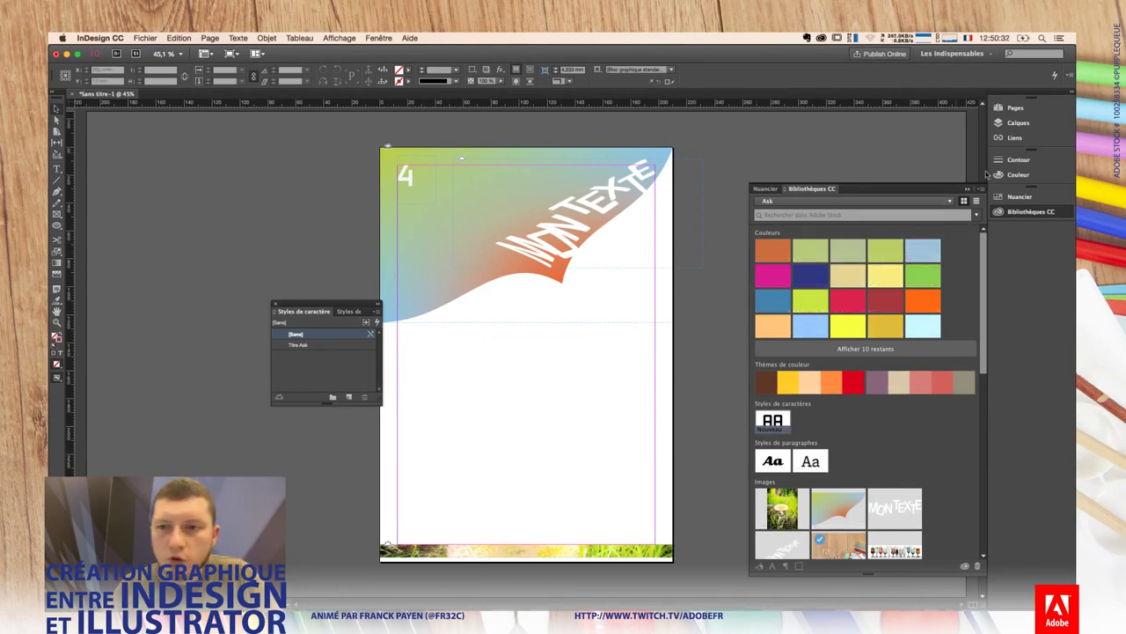
click(57, 299)
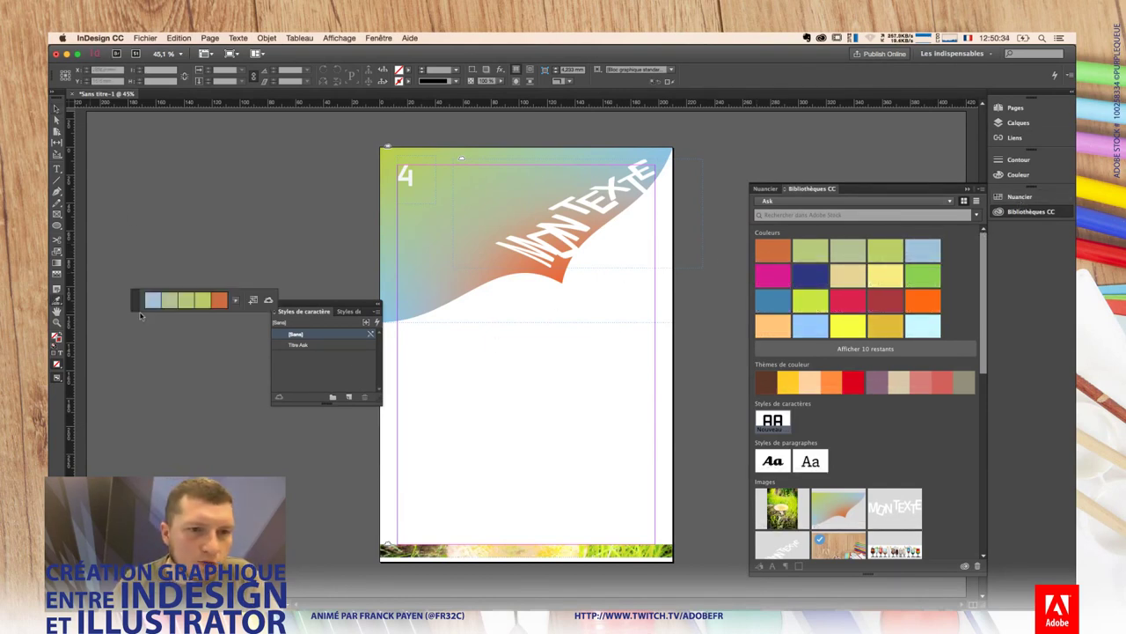
click(268, 301)
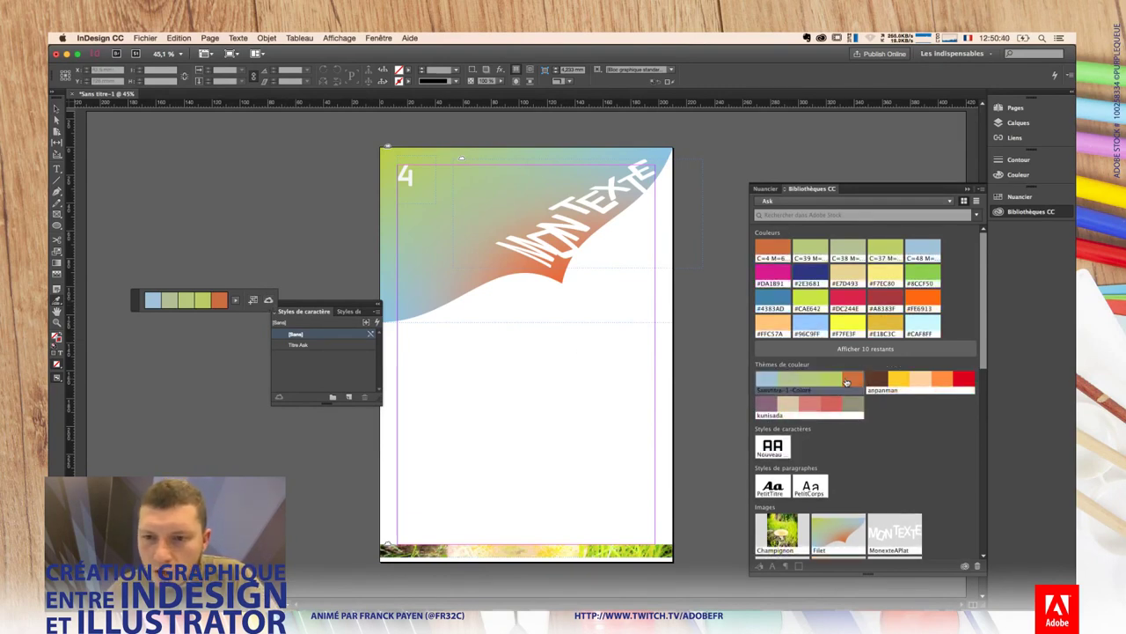
click(790, 249)
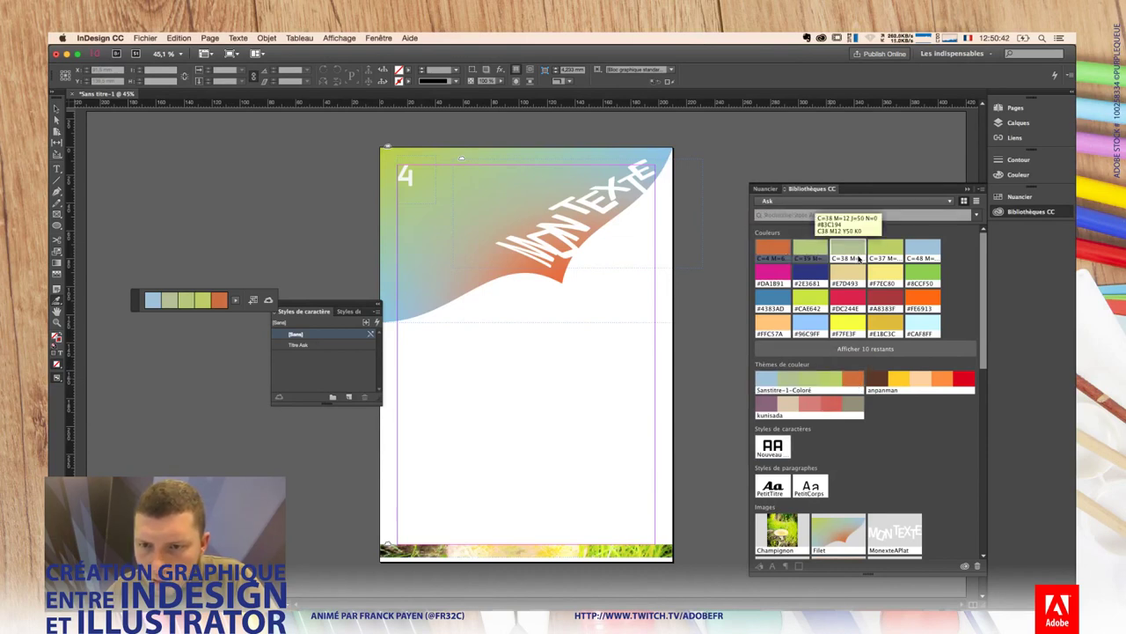
right_click(925, 252)
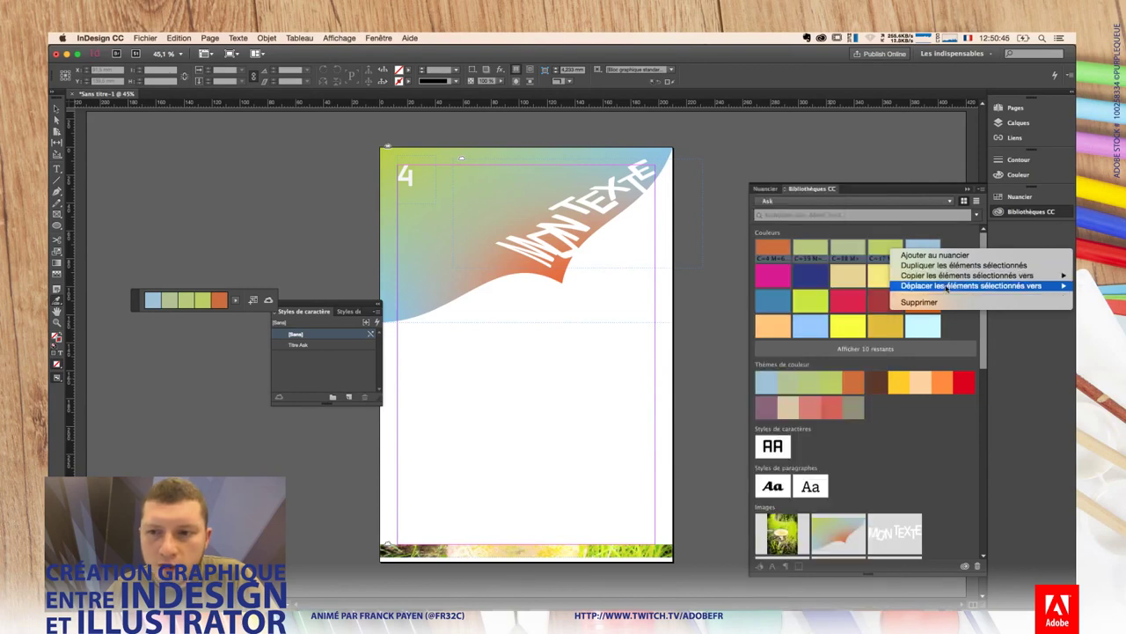
mouse_move(970, 285)
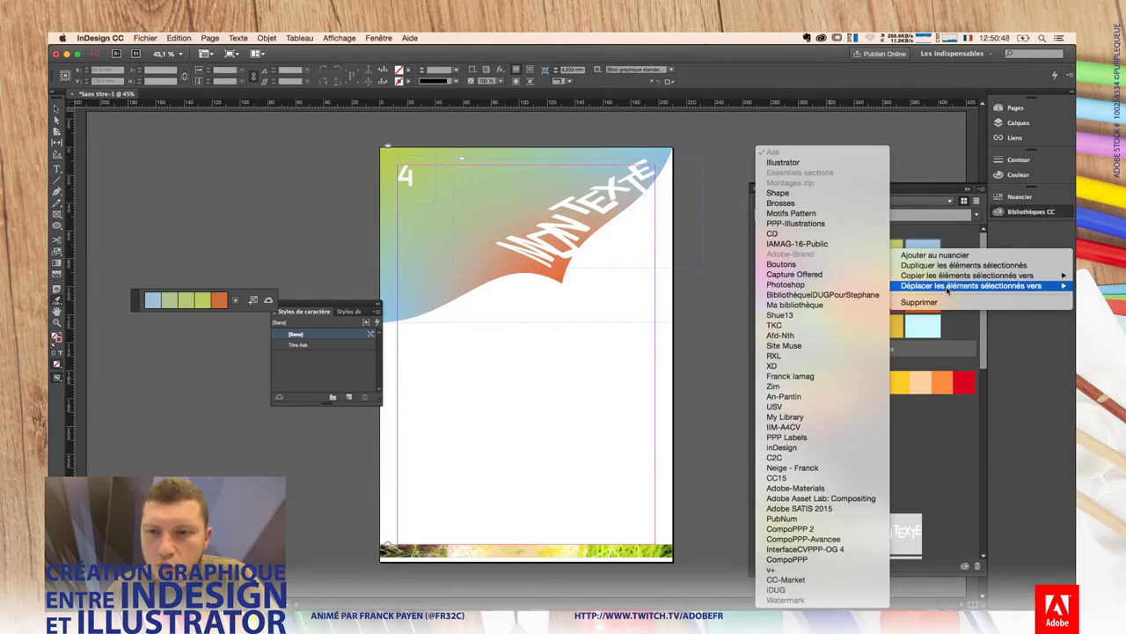
click(982, 194)
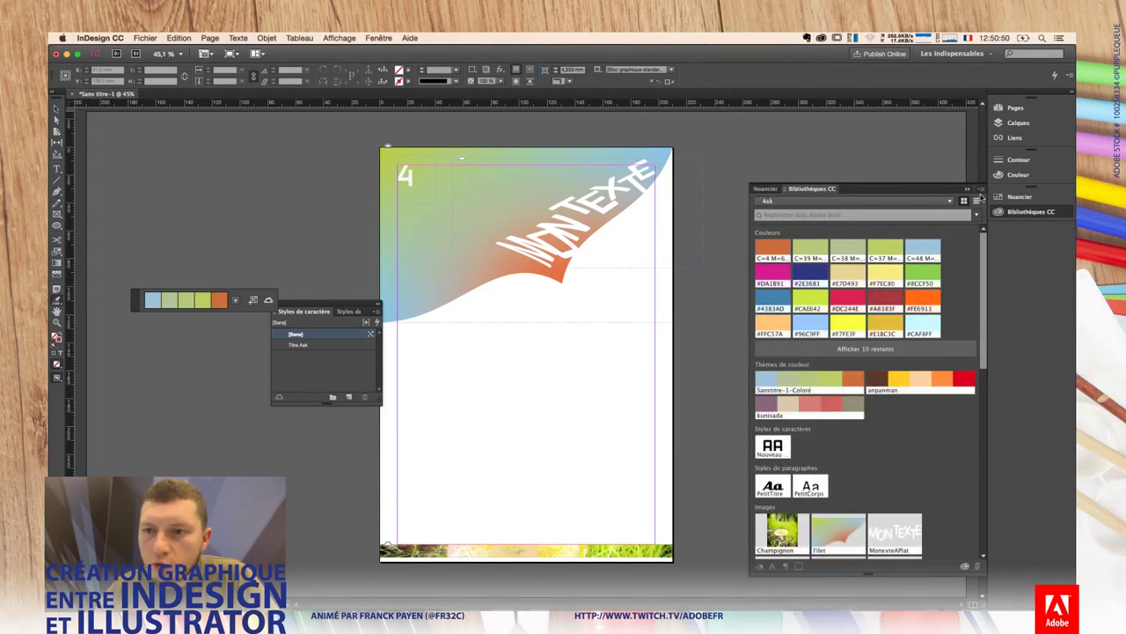
Step: Create a new CC library named MaCompoChampignon
click(982, 195)
click(978, 194)
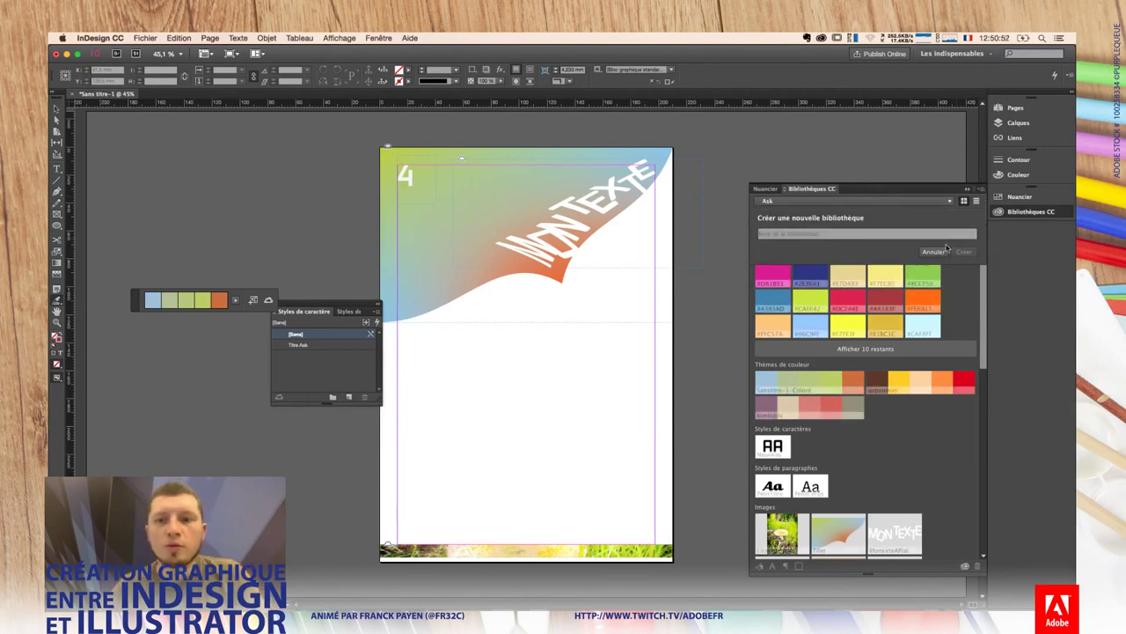
text(Ma)
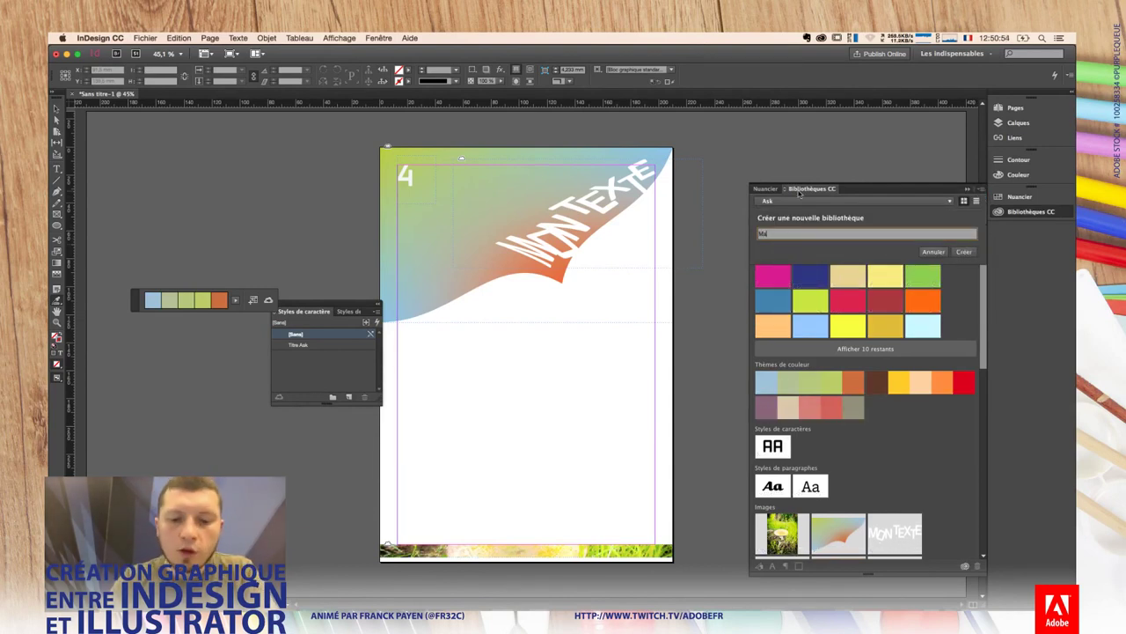
text(CompilCha)
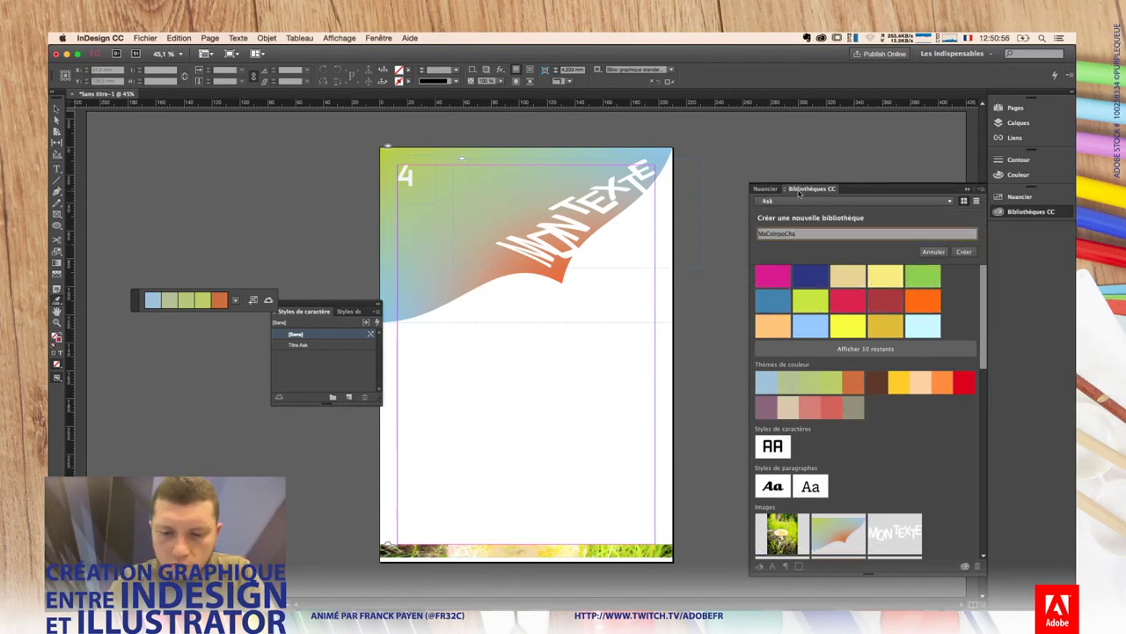
text(non)
key(Return)
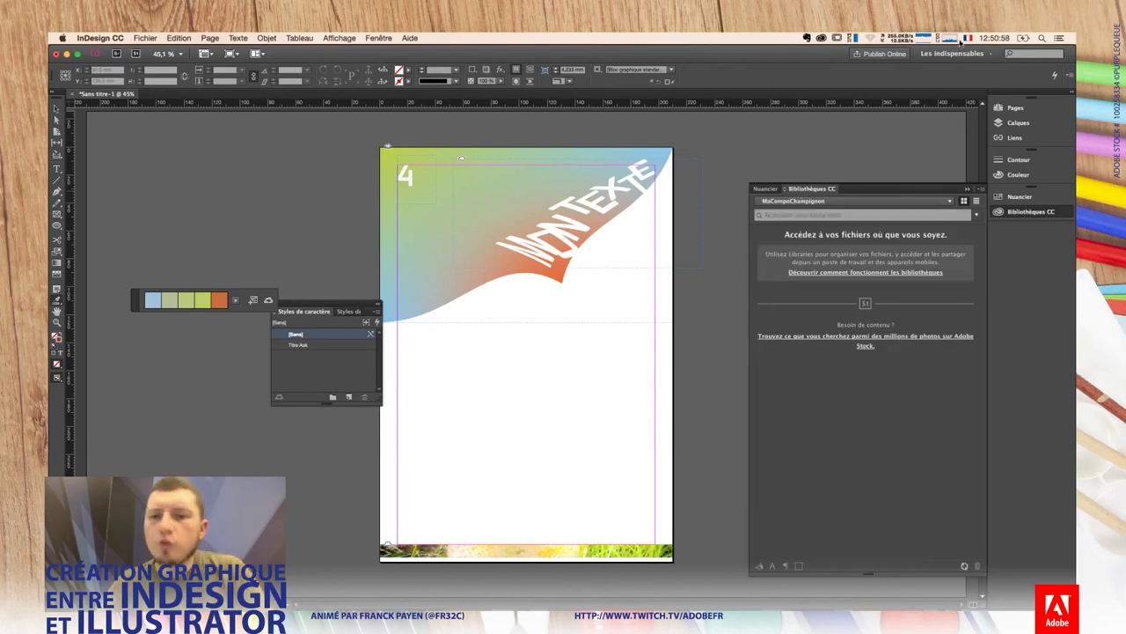
Step: Back in the Ask library, move the new colours into MaCompoChampignon
click(956, 203)
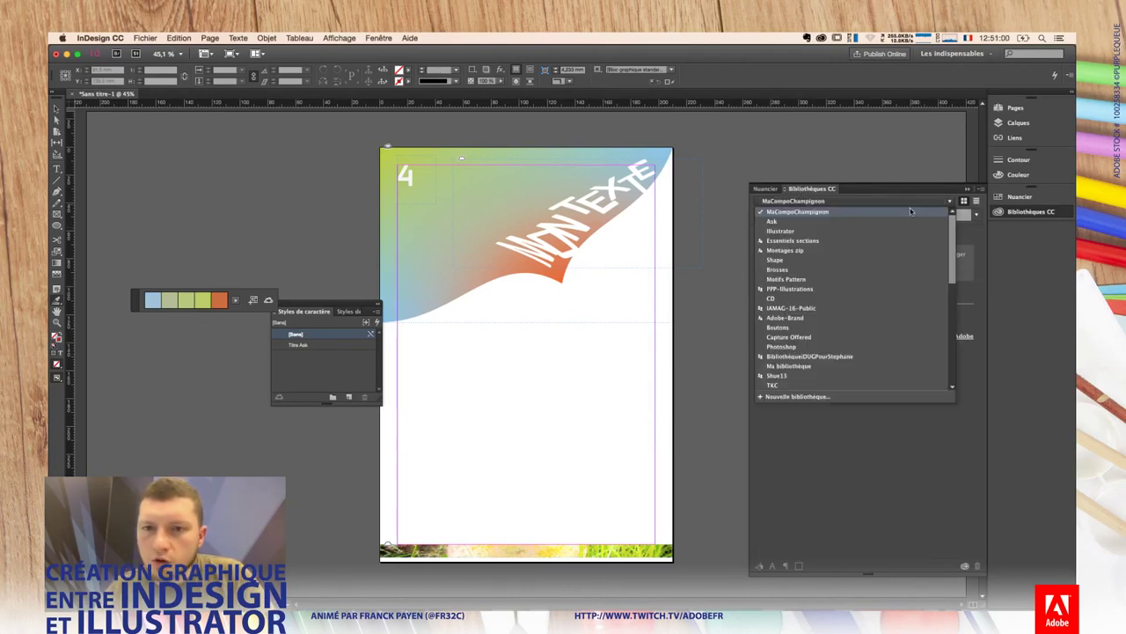
click(904, 221)
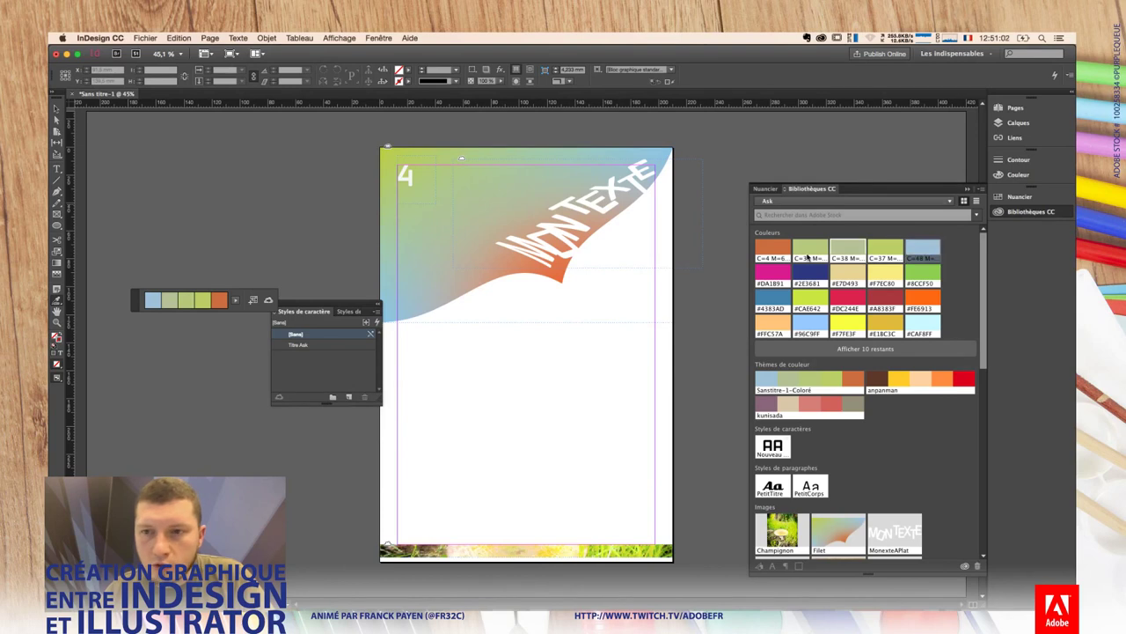
click(976, 202)
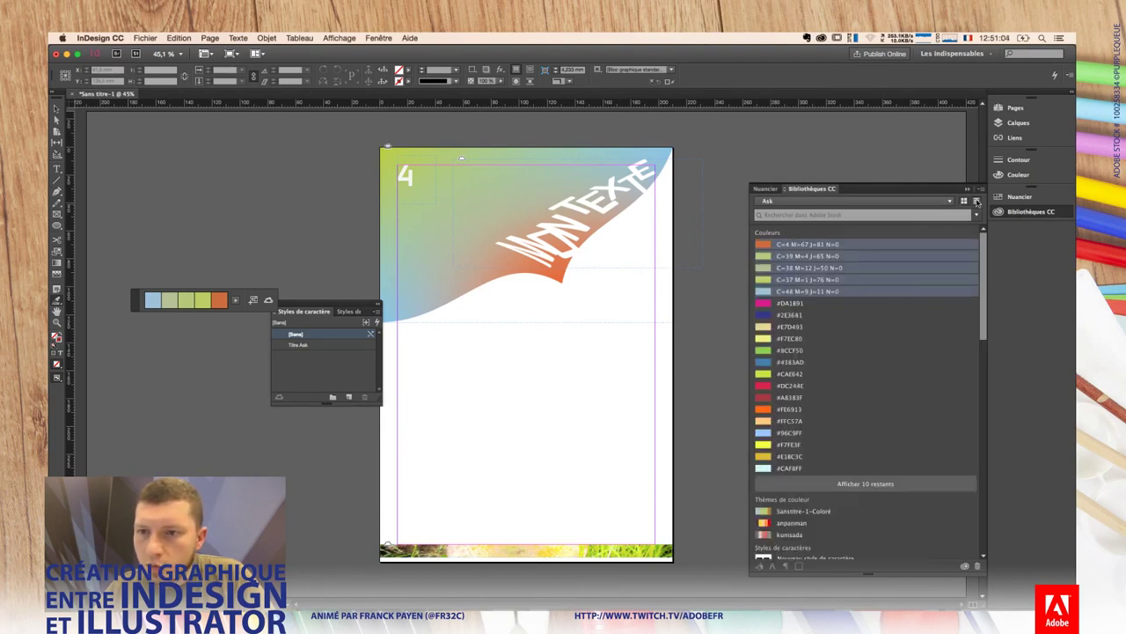
click(963, 201)
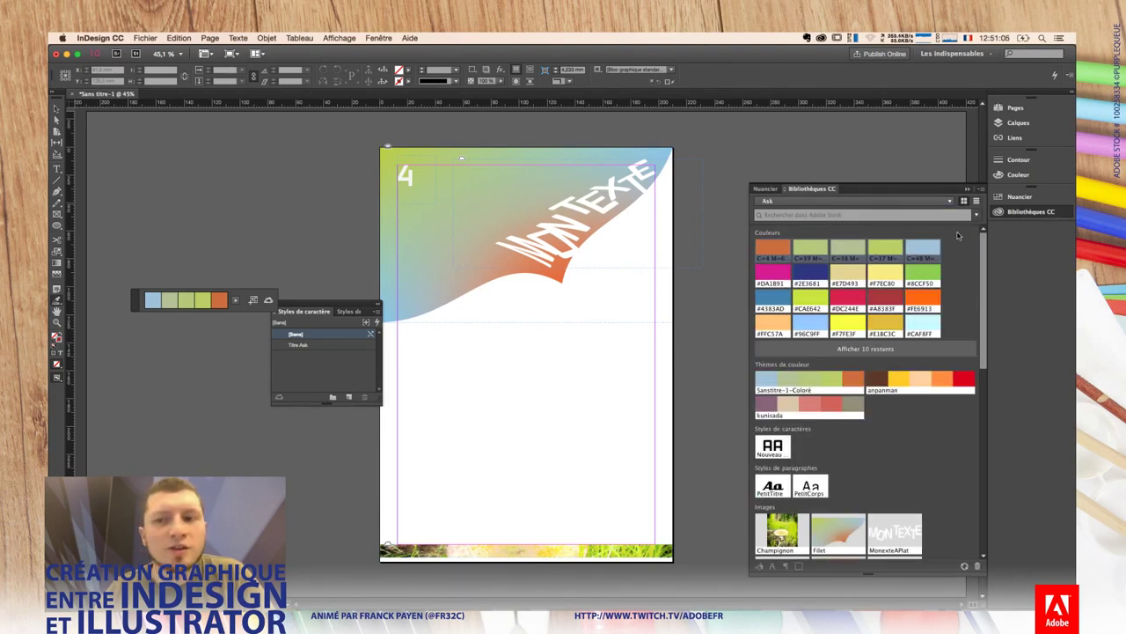
right_click(931, 252)
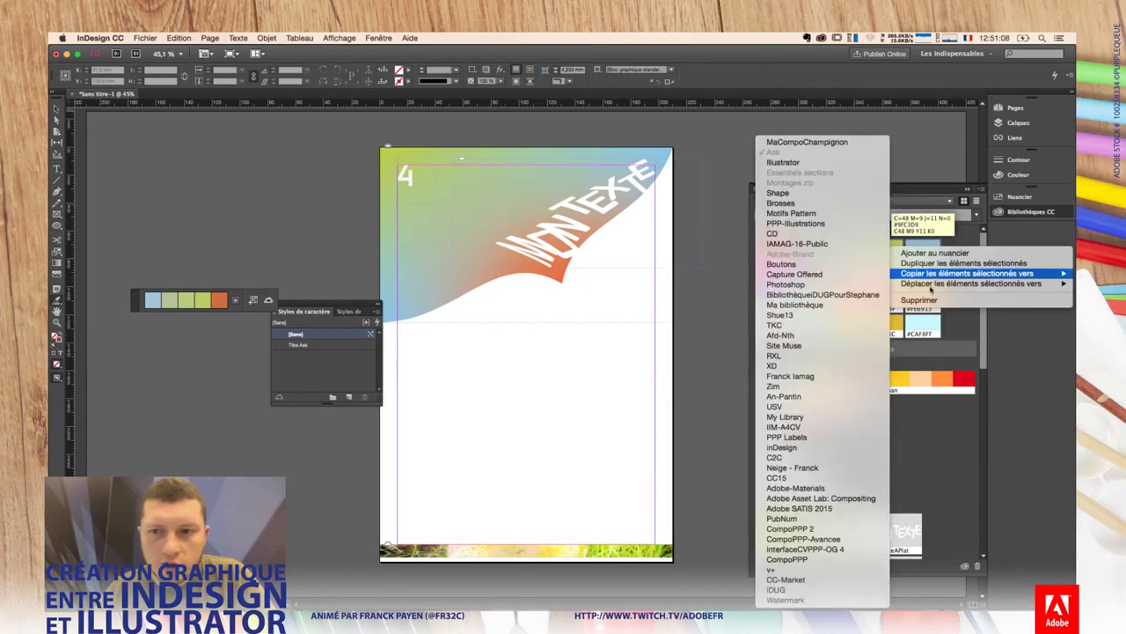
mouse_move(971, 284)
click(804, 143)
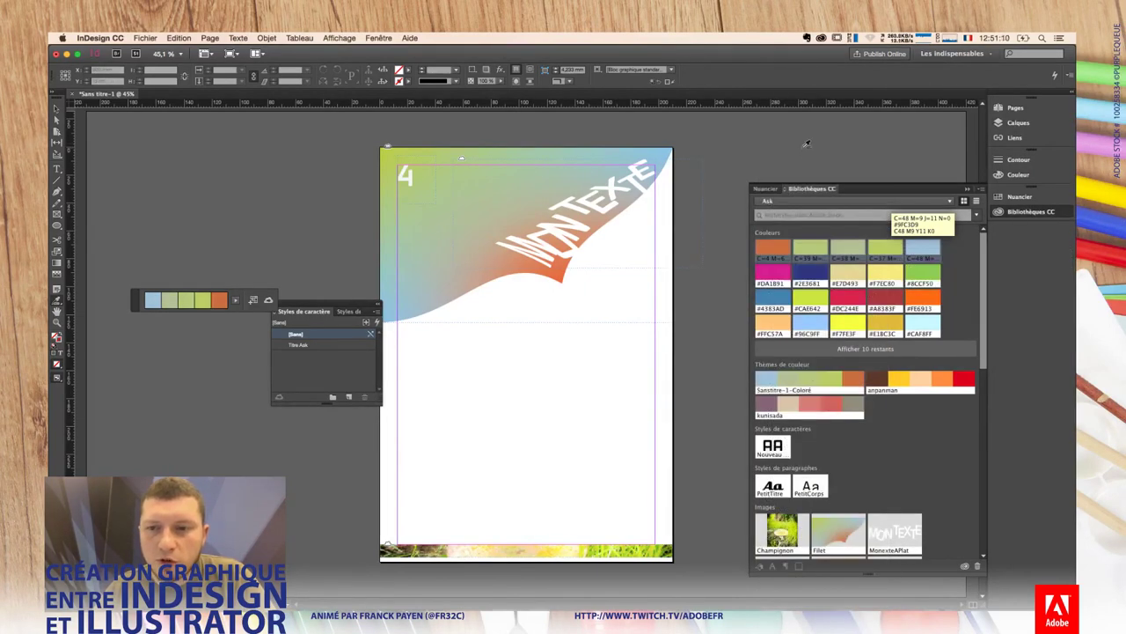
Step: Move the Sanstitre-1-Coloré theme, character style and layout images into MaCompoChampignon
click(826, 380)
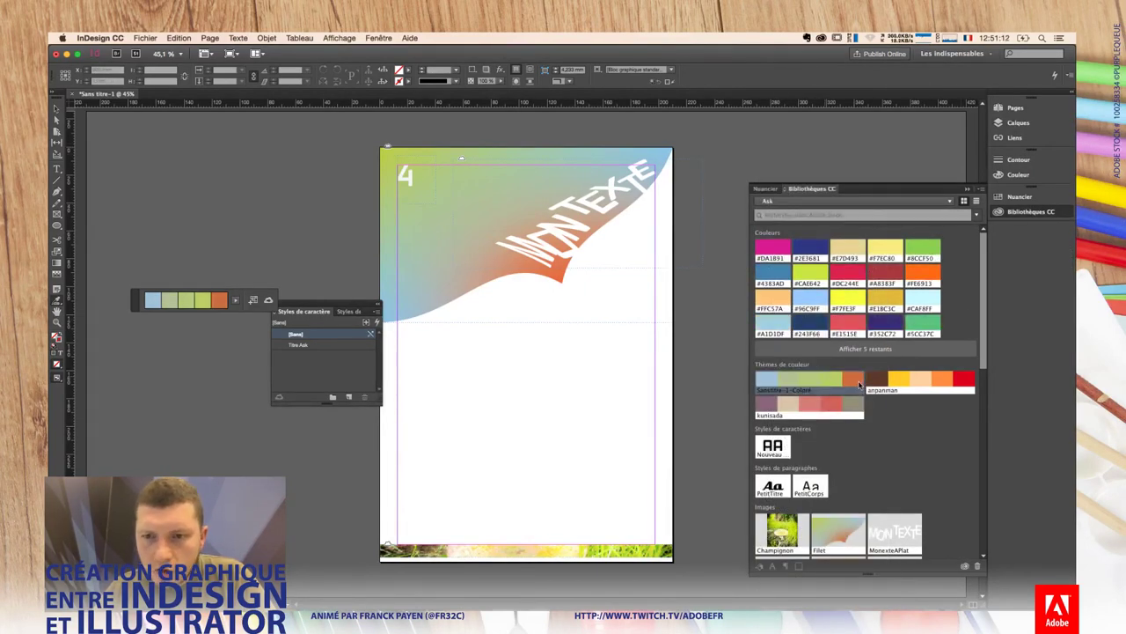
right_click(860, 385)
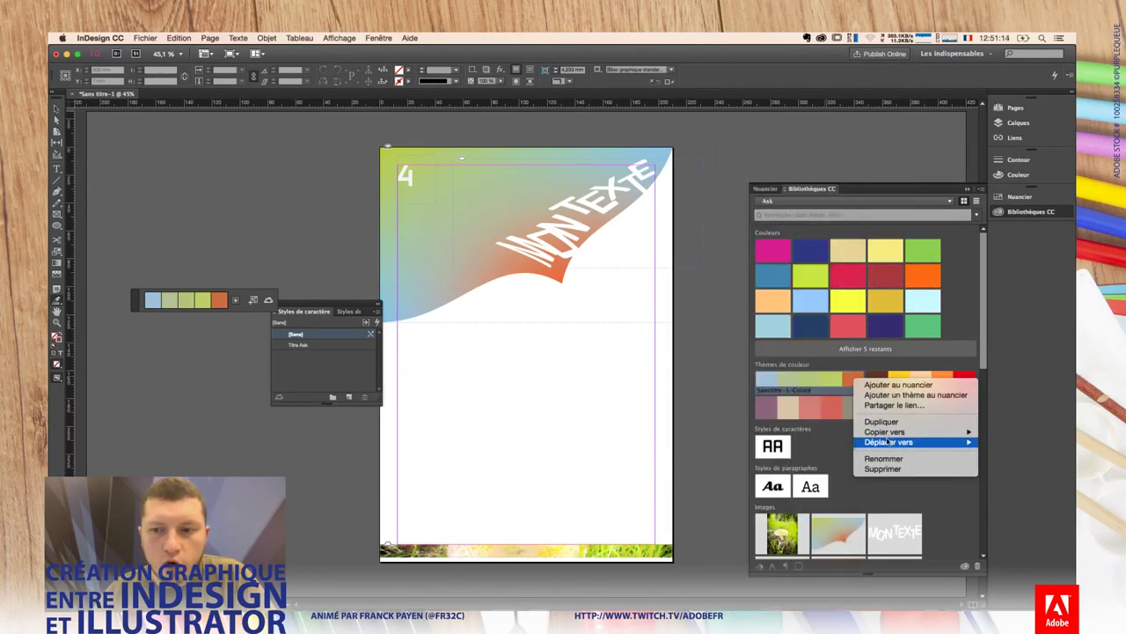
mouse_move(889, 442)
click(783, 164)
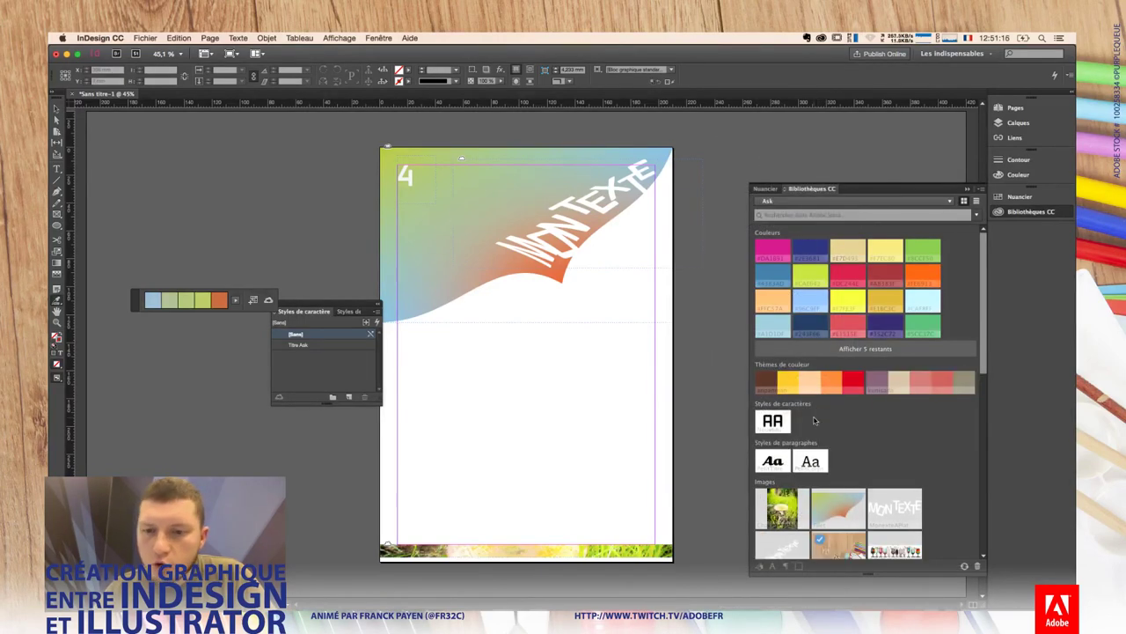
right_click(786, 422)
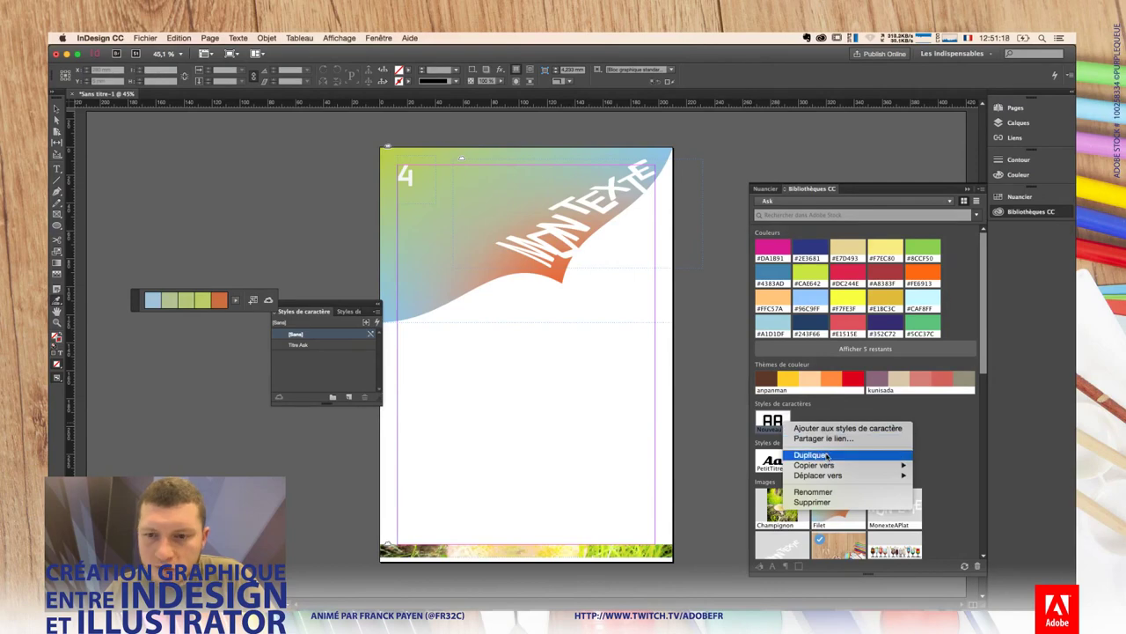
mouse_move(814, 464)
click(1000, 157)
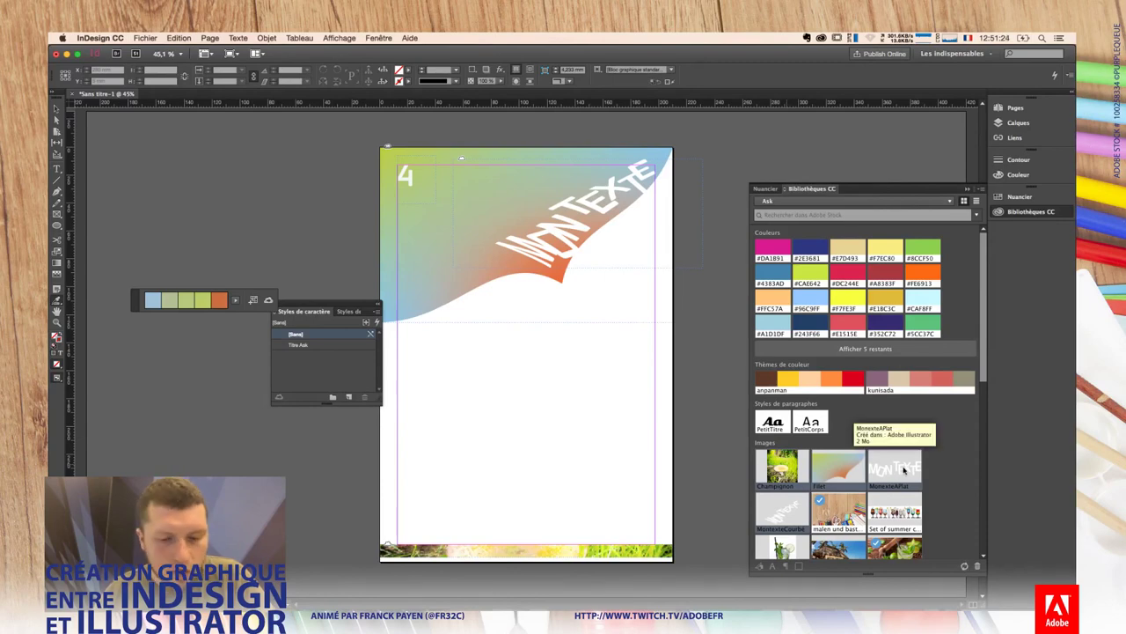
right_click(901, 471)
mouse_move(971, 511)
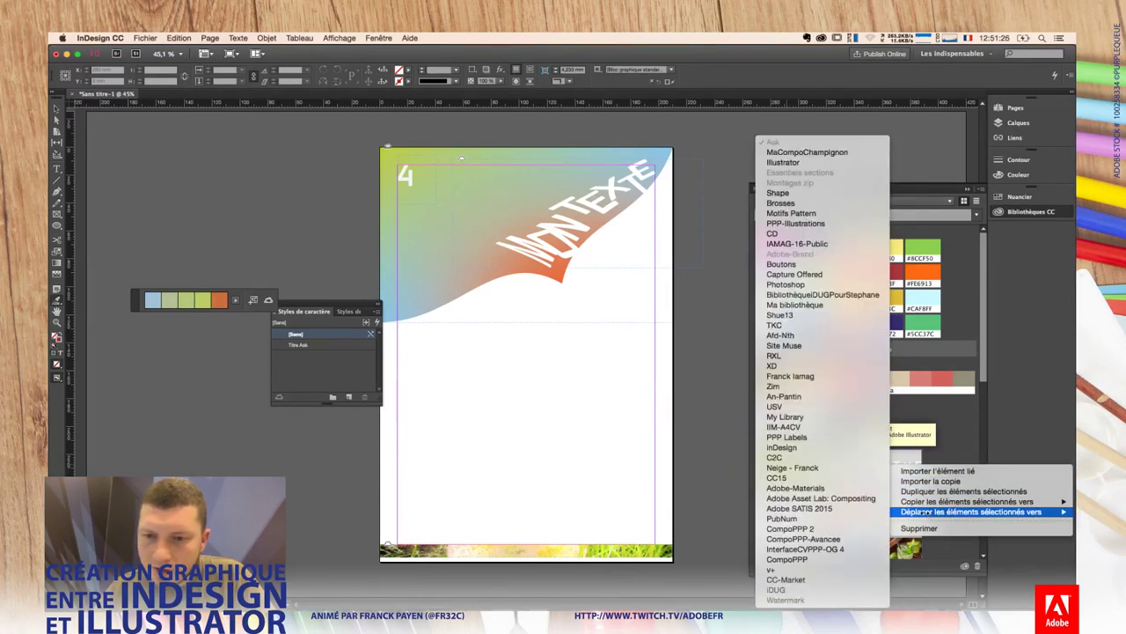
click(782, 153)
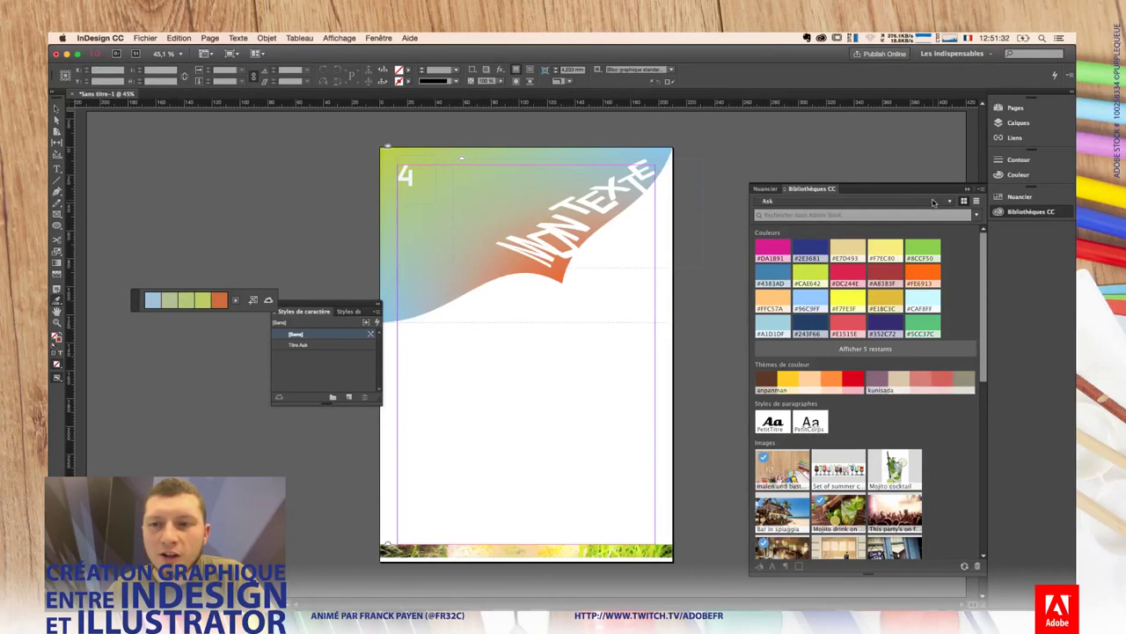
Step: Switch to MaCompoChampignon, keep Illustrator's embedded colour profile, and choose Collaborer from the library menu
click(892, 201)
click(892, 221)
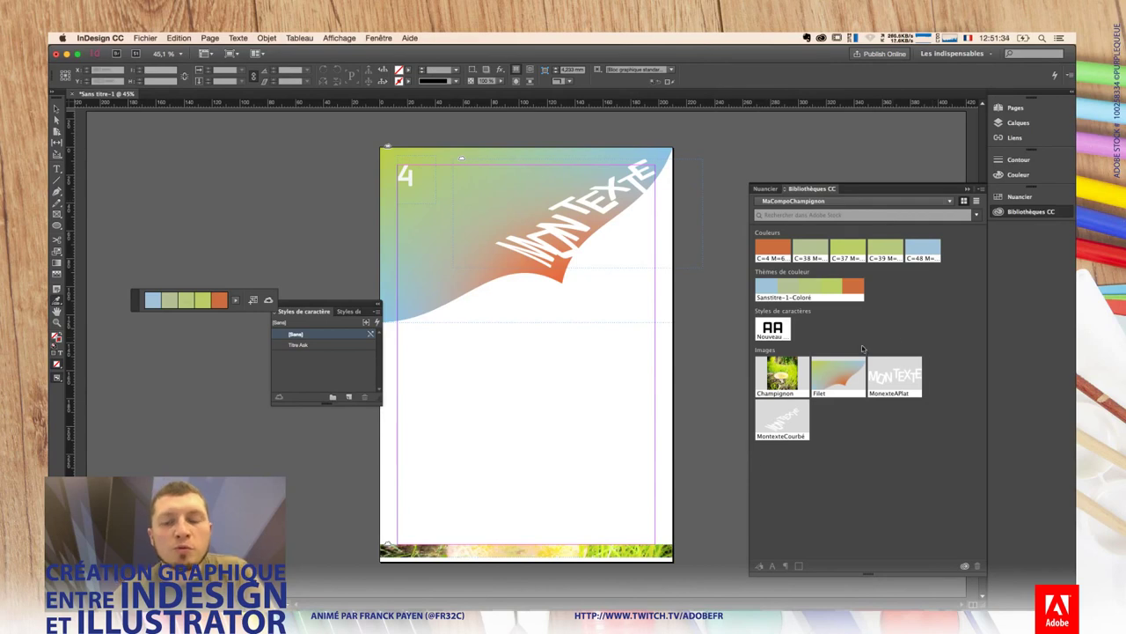
click(285, 229)
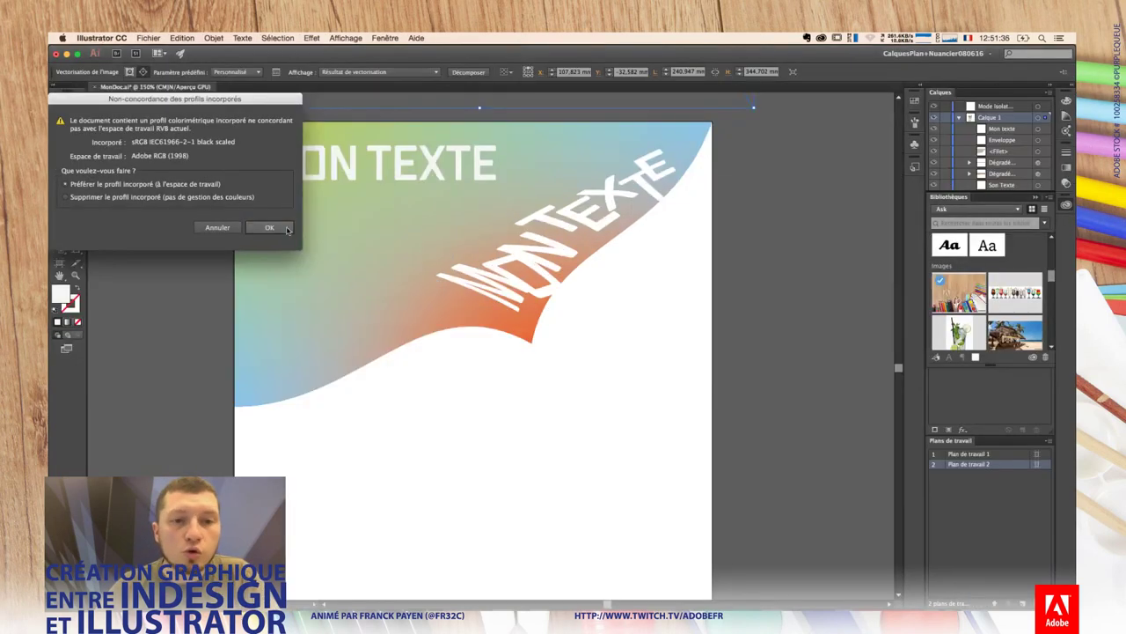
click(270, 227)
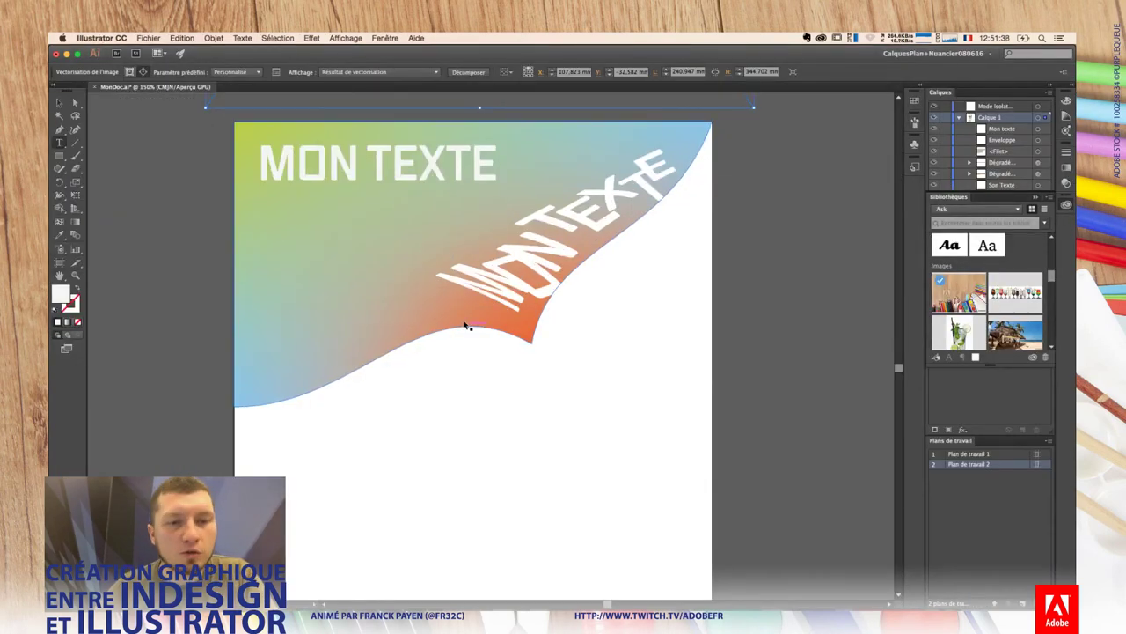
key(super+Tab)
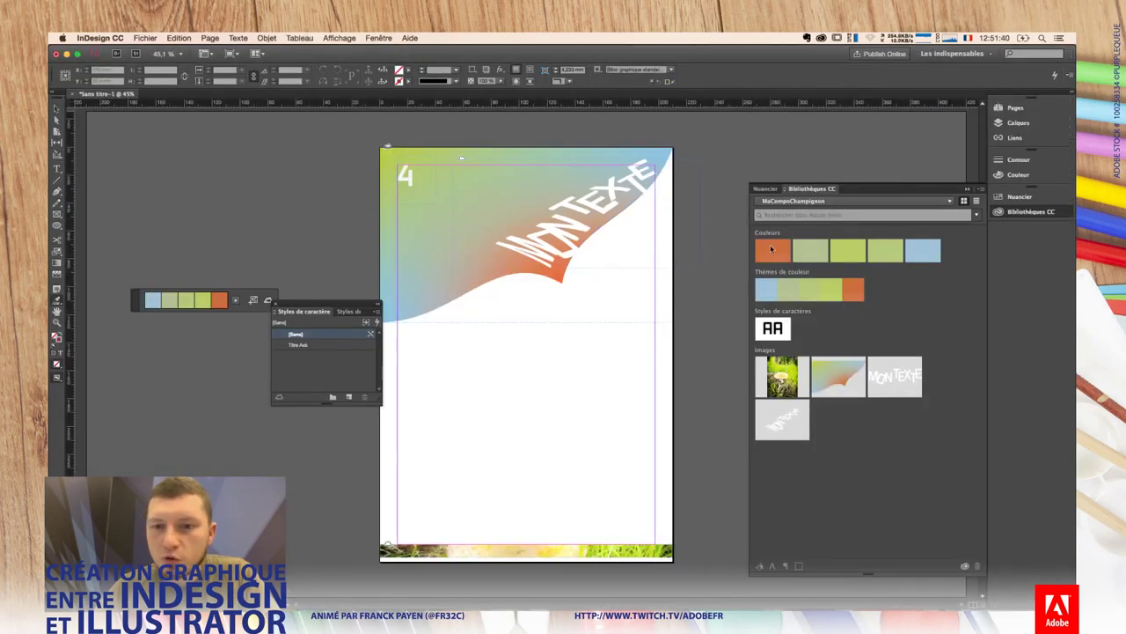
click(976, 200)
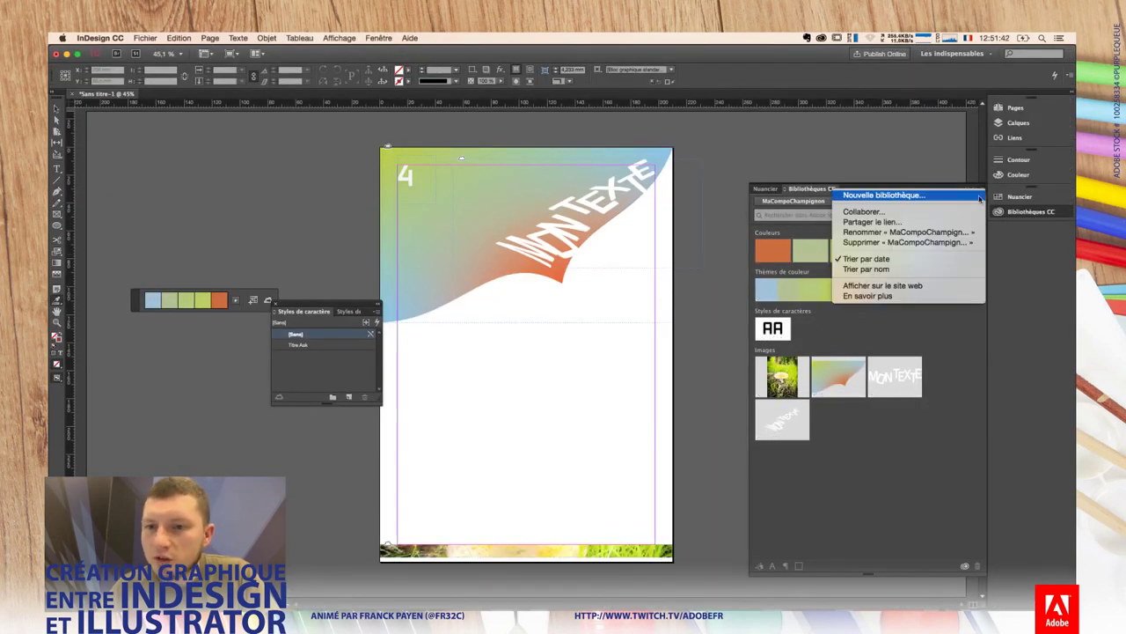
click(885, 212)
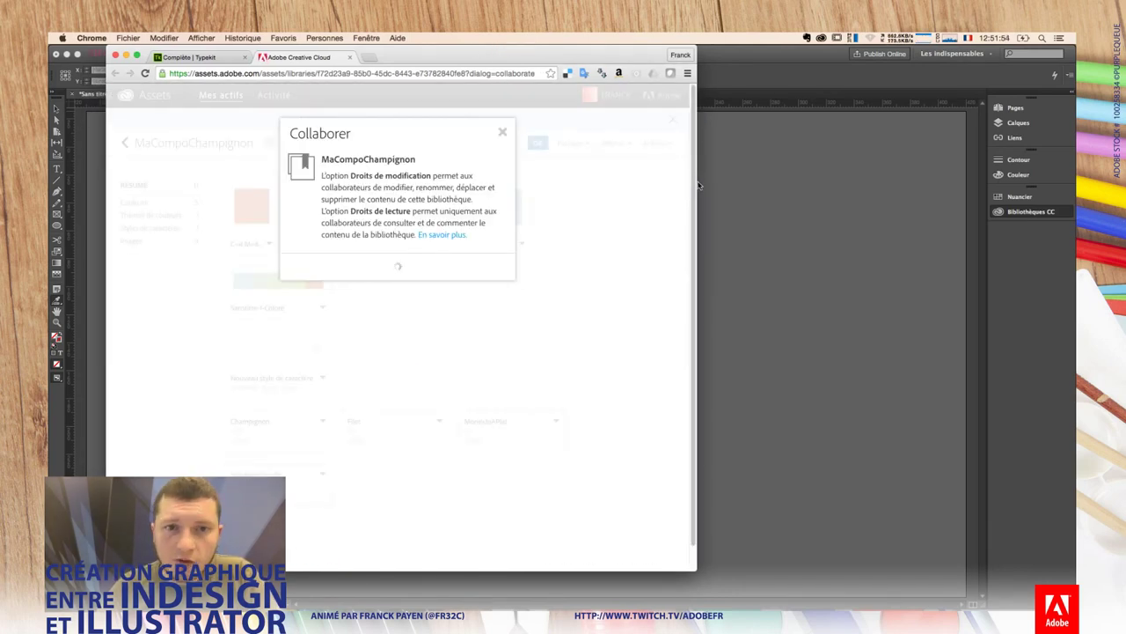
Step: Dismiss the collaborator invitation, leaving Droits de modification unchanged and inviting no one
click(462, 300)
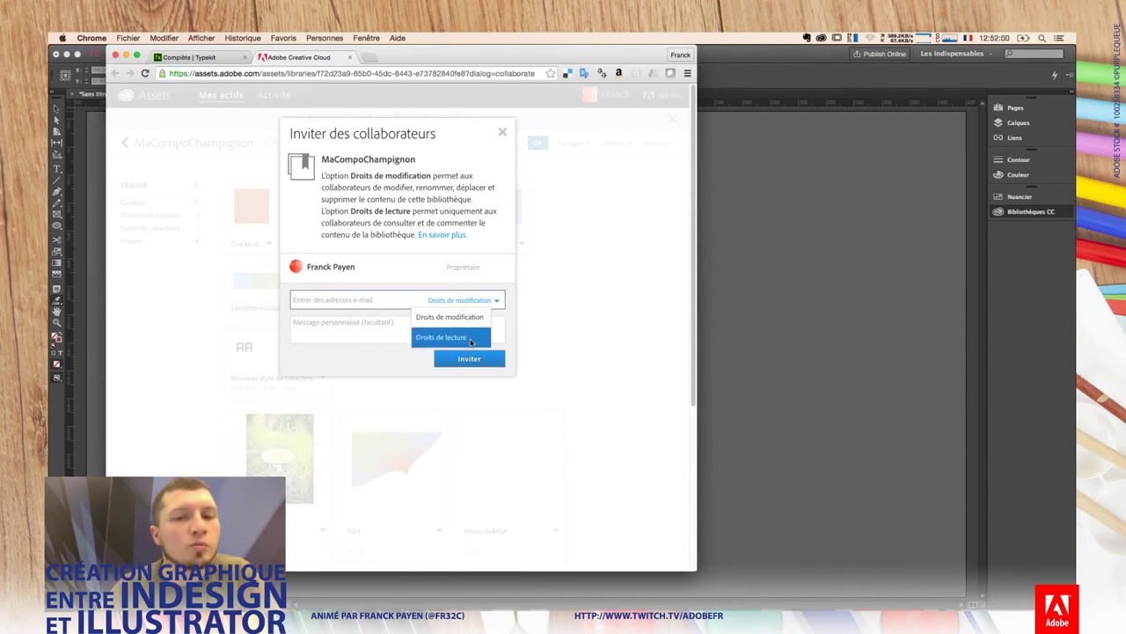
click(495, 147)
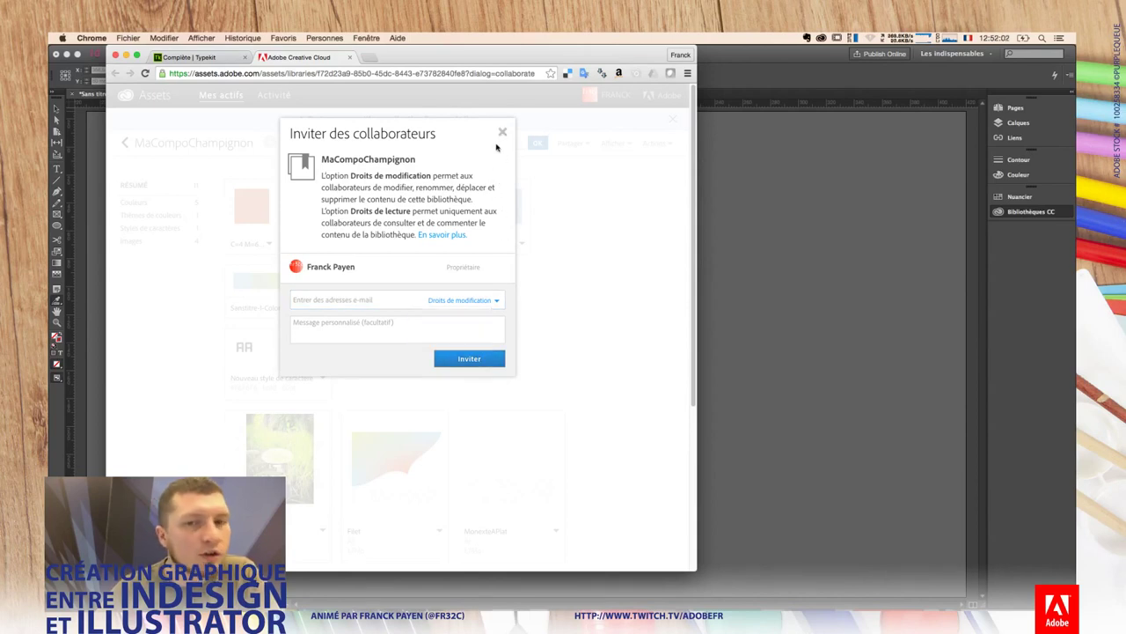
click(499, 134)
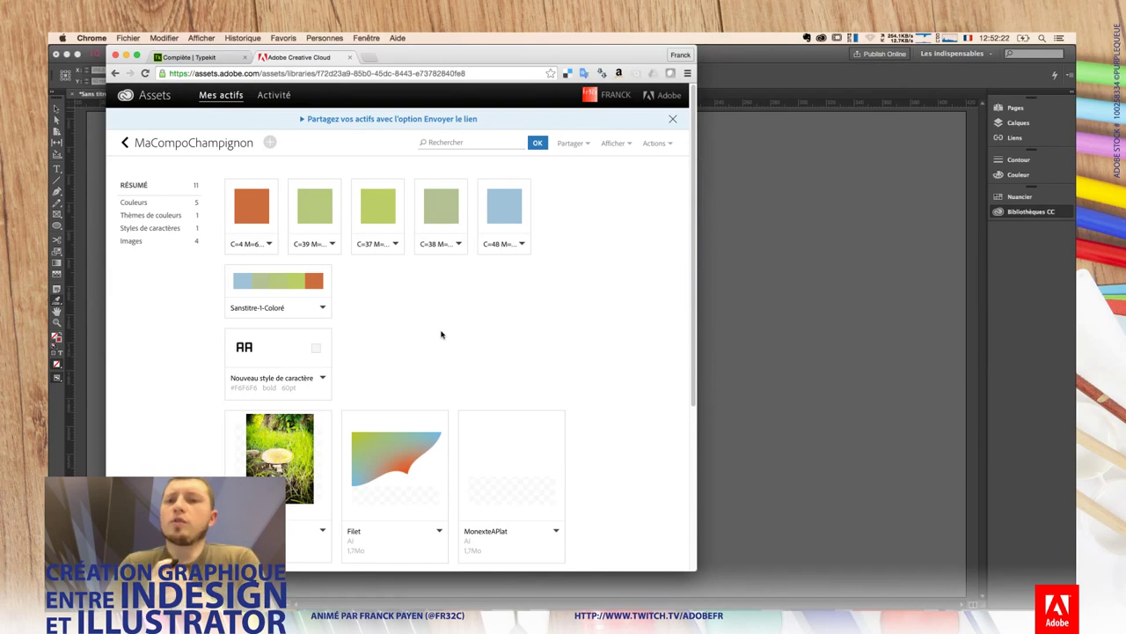
Step: Move InDesign's floating swatches to the lower left and switch to Illustrator
click(752, 191)
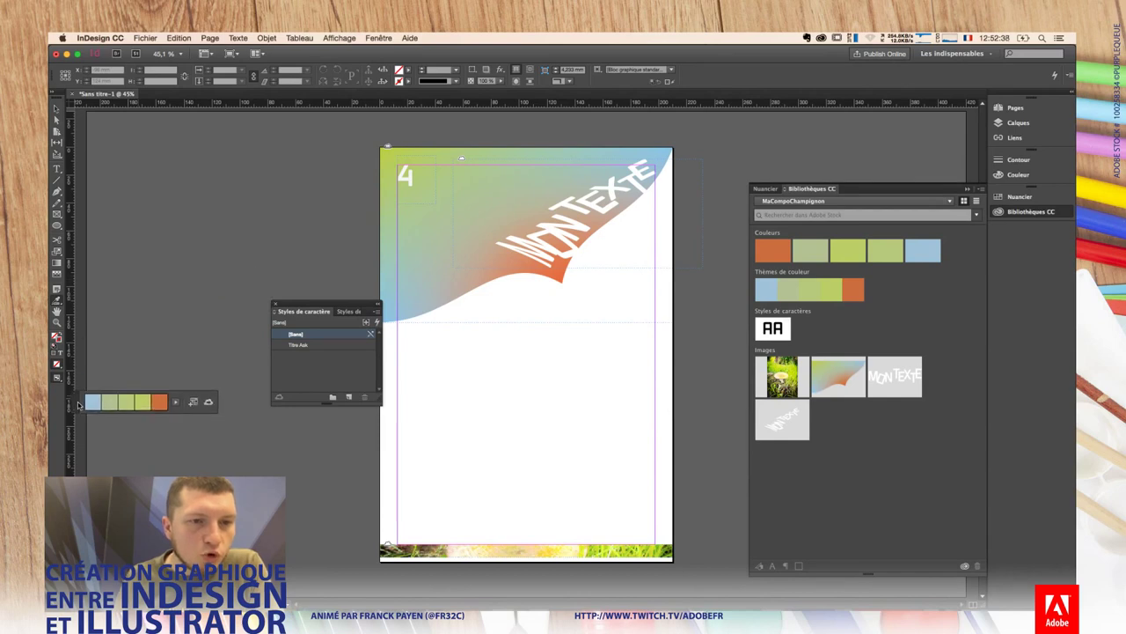
drag(139, 303, 89, 466)
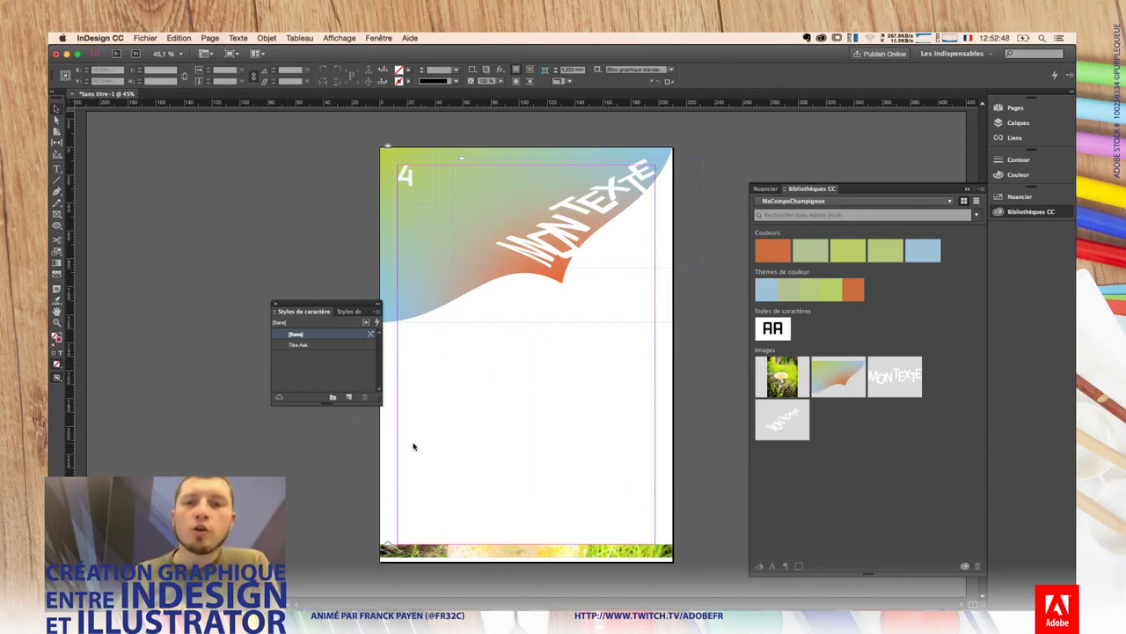
key(super+Tab)
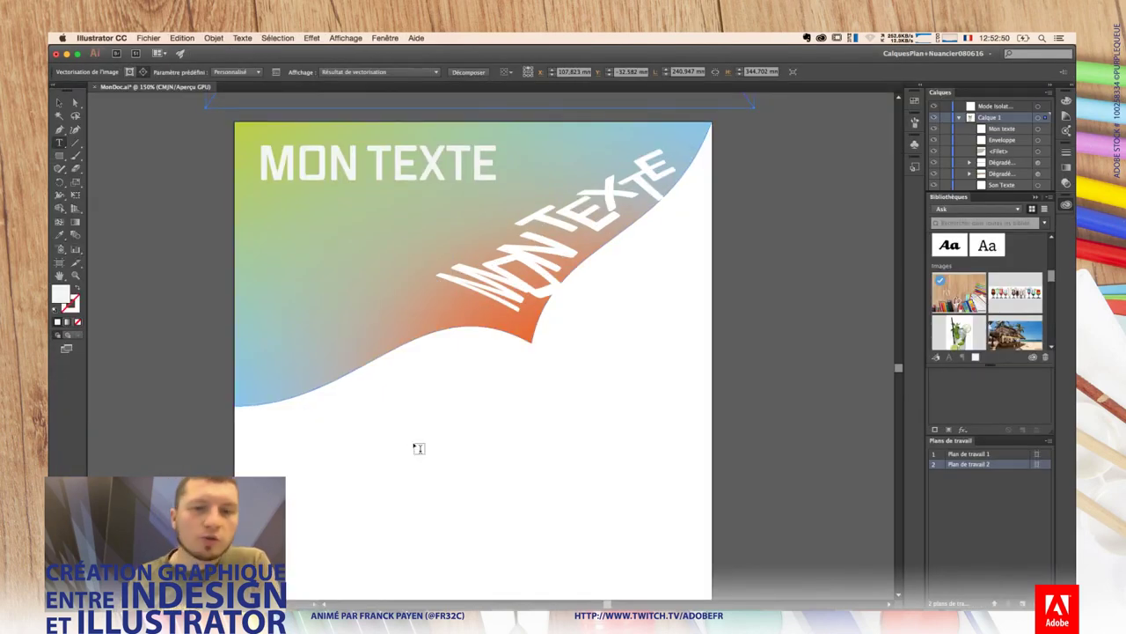
Step: Select all the wave artwork and show its colours on the Recolor Artwork colour wheel
click(552, 348)
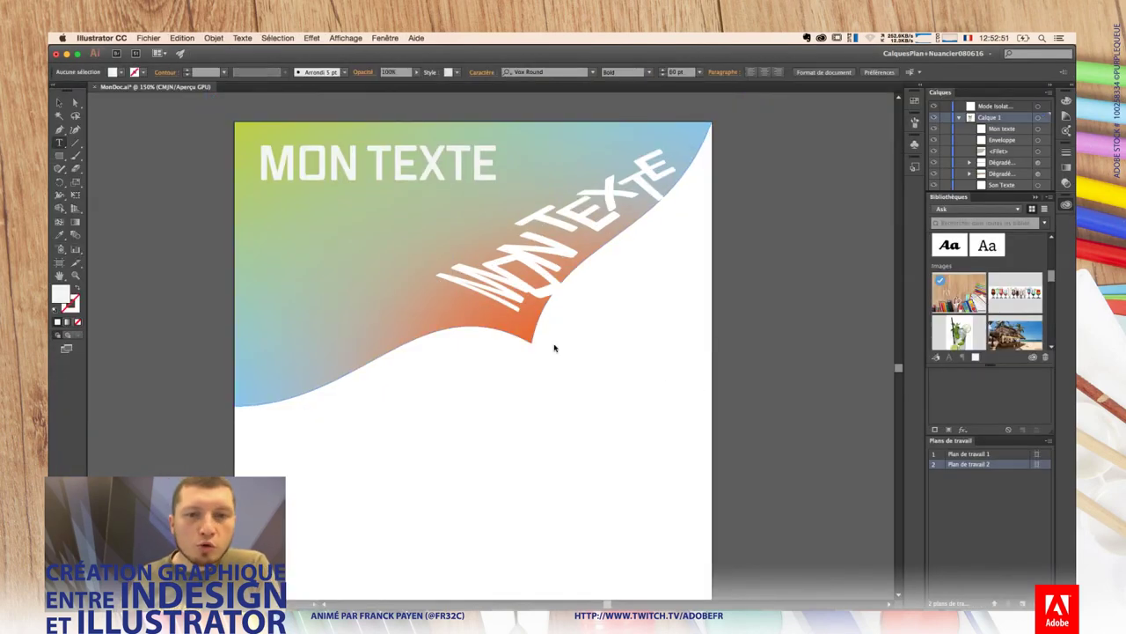
click(302, 278)
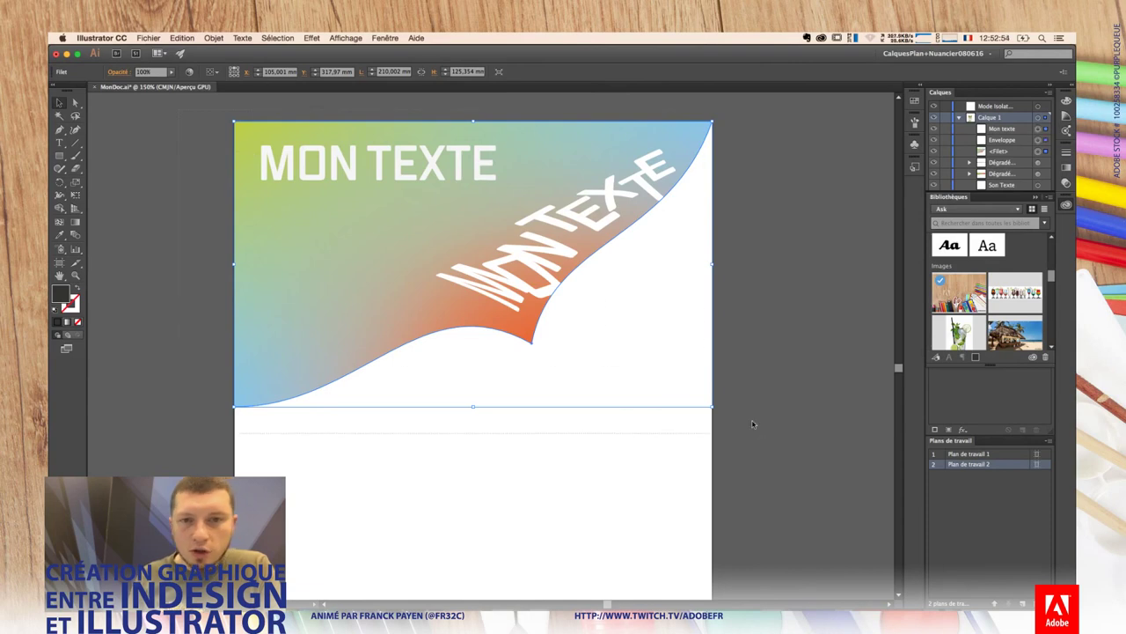
key(ctrl+a)
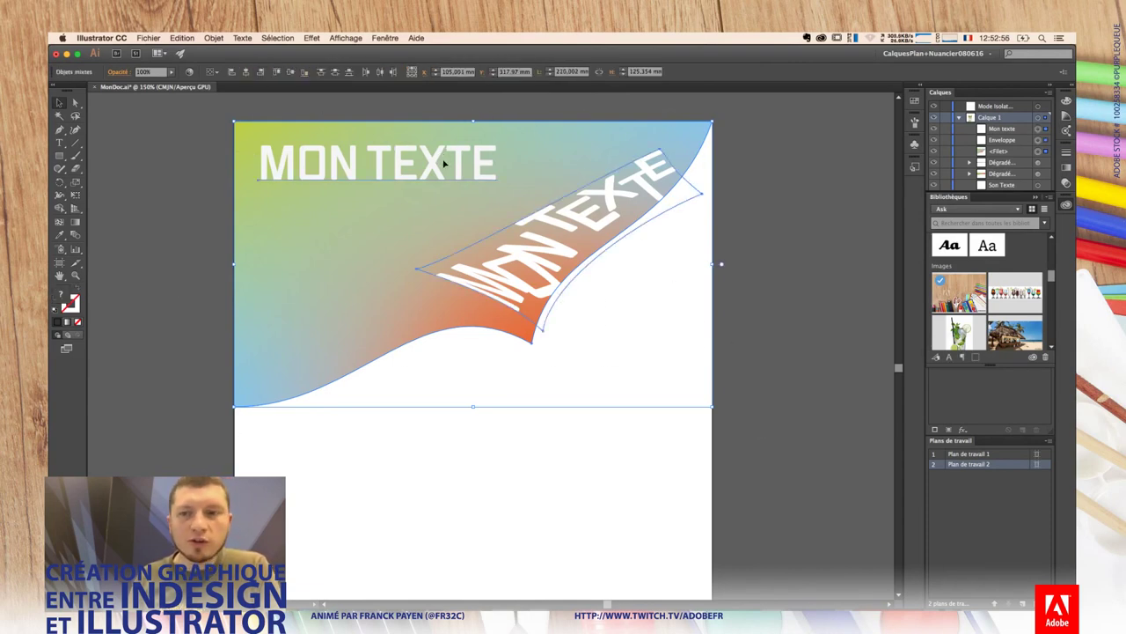
click(191, 73)
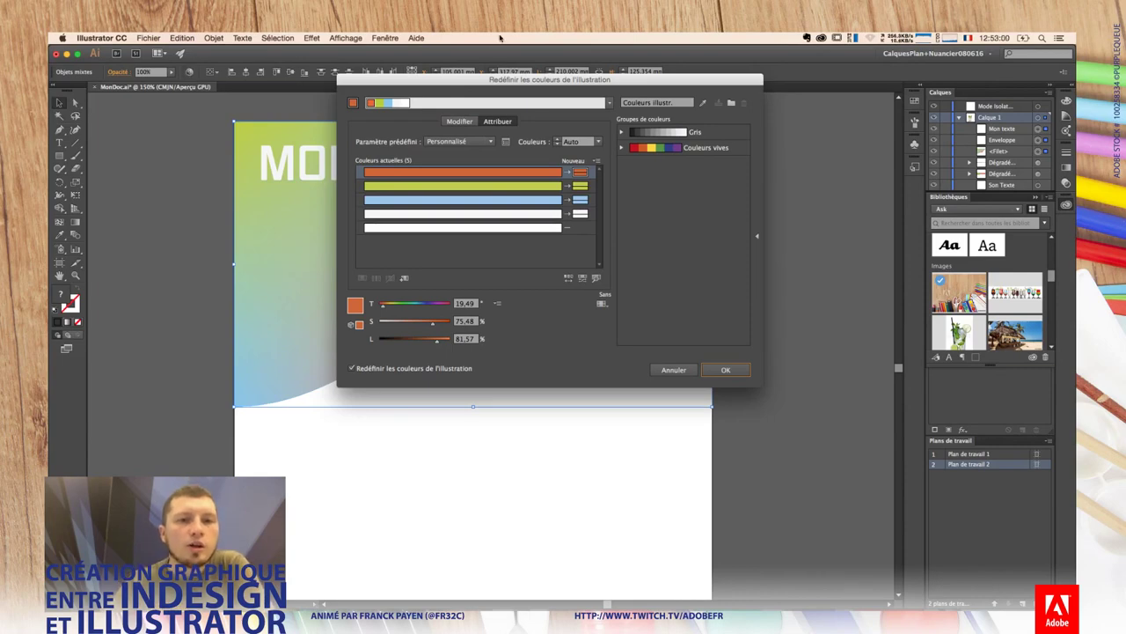
drag(461, 91, 625, 304)
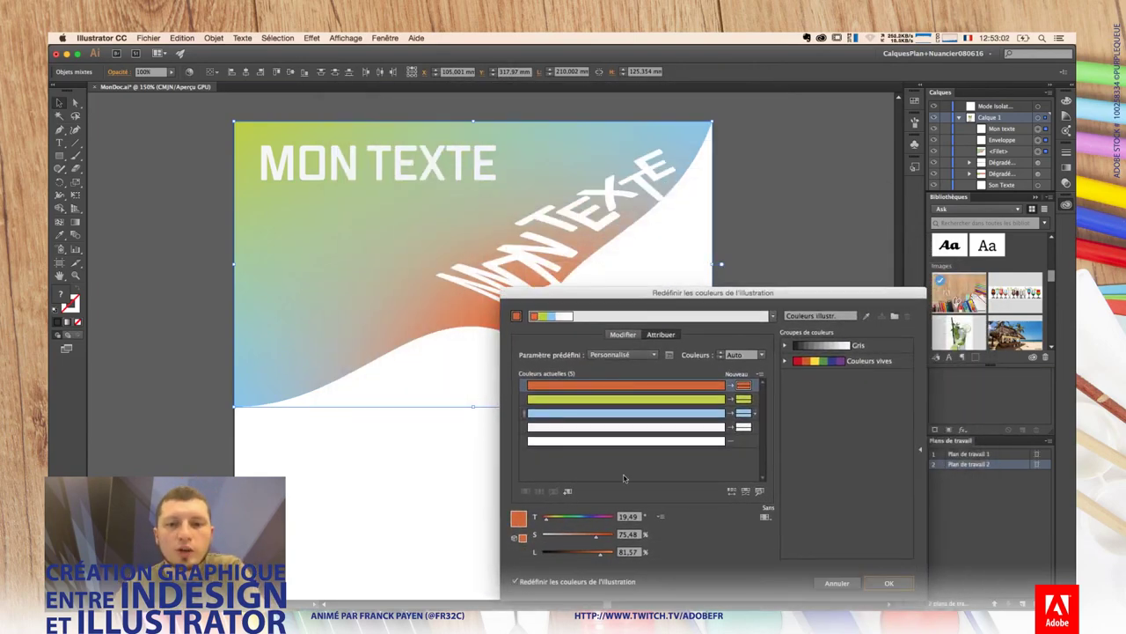
click(624, 336)
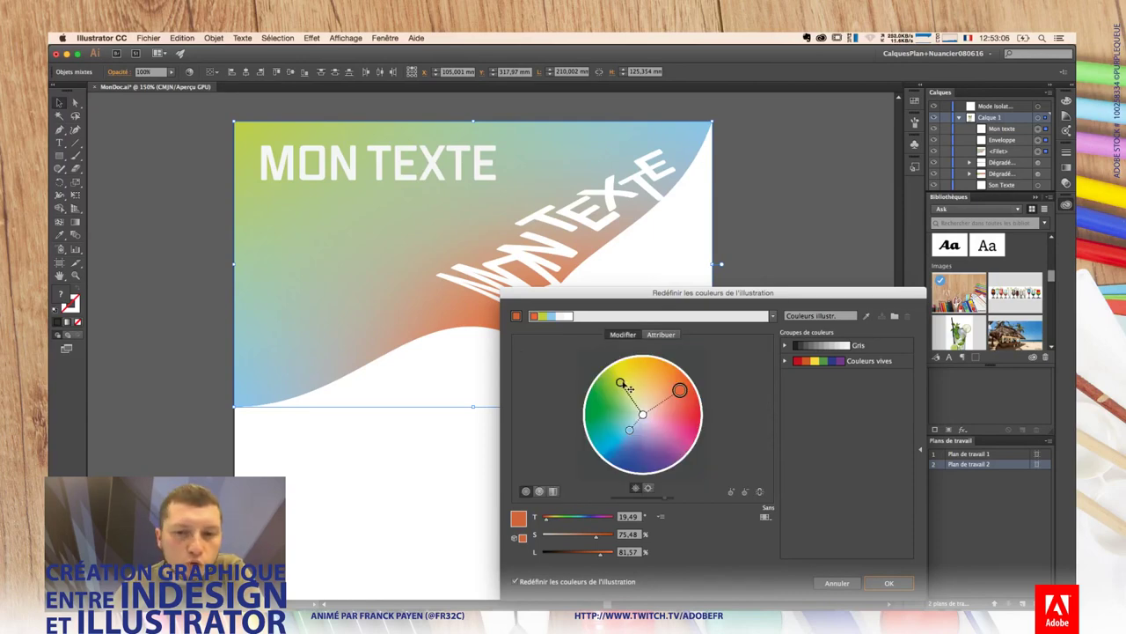
Step: Shift the tones to yellow, pink and purple-blue, save them as a colour group, and apply them
drag(620, 383, 640, 374)
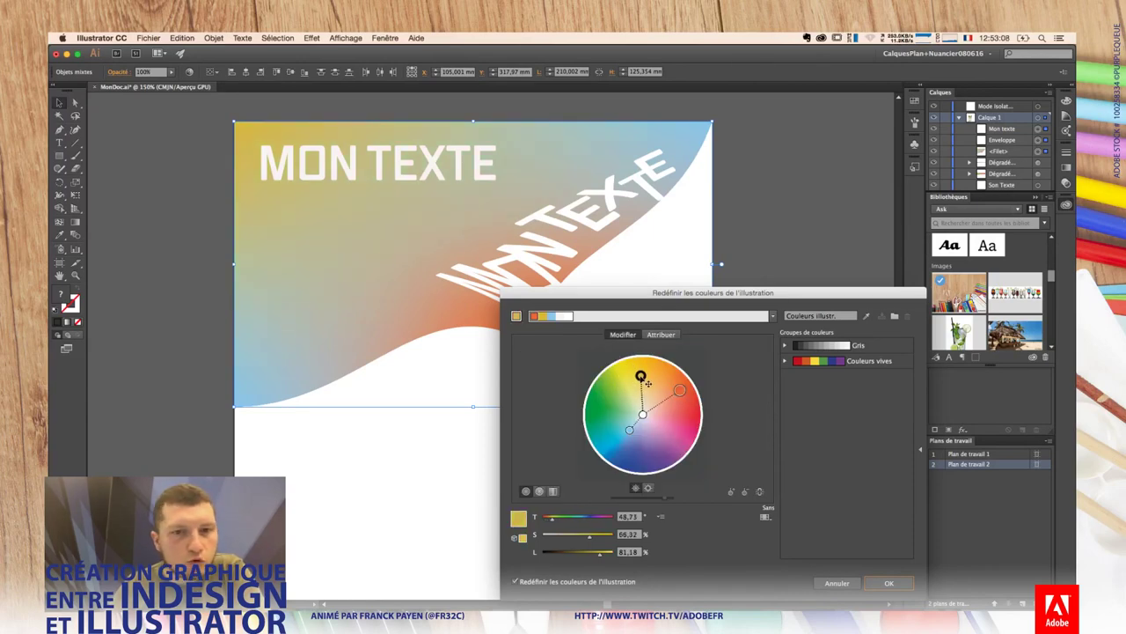
mouse_move(648, 417)
mouse_down()
mouse_move(673, 421)
mouse_move(688, 396)
mouse_move(695, 407)
mouse_up()
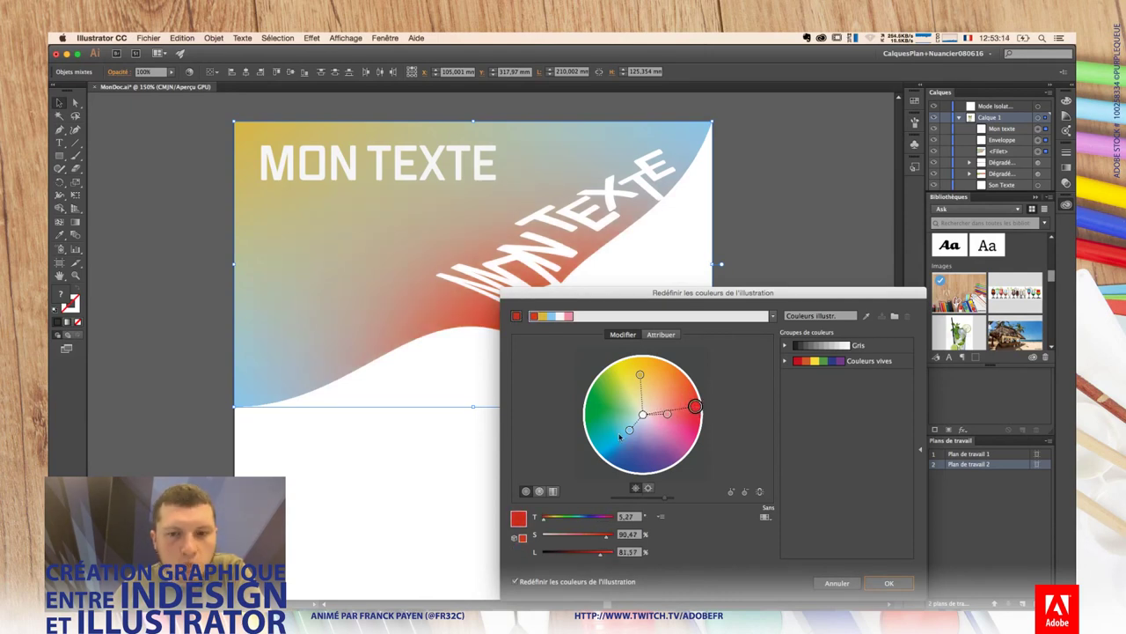
drag(634, 437, 621, 456)
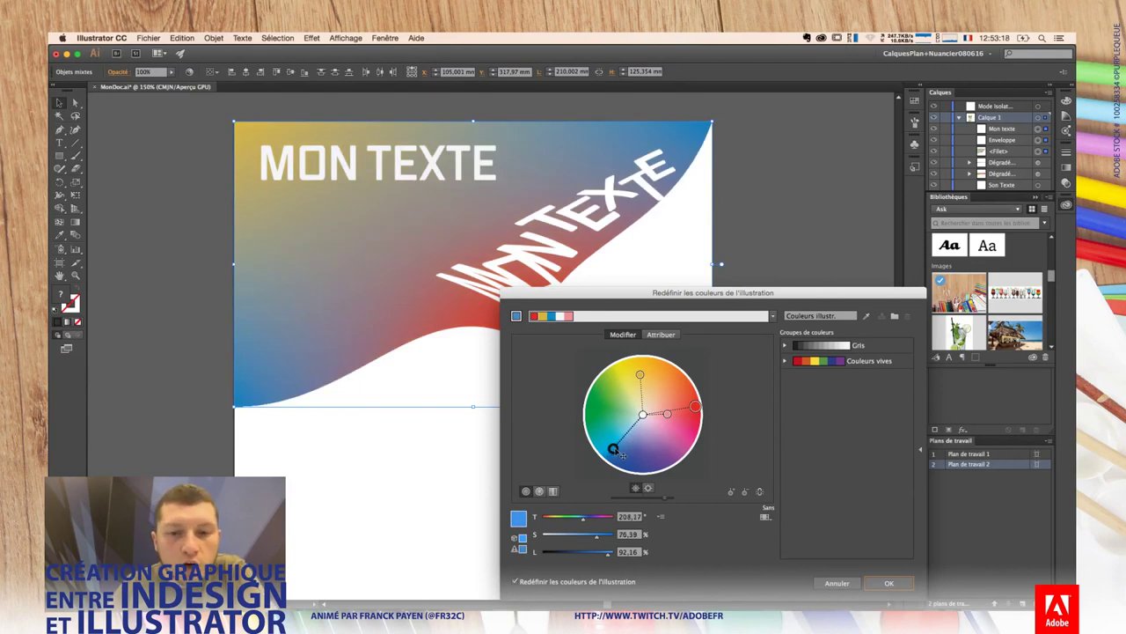
drag(613, 452, 623, 452)
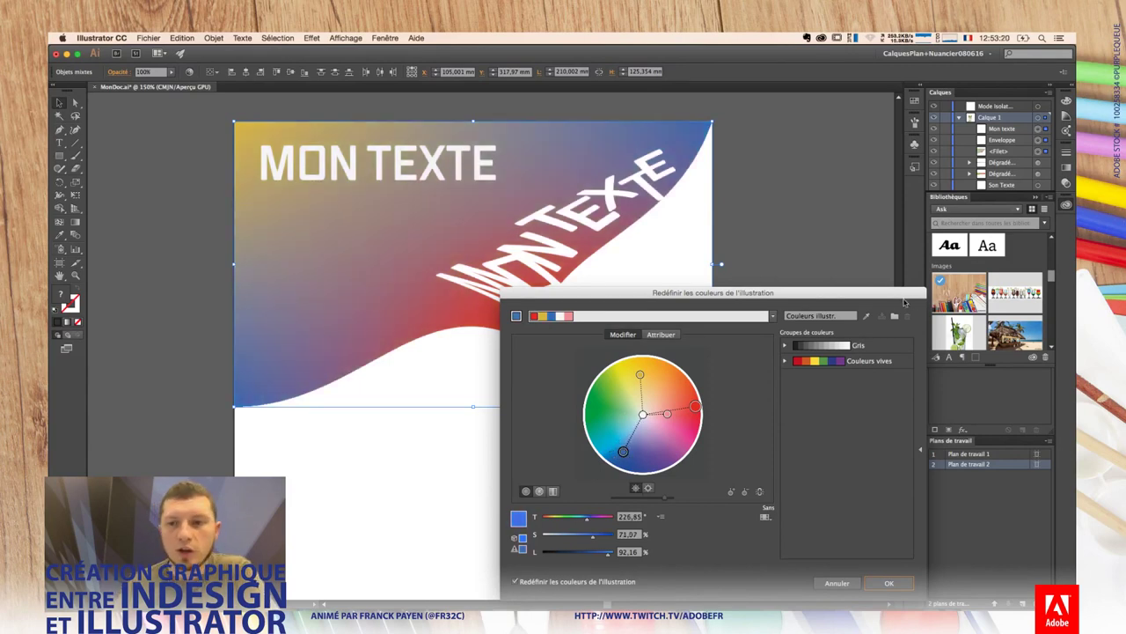
drag(885, 296, 844, 130)
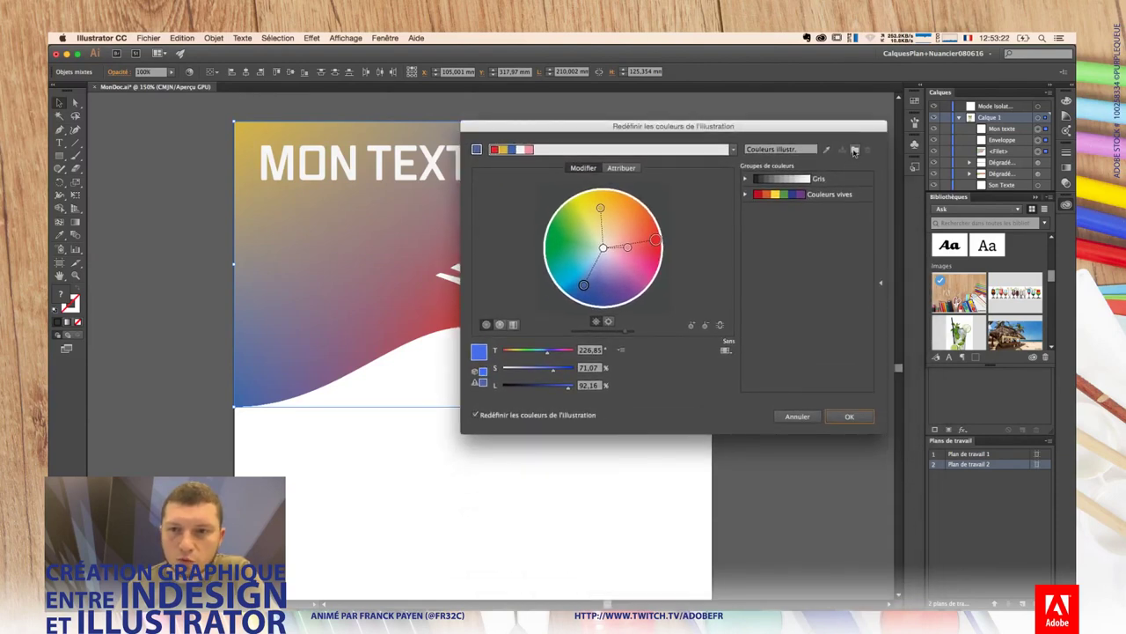
click(855, 151)
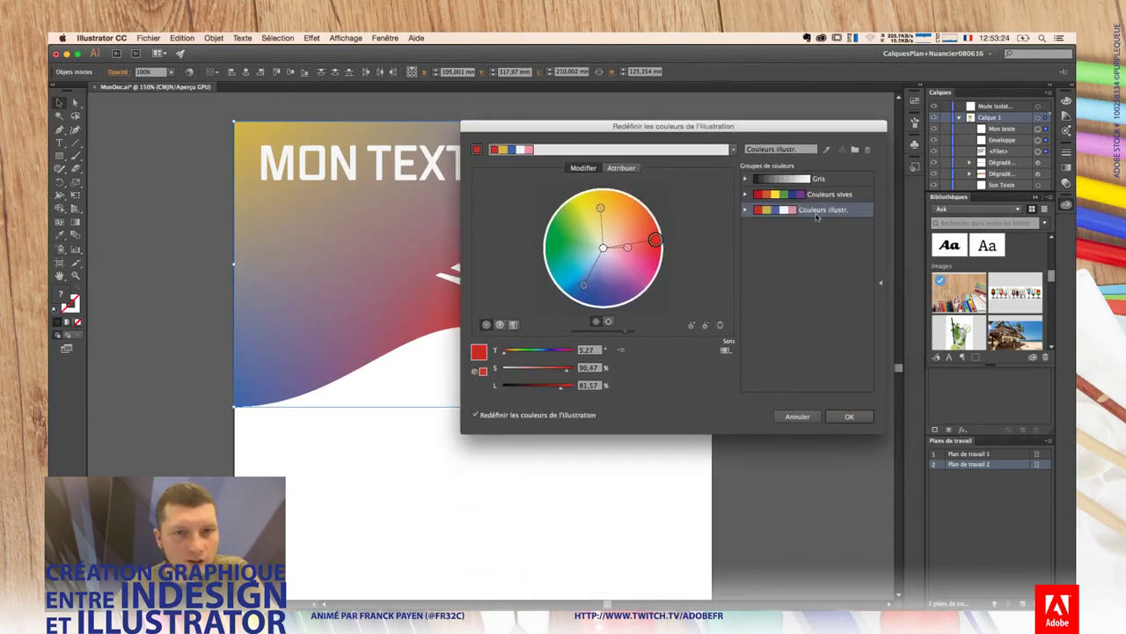
click(852, 417)
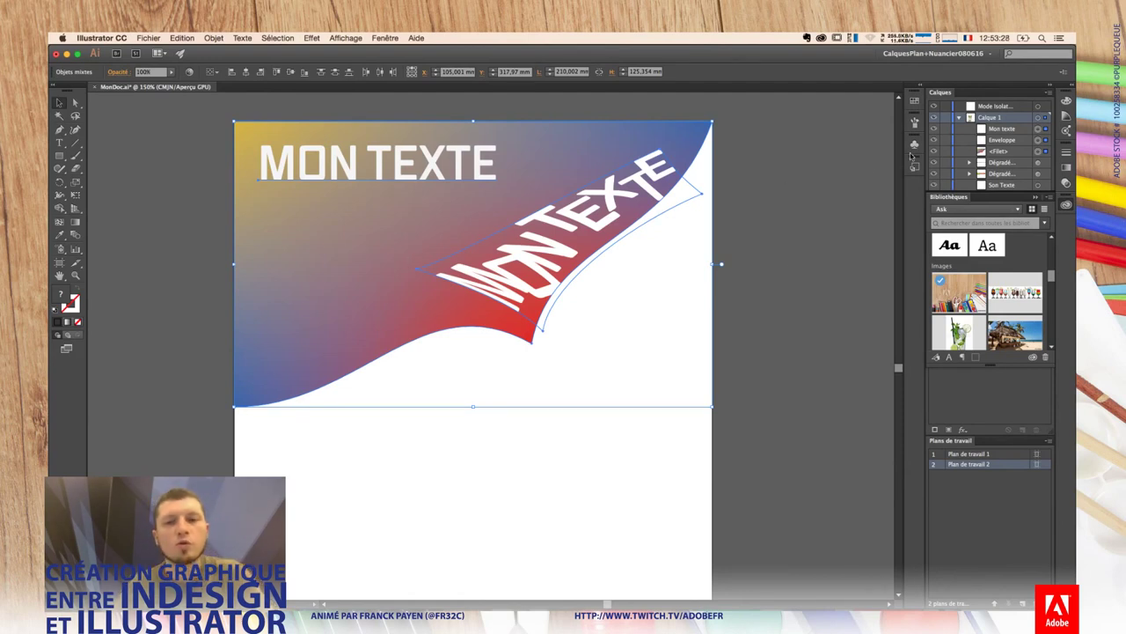
Step: Switch to the MaCompoChampignon library and drag the recoloured artwork into it
click(973, 209)
click(972, 230)
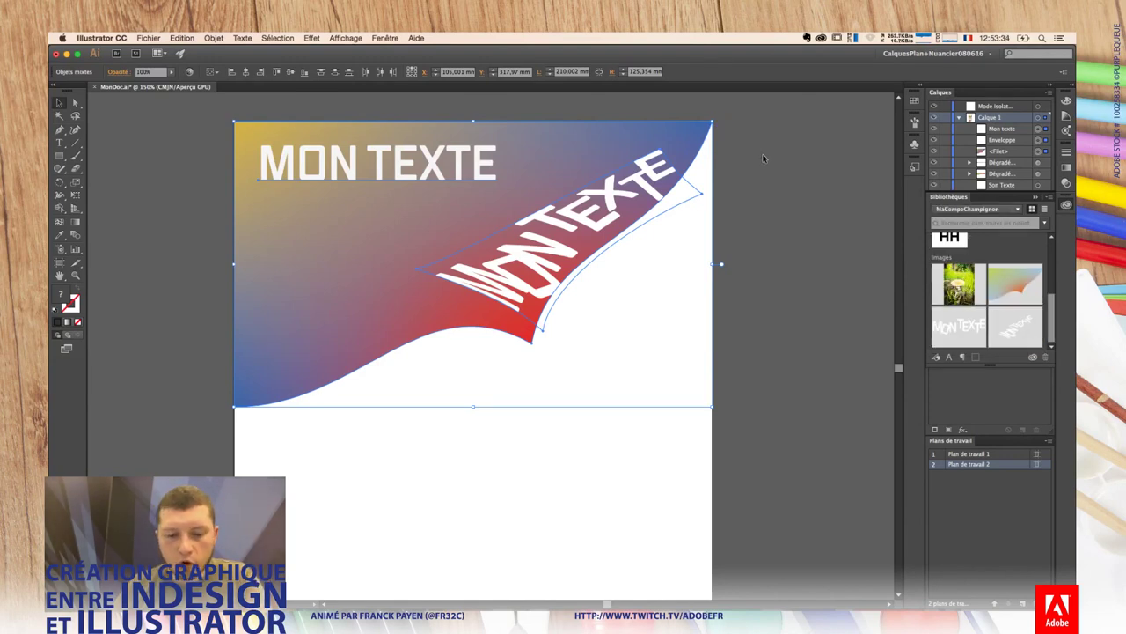
drag(528, 351, 1014, 271)
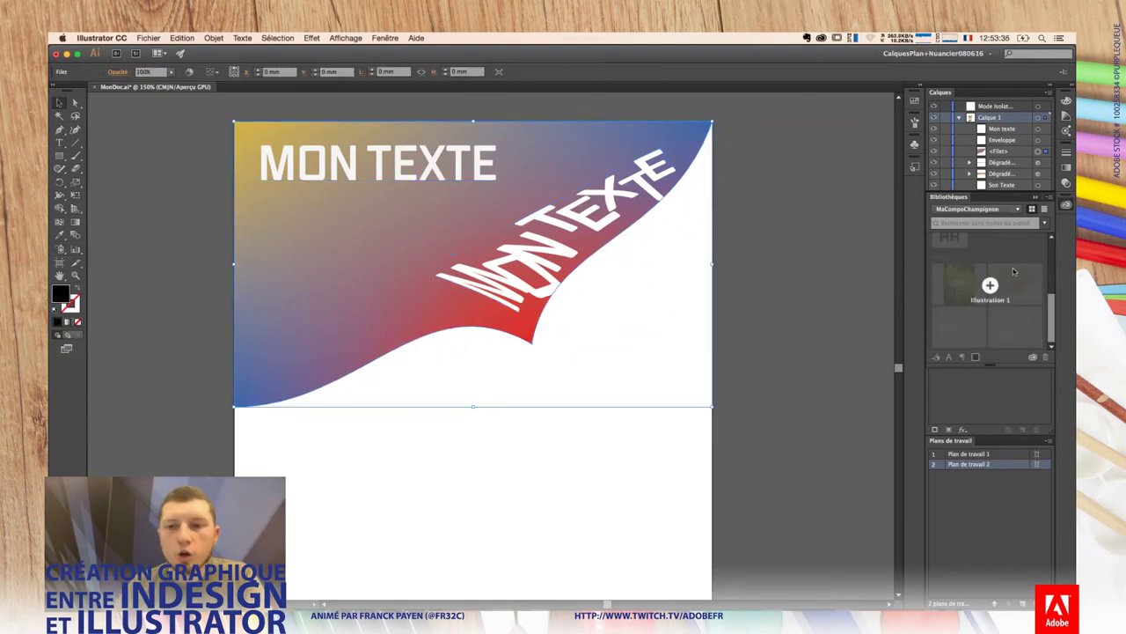
Step: Confirm adding the wave as Illustration 1, then deselect and scroll down the artboard
click(295, 209)
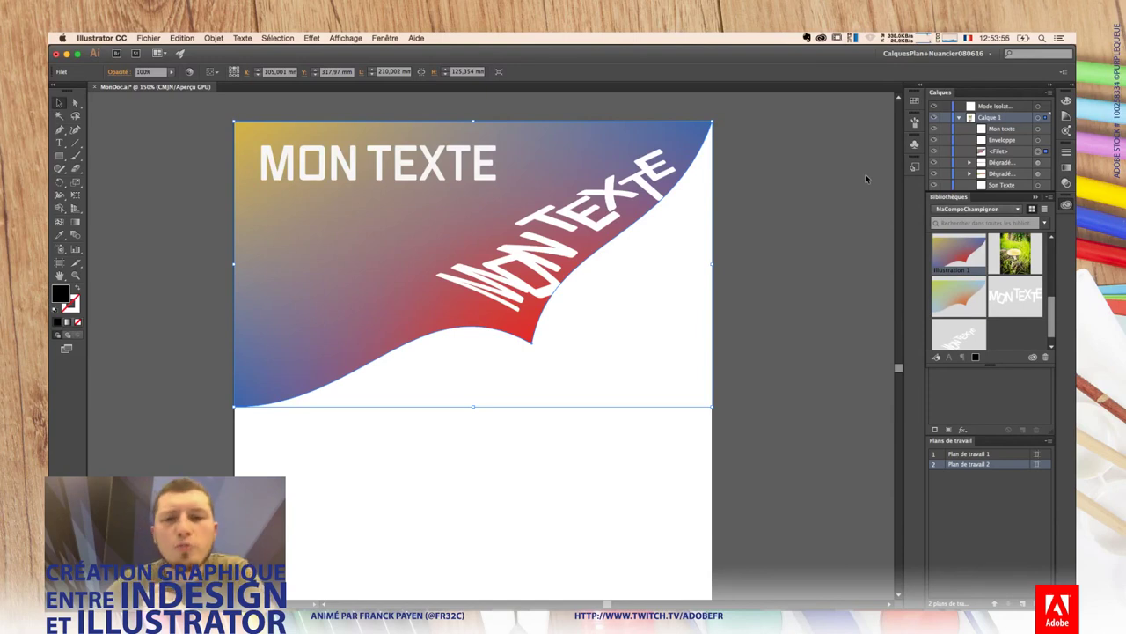
click(181, 262)
scroll(487, 322, down, 5)
scroll(484, 255, down, 3)
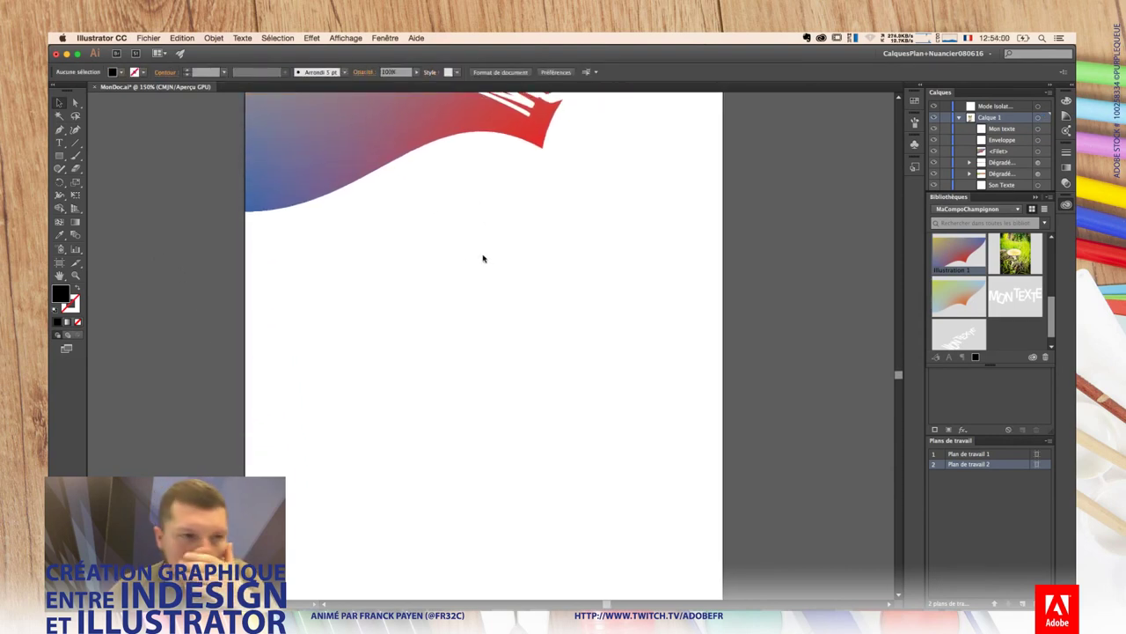
Step: With the Shaper tool, sketch a circle, a hexagon and a triangle
click(60, 169)
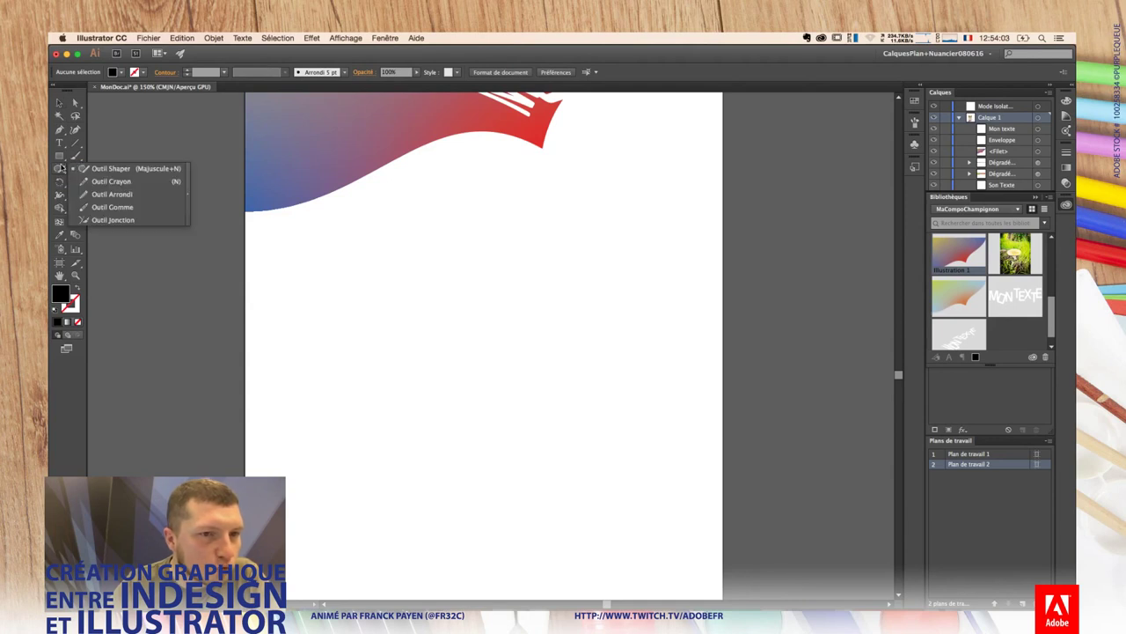
click(105, 169)
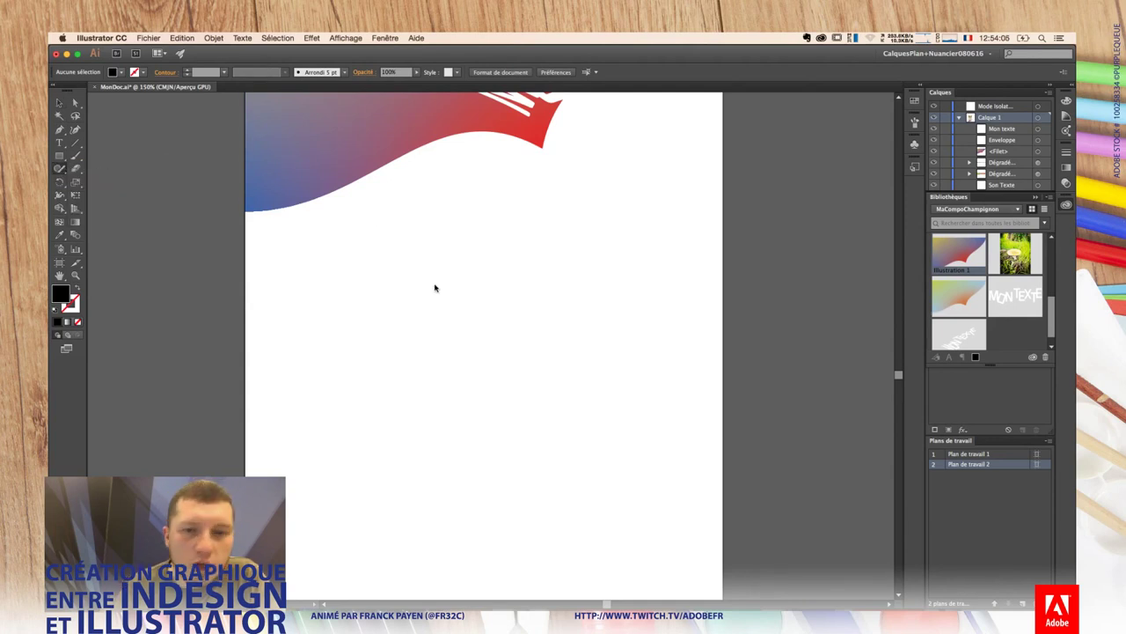
mouse_move(438, 277)
mouse_down()
mouse_move(410, 345)
mouse_move(440, 278)
mouse_up()
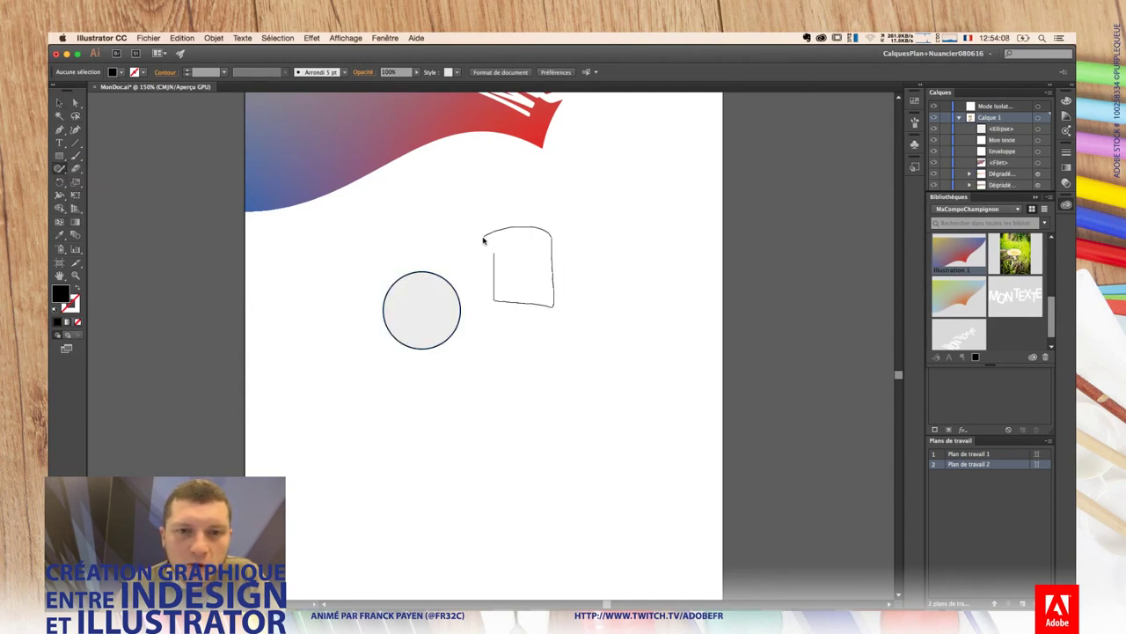
drag(483, 240, 493, 299)
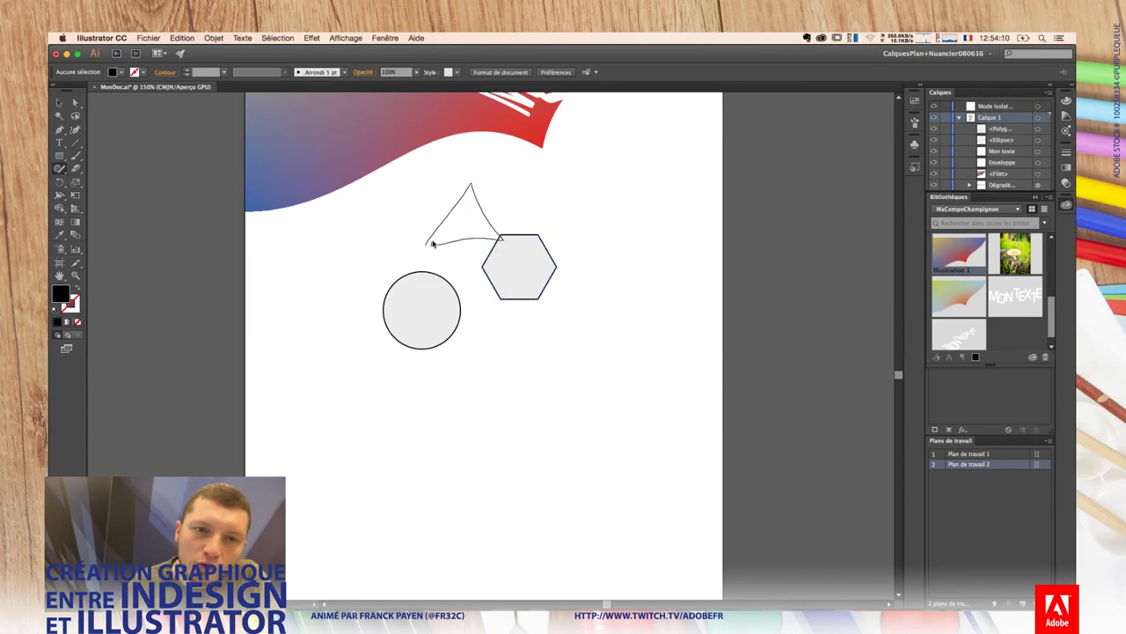
drag(432, 243, 428, 243)
Step: Overlap the triangle and circle with the hexagon and scribble out the circle to notch it
click(478, 226)
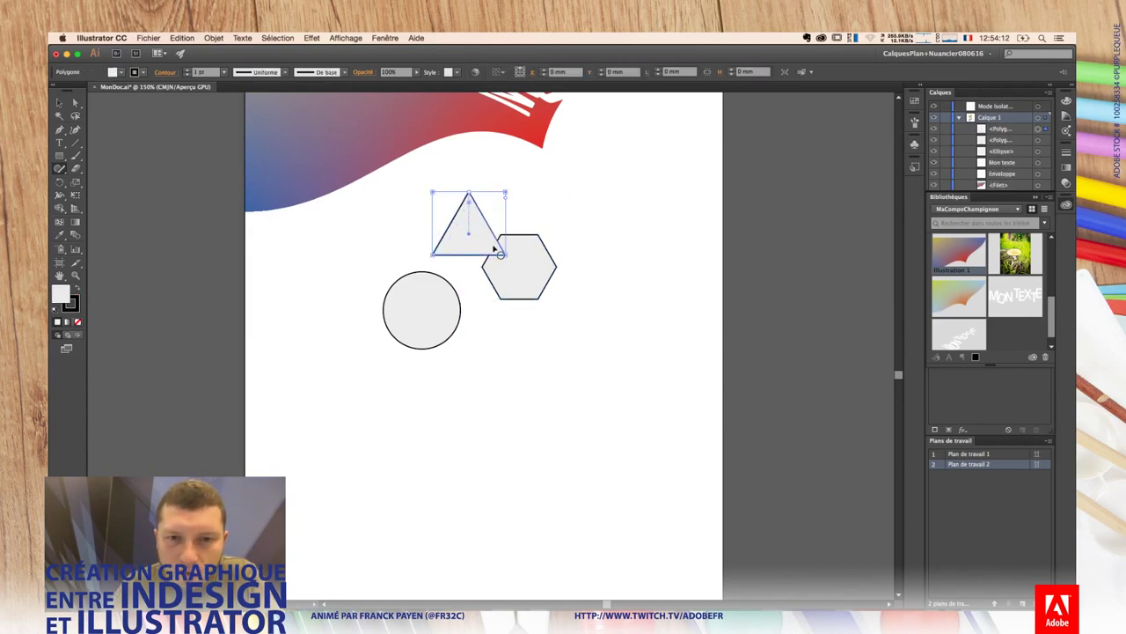
drag(499, 251, 515, 257)
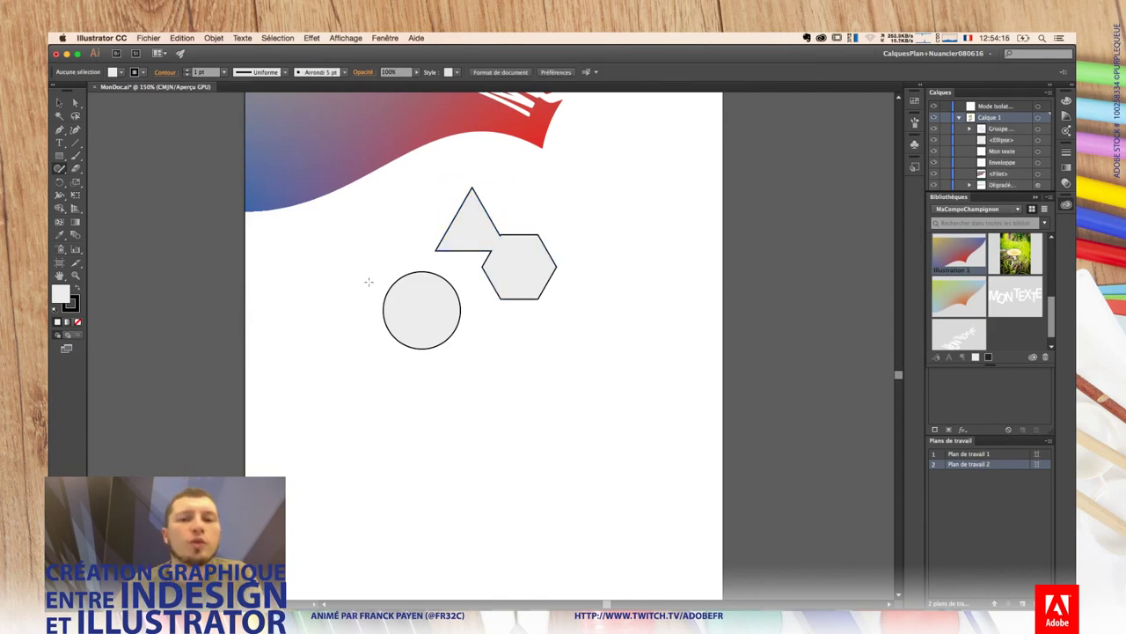
mouse_move(440, 316)
mouse_down()
mouse_move(501, 322)
mouse_move(485, 314)
mouse_up()
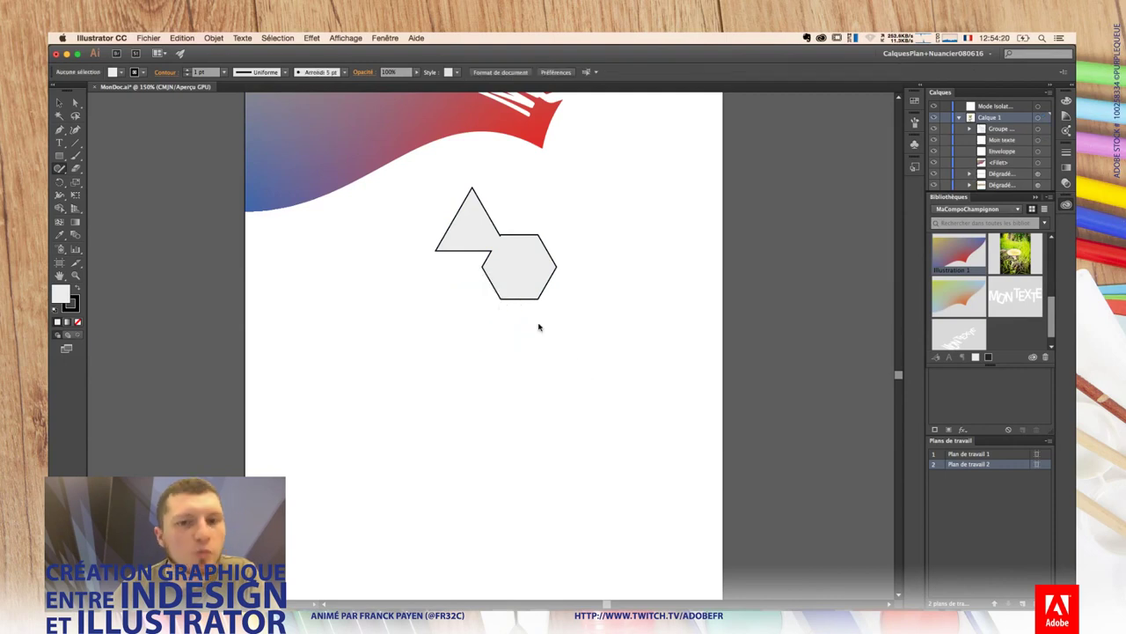
key(ctrl+z)
click(495, 287)
drag(475, 354, 477, 392)
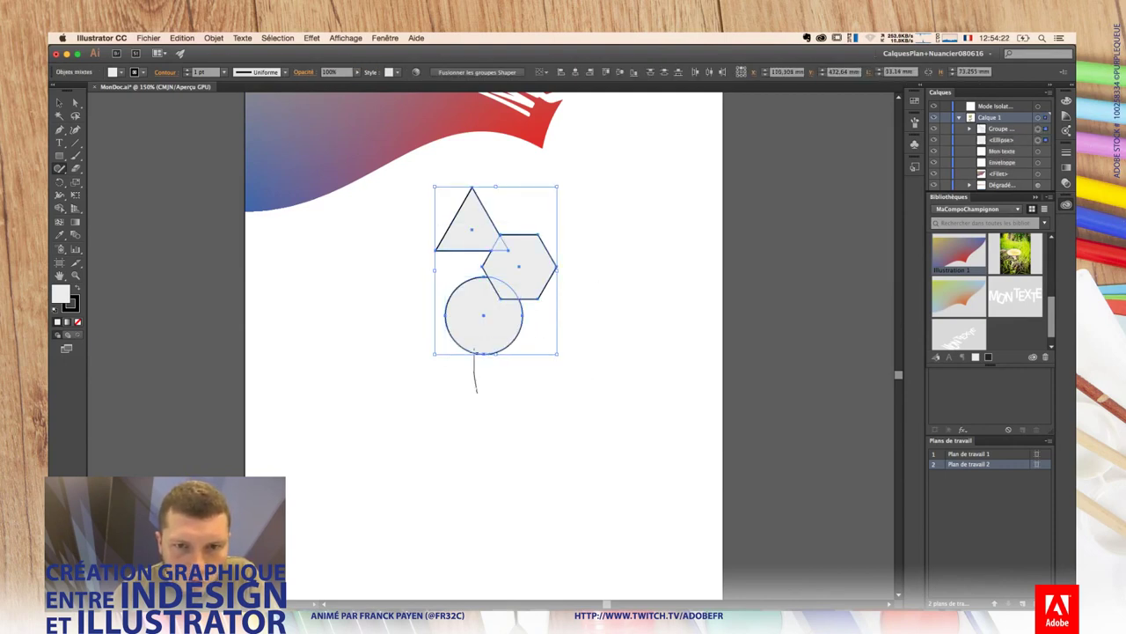
drag(499, 295, 502, 297)
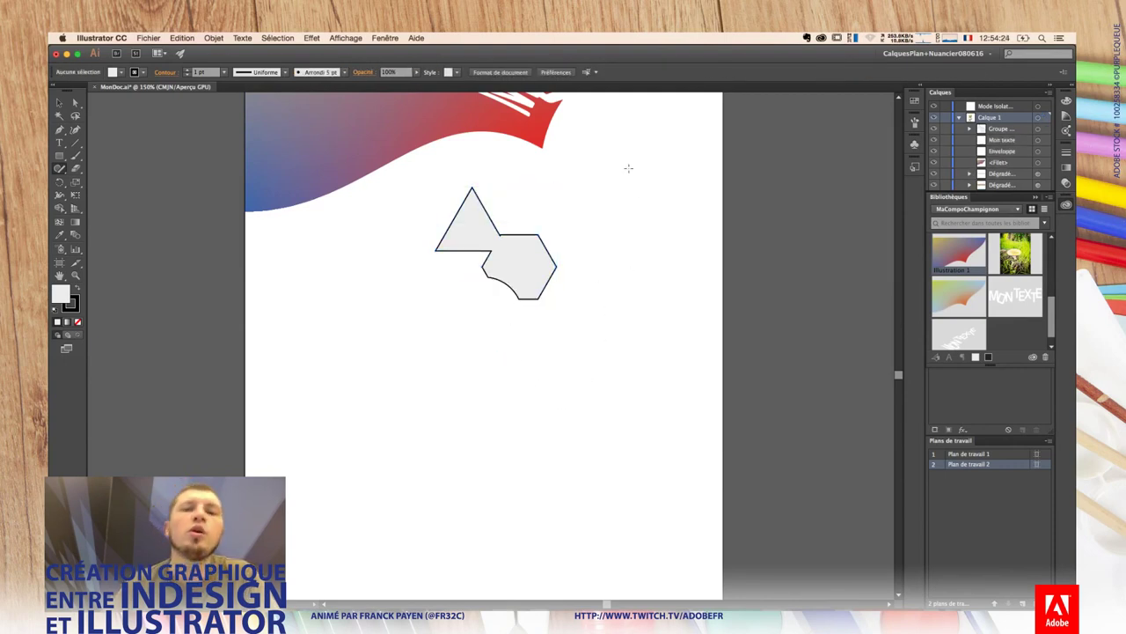
key(v)
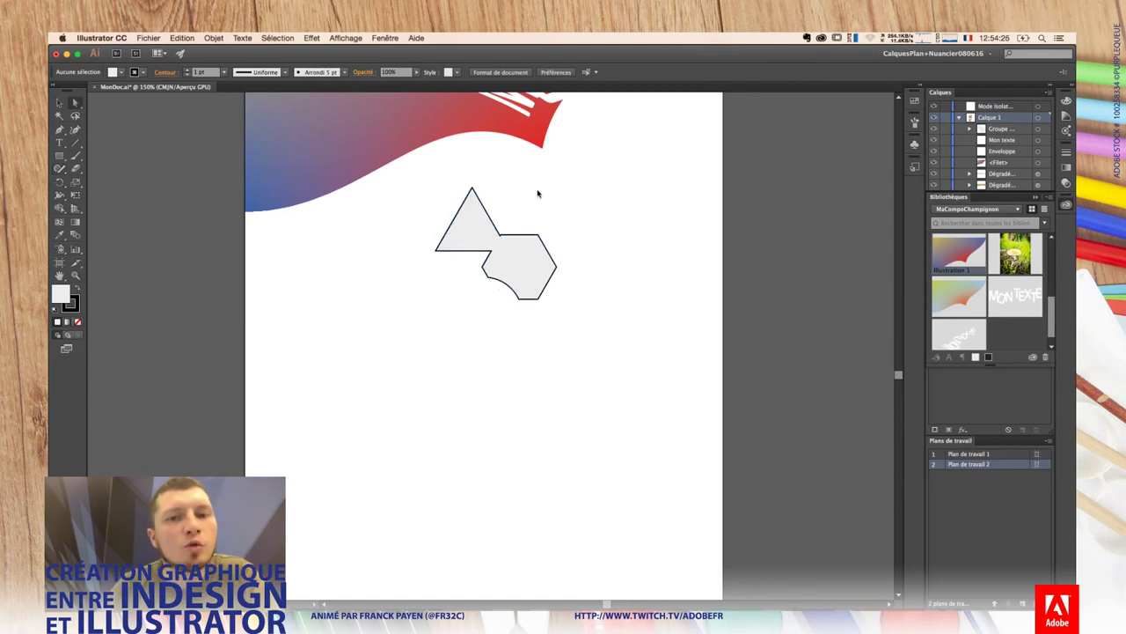
click(549, 261)
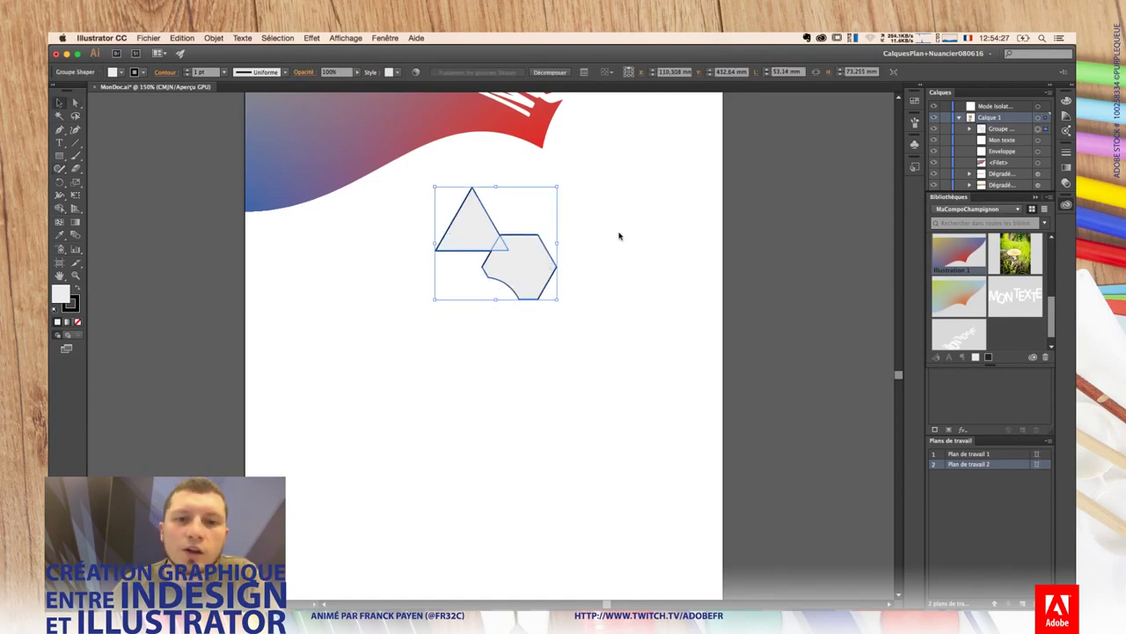
Step: Inside the Shaper group, move the hidden cutting circle up and right to raise the notch
double_click(522, 273)
drag(530, 275, 531, 258)
click(508, 306)
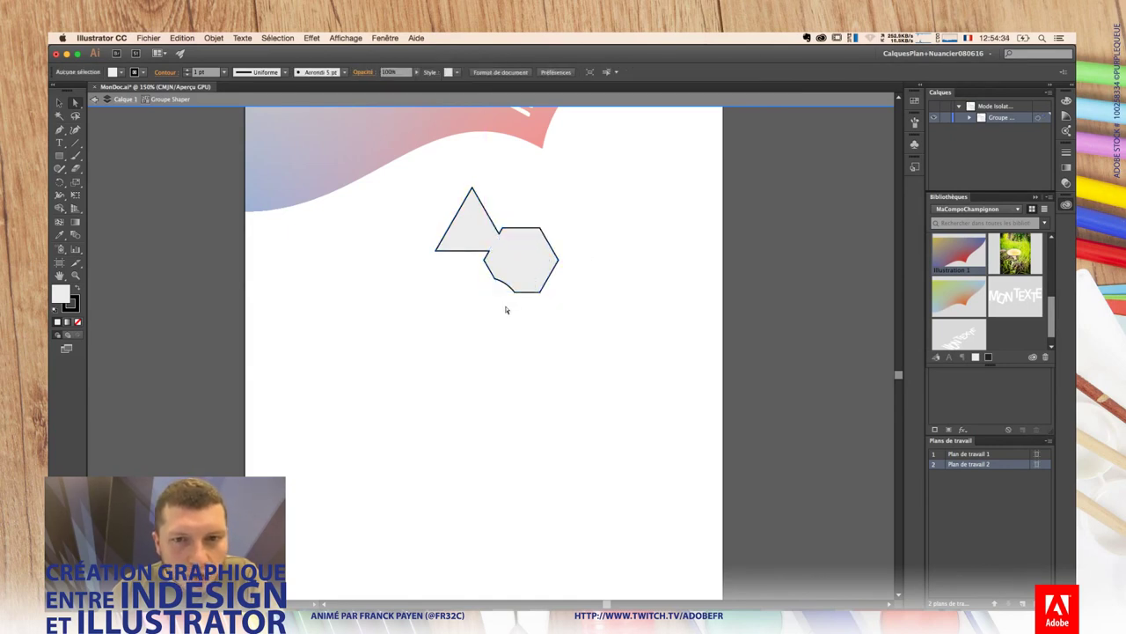
click(504, 285)
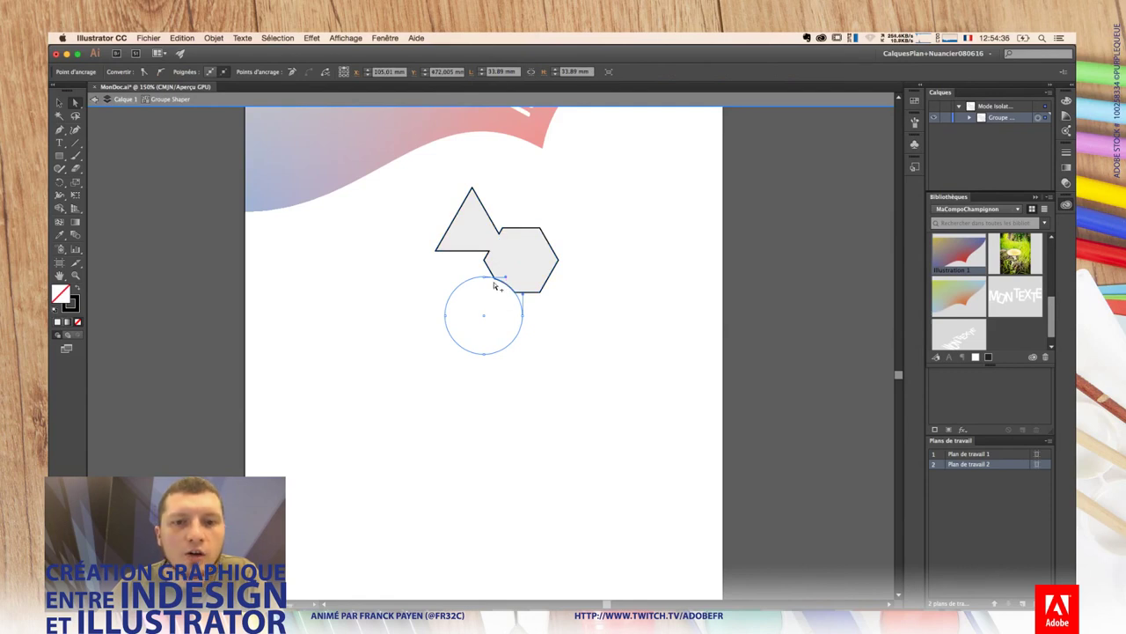
click(508, 273)
click(516, 294)
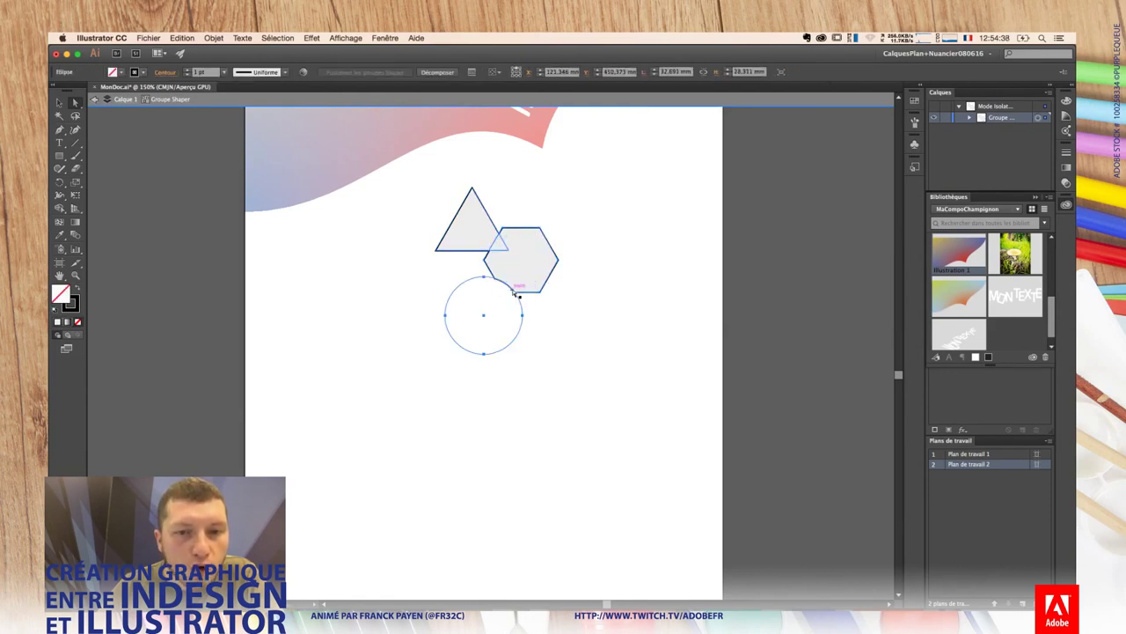
drag(498, 291, 504, 283)
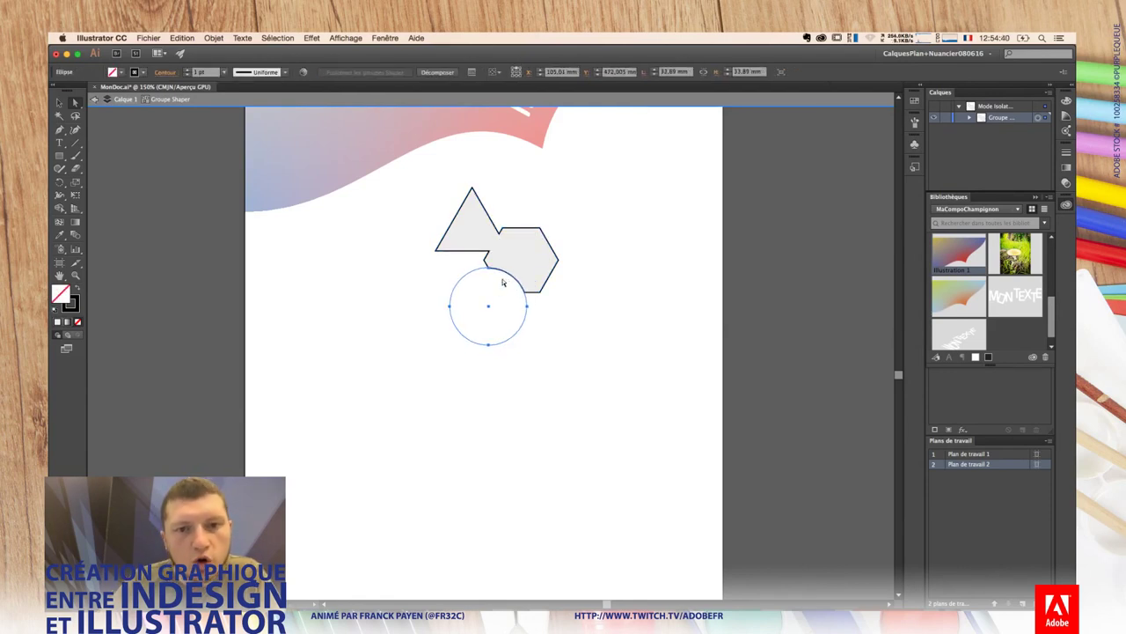
key(Right)
key(Right)
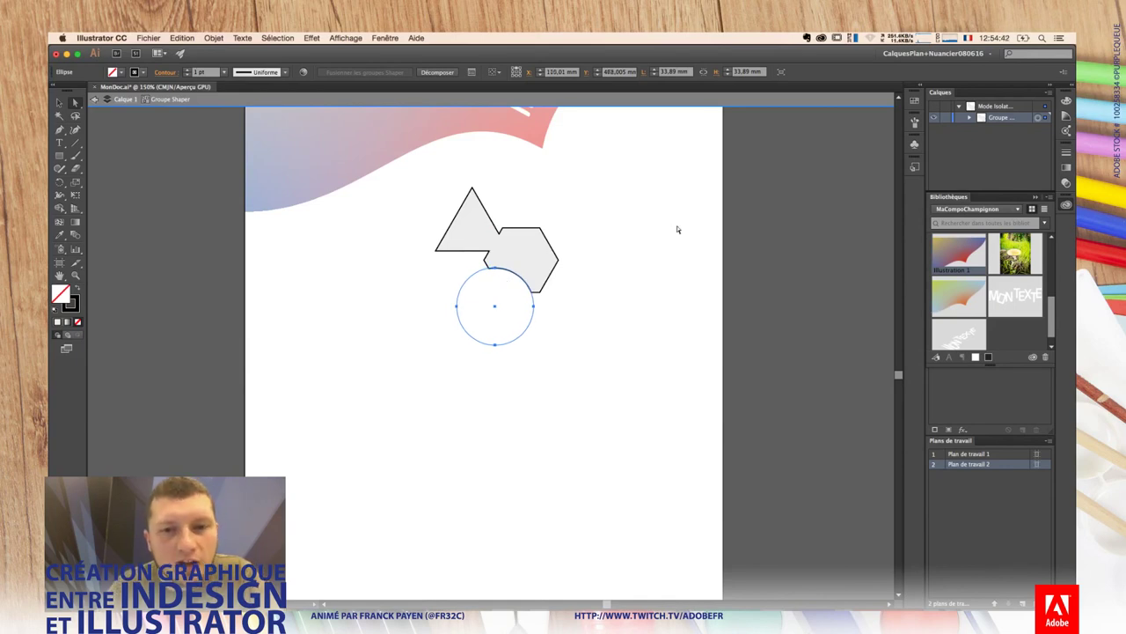
click(677, 226)
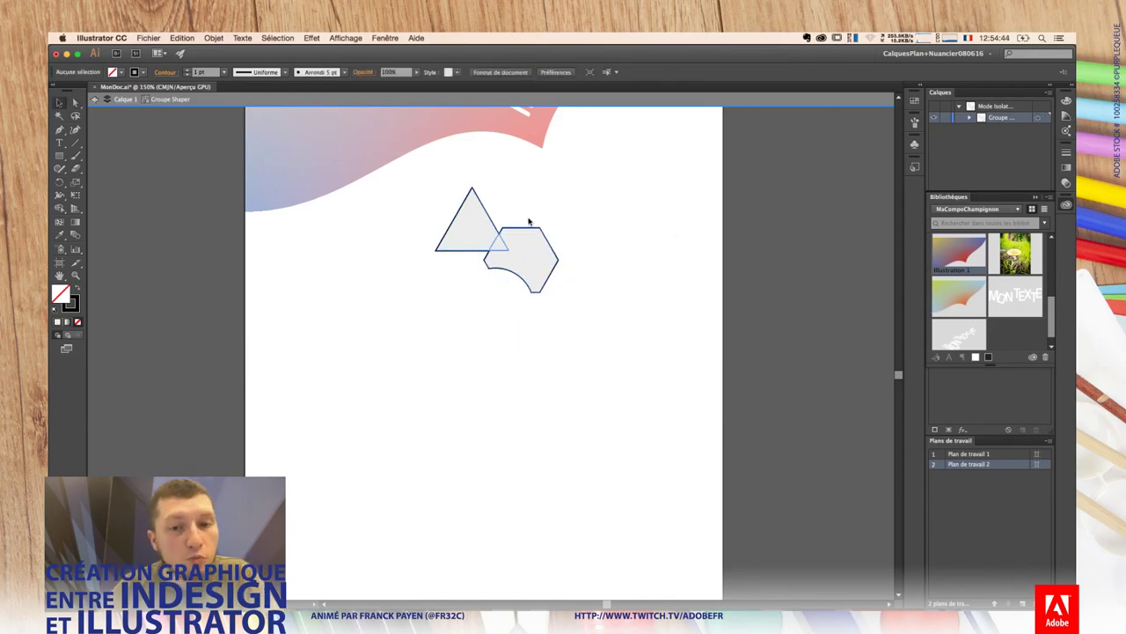
drag(592, 188, 402, 381)
key(Escape)
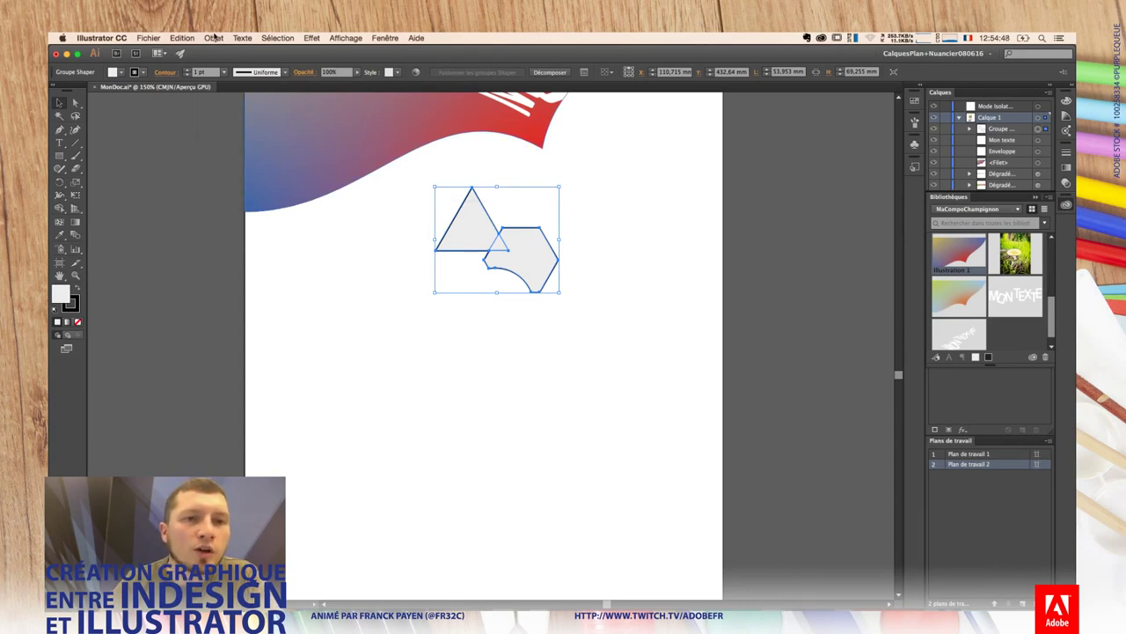
Step: Expand the Shaper group into a plain group via its widget, after undoing Object > Expand
click(213, 37)
click(251, 147)
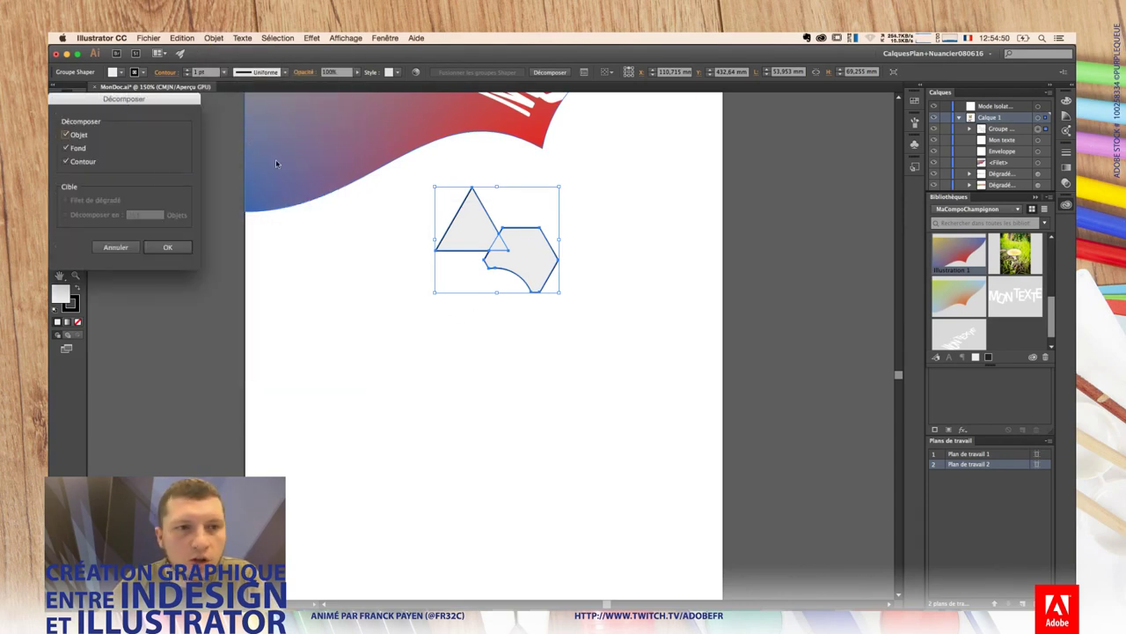
click(181, 249)
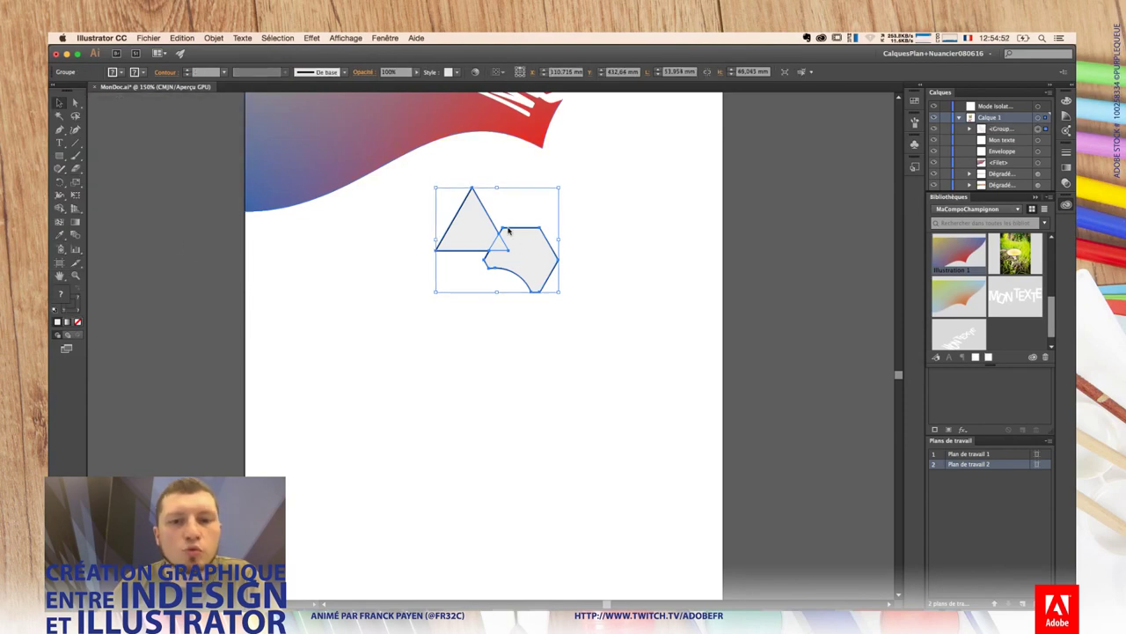
key(ctrl+z)
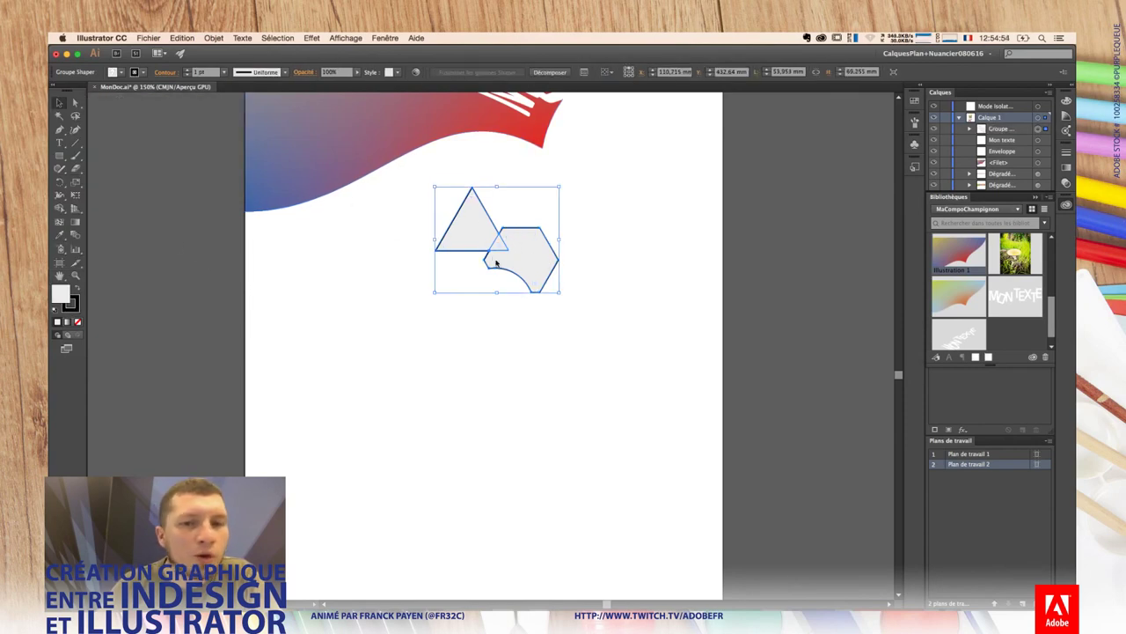
click(60, 169)
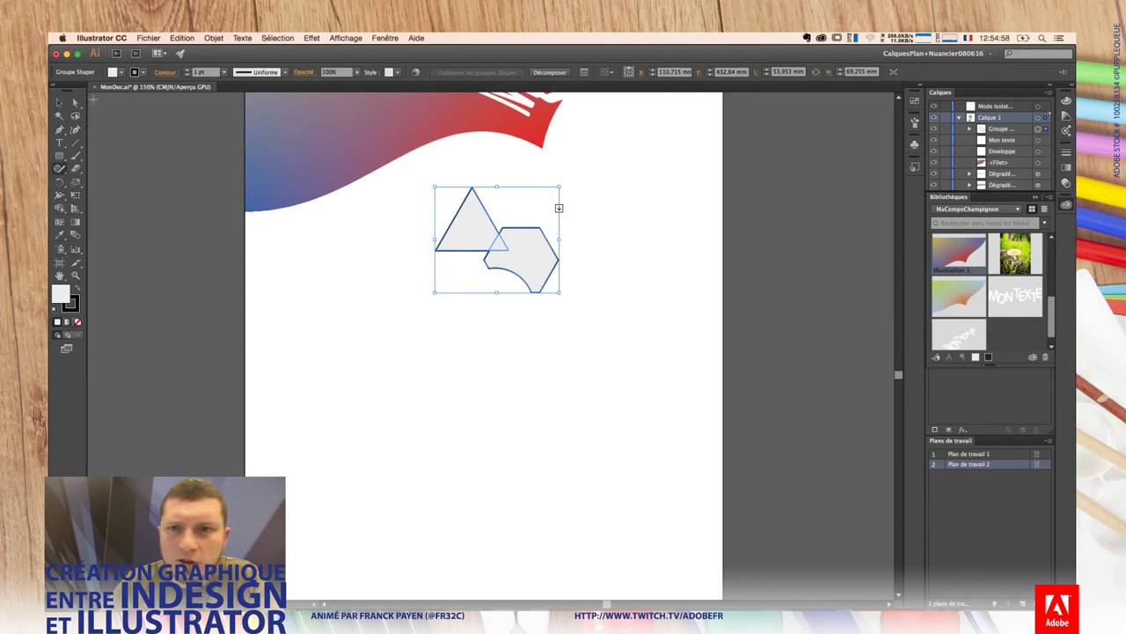
click(541, 72)
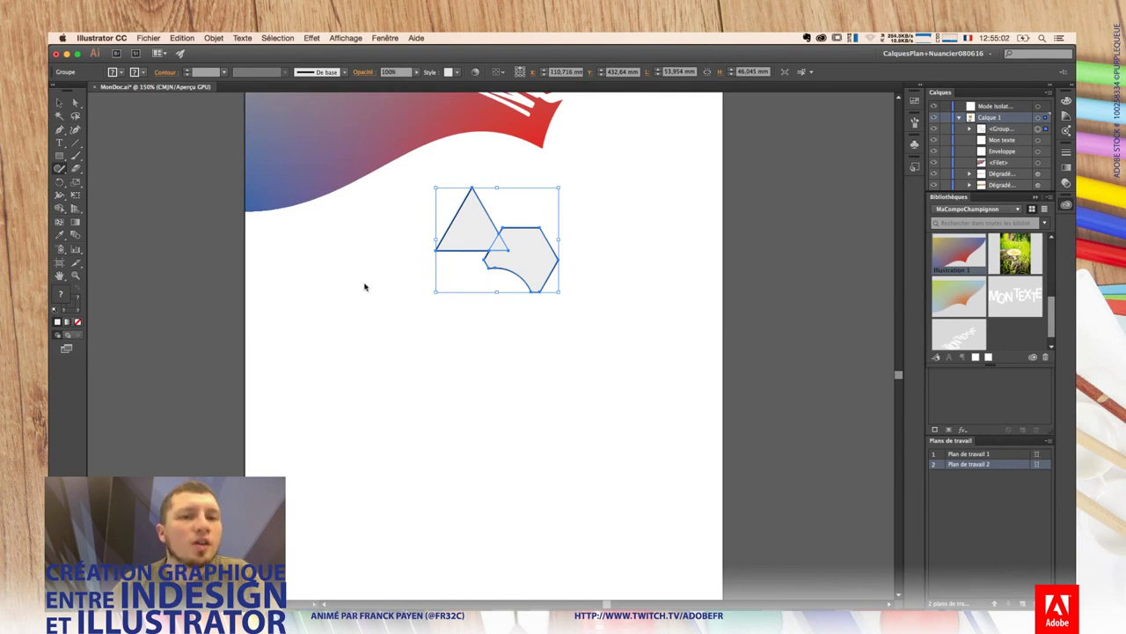
click(668, 251)
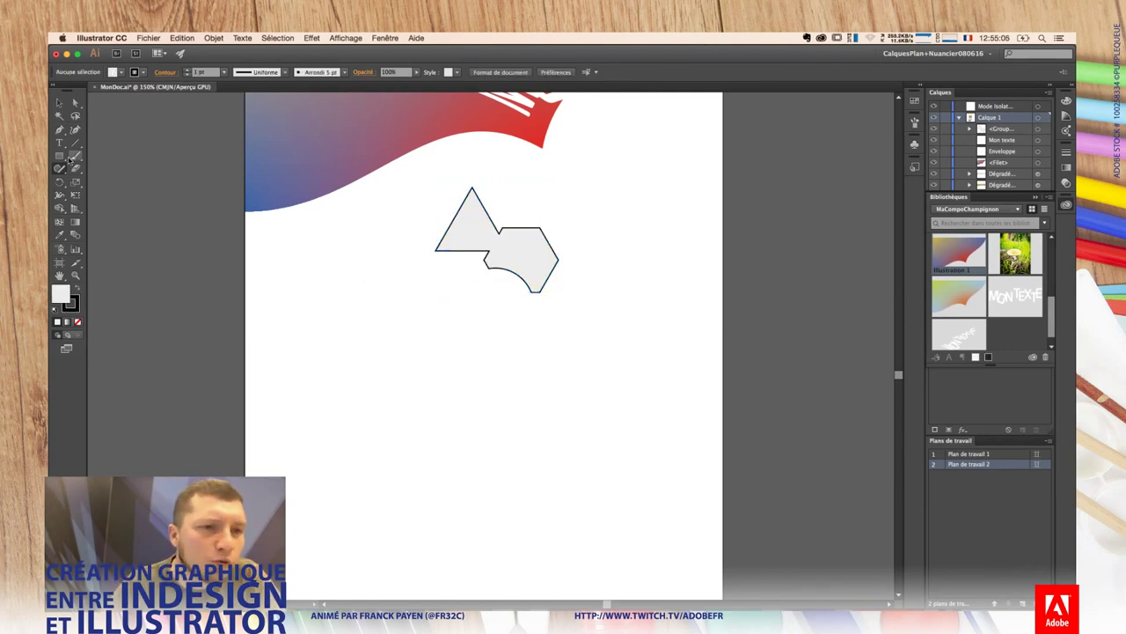
Step: Draw a square and a touching circle below the merged shape, both with no fill
key(m)
drag(380, 331, 442, 391)
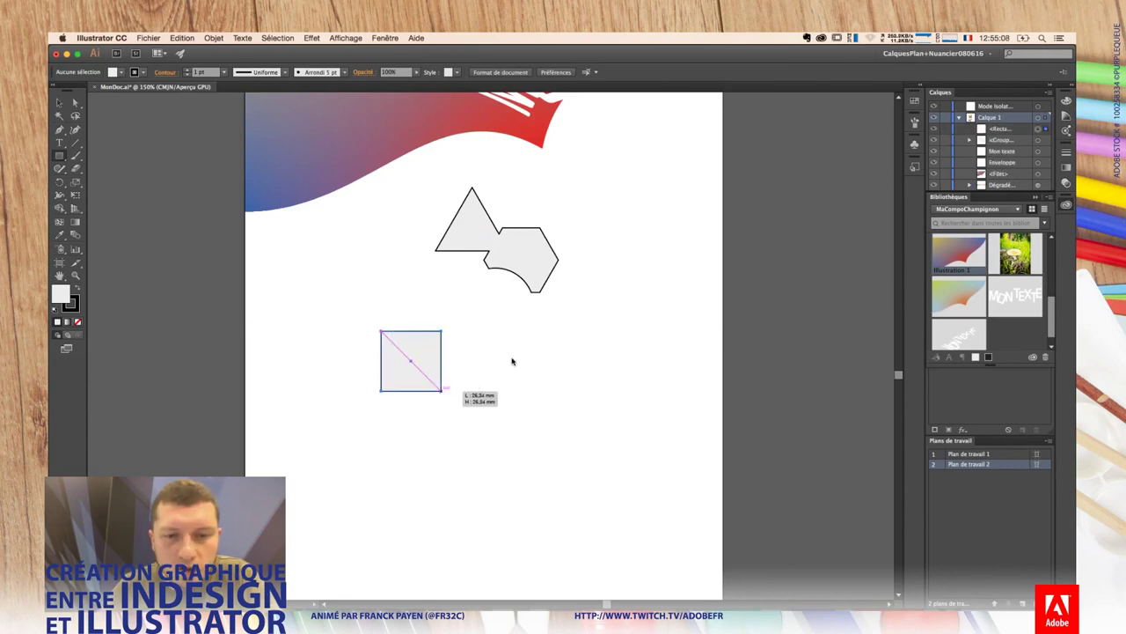
drag(59, 154, 104, 182)
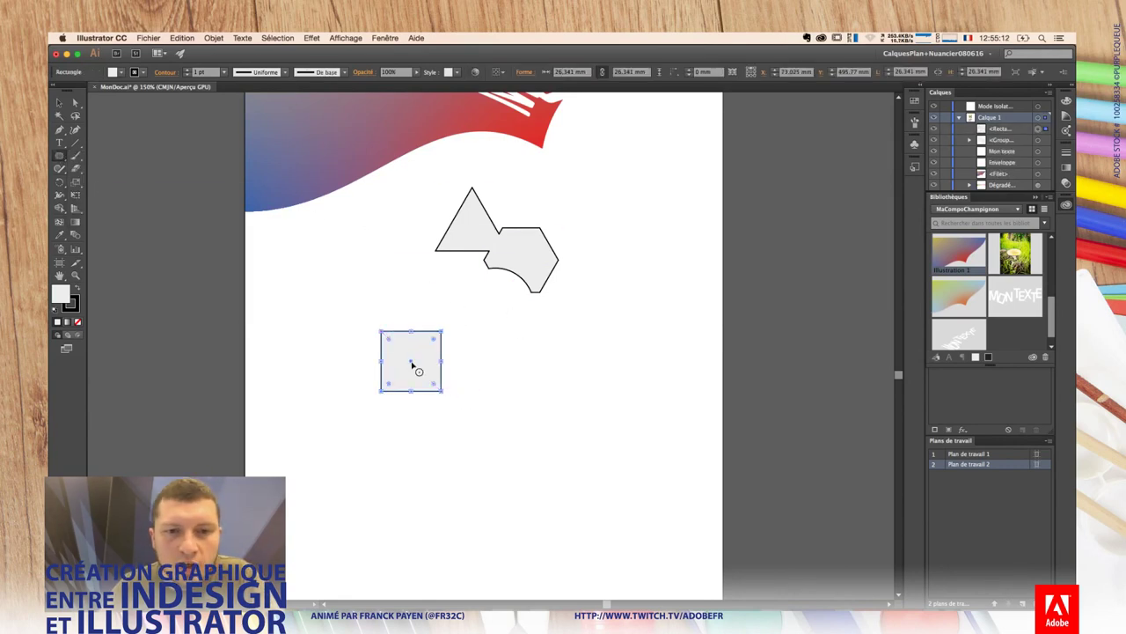
drag(489, 434, 410, 355)
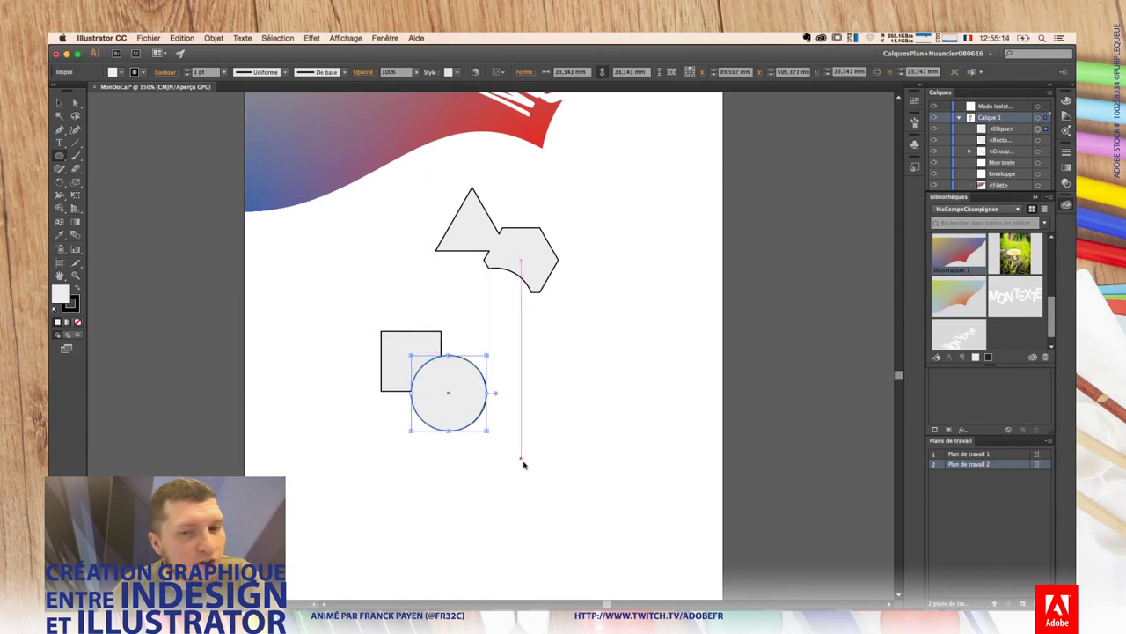
key(v)
drag(473, 382, 491, 350)
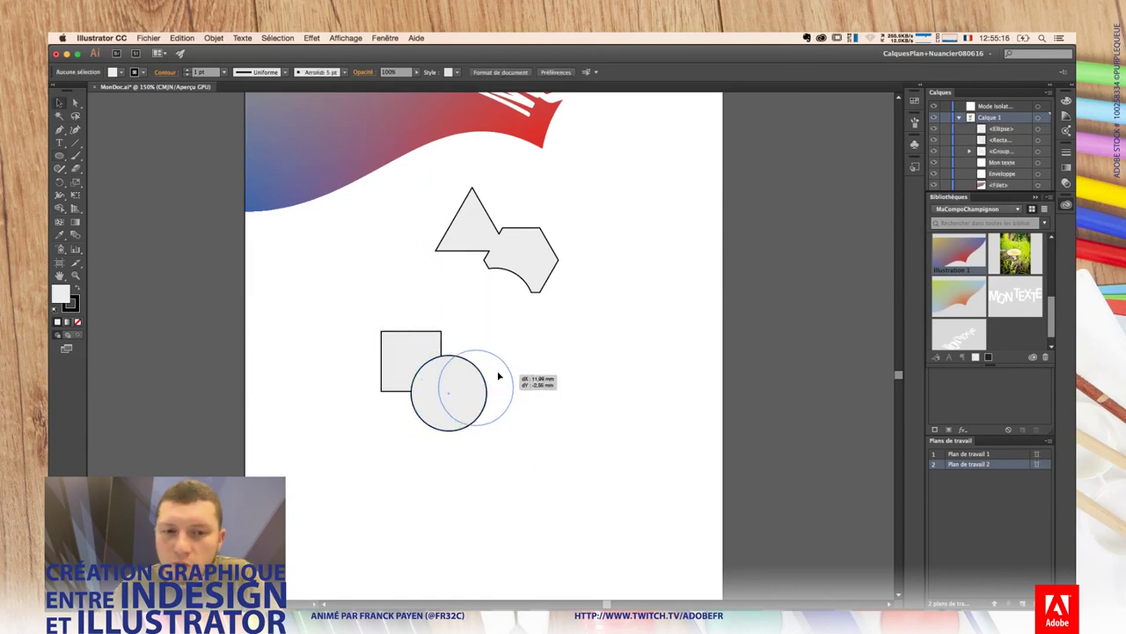
drag(395, 357, 485, 421)
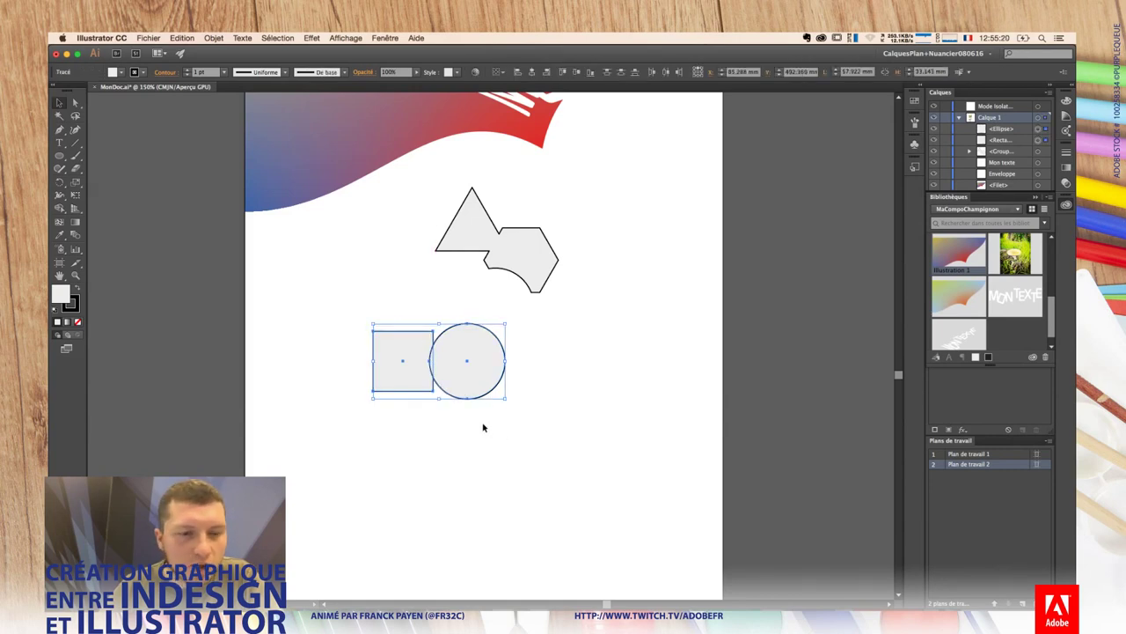
click(519, 461)
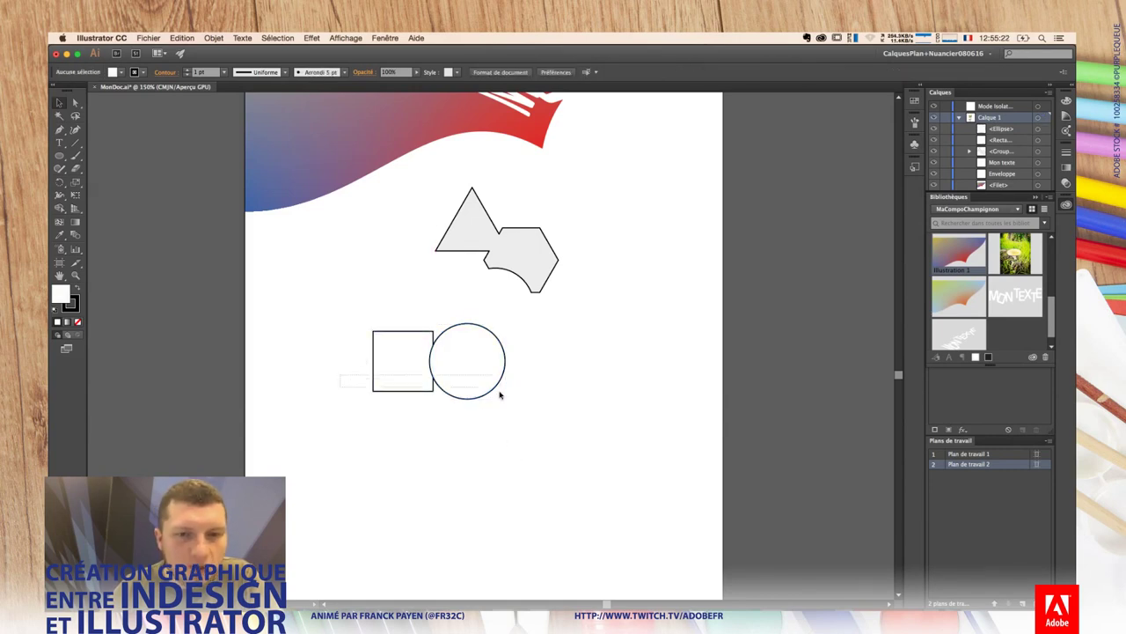
drag(499, 395, 365, 317)
click(77, 321)
click(444, 426)
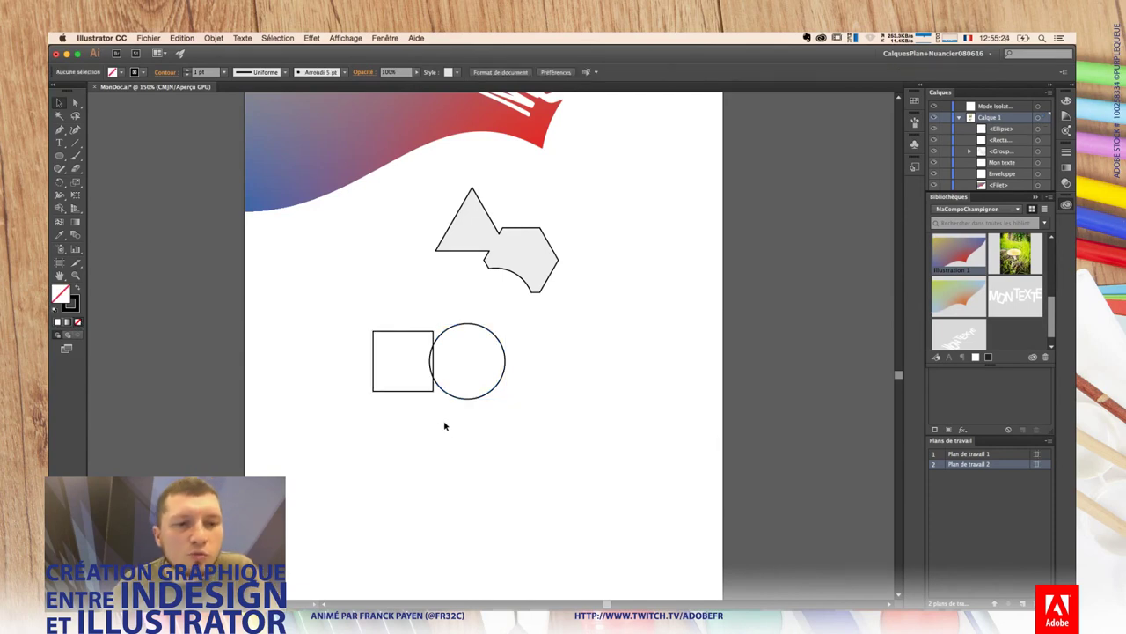
Step: Stretch the circle into a tall wedge-cut ellipse, reposition the rectangle, and add a new circle below
click(471, 401)
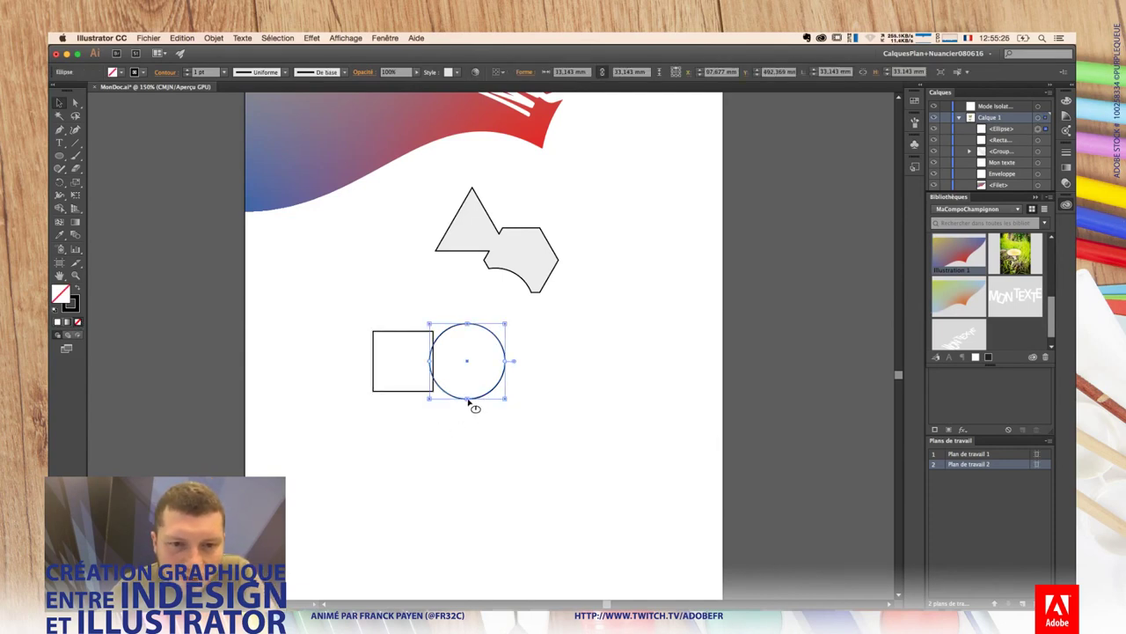
drag(469, 401, 468, 463)
drag(444, 346, 445, 349)
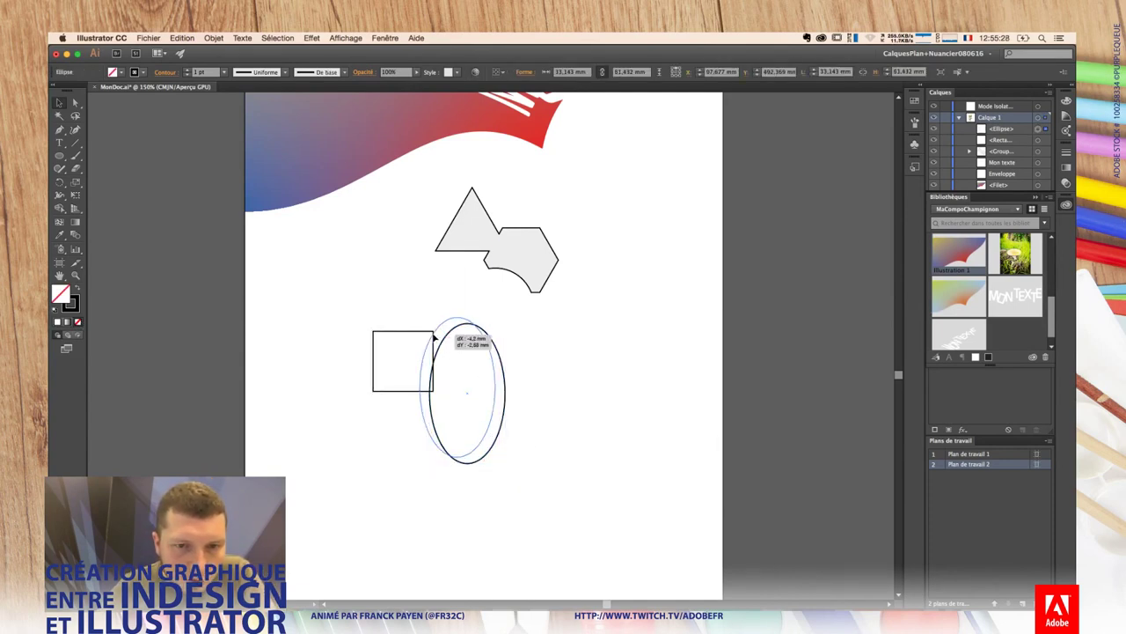
drag(509, 395, 498, 348)
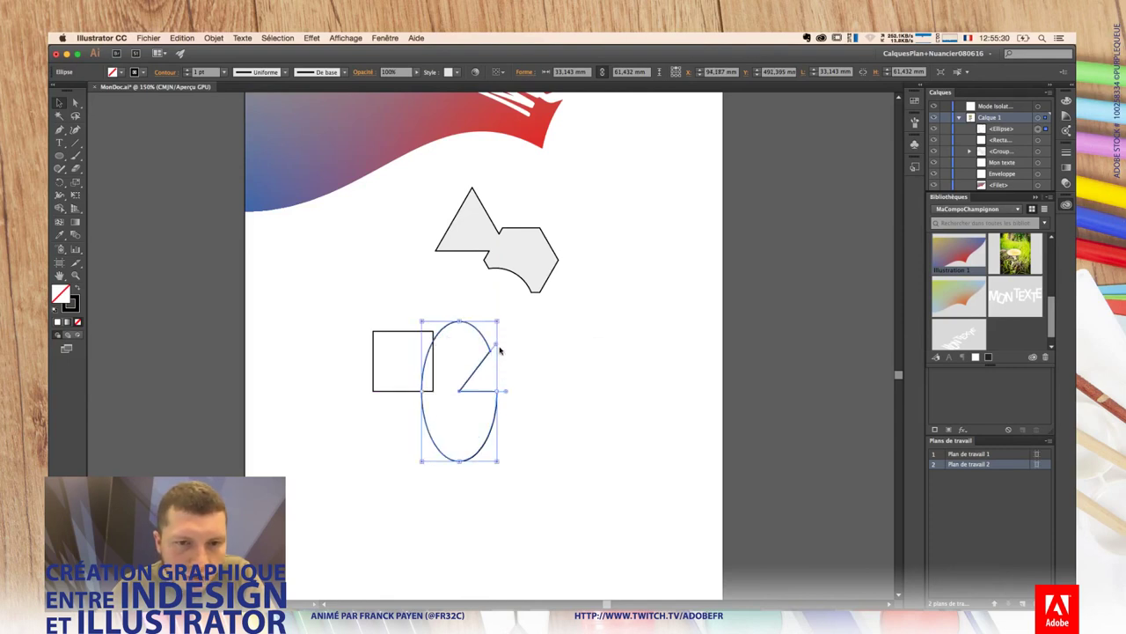
click(393, 385)
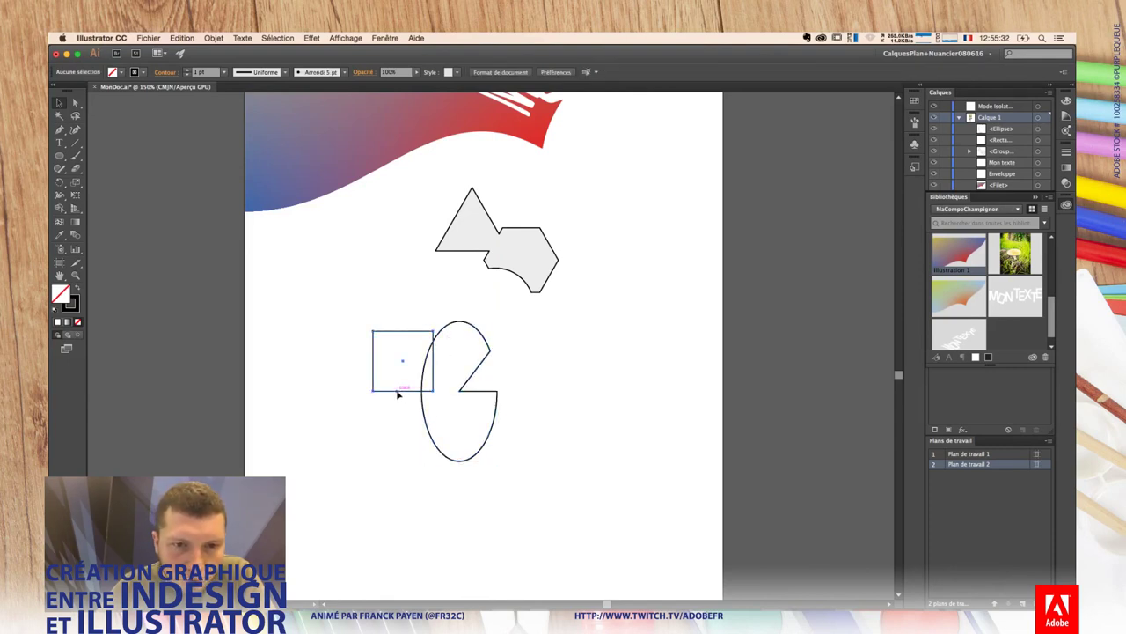
drag(395, 388, 398, 418)
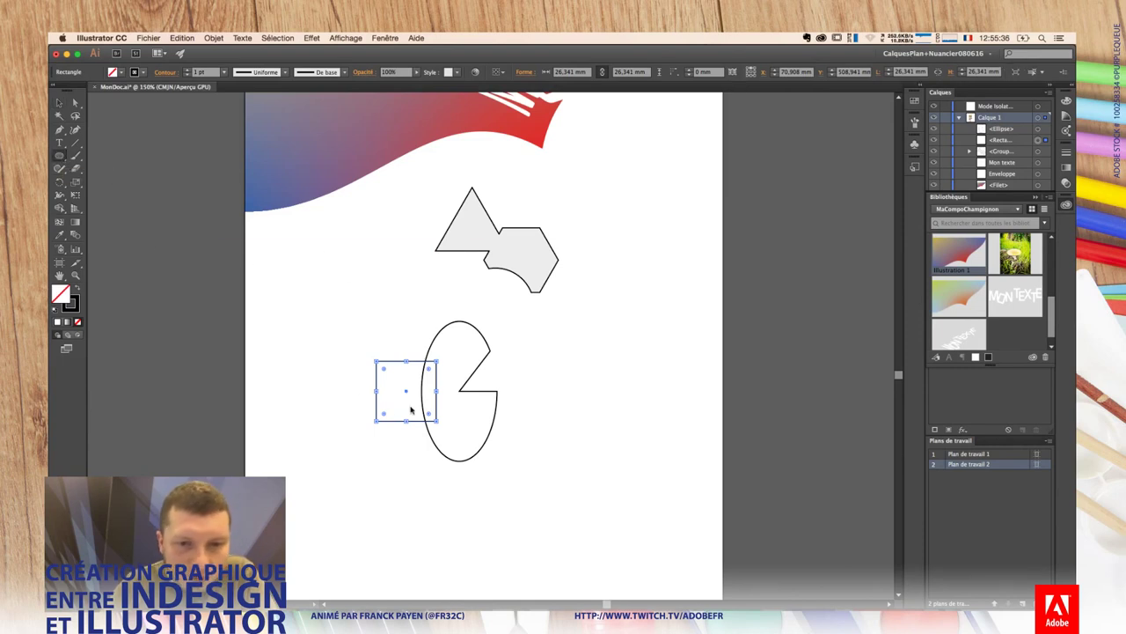
drag(410, 409, 395, 409)
drag(385, 478, 454, 406)
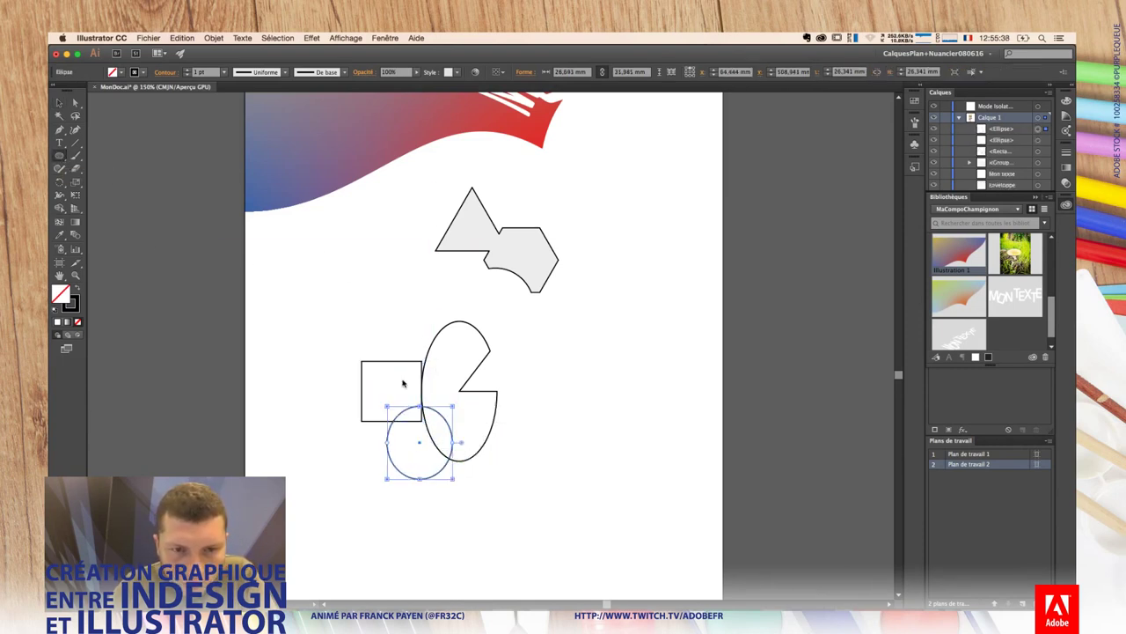
drag(405, 371, 419, 371)
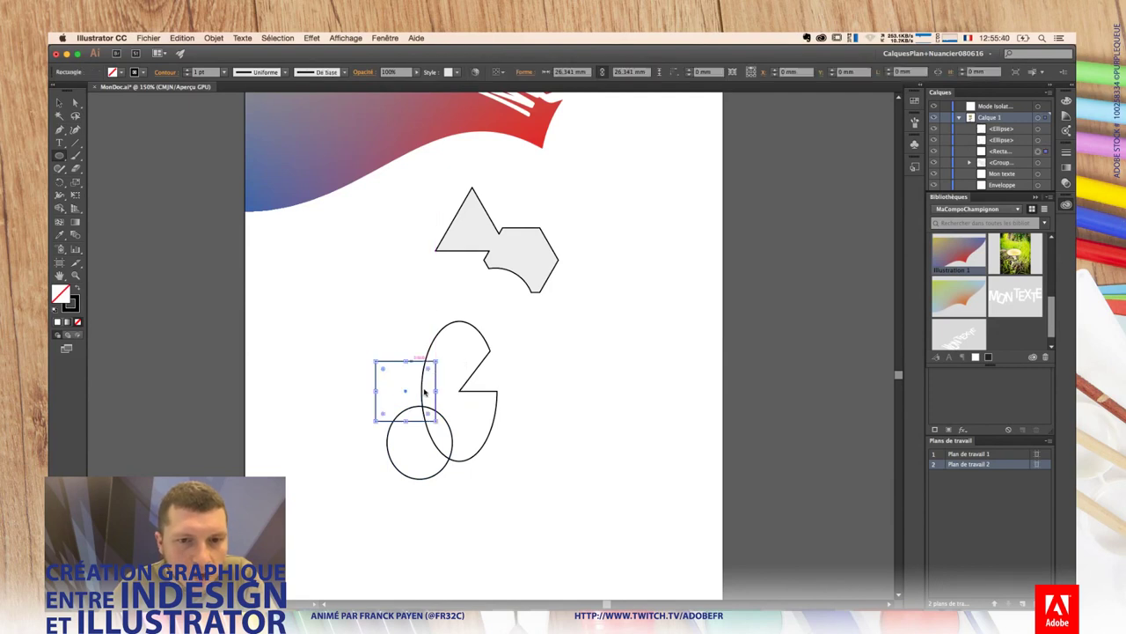
click(298, 417)
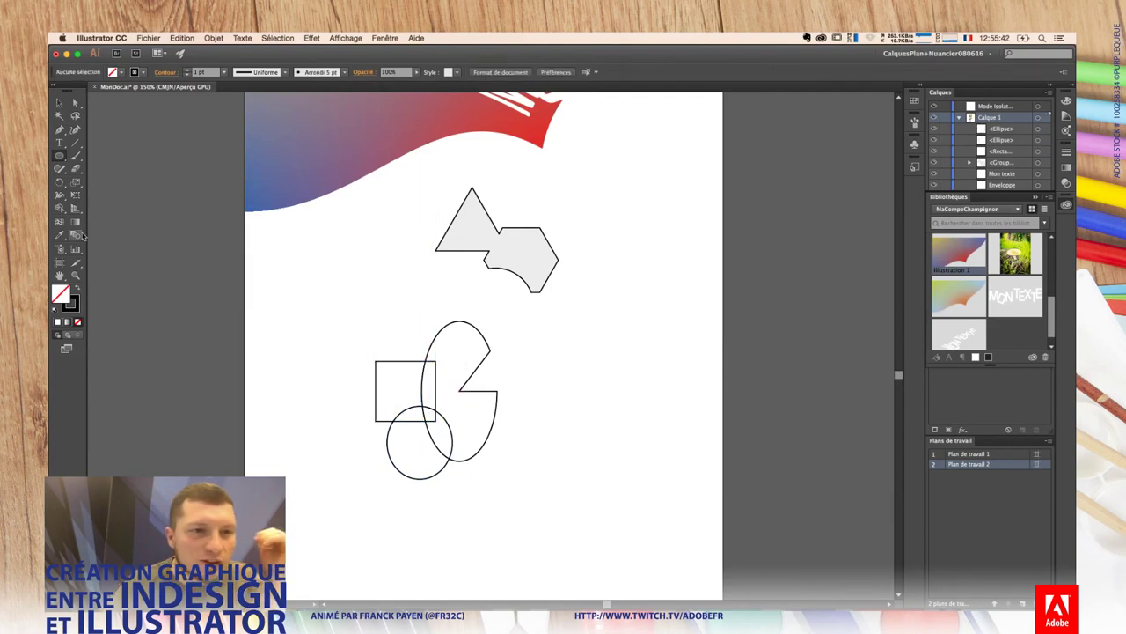
Step: Use Shape Builder to merge the ellipse with the rectangle and subtract the circle
click(60, 207)
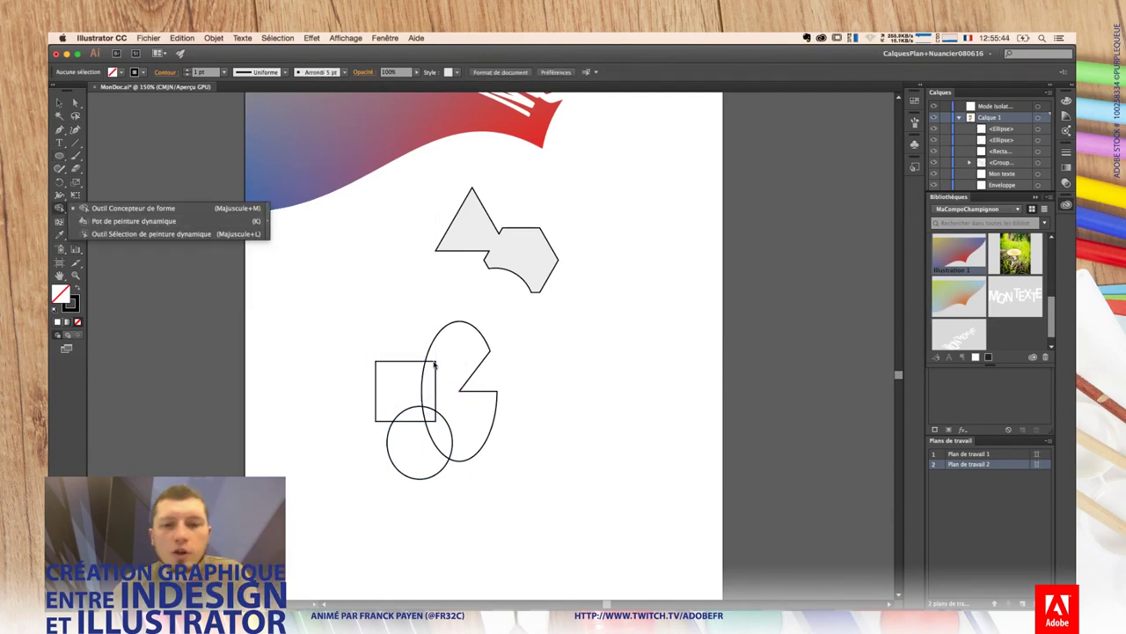
click(404, 388)
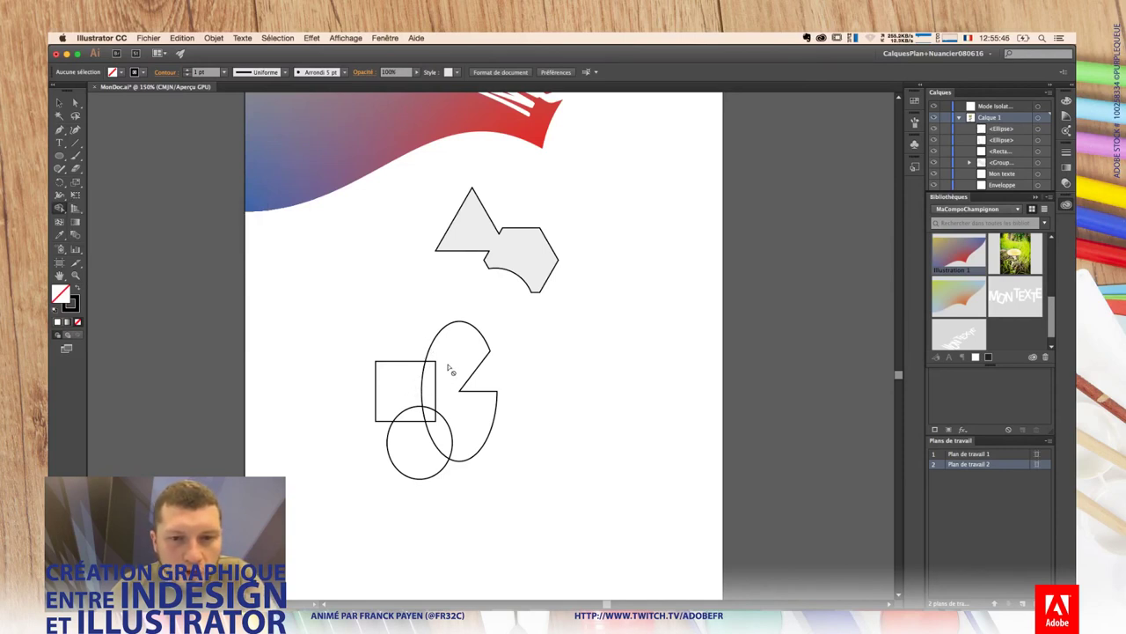
drag(362, 333, 490, 470)
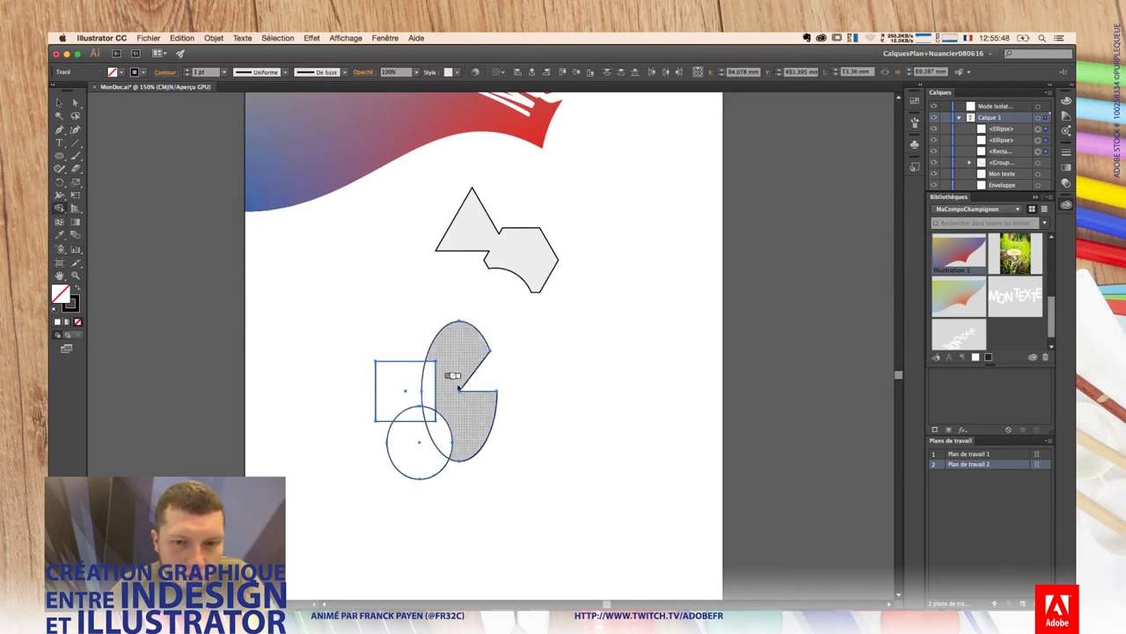
drag(452, 364, 424, 452)
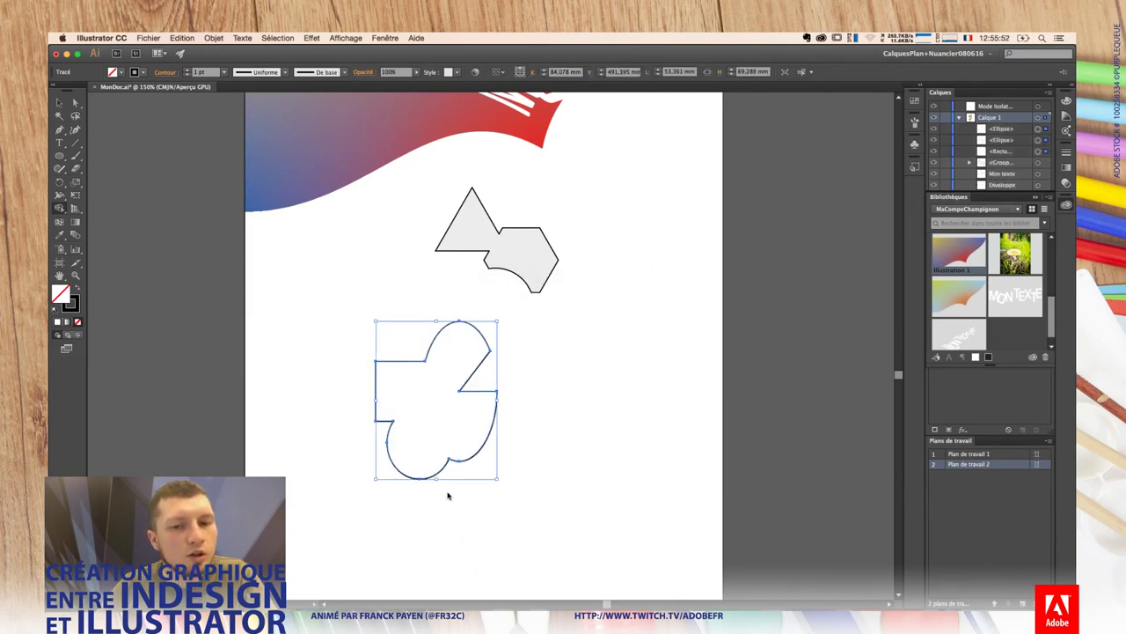
key(ctrl+z)
drag(444, 387, 409, 396)
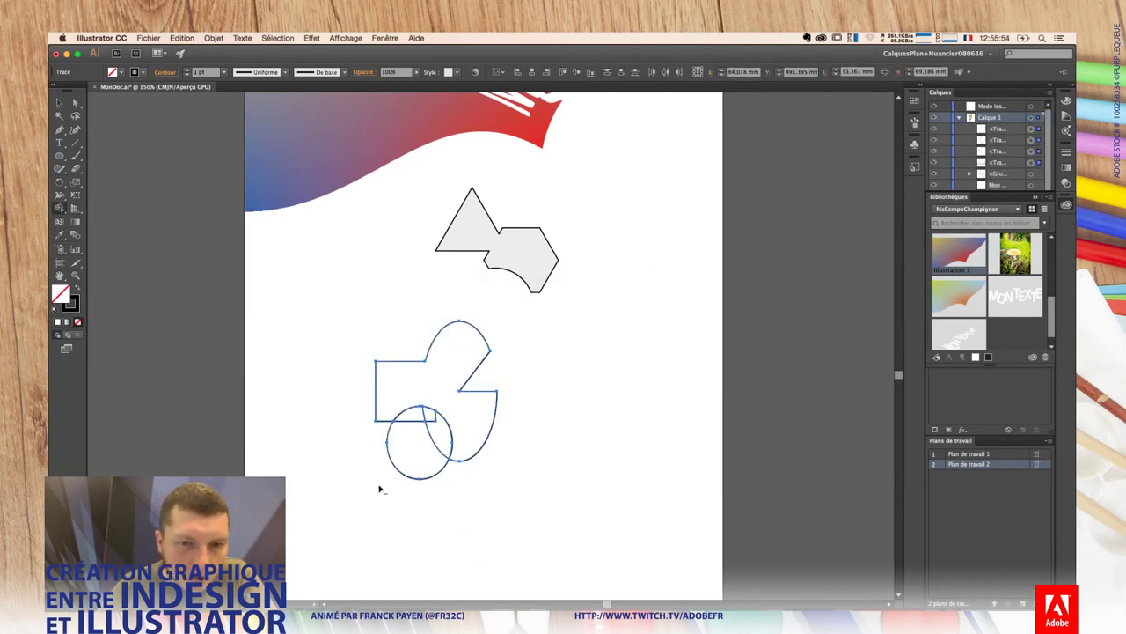
drag(380, 489, 440, 431)
drag(449, 501, 453, 506)
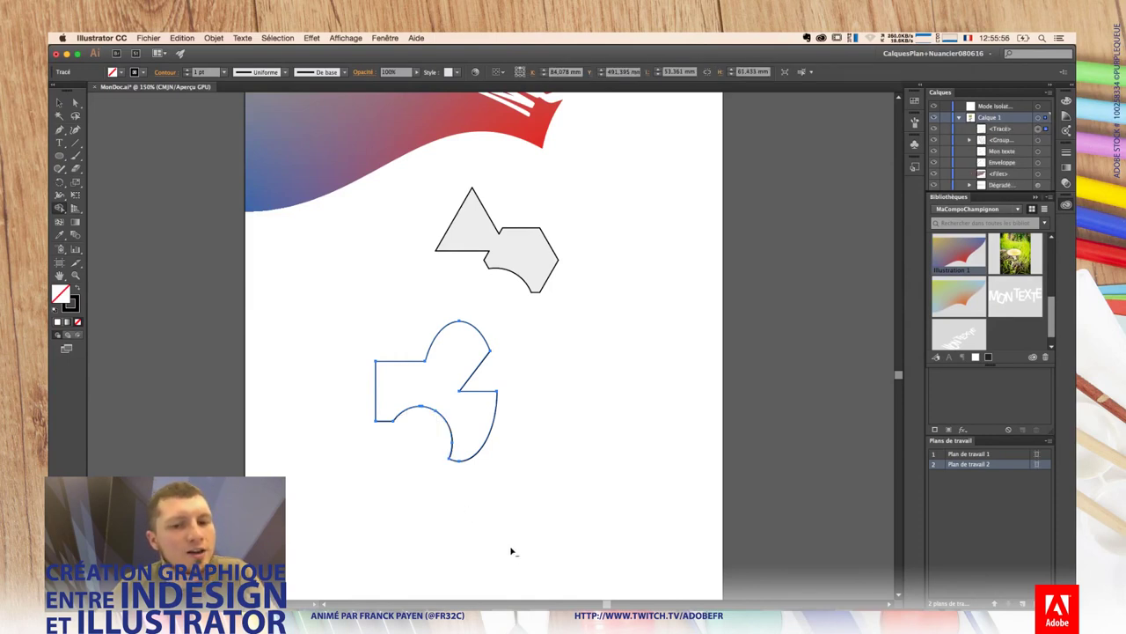
Step: Pull the shape's tip anchor to the right, then revert and remove the merged shape
key(v)
click(508, 518)
key(a)
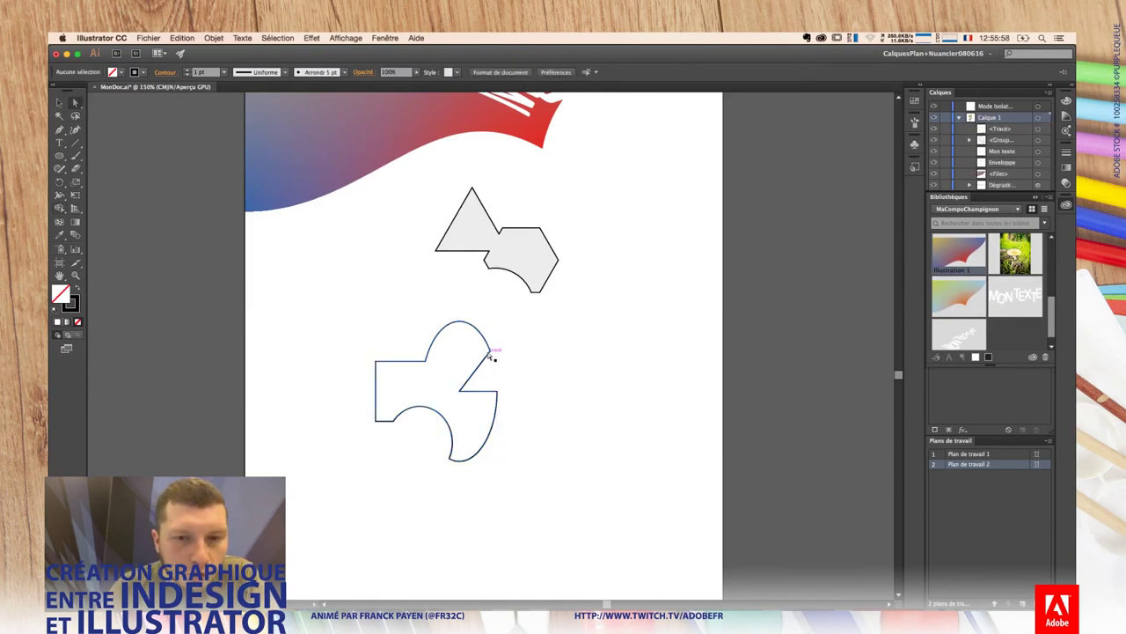
click(490, 351)
mouse_move(490, 351)
mouse_down()
mouse_move(518, 350)
mouse_move(503, 316)
mouse_up()
click(525, 319)
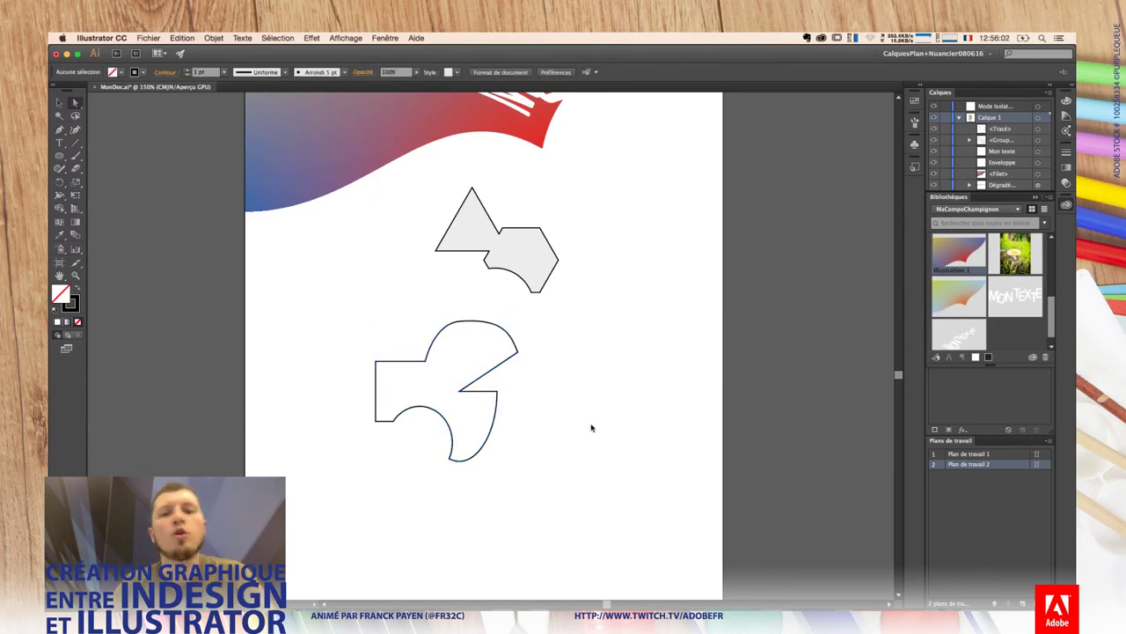
key(v)
click(428, 360)
key(ctrl+z)
key(ctrl+z)
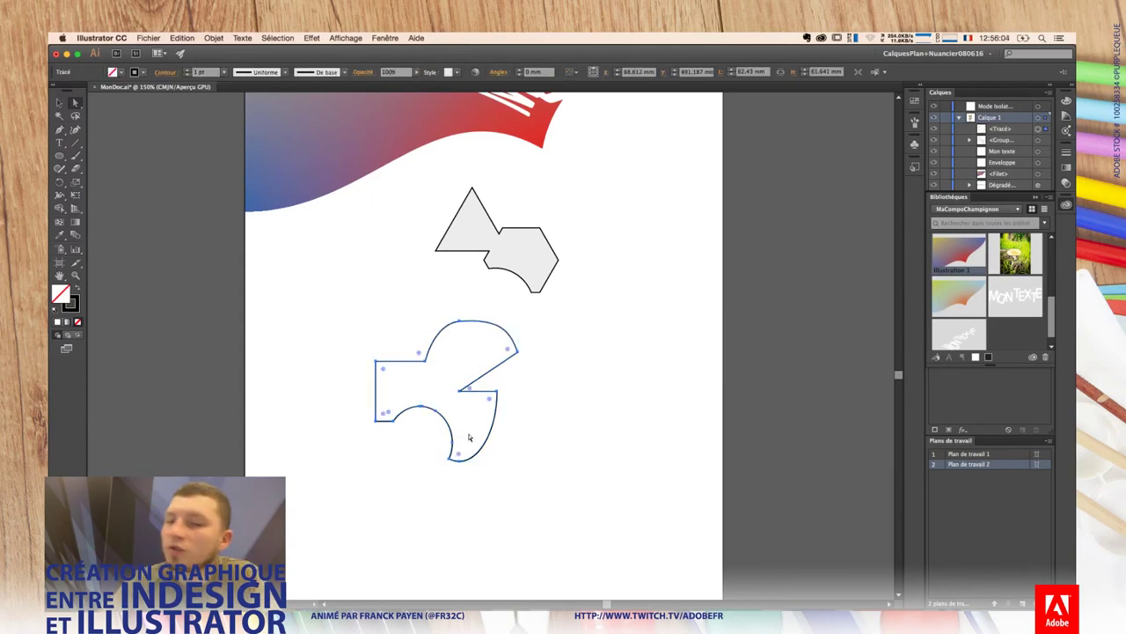
key(ctrl+z)
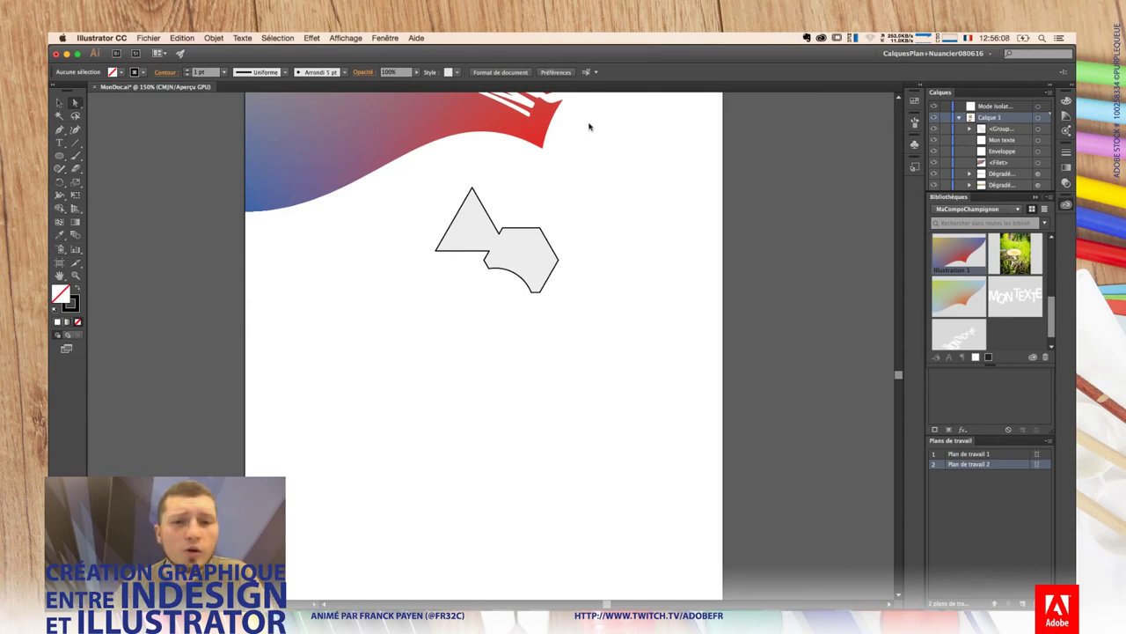
Step: Draw overlapping Pencil strokes forming an outline with two arches and two eye-shaped curves
key(v)
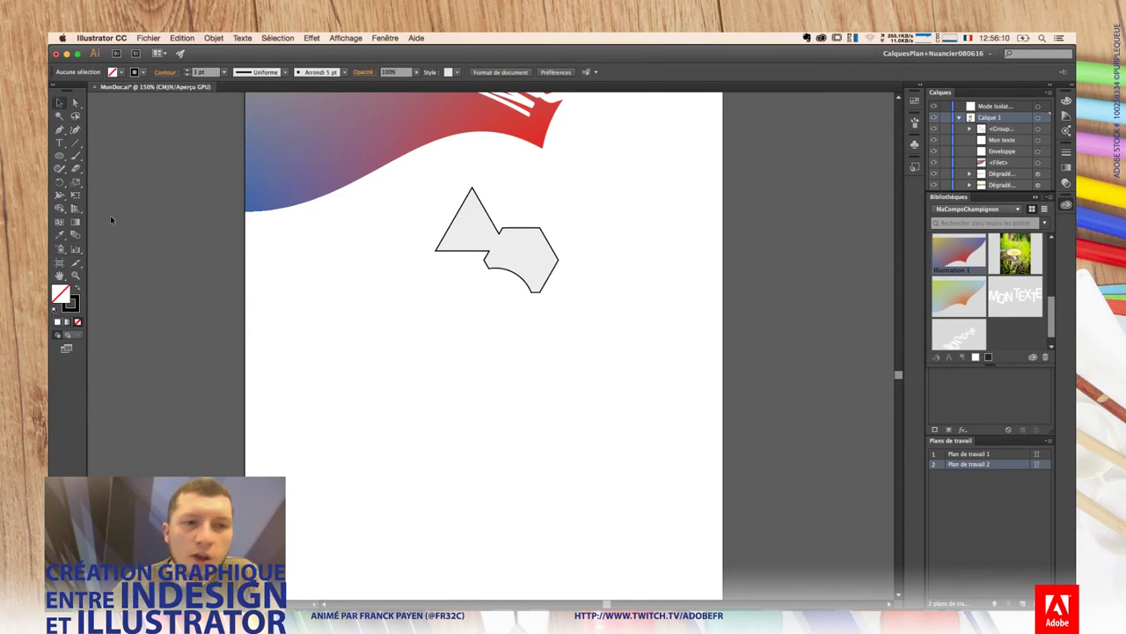
click(56, 171)
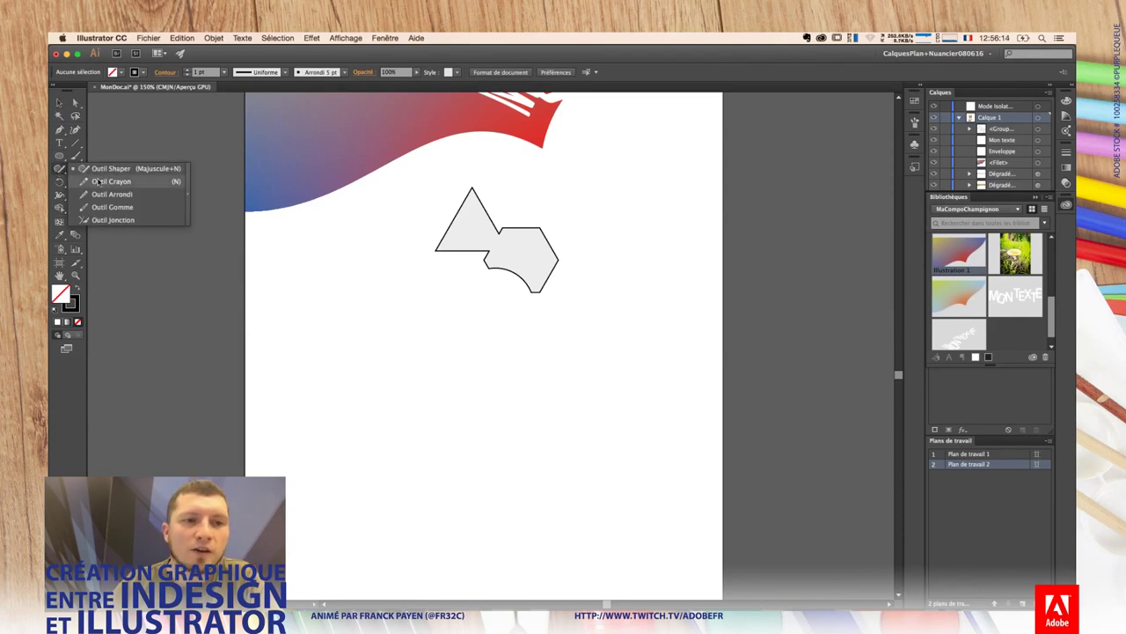
click(111, 181)
drag(431, 315, 380, 485)
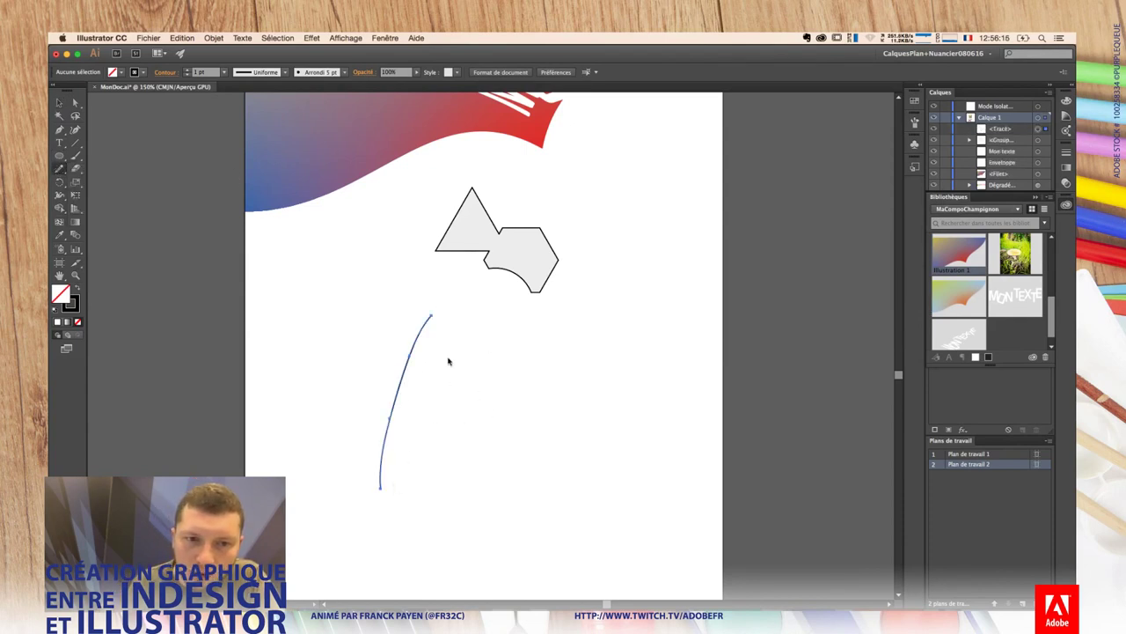
drag(370, 331, 531, 376)
drag(485, 331, 536, 504)
mouse_move(334, 442)
mouse_down()
mouse_move(534, 475)
mouse_move(560, 467)
mouse_up()
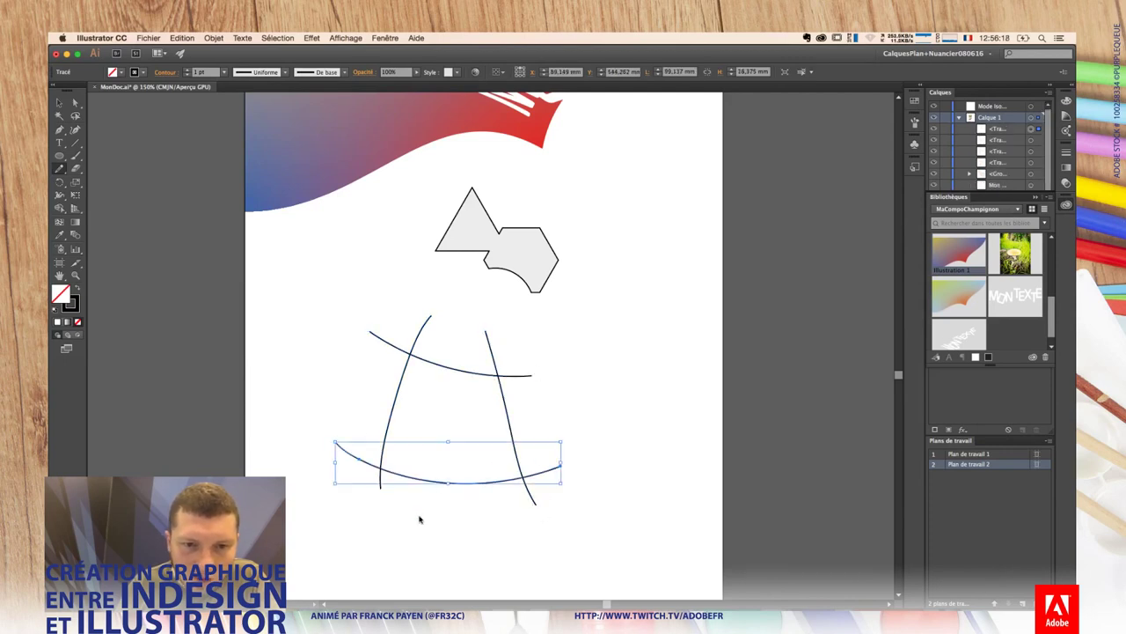
mouse_move(401, 503)
mouse_down()
mouse_move(446, 528)
mouse_move(522, 515)
mouse_up()
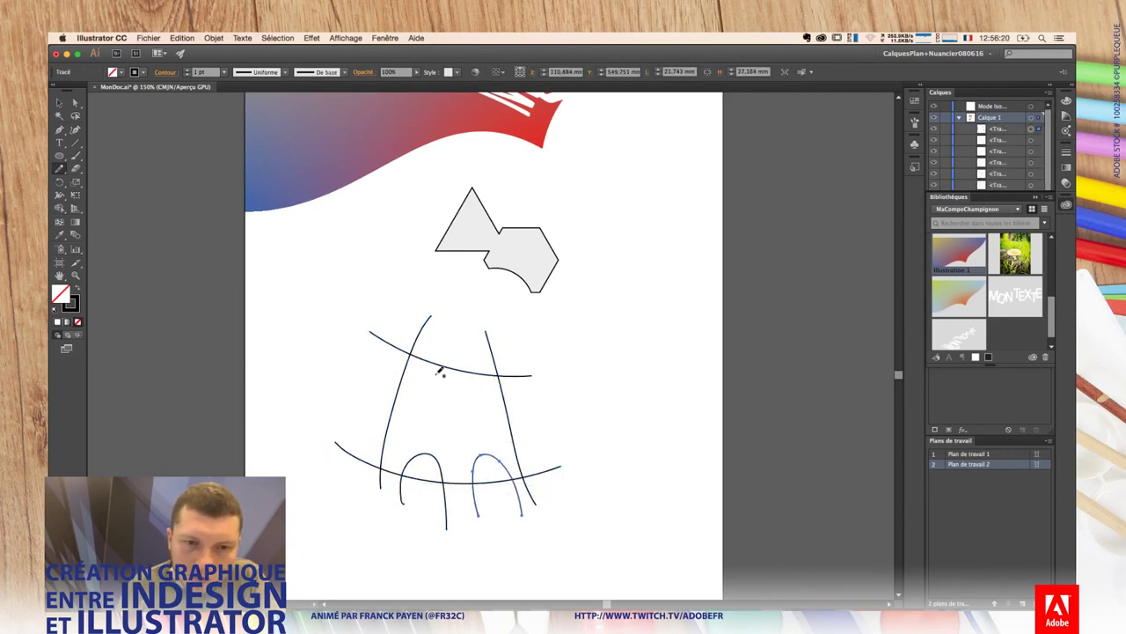
drag(371, 368, 371, 418)
drag(500, 388, 539, 392)
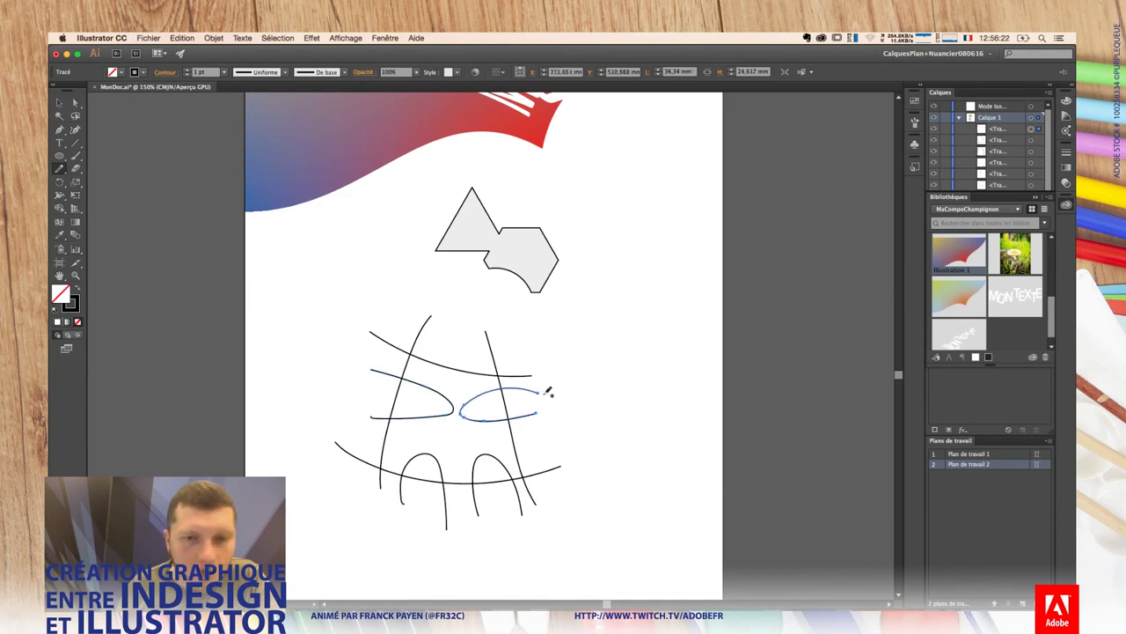
Step: Select all the strokes and trim stray ends outside the outline with Shape Builder
drag(386, 365, 603, 480)
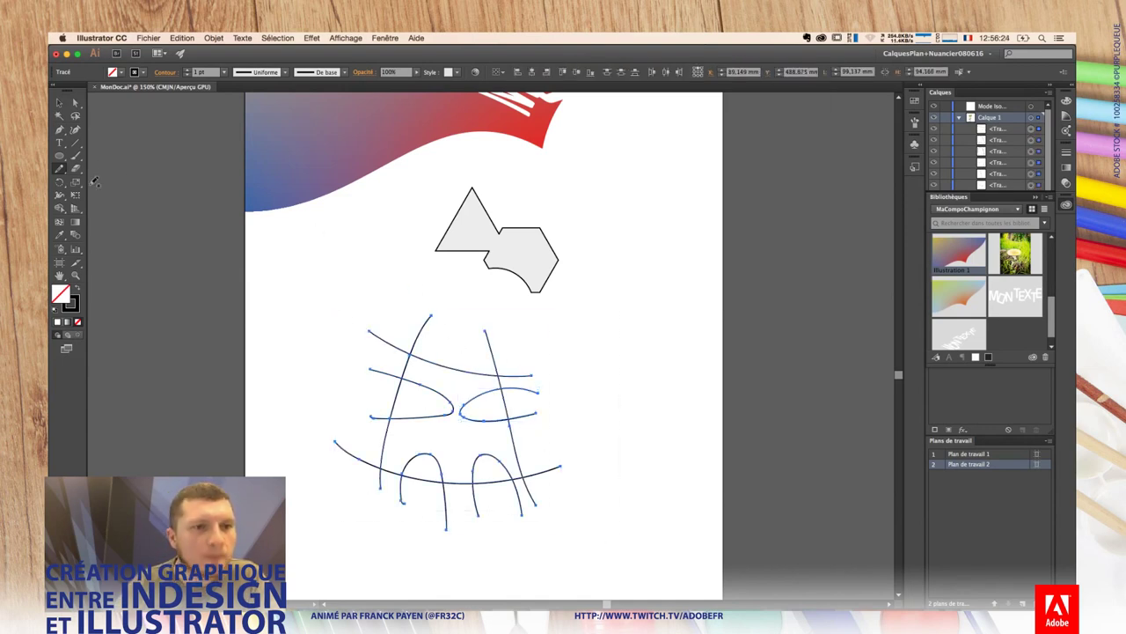
click(59, 207)
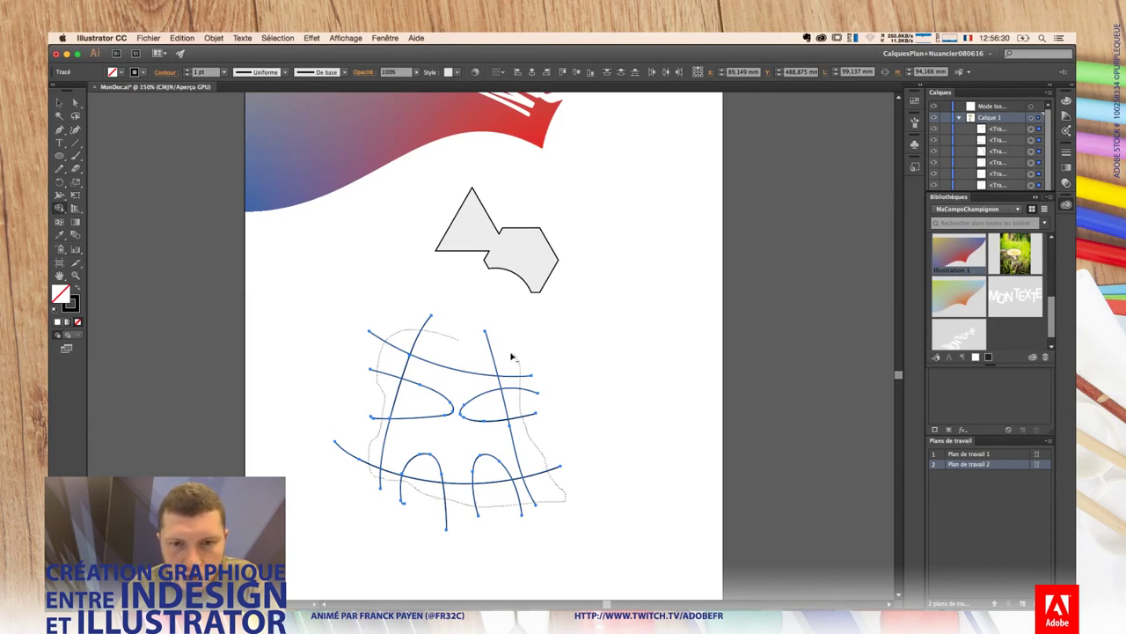
click(475, 353)
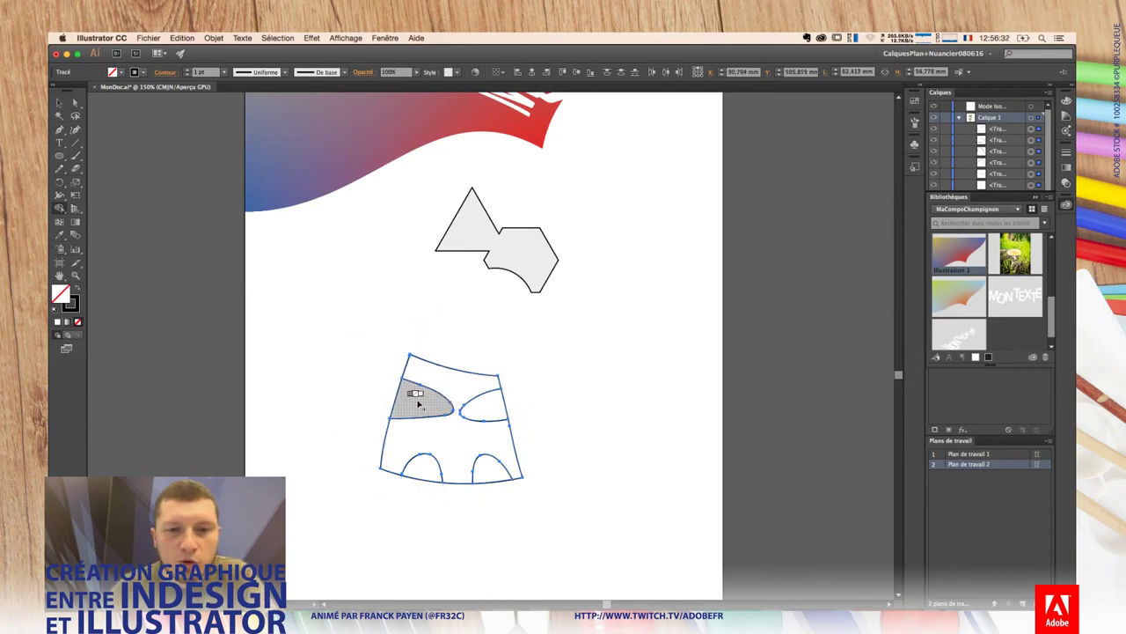
click(915, 119)
Step: Enlarge the swatches panel and fill the shape's top and lower regions red
drag(837, 157, 838, 295)
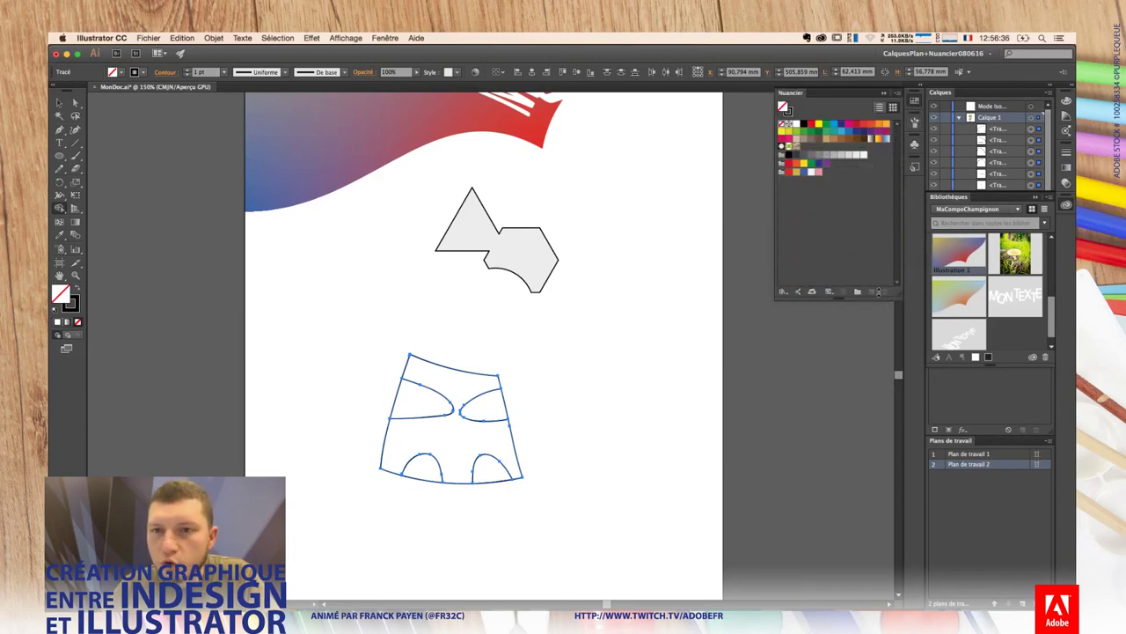
click(783, 172)
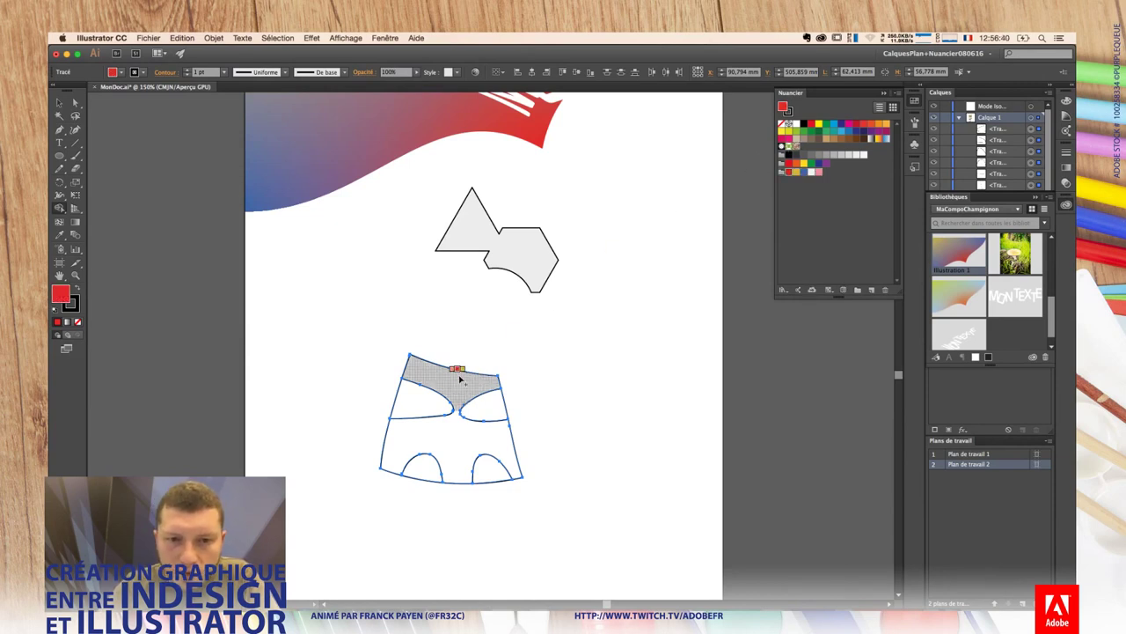
click(470, 447)
click(465, 392)
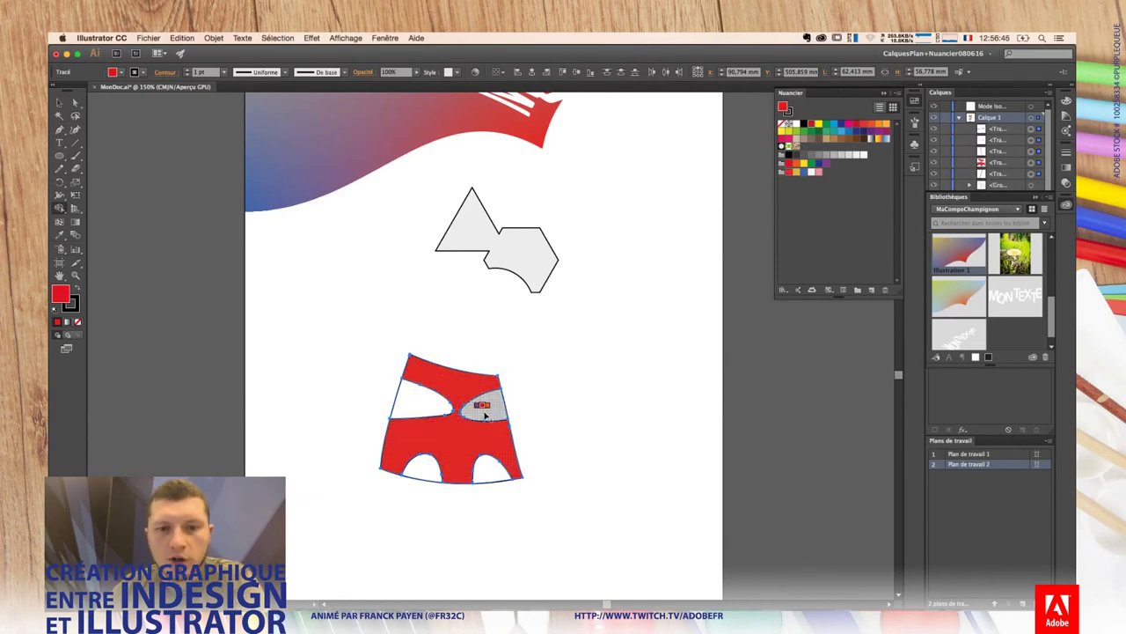
Step: Fill the two upper openings pink and the two bottom arches yellow
key(Right)
key(Right)
key(Left)
click(484, 411)
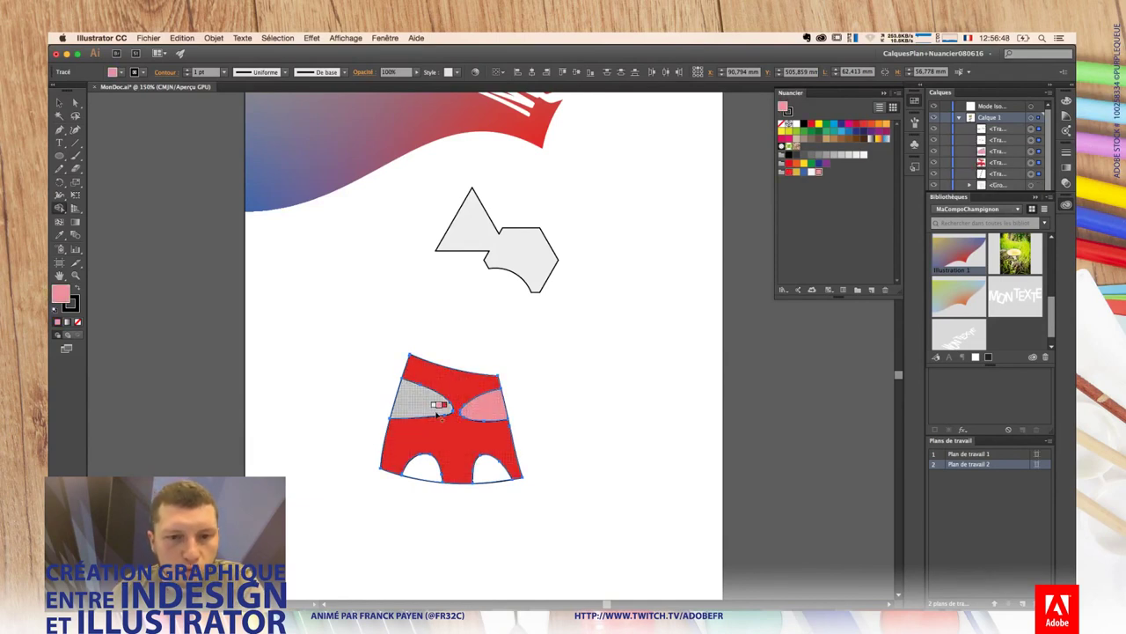
click(431, 403)
key(Left)
key(Left)
click(427, 464)
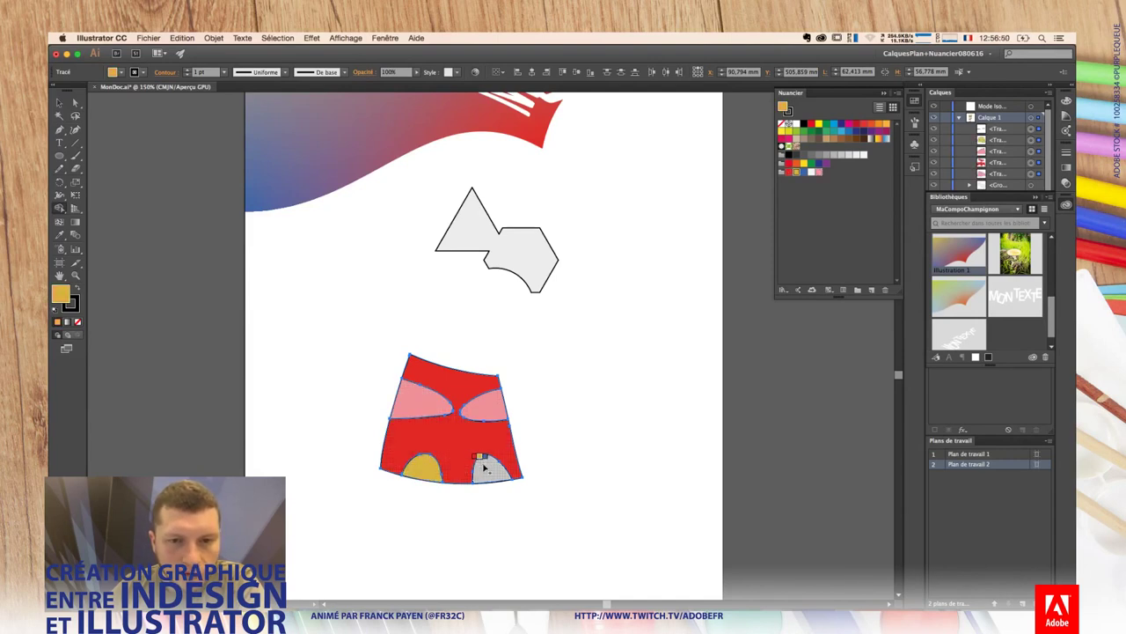
click(485, 468)
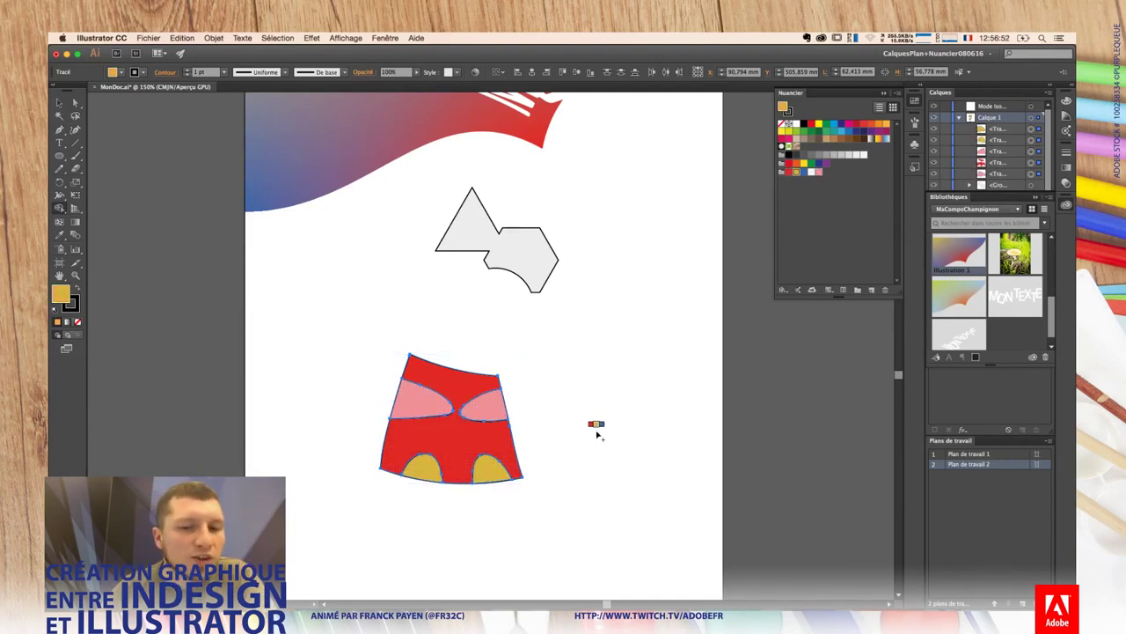
Step: Select the red shape group, bring up the Color and Appearance panels, then deselect
click(597, 428)
key(a)
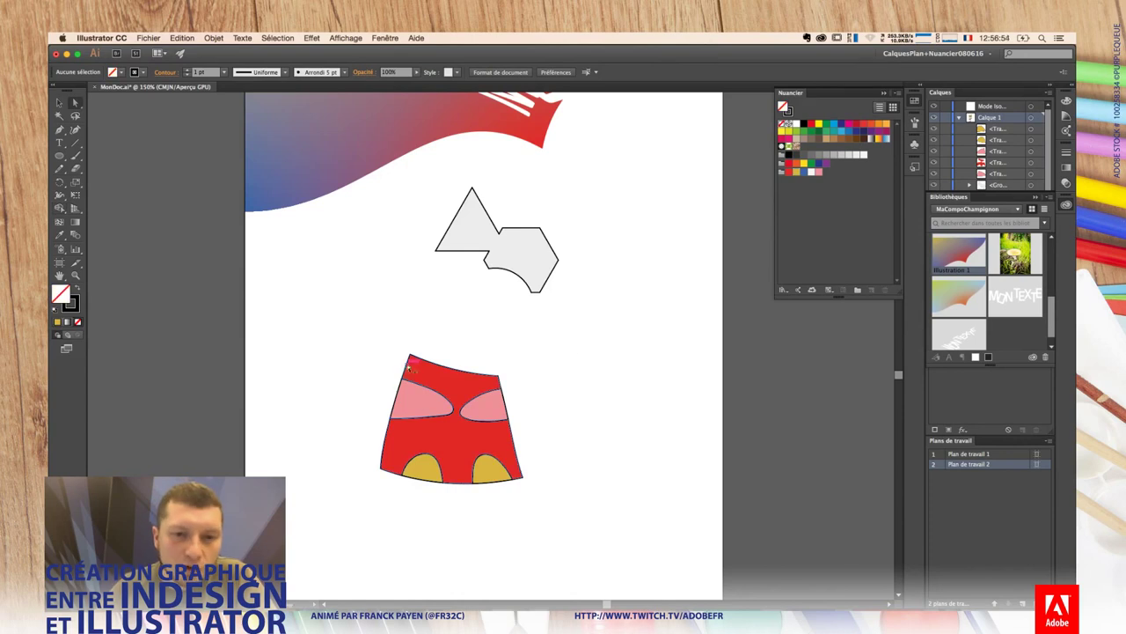
click(501, 377)
key(v)
click(387, 395)
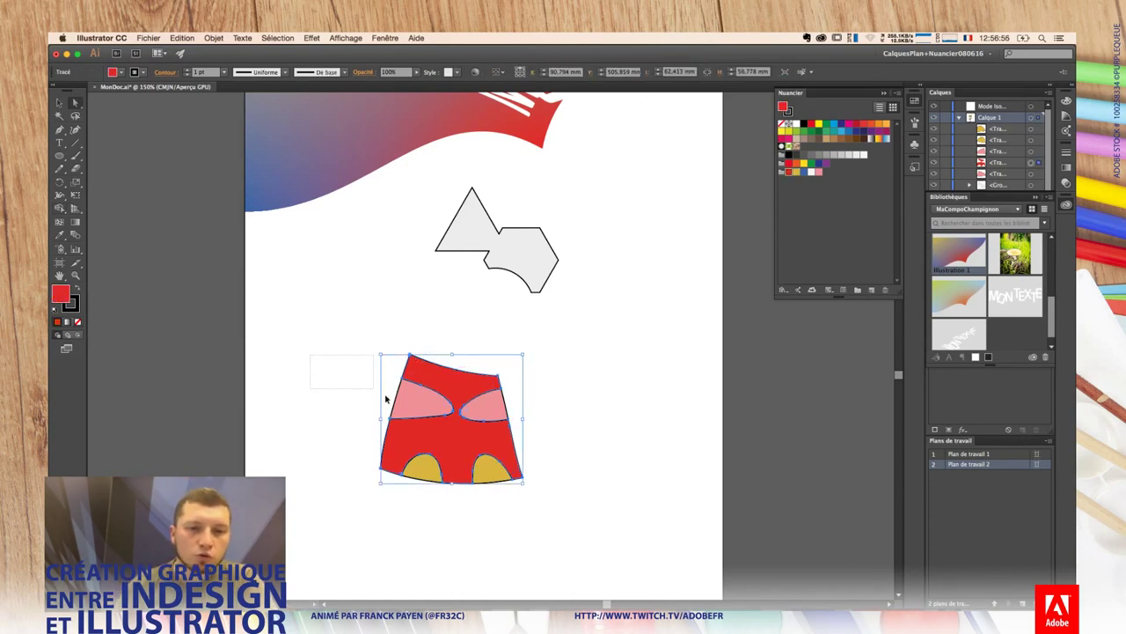
key(a)
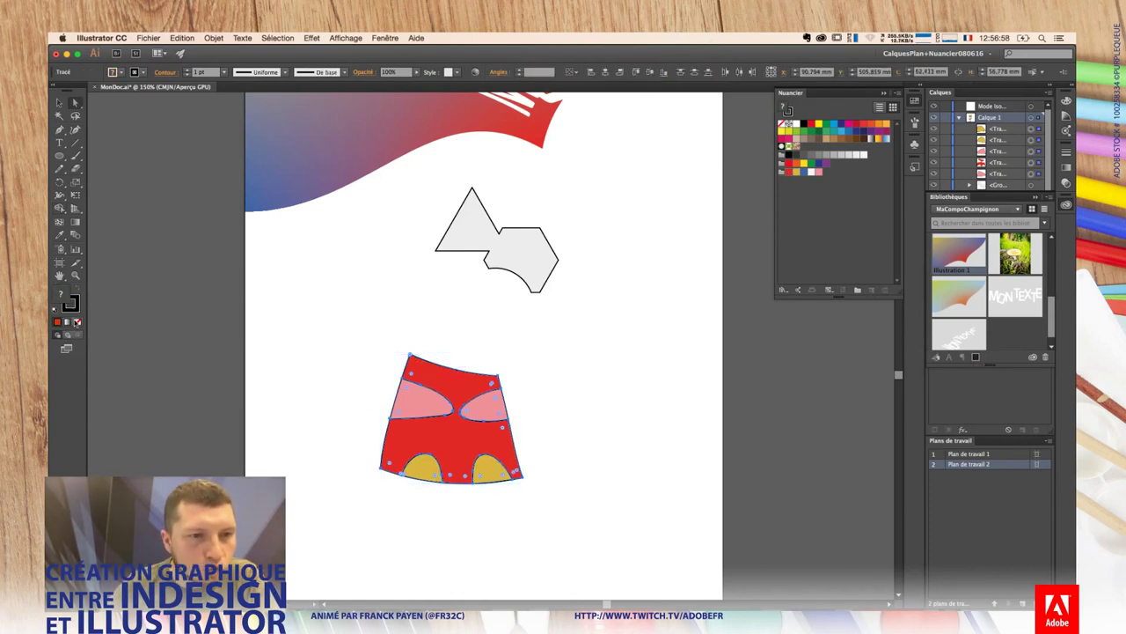
key(shift+F6)
key(ctrl+shift+a)
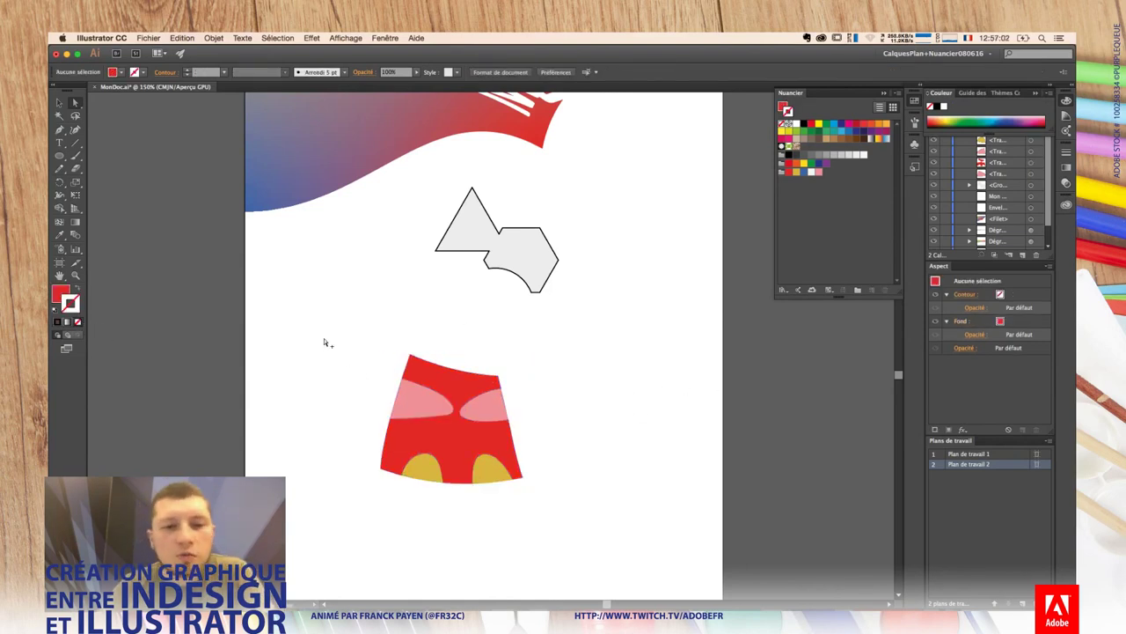
Step: Draw three unfilled Pencil lines through the red shape: one vertical, two across the lower arches
drag(337, 340, 598, 553)
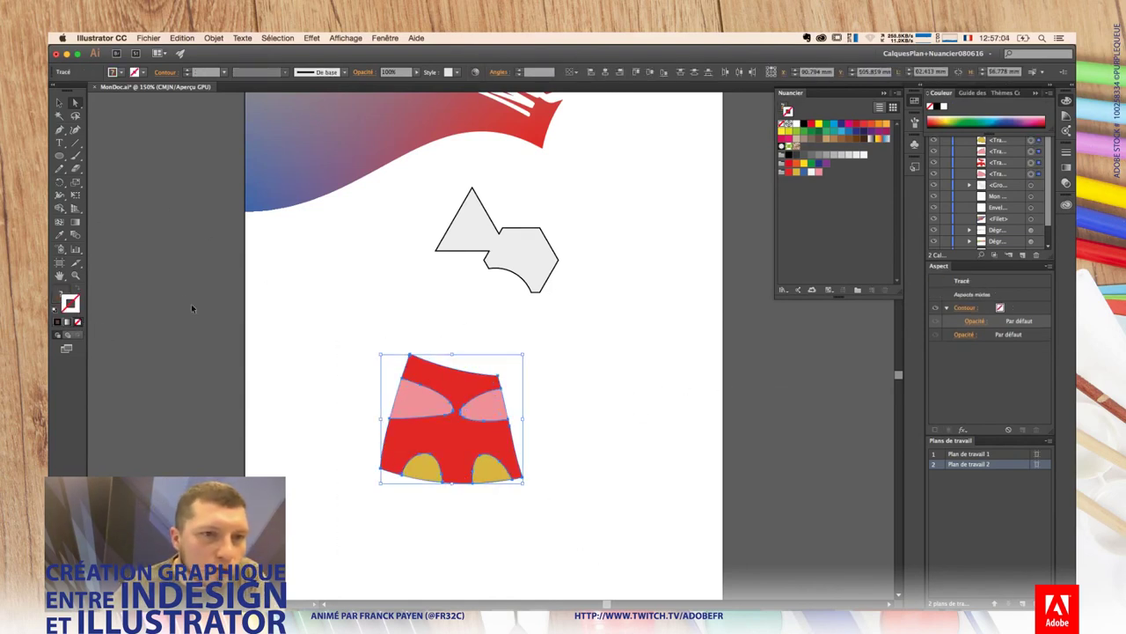
click(261, 351)
key(b)
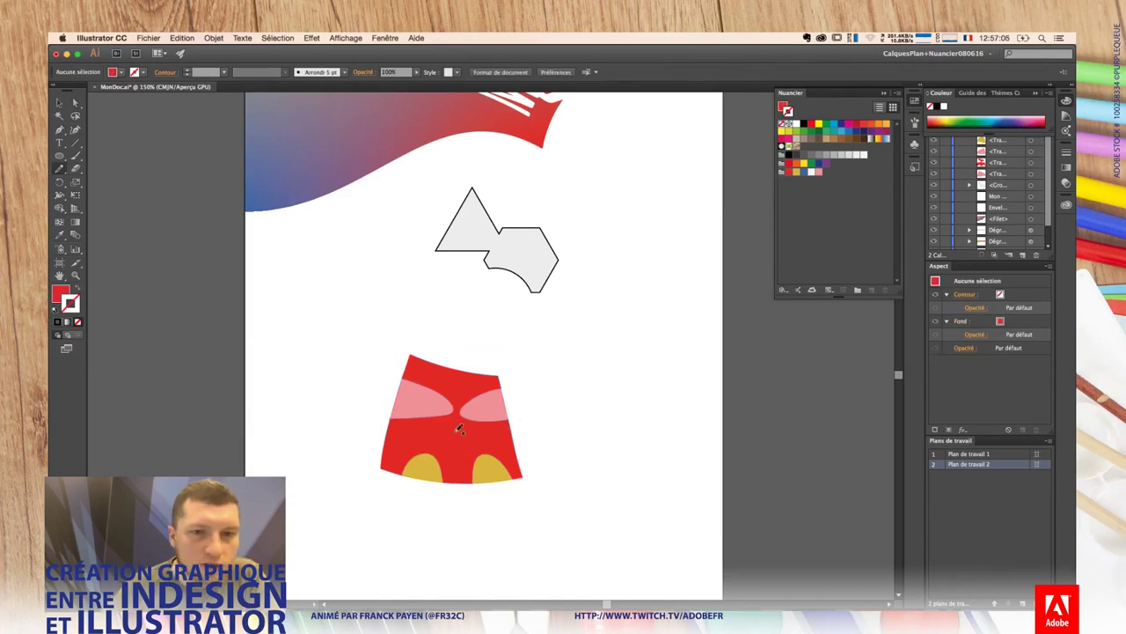
drag(436, 336, 428, 559)
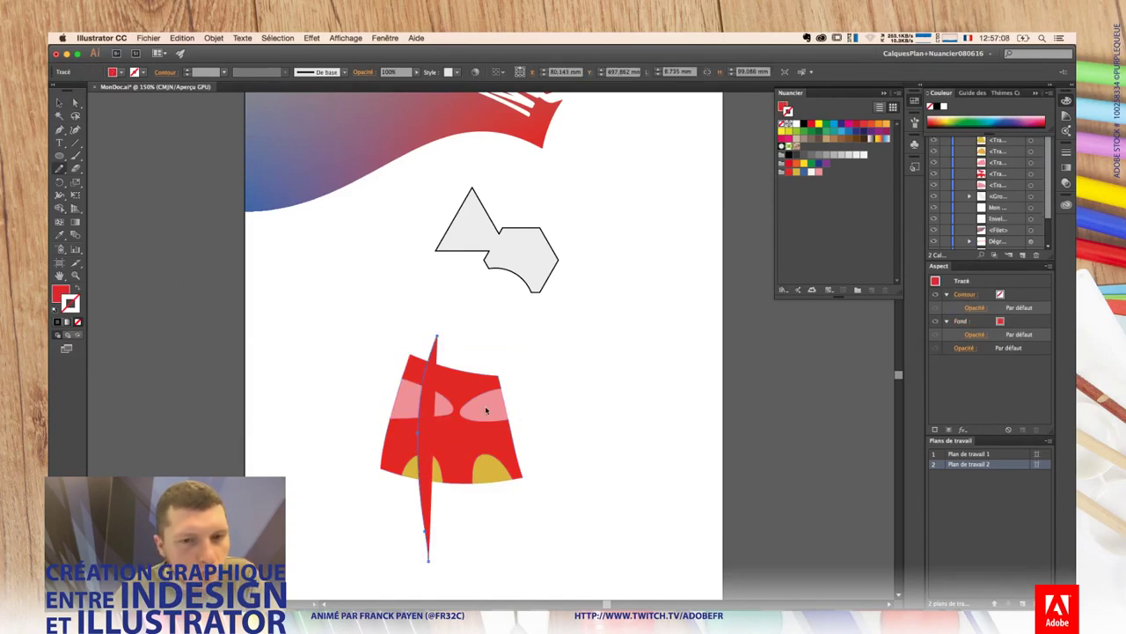
key(slash)
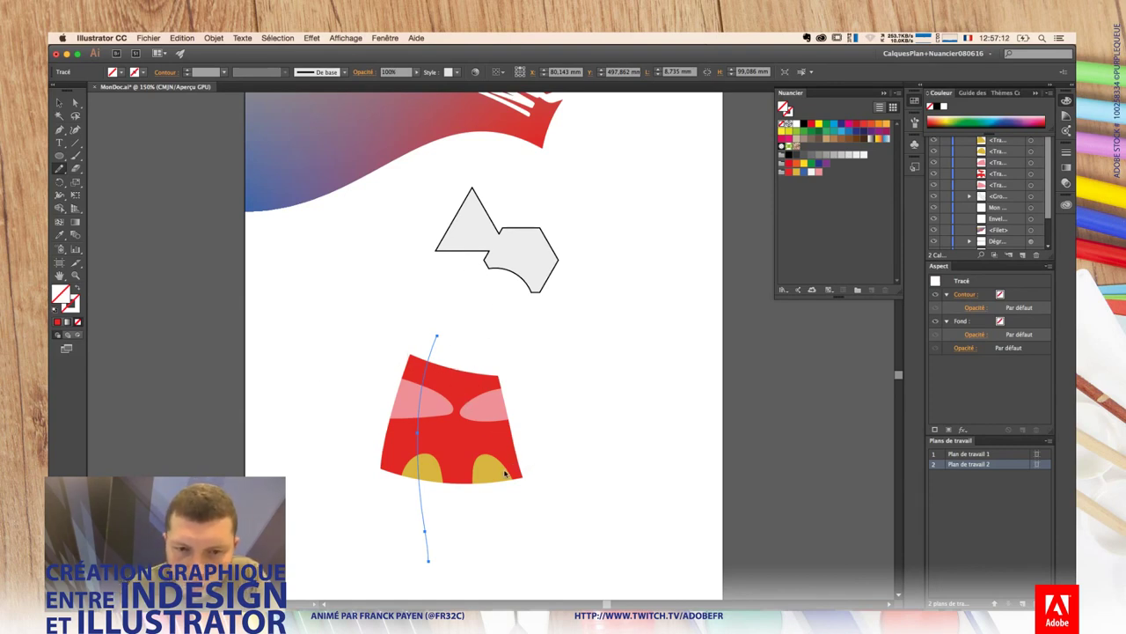
drag(444, 451, 395, 496)
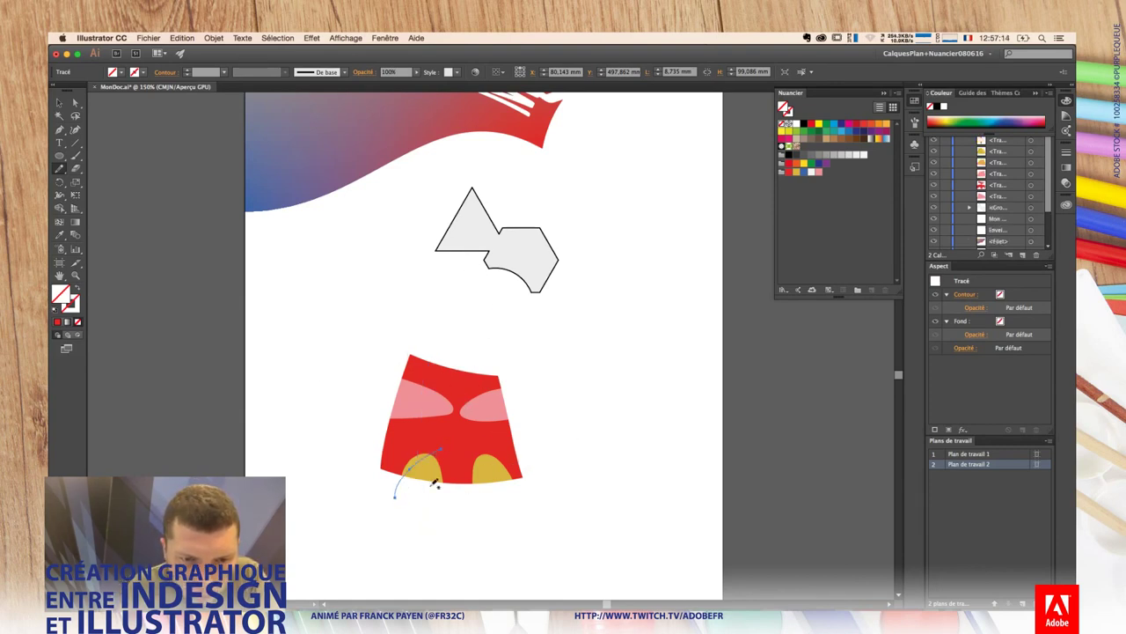
drag(490, 462, 490, 513)
key(ctrl+shift+a)
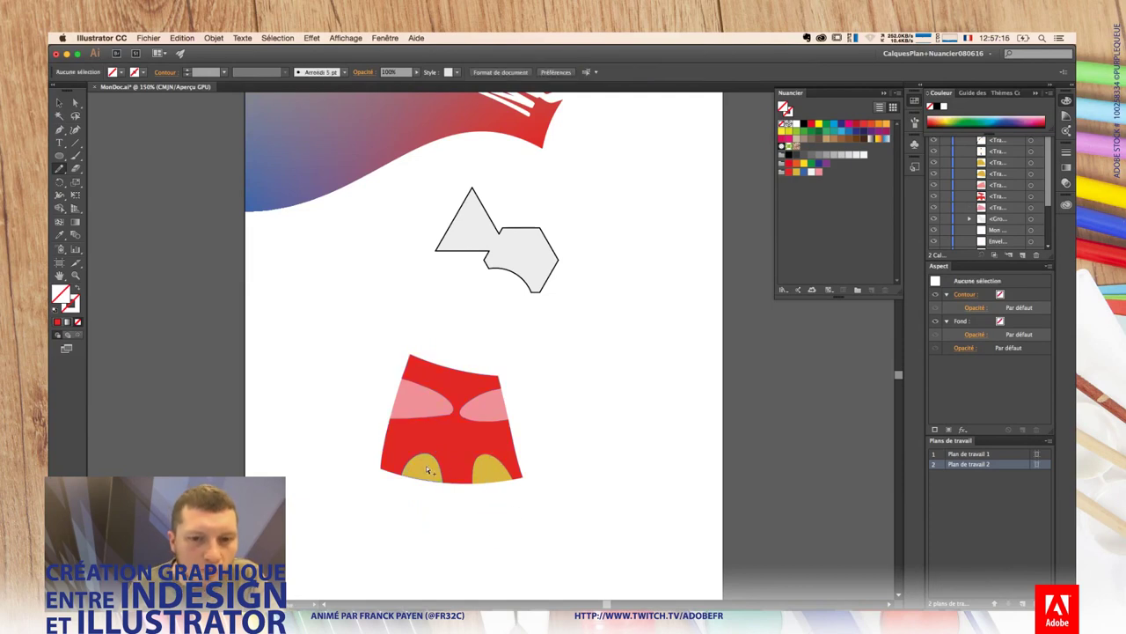
Step: Select the shape with its new lines and Live Paint the inner pieces of both arches dark blue
drag(371, 505, 578, 371)
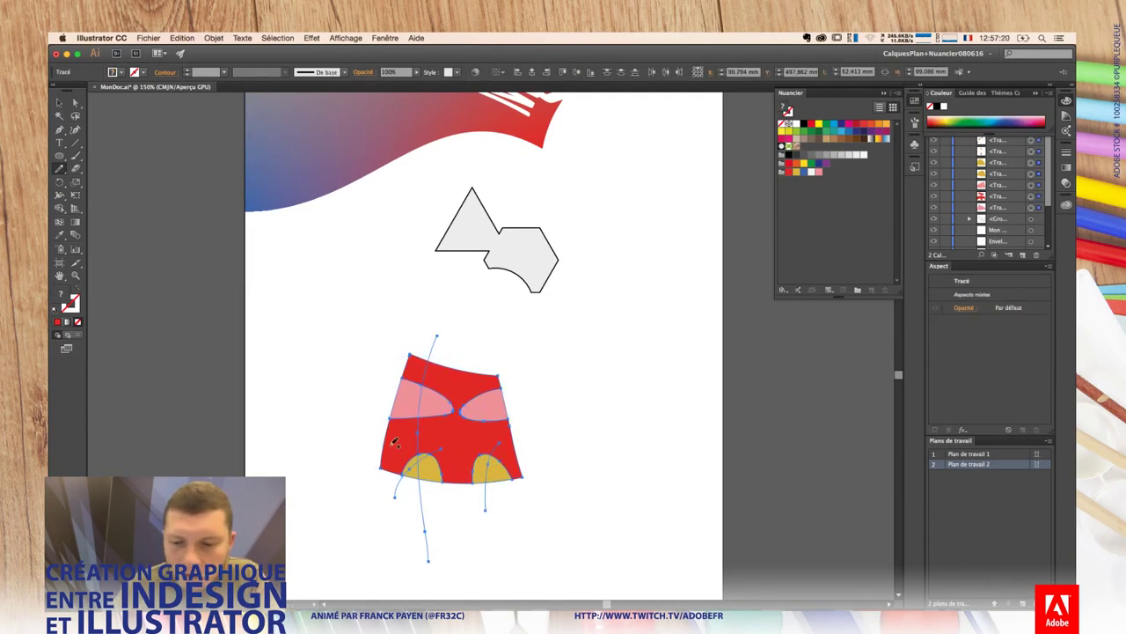
key(shift+m)
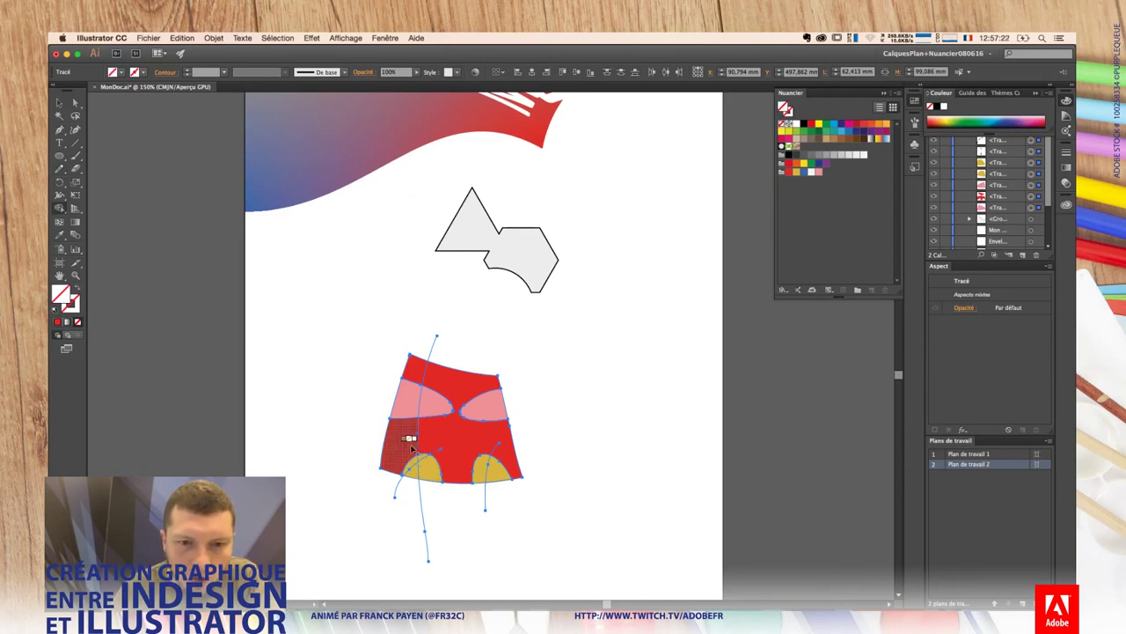
key(Right)
key(Left)
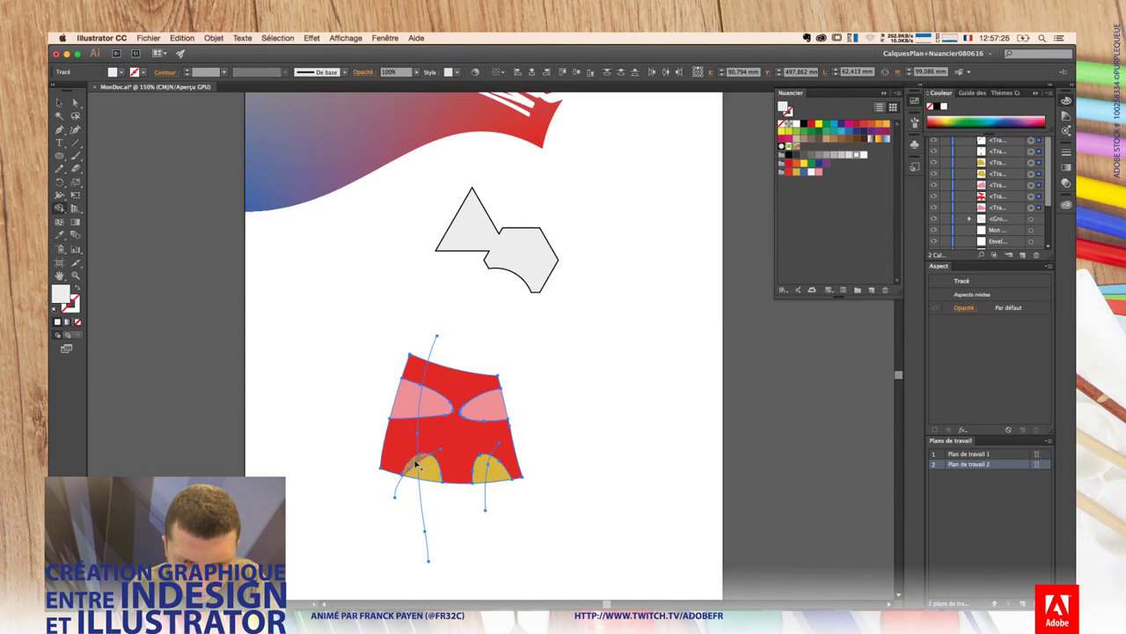
click(420, 465)
key(Right)
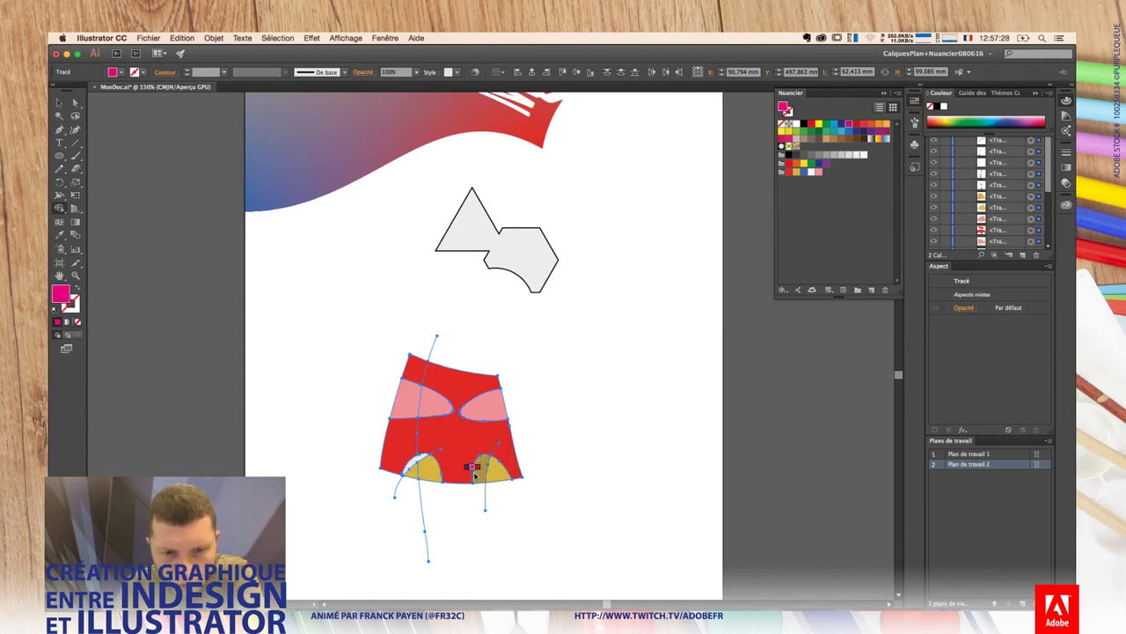
key(Down)
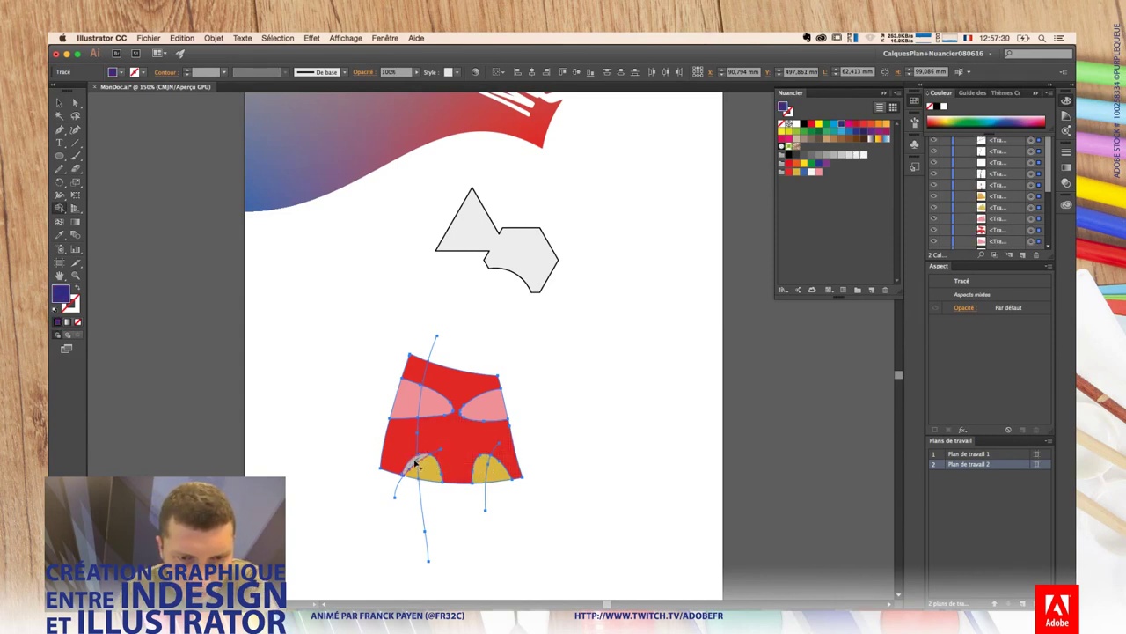
click(415, 463)
click(479, 466)
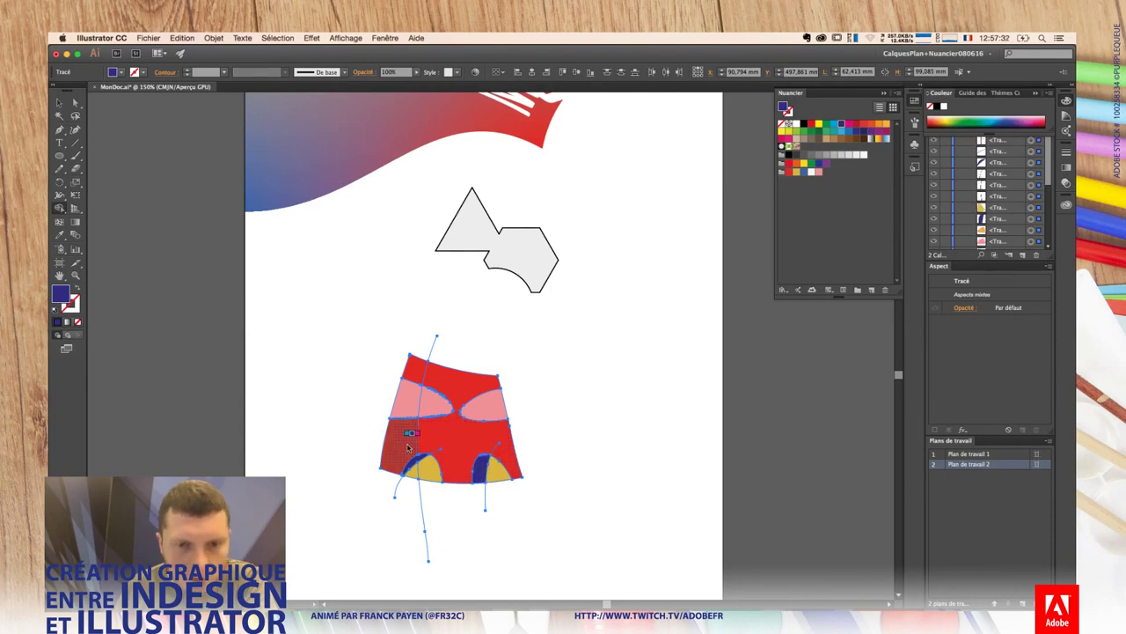
Step: Paint the top-left and lower-left pieces darker red and the left-middle piece magenta
key(Up)
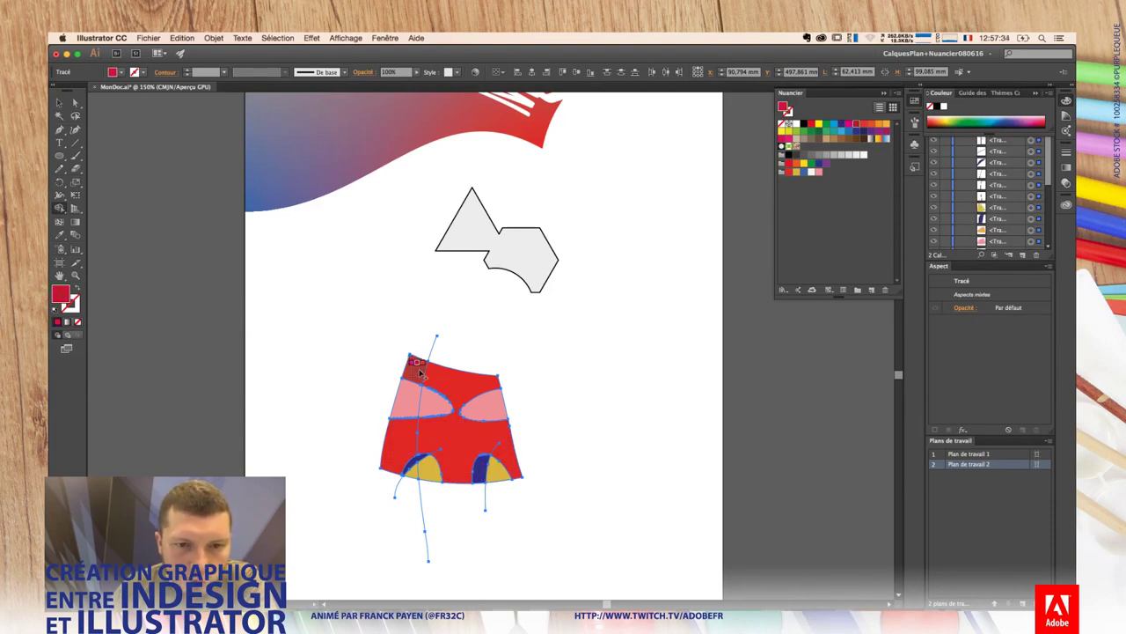
key(Left)
key(Left)
click(421, 373)
click(400, 440)
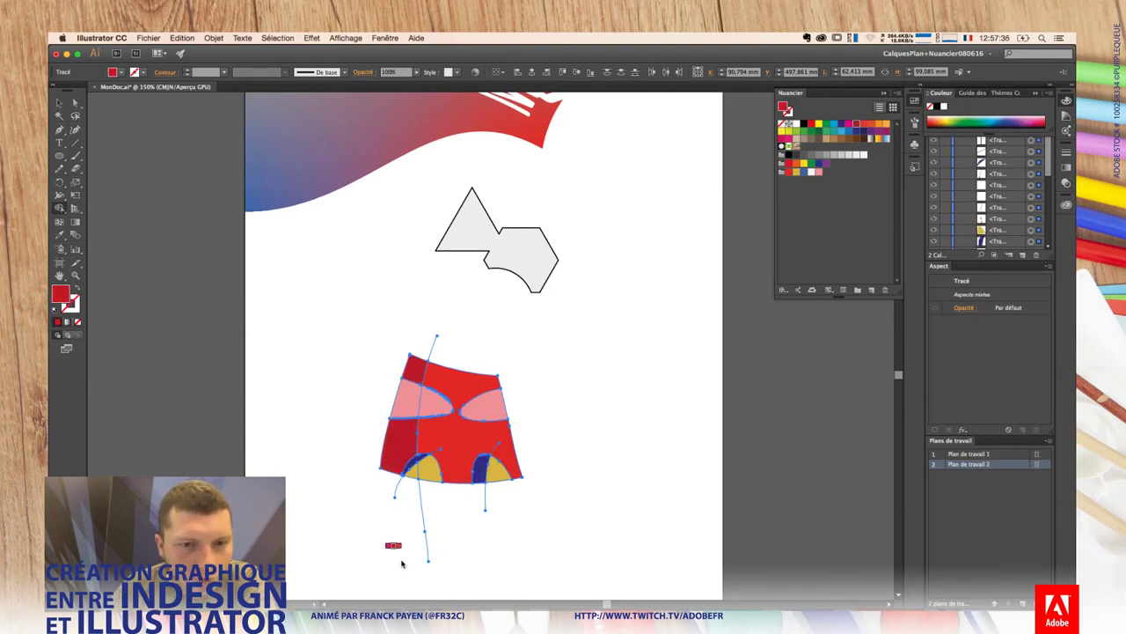
key(Right)
key(Right)
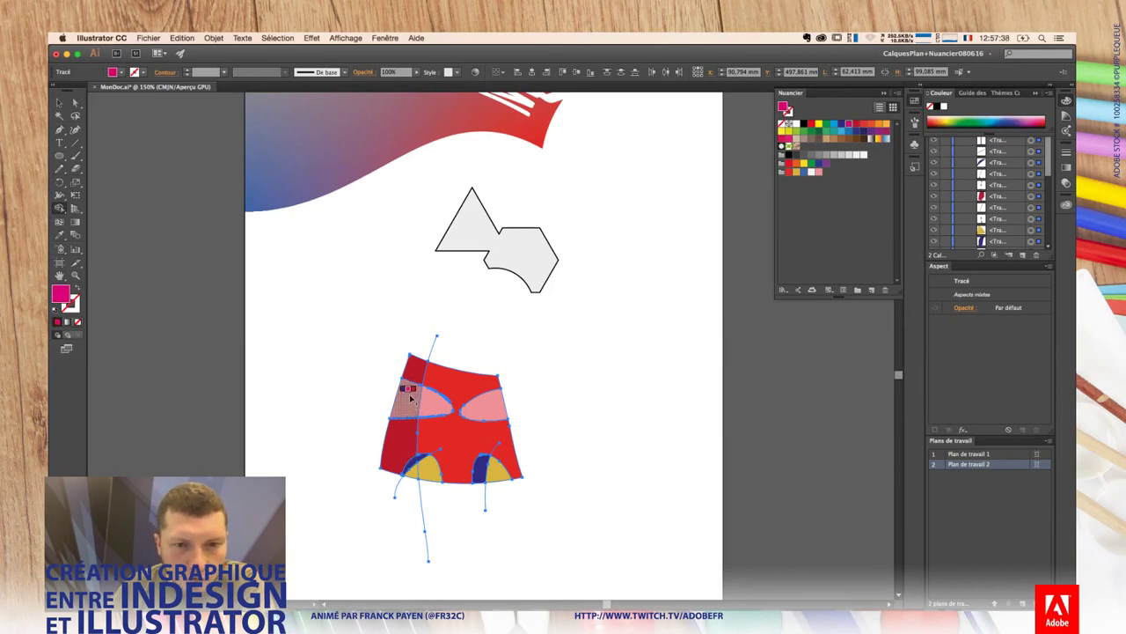
click(410, 402)
click(619, 385)
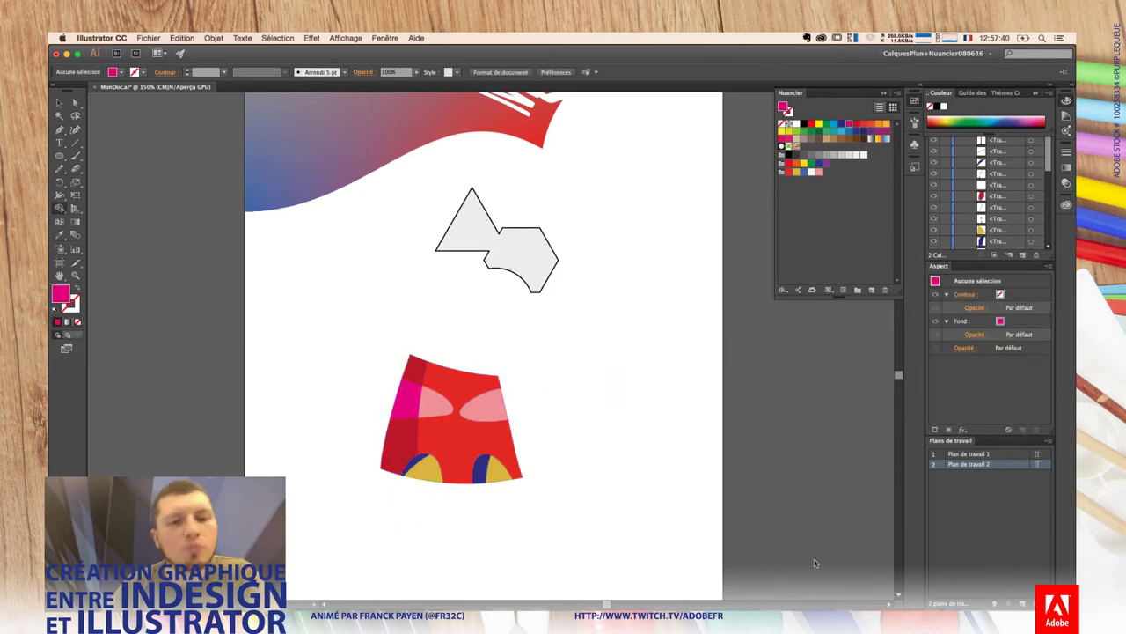
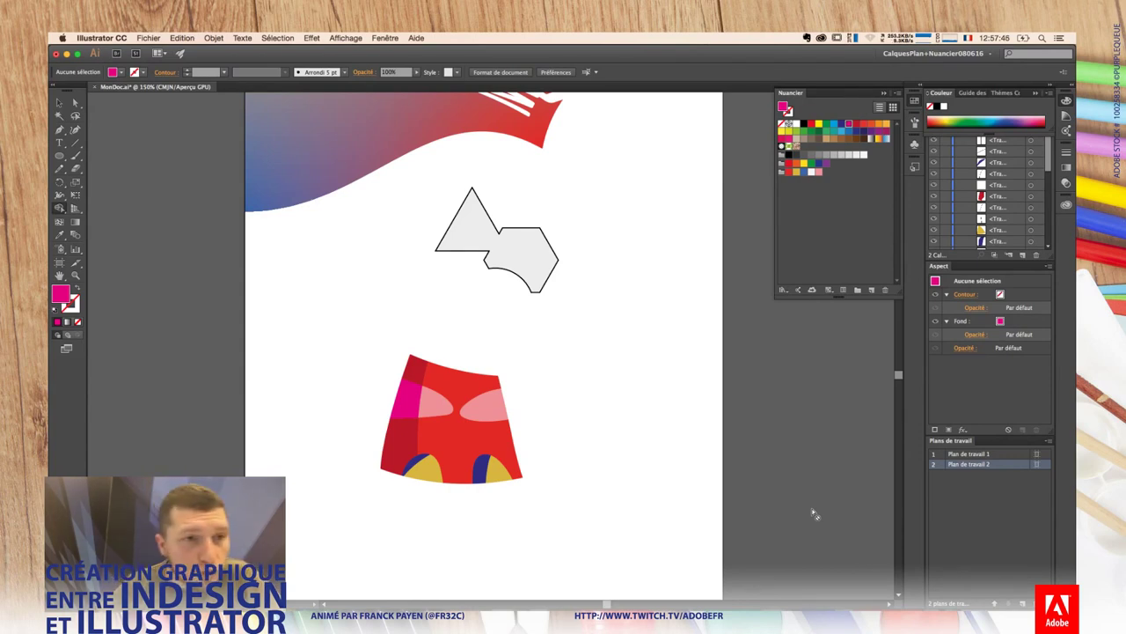
Step: Select the red skirt's paths with Live Paint and review the Shape Builder settings
drag(60, 209, 98, 212)
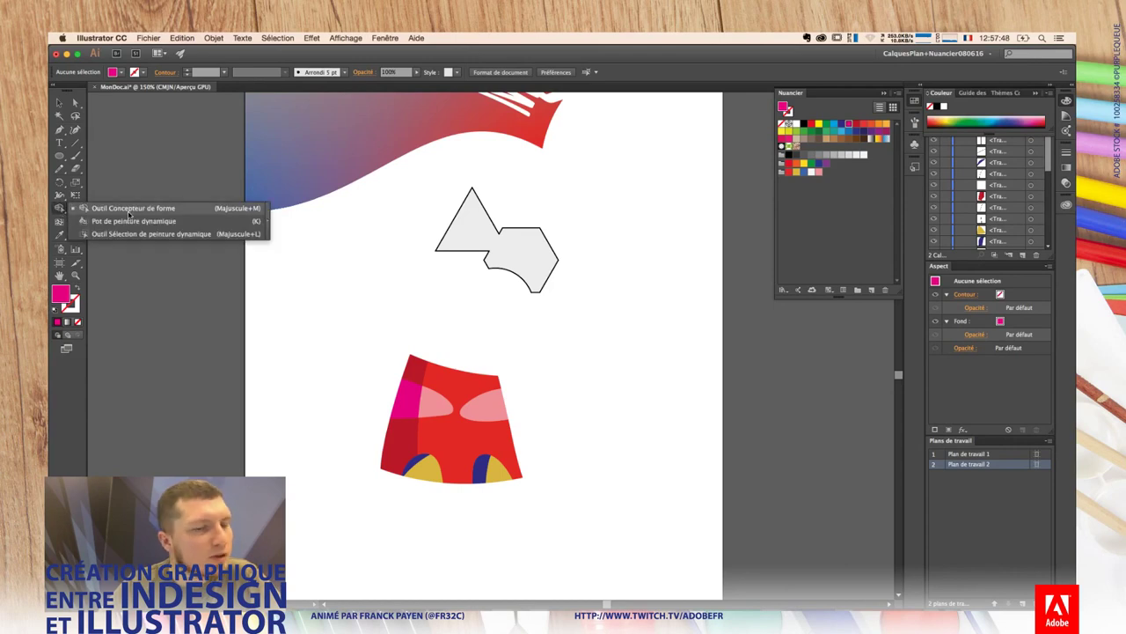
click(128, 218)
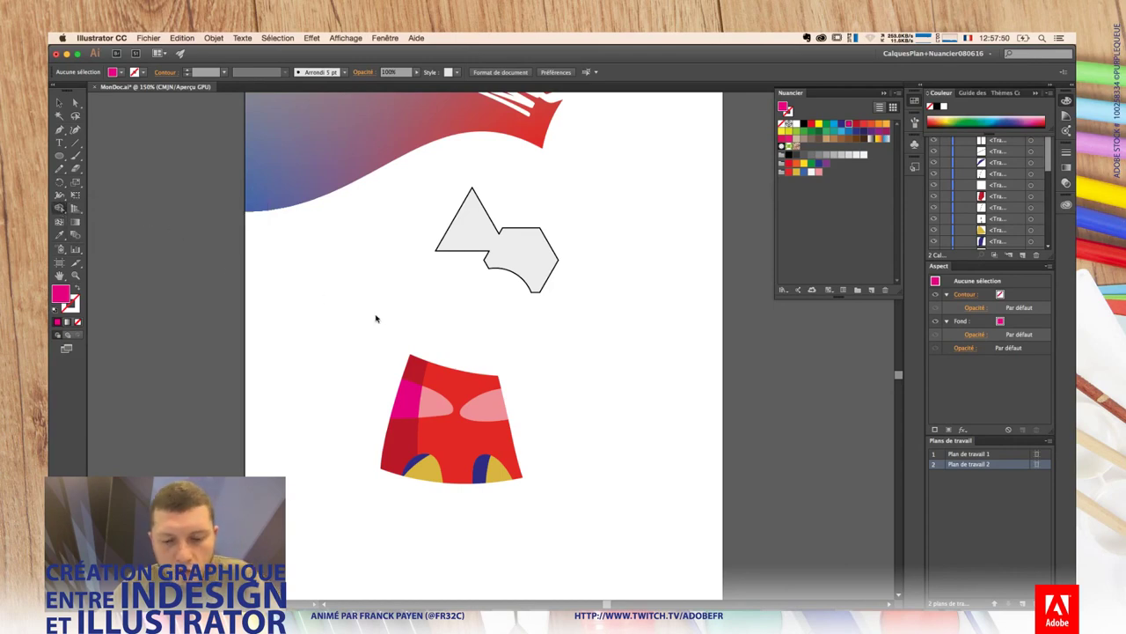
drag(376, 354, 516, 515)
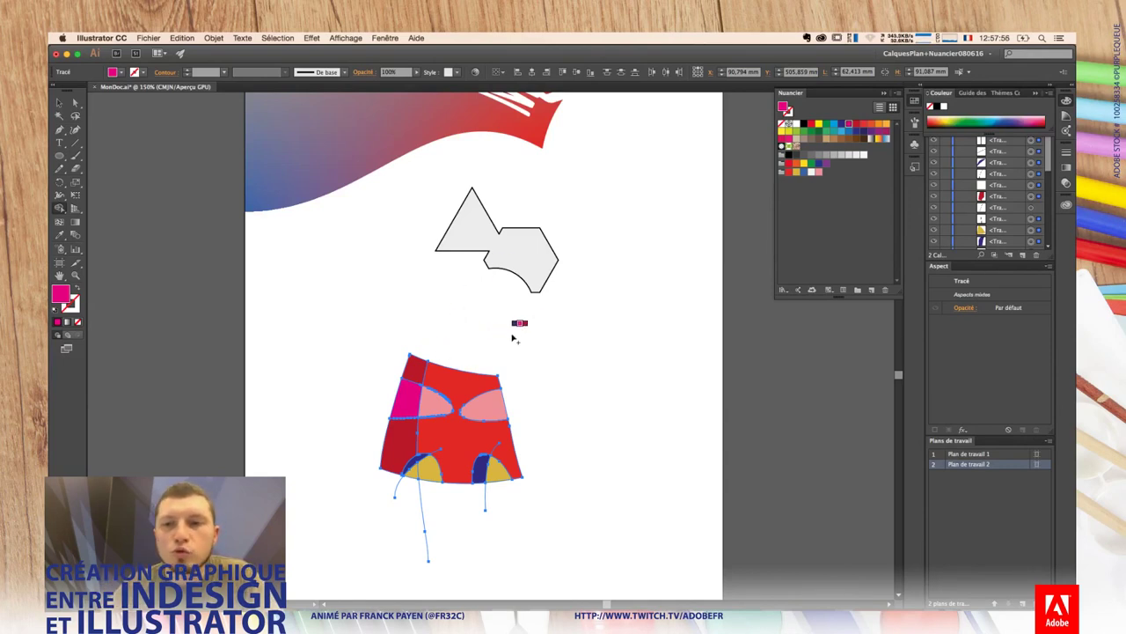
double_click(59, 208)
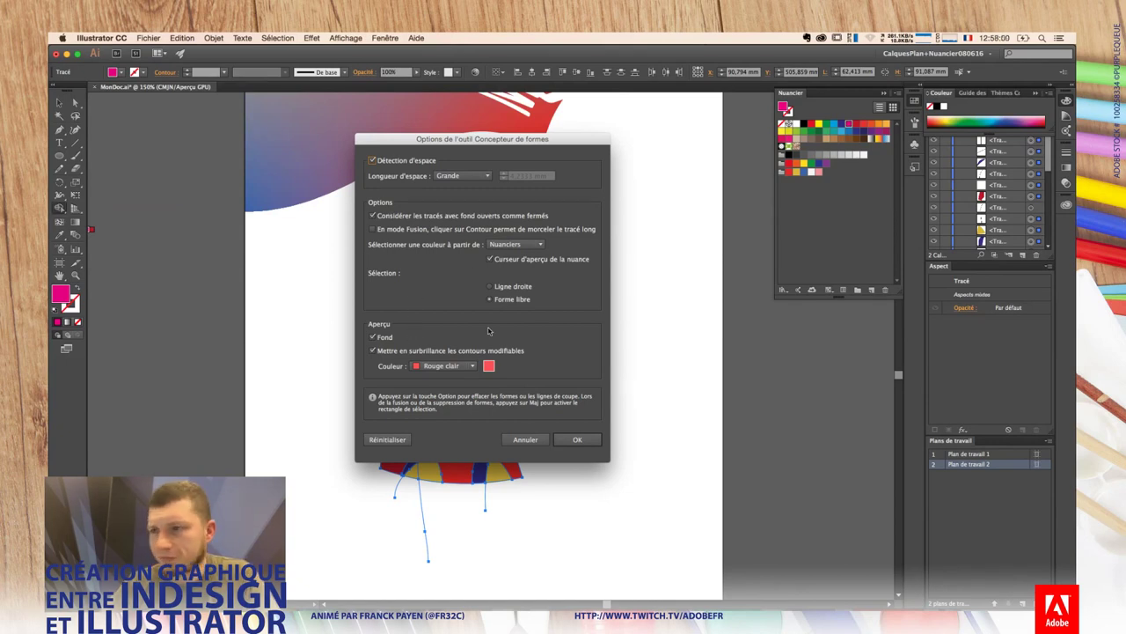
key(Return)
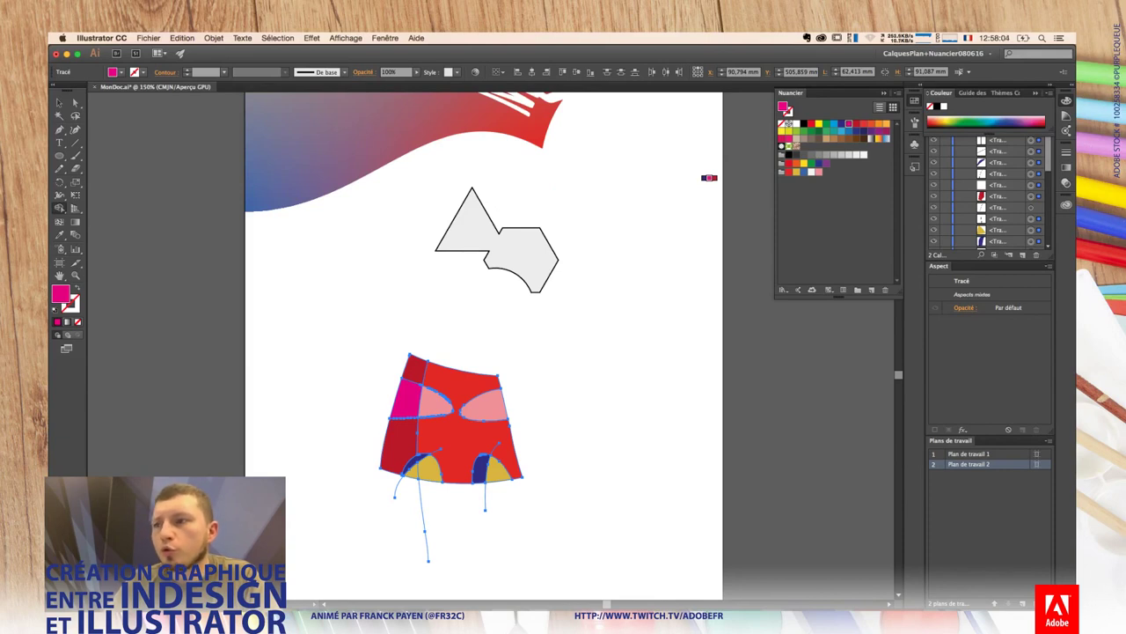
key(F7)
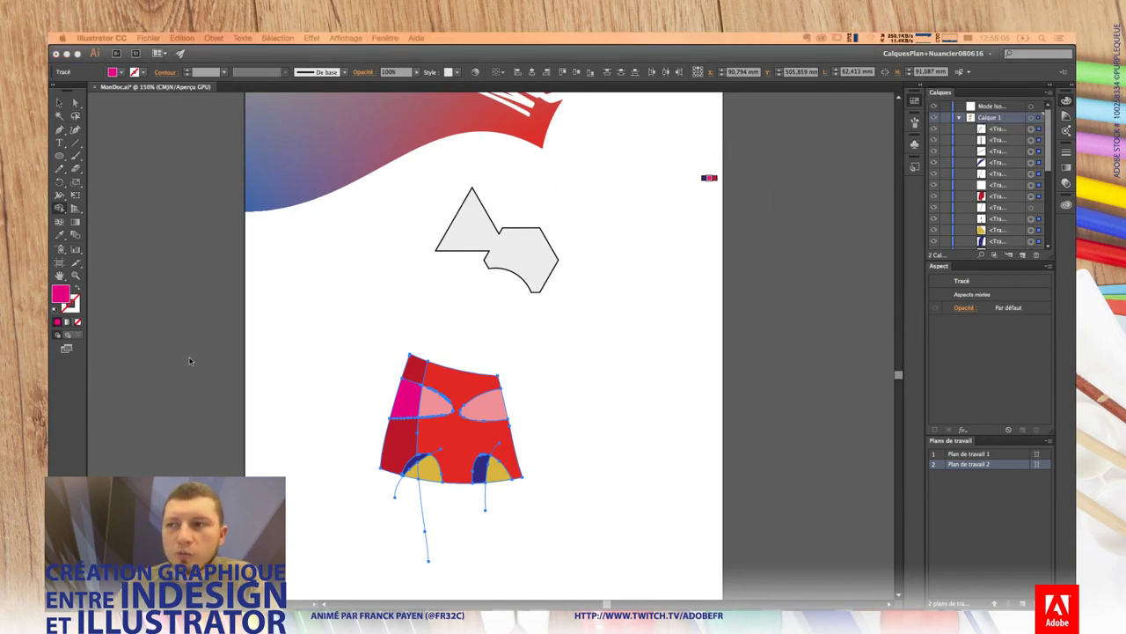
click(548, 420)
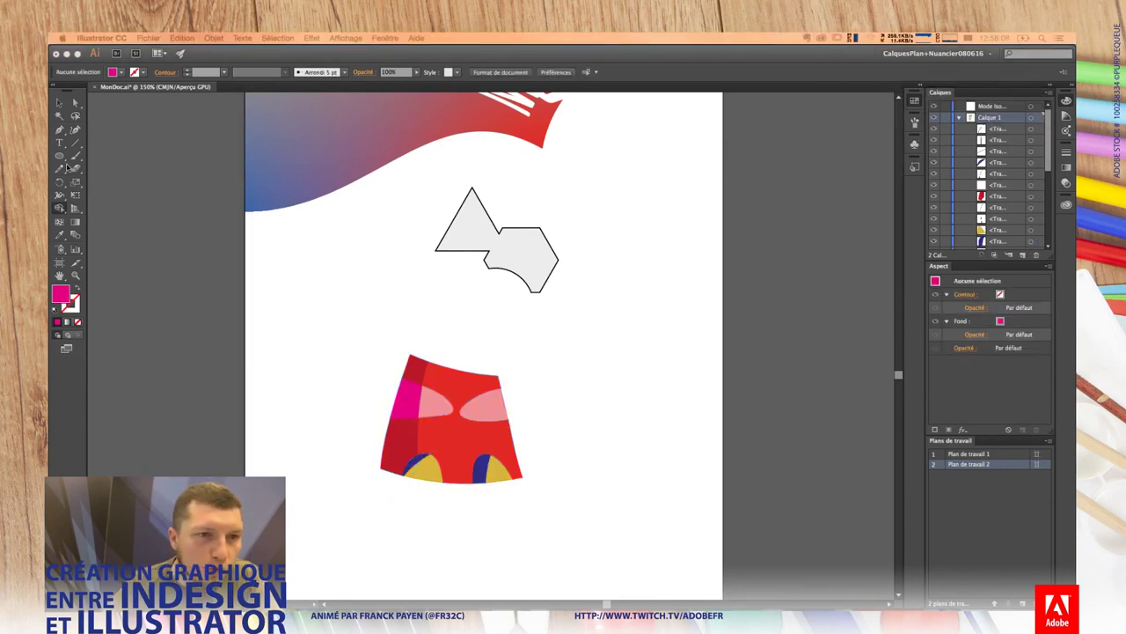
Step: Draw crossing pink Blob Brush strokes forming a curved triangle right of the skirt
key(shift+b)
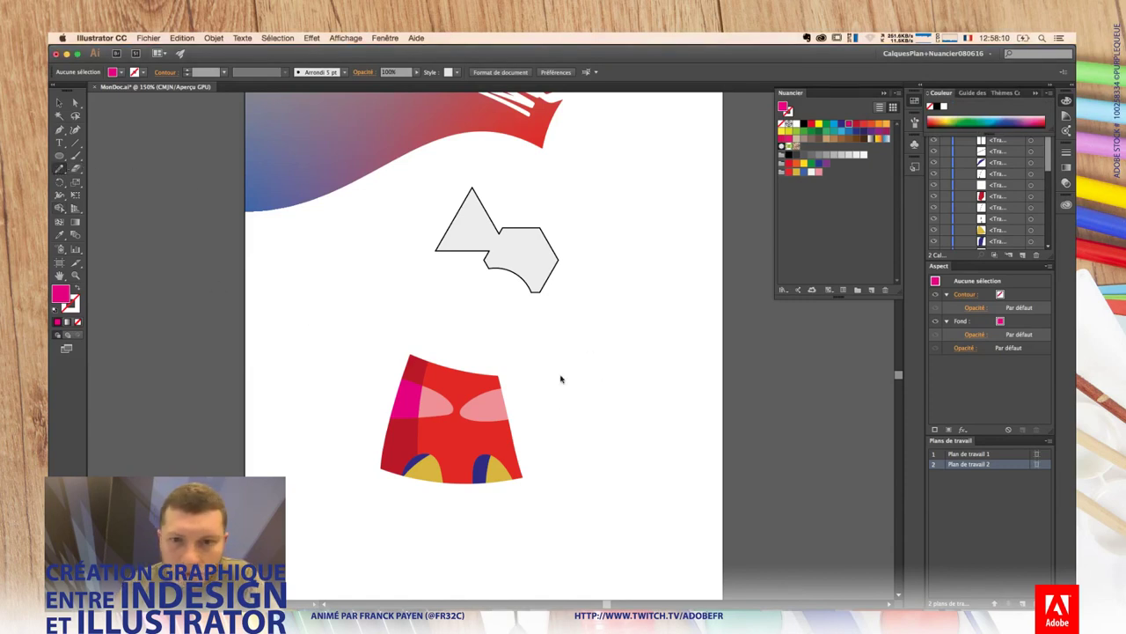
drag(587, 360, 579, 450)
key(shift+x)
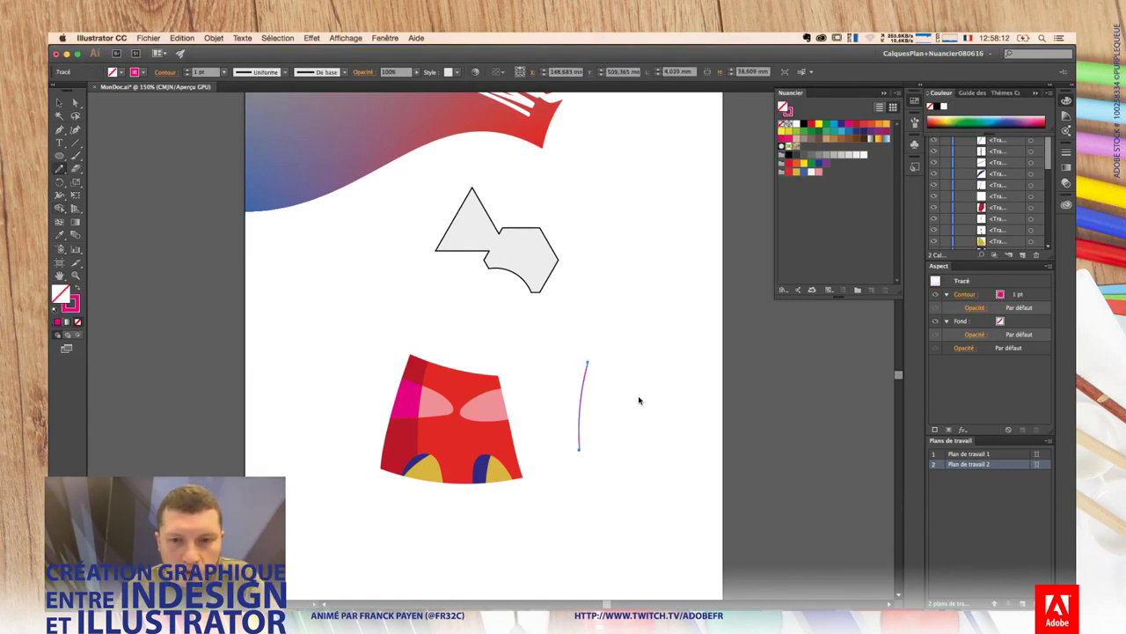
key(ctrl+shift+a)
mouse_move(595, 350)
mouse_down()
mouse_move(674, 420)
mouse_move(594, 446)
mouse_up()
key(ctrl+shift+a)
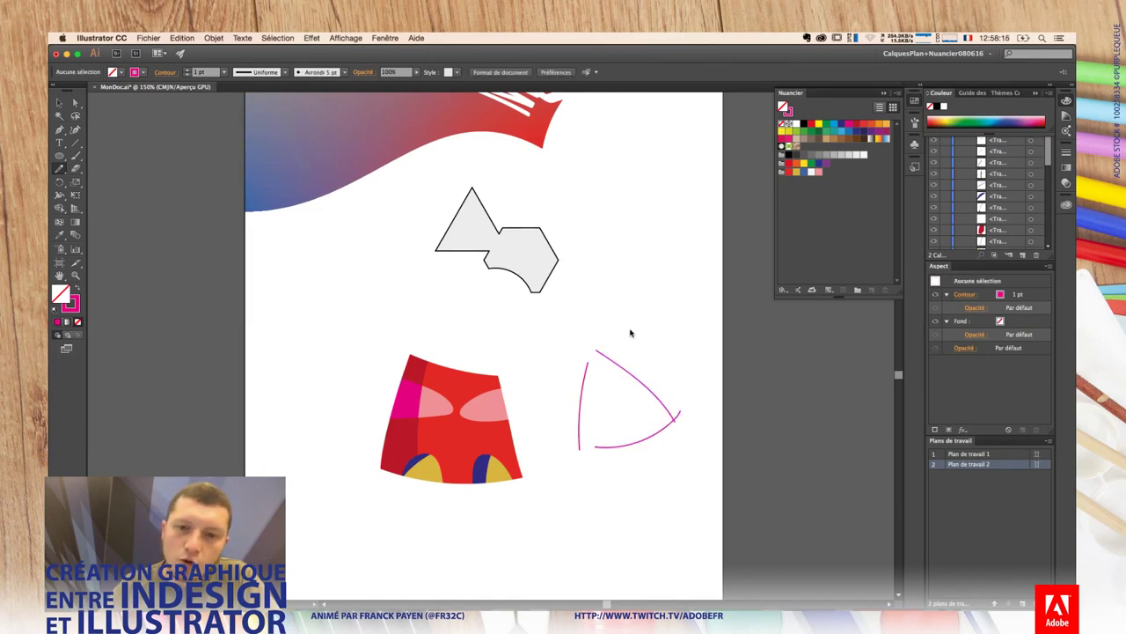
drag(623, 304, 661, 383)
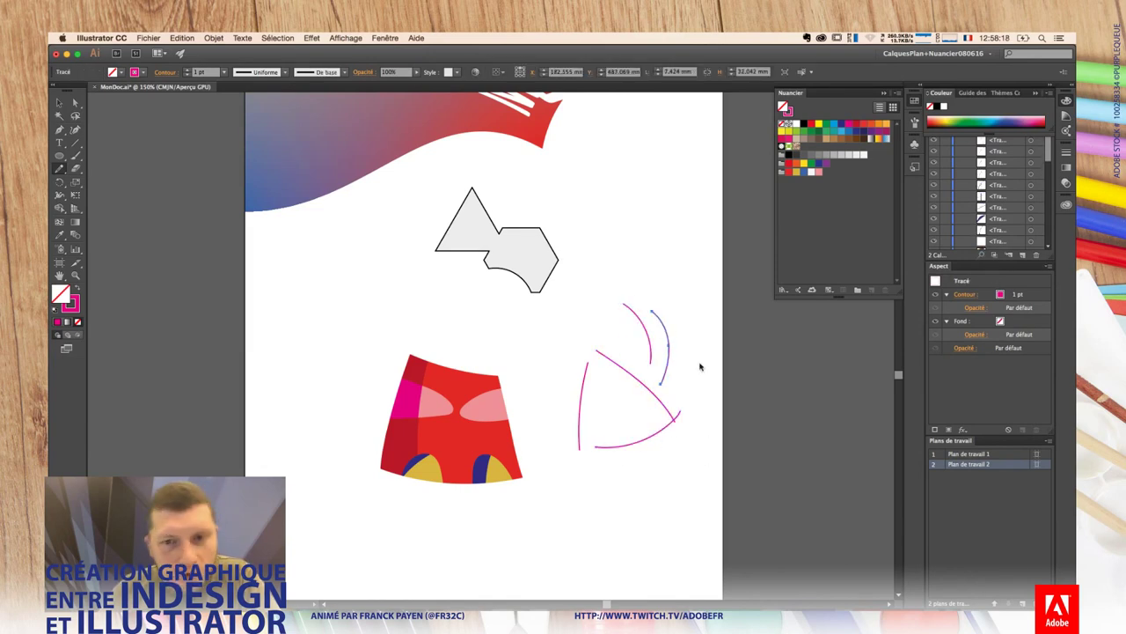
drag(612, 311, 699, 307)
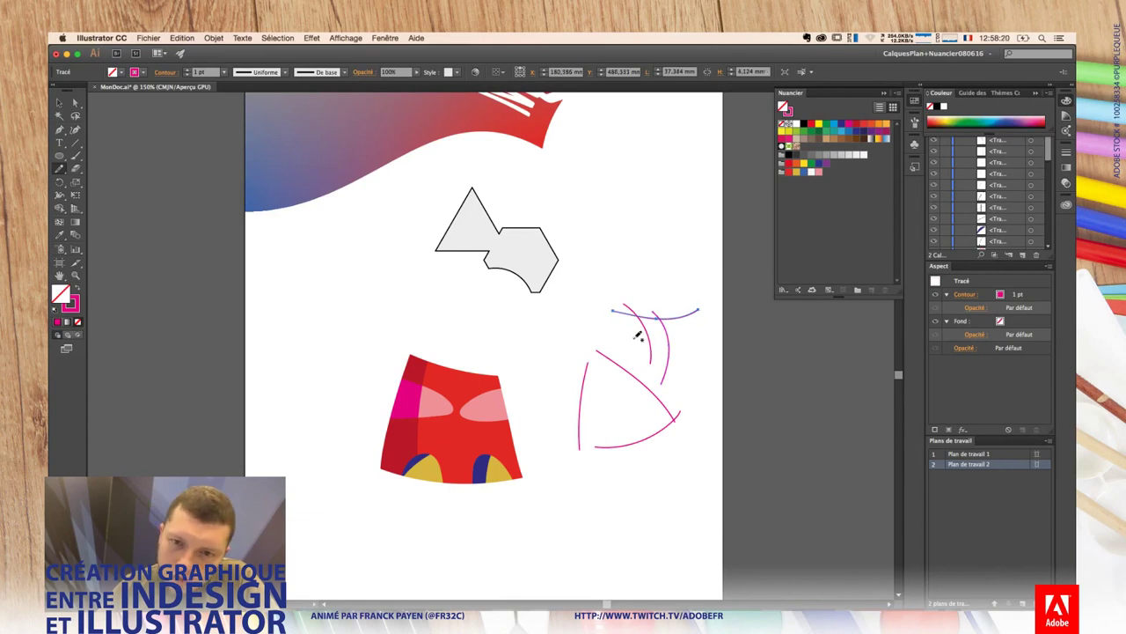
drag(637, 337, 691, 386)
key(ctrl+shift+a)
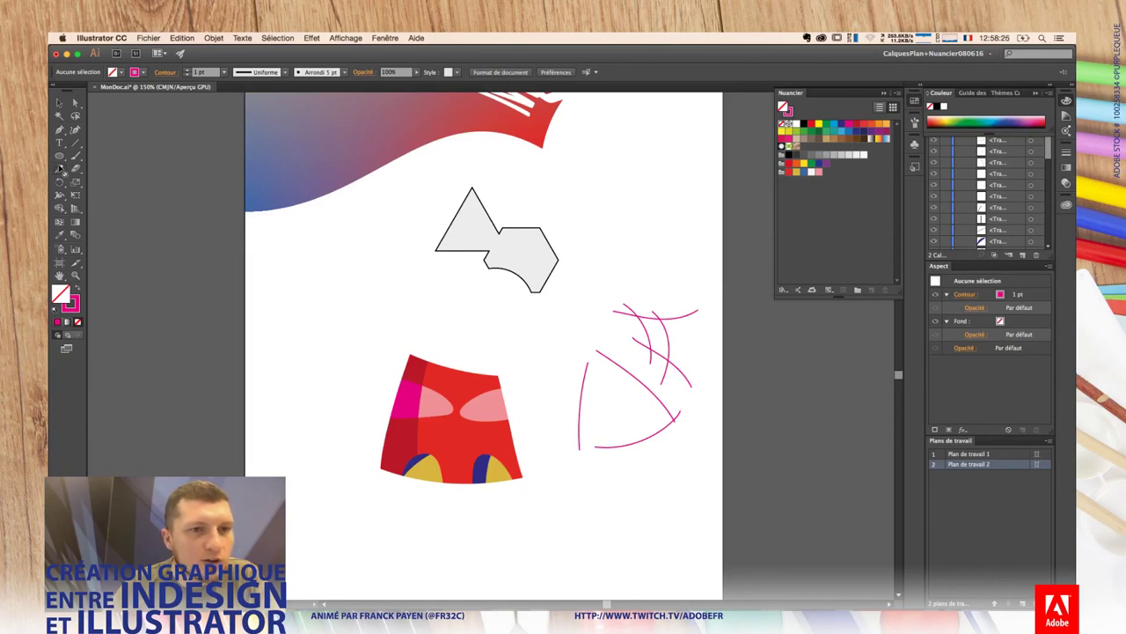
Step: Erase the top stroke's left end, close the bottom-left gap and trim the right overhang
drag(61, 169, 114, 218)
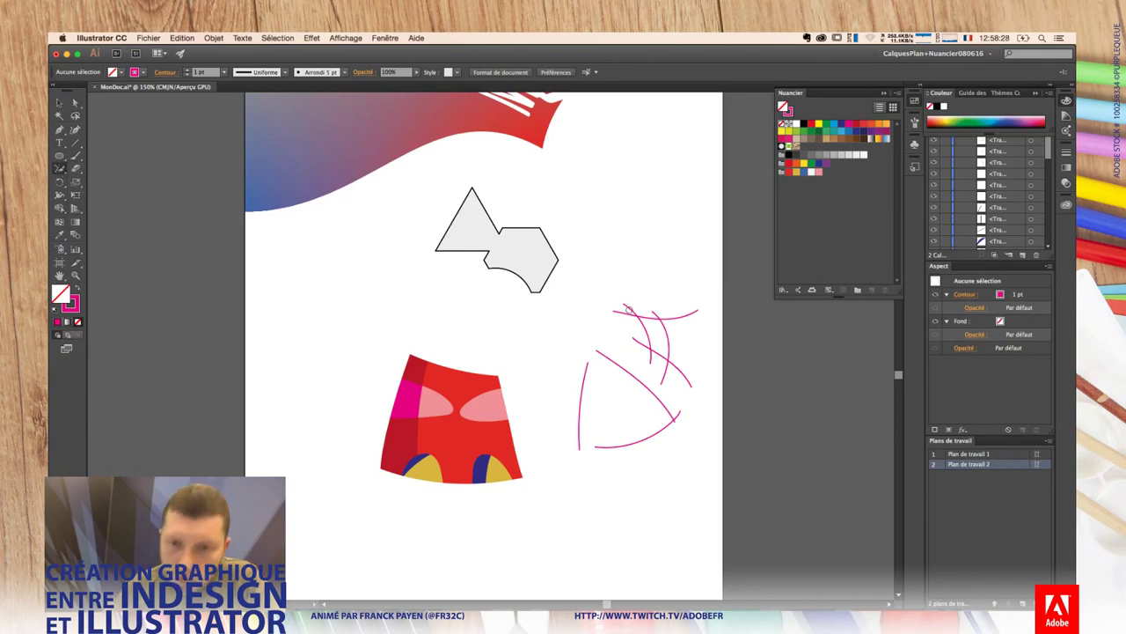
mouse_move(639, 322)
mouse_down()
mouse_move(615, 310)
mouse_move(677, 331)
mouse_move(682, 369)
mouse_move(588, 368)
mouse_up()
drag(576, 431, 591, 447)
drag(672, 436, 674, 408)
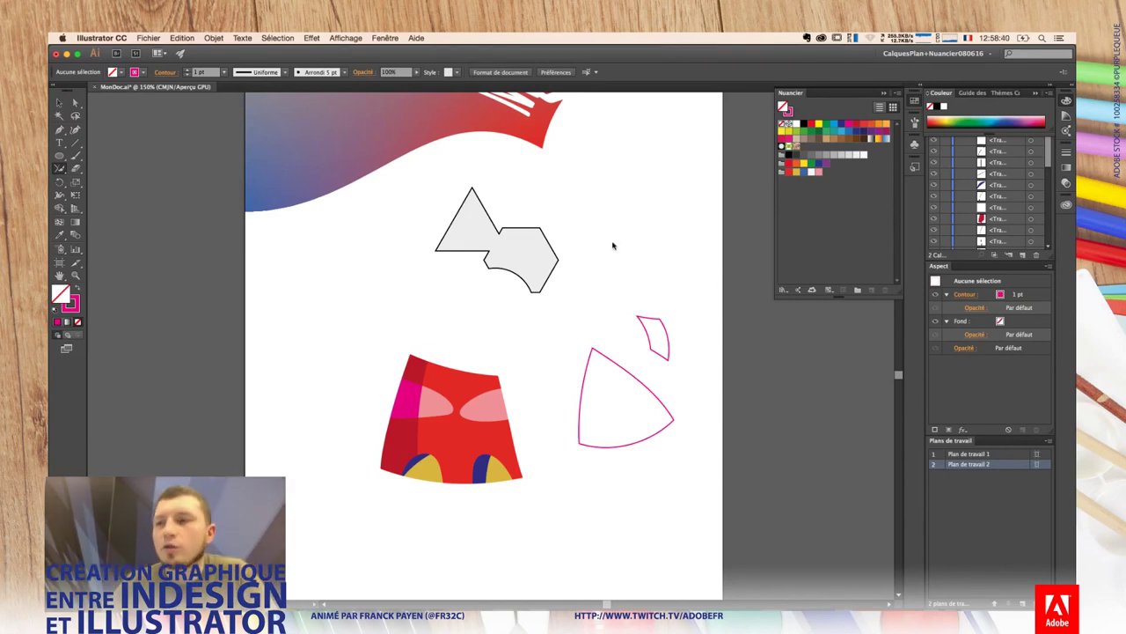
Step: Widen the pink outline with the Width tool into leaves along the top and left arcs
key(a)
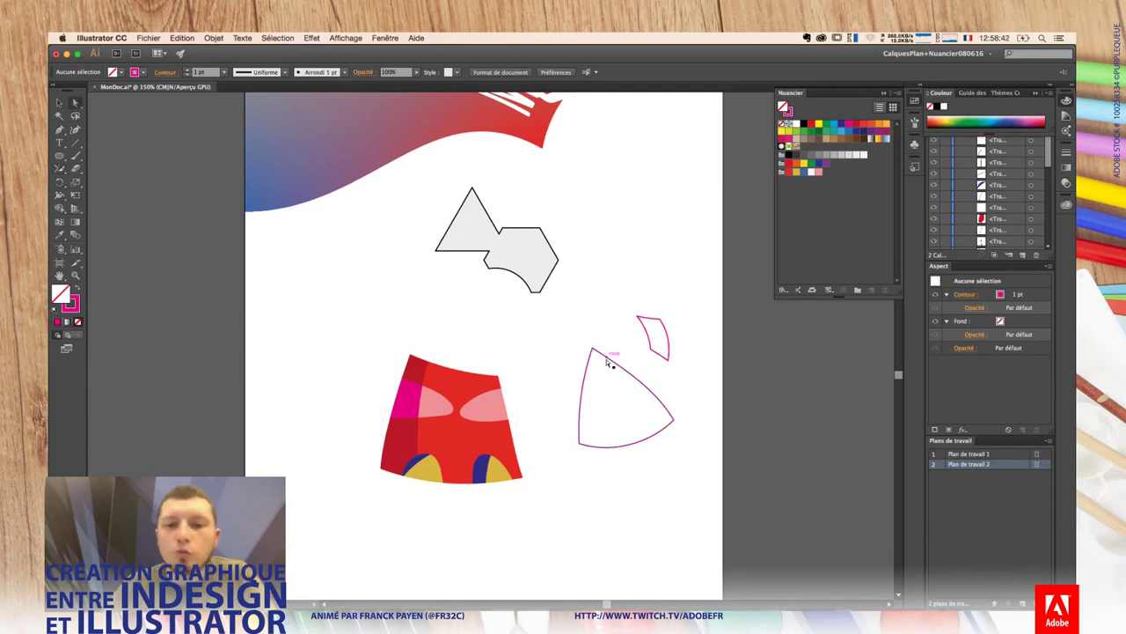
click(602, 356)
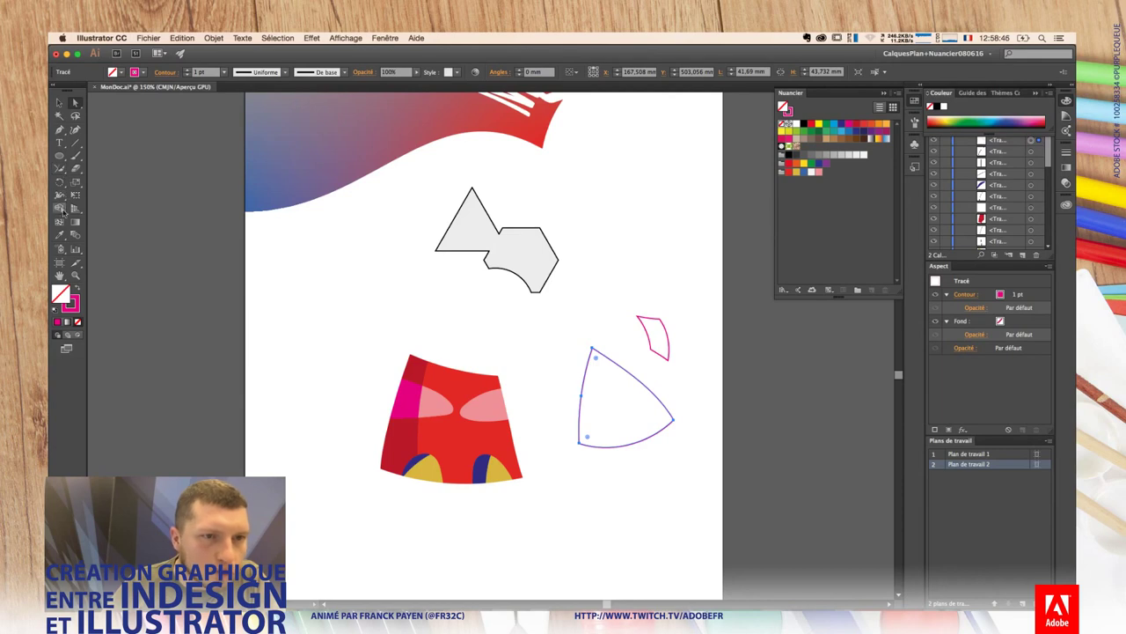
click(60, 196)
click(112, 196)
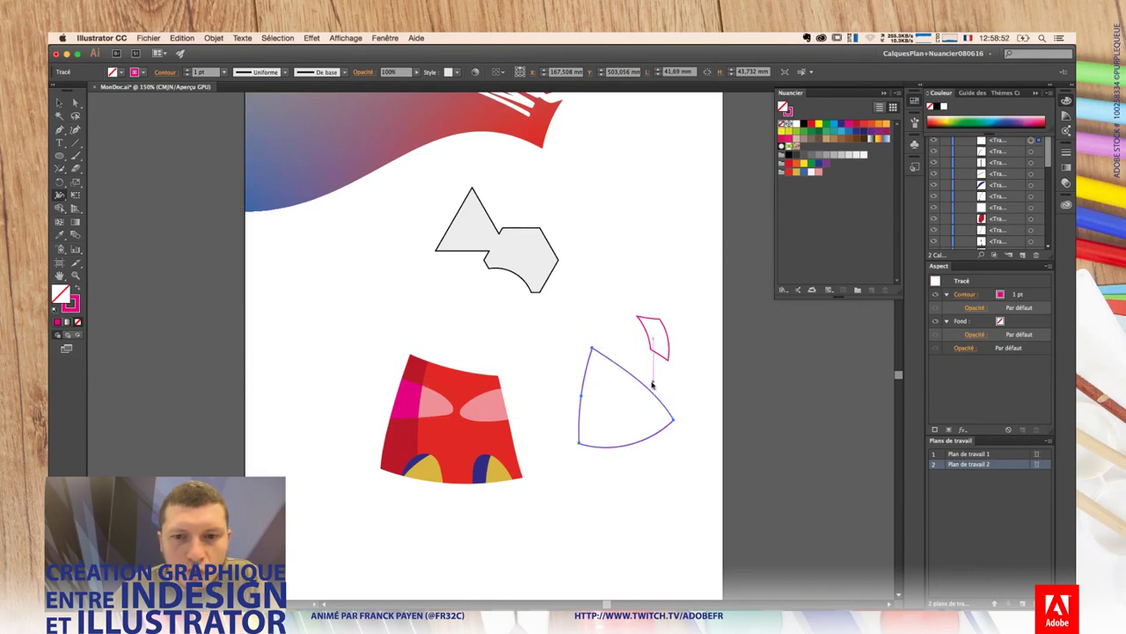
mouse_move(649, 390)
mouse_down()
mouse_move(666, 392)
mouse_move(651, 385)
mouse_up()
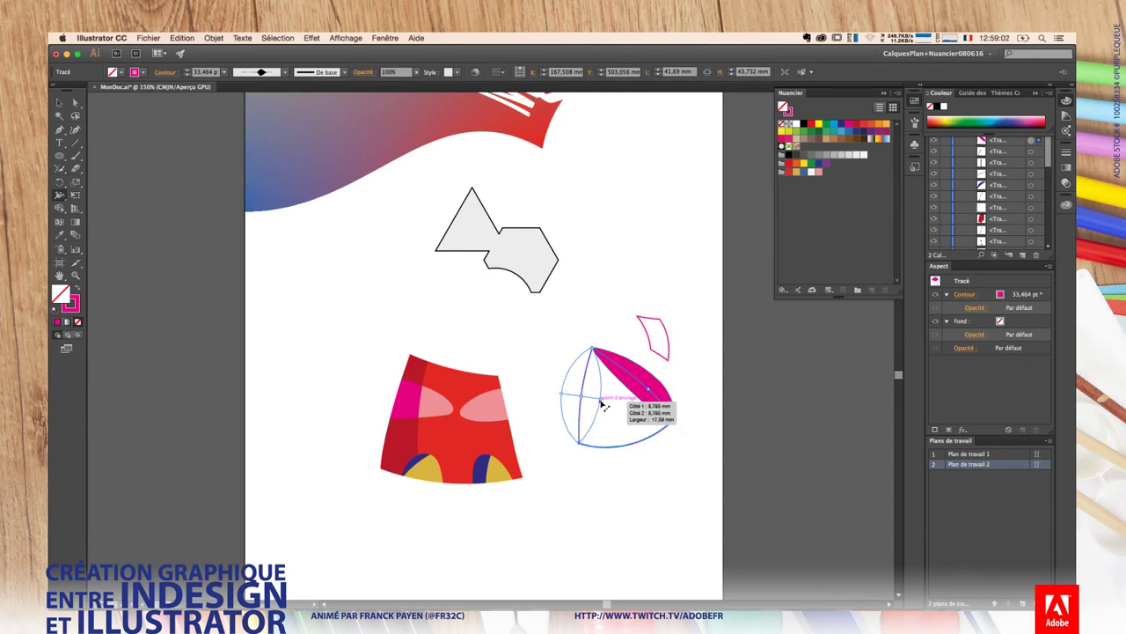
drag(589, 401, 601, 401)
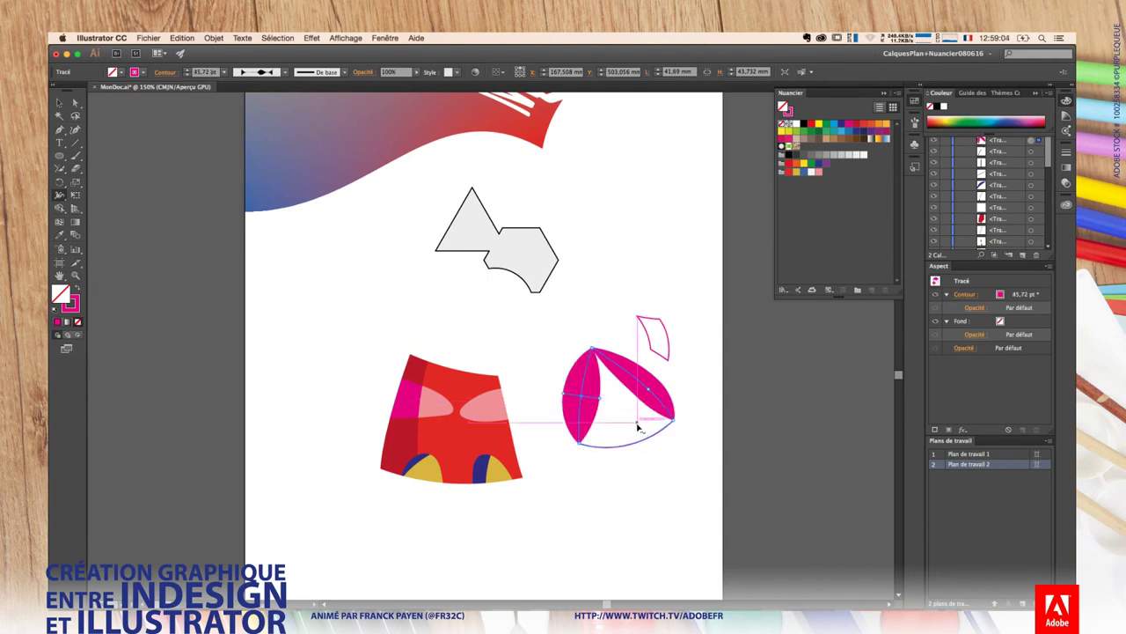
Step: Paint three curved strokes right of the grey shape, tapered and 7 pt thick
key(b)
drag(669, 186, 597, 271)
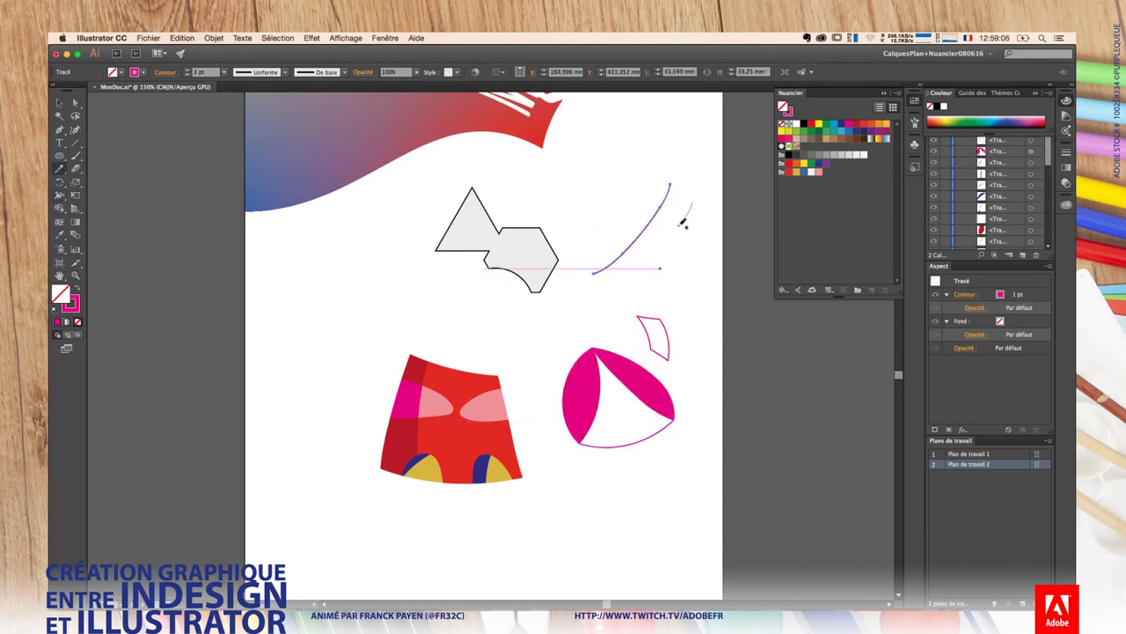
drag(692, 202, 598, 268)
drag(704, 231, 592, 272)
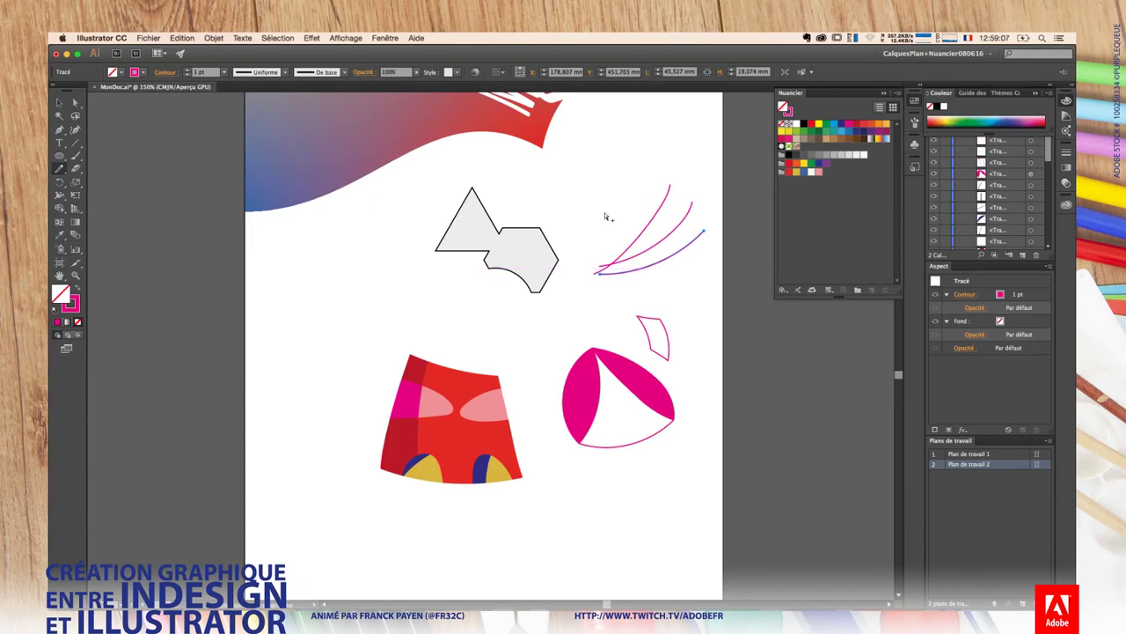
click(283, 76)
click(259, 111)
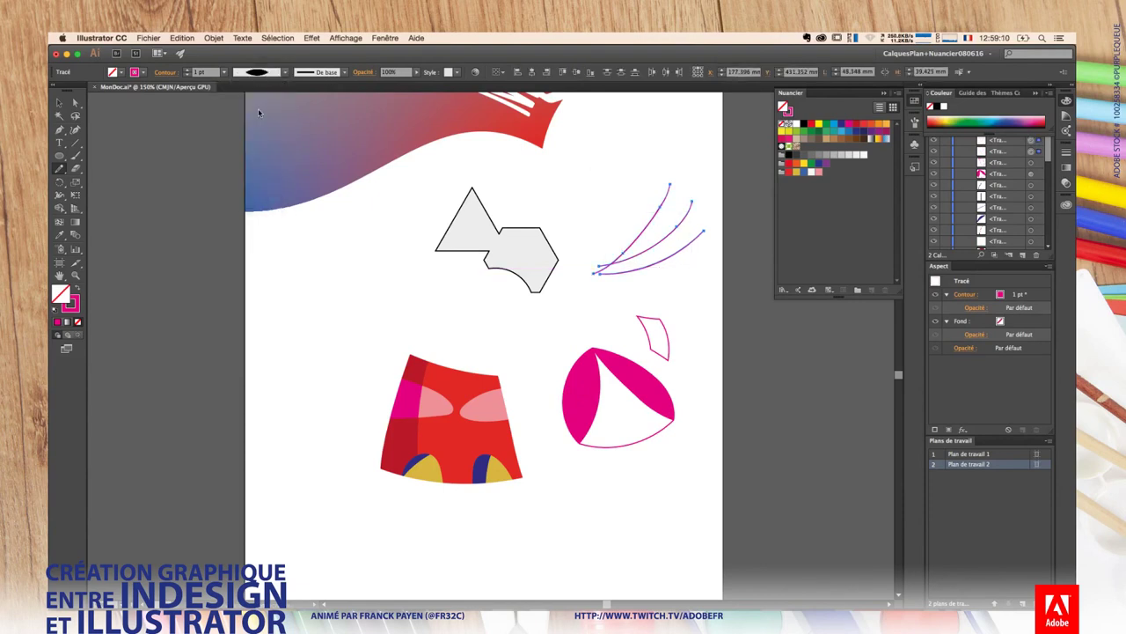
key(Up)
key(Up)
key(Up)
key(Up)
key(Up)
key(Up)
Step: Apply a black-to-white gradient to the three strokes' stroke colour
click(755, 325)
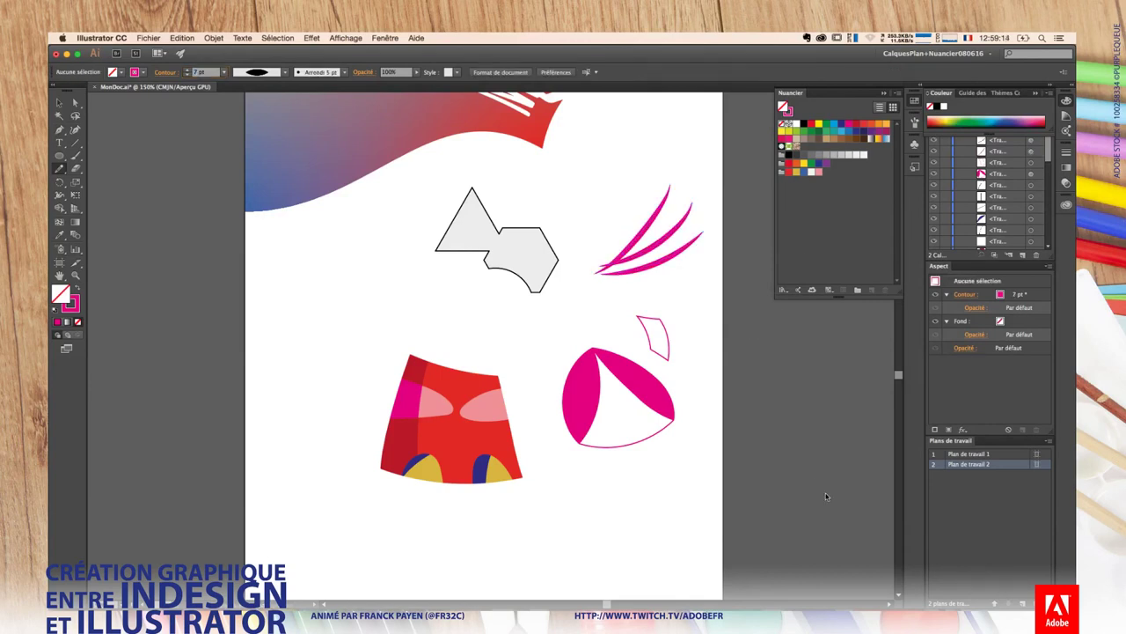
drag(619, 180, 712, 322)
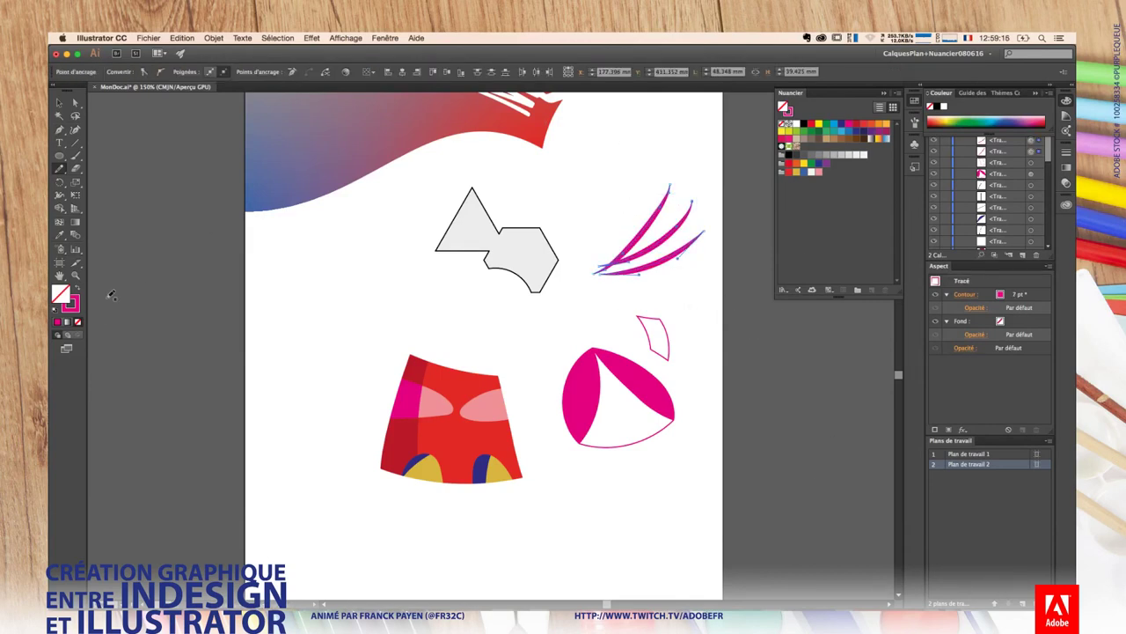
click(74, 308)
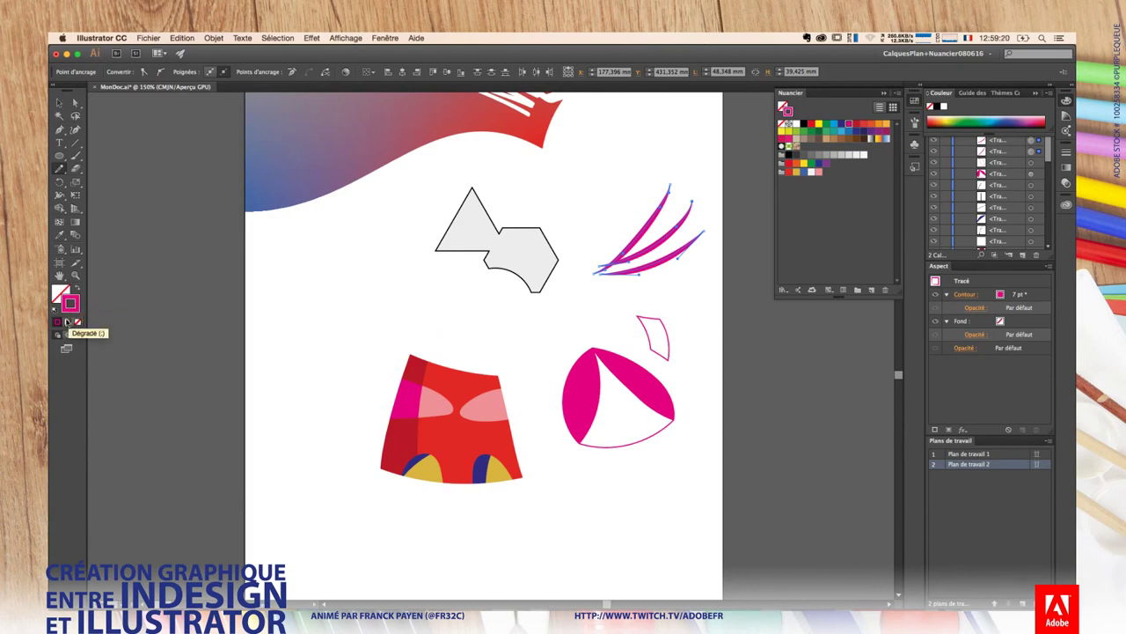
click(66, 322)
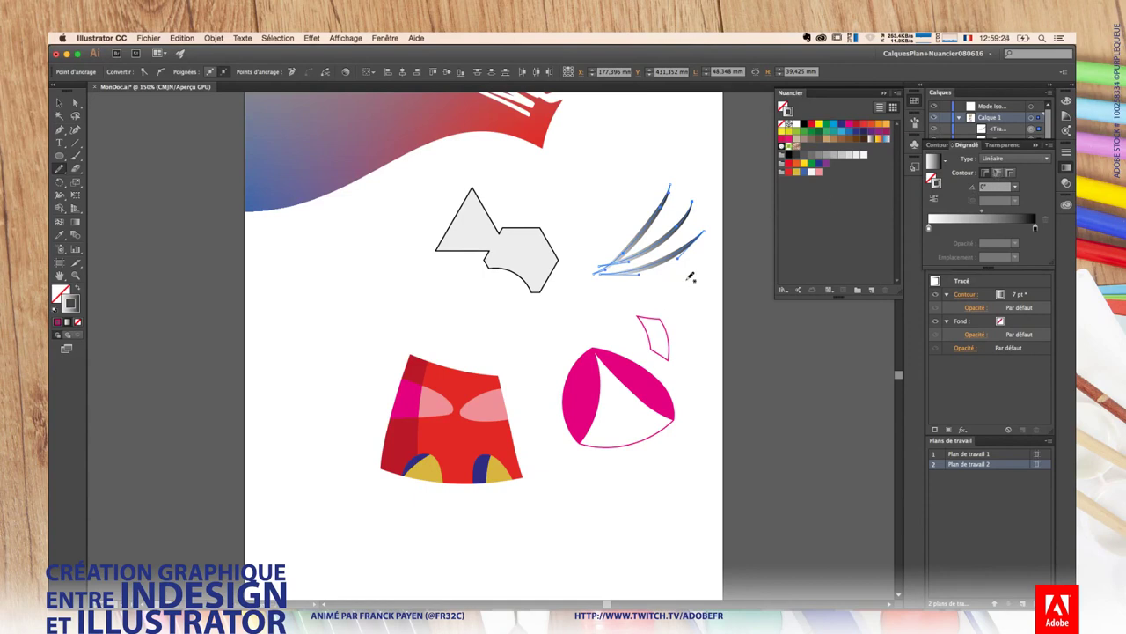
Step: Shift the three gradient strokes slightly right and deselect them
key(v)
drag(656, 267, 691, 272)
click(630, 231)
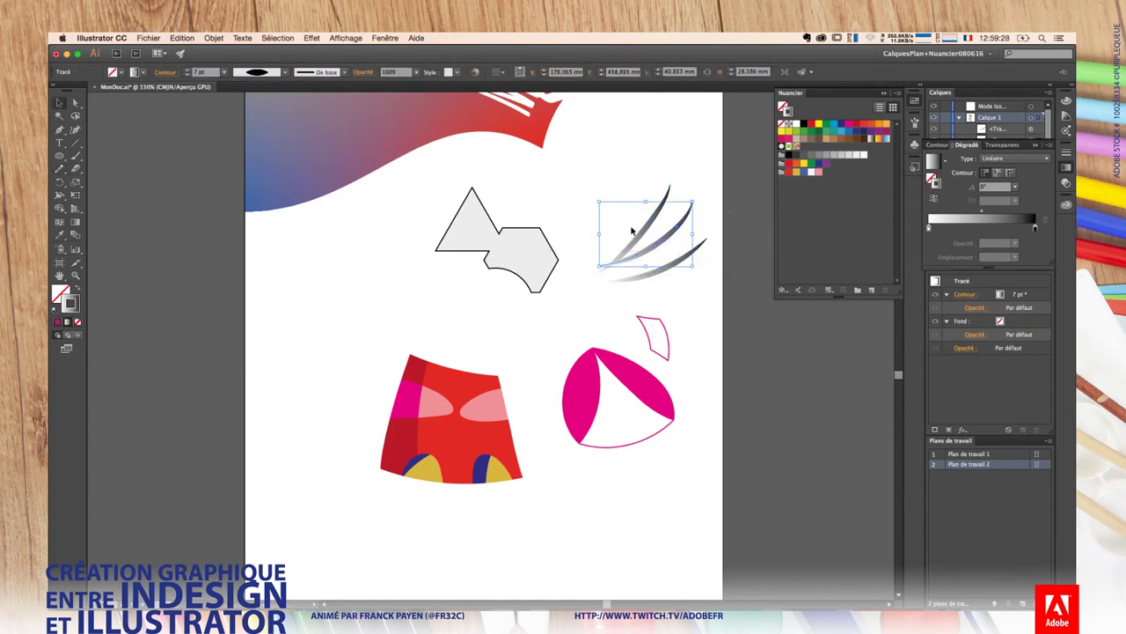
click(721, 289)
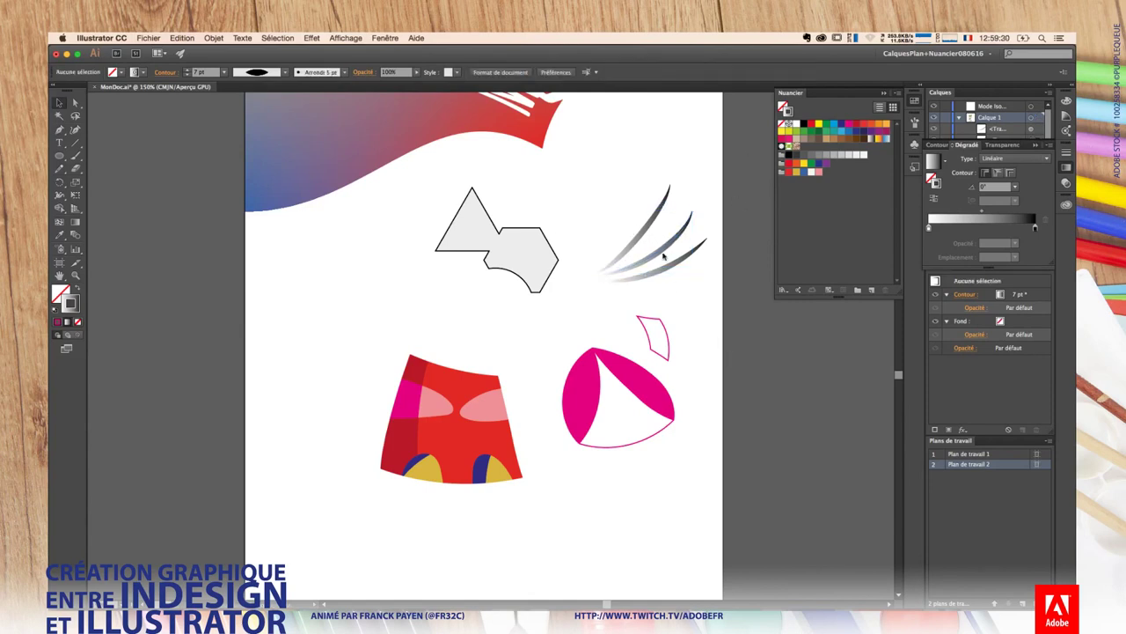
key(b)
key(shift+b)
Step: Draw a wavy stroke descending past the pink triangle
drag(677, 262, 701, 425)
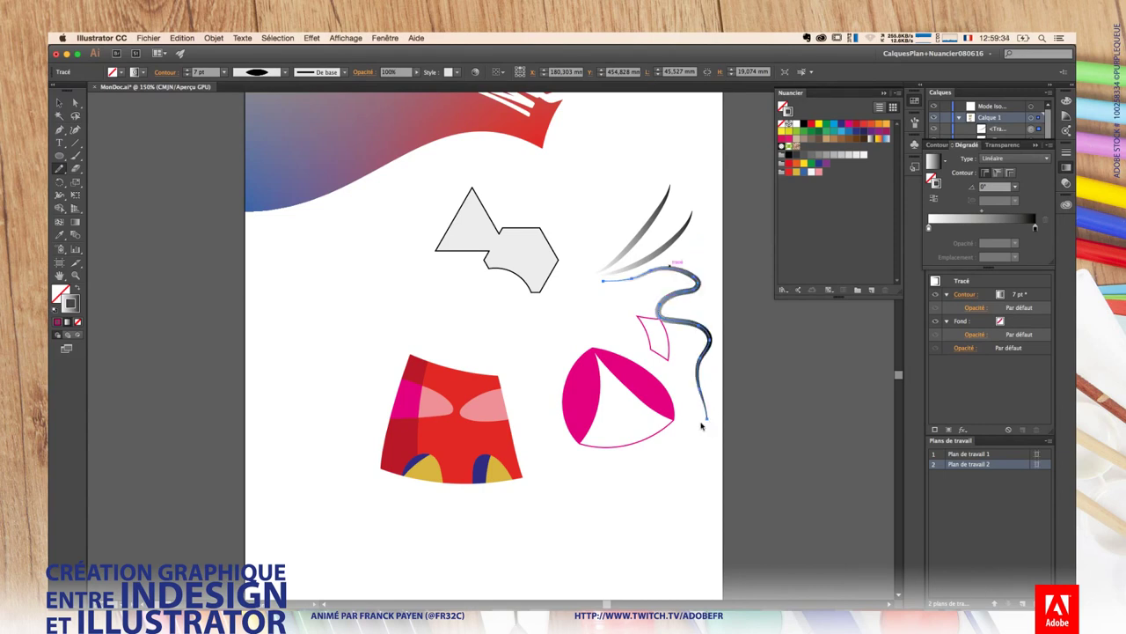
key(ctrl+shift+a)
key(ctrl+z)
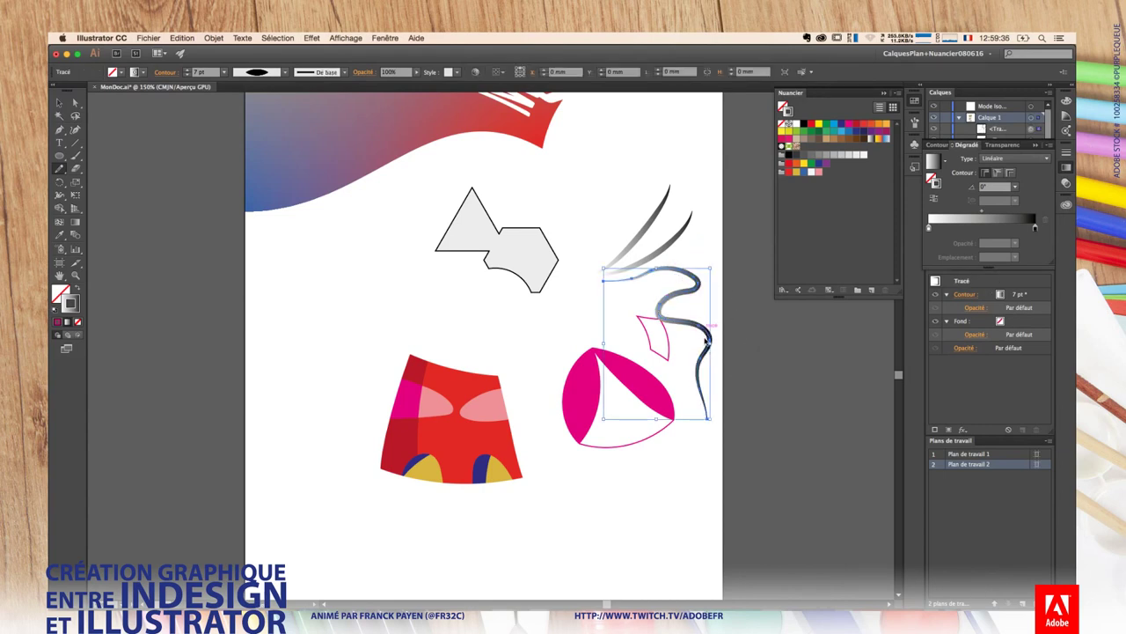
key(ctrl+z)
drag(709, 347, 567, 270)
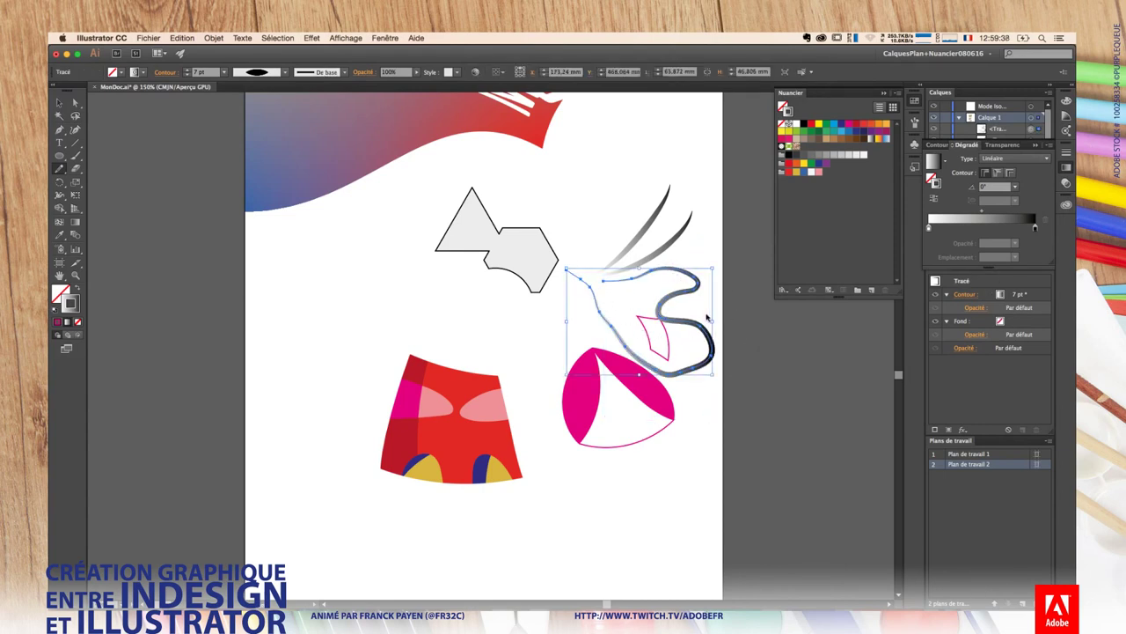
key(ctrl+z)
key(ctrl+shift+z)
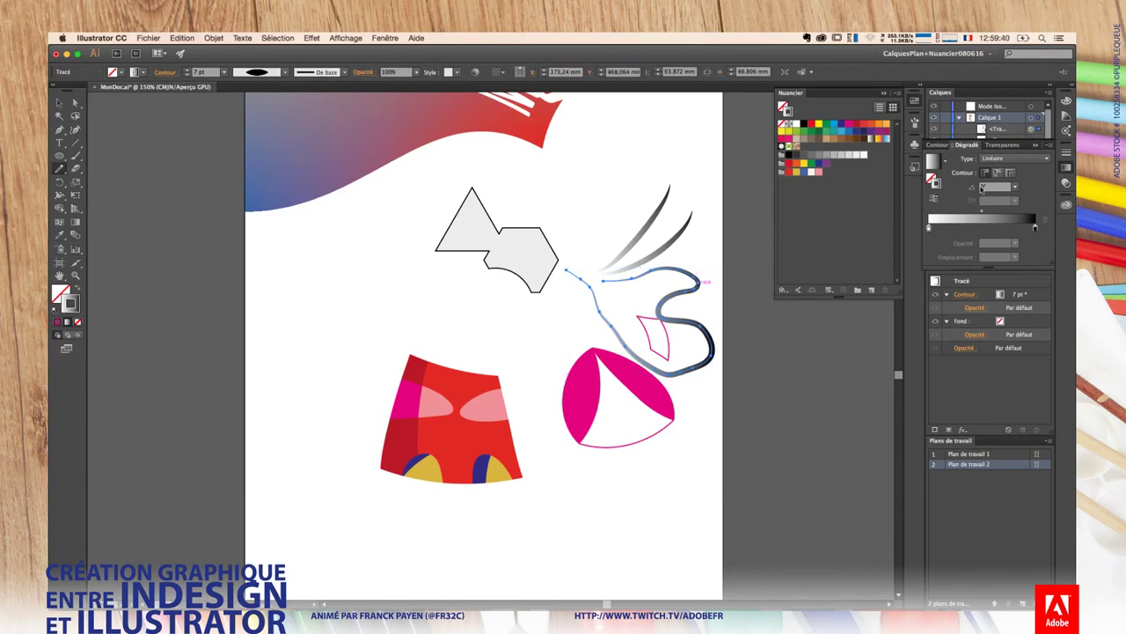
Step: Apply the gradient along the wavy stroke and reverse its direction
click(998, 174)
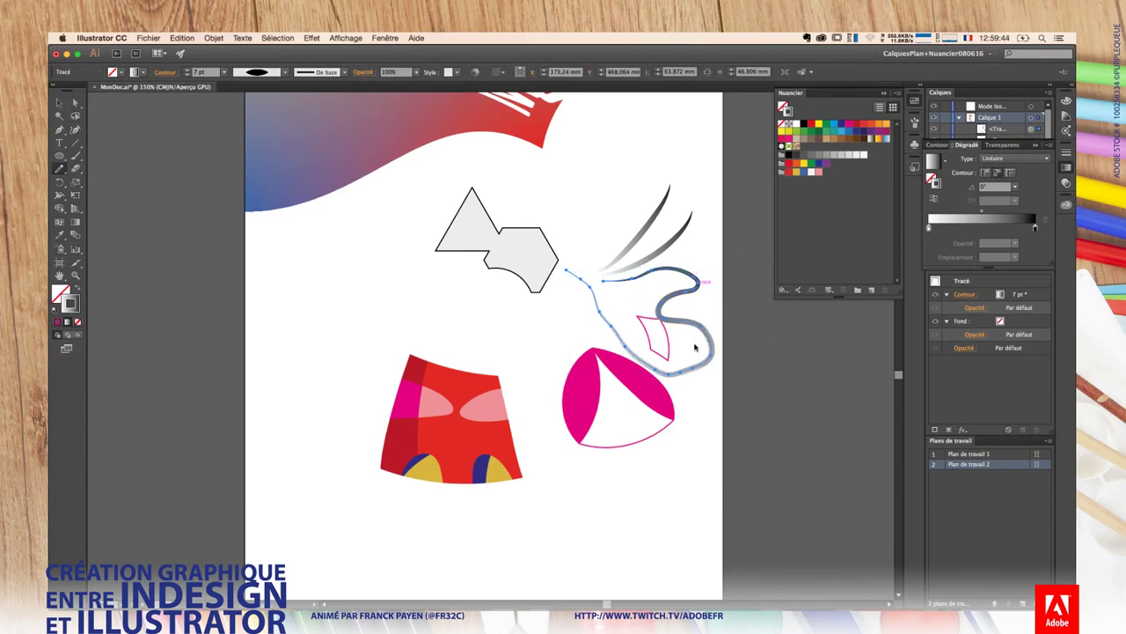
click(942, 194)
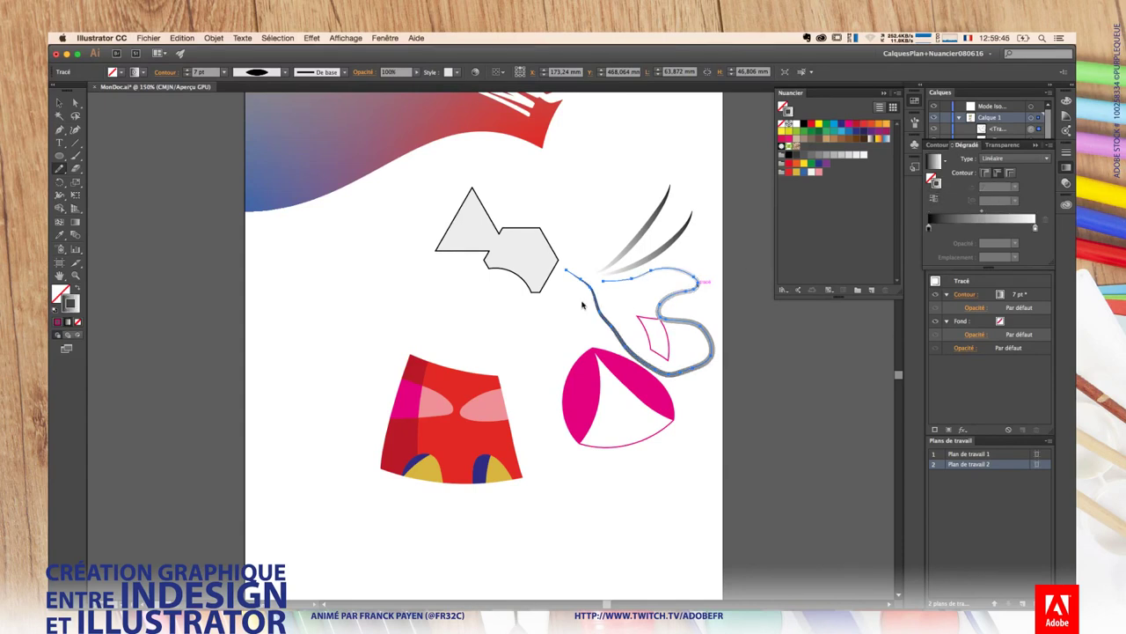
click(687, 254)
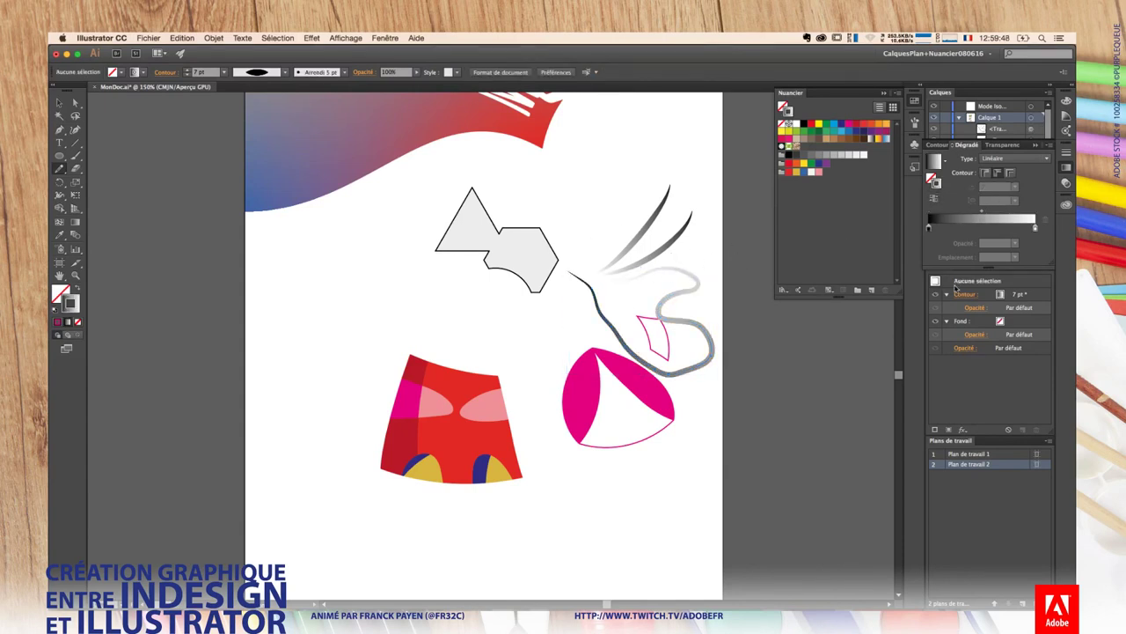
click(695, 282)
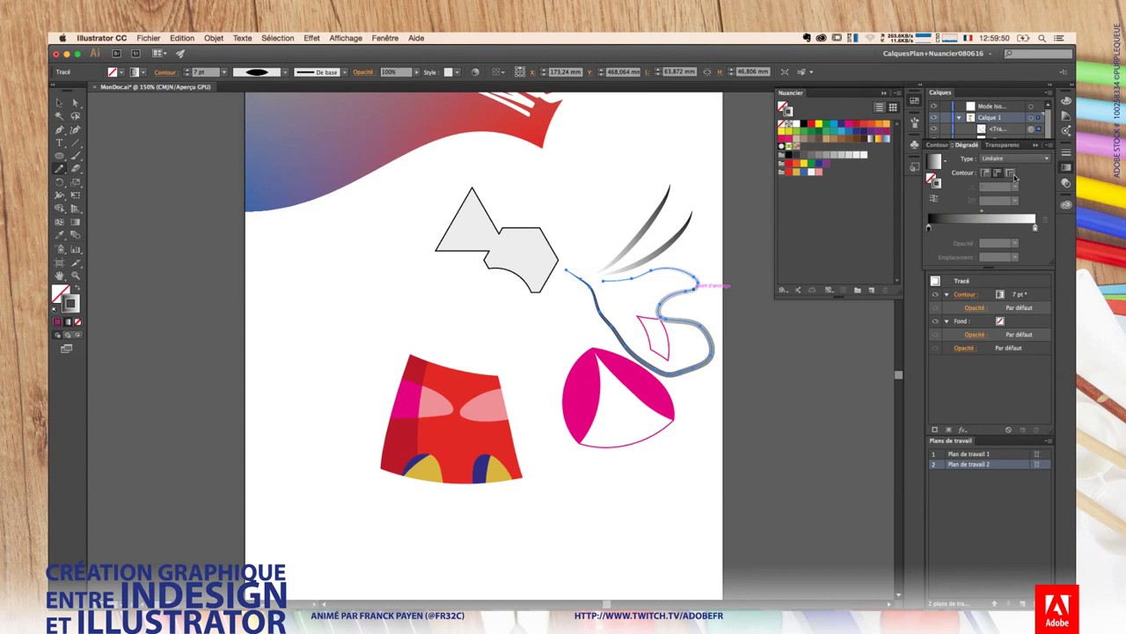
key(super+shift+a)
Step: Paint three vertical strokes below the red shape
scroll(659, 377, down, 3)
scroll(439, 302, down, 5)
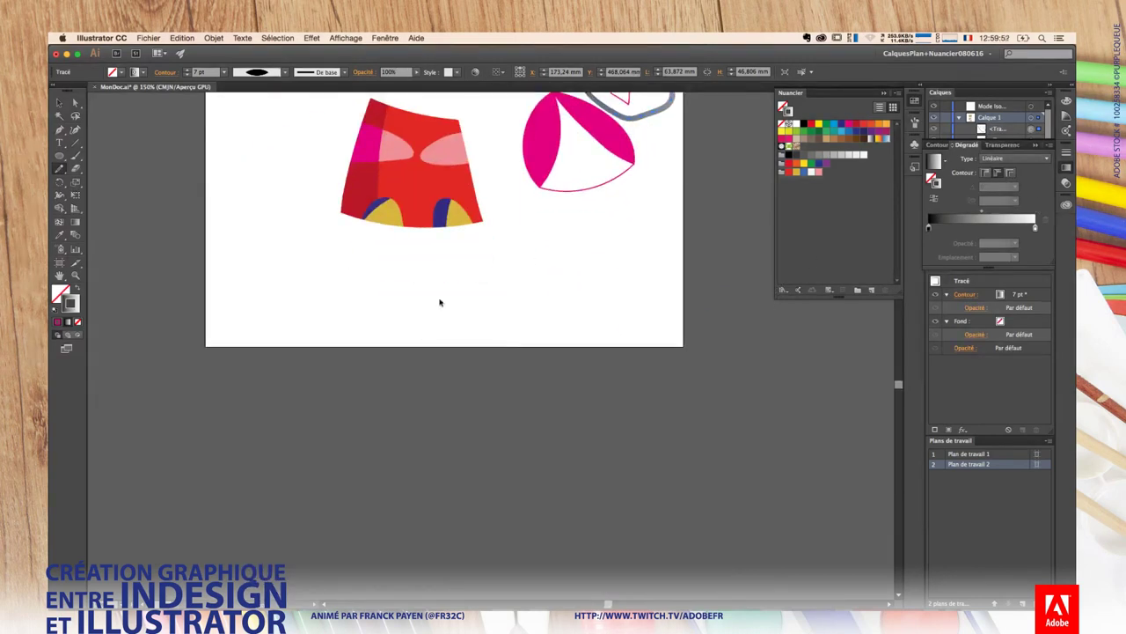
drag(446, 276, 450, 362)
drag(524, 264, 531, 359)
drag(595, 251, 590, 394)
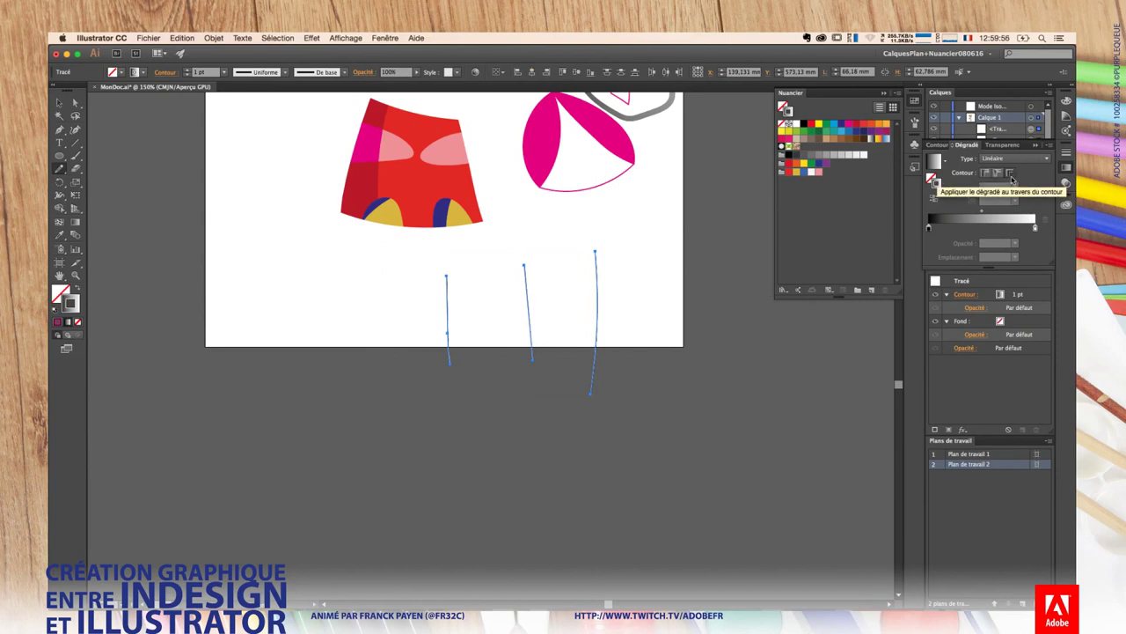
Step: Apply the gradient across the three strokes' width and thicken them toward 60 pt
click(1011, 179)
double_click(200, 72)
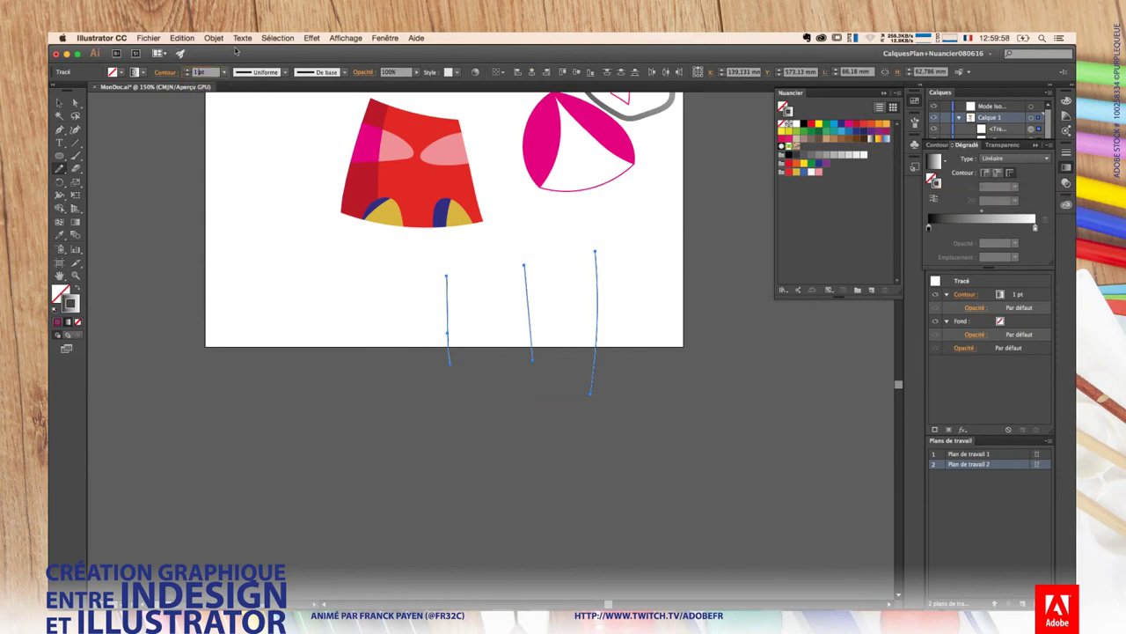
text(10)
key(Return)
key(shift+Up)
key(shift+Up)
key(shift+Up)
key(shift+Up)
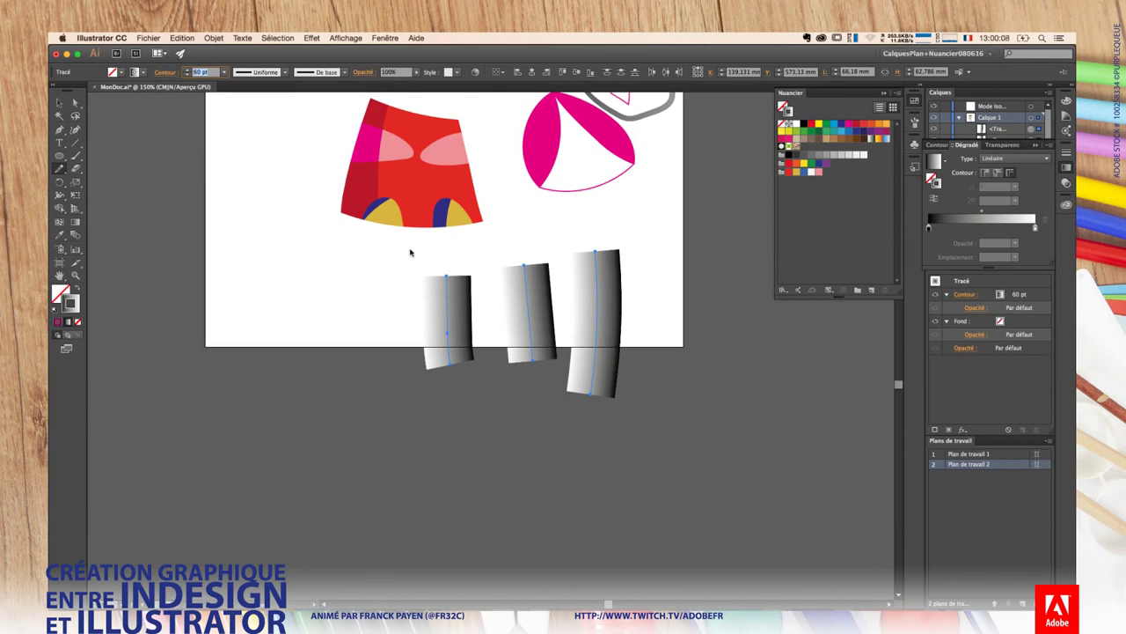
key(ctrl+z)
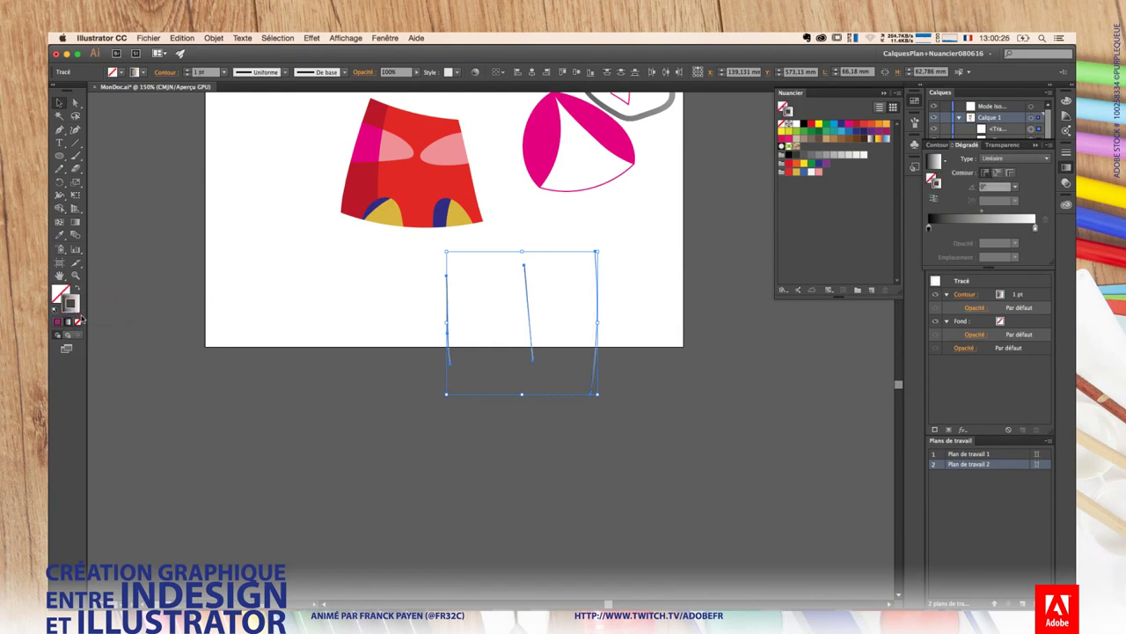
click(55, 311)
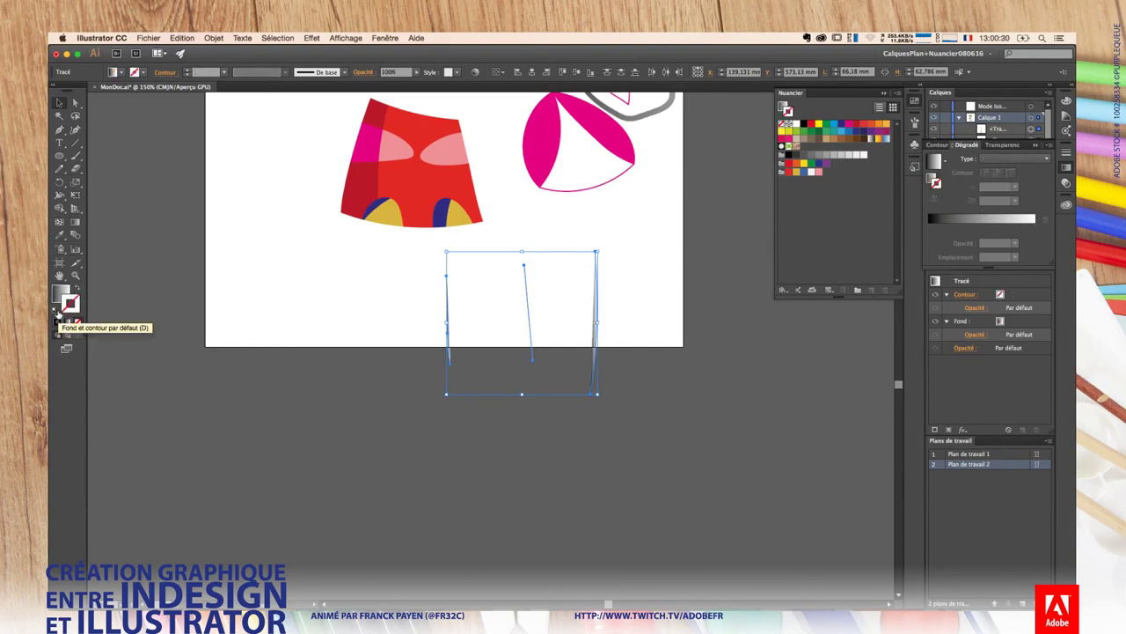
key(shift+x)
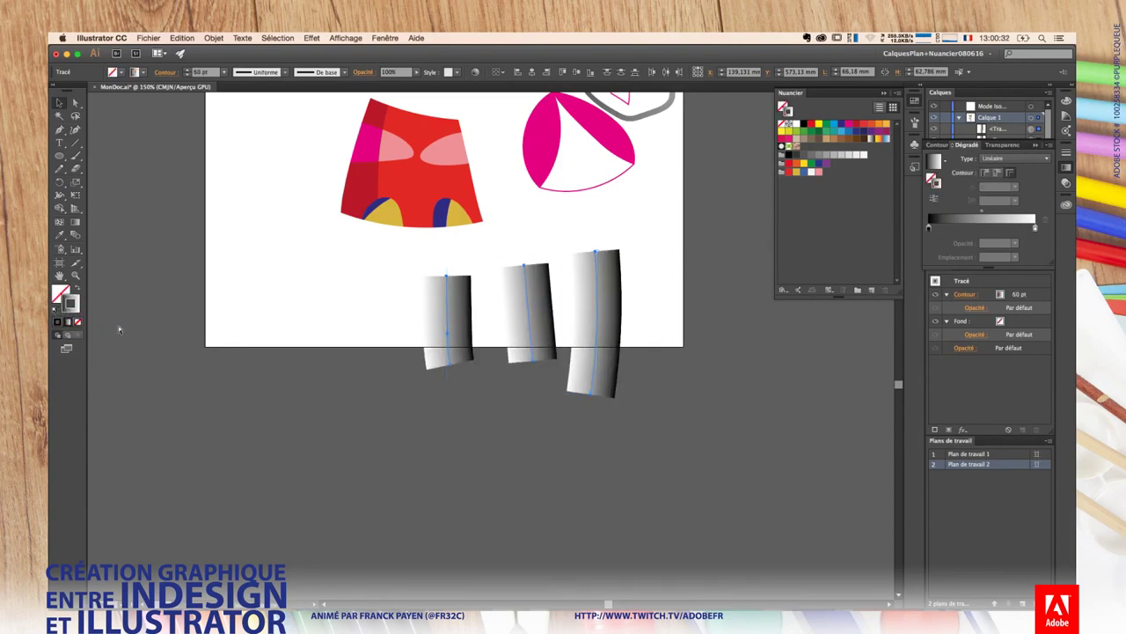
click(120, 329)
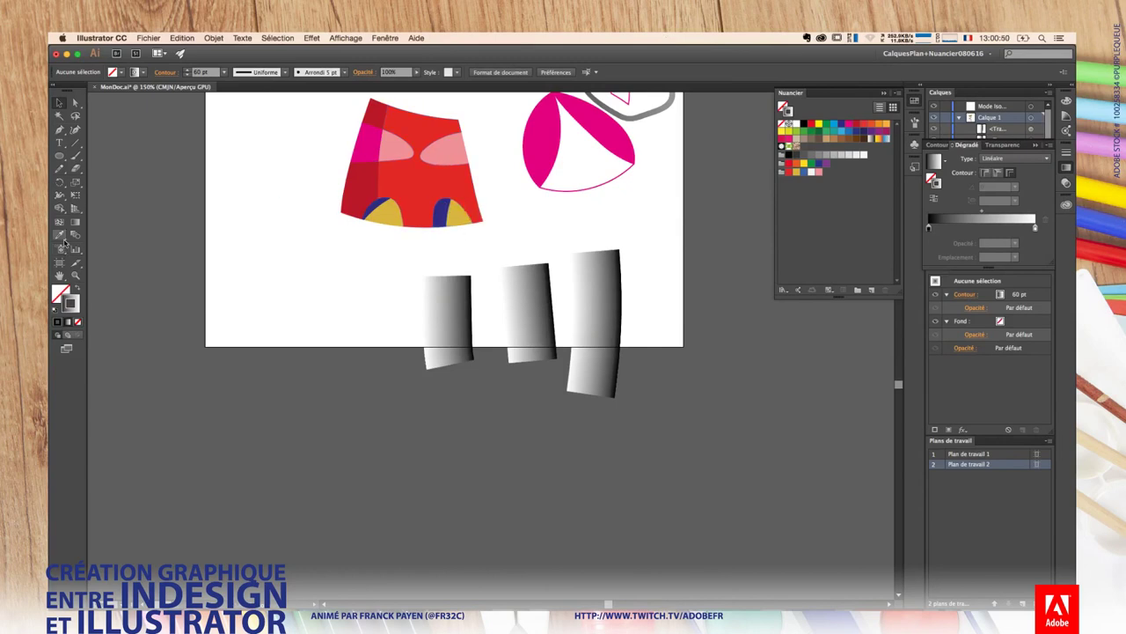
Step: Zoom far into the blue shape's lower edge
click(76, 276)
click(451, 214)
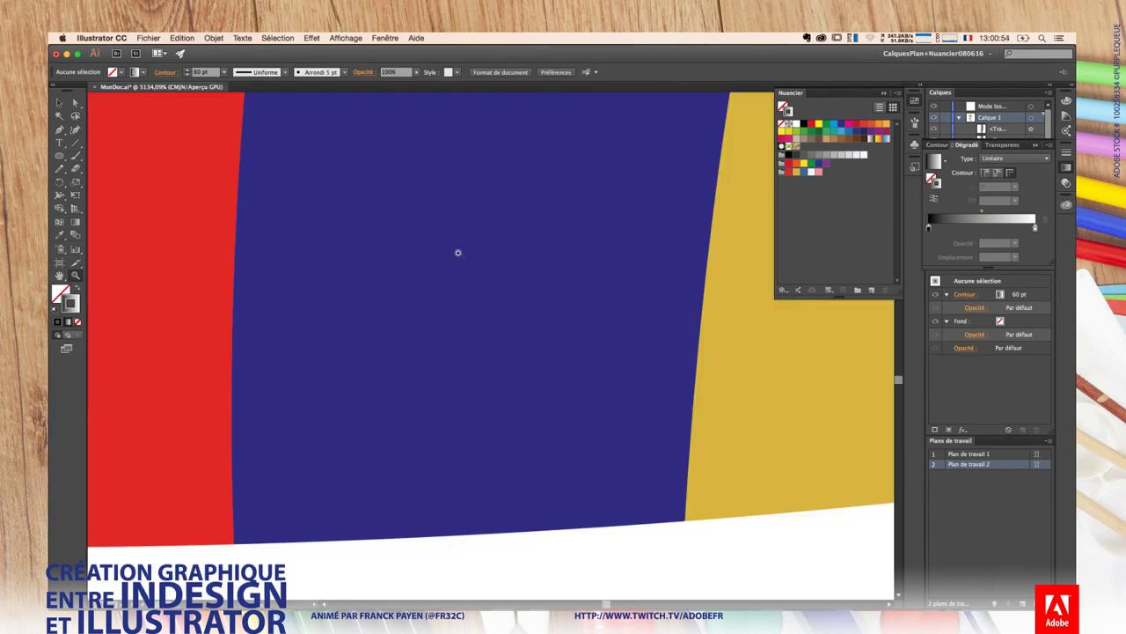
scroll(361, 505, down, 5)
scroll(367, 368, left, 2)
scroll(317, 364, up, 5)
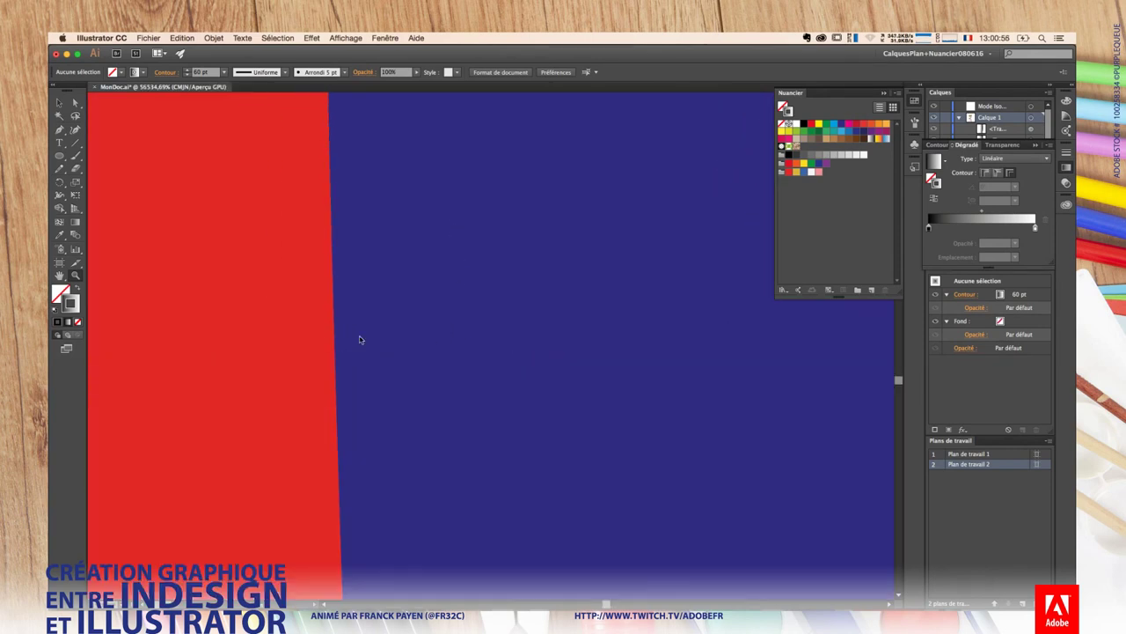
scroll(360, 337, down, 3)
scroll(377, 239, down, 1)
scroll(372, 270, down, 2)
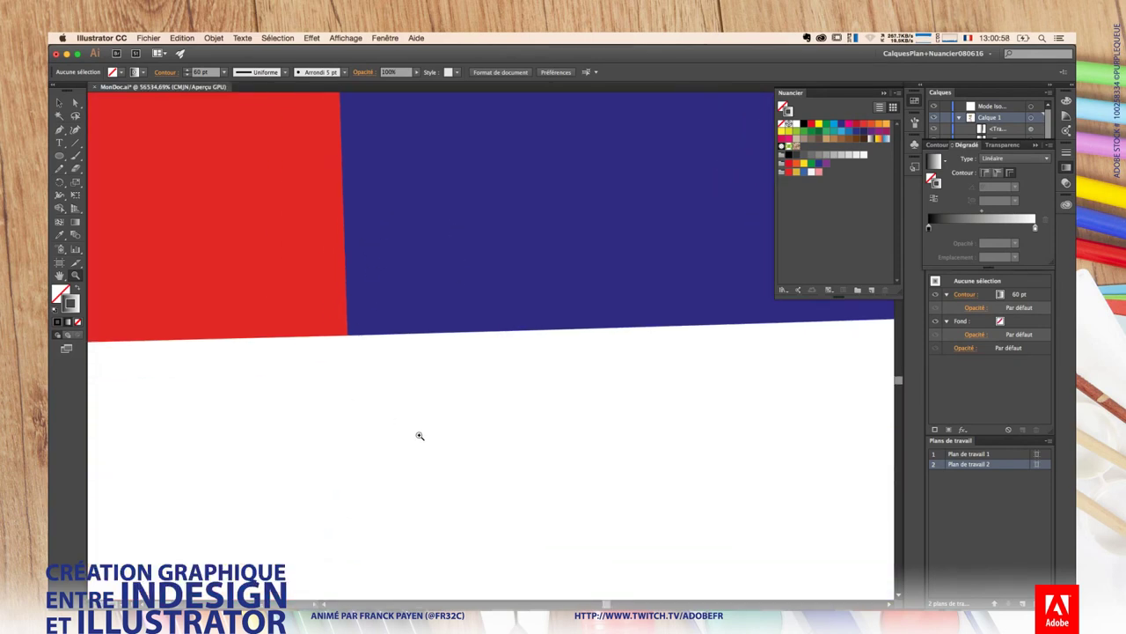
Step: Type 'SI J'ÉCRIS LÀ' at 0.1 pt and move it up to the shapes' edge
key(t)
click(335, 388)
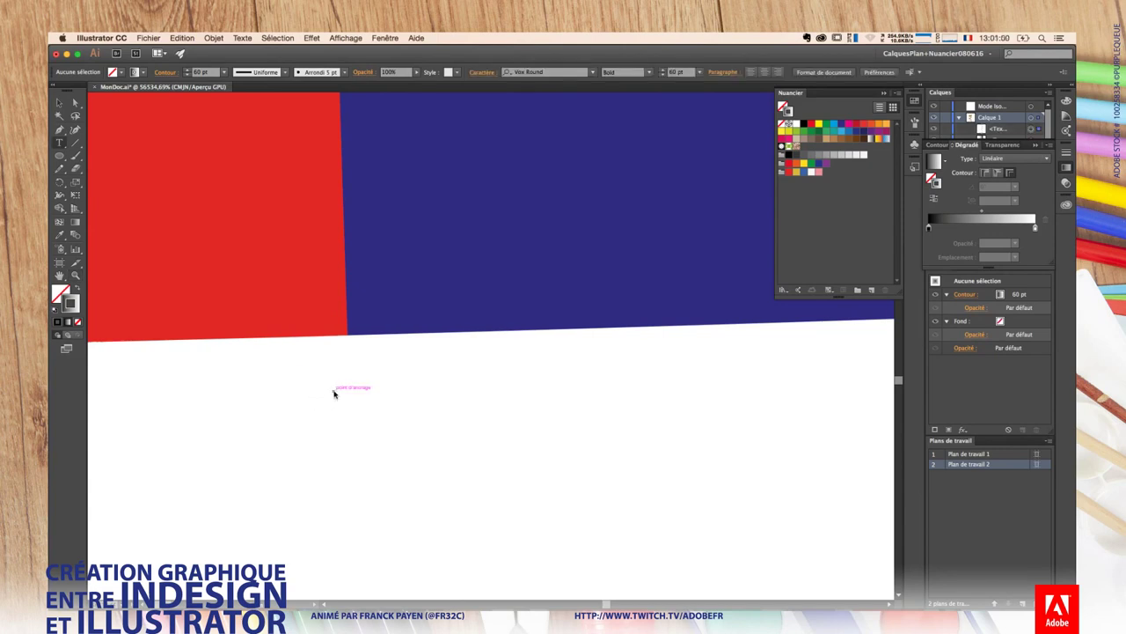
text(S)
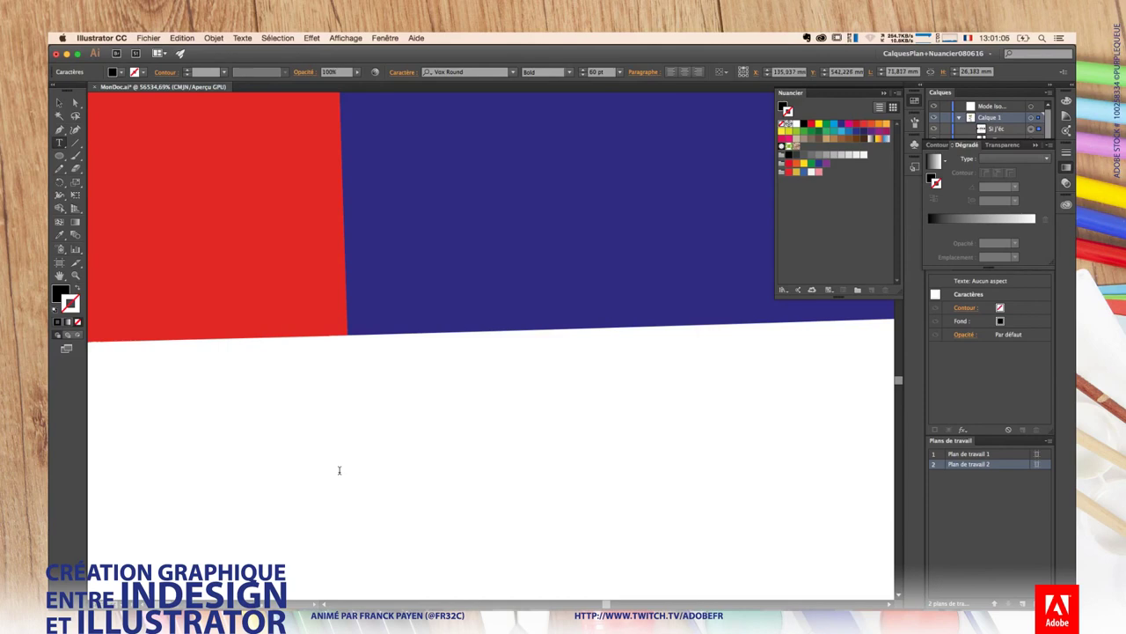
key(ctrl+a)
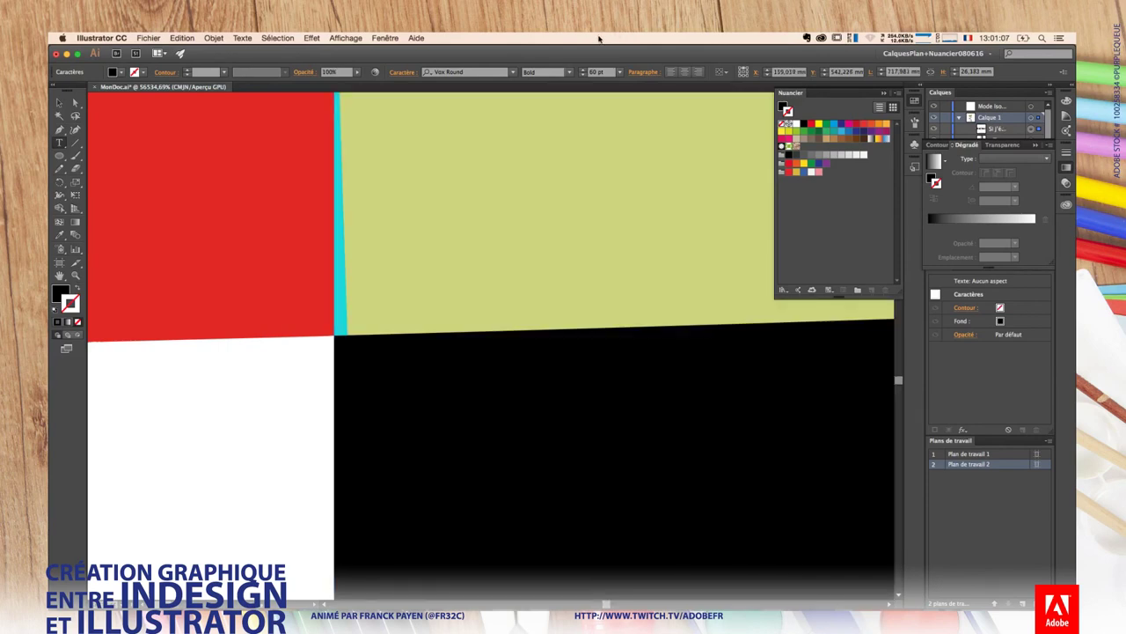
click(594, 74)
key(Return)
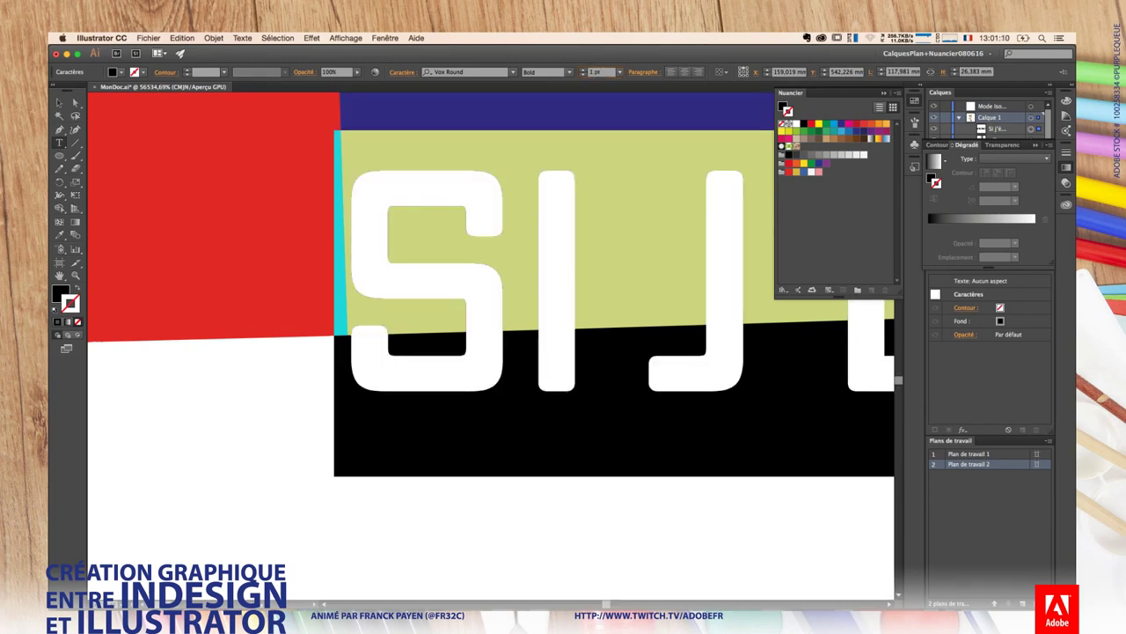
click(619, 73)
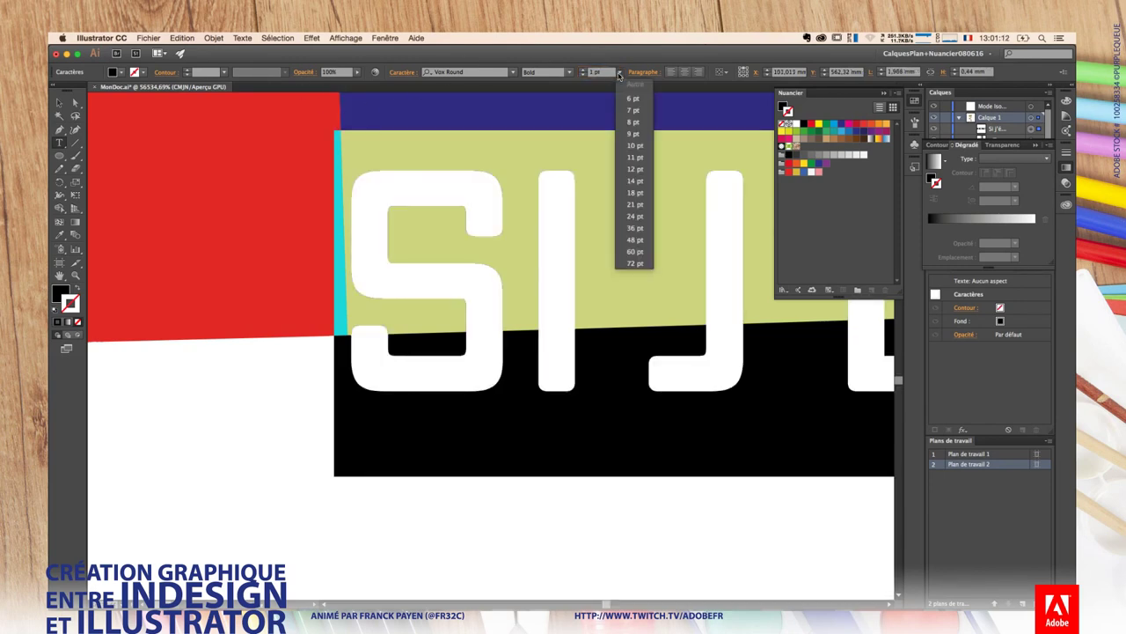
click(616, 73)
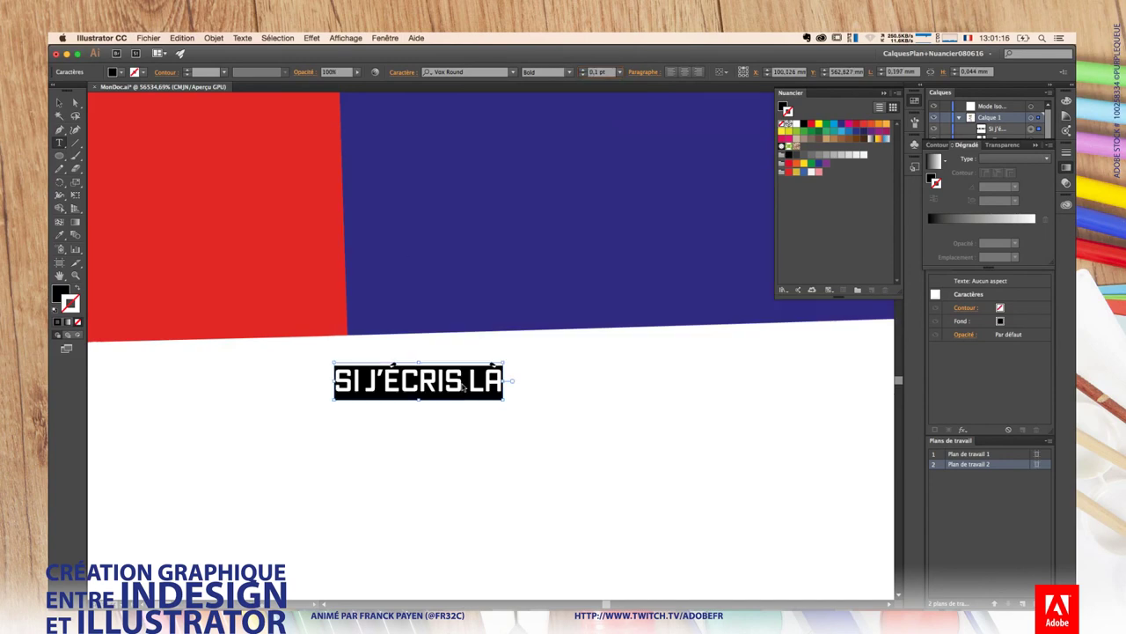
drag(469, 387, 476, 358)
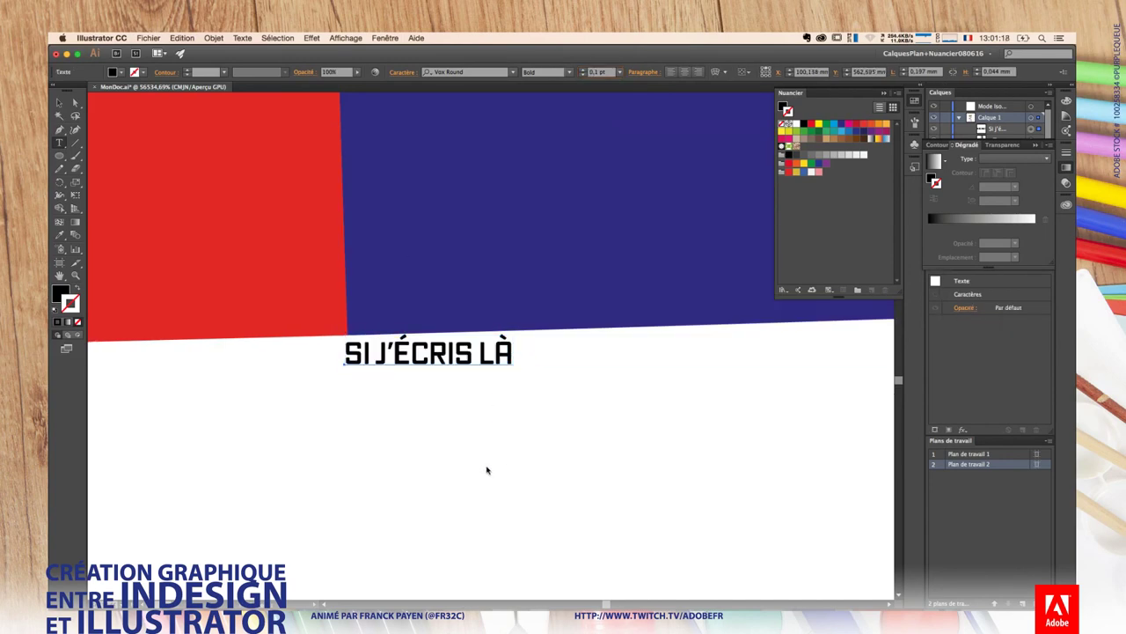
key(ctrl+0)
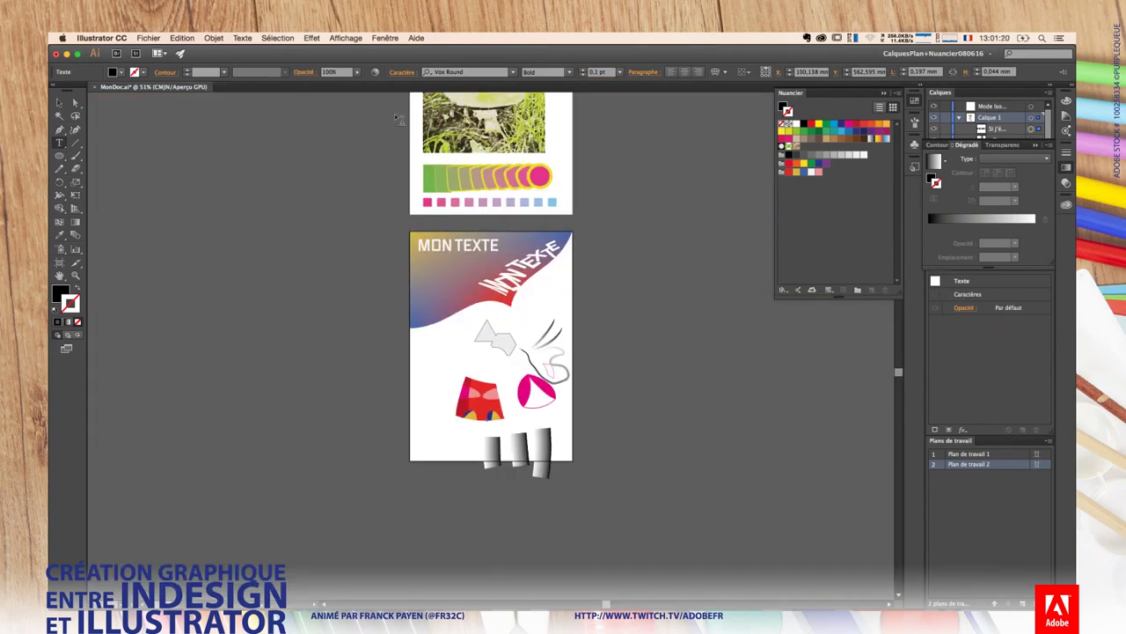
click(686, 388)
drag(482, 406, 512, 435)
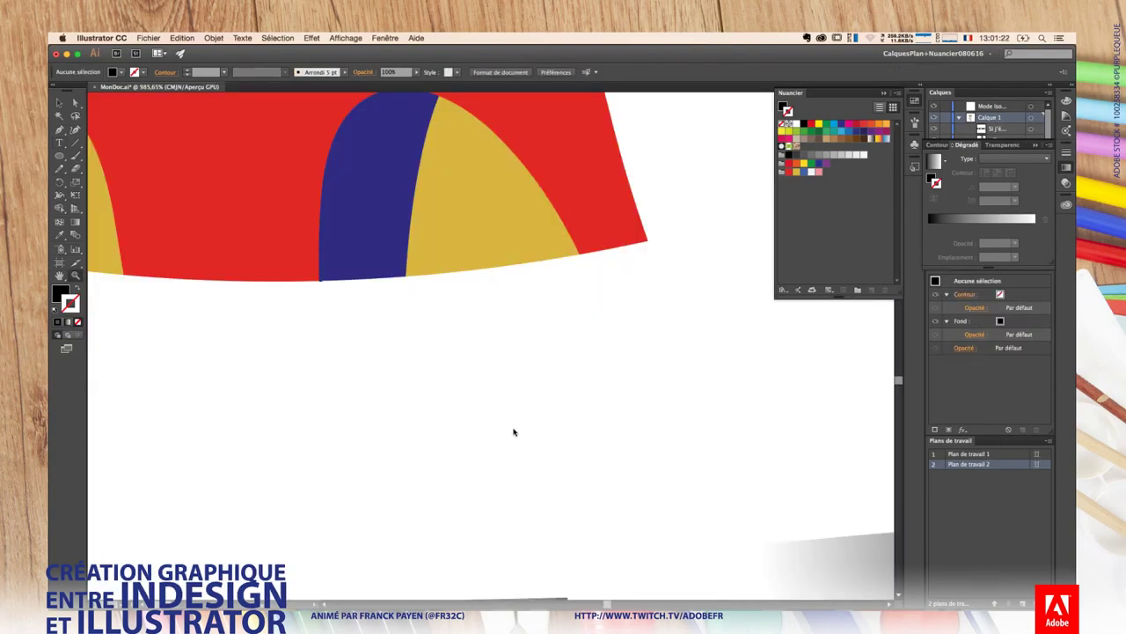
drag(309, 265, 344, 293)
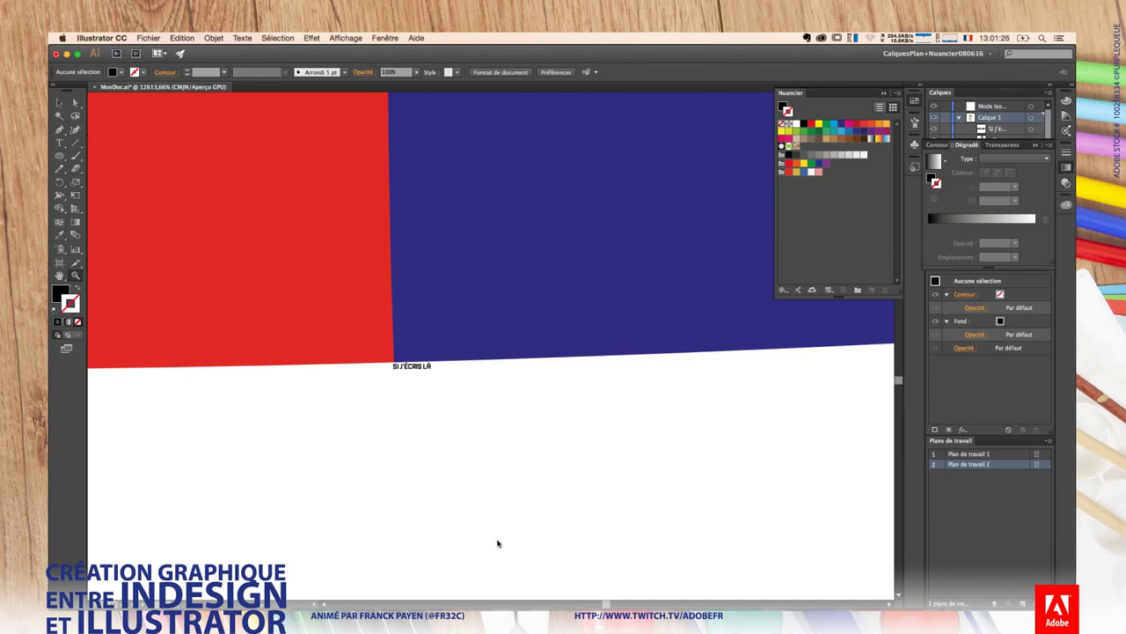
click(424, 370)
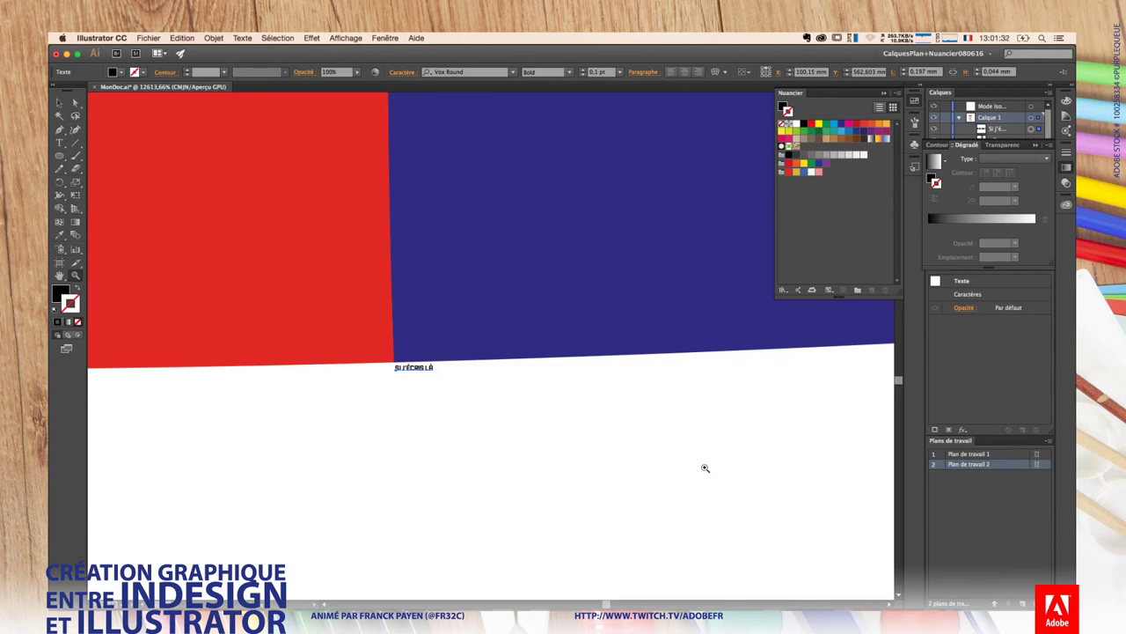
key(ctrl+minus)
key(ctrl+minus)
key(ctrl+minus)
key(ctrl+minus)
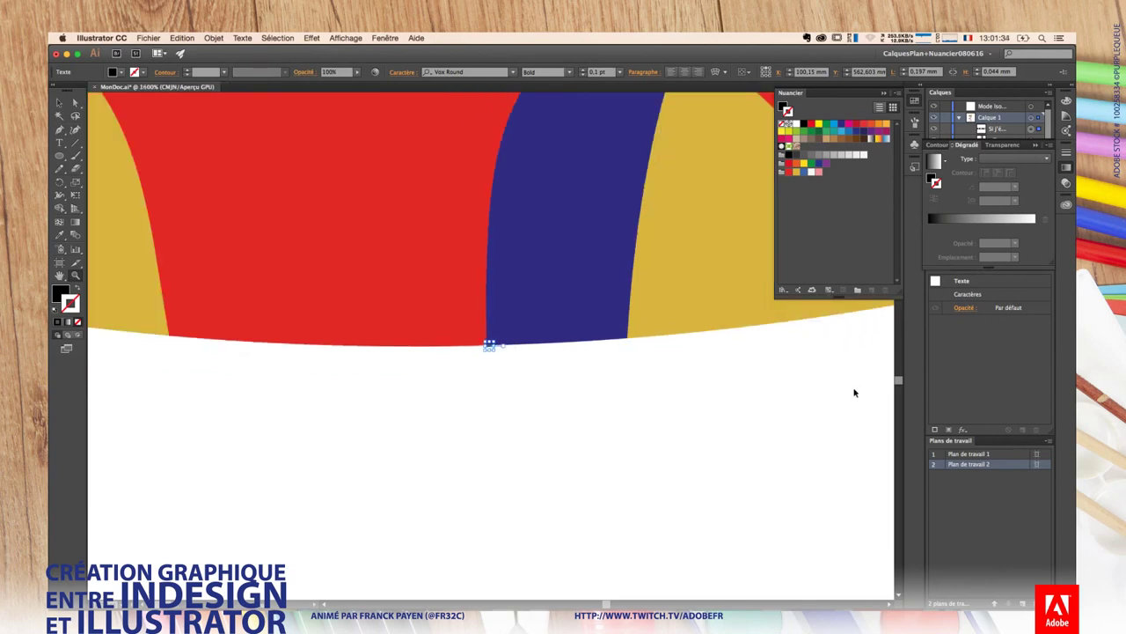
key(ctrl+minus)
key(ctrl+minus)
key(ctrl+minus)
key(ctrl+minus)
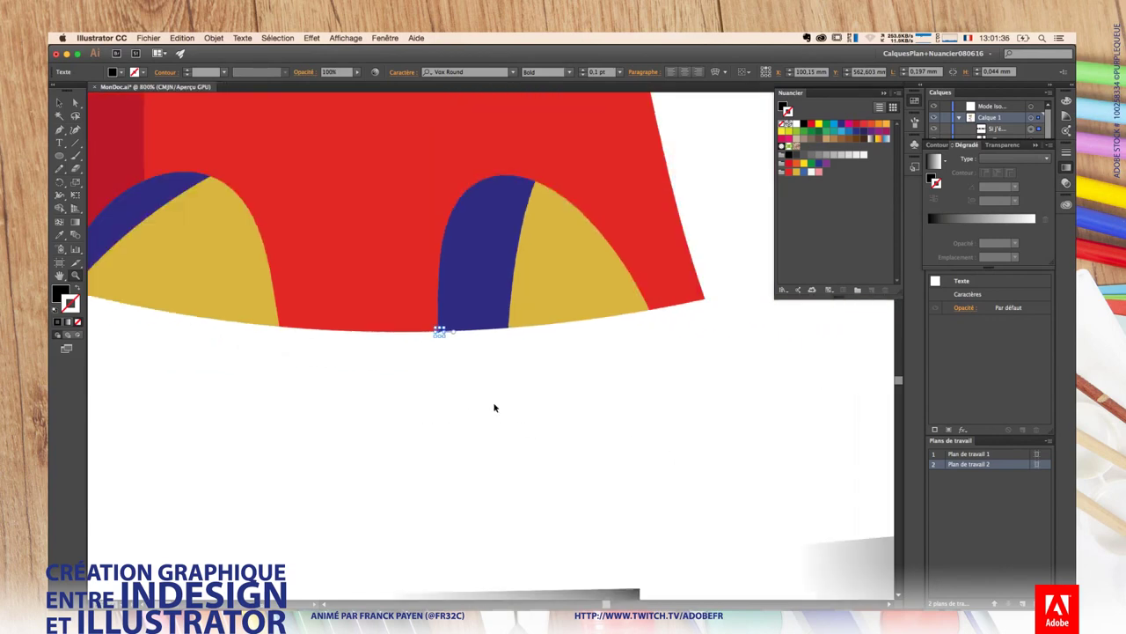
key(ctrl+minus)
key(ctrl+minus)
scroll(528, 264, up, 5)
scroll(528, 264, right, 5)
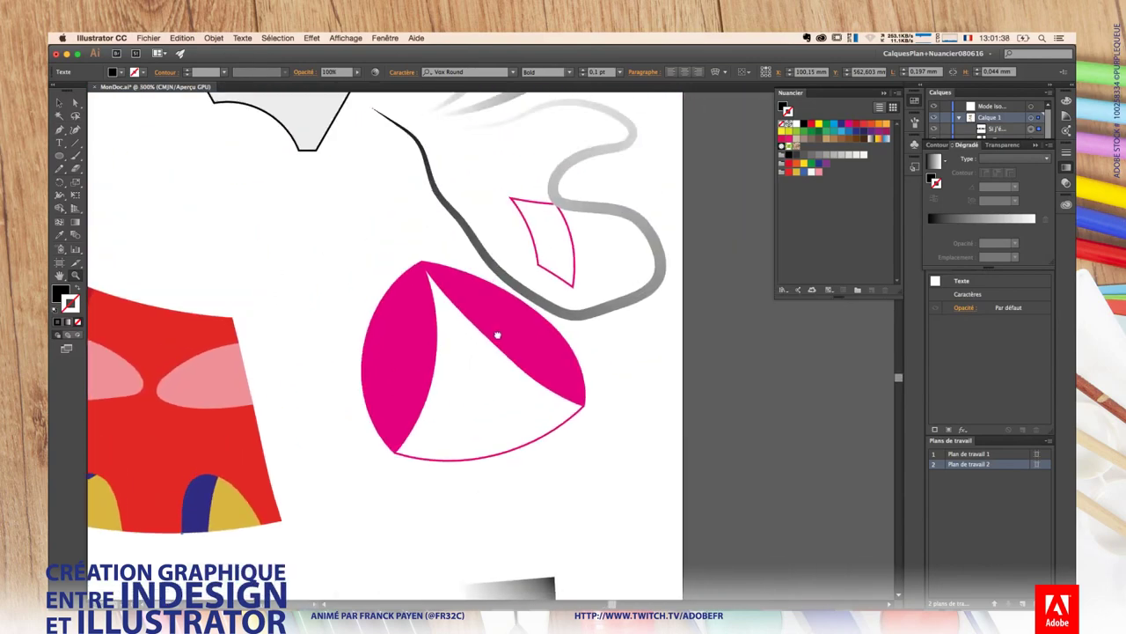
scroll(419, 355, down, 5)
scroll(419, 356, left, 5)
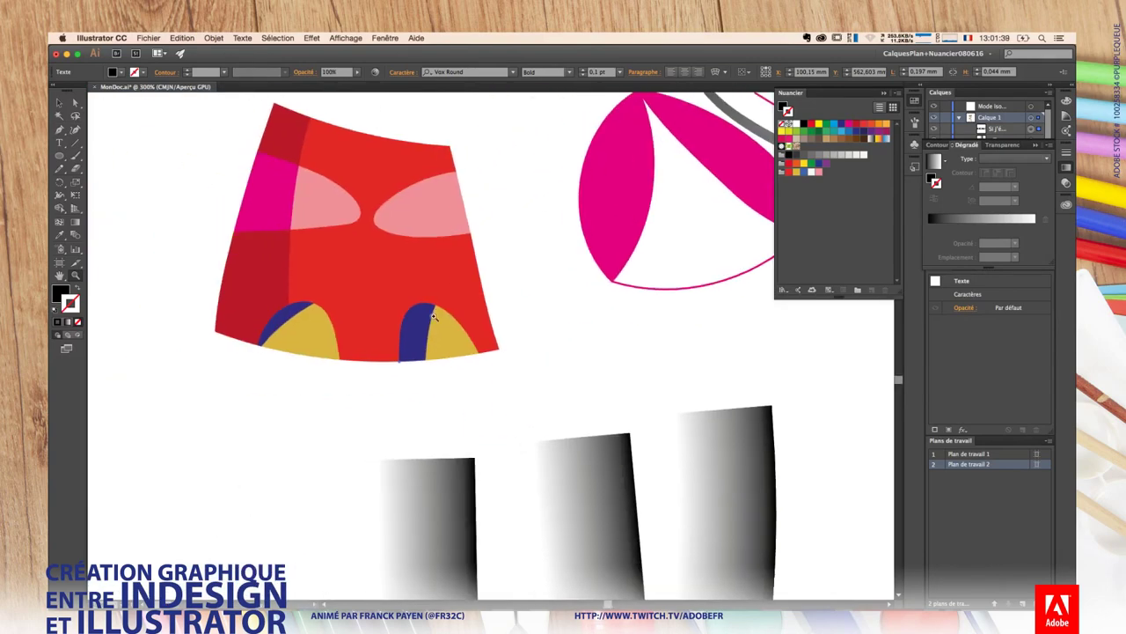
Step: Drag the yellow piece into the Symbols panel and name the new symbol 'Triangle'
click(475, 352)
mouse_move(593, 380)
mouse_down()
mouse_move(506, 199)
mouse_move(523, 202)
mouse_up()
click(916, 147)
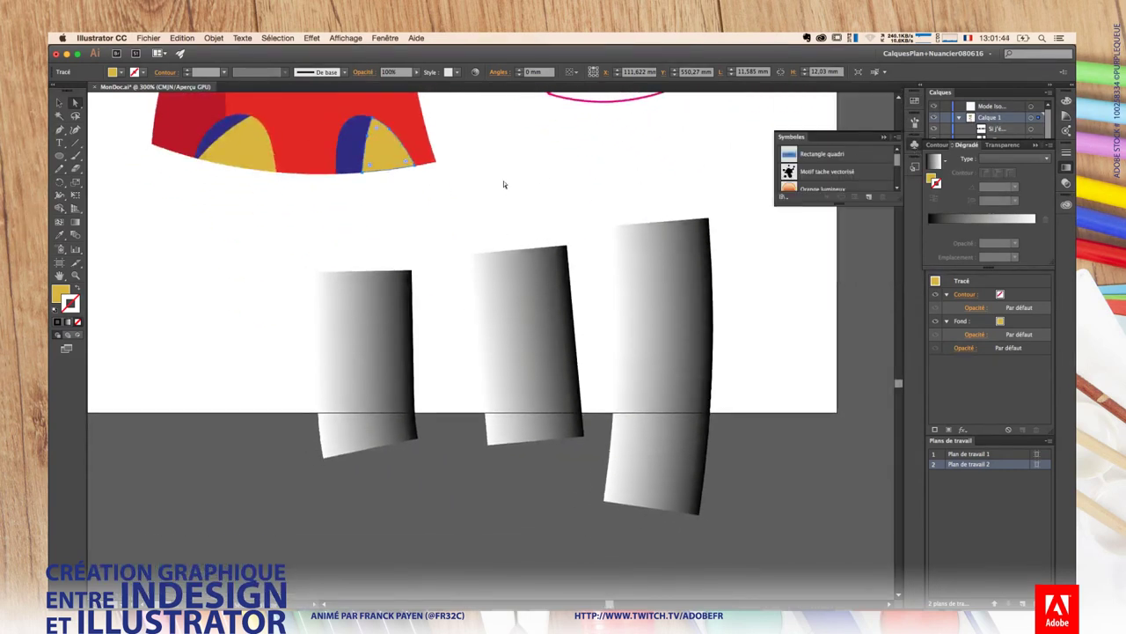
drag(410, 152, 783, 162)
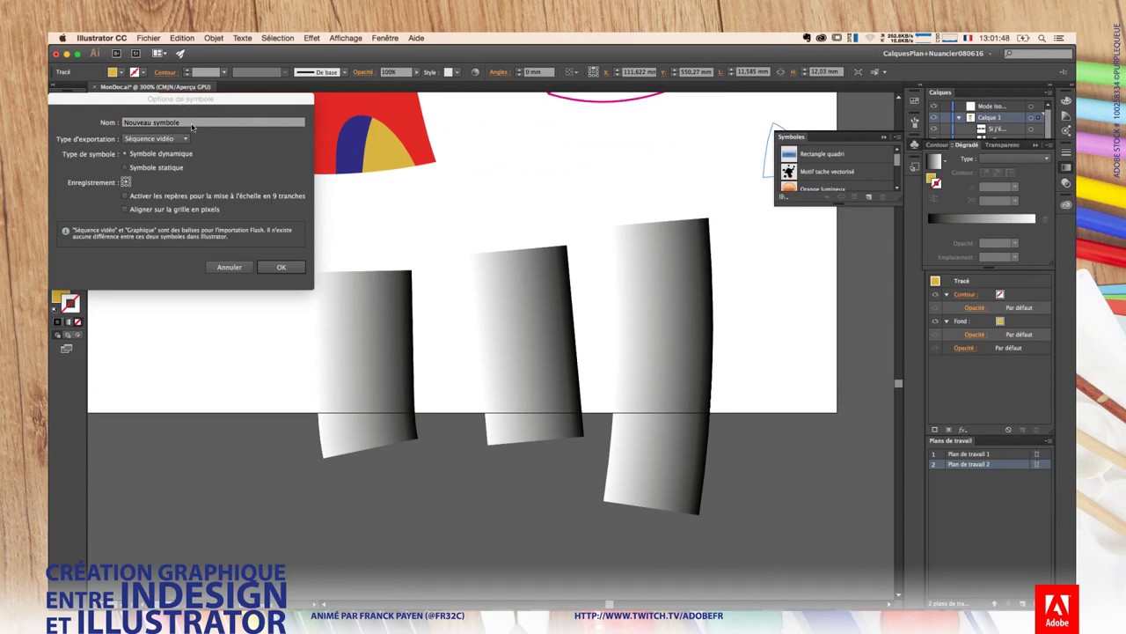
text(Triangle)
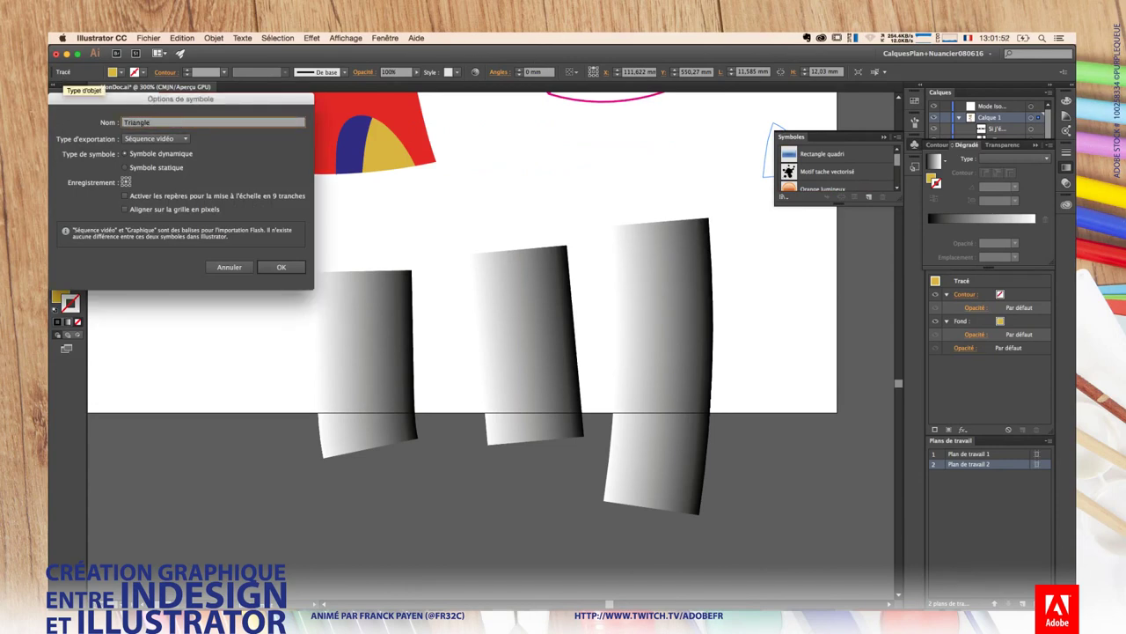
key(Return)
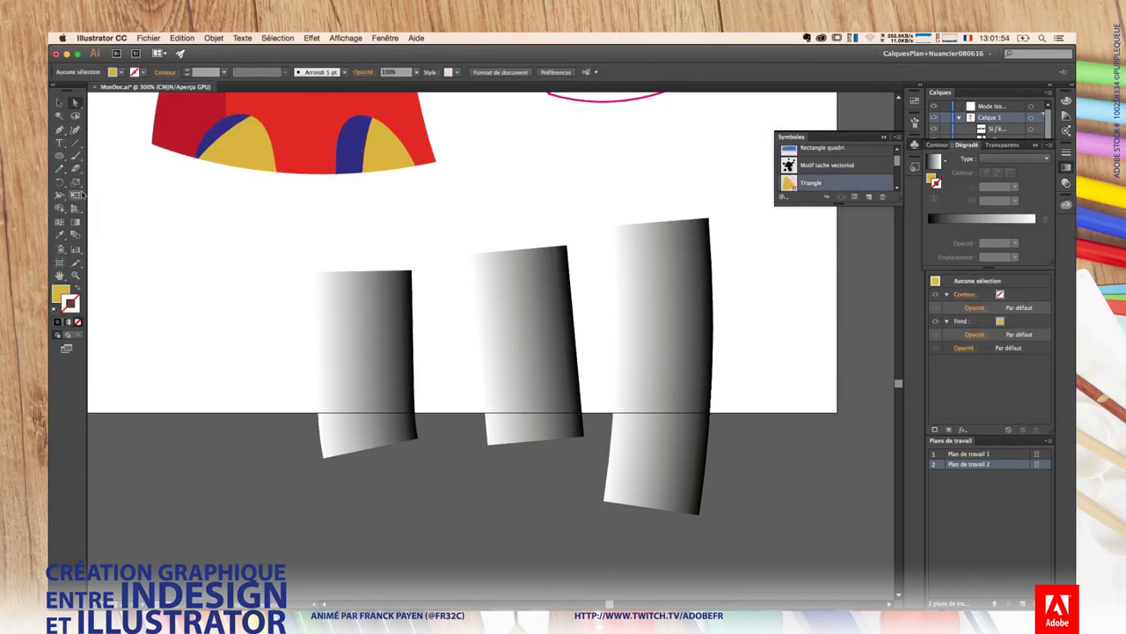
click(61, 250)
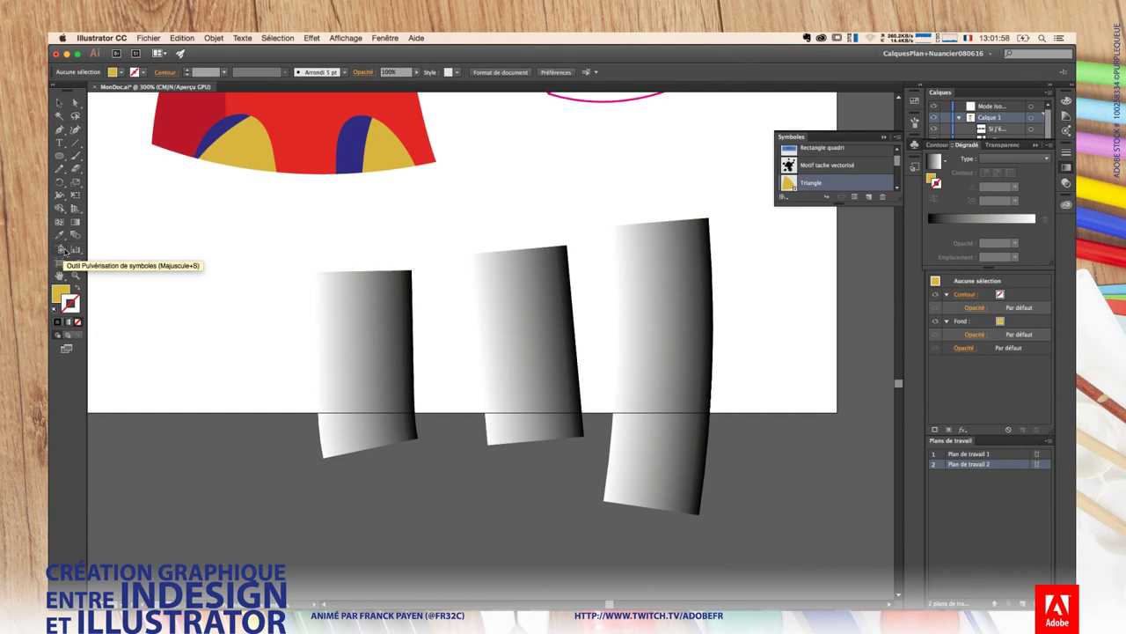
Step: Place a new 210 × 297 mm artboard, 'Plan de travail 3', below the drawing
key(super+1)
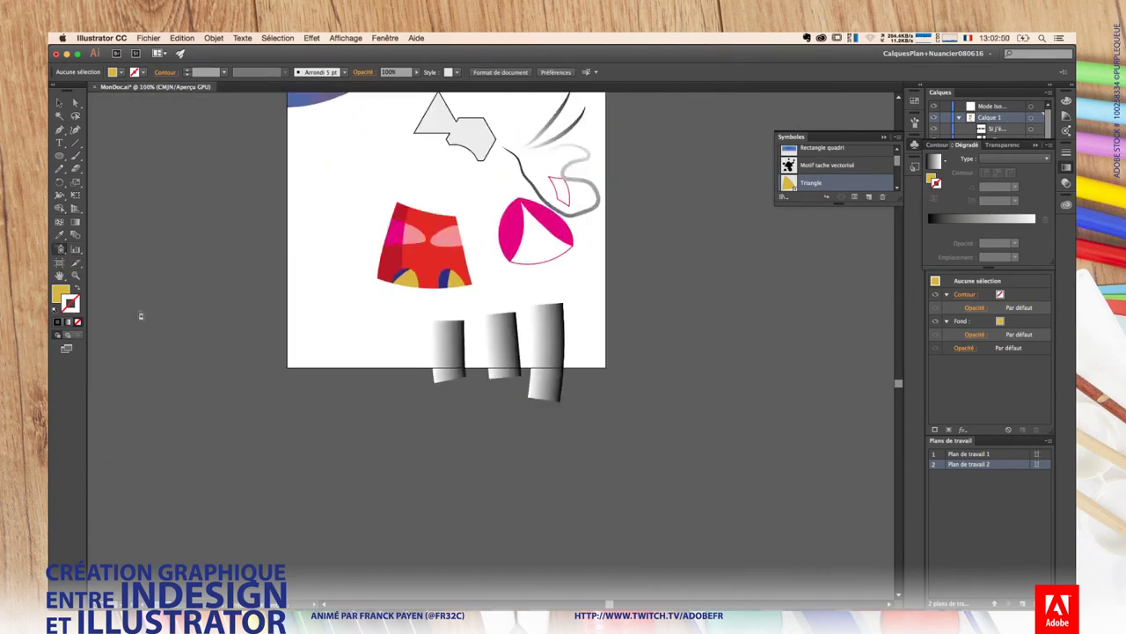
scroll(440, 264, up, 3)
scroll(440, 264, down, 6)
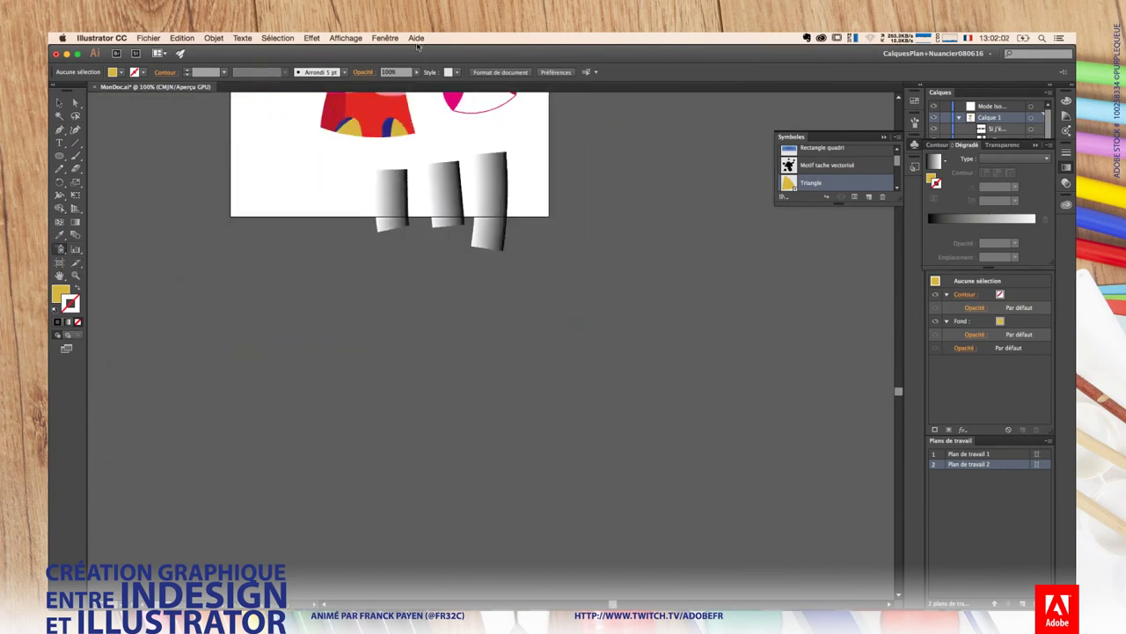
key(shift+o)
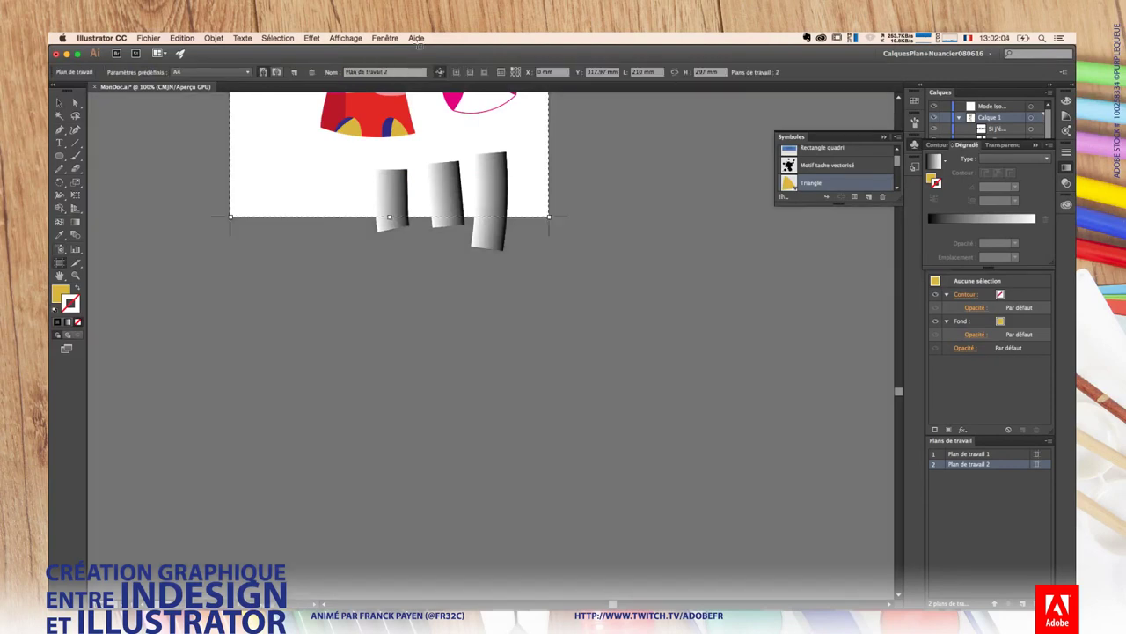
click(297, 73)
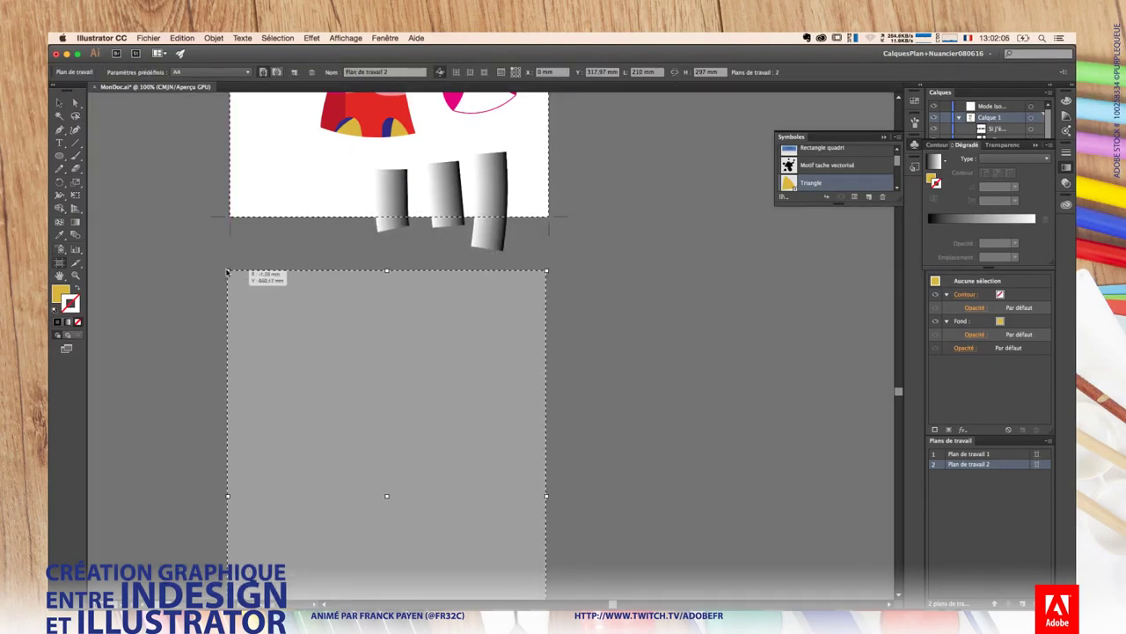
click(231, 266)
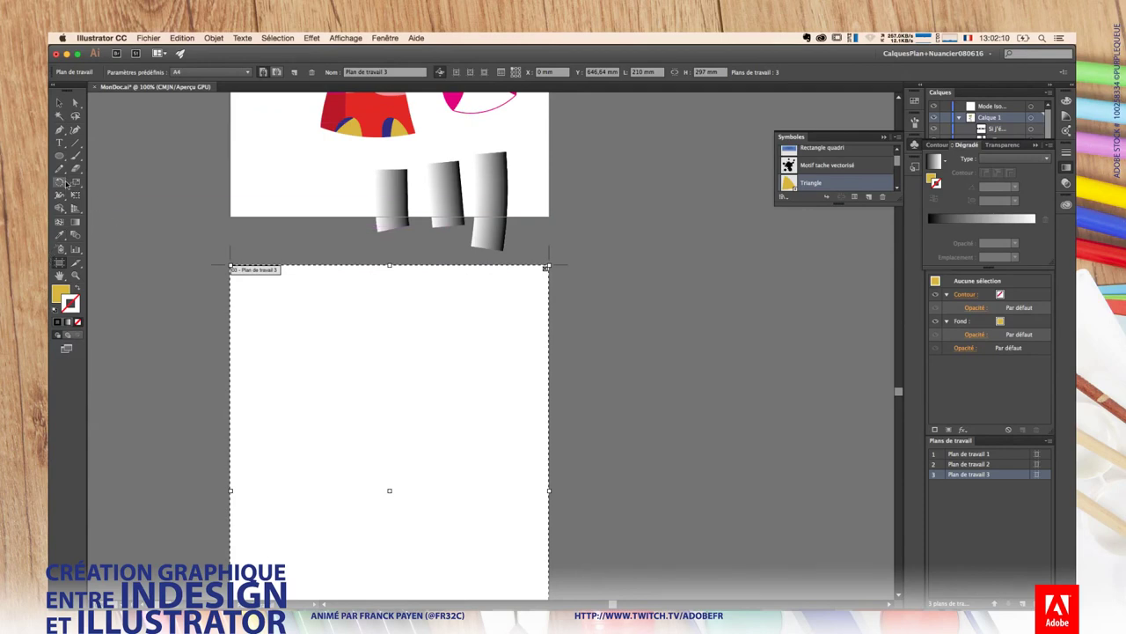
click(59, 252)
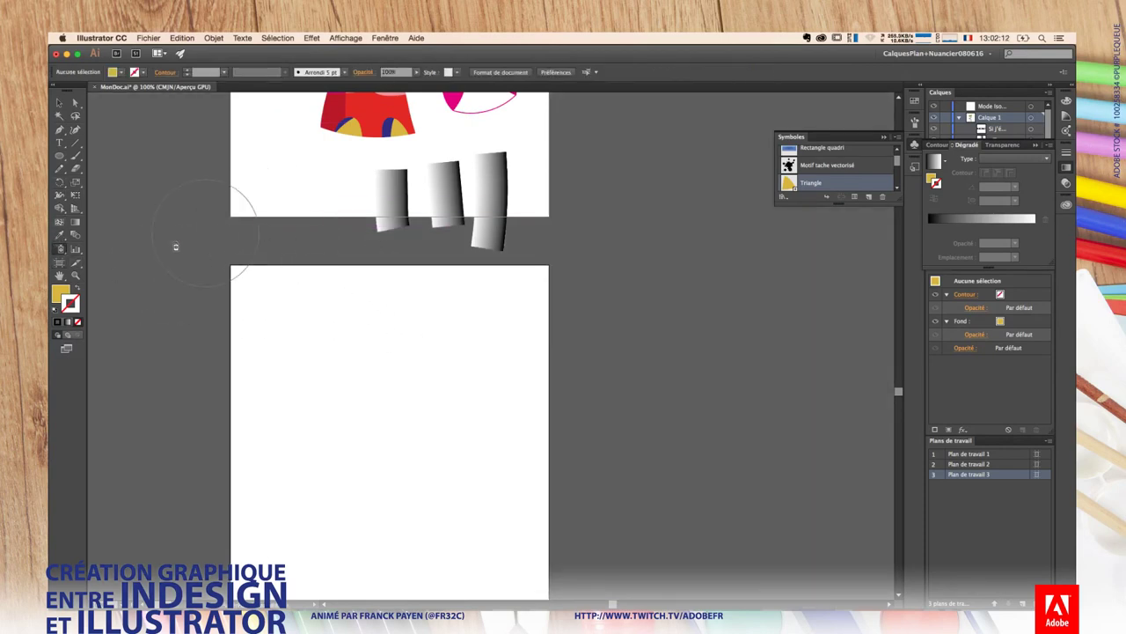
Step: Spray Triangle symbols onto artboard 3 and raise the Symbolism tool density
mouse_move(430, 387)
mouse_down()
mouse_move(347, 397)
mouse_move(322, 390)
mouse_move(309, 355)
mouse_move(302, 372)
mouse_move(440, 352)
mouse_move(314, 372)
mouse_move(444, 364)
mouse_move(289, 427)
mouse_move(284, 446)
mouse_move(307, 407)
mouse_move(281, 379)
mouse_move(289, 402)
mouse_move(402, 314)
mouse_move(327, 359)
mouse_move(338, 365)
mouse_up()
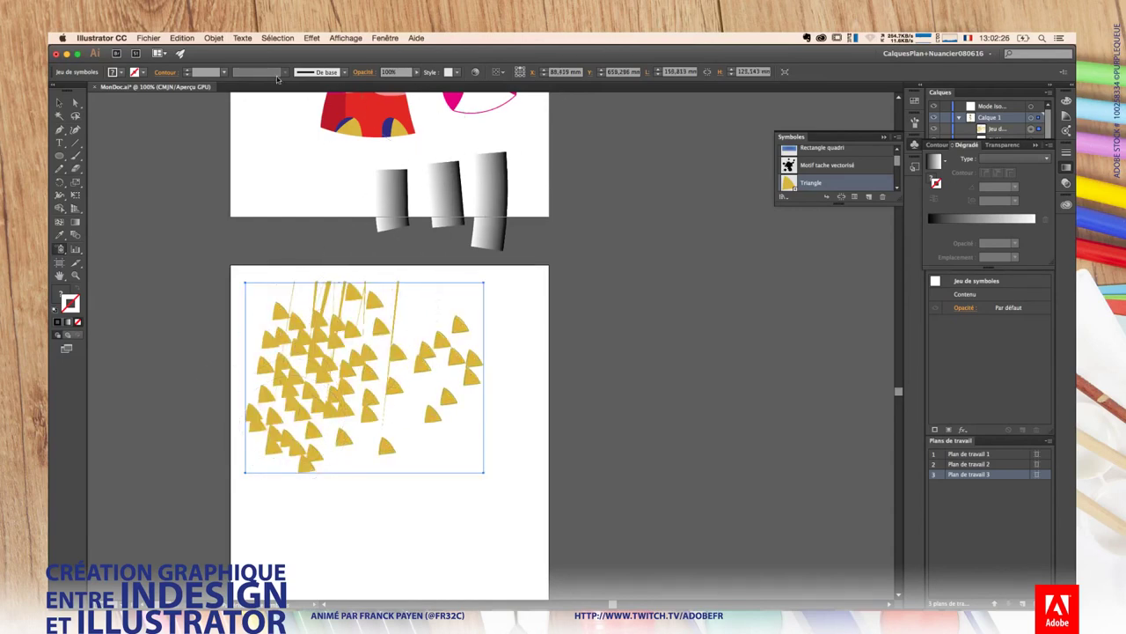
drag(383, 378, 395, 381)
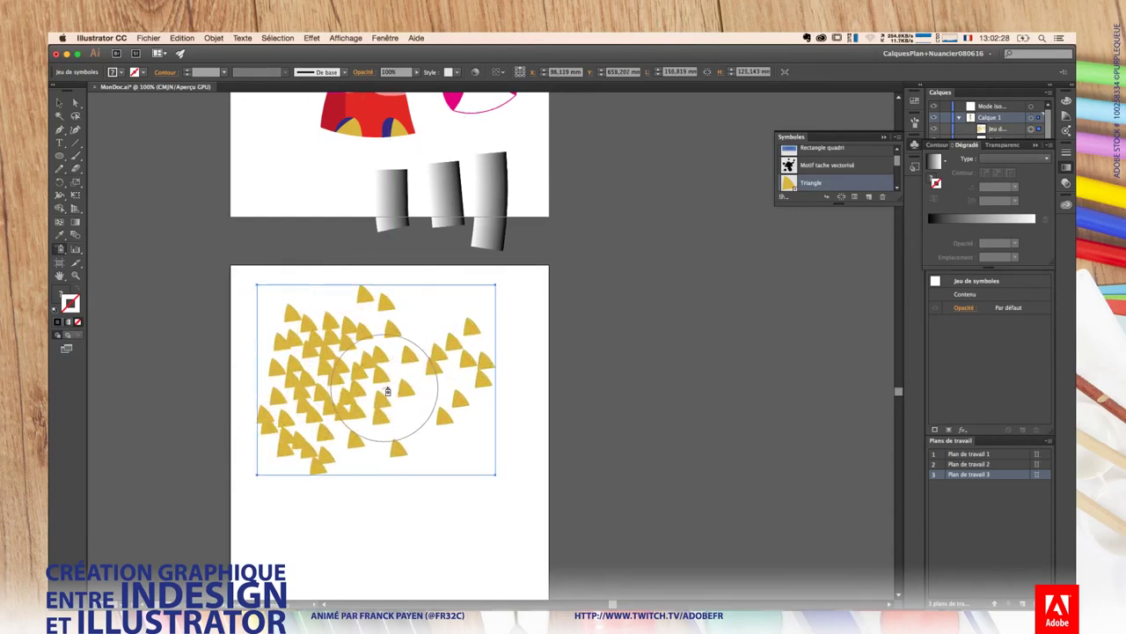
double_click(68, 252)
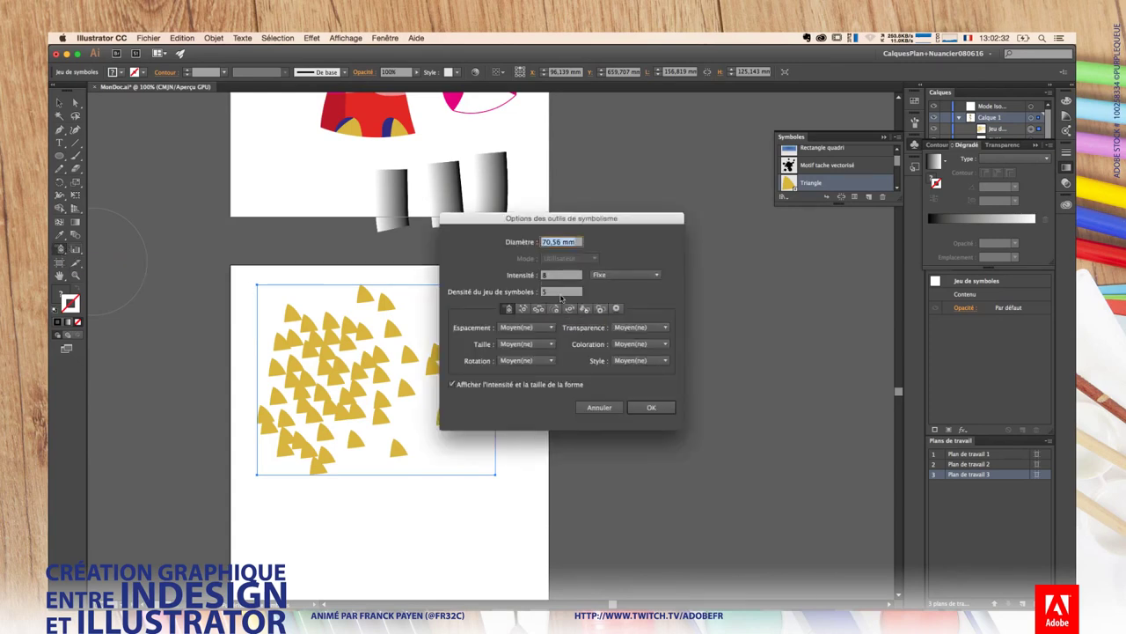
double_click(546, 290)
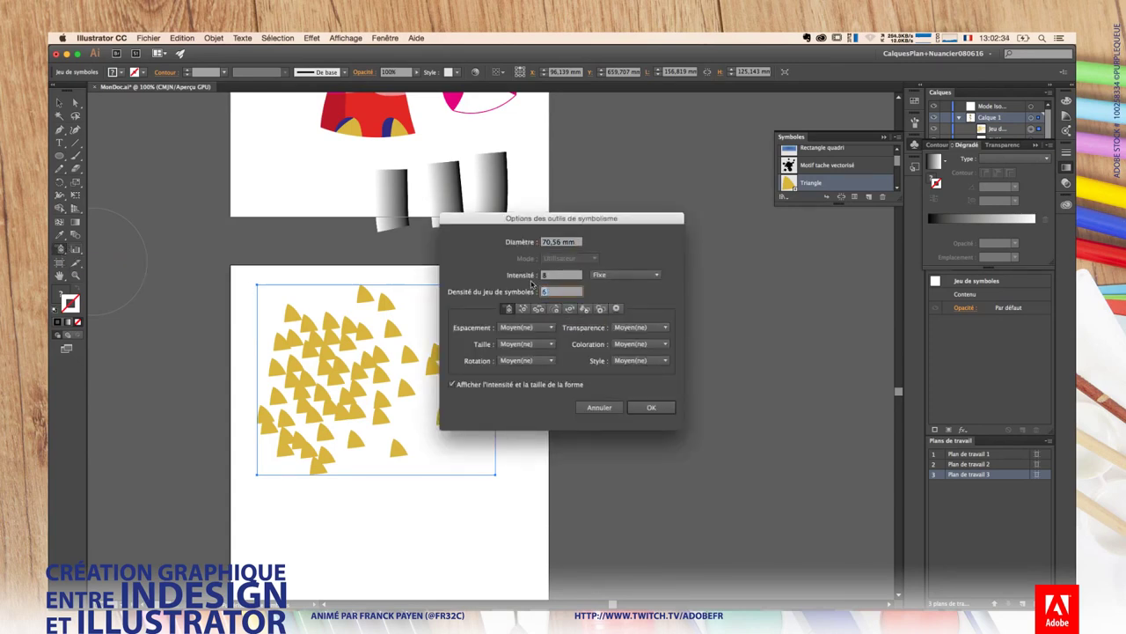
text(8)
key(Return)
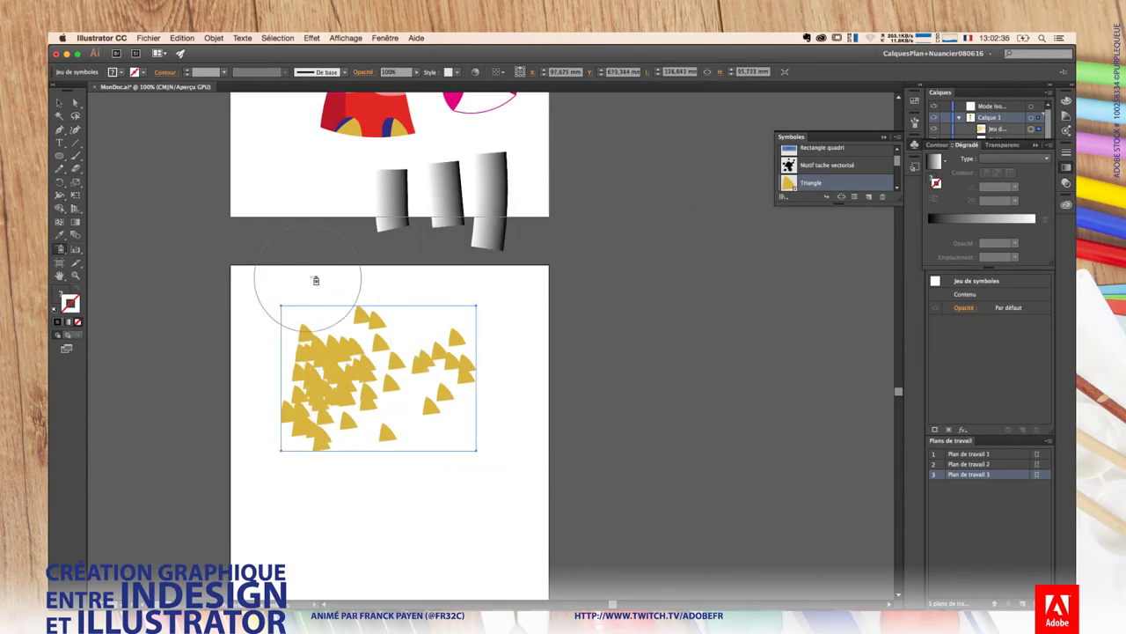
drag(311, 276, 352, 352)
Step: Tear off the symbolism tools as a floating panel and shift the triangles around
drag(61, 250, 249, 288)
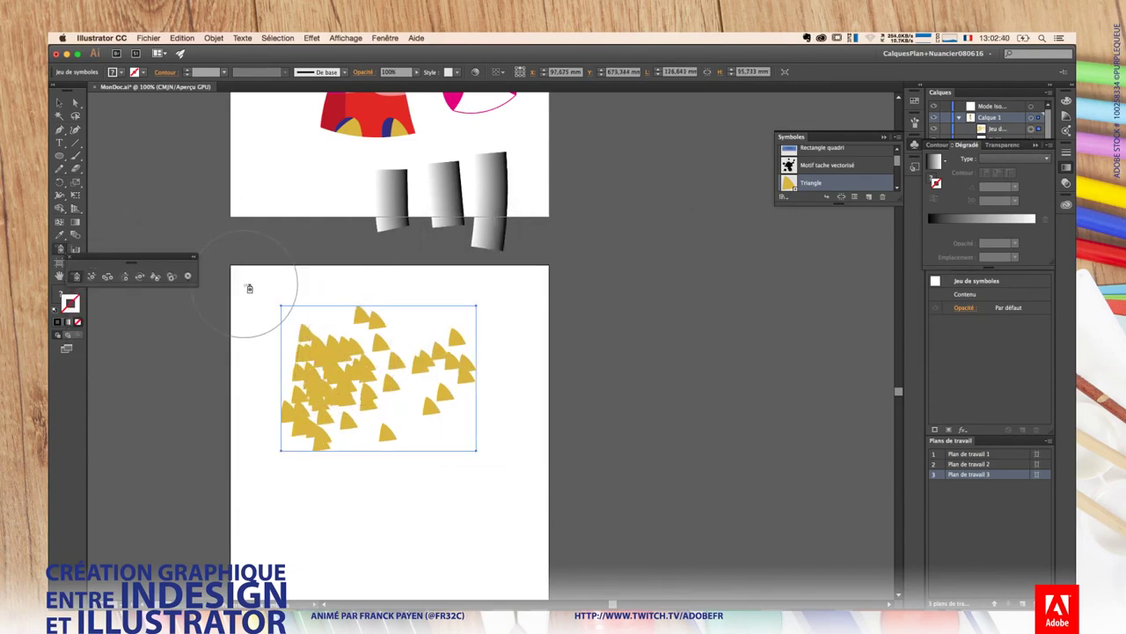
drag(157, 254, 220, 236)
click(160, 258)
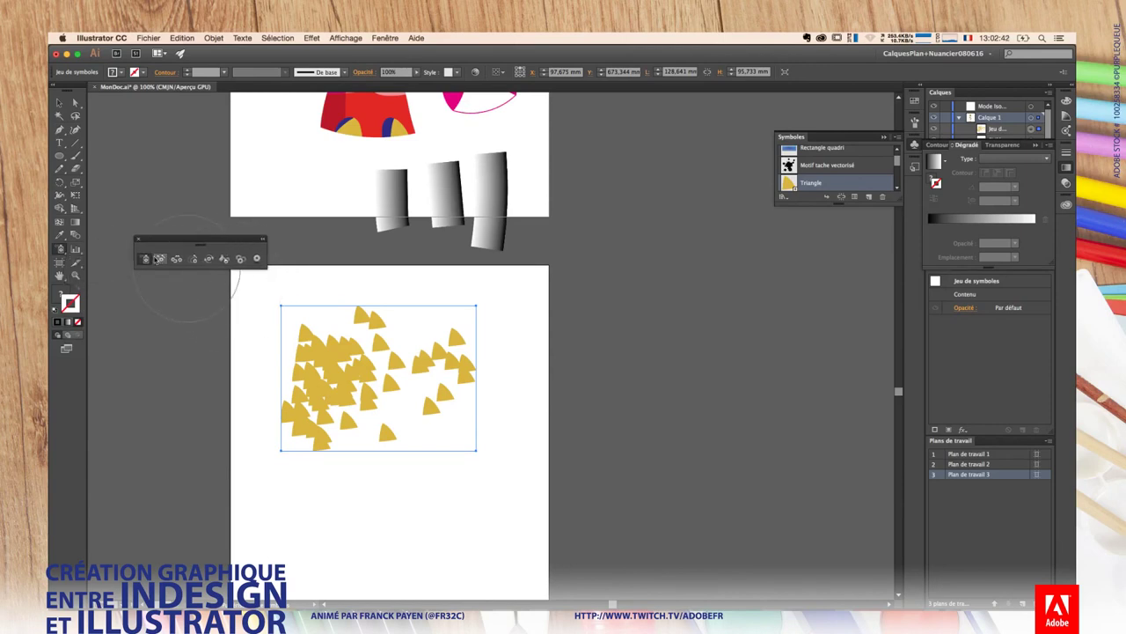
mouse_move(241, 309)
mouse_down()
mouse_move(360, 385)
mouse_move(402, 383)
mouse_move(398, 477)
mouse_up()
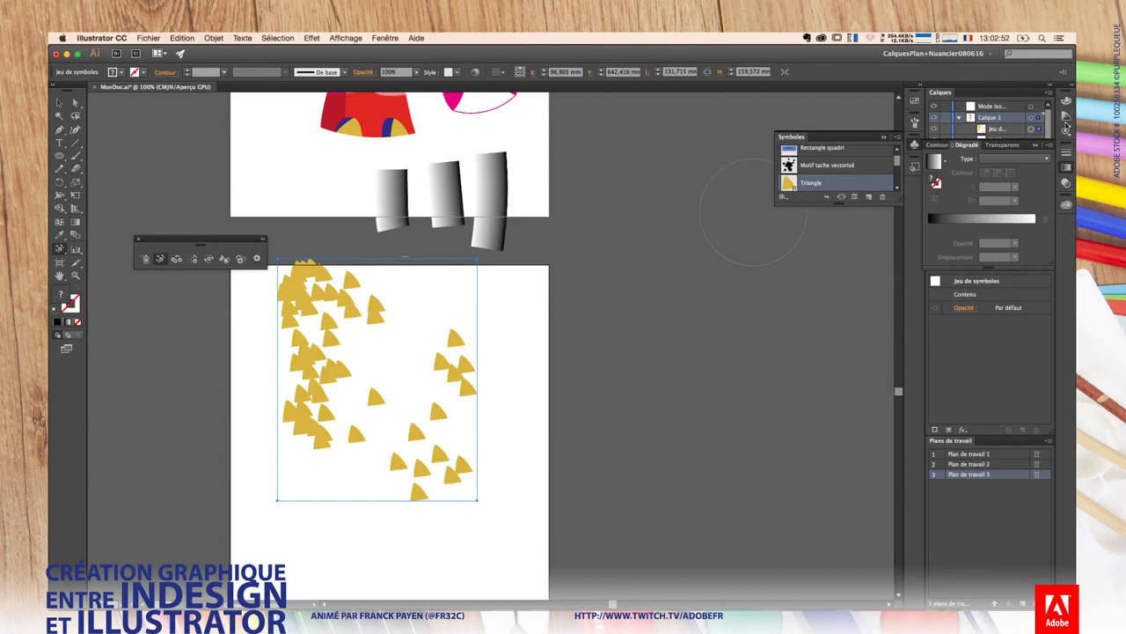
Step: Stain the upper-left and right triangles with an orange library swatch
click(1066, 207)
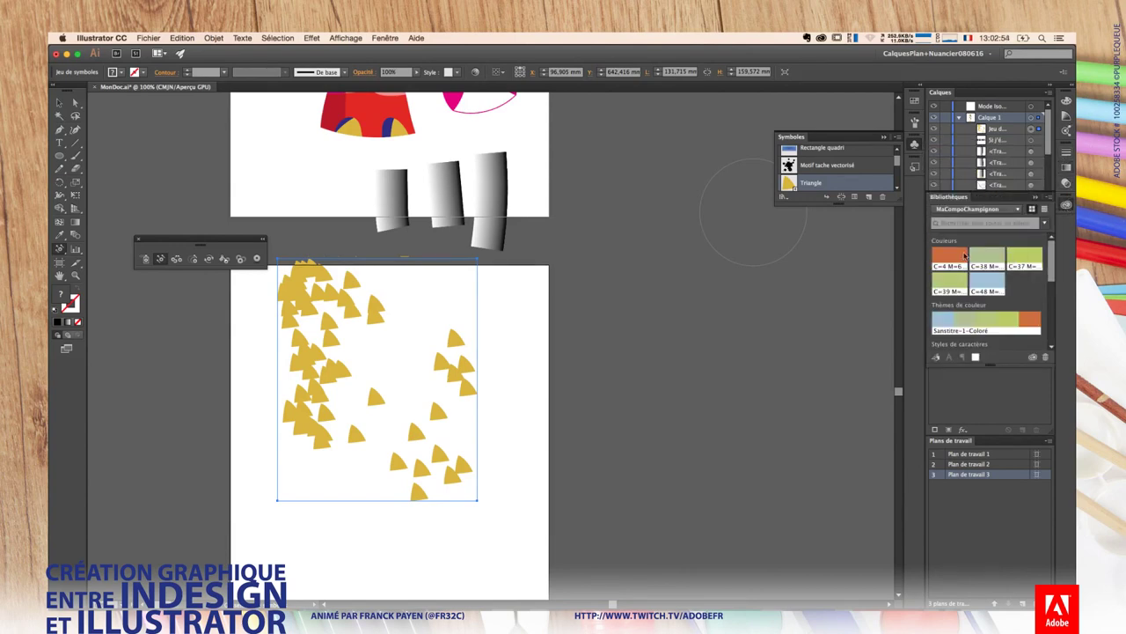
click(949, 257)
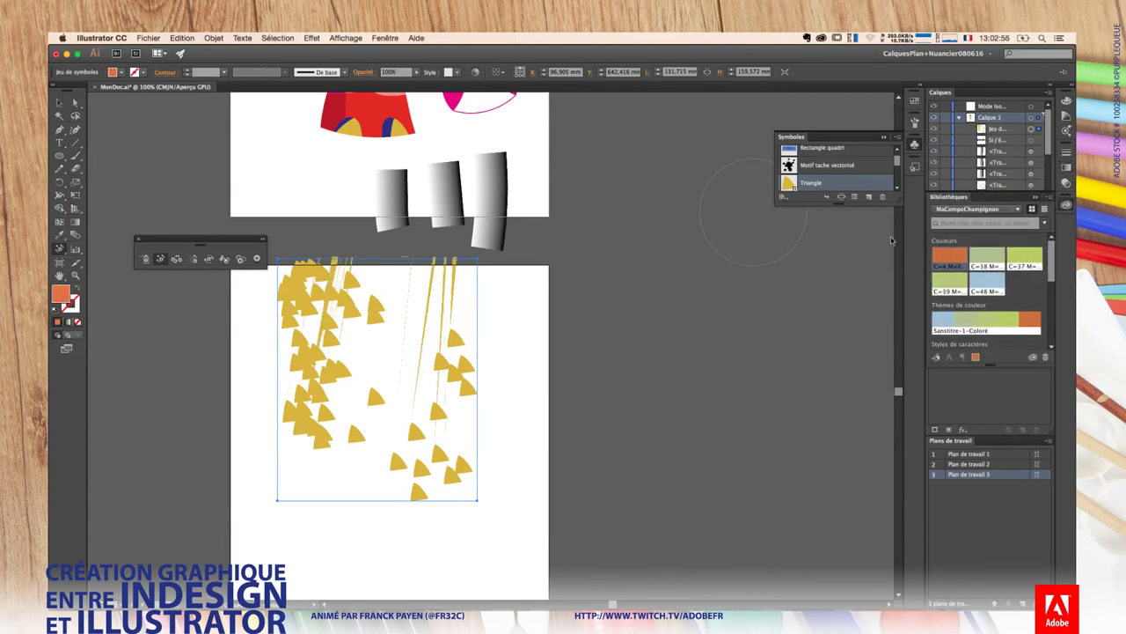
click(224, 258)
drag(328, 286, 455, 348)
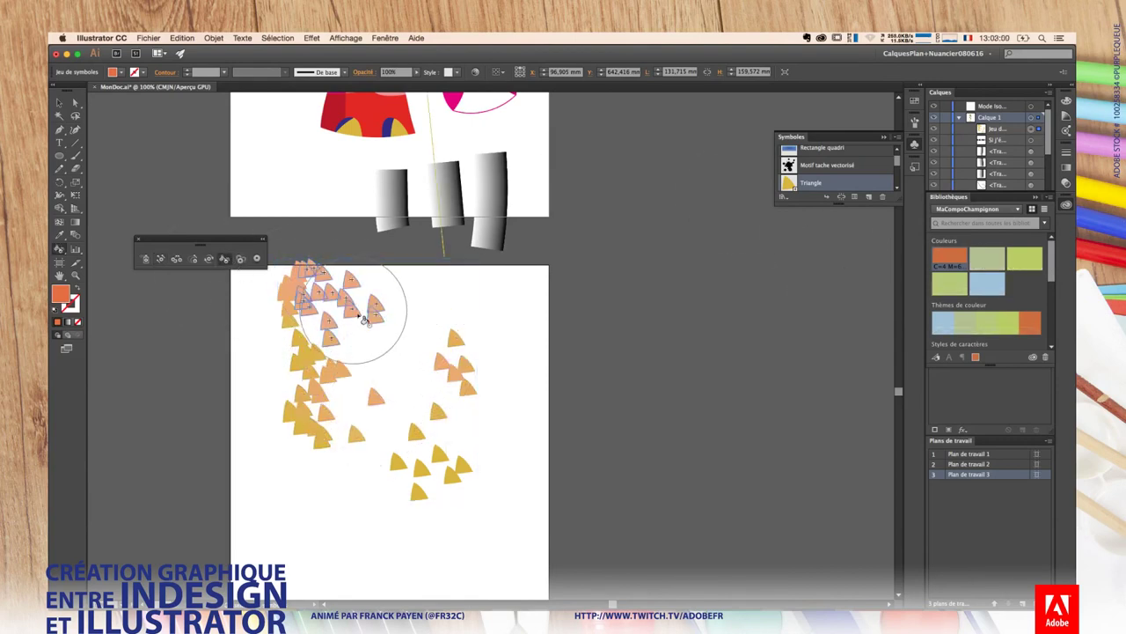
drag(455, 348, 462, 352)
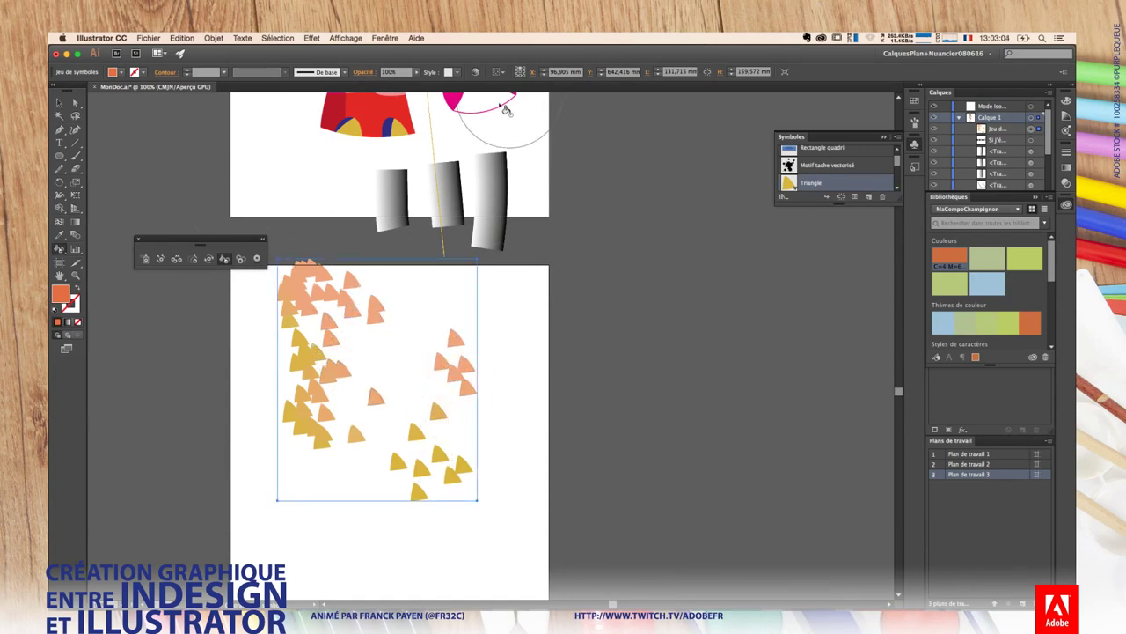
Step: Scrunch the triangles together and enlarge the upper-left ones
click(177, 258)
drag(322, 297, 290, 292)
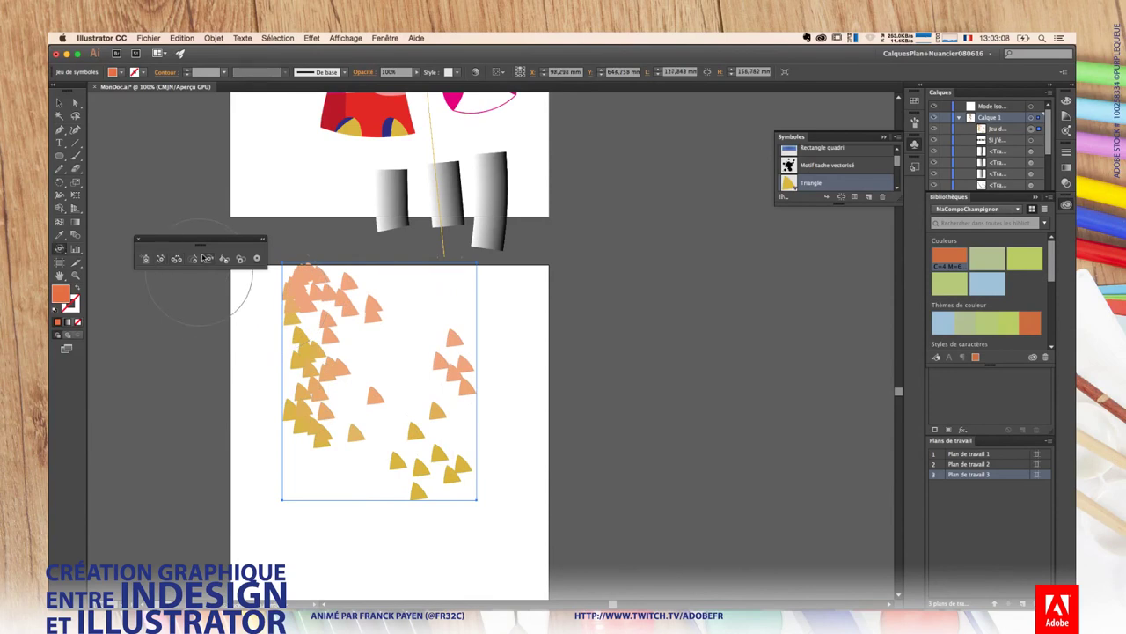
click(193, 258)
mouse_move(299, 295)
mouse_down()
mouse_move(375, 334)
mouse_move(333, 314)
mouse_move(309, 342)
mouse_up()
click(224, 258)
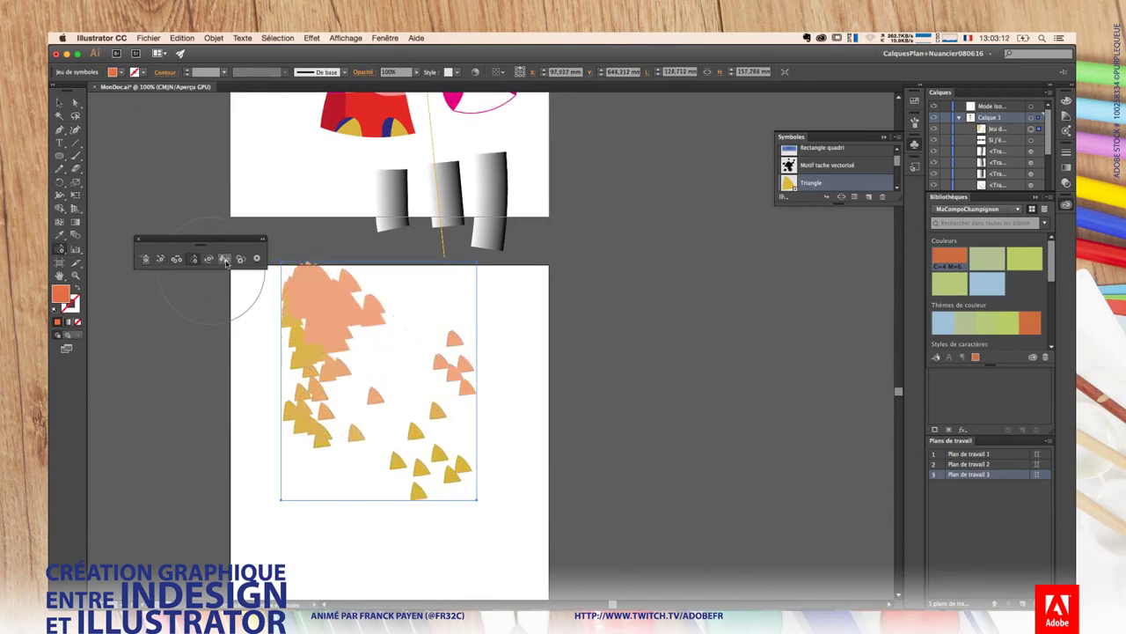
click(320, 336)
Step: Fade the upper-left and right triangles with the Screener
click(240, 258)
drag(327, 314, 339, 335)
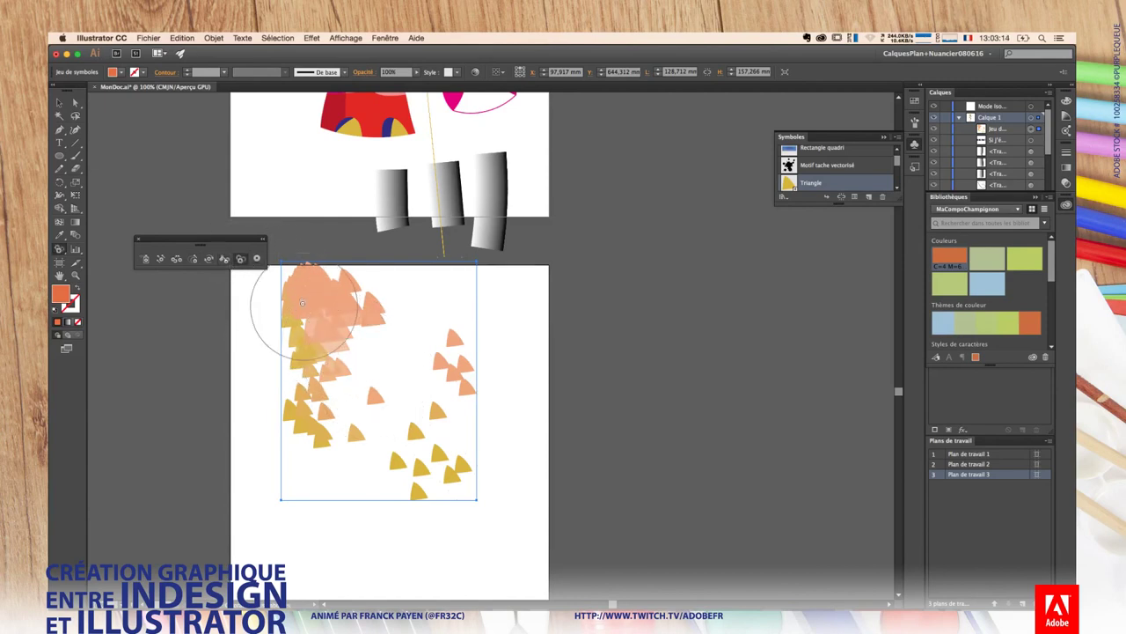
drag(352, 452, 339, 452)
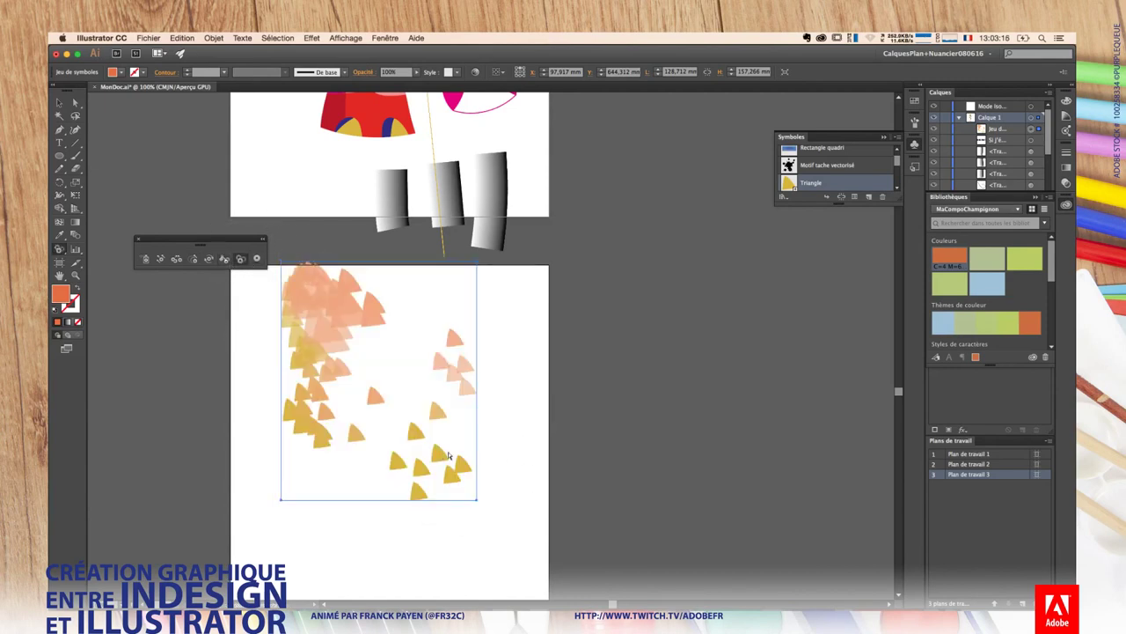
drag(445, 387, 447, 385)
super+click(545, 467)
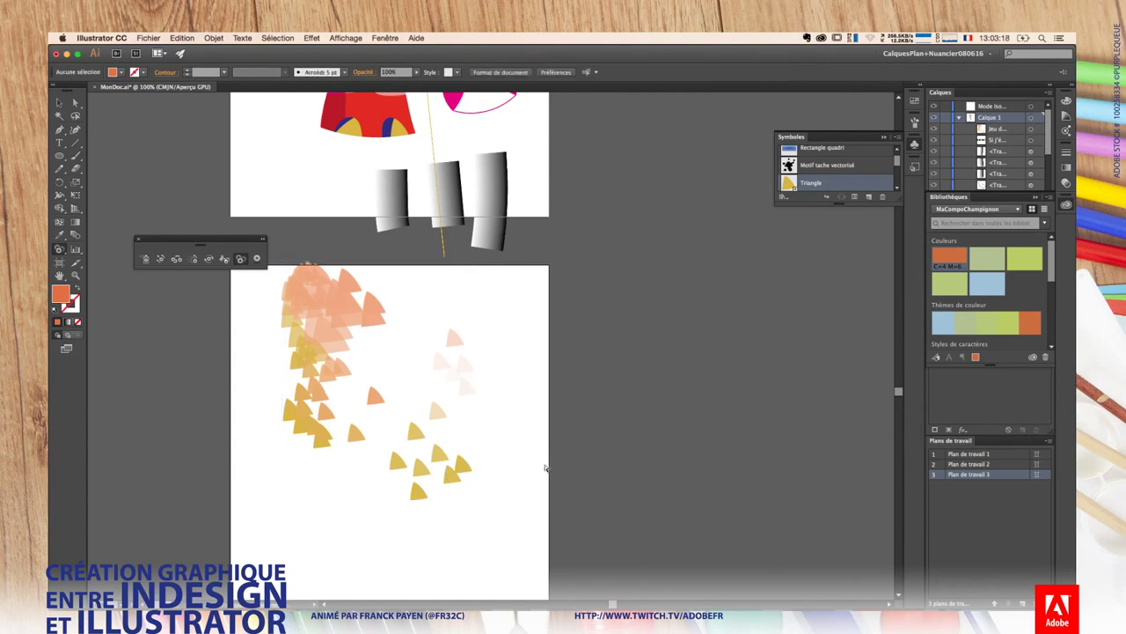
click(345, 320)
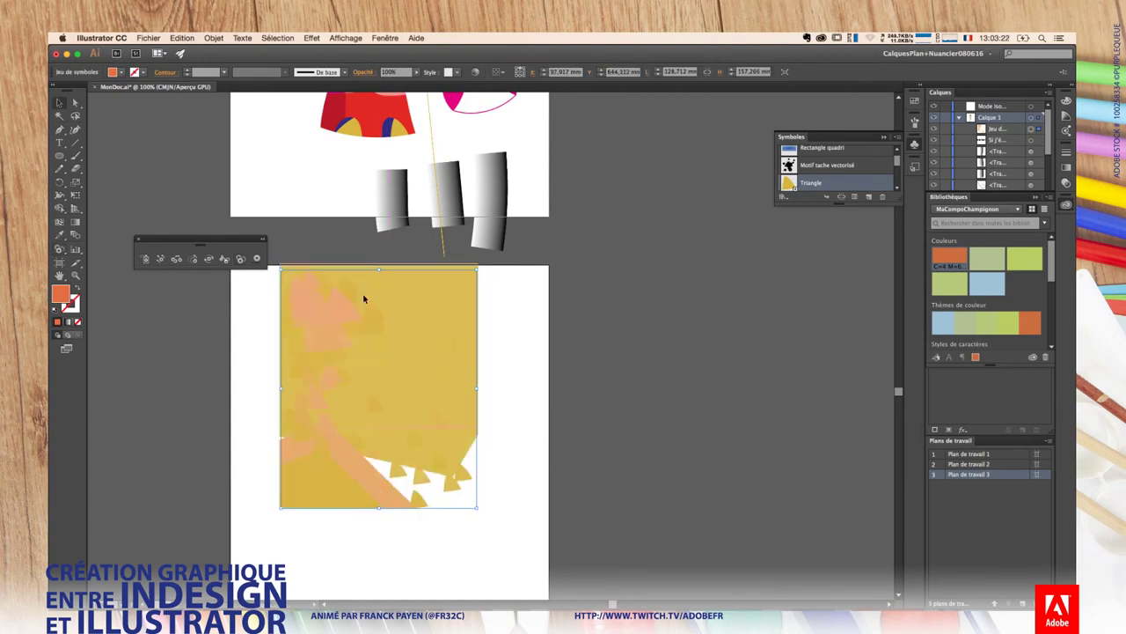
Step: Zoom in and drag the floating Symbolism Tools panel up onto the pasteboard
key(super+plus)
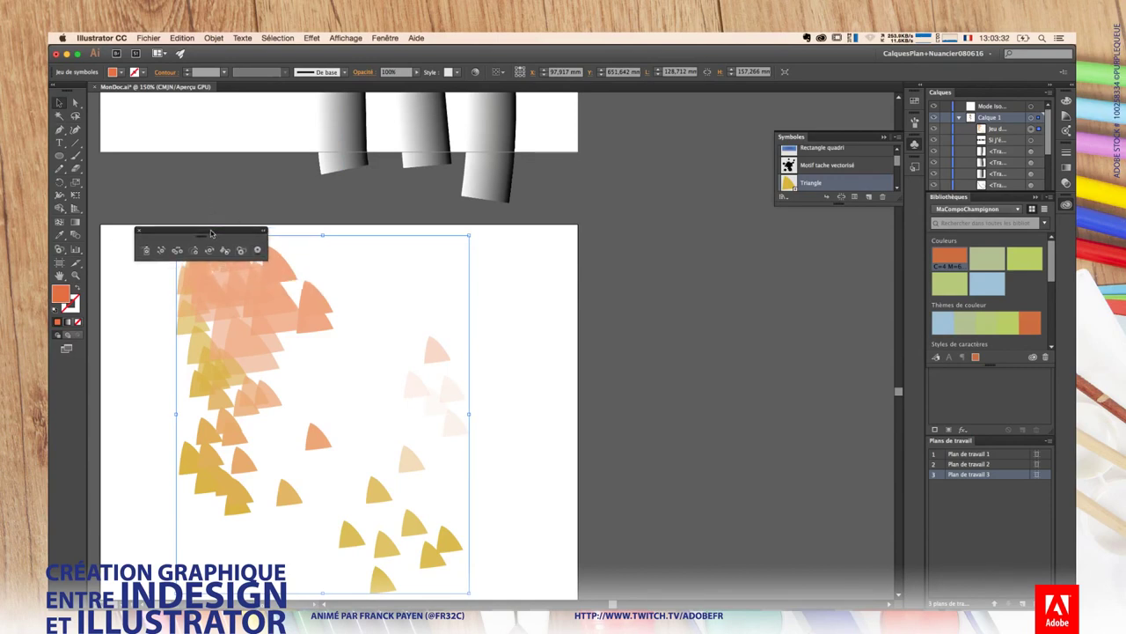
drag(210, 239, 206, 183)
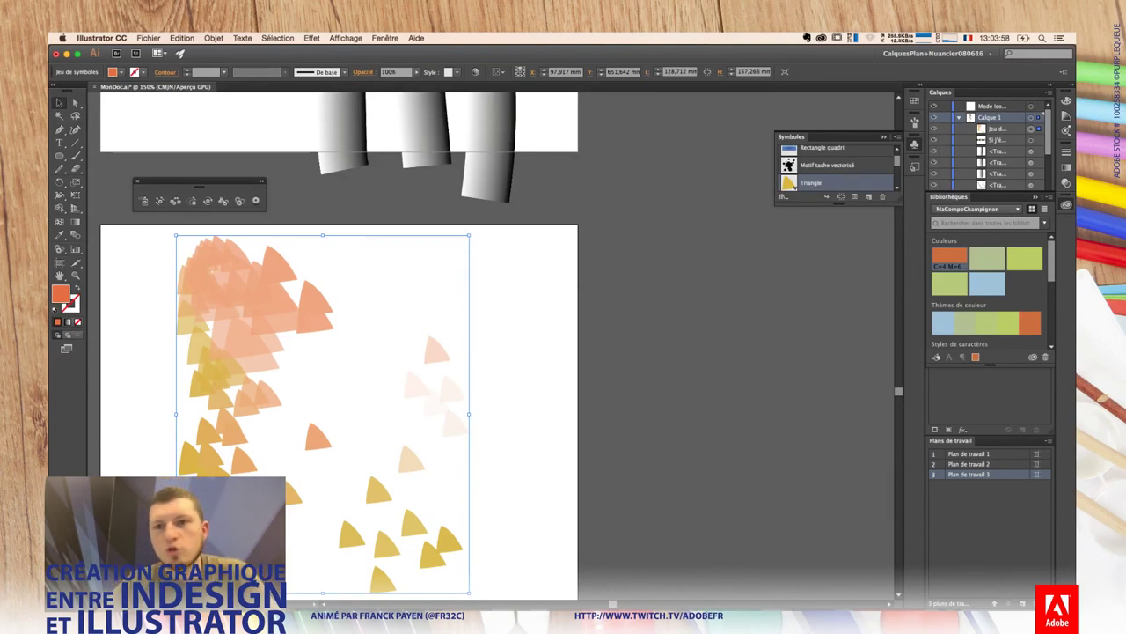
Step: Round the Triangle symbol's three corners to 2.84 mm and zoom back out to the artboard
double_click(790, 182)
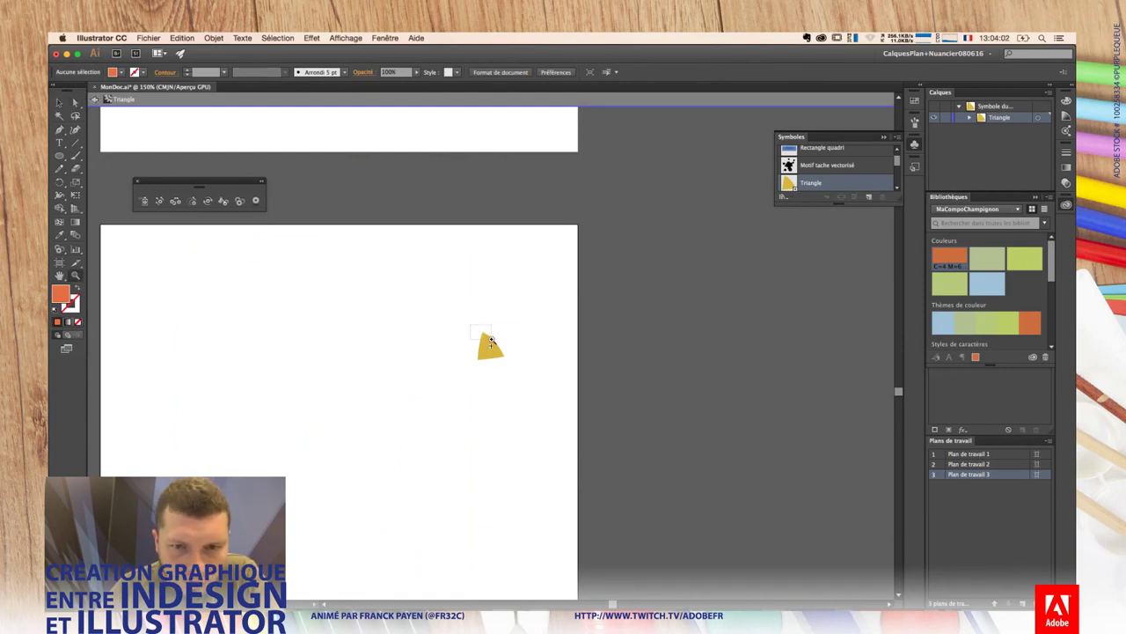
scroll(482, 334, up, 10)
scroll(581, 260, down, 3)
scroll(580, 260, down, 3)
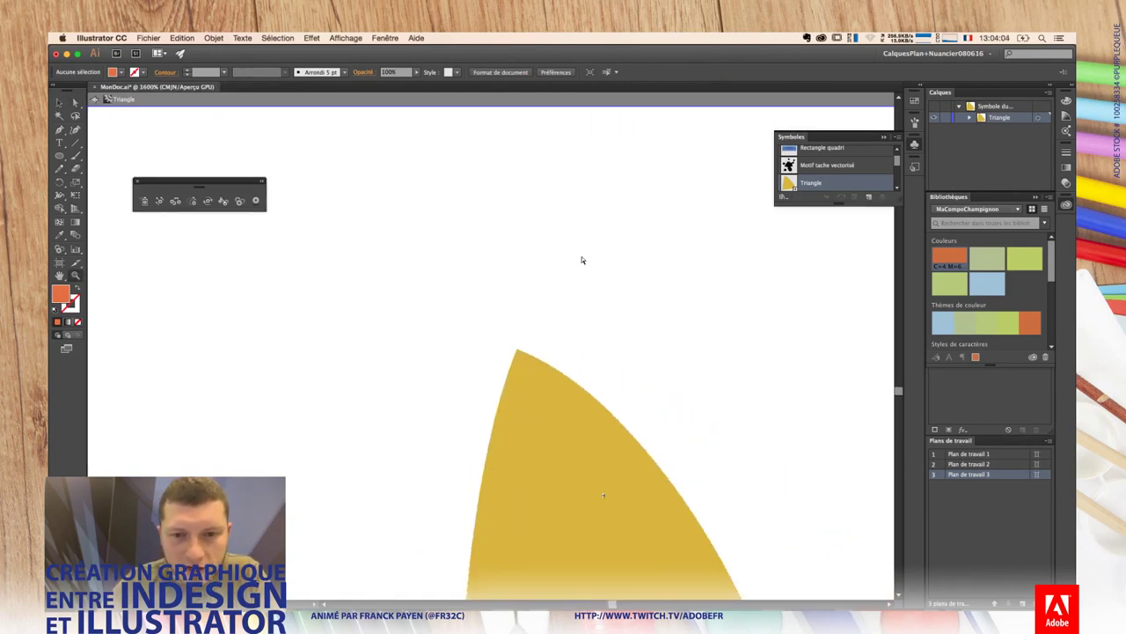
click(558, 397)
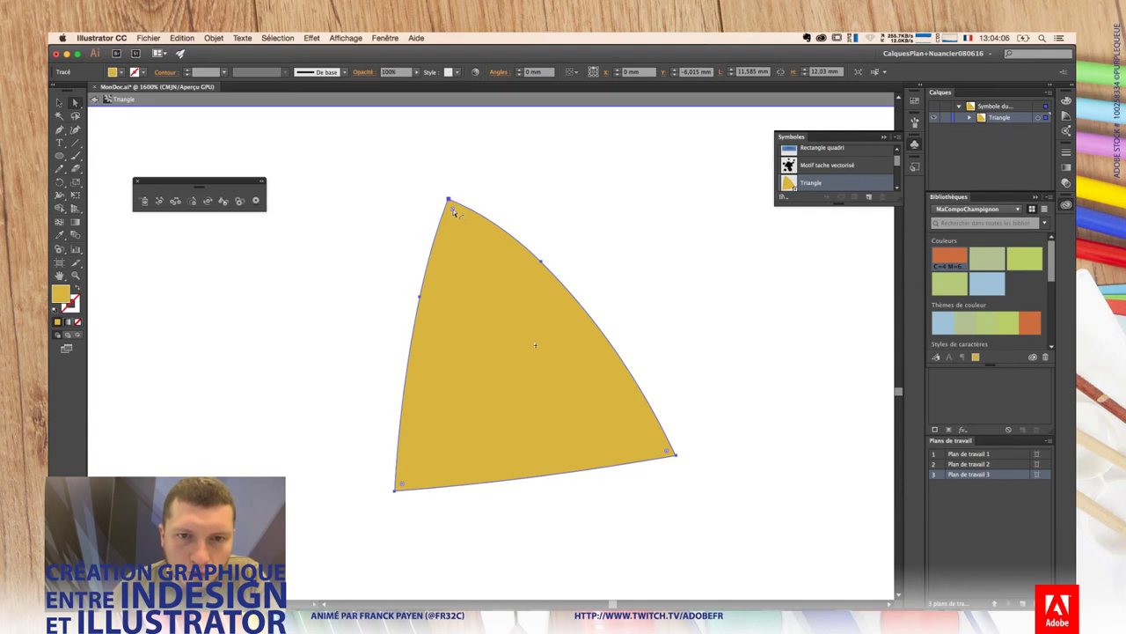
drag(459, 215, 484, 308)
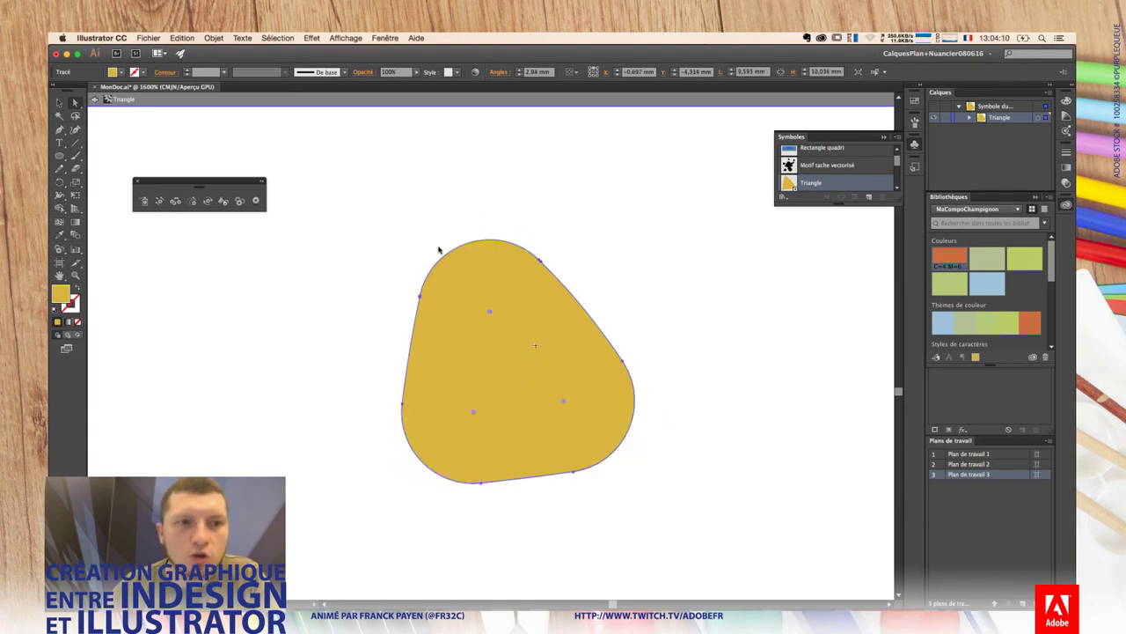
key(Delete)
double_click(150, 130)
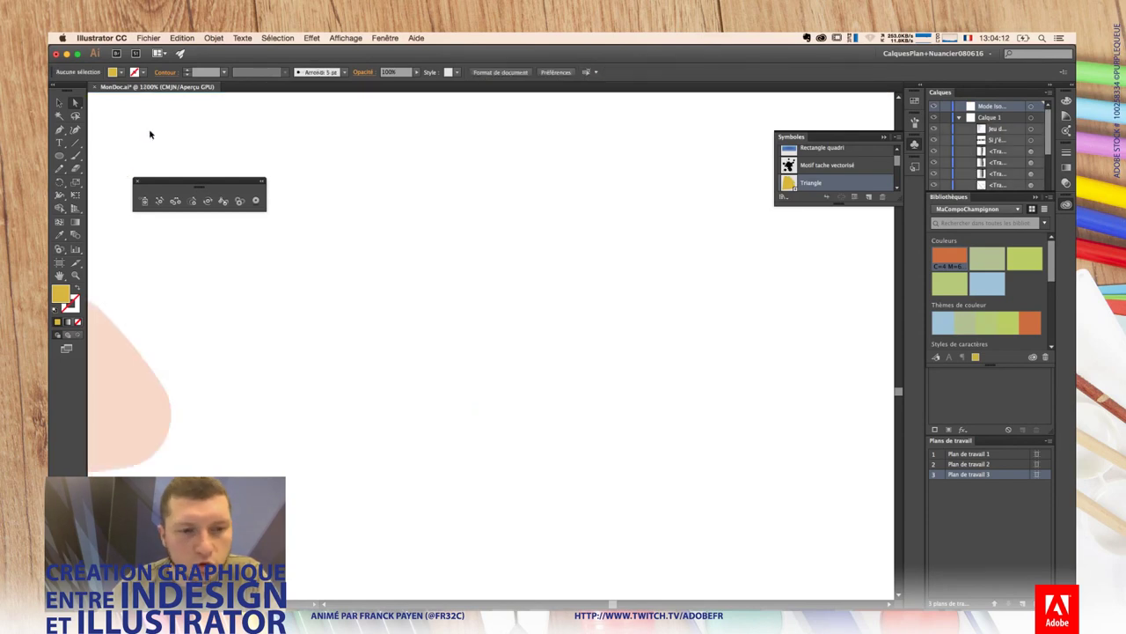
key(super+minus)
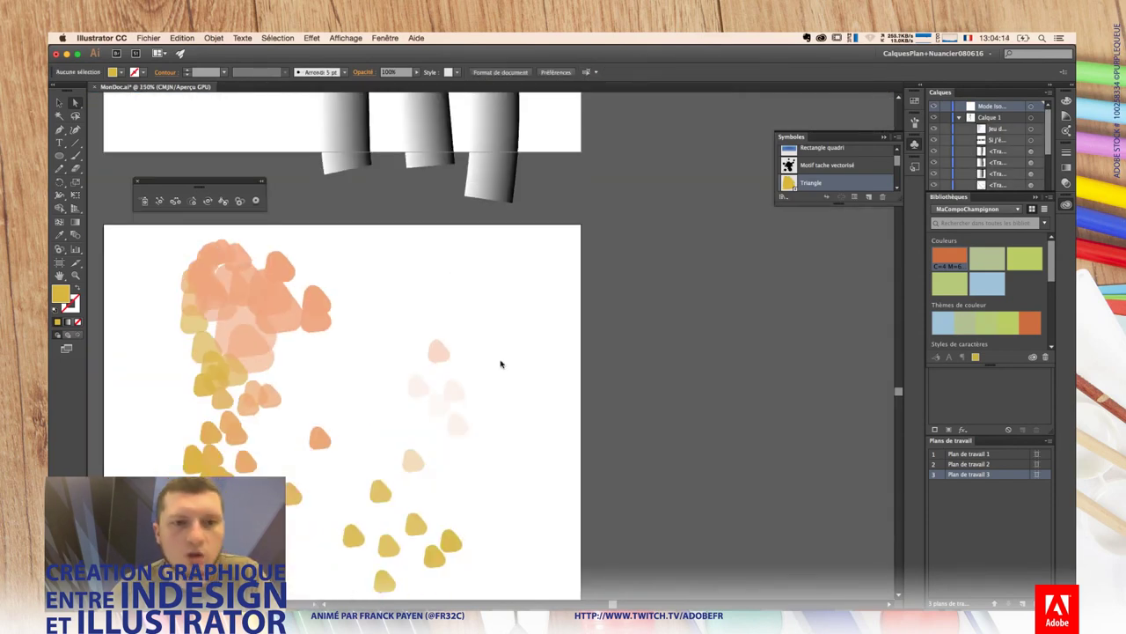
Step: Pan the finished rounded-triangle artboard into full view, then switch to the Chrome window
drag(500, 361, 561, 314)
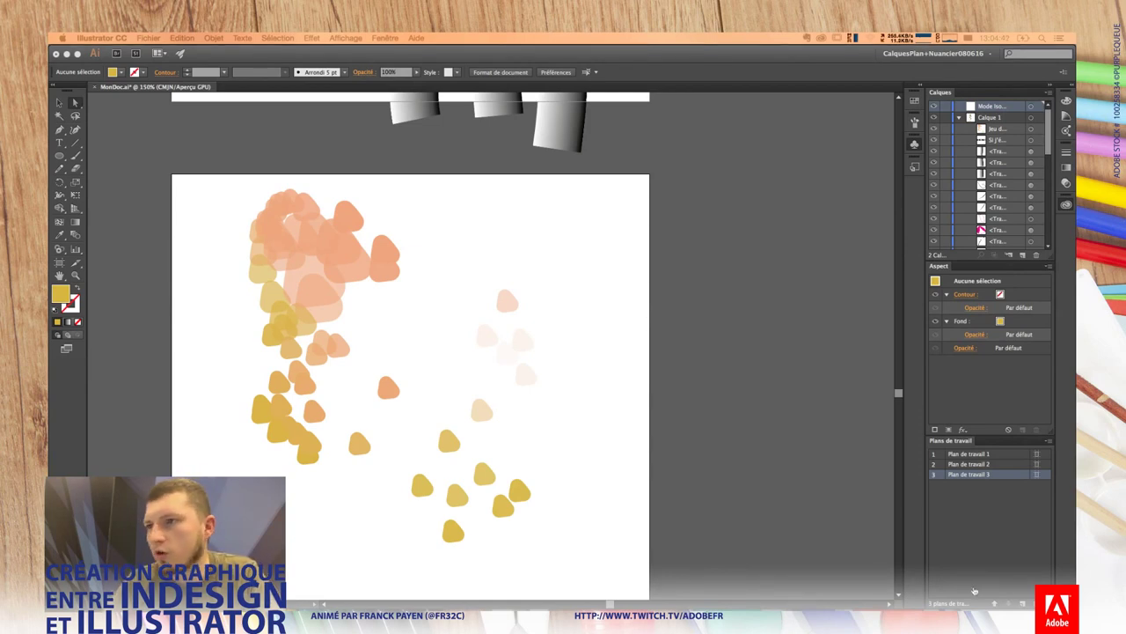
key(super+Tab)
Step: Load Adobe's askapro Creative Cloud events agenda page in a new tab from the 'ask' suggestion
key(super+t)
text(a)
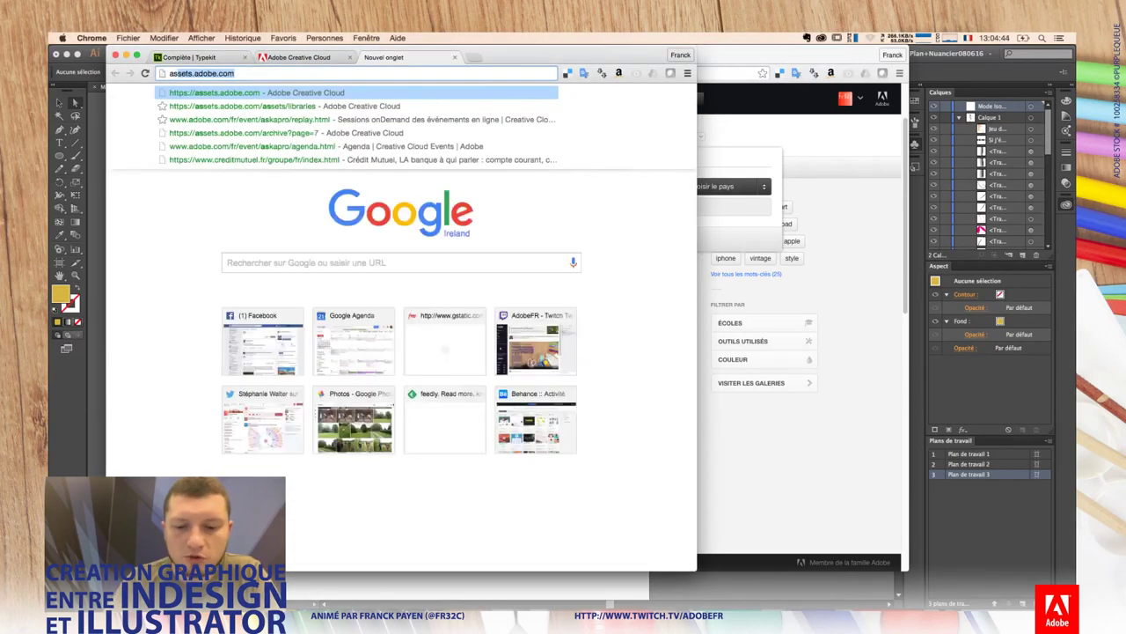
text(sk)
key(Down)
key(Down)
key(Return)
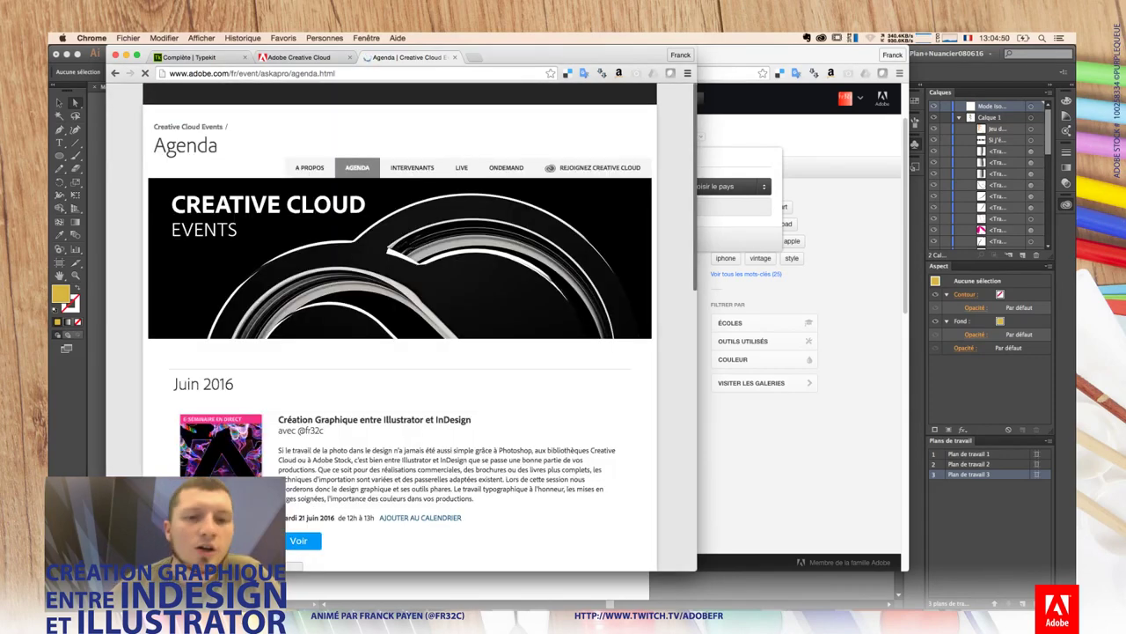
Step: Scroll the agenda to the Creative Meet Up Paris listing on 28 June 2016, 18h00
scroll(355, 396, down, 5)
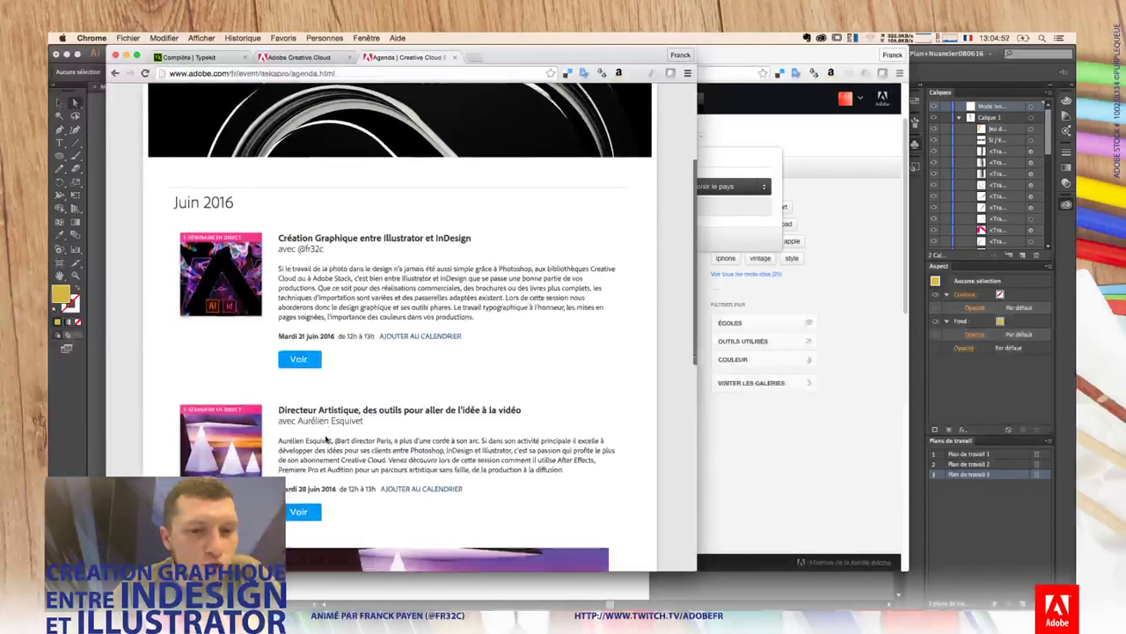
scroll(325, 434, down, 1)
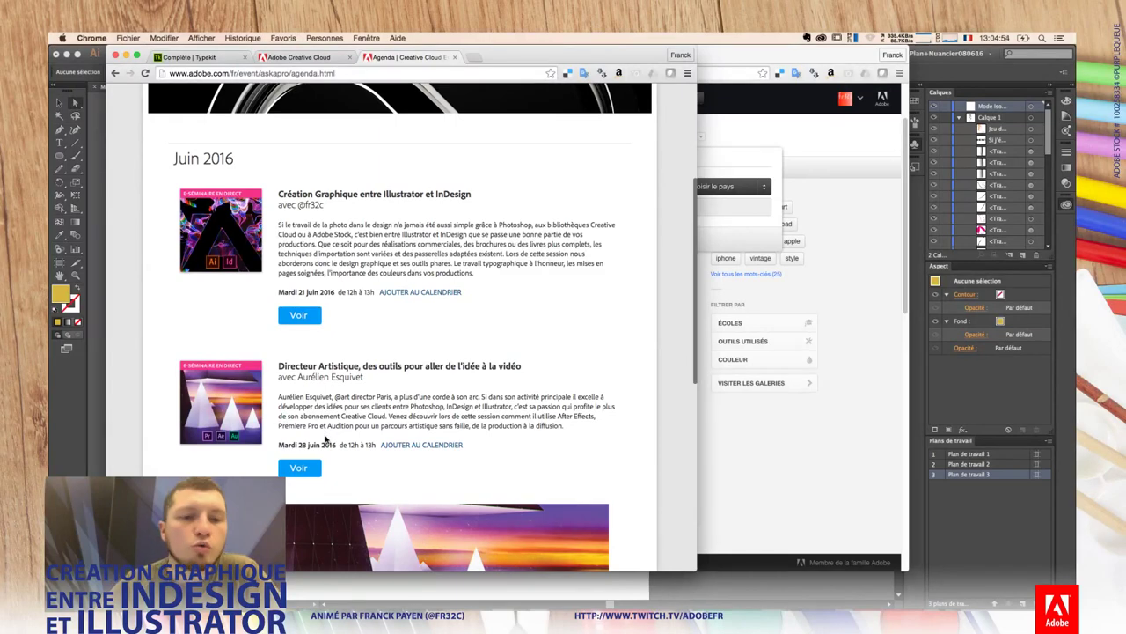
scroll(326, 435, down, 1)
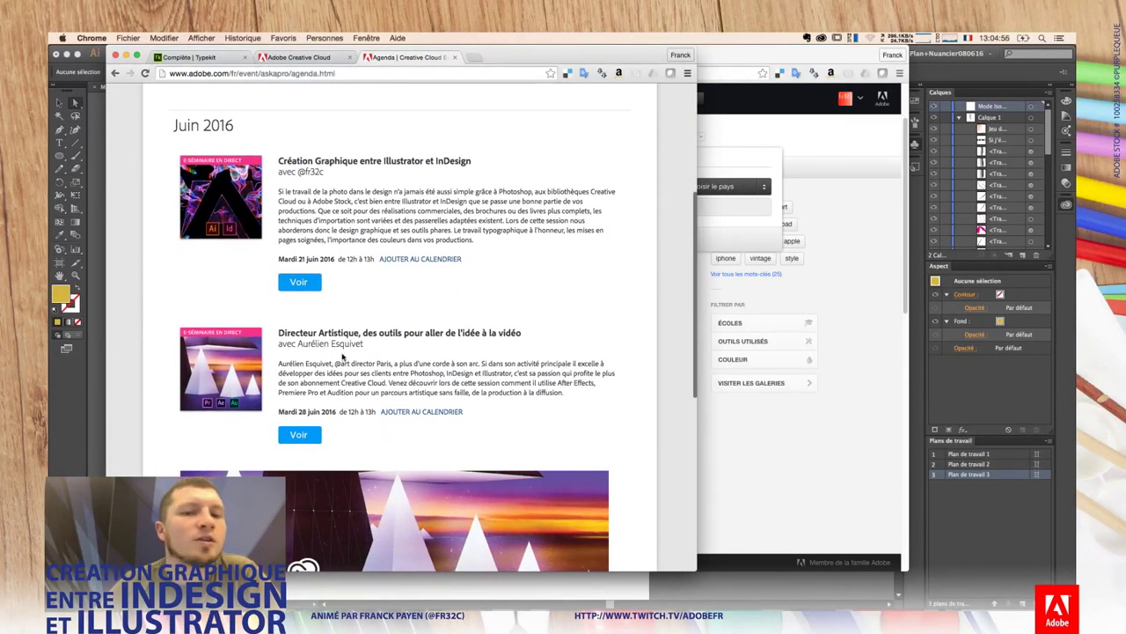
scroll(343, 356, down, 1)
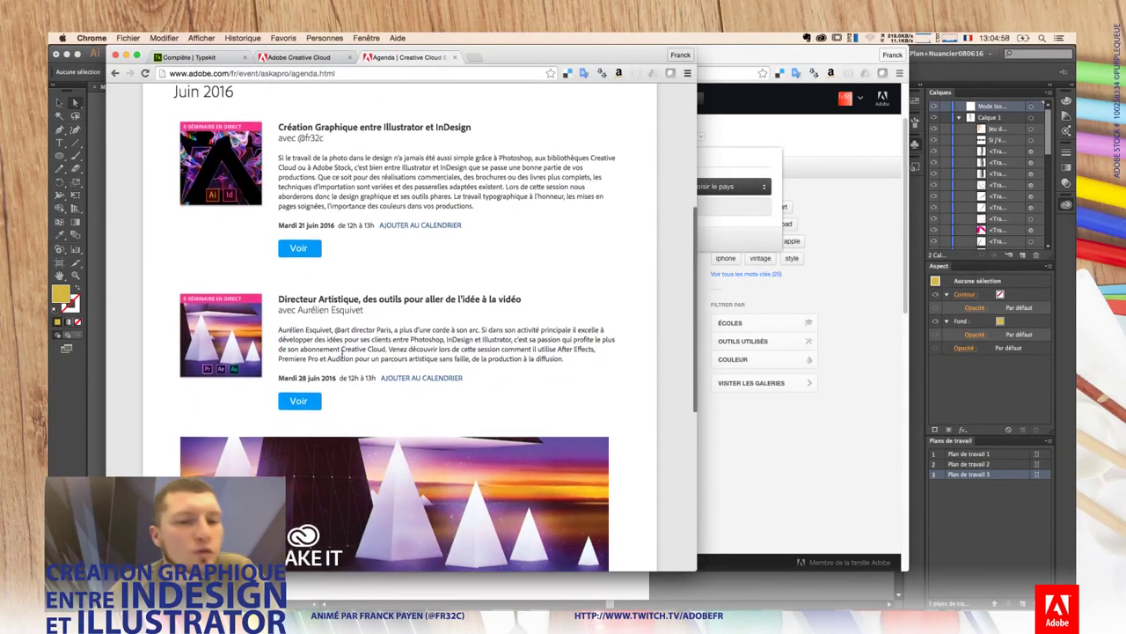
scroll(343, 356, down, 1)
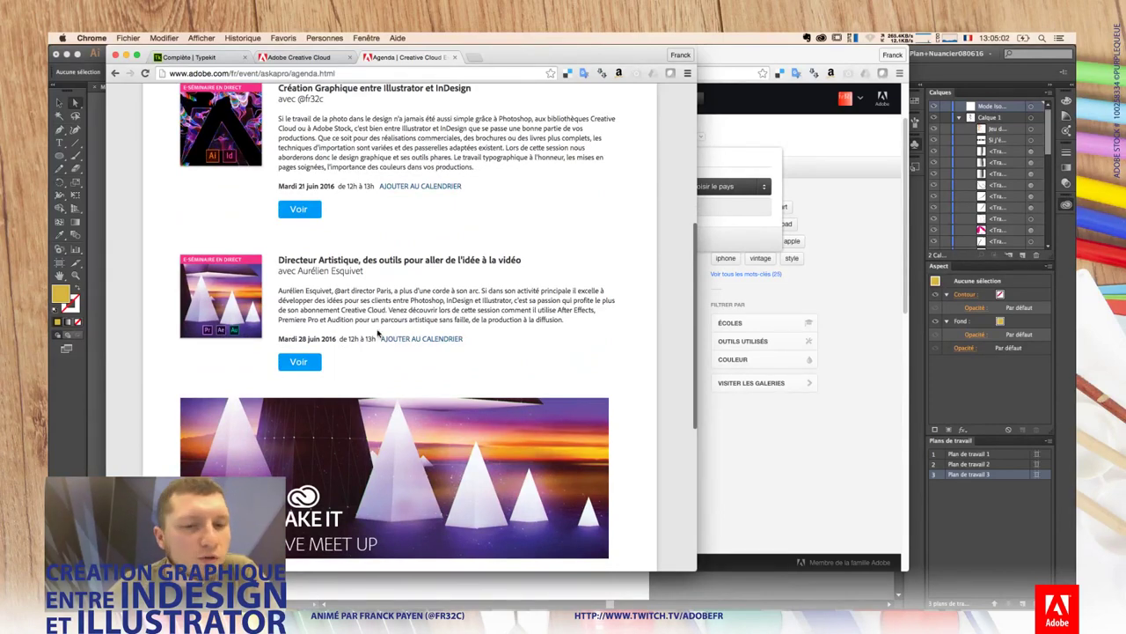
scroll(397, 287, down, 5)
scroll(397, 287, down, 1)
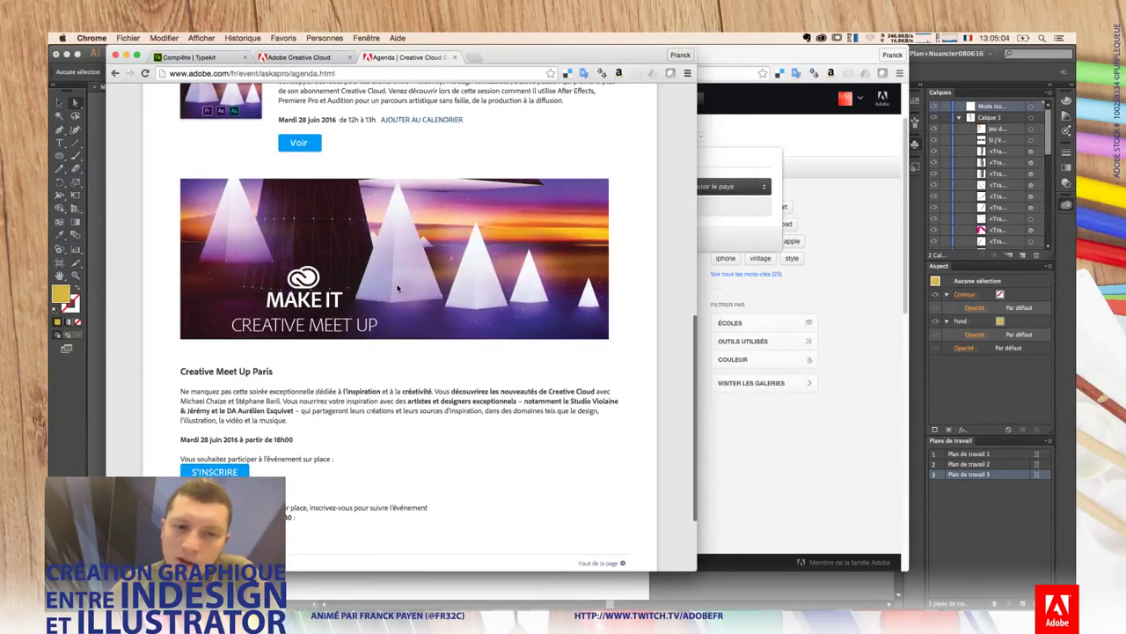
scroll(398, 288, down, 1)
scroll(397, 288, up, 1)
scroll(398, 287, up, 1)
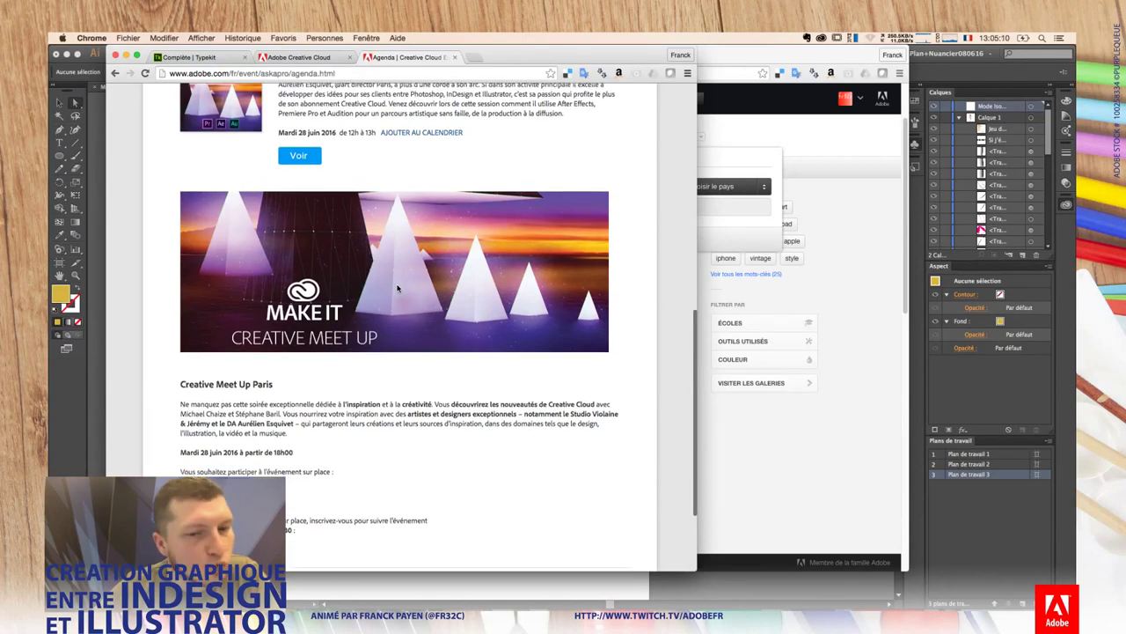
scroll(397, 288, up, 1)
scroll(398, 287, down, 2)
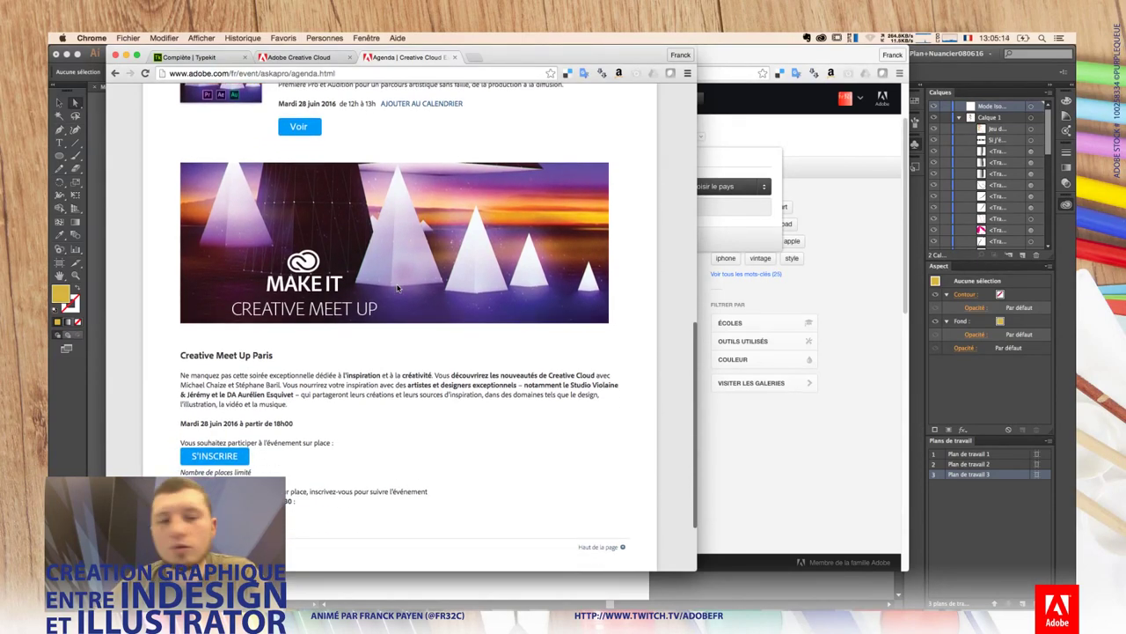
scroll(398, 288, up, 3)
scroll(398, 287, down, 3)
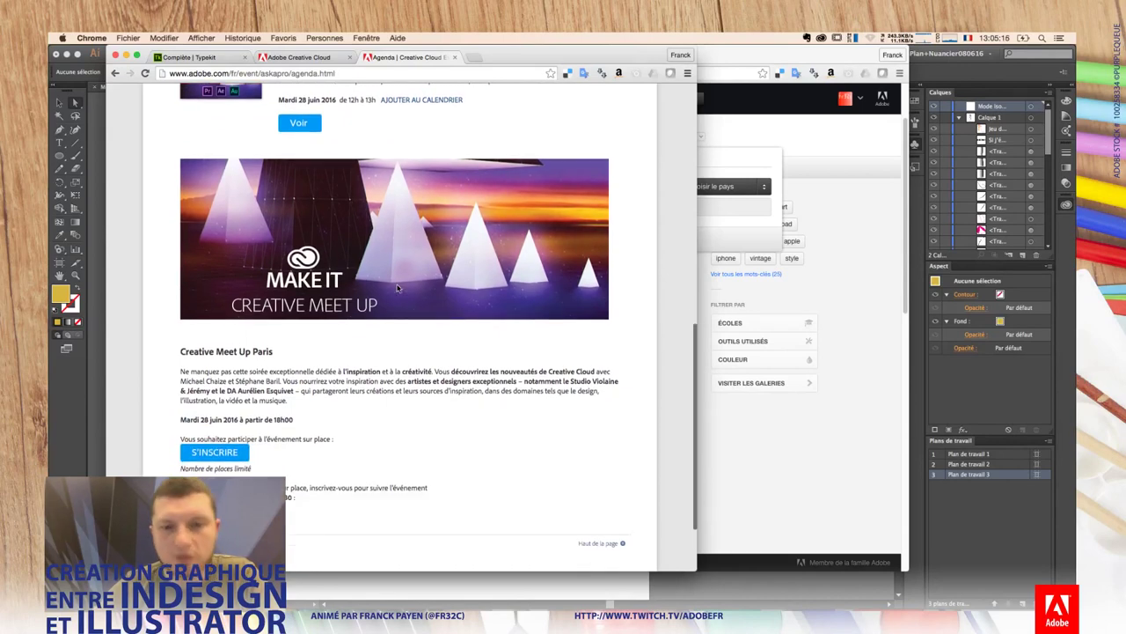
scroll(398, 288, up, 1)
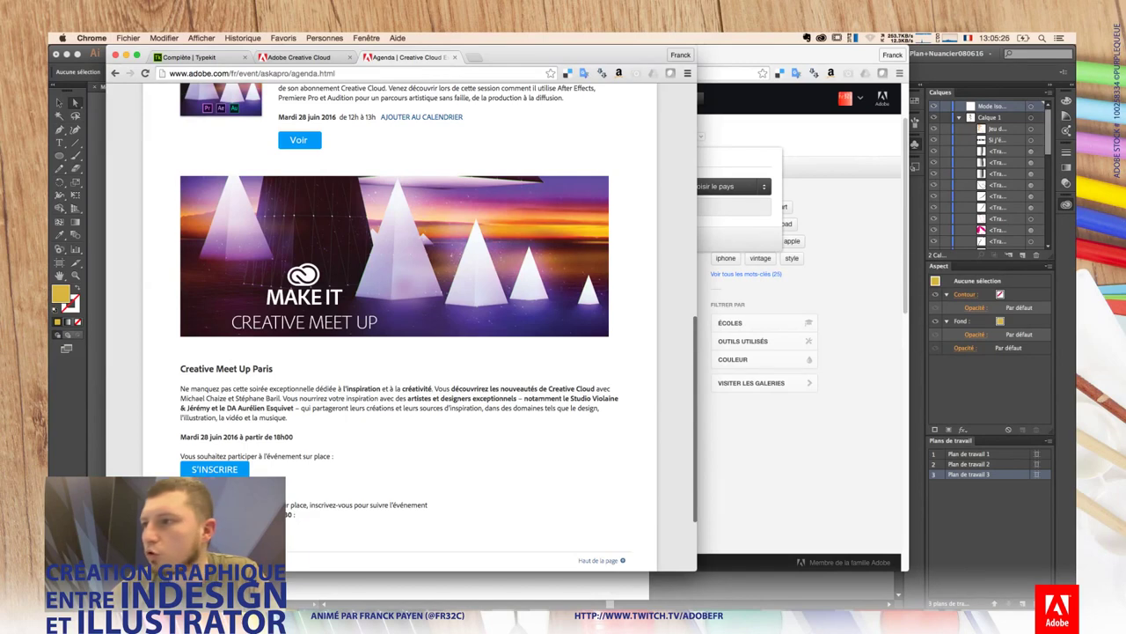
key(super+Tab)
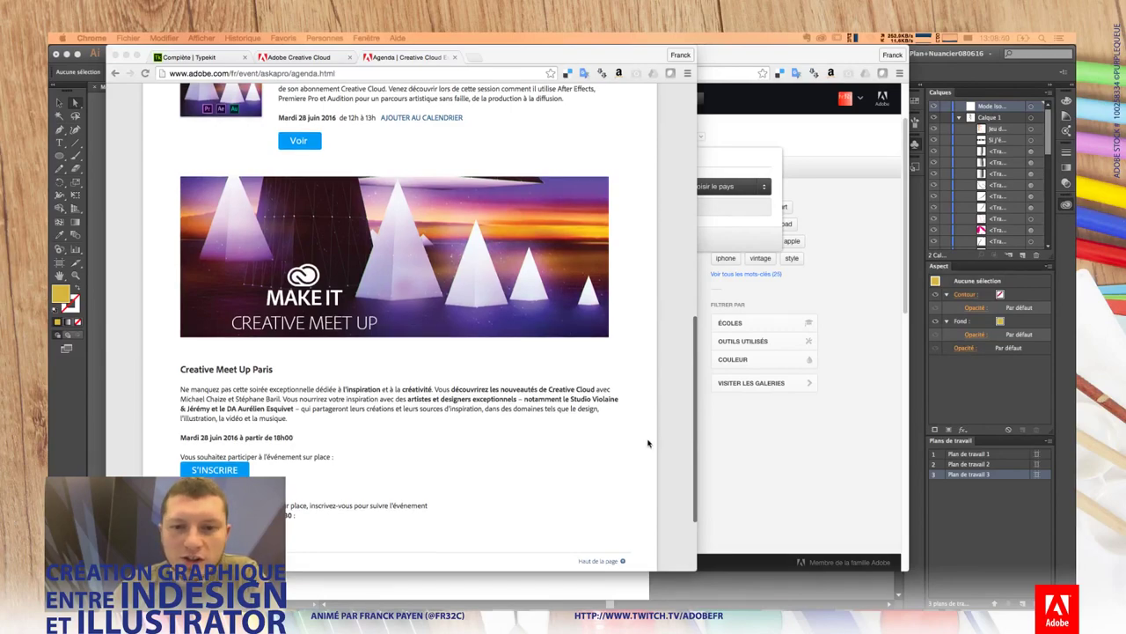
scroll(648, 443, up, 5)
scroll(648, 444, up, 2)
scroll(647, 444, down, 2)
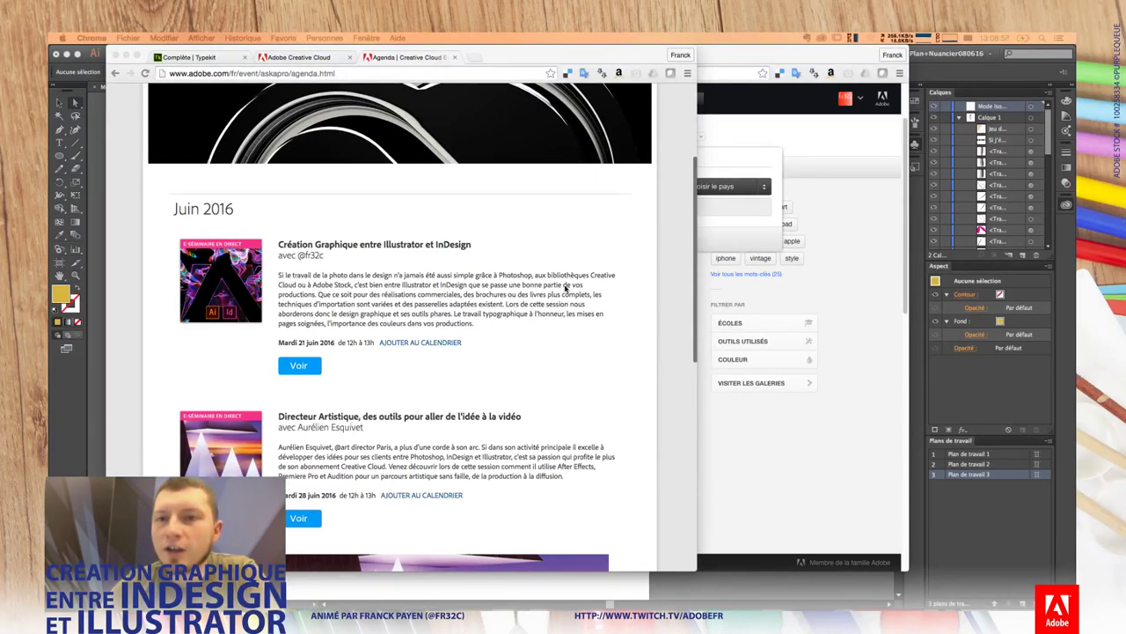
click(815, 38)
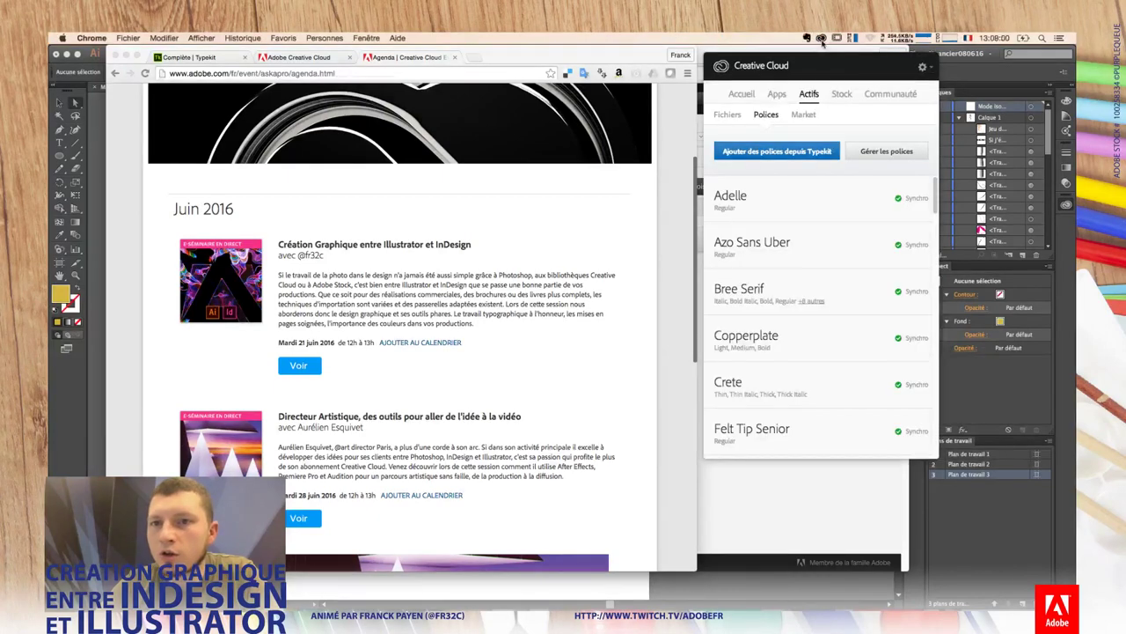
click(892, 95)
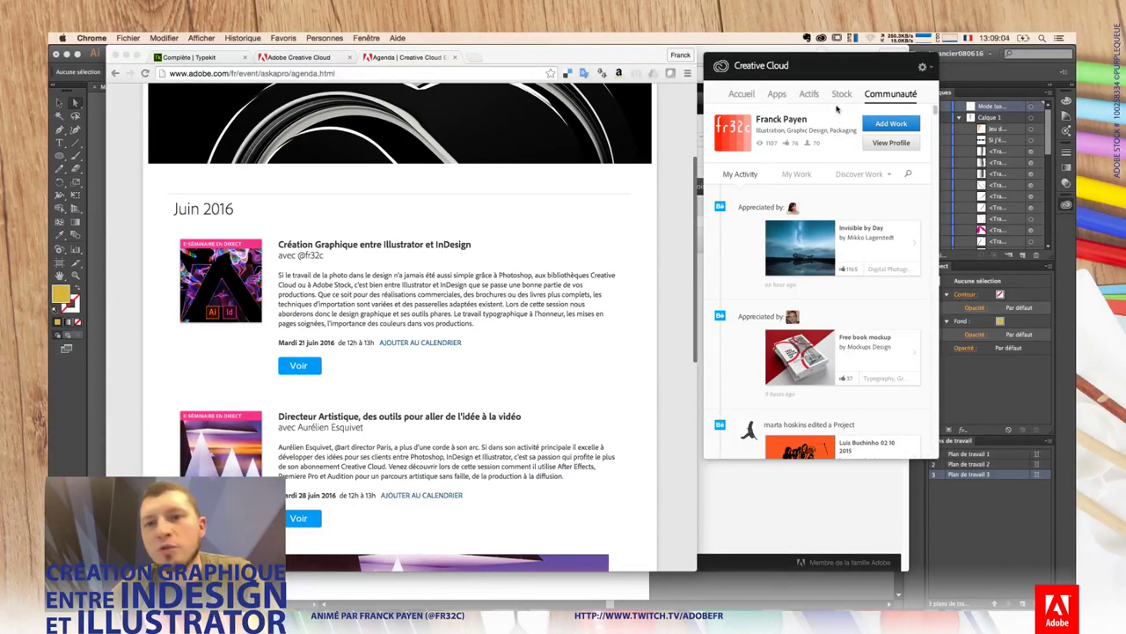
click(837, 94)
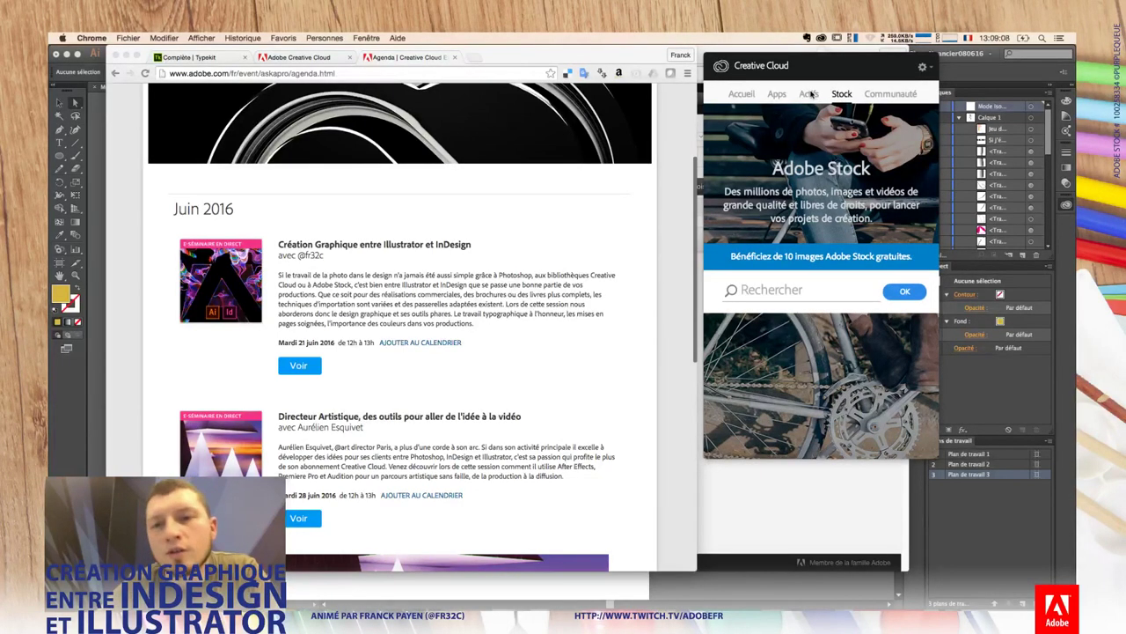
click(810, 94)
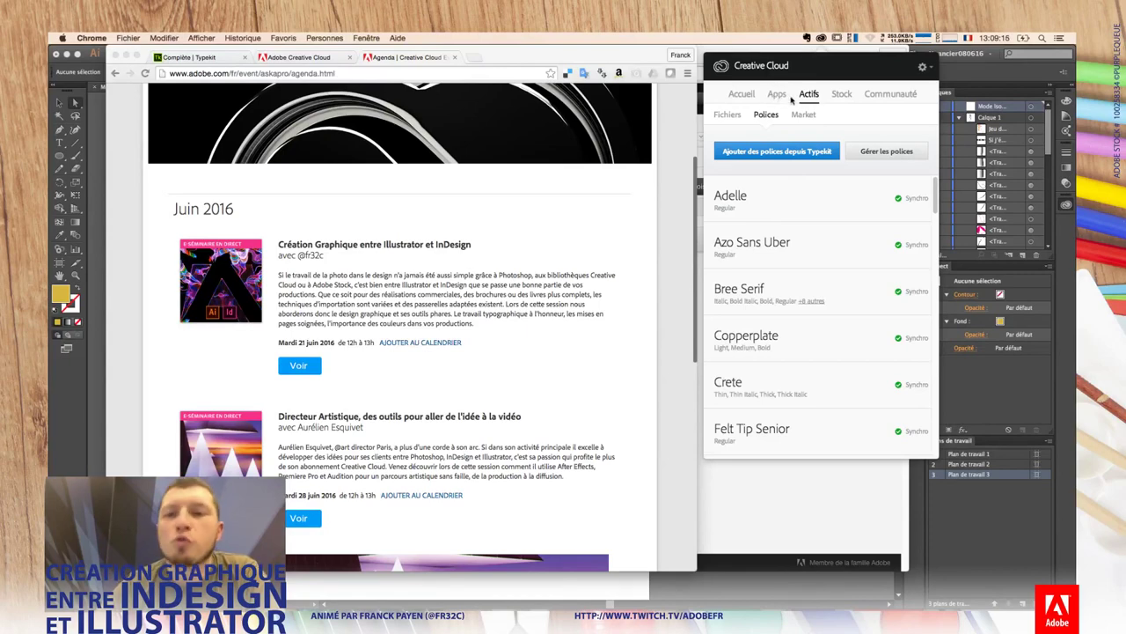
click(655, 234)
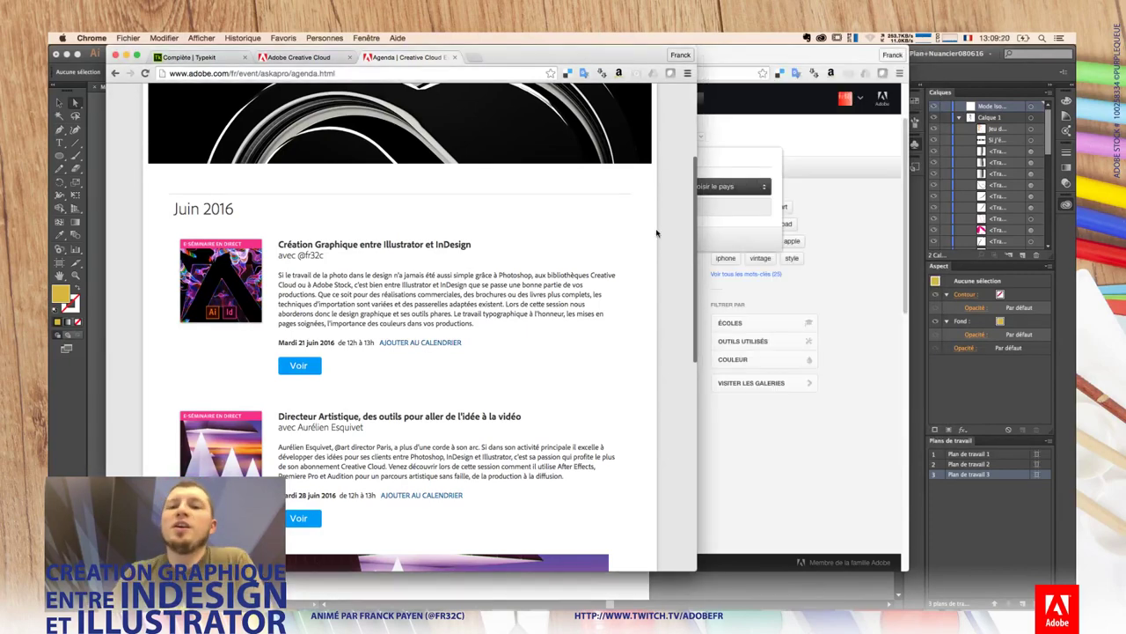